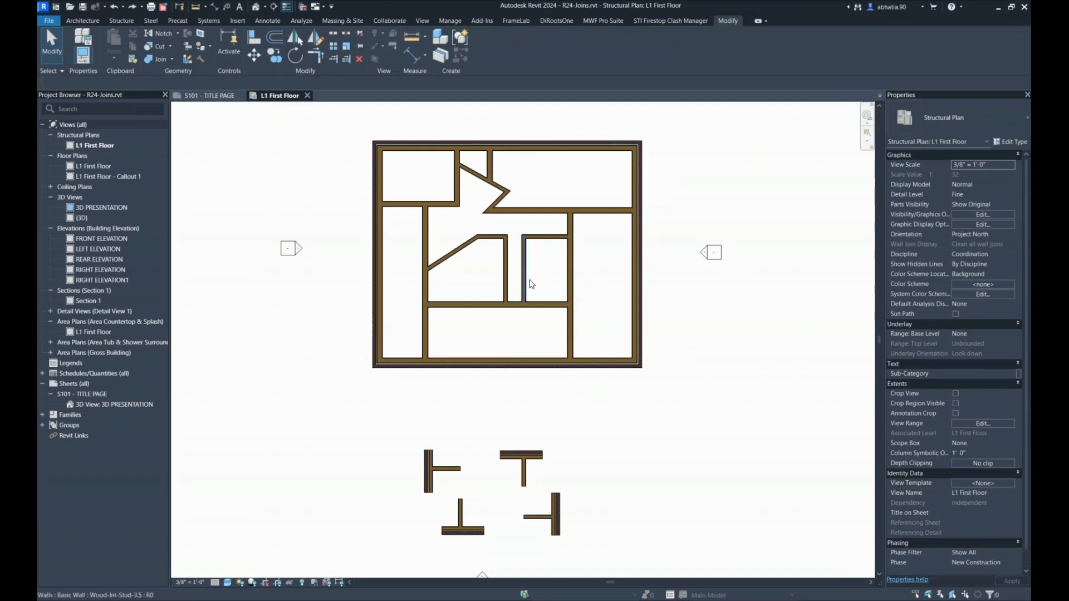
Examine the four T-shaped wall samples below the floor plan, checking the wall types of the exterior and interior walls in one sample.
{"action": "middle_click_drag", "start_coordinate": [581, 302], "coordinate": [514, 287]}
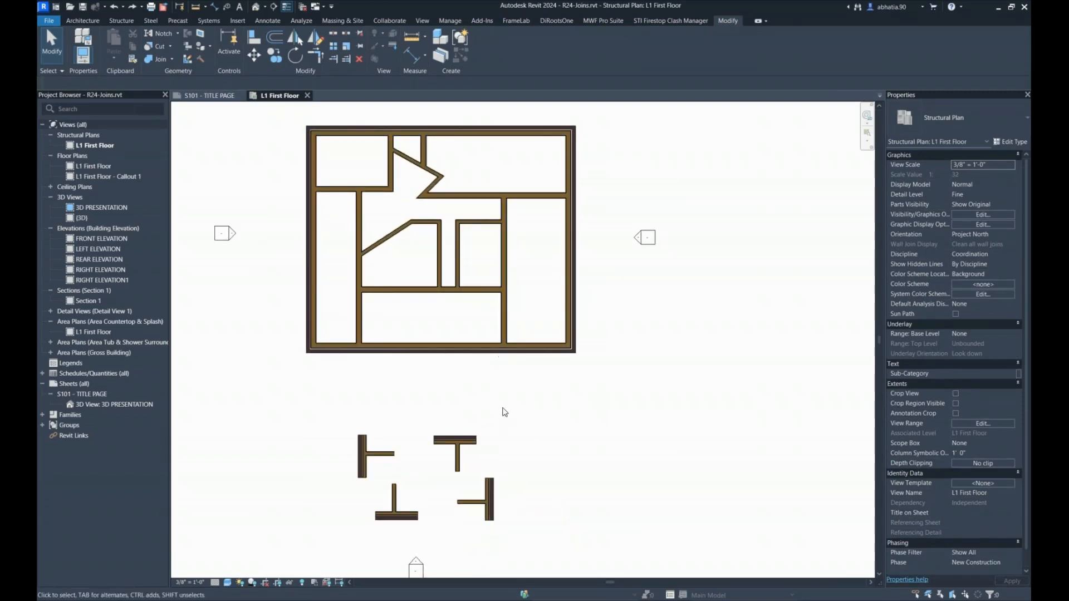
{"action": "middle_click_drag", "start_coordinate": [475, 461], "coordinate": [480, 419]}
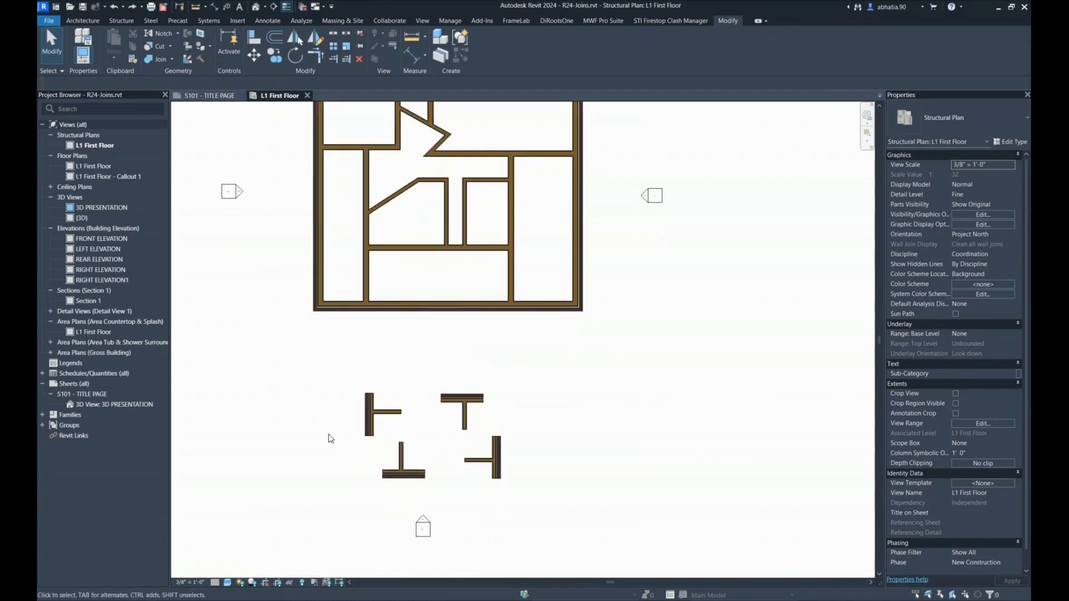
{"action": "scroll", "coordinate": [329, 438], "scroll_direction": "up", "scroll_amount": 2}
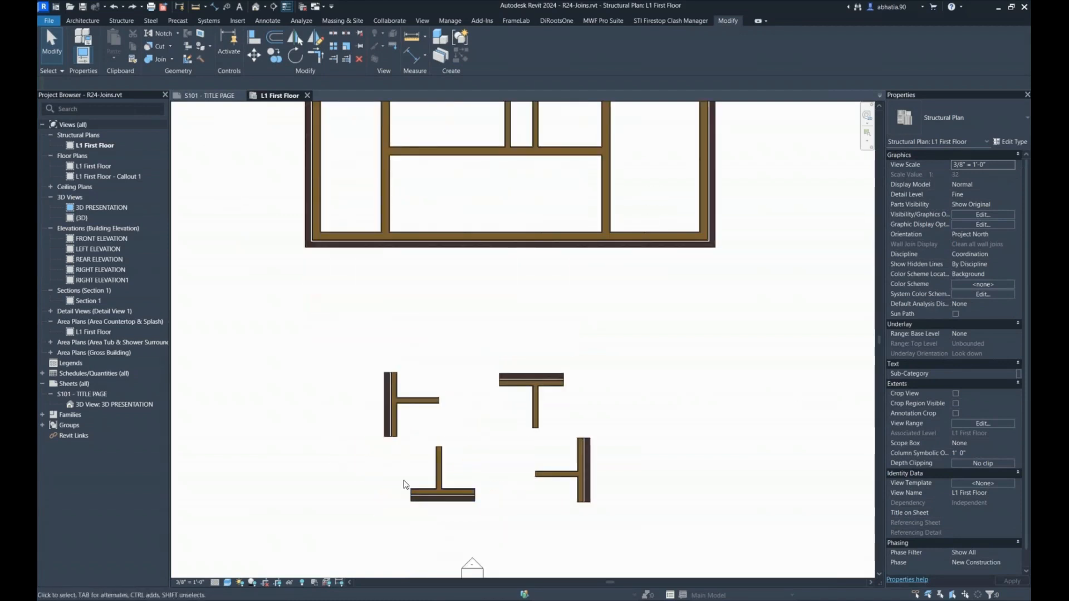
{"action": "middle_click_drag", "start_coordinate": [405, 485], "coordinate": [401, 426]}
{"action": "scroll", "coordinate": [410, 412], "scroll_direction": "up", "scroll_amount": 1}
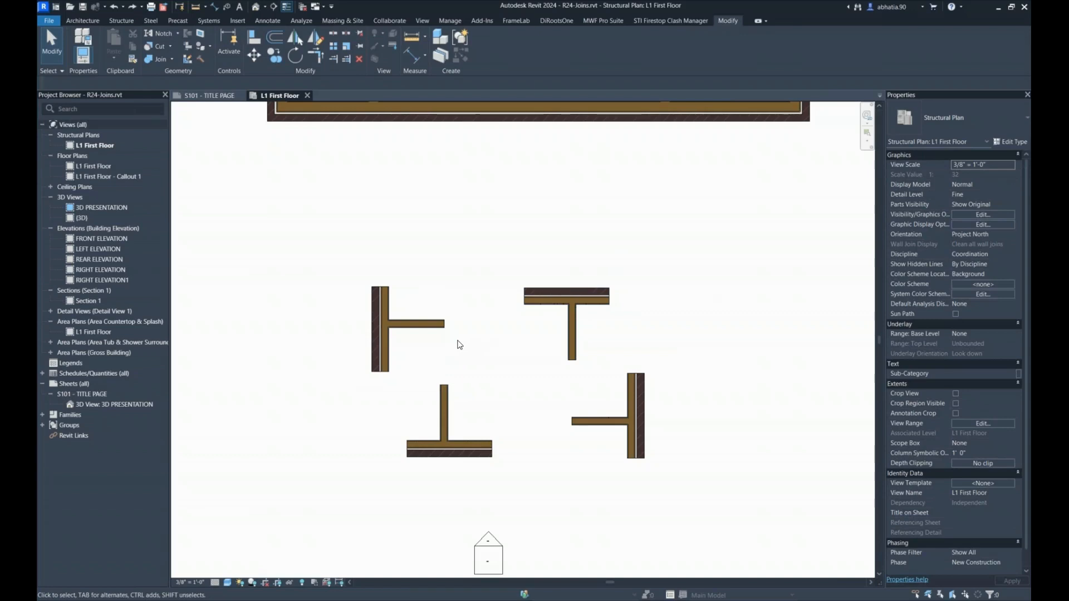
{"action": "scroll", "coordinate": [459, 345], "scroll_direction": "down", "scroll_amount": 2}
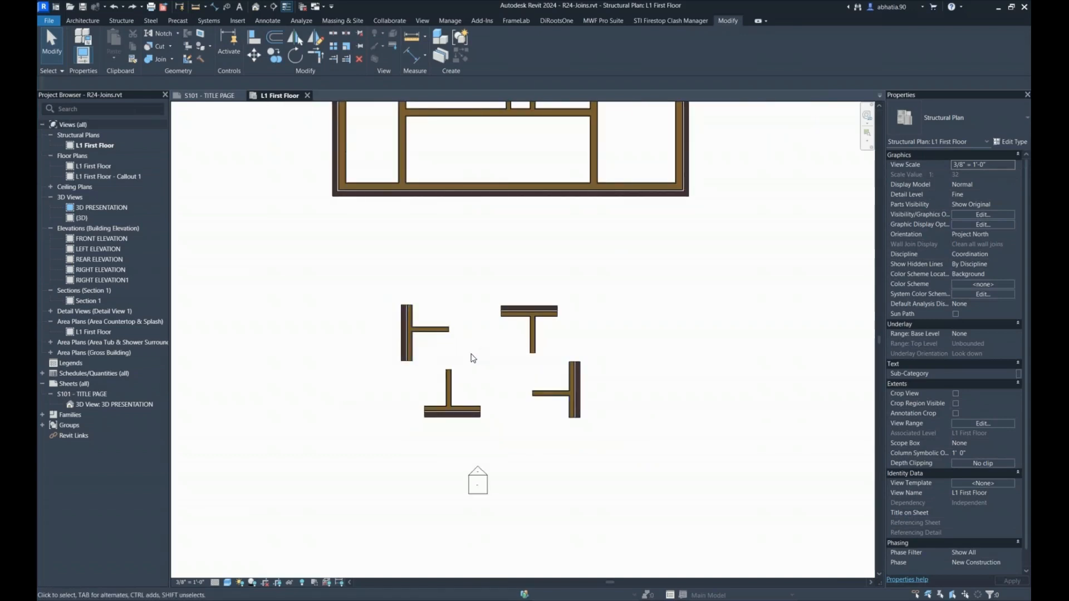
{"action": "left_click", "coordinate": [529, 311]}
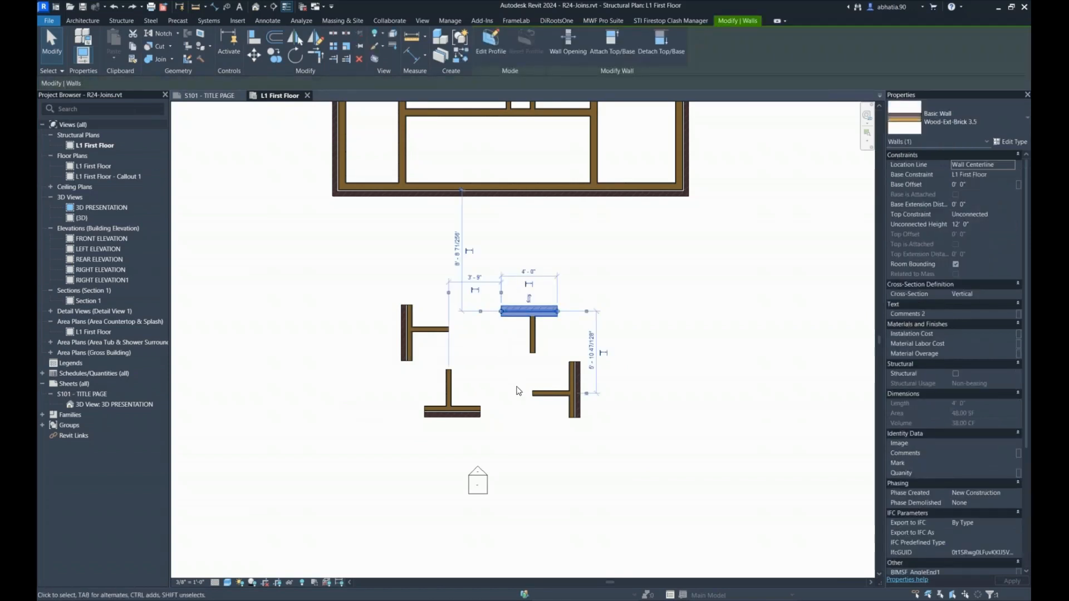
{"action": "left_click", "coordinate": [533, 344]}
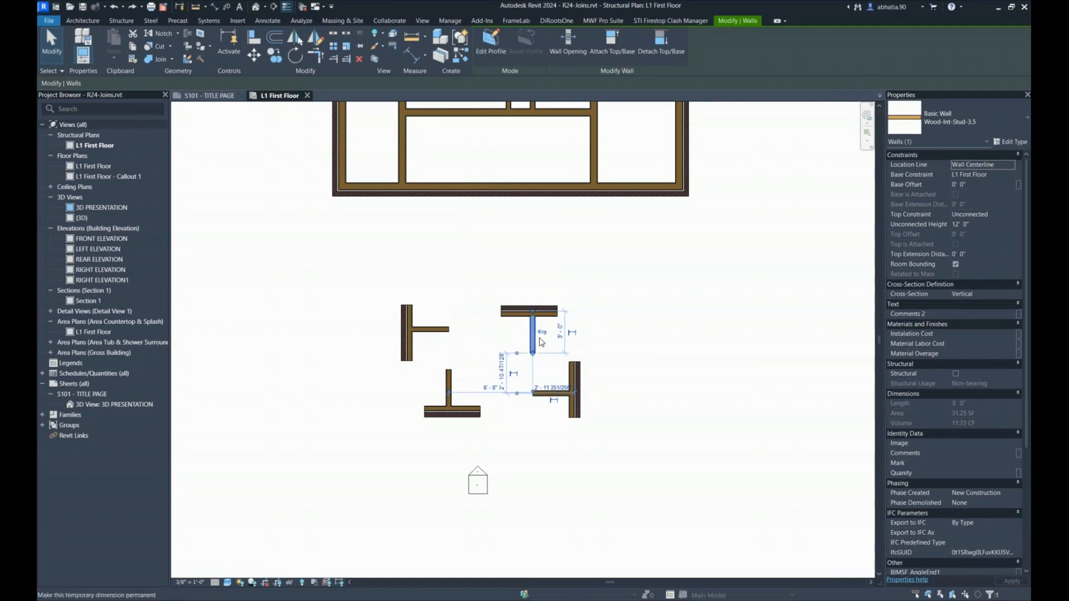
{"action": "left_click", "coordinate": [668, 317]}
{"action": "middle_click_drag", "start_coordinate": [666, 358], "coordinate": [634, 435]}
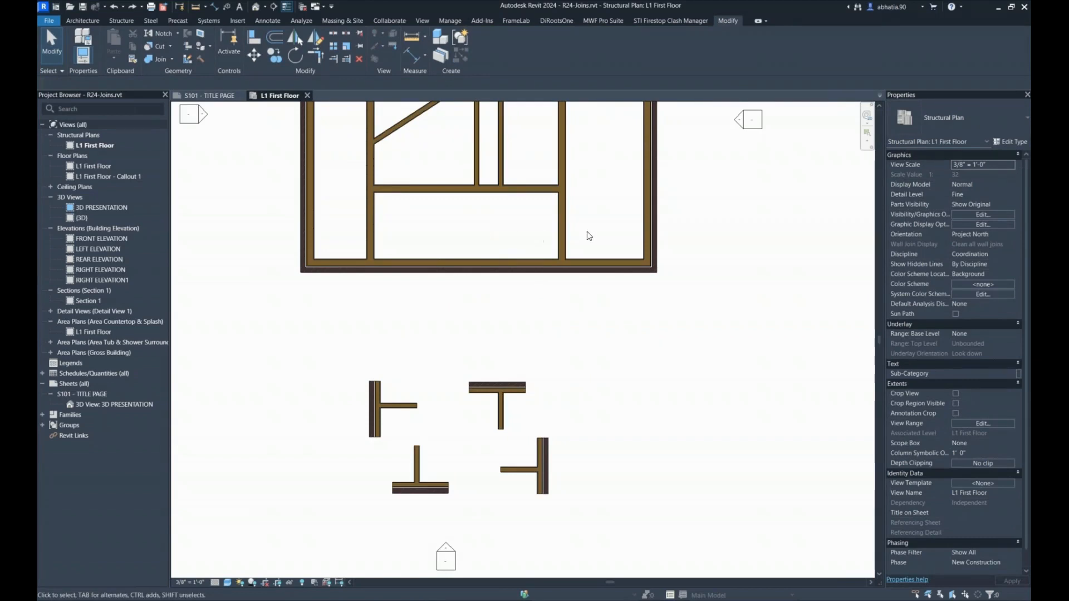
Copy the floor plan's bottom and right exterior walls about 5' diagonally outward at 45° from their shared corner.
{"action": "middle_click_drag", "start_coordinate": [589, 236], "coordinate": [495, 323]}
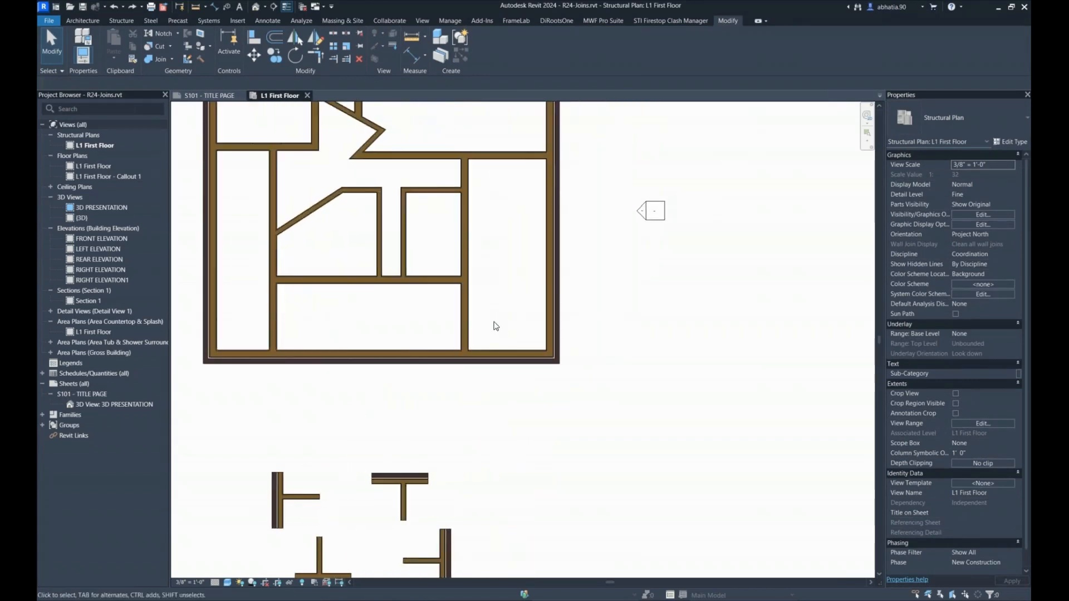
{"action": "left_click", "coordinate": [509, 361]}
{"action": "left_click", "coordinate": [553, 283], "text": "ctrl"}
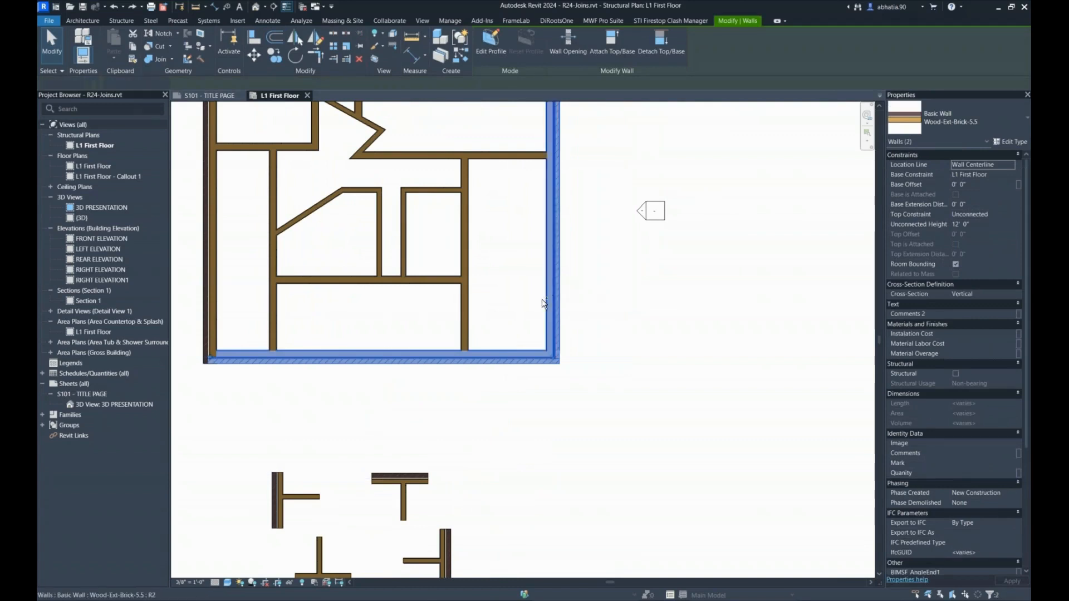
{"action": "key", "text": "c"}
{"action": "key", "text": "o"}
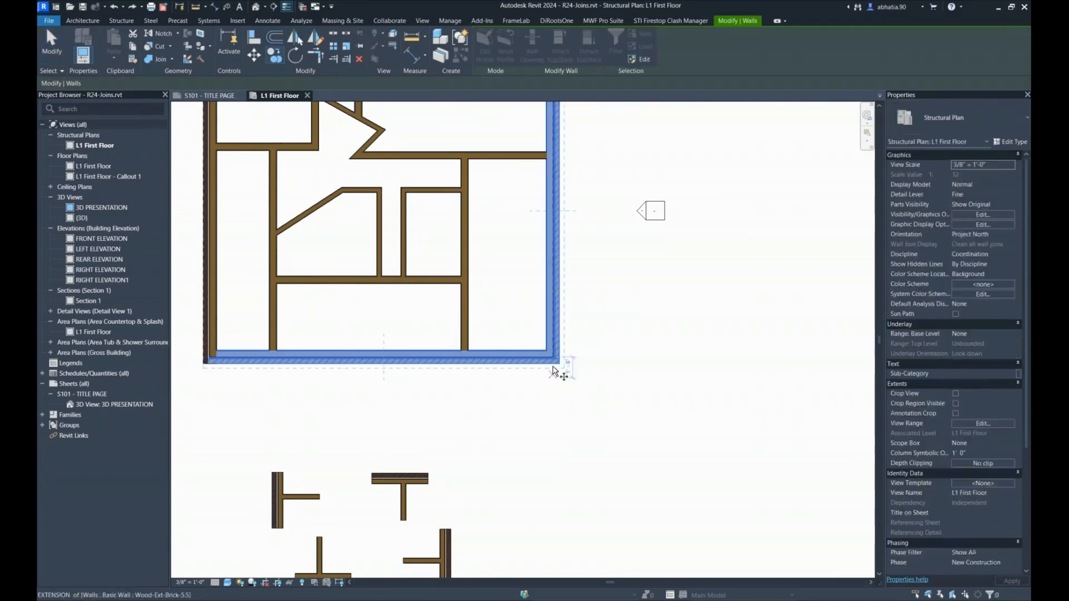
{"action": "left_click", "coordinate": [558, 363]}
{"action": "left_click", "coordinate": [606, 418]}
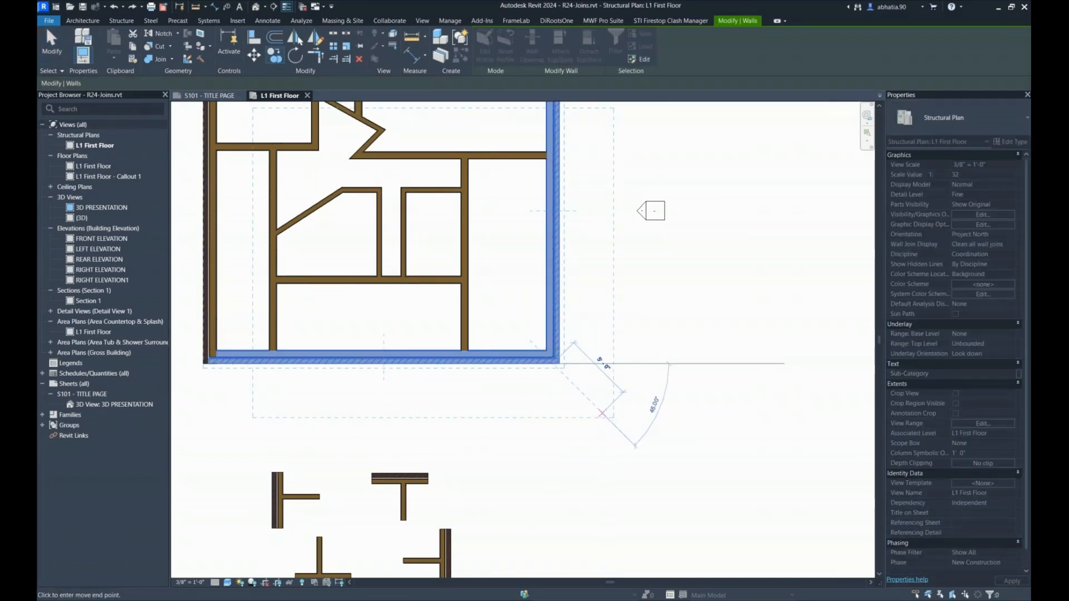
Generate exterior bearing framing panels for the two copied walls with the MWF Create command, picking the Wood template.
{"action": "scroll", "coordinate": [601, 417], "scroll_direction": "up", "scroll_amount": 5}
{"action": "scroll", "coordinate": [636, 422], "scroll_direction": "up", "scroll_amount": 3}
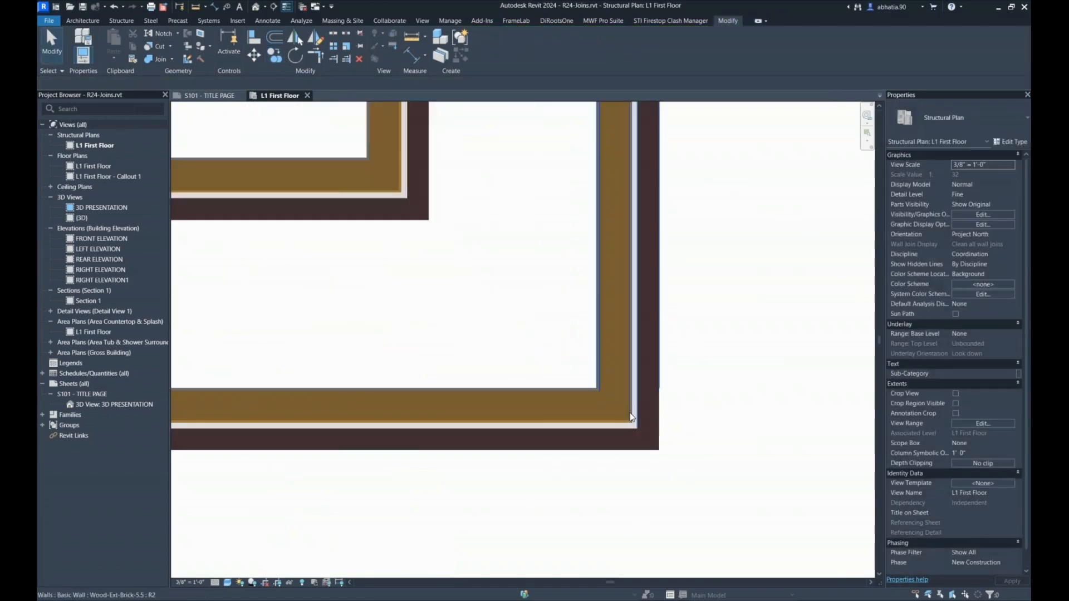
{"action": "left_click_drag", "start_coordinate": [712, 386], "coordinate": [587, 440]}
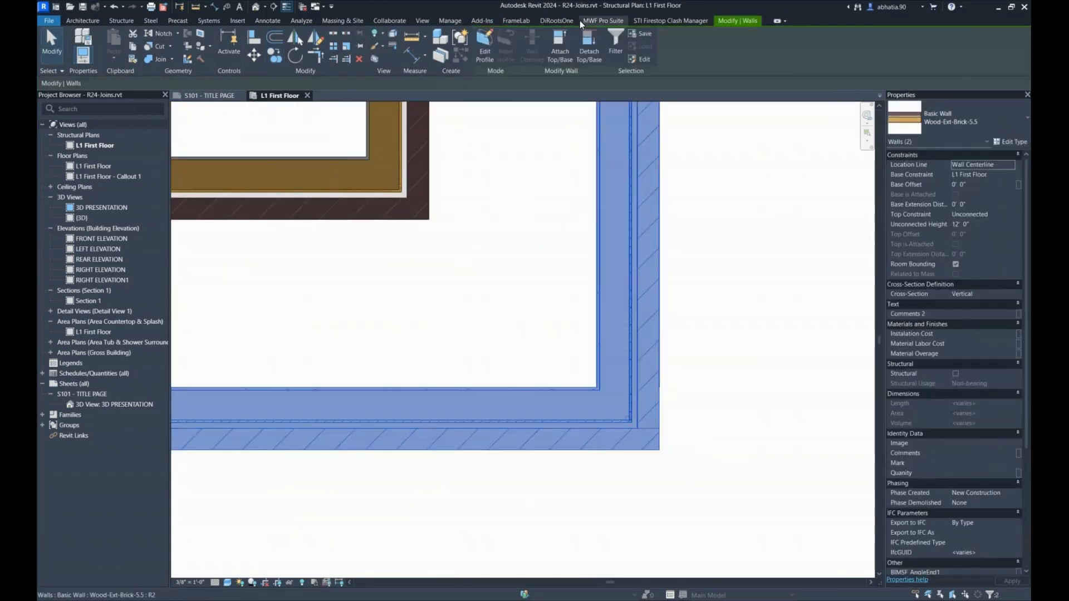
{"action": "left_click", "coordinate": [590, 20]}
{"action": "left_click", "coordinate": [432, 58]}
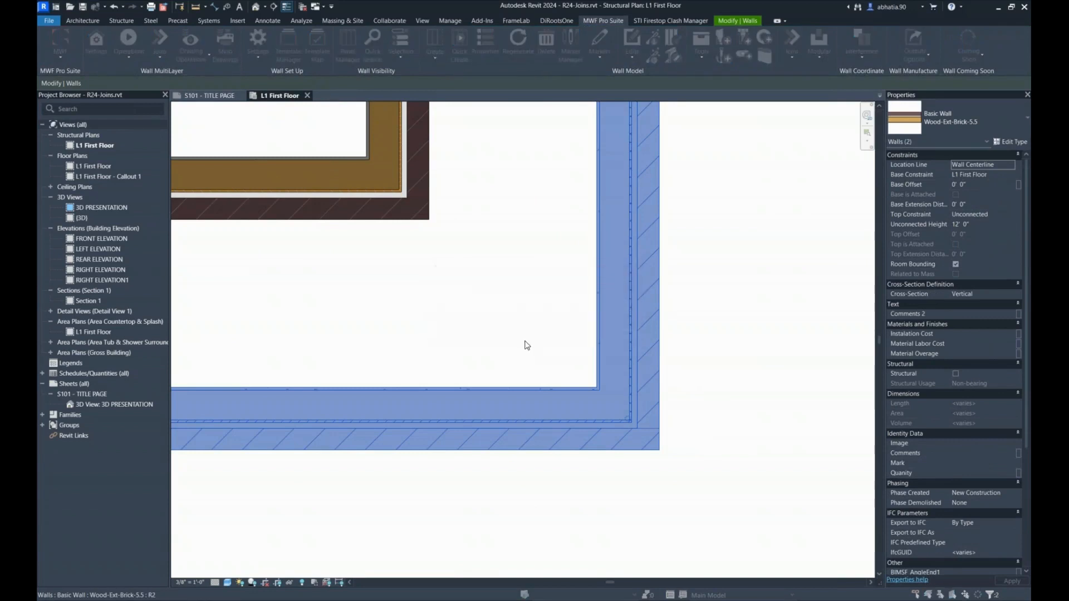
{"action": "left_click", "coordinate": [536, 422]}
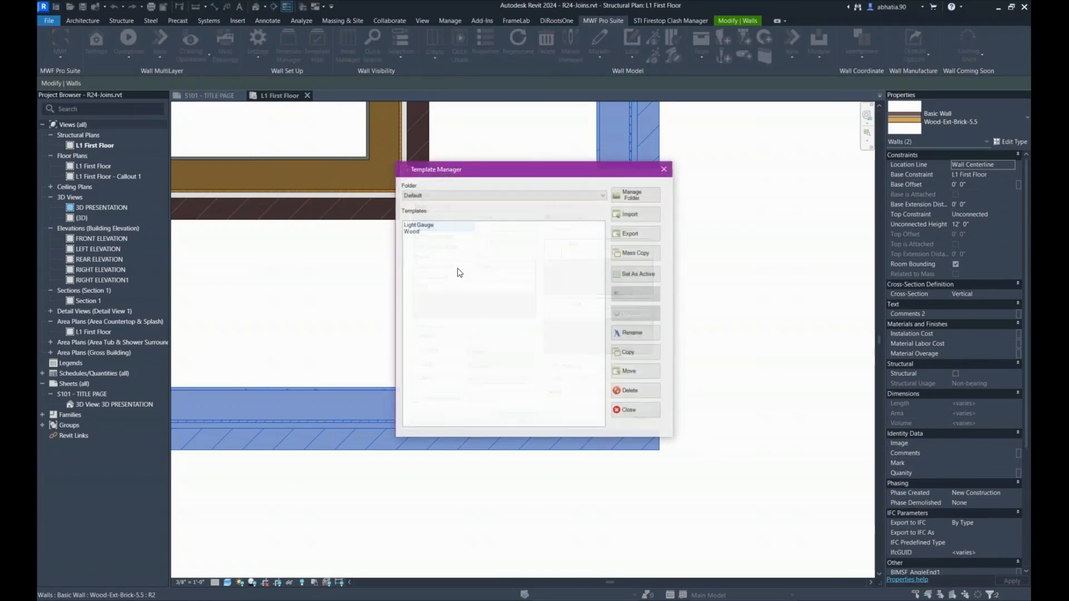
{"action": "left_click", "coordinate": [440, 231]}
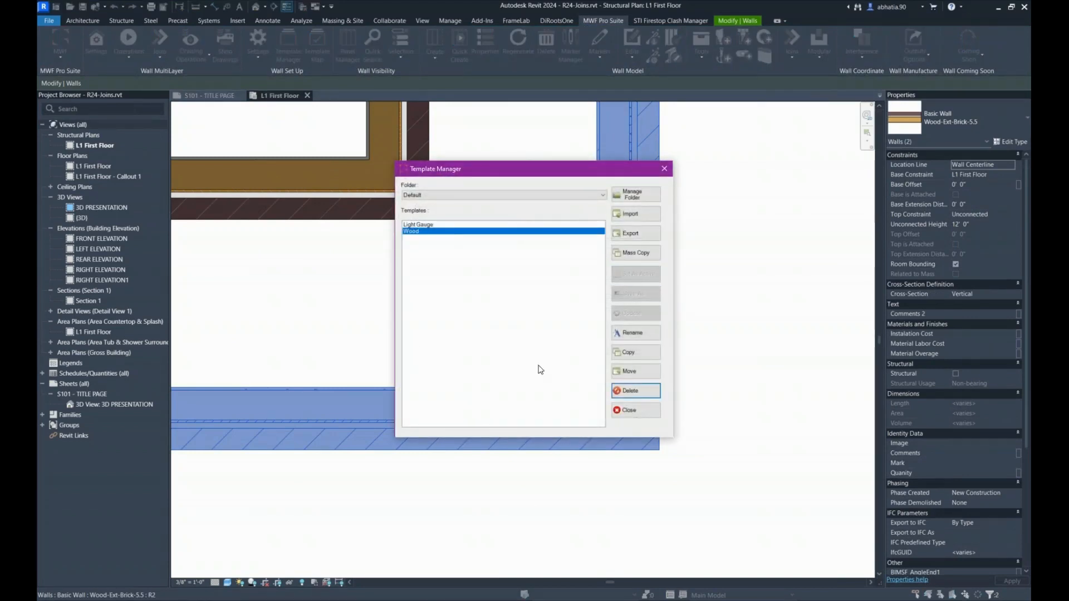
{"action": "left_click", "coordinate": [635, 411]}
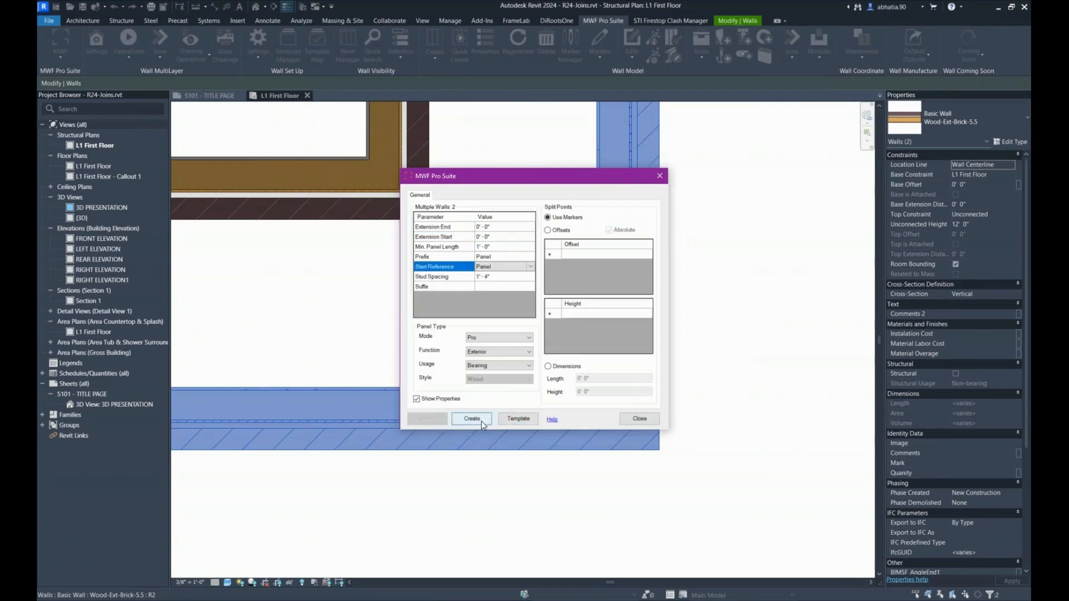
{"action": "left_click", "coordinate": [482, 422]}
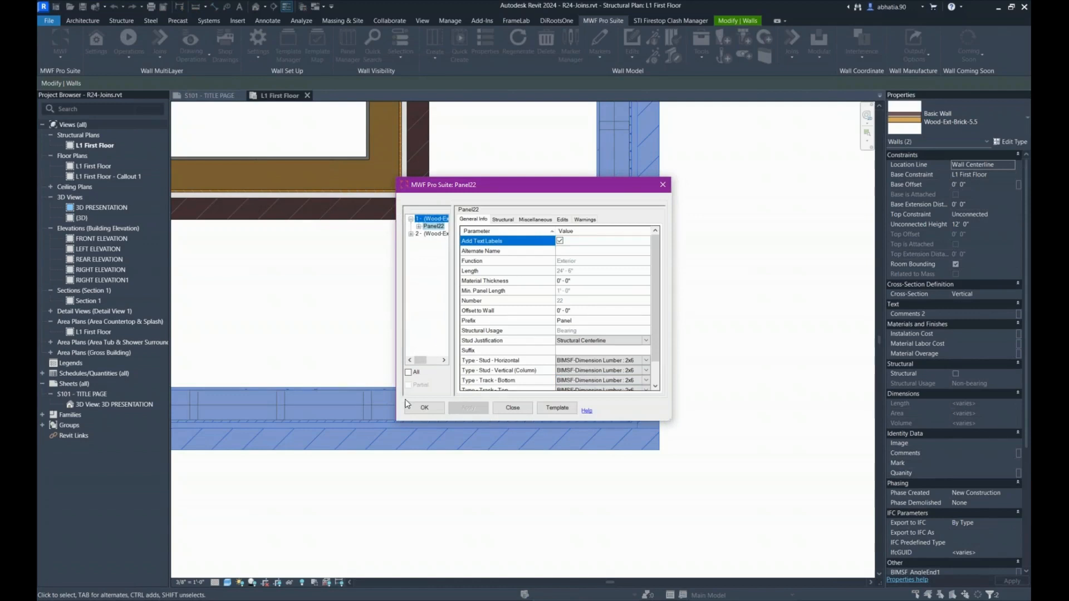
{"action": "left_click", "coordinate": [423, 407]}
Examine the corner studs of the copied walls and where the bottom wall's end point lies in relation to them.
{"action": "scroll", "coordinate": [602, 419], "scroll_direction": "up", "scroll_amount": 5}
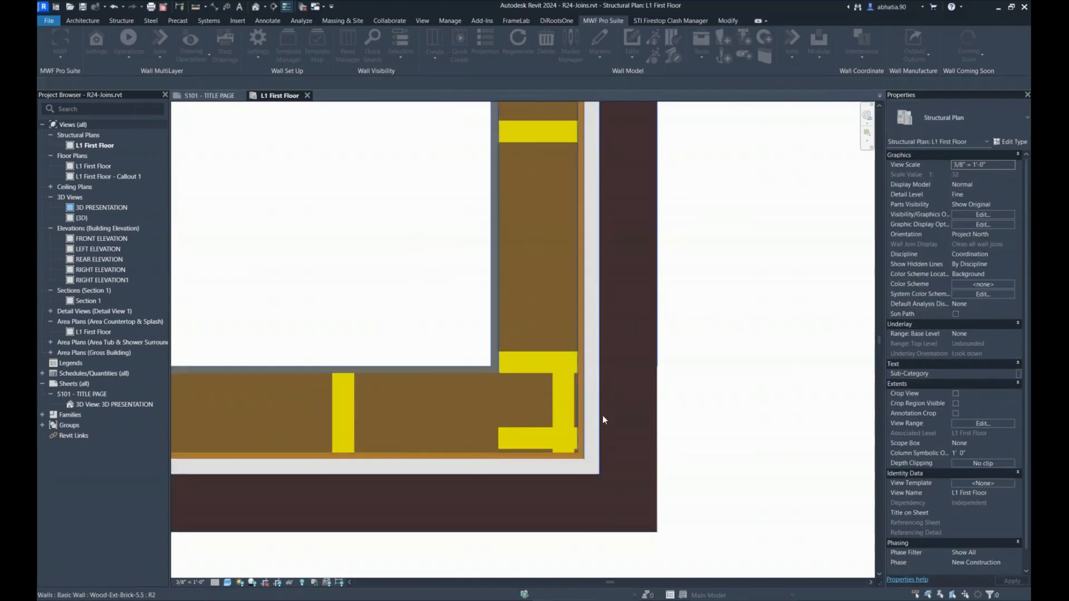
{"action": "scroll", "coordinate": [536, 382], "scroll_direction": "up", "scroll_amount": 3}
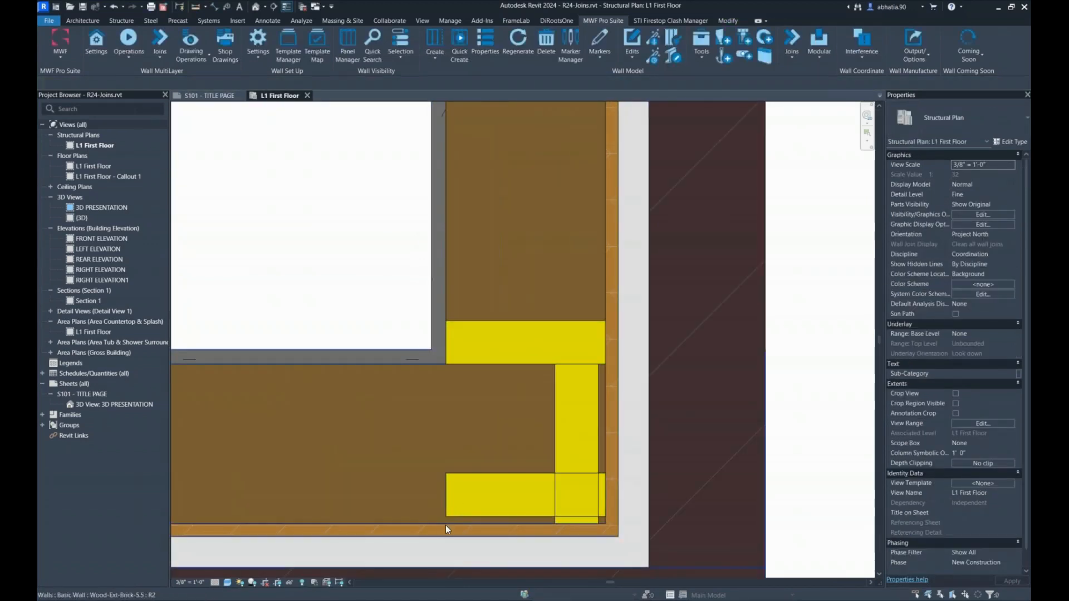
{"action": "scroll", "coordinate": [456, 521], "scroll_direction": "down", "scroll_amount": 2}
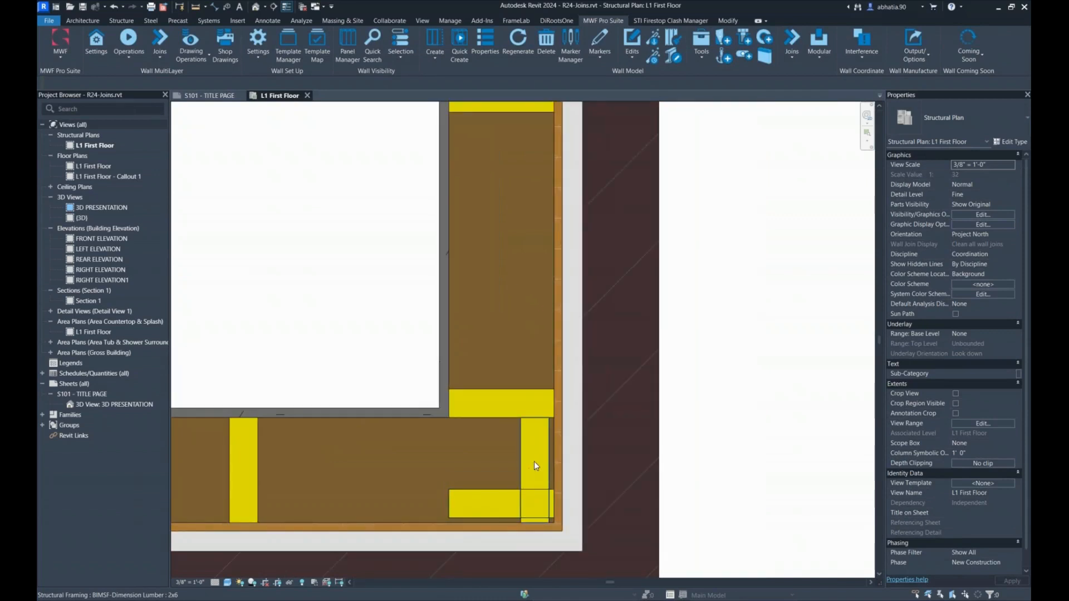
{"action": "scroll", "coordinate": [537, 459], "scroll_direction": "down", "scroll_amount": 3}
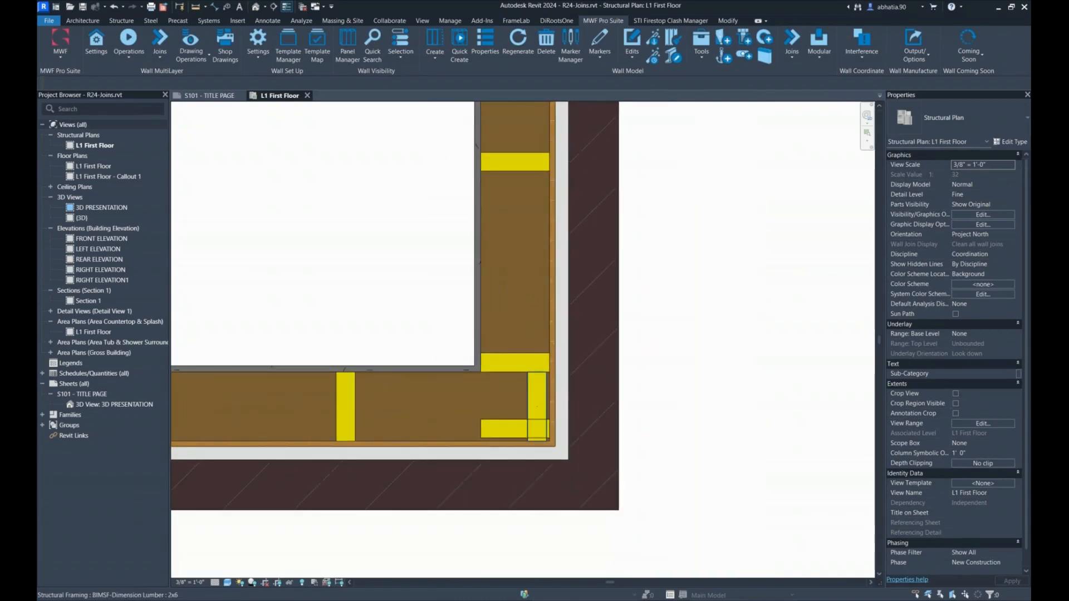
{"action": "left_click", "coordinate": [426, 363]}
{"action": "scroll", "coordinate": [550, 437], "scroll_direction": "up", "scroll_amount": 5}
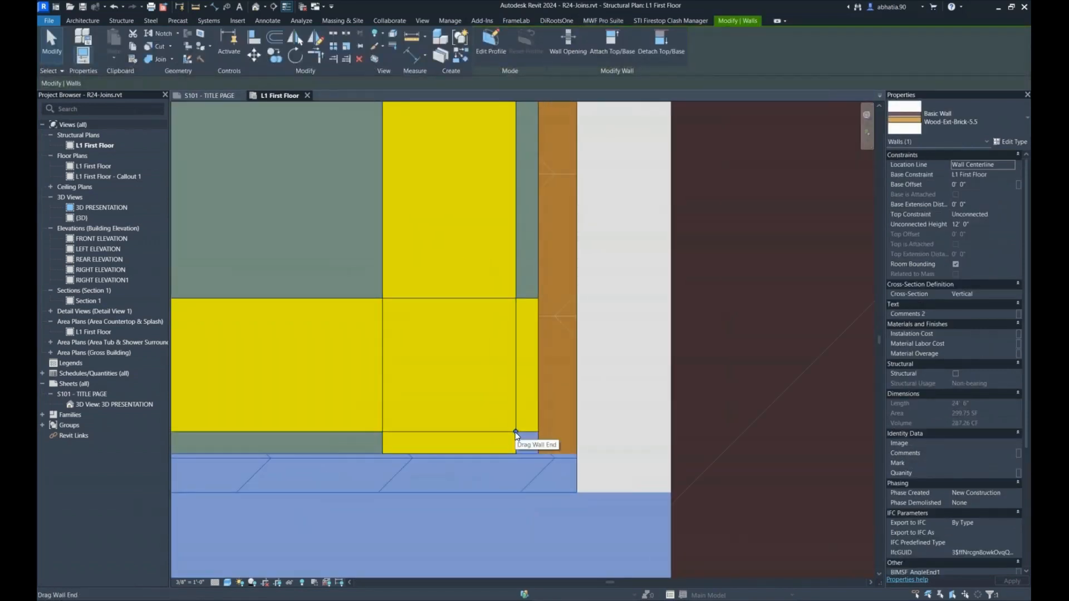
{"action": "scroll", "coordinate": [515, 432], "scroll_direction": "down", "scroll_amount": 7}
{"action": "scroll", "coordinate": [298, 125], "scroll_direction": "down", "scroll_amount": 3}
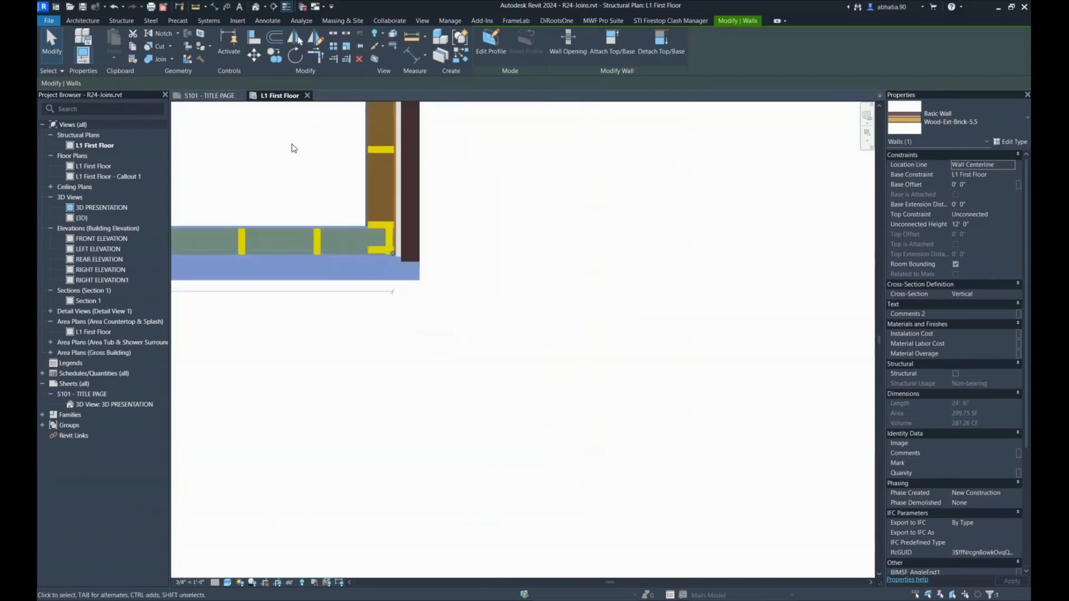
Set the location line of the original bottom exterior wall to Core Centerline.
{"action": "middle_click_drag", "start_coordinate": [341, 204], "coordinate": [647, 540]}
{"action": "left_click", "coordinate": [457, 402]}
{"action": "scroll", "coordinate": [484, 384], "scroll_direction": "up", "scroll_amount": 4}
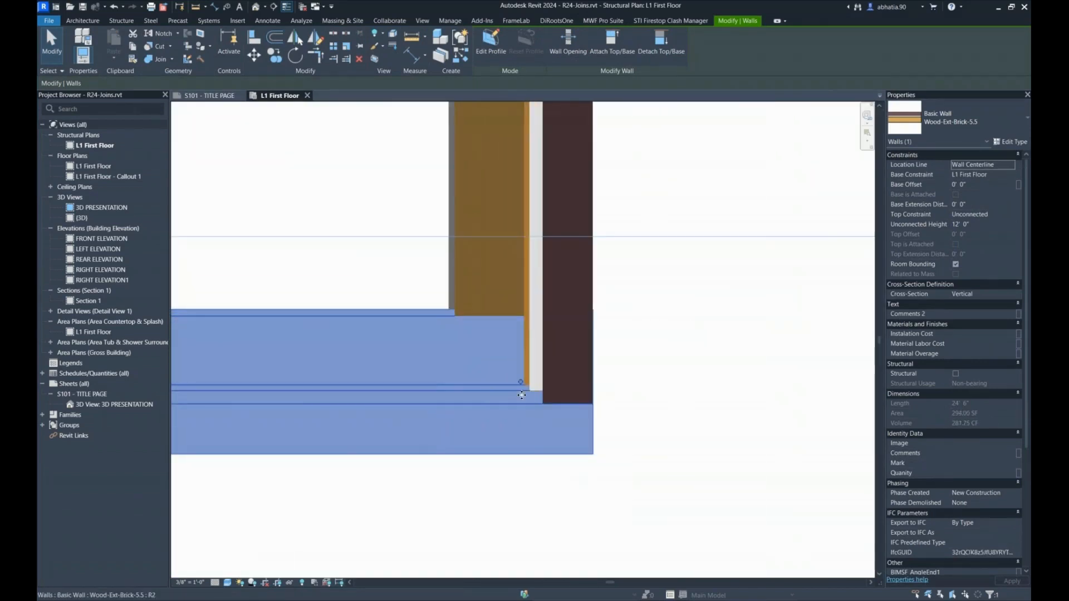
{"action": "scroll", "coordinate": [519, 383], "scroll_direction": "up", "scroll_amount": 3}
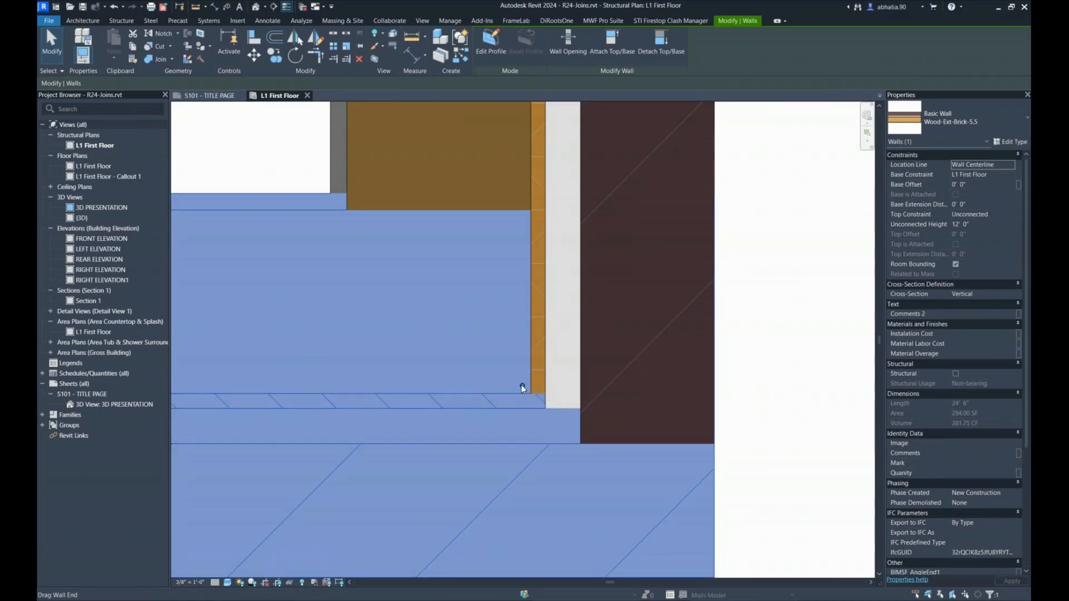
{"action": "scroll", "coordinate": [521, 385], "scroll_direction": "down", "scroll_amount": 2}
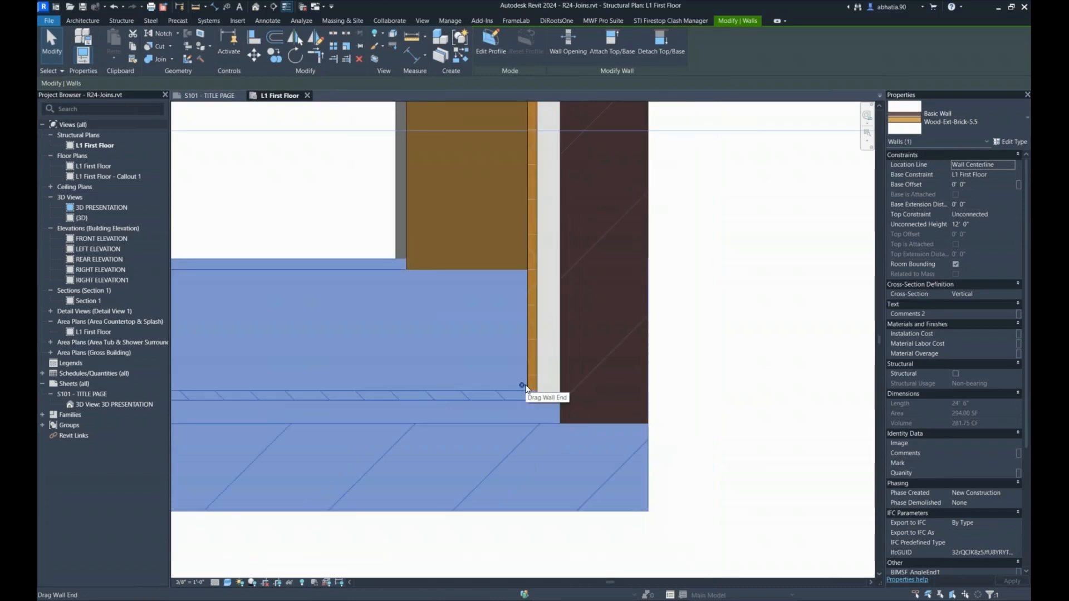
{"action": "left_click", "coordinate": [1010, 164]}
{"action": "left_click", "coordinate": [988, 183]}
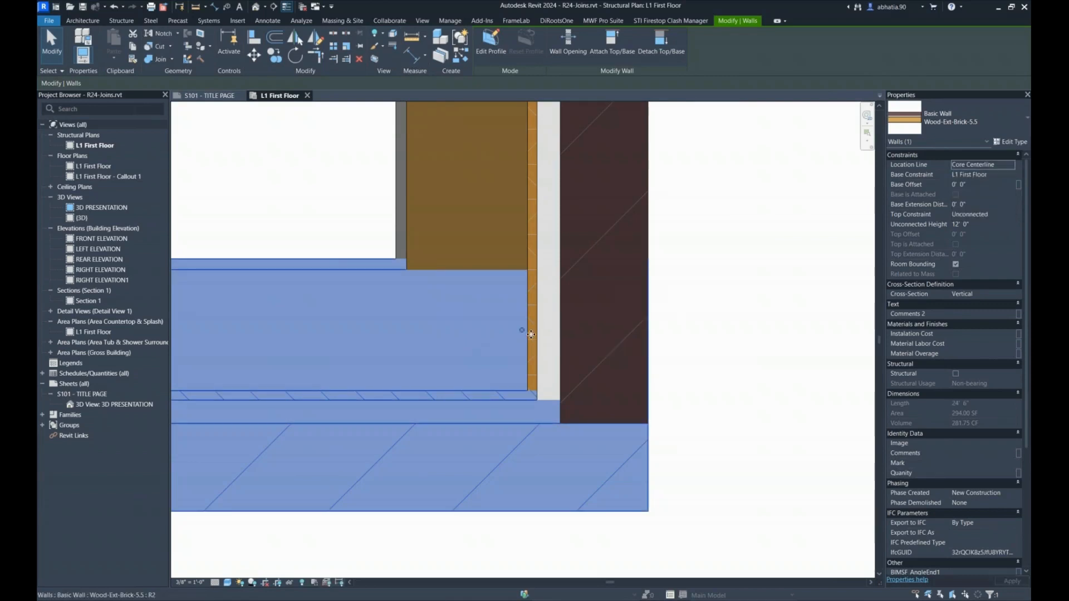
Set the location line of the original right exterior wall to Core Centerline.
{"action": "left_click", "coordinate": [520, 205]}
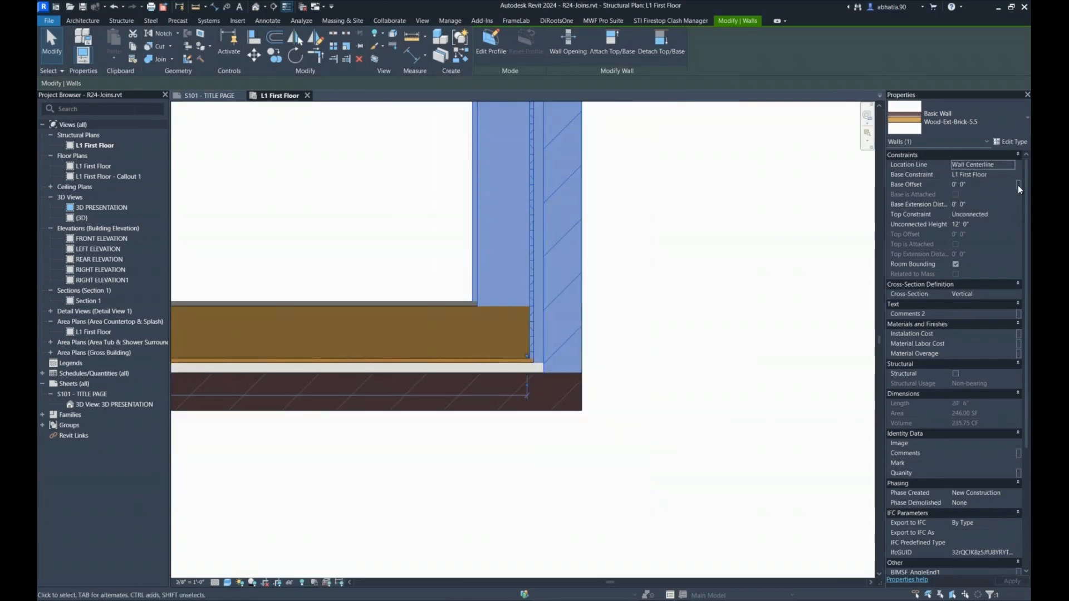
{"action": "left_click", "coordinate": [1014, 166]}
{"action": "left_click", "coordinate": [981, 183]}
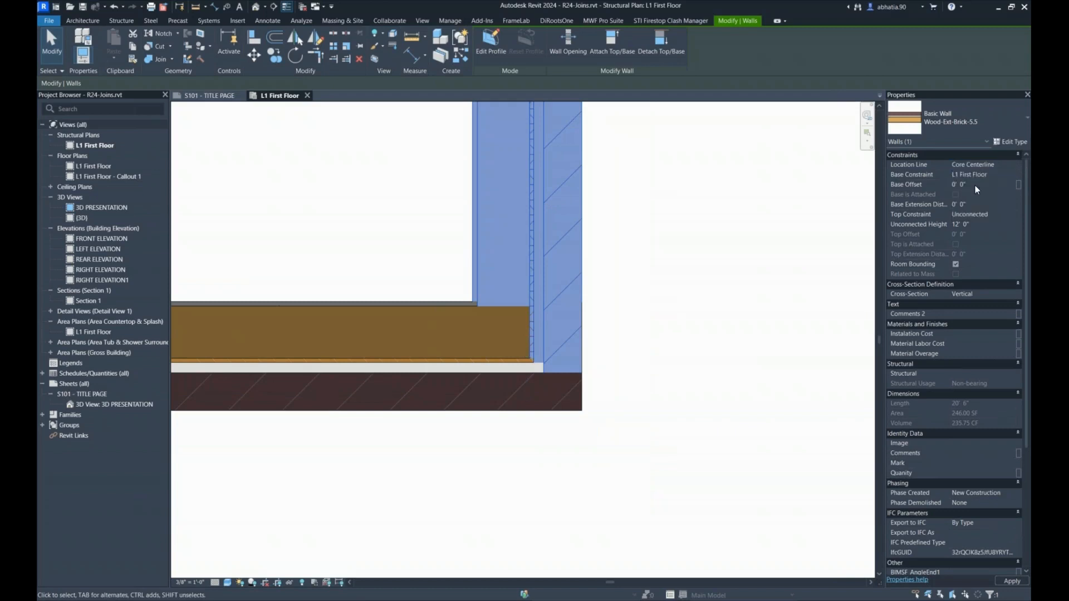
{"action": "left_click", "coordinate": [654, 311]}
Inspect the wall end positions at the original lower-right corner, first with the right wall selected and finally with both walls selected.
{"action": "left_click", "coordinate": [559, 236]}
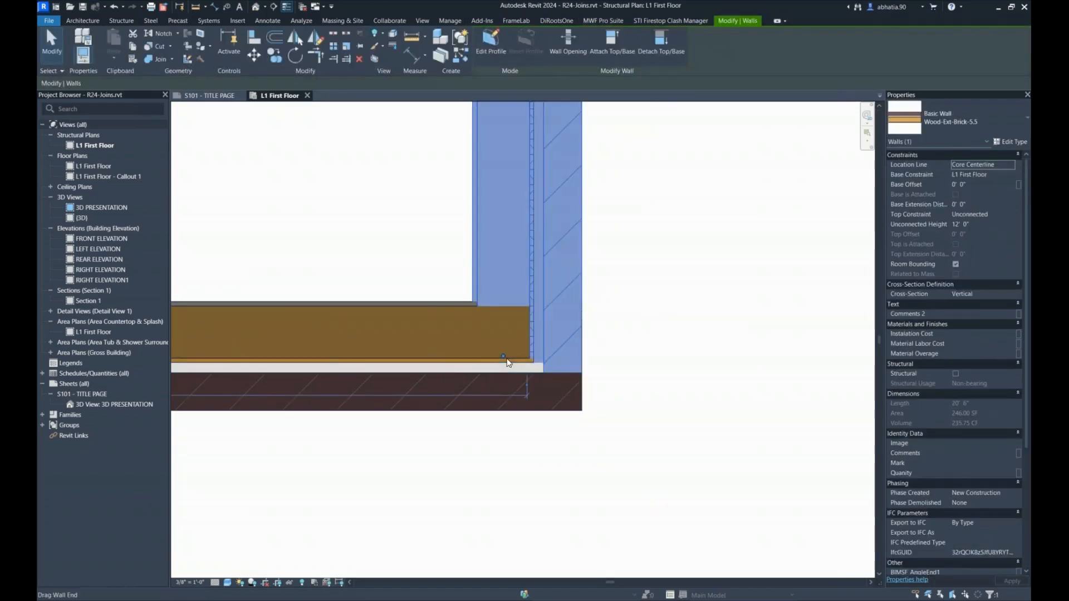
{"action": "scroll", "coordinate": [507, 359], "scroll_direction": "down", "scroll_amount": 3}
{"action": "scroll", "coordinate": [533, 373], "scroll_direction": "up", "scroll_amount": 3}
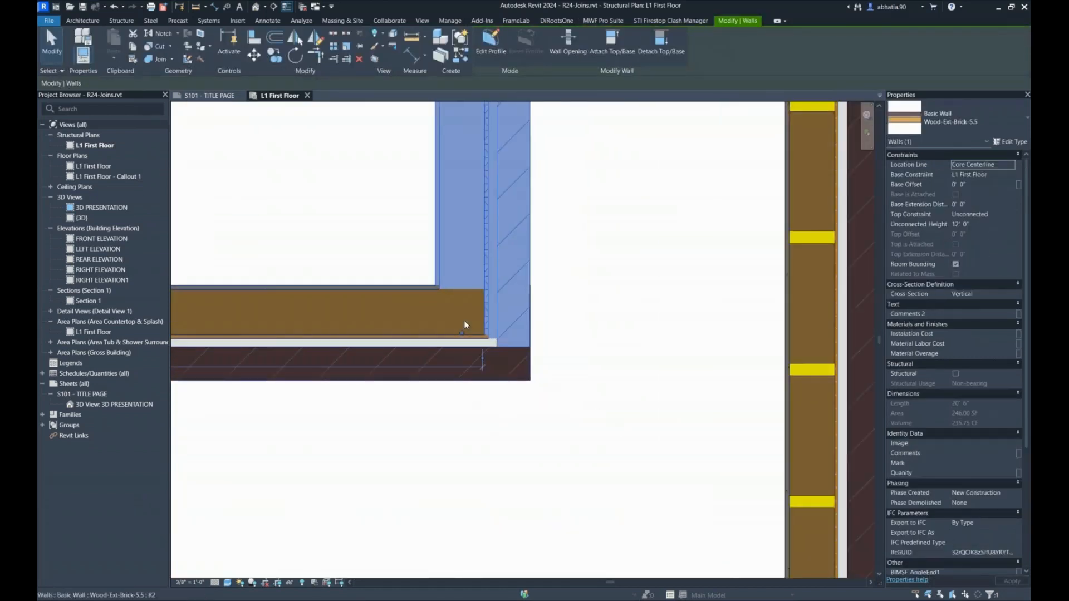
{"action": "scroll", "coordinate": [460, 333], "scroll_direction": "up", "scroll_amount": 3}
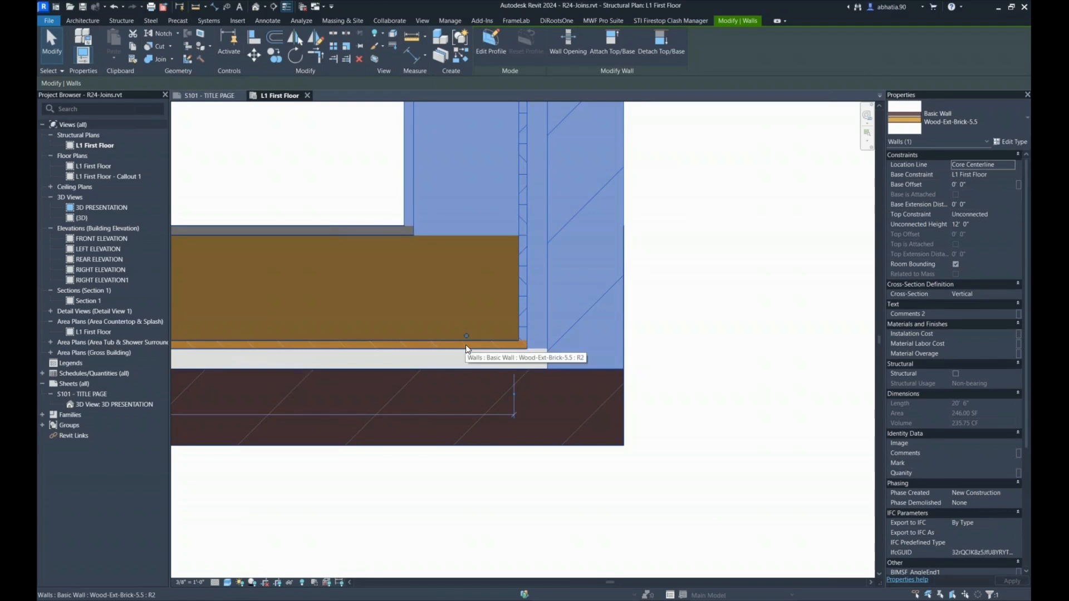
{"action": "left_click", "coordinate": [680, 440]}
{"action": "left_click_drag", "start_coordinate": [679, 440], "coordinate": [501, 312]}
{"action": "scroll", "coordinate": [542, 348], "scroll_direction": "up", "scroll_amount": 3}
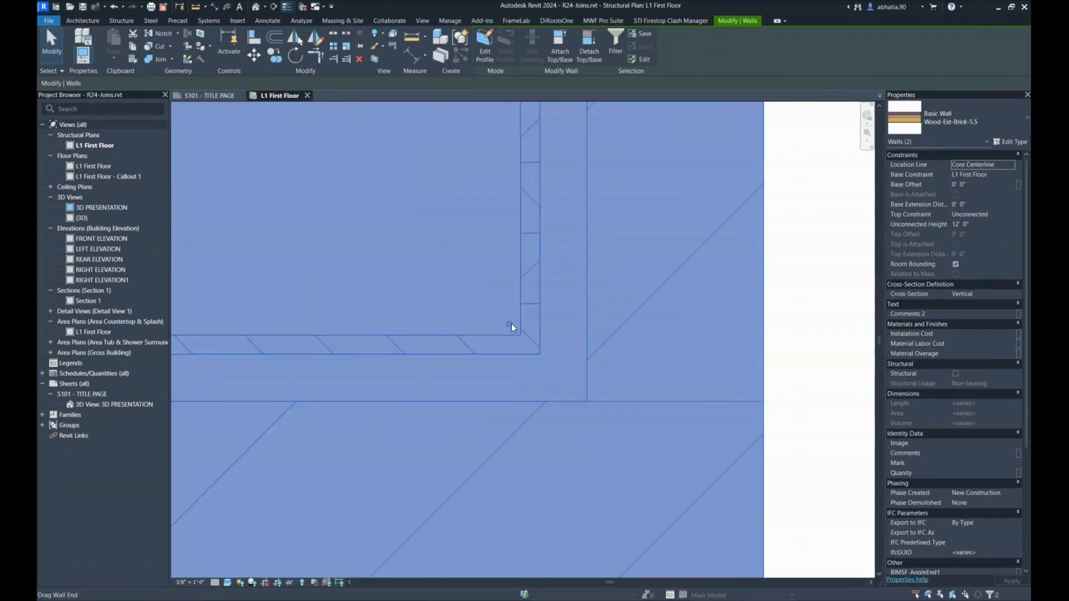
Try to place a panel join at the copied walls' lower-right corner using one stud from each wall.
{"action": "scroll", "coordinate": [511, 322], "scroll_direction": "down", "scroll_amount": 8}
{"action": "left_click", "coordinate": [613, 327]}
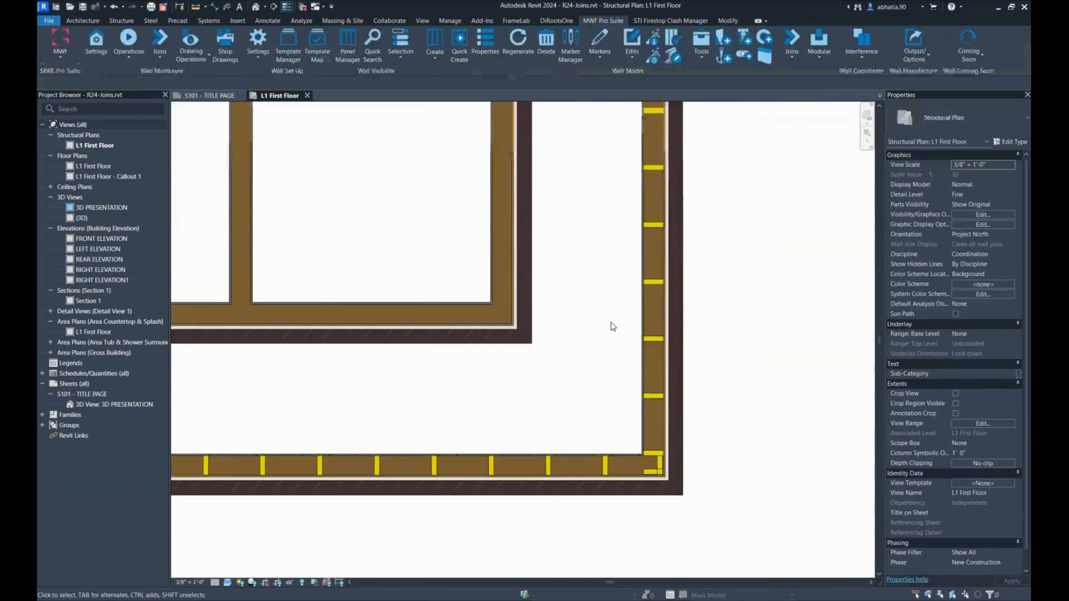
{"action": "scroll", "coordinate": [639, 358], "scroll_direction": "down", "scroll_amount": 3}
{"action": "scroll", "coordinate": [574, 333], "scroll_direction": "up", "scroll_amount": 6}
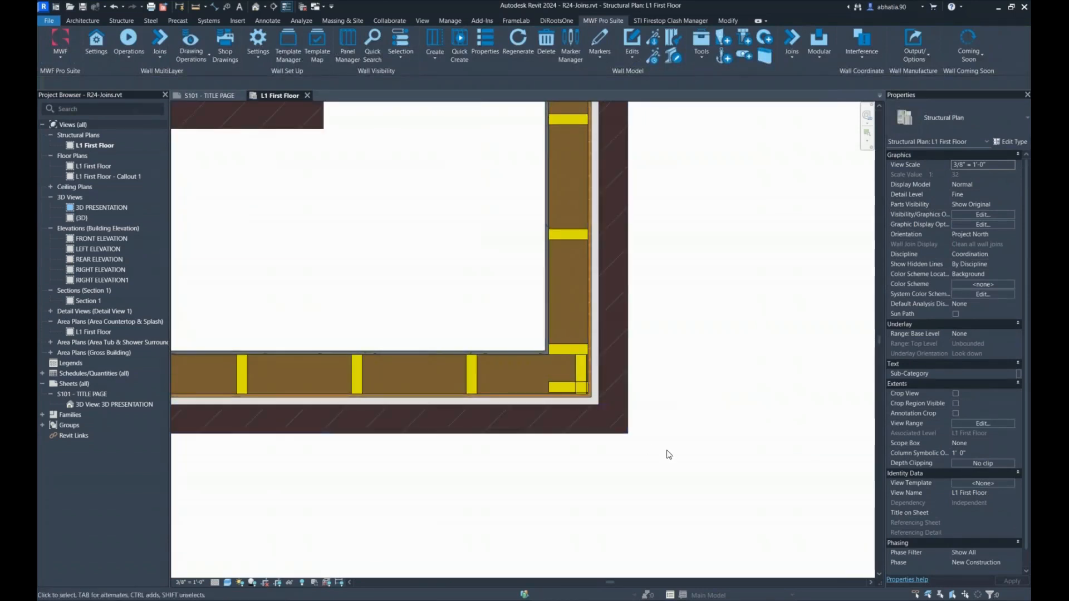
{"action": "mouse_move", "coordinate": [668, 454]}
{"action": "left_mouse_down"}
{"action": "mouse_move", "coordinate": [604, 393]}
{"action": "mouse_move", "coordinate": [617, 423]}
{"action": "mouse_move", "coordinate": [661, 460]}
{"action": "left_mouse_up"}
{"action": "scroll", "coordinate": [647, 452], "scroll_direction": "down", "scroll_amount": 2}
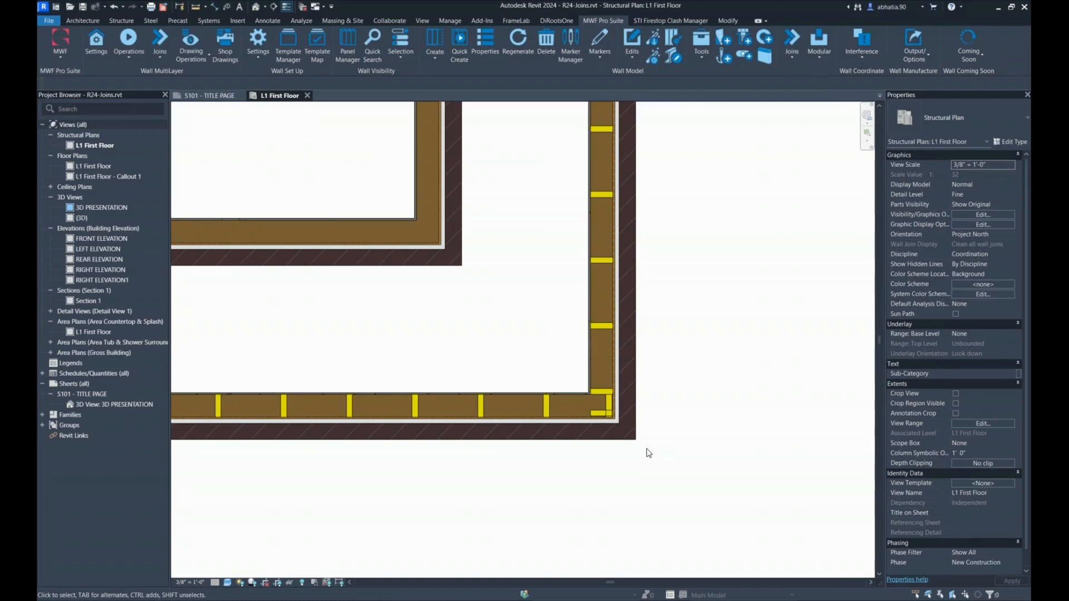
{"action": "left_click", "coordinate": [545, 408]}
{"action": "scroll", "coordinate": [616, 378], "scroll_direction": "up", "scroll_amount": 2}
{"action": "left_click", "coordinate": [595, 299], "text": "ctrl"}
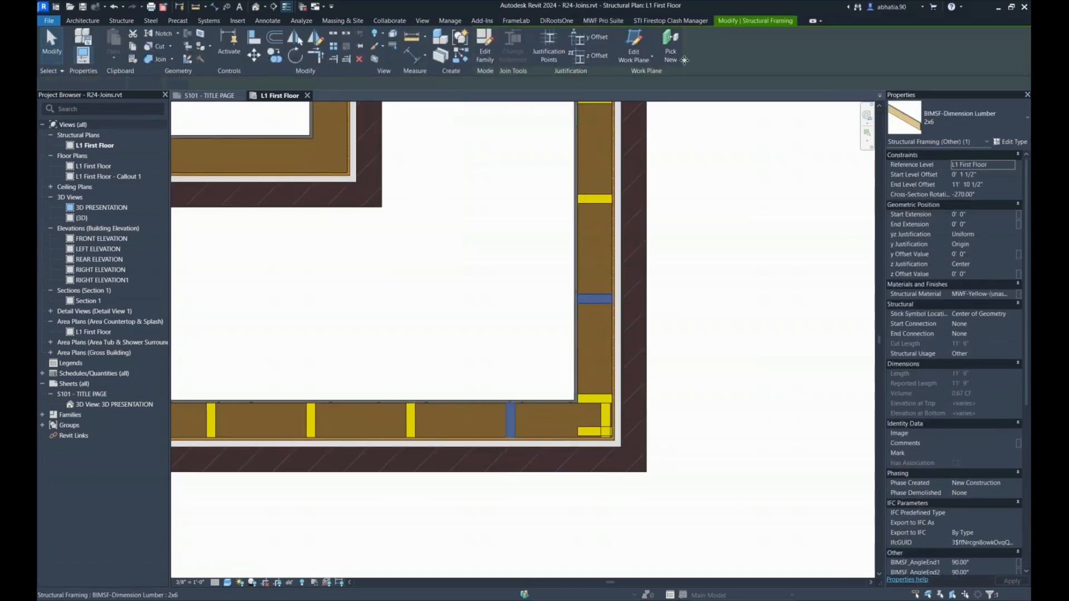
{"action": "left_click", "coordinate": [603, 21]}
{"action": "left_click", "coordinate": [791, 43]}
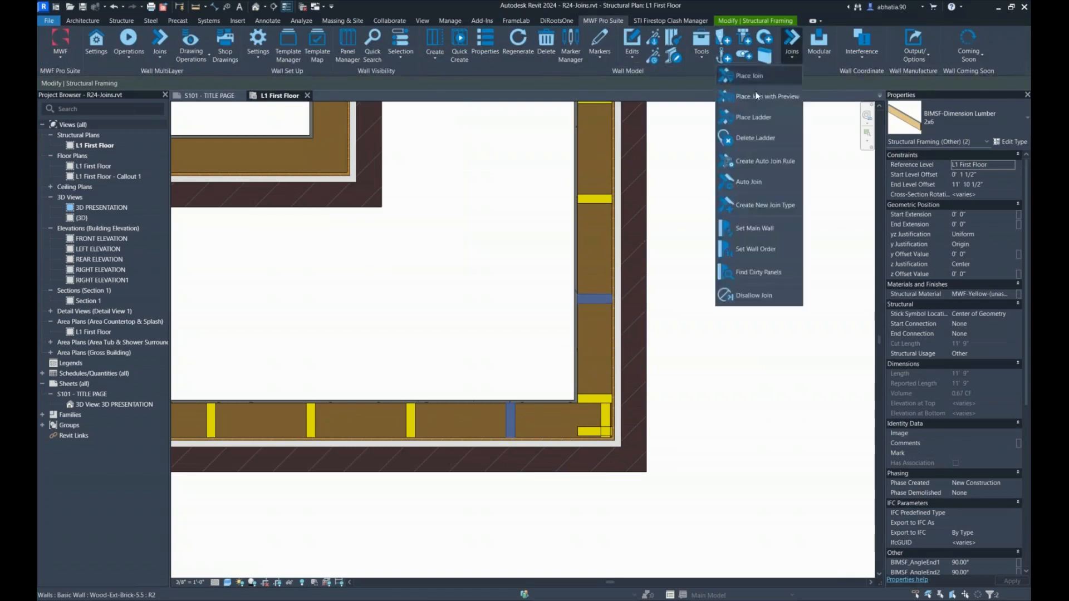
{"action": "left_click", "coordinate": [763, 75]}
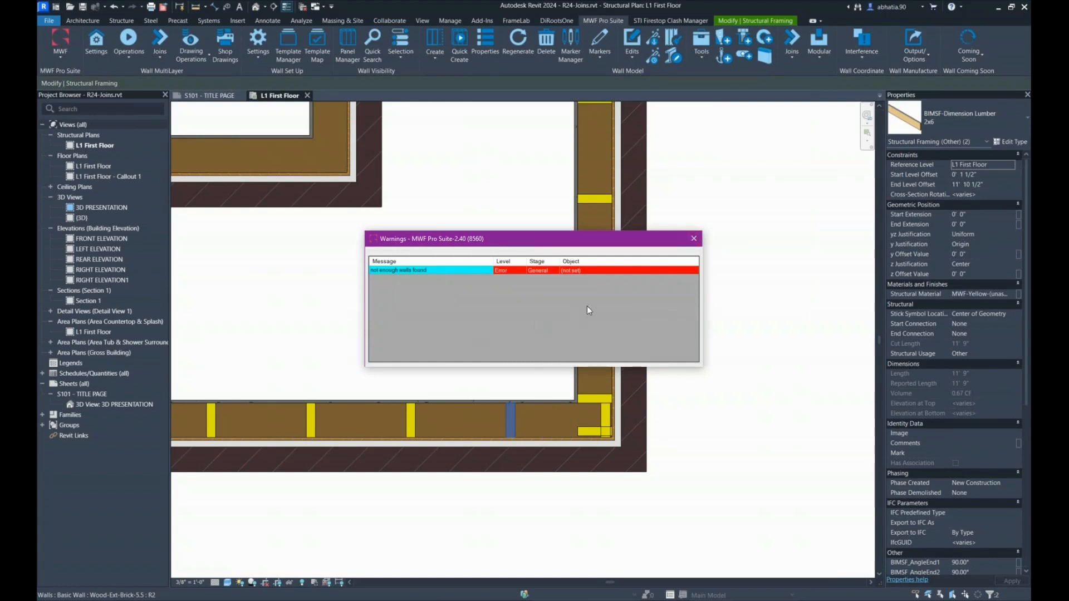
{"action": "left_click", "coordinate": [693, 239]}
Start Place Join on the two copied walls at the corner and choose the matching corner signature that offers wood join definitions.
{"action": "left_click_drag", "start_coordinate": [670, 482], "coordinate": [528, 363]}
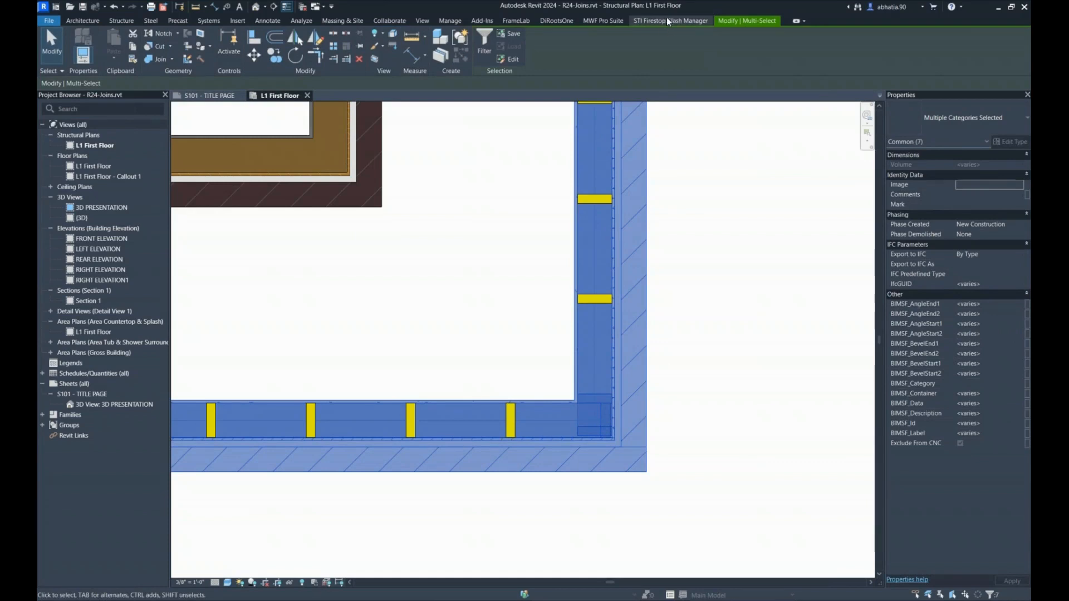
{"action": "left_click", "coordinate": [616, 20]}
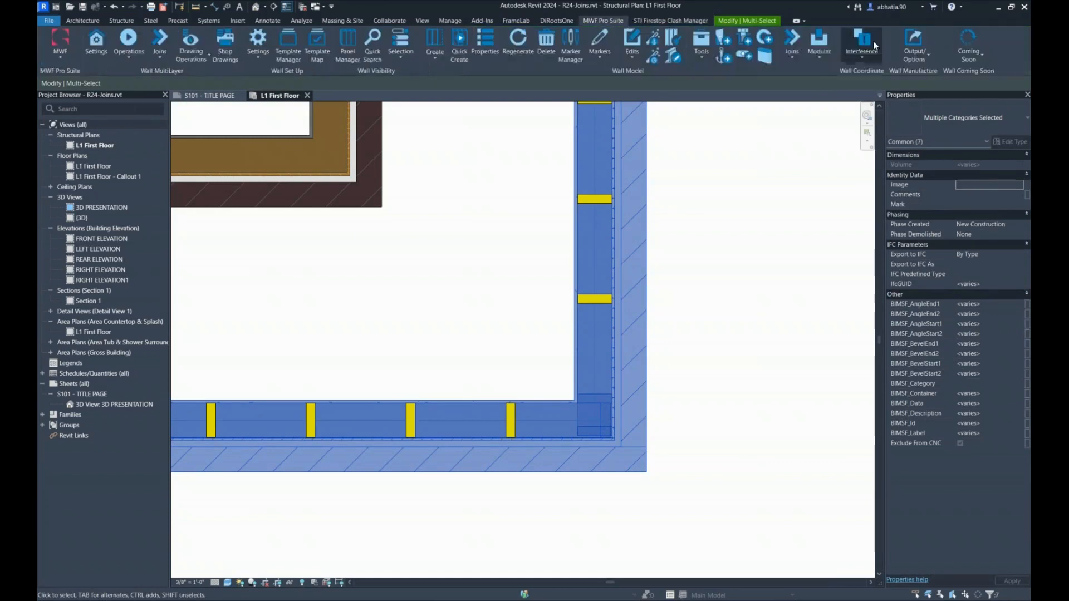
{"action": "left_click", "coordinate": [786, 48]}
{"action": "left_click", "coordinate": [766, 76]}
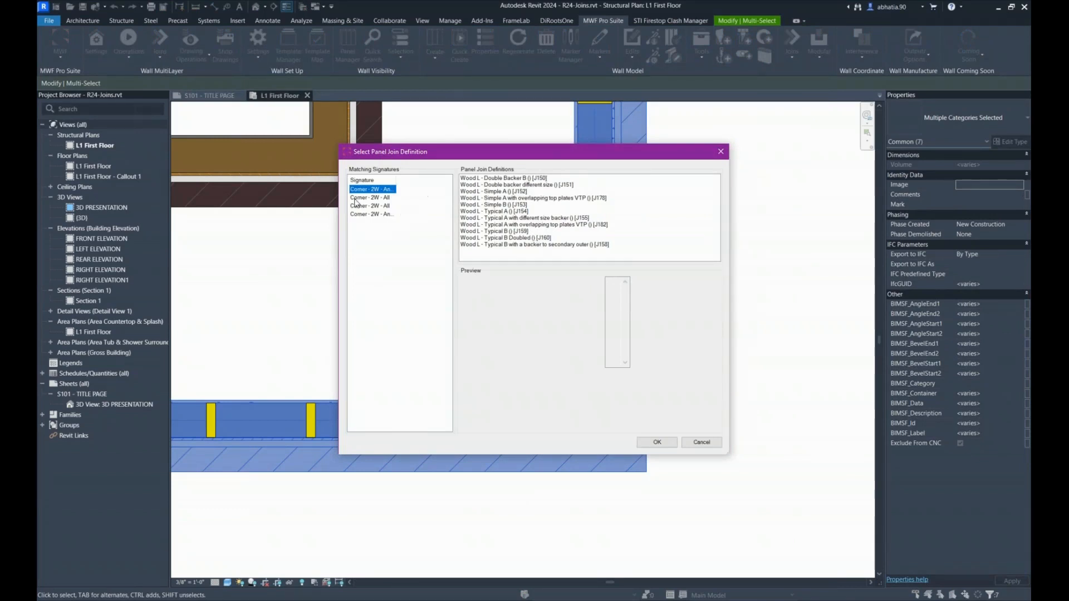
{"action": "left_click", "coordinate": [376, 214]}
{"action": "left_click", "coordinate": [375, 190]}
{"action": "left_click", "coordinate": [375, 213]}
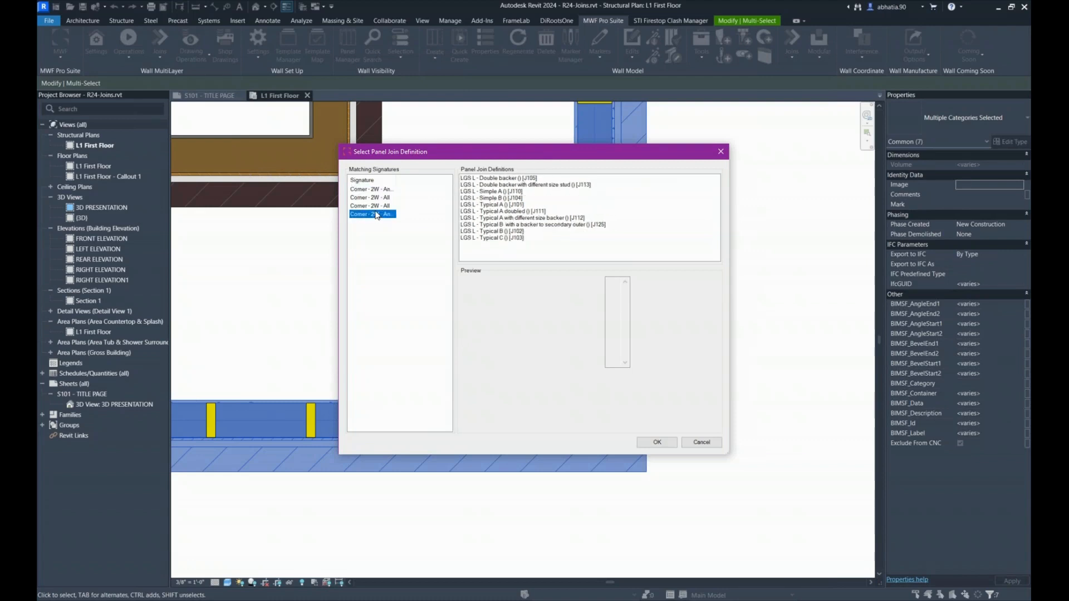
{"action": "left_click", "coordinate": [384, 190]}
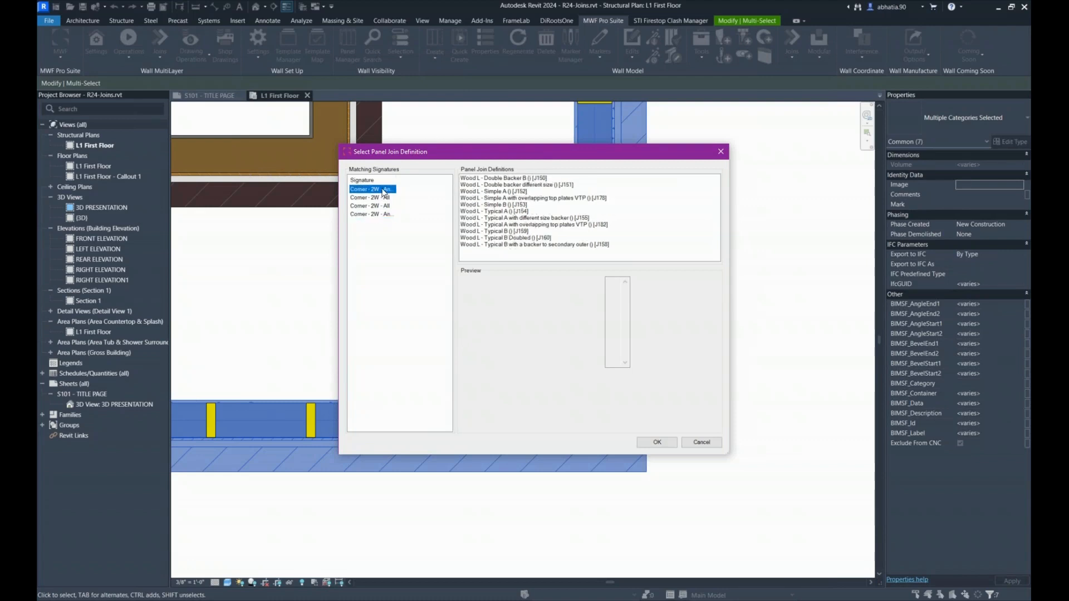
Compare the previews of the Wood L join definitions, including Simple A, Simple B, Typical A, Typical B and Typical B Doubled.
{"action": "left_click", "coordinate": [519, 191]}
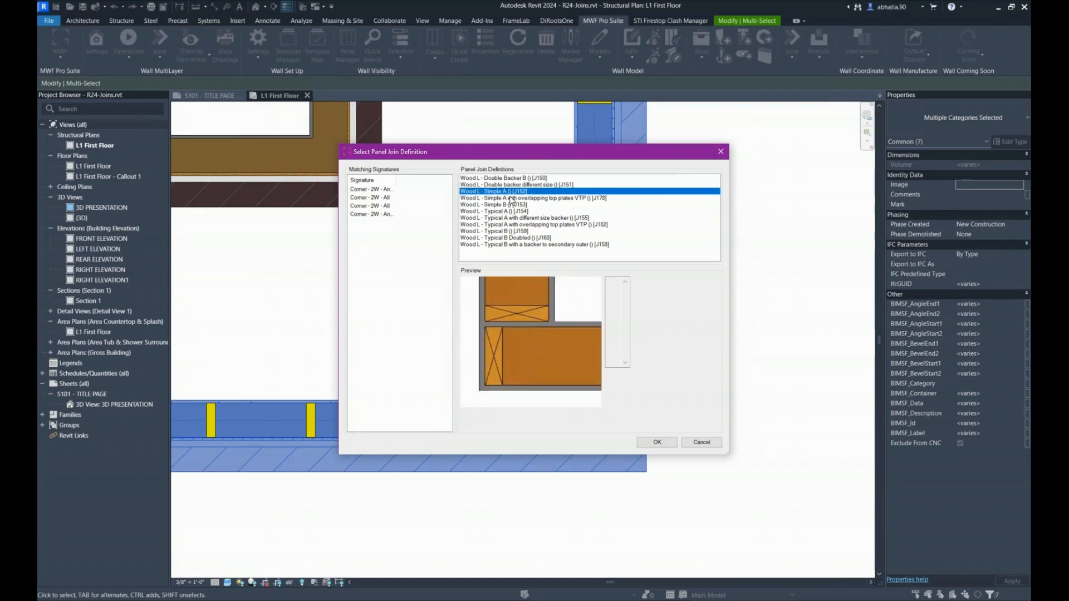
{"action": "left_click", "coordinate": [493, 205]}
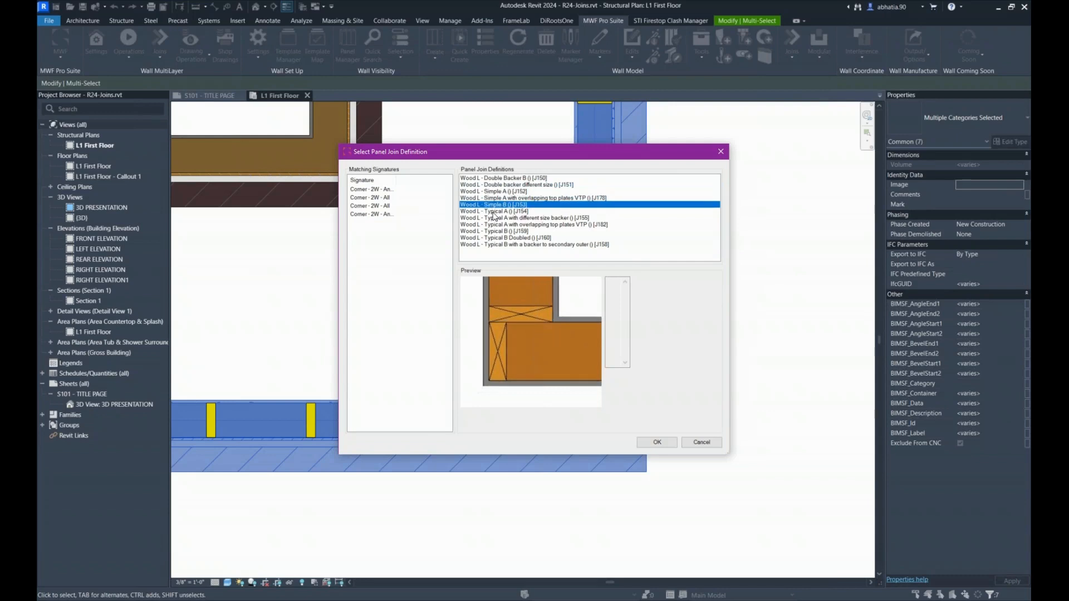
{"action": "left_click", "coordinate": [493, 212]}
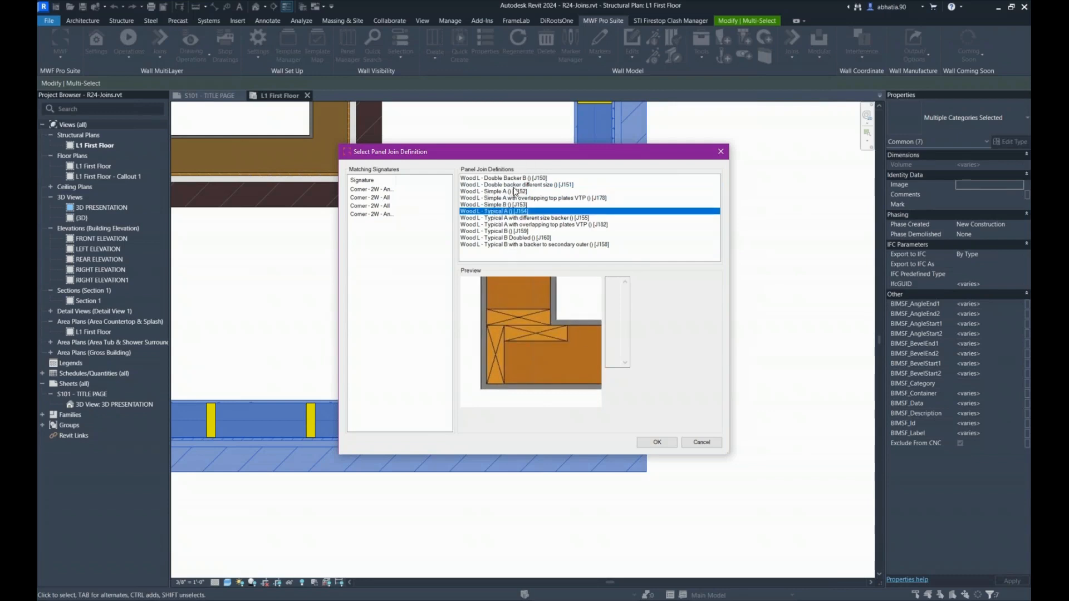
{"action": "left_click", "coordinate": [519, 239]}
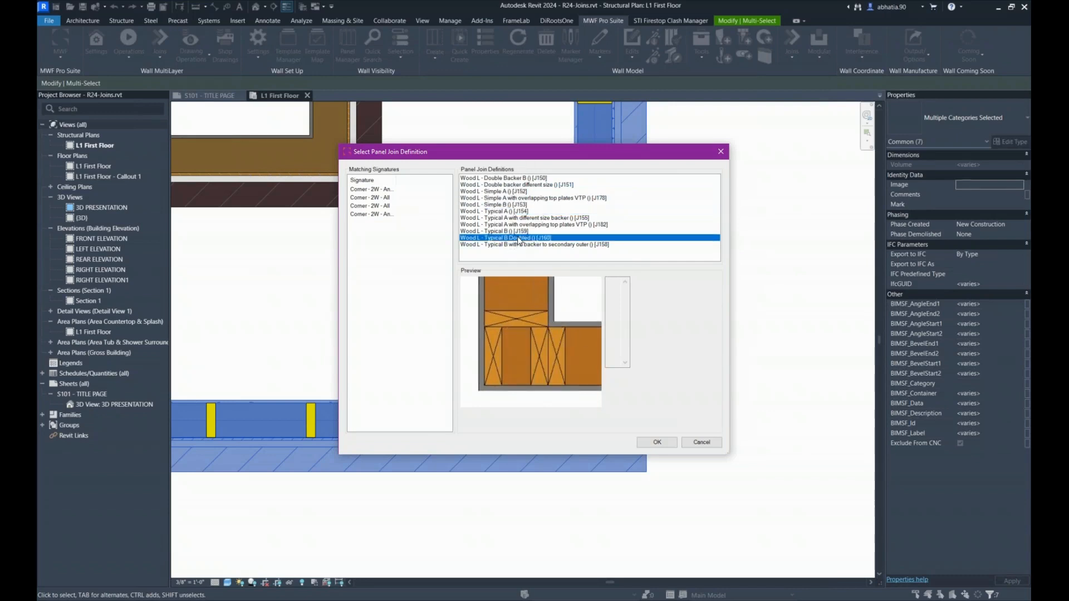
{"action": "left_click", "coordinate": [518, 231]}
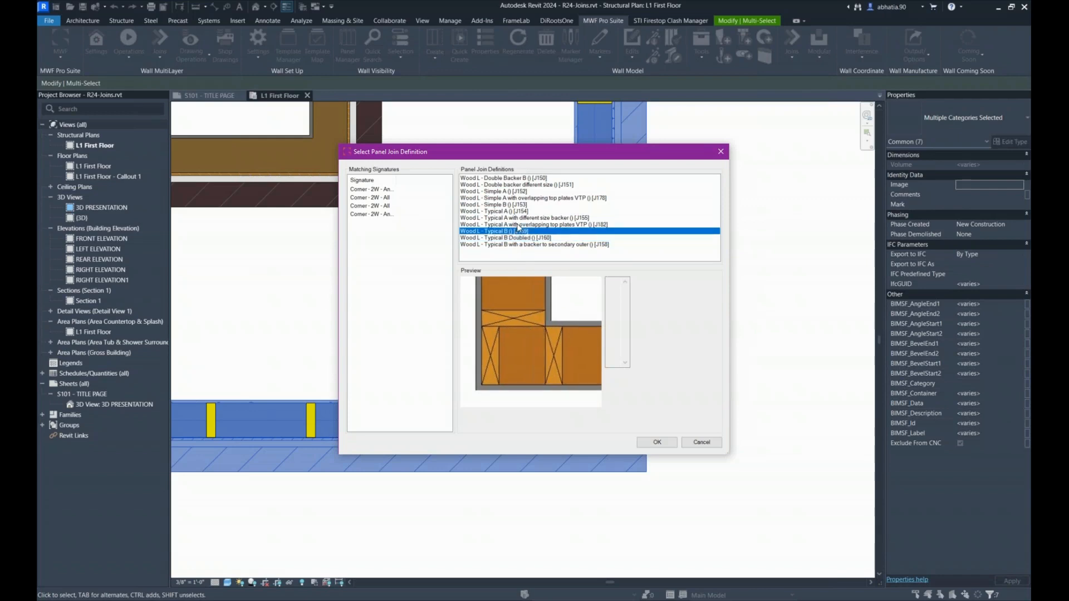
{"action": "left_click", "coordinate": [517, 224]}
{"action": "left_click", "coordinate": [518, 217]}
{"action": "left_click", "coordinate": [518, 204]}
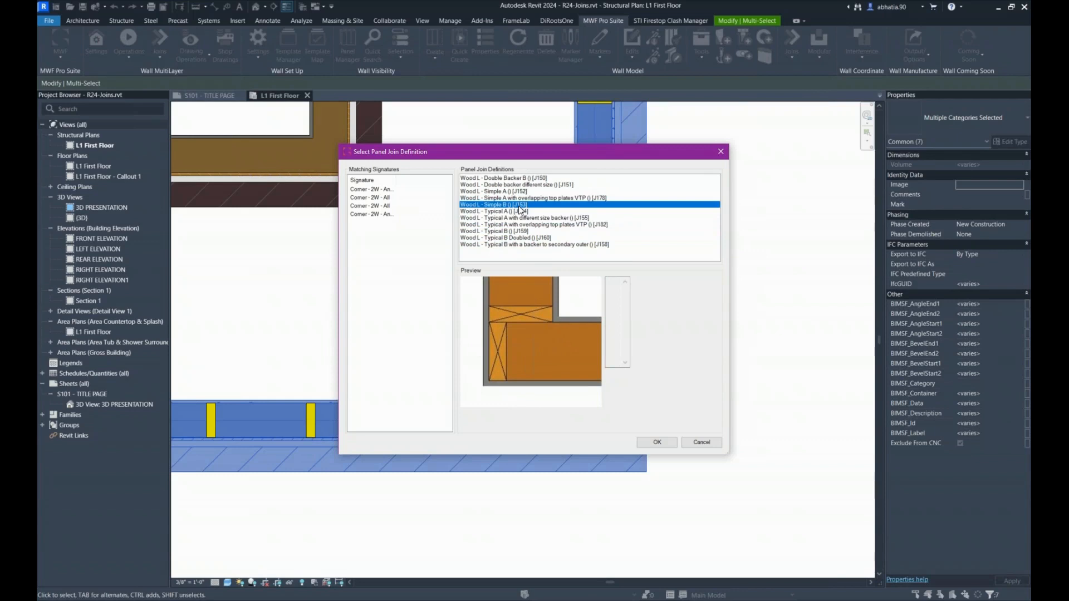
Read the usage notes of the Wood L - Simple A with overlapping top plates VTP definition.
{"action": "left_click", "coordinate": [519, 198]}
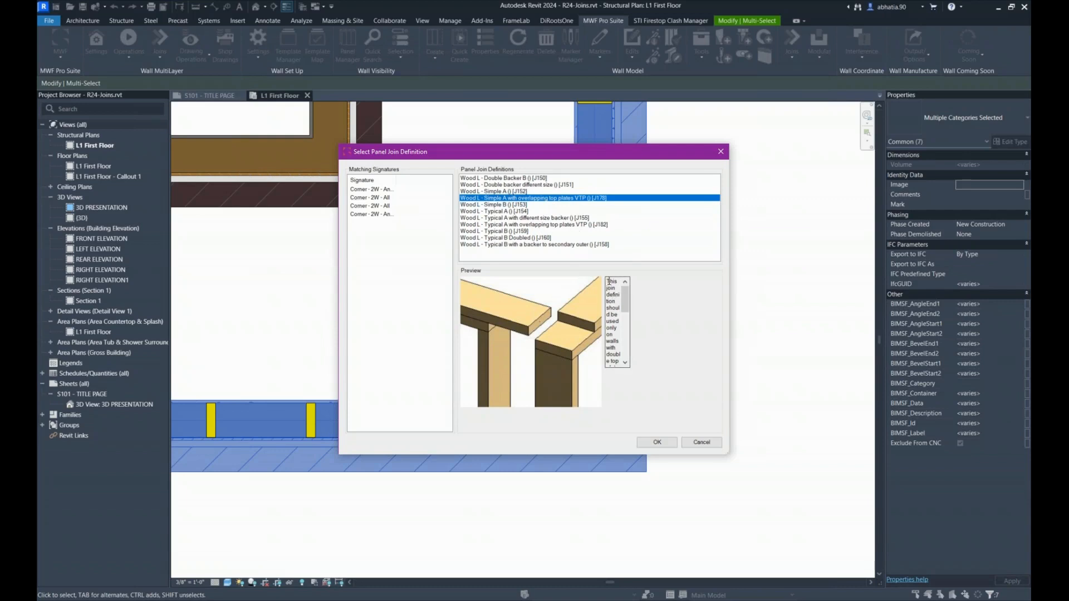
{"action": "left_click_drag", "start_coordinate": [608, 282], "coordinate": [621, 344]}
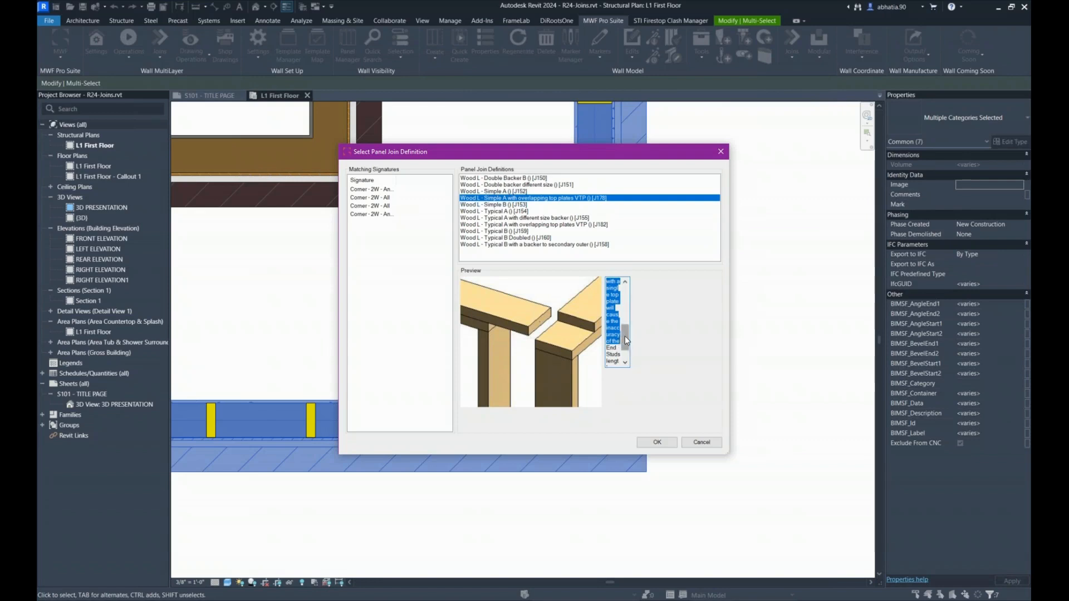
{"action": "left_click_drag", "start_coordinate": [624, 336], "coordinate": [624, 353]}
Place the Wood L - Typical A with different size backer join at the copied walls' corner.
{"action": "left_click", "coordinate": [492, 211]}
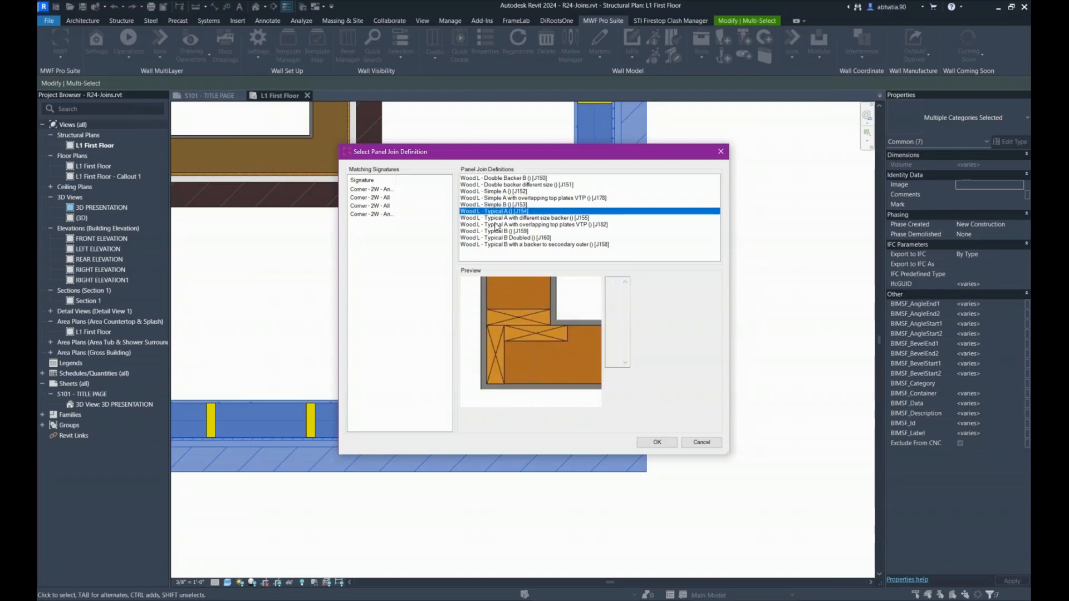
{"action": "left_click", "coordinate": [514, 238]}
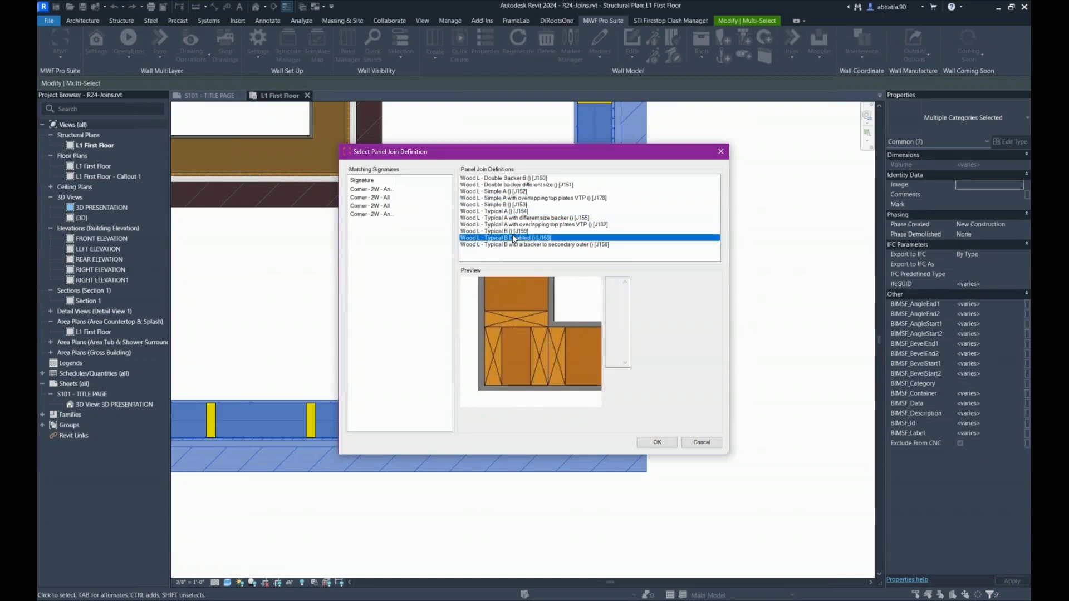
{"action": "left_click", "coordinate": [511, 219]}
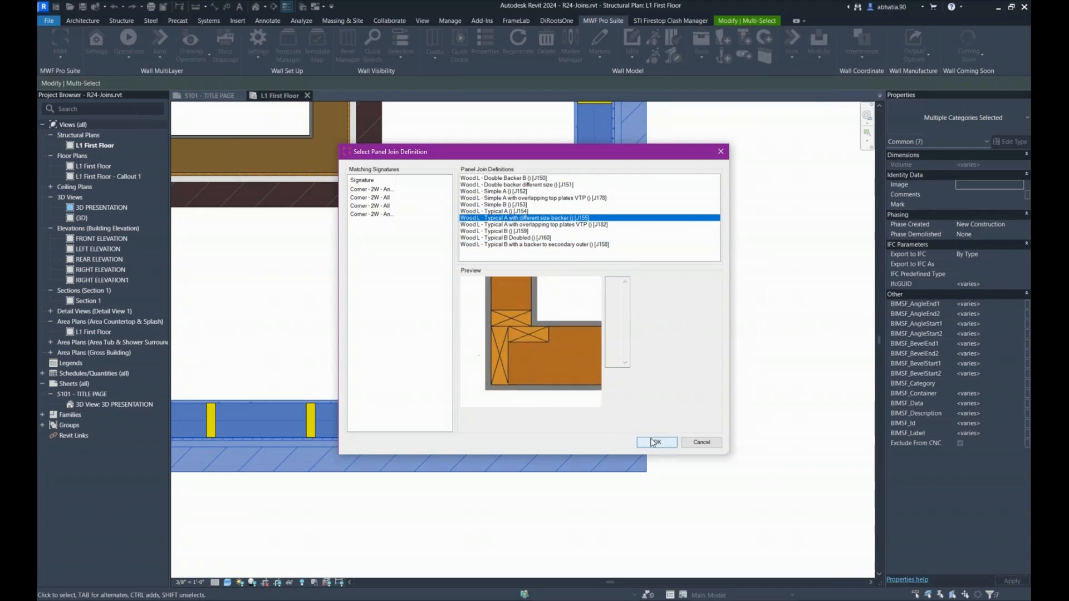
{"action": "left_click", "coordinate": [657, 442]}
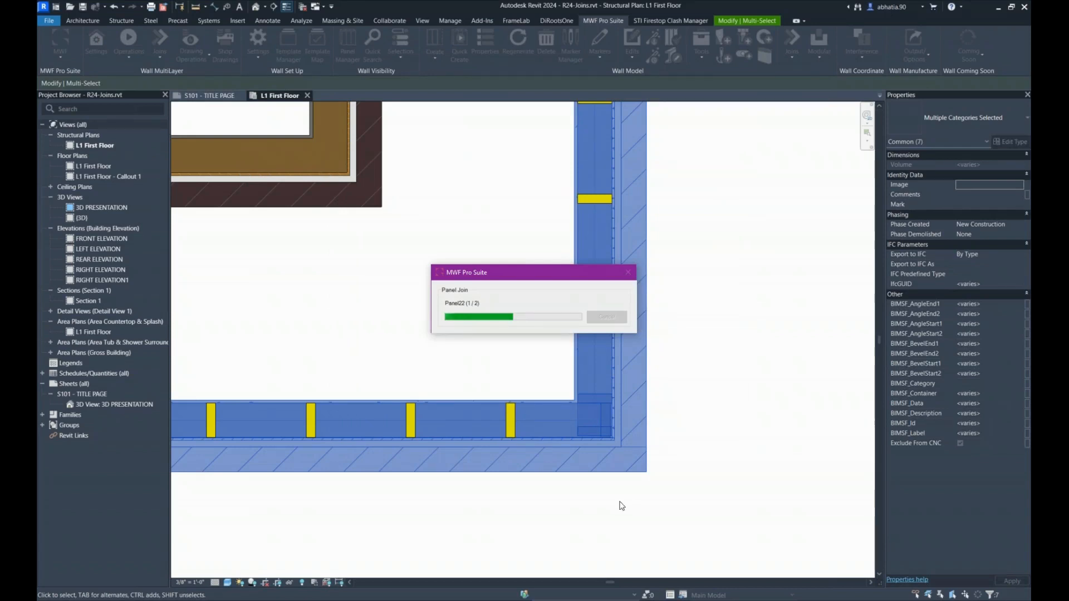
{"action": "left_click", "coordinate": [686, 428]}
{"action": "scroll", "coordinate": [562, 390], "scroll_direction": "up", "scroll_amount": 3}
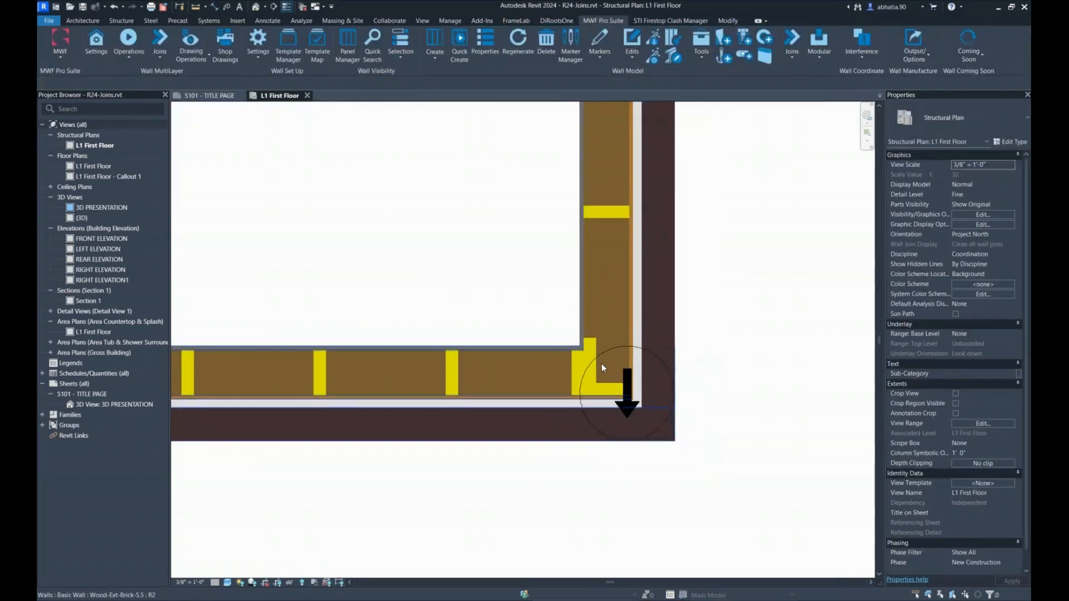
Set the bottom wall as the main wall of the panel join at the copied walls' corner.
{"action": "scroll", "coordinate": [601, 362], "scroll_direction": "down", "scroll_amount": 2}
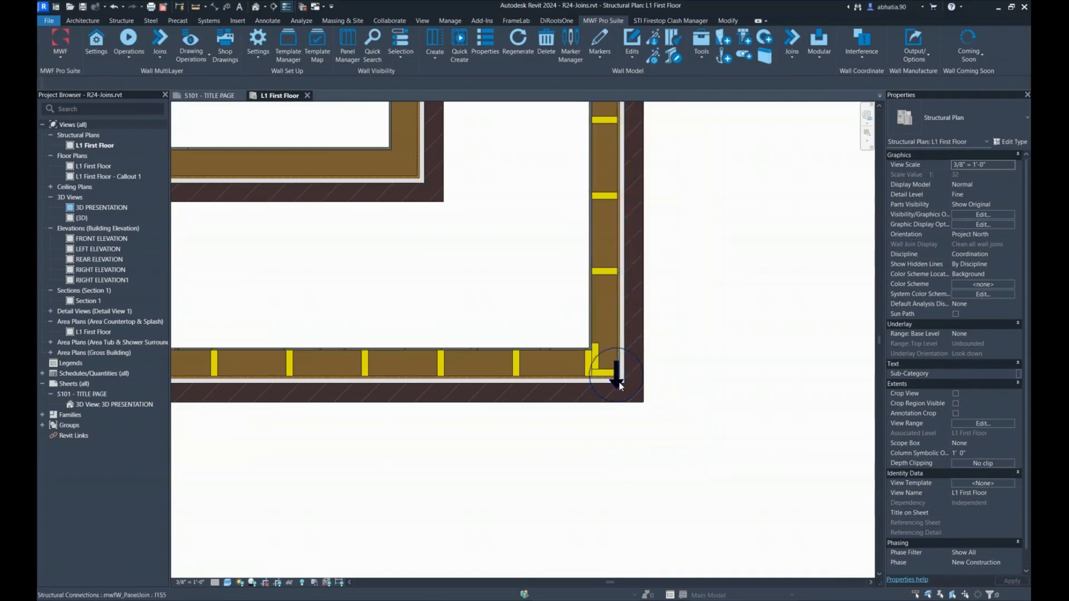
{"action": "left_click", "coordinate": [612, 374]}
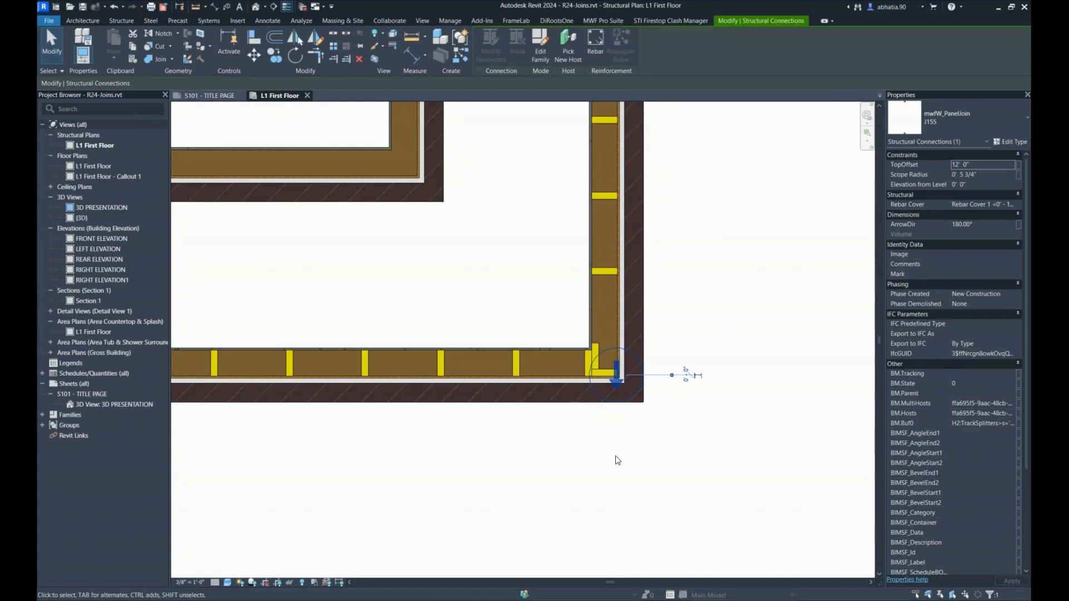
{"action": "scroll", "coordinate": [601, 408], "scroll_direction": "up", "scroll_amount": 5}
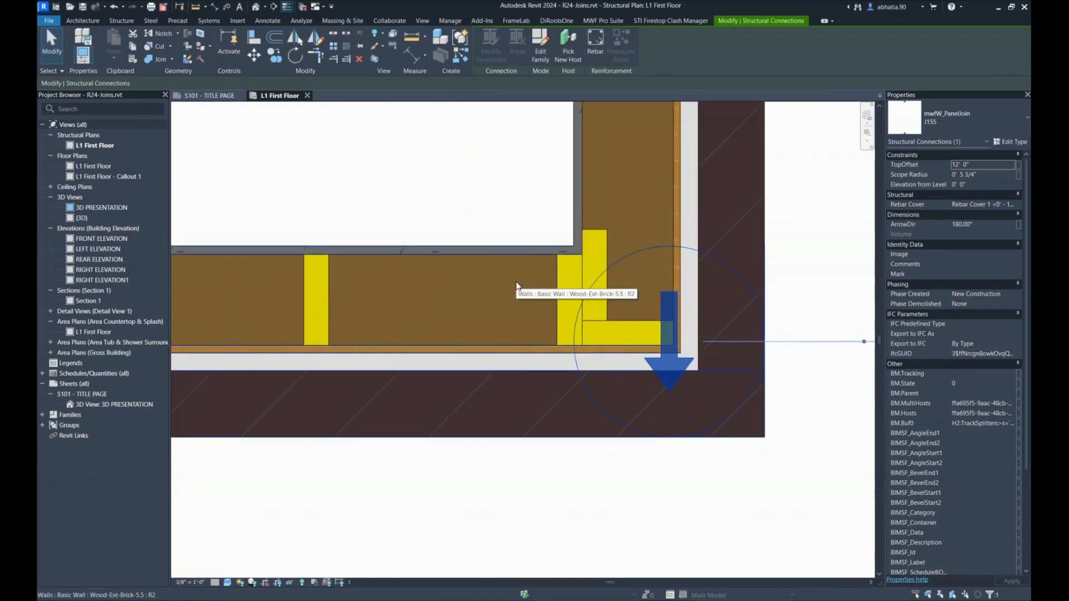
{"action": "scroll", "coordinate": [516, 286], "scroll_direction": "down", "scroll_amount": 2}
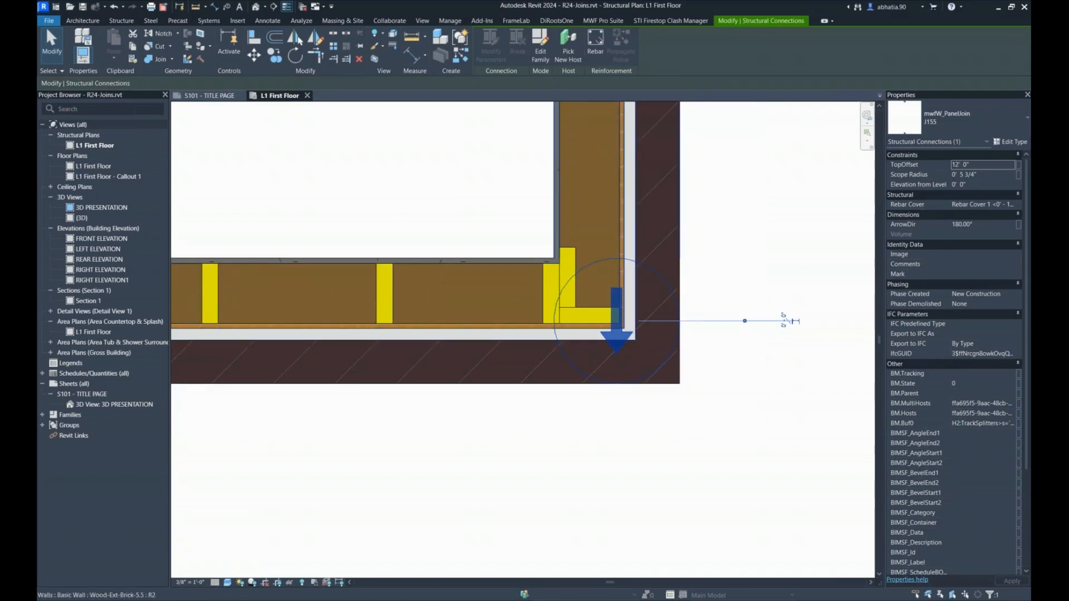
{"action": "scroll", "coordinate": [585, 259], "scroll_direction": "down", "scroll_amount": 1}
{"action": "middle_click_drag", "start_coordinate": [524, 336], "coordinate": [423, 422]}
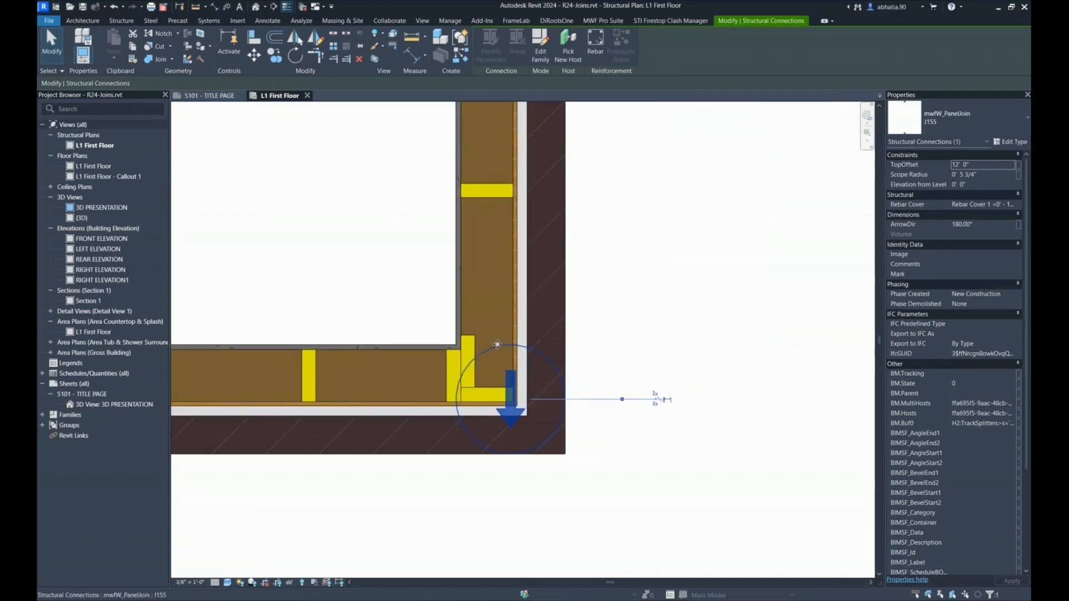
{"action": "left_click", "coordinate": [603, 21]}
{"action": "left_click", "coordinate": [792, 48]}
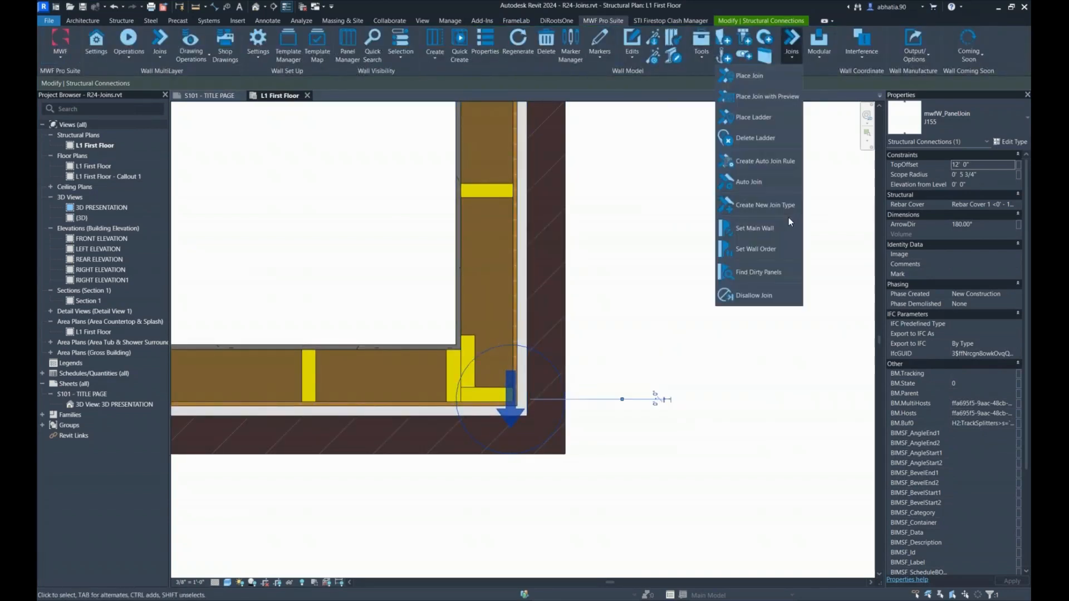
{"action": "left_click", "coordinate": [760, 228]}
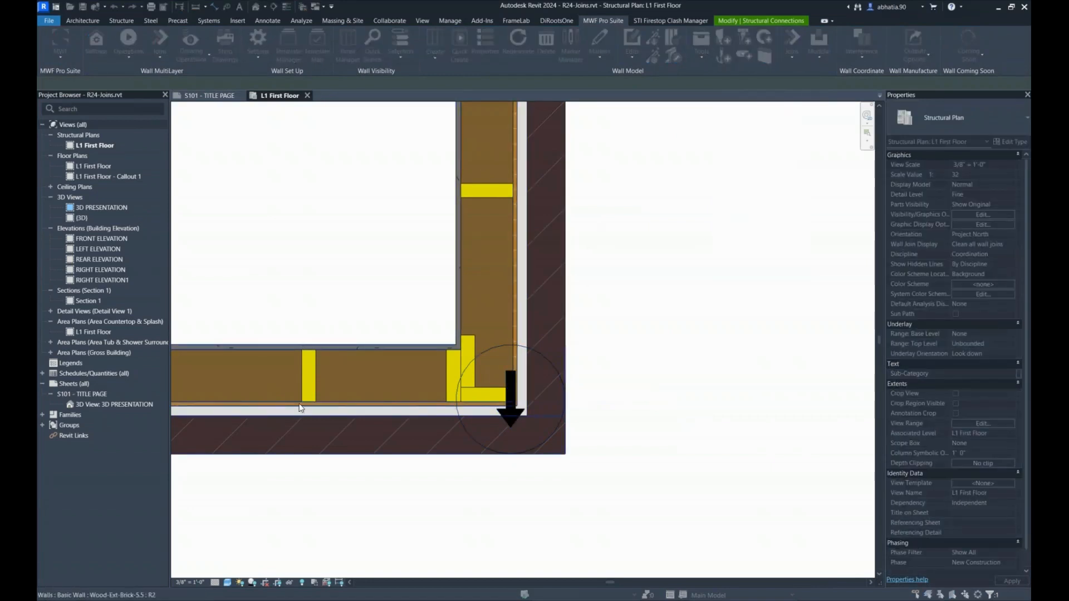
{"action": "left_click", "coordinate": [290, 446]}
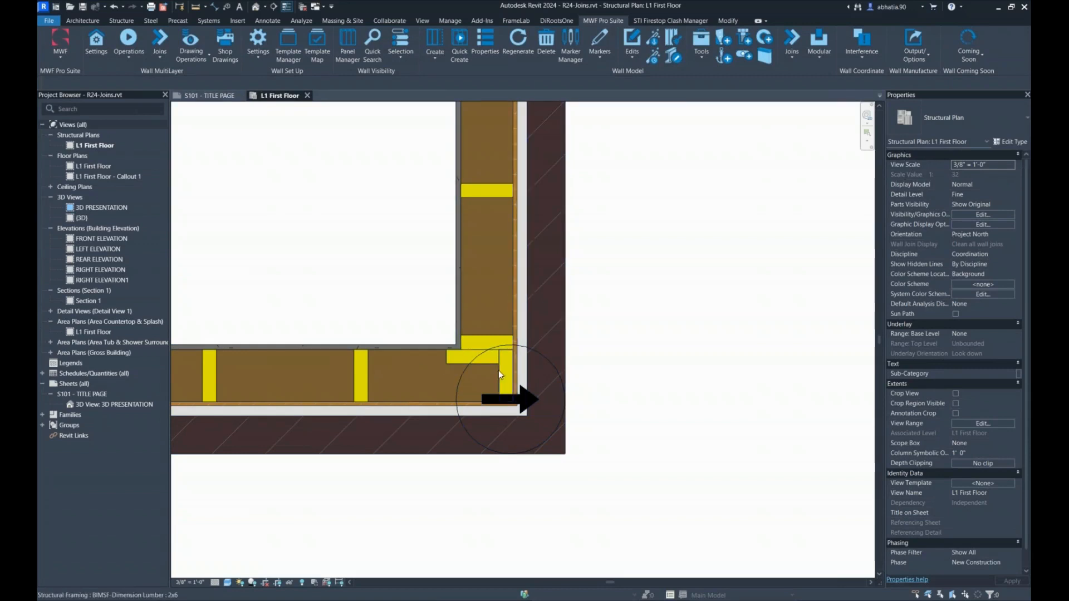
Change the vertical wall at the framed corner to the Wood-Ext-Brick 3.5 type.
{"action": "scroll", "coordinate": [507, 367], "scroll_direction": "up", "scroll_amount": 3}
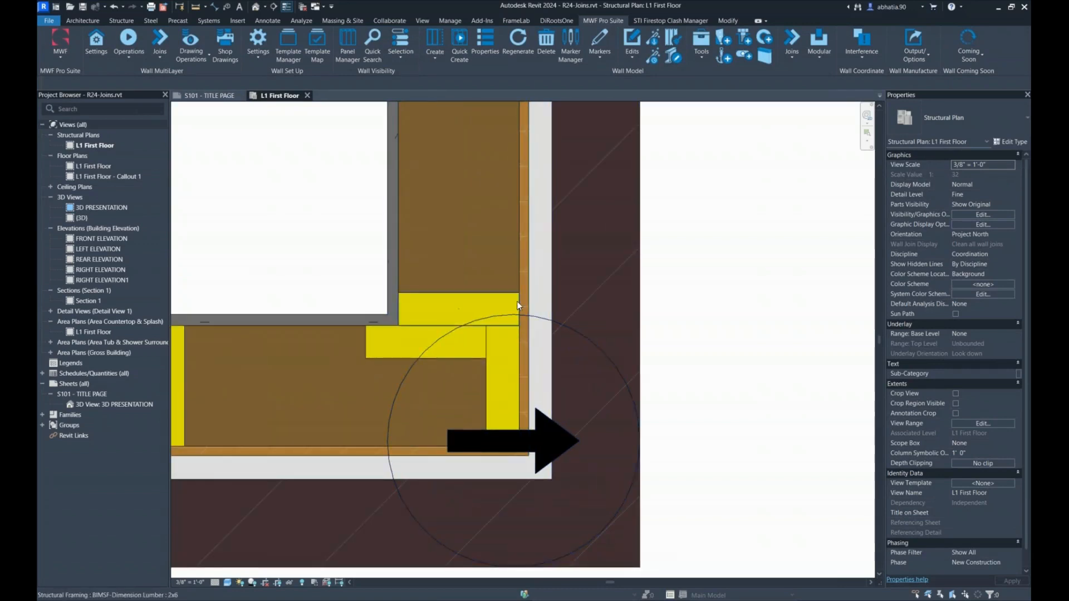
{"action": "scroll", "coordinate": [463, 305], "scroll_direction": "down", "scroll_amount": 2}
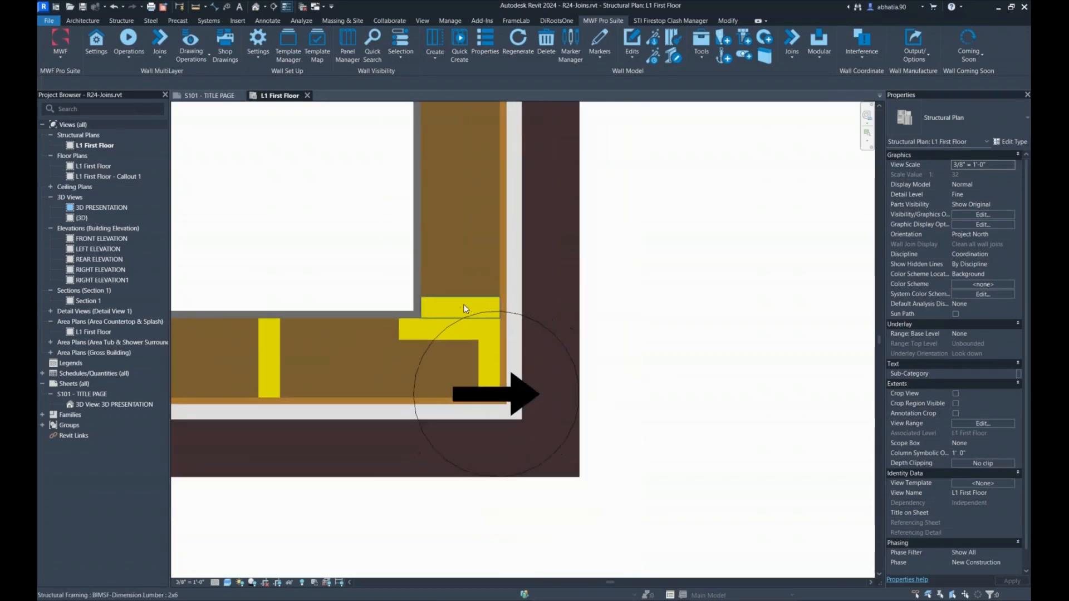
{"action": "right_click", "coordinate": [463, 291]}
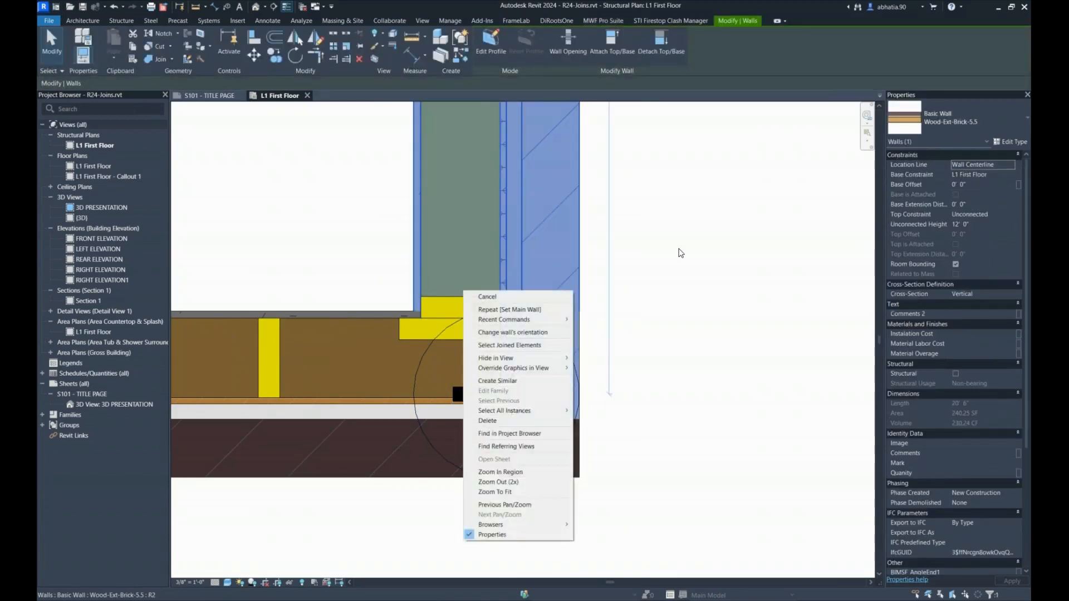
{"action": "left_click", "coordinate": [679, 251]}
{"action": "scroll", "coordinate": [680, 251], "scroll_direction": "down", "scroll_amount": 2}
{"action": "left_click", "coordinate": [680, 251]}
{"action": "left_click", "coordinate": [597, 202]}
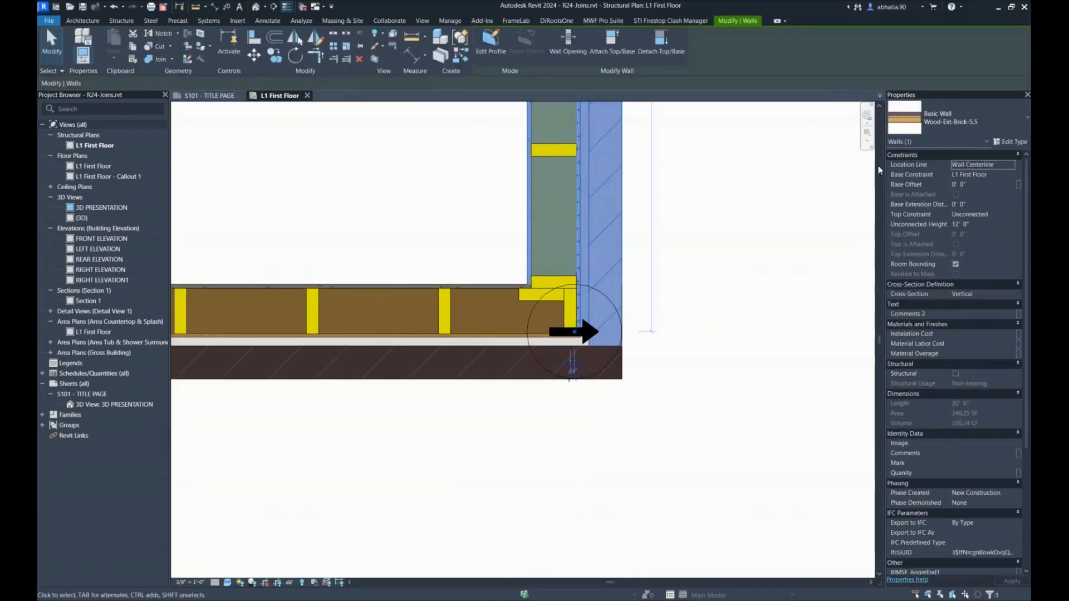
{"action": "left_click", "coordinate": [993, 135]}
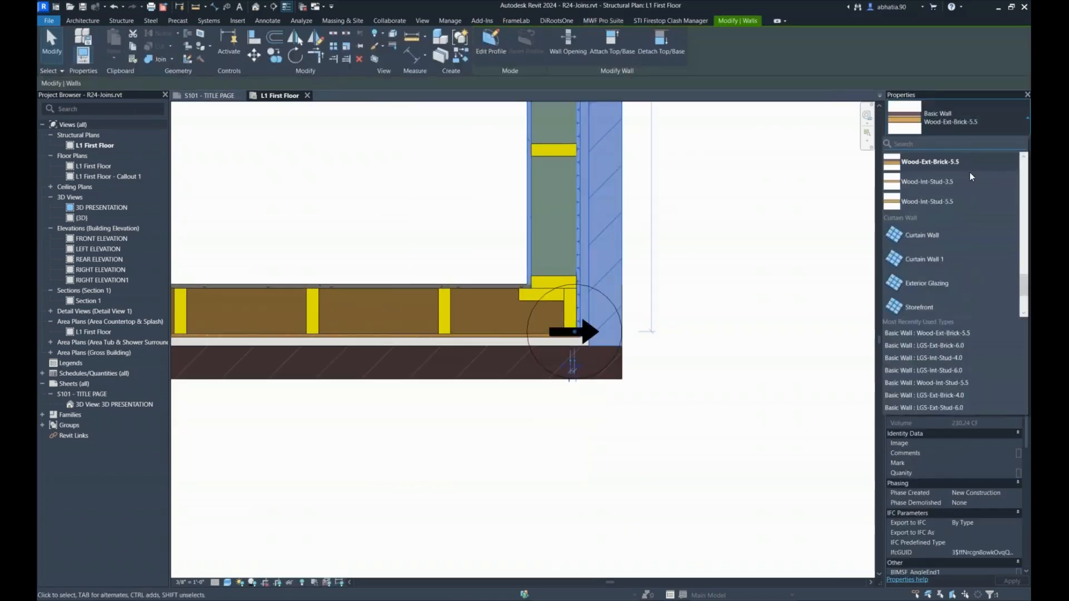
{"action": "left_click", "coordinate": [969, 223]}
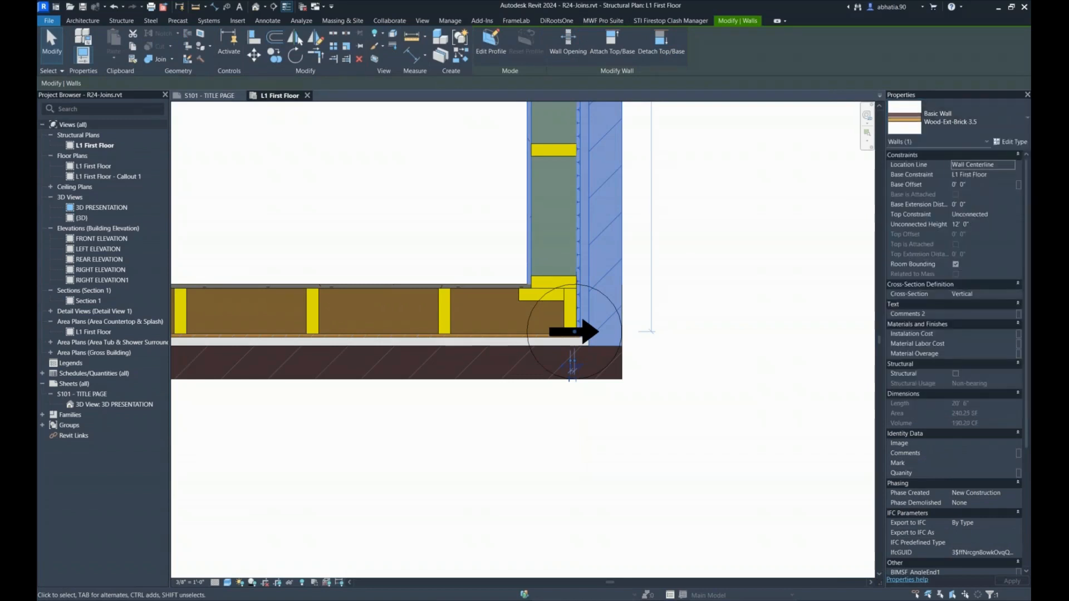
{"action": "left_click", "coordinate": [706, 212]}
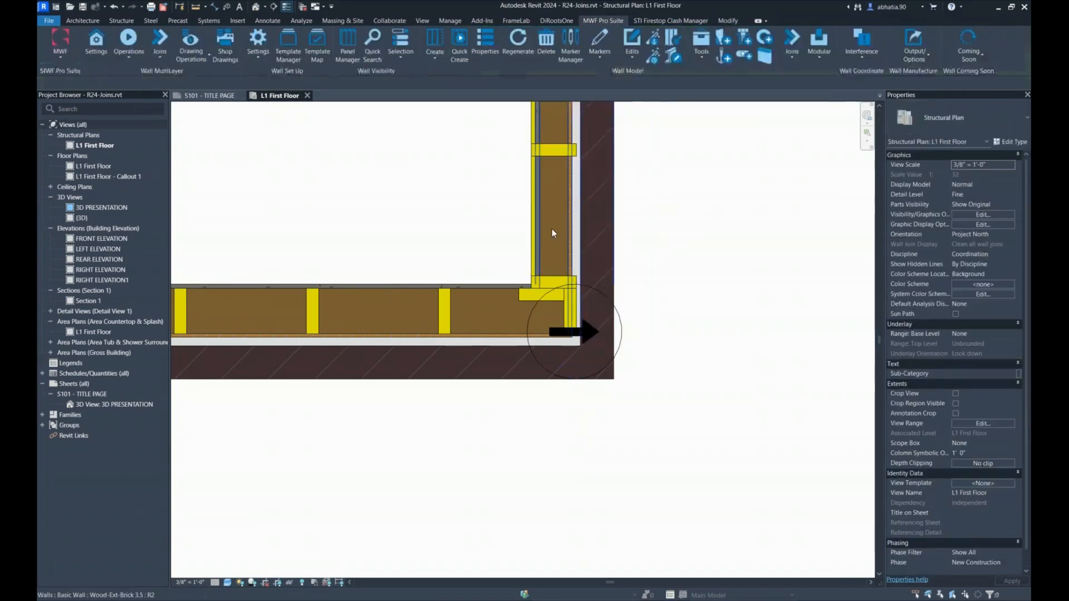
Apply the 2X4 WITH FLAT HDR template from the MWF_Wood folder to the vertical wall's panel.
{"action": "left_click", "coordinate": [554, 164]}
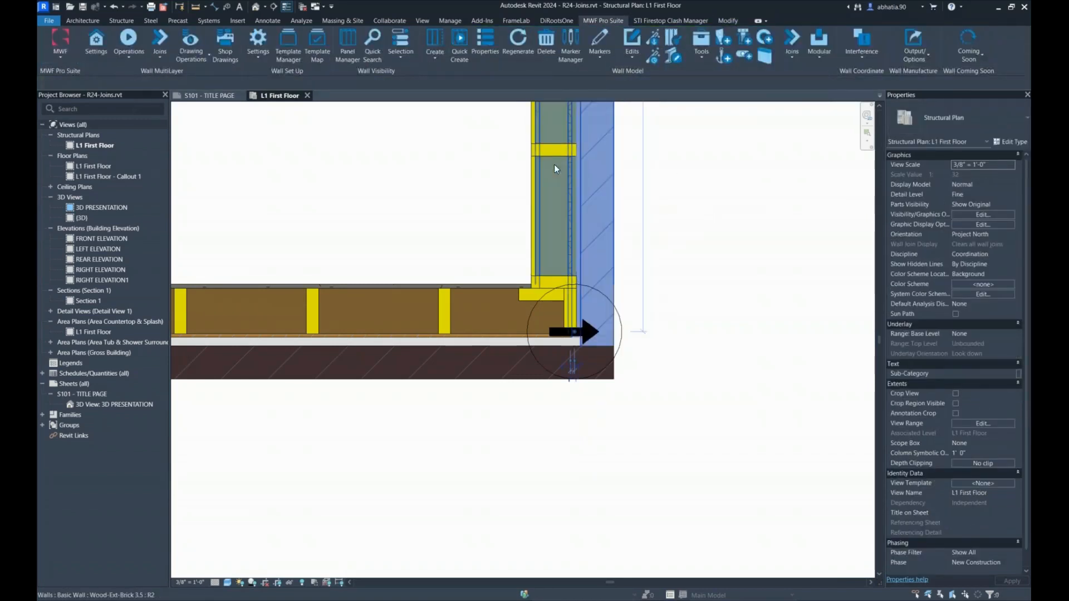
{"action": "left_click", "coordinate": [485, 42]}
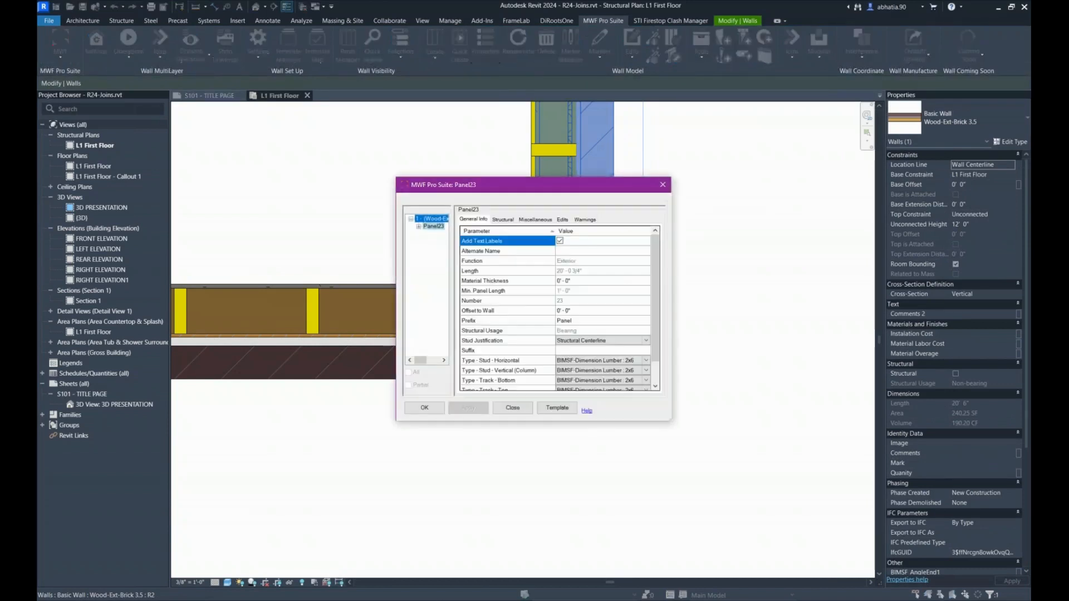
{"action": "left_click", "coordinate": [557, 407]}
{"action": "left_click", "coordinate": [462, 195]}
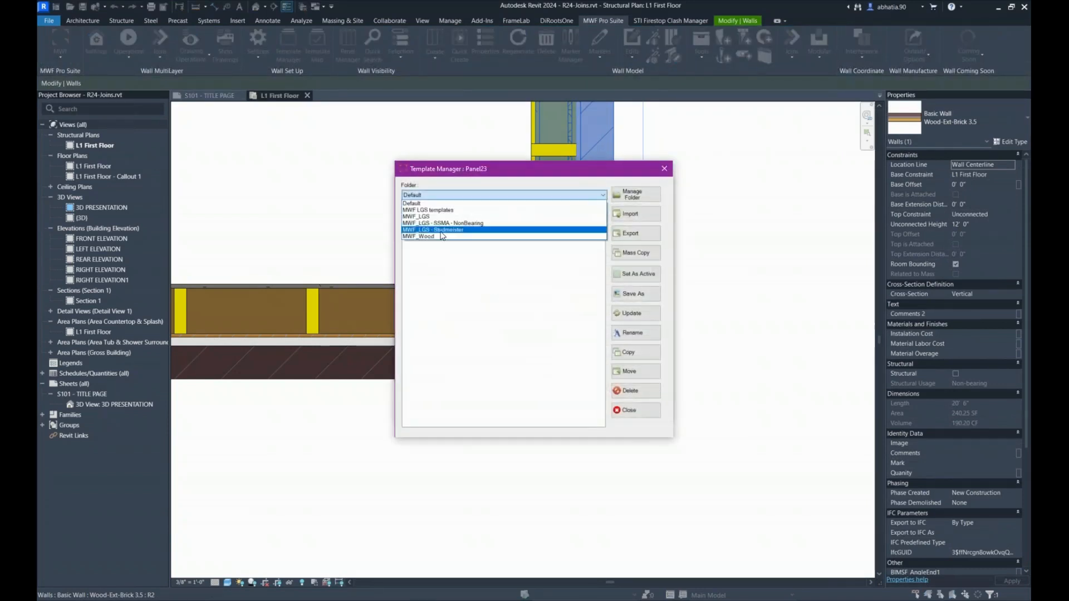
{"action": "left_click", "coordinate": [441, 236]}
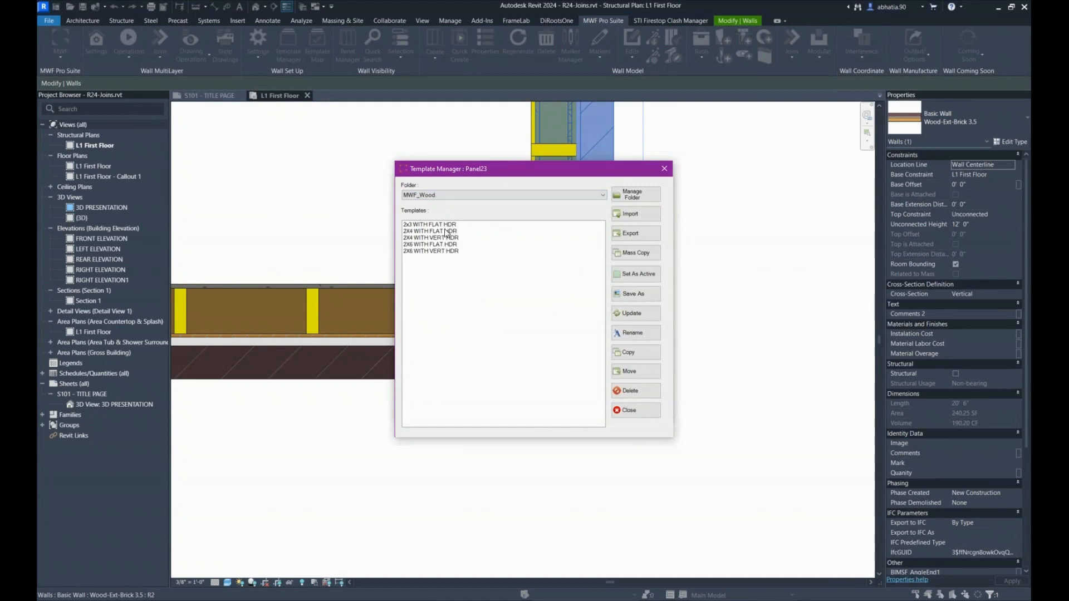
{"action": "left_click", "coordinate": [446, 231]}
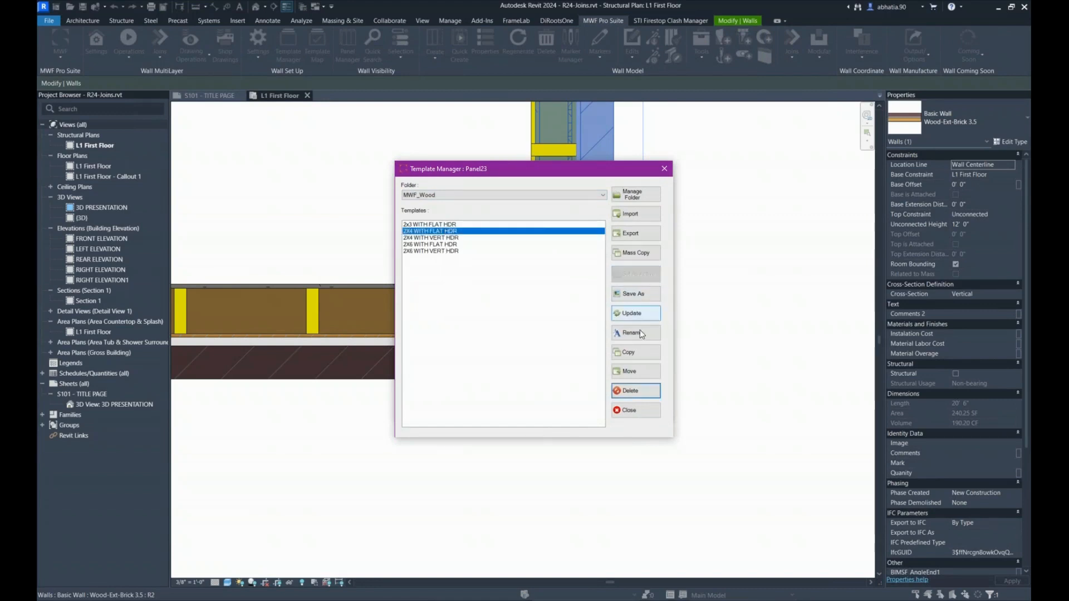
{"action": "left_click", "coordinate": [631, 412]}
{"action": "left_click", "coordinate": [438, 411]}
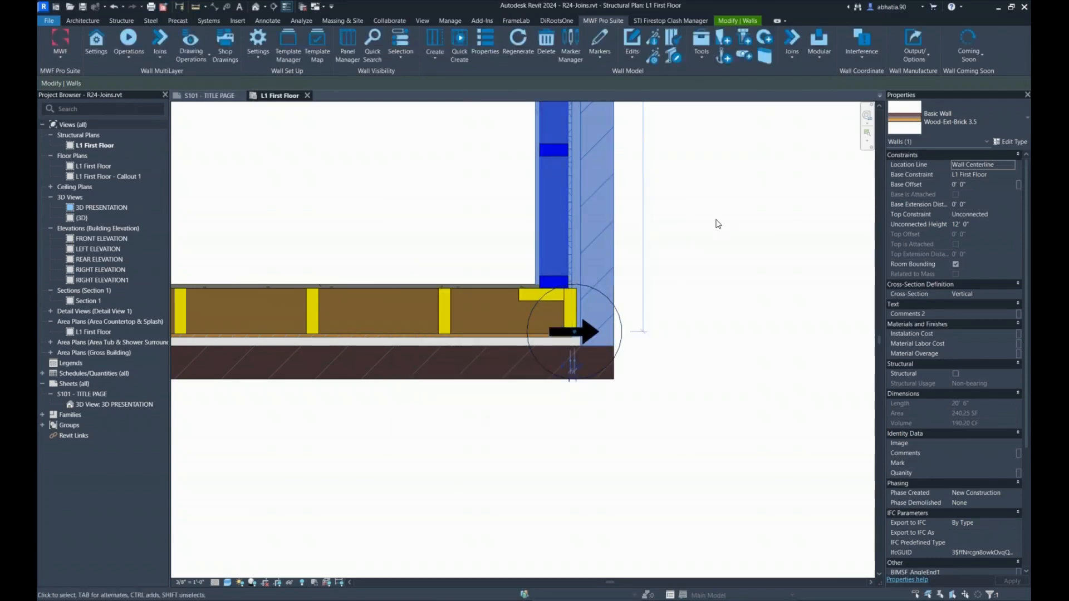
{"action": "left_click", "coordinate": [716, 221]}
{"action": "scroll", "coordinate": [564, 234], "scroll_direction": "up", "scroll_amount": 1}
{"action": "scroll", "coordinate": [562, 201], "scroll_direction": "down", "scroll_amount": 1}
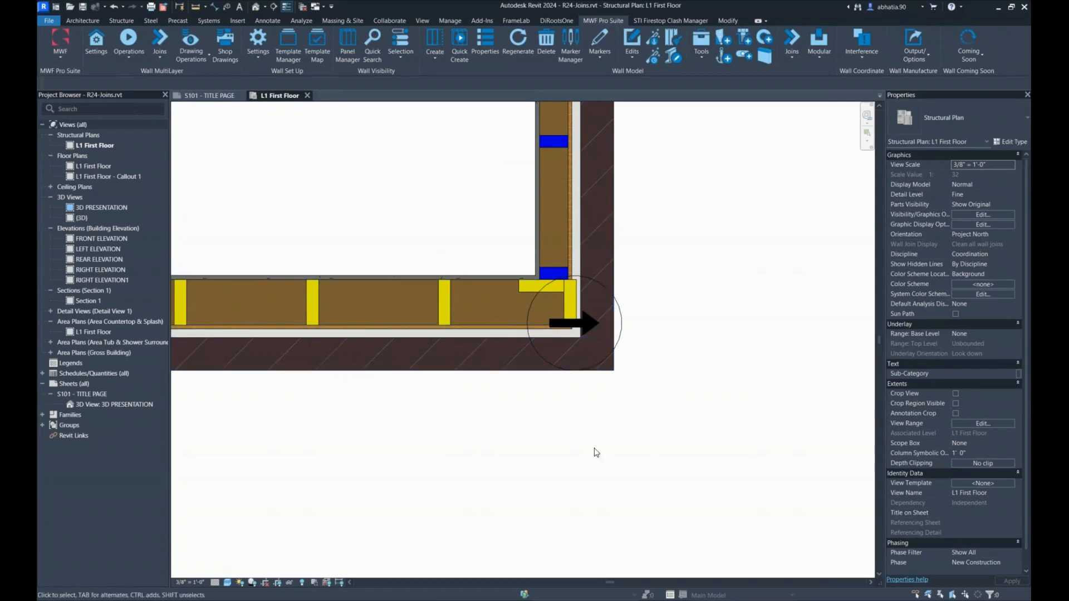
Regenerate the framing of both walls meeting at the corner, including their panel join.
{"action": "left_click_drag", "start_coordinate": [707, 455], "coordinate": [347, 119]}
{"action": "left_click", "coordinate": [599, 21]}
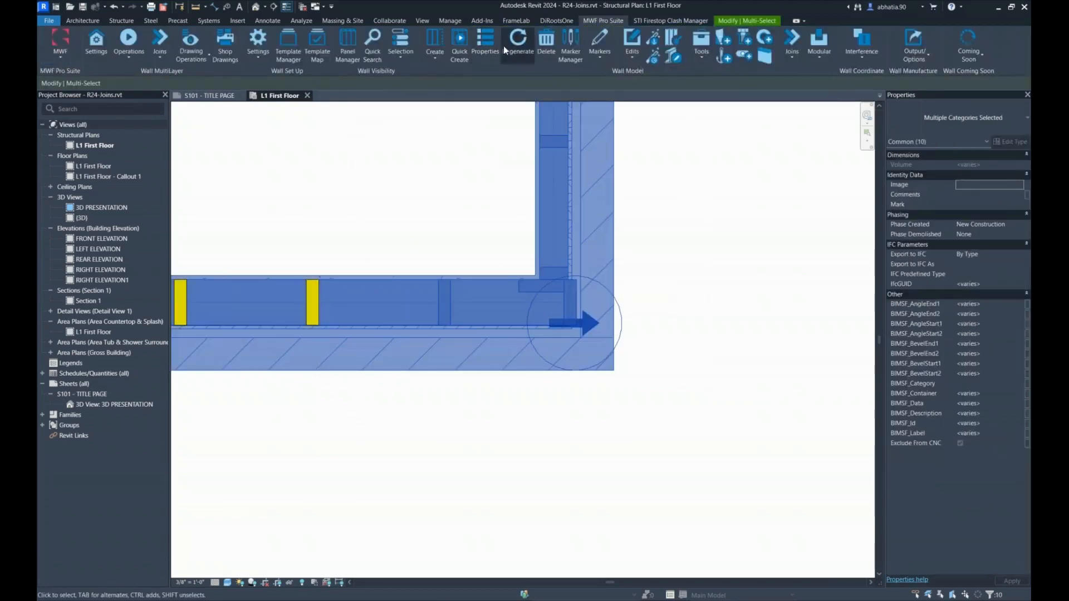
{"action": "left_click", "coordinate": [518, 44]}
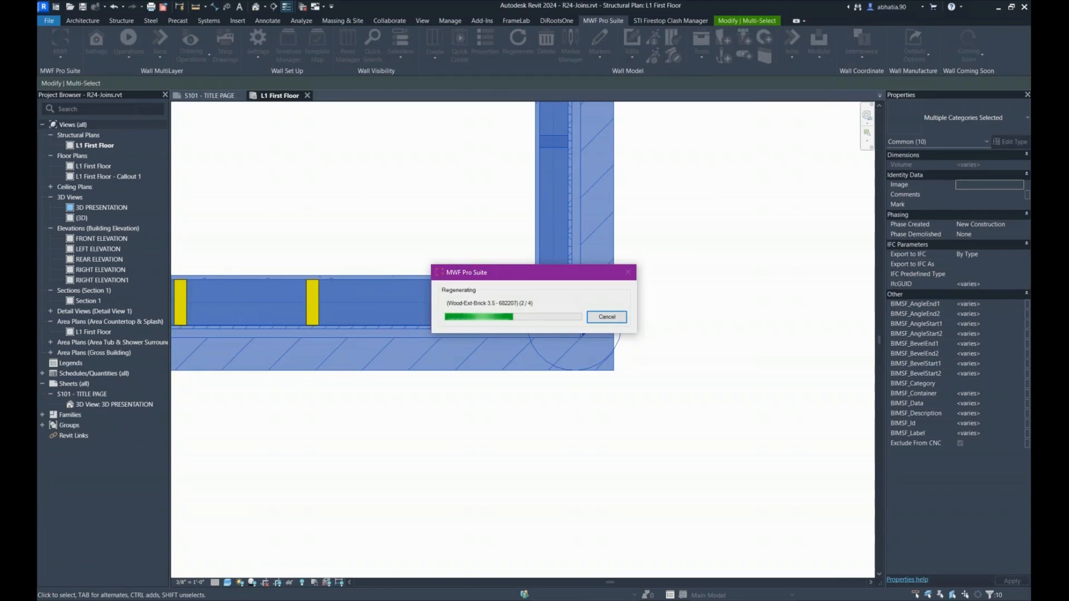
{"action": "left_click", "coordinate": [668, 358]}
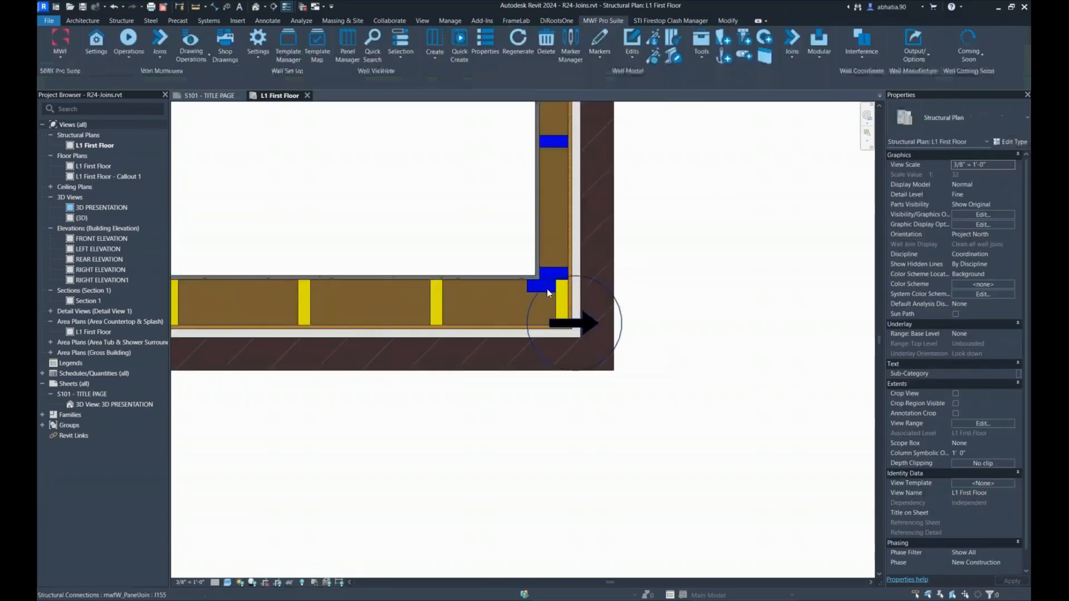
Inspect the size, container panel and description of the corner's backer stud and the horizontal wall's end stud.
{"action": "scroll", "coordinate": [529, 281], "scroll_direction": "up", "scroll_amount": 4}
{"action": "left_click", "coordinate": [518, 285]}
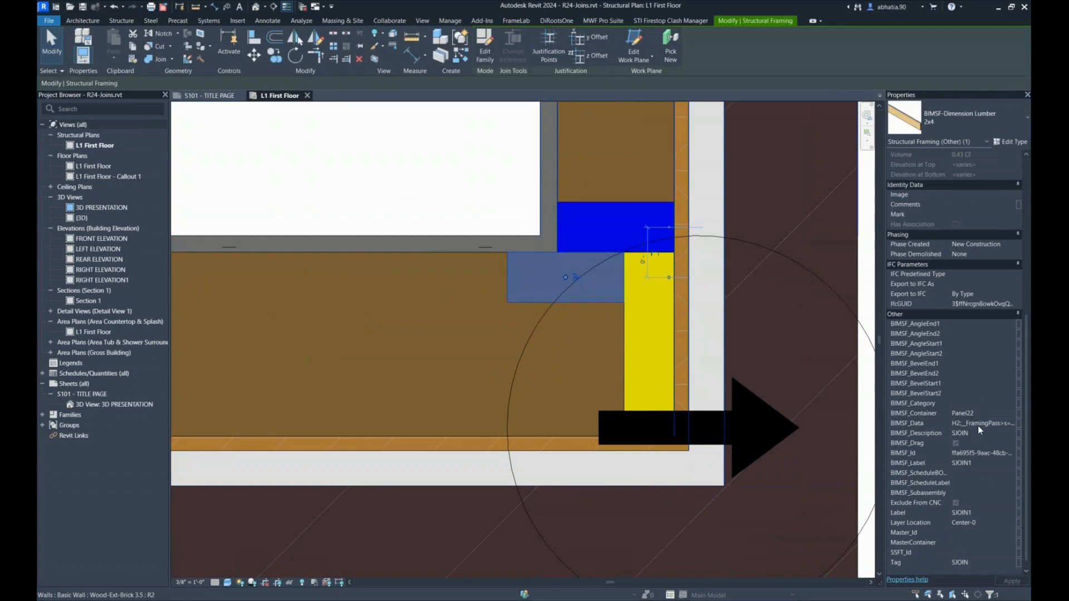
{"action": "left_click", "coordinate": [354, 239]}
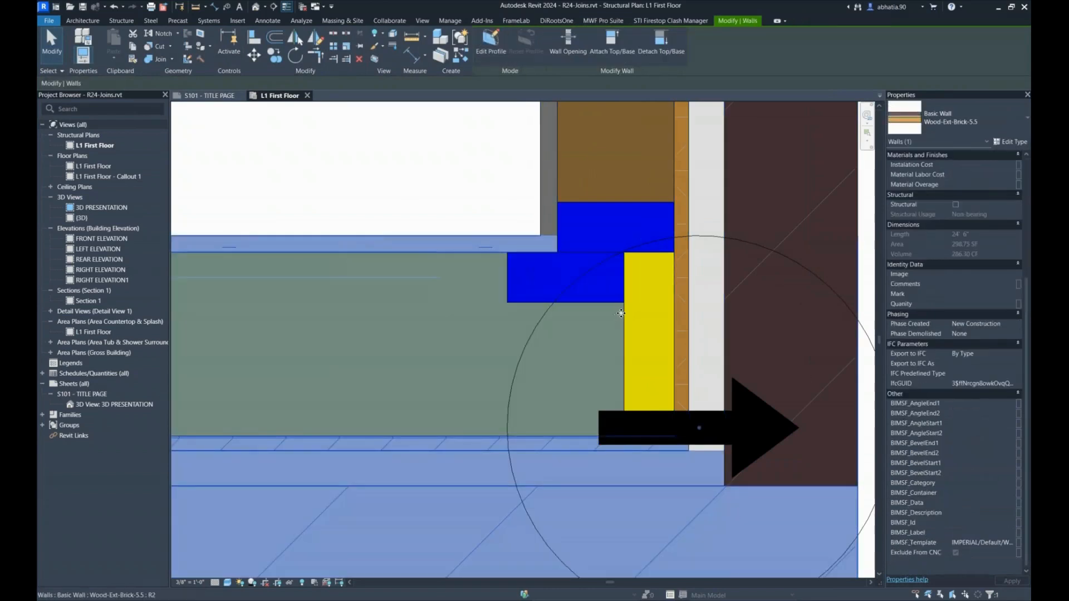
{"action": "left_click", "coordinate": [635, 325]}
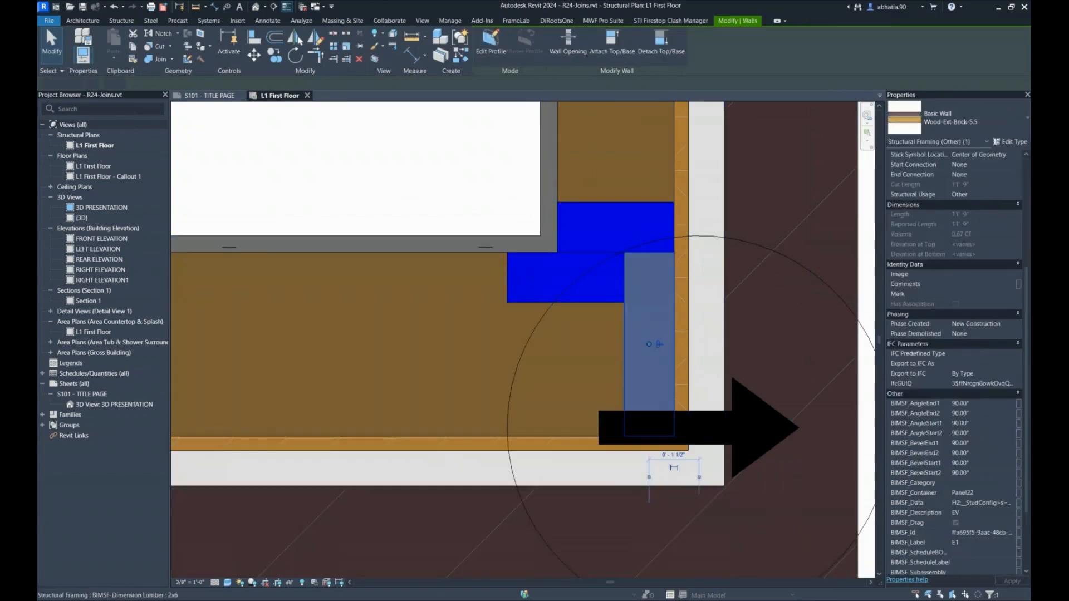
{"action": "left_click", "coordinate": [984, 493]}
{"action": "scroll", "coordinate": [985, 413], "scroll_direction": "down", "scroll_amount": 3}
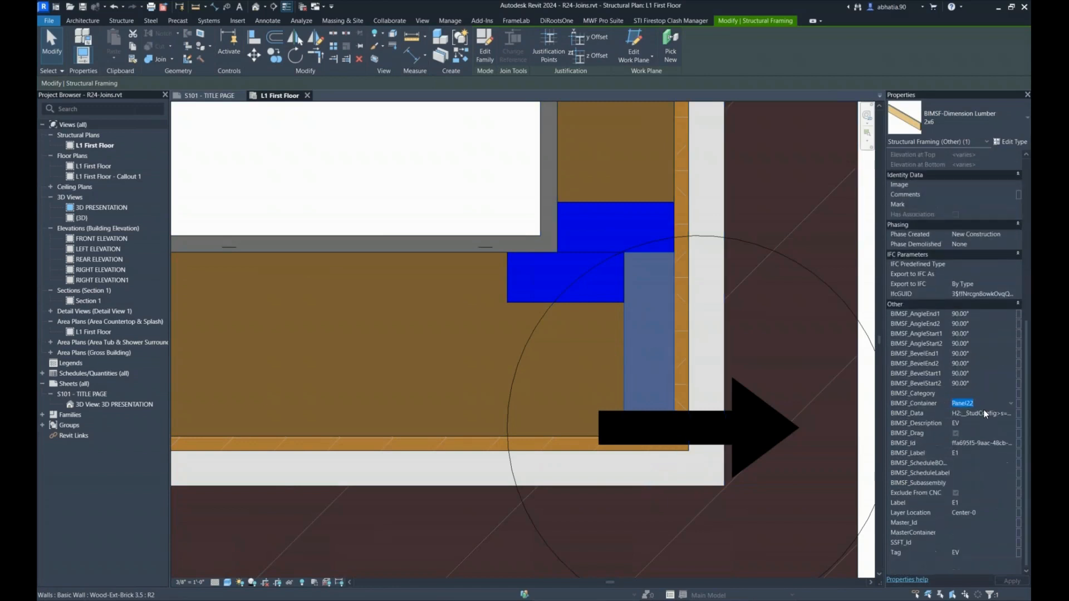
{"action": "left_click", "coordinate": [964, 437]}
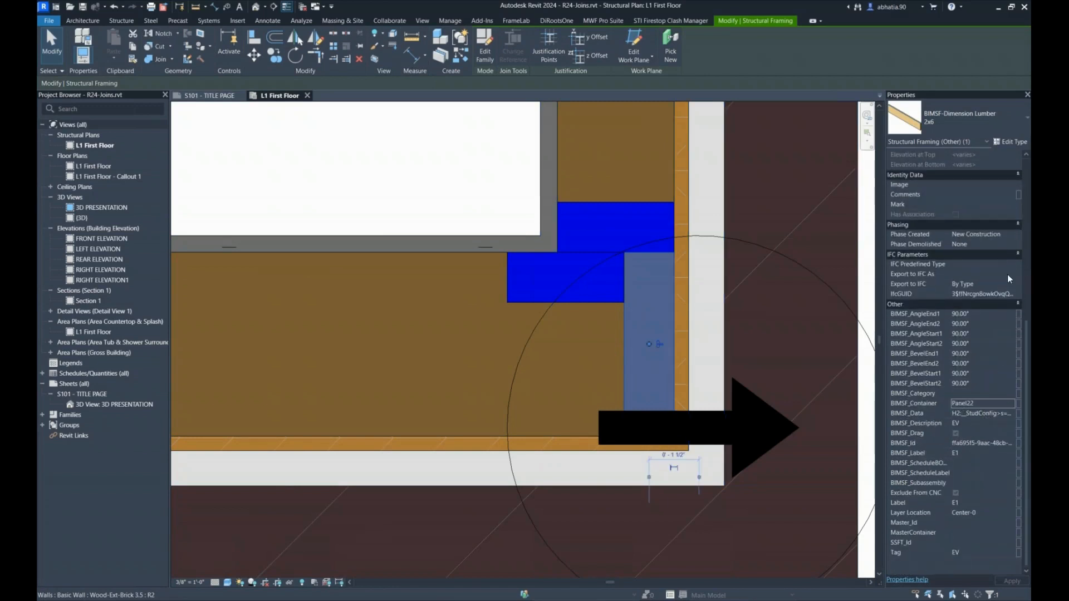
{"action": "left_click", "coordinate": [1017, 255]}
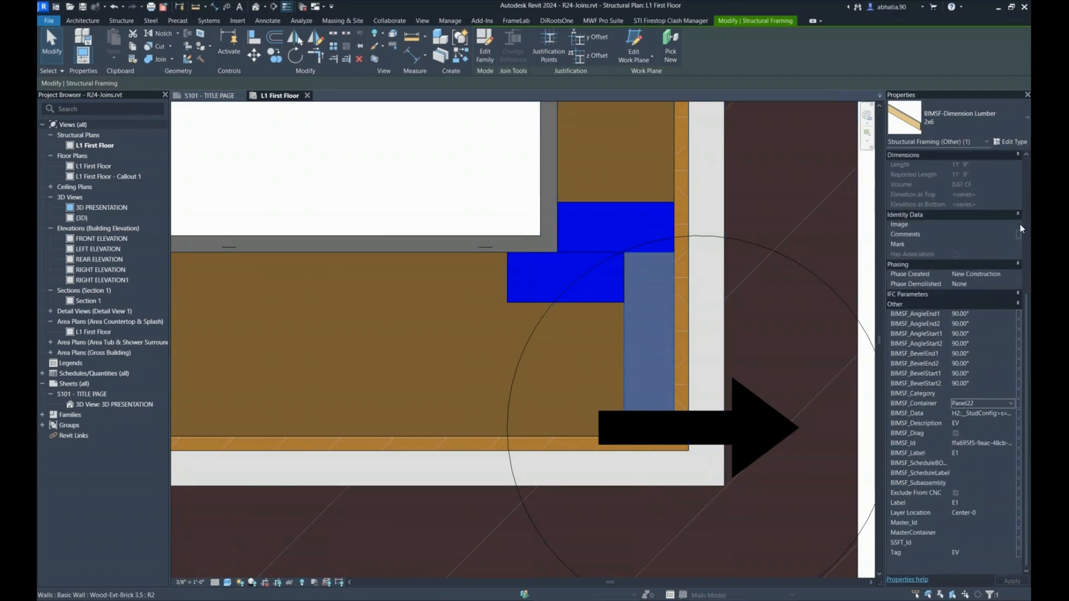
{"action": "left_click", "coordinate": [1017, 265]}
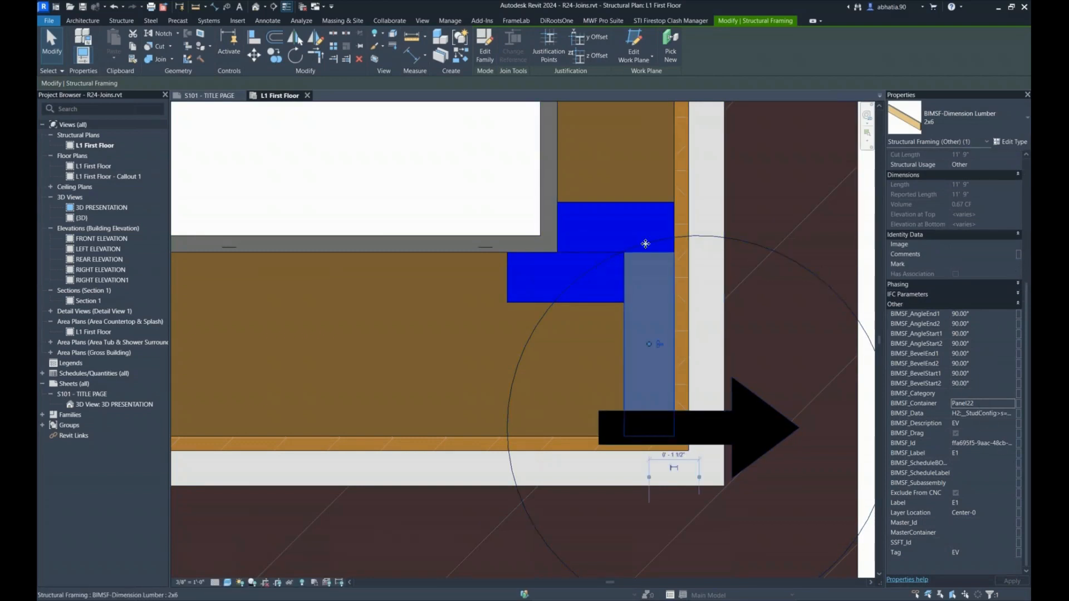
{"action": "left_click", "coordinate": [514, 275]}
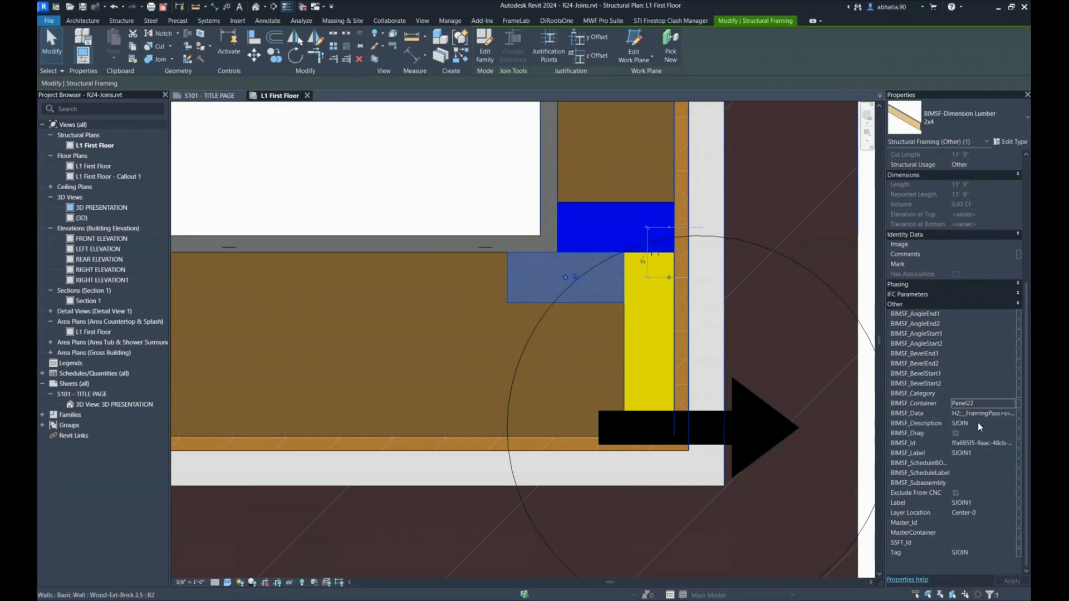
{"action": "key", "text": "Escape"}
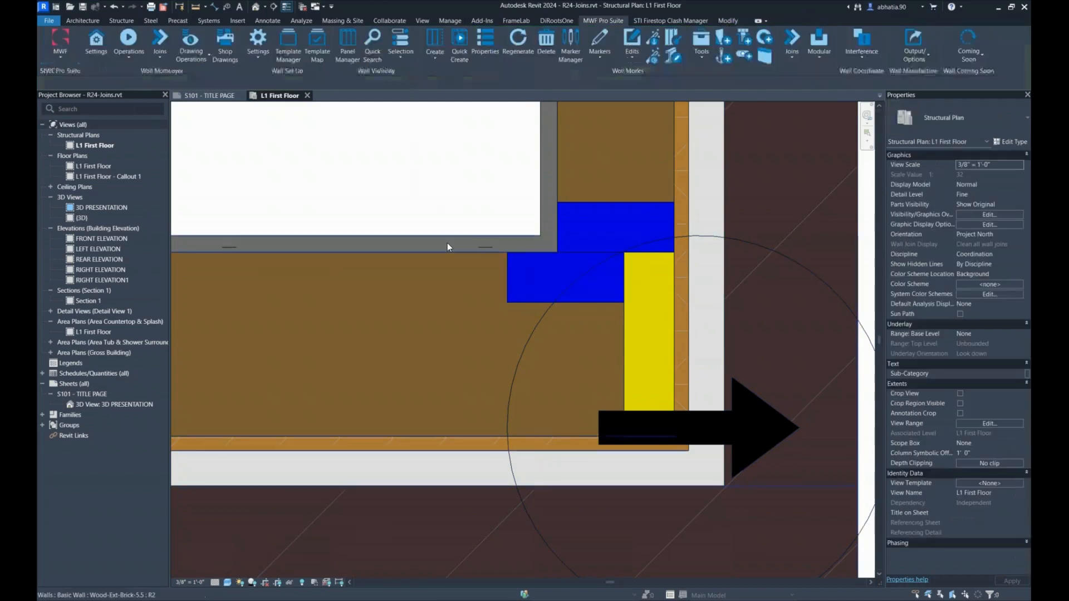
Select both Wood-Ext-Brick-5.5 walls of the unframed inner corner beside the framed one.
{"action": "scroll", "coordinate": [447, 247], "scroll_direction": "down", "scroll_amount": 3}
{"action": "scroll", "coordinate": [563, 362], "scroll_direction": "down", "scroll_amount": 3}
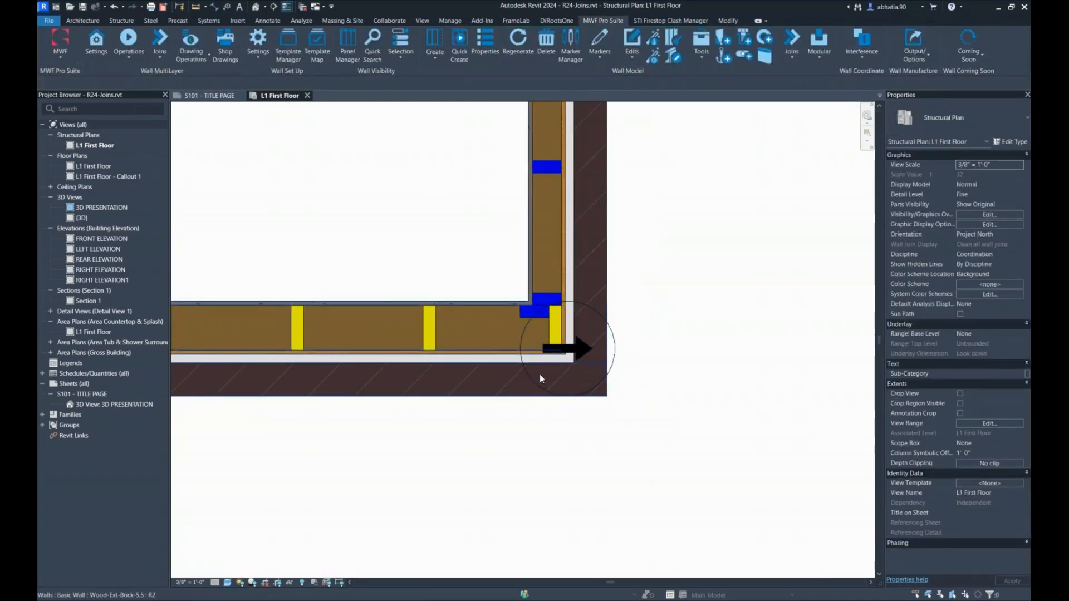
{"action": "scroll", "coordinate": [692, 390], "scroll_direction": "down", "scroll_amount": 3}
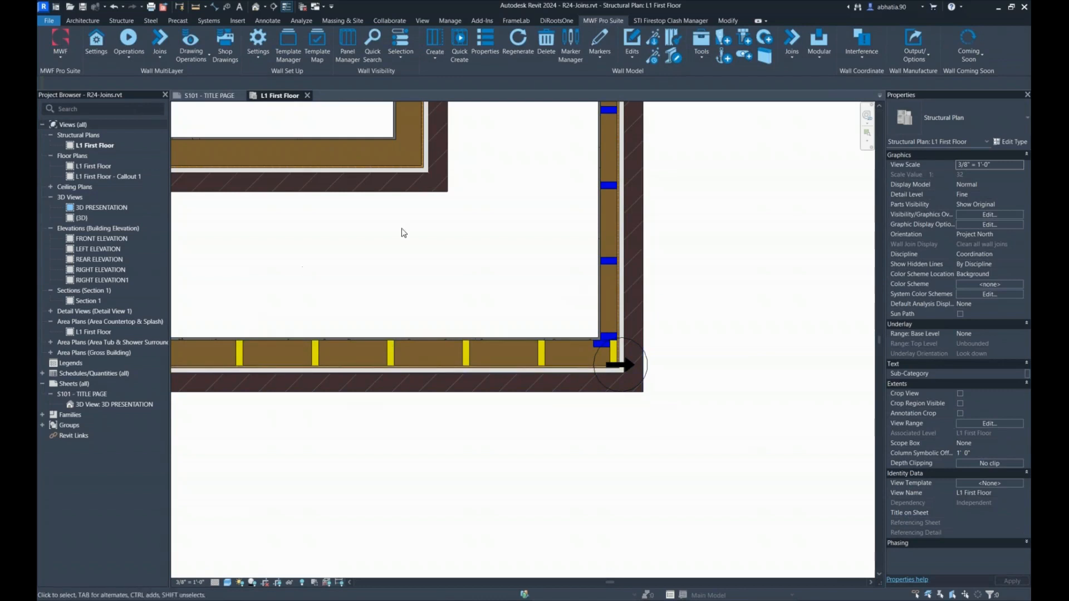
{"action": "middle_click_drag", "start_coordinate": [513, 262], "coordinate": [516, 344]}
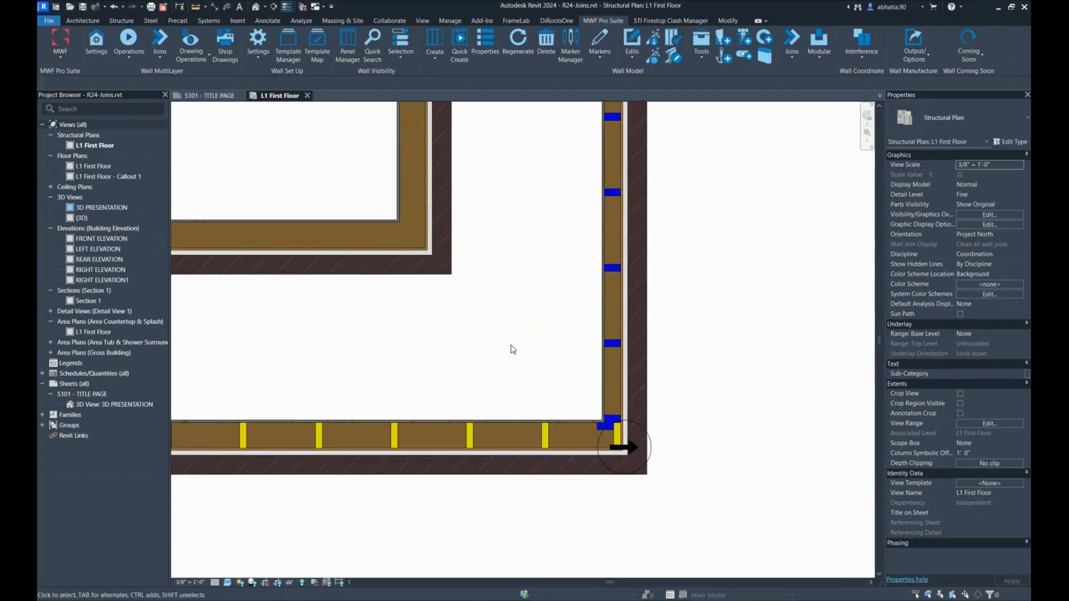
{"action": "mouse_move", "coordinate": [511, 346]}
{"action": "left_mouse_down"}
{"action": "mouse_move", "coordinate": [383, 221]}
{"action": "mouse_move", "coordinate": [500, 363]}
{"action": "left_mouse_up"}
{"action": "middle_click_drag", "start_coordinate": [359, 340], "coordinate": [393, 411]}
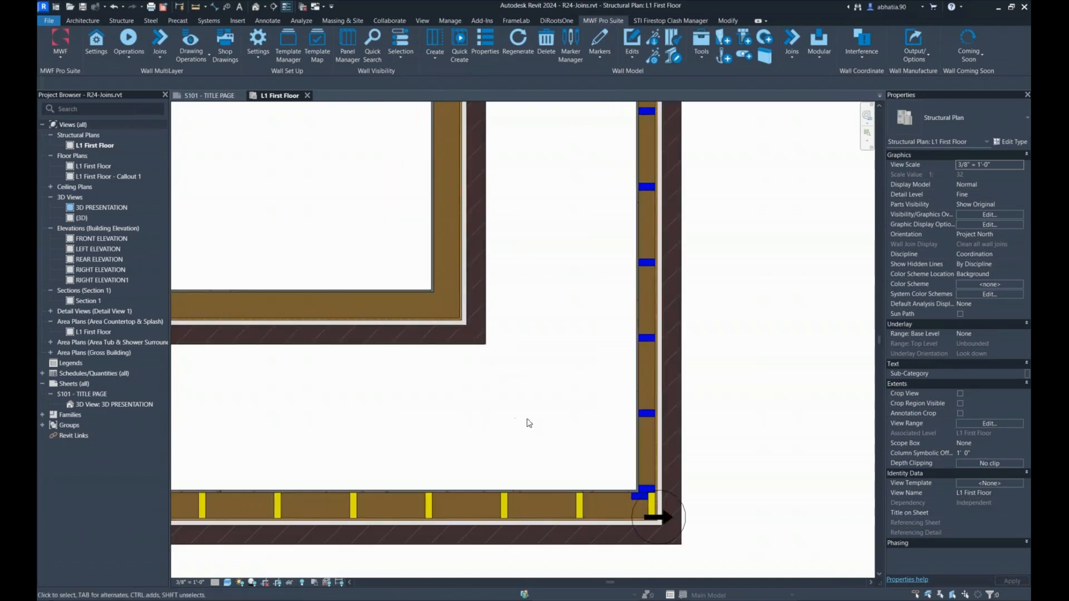
{"action": "left_click_drag", "start_coordinate": [527, 417], "coordinate": [416, 271]}
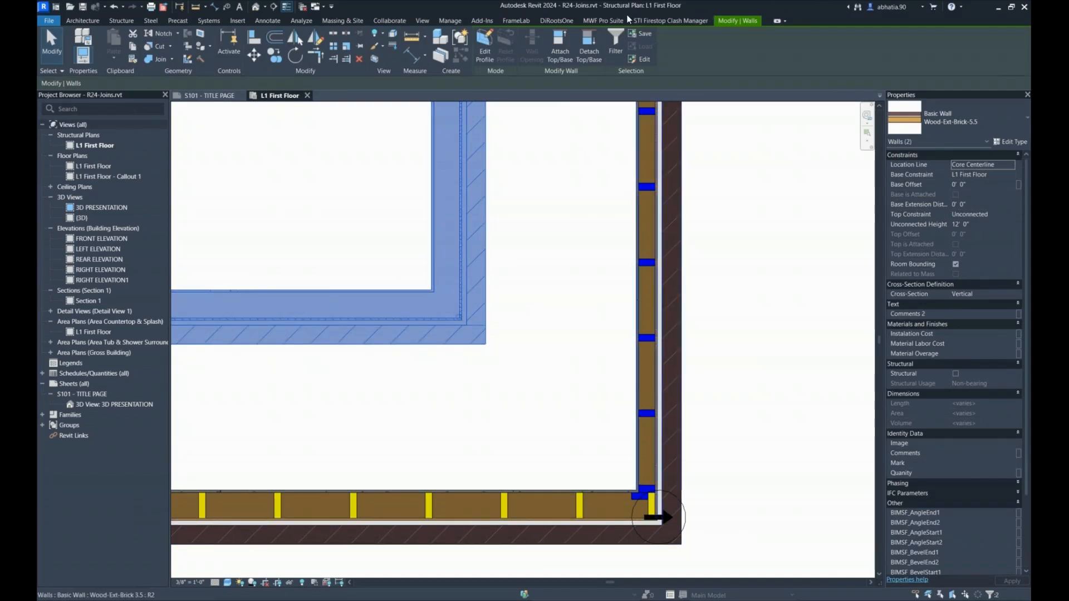
Review the panel join definitions offered for the two selected corner walls and close the list without placing a join.
{"action": "left_click", "coordinate": [606, 20]}
{"action": "left_click", "coordinate": [792, 48]}
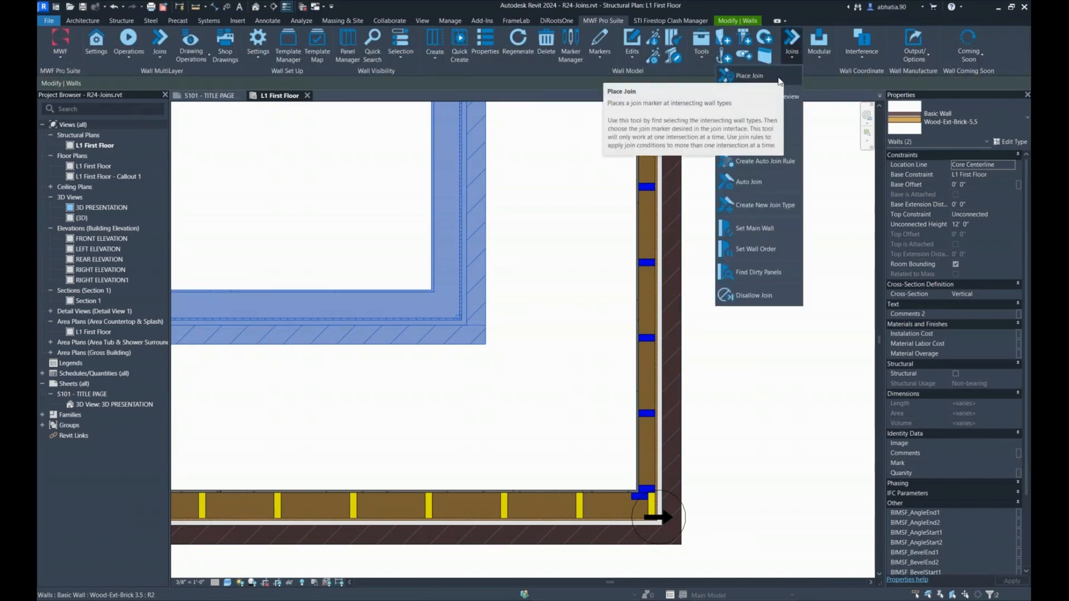
{"action": "left_click", "coordinate": [778, 75]}
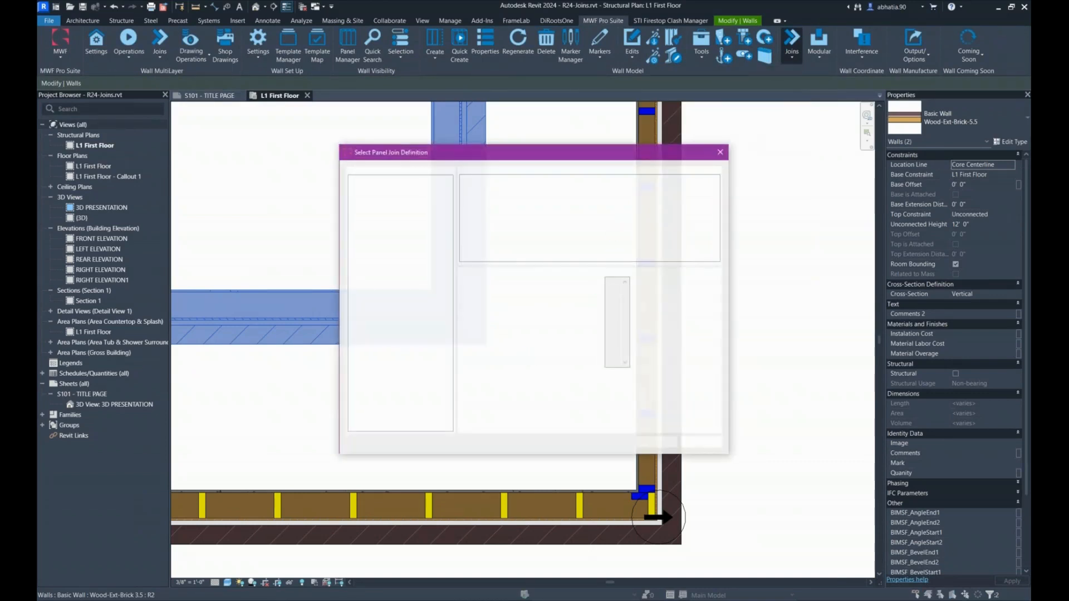
{"action": "left_click", "coordinate": [720, 152]}
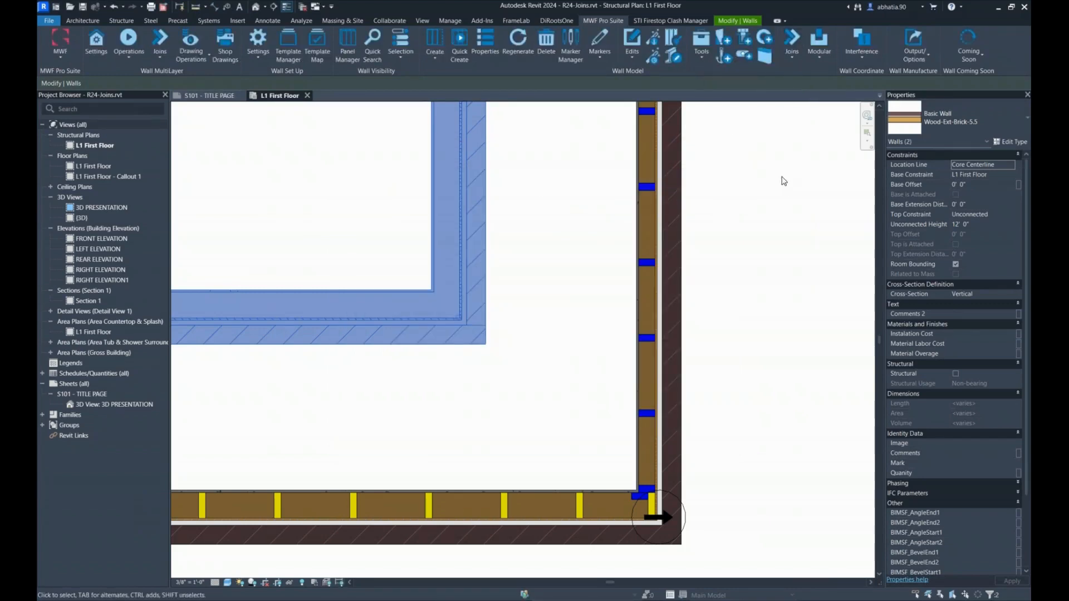
{"action": "left_click", "coordinate": [790, 56]}
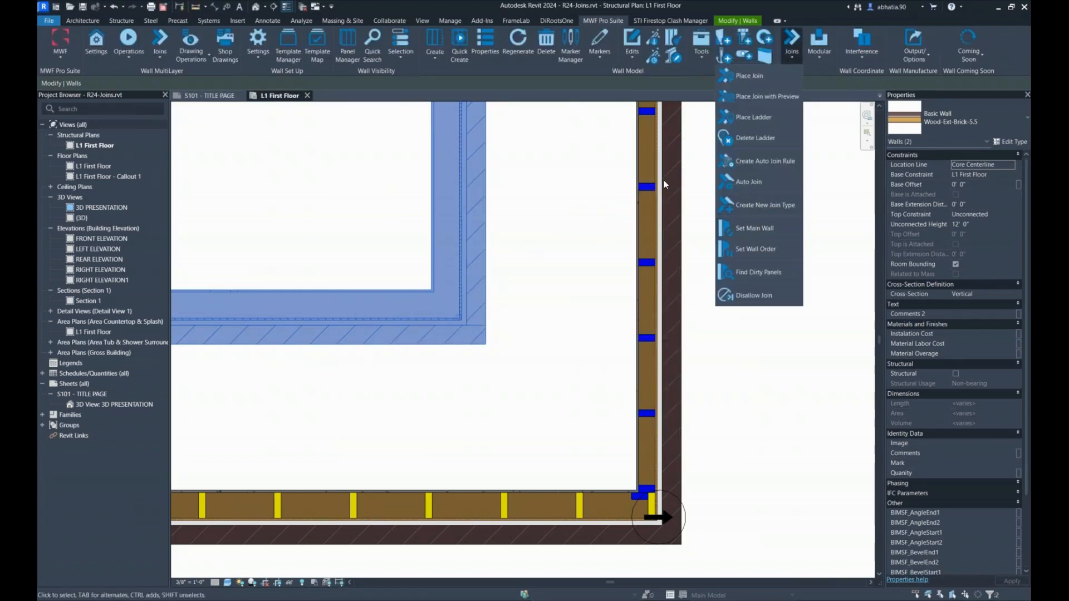
{"action": "left_click", "coordinate": [752, 159]}
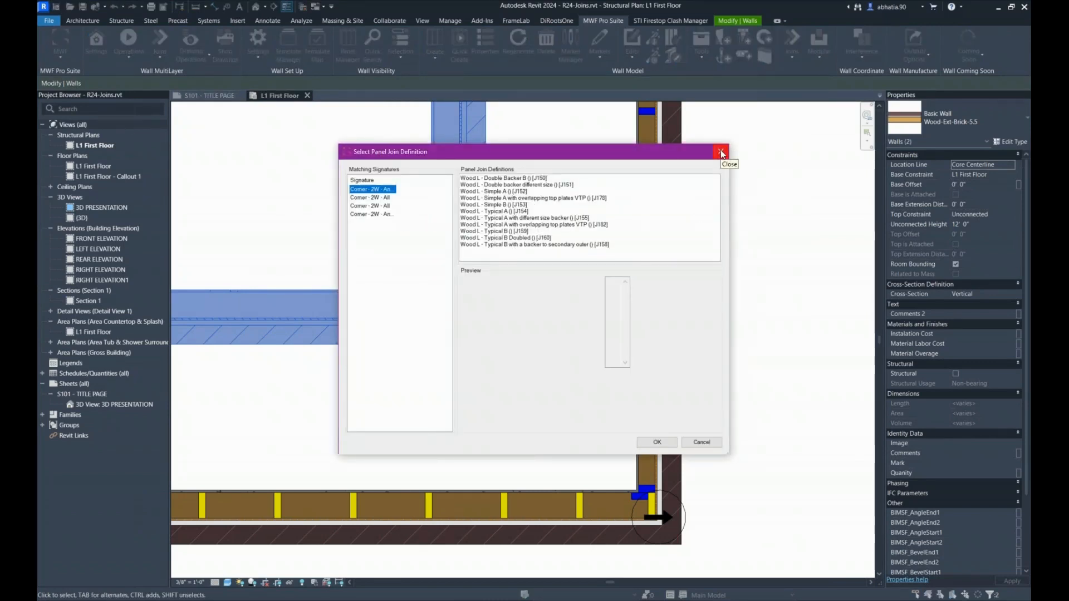
{"action": "left_click", "coordinate": [721, 154]}
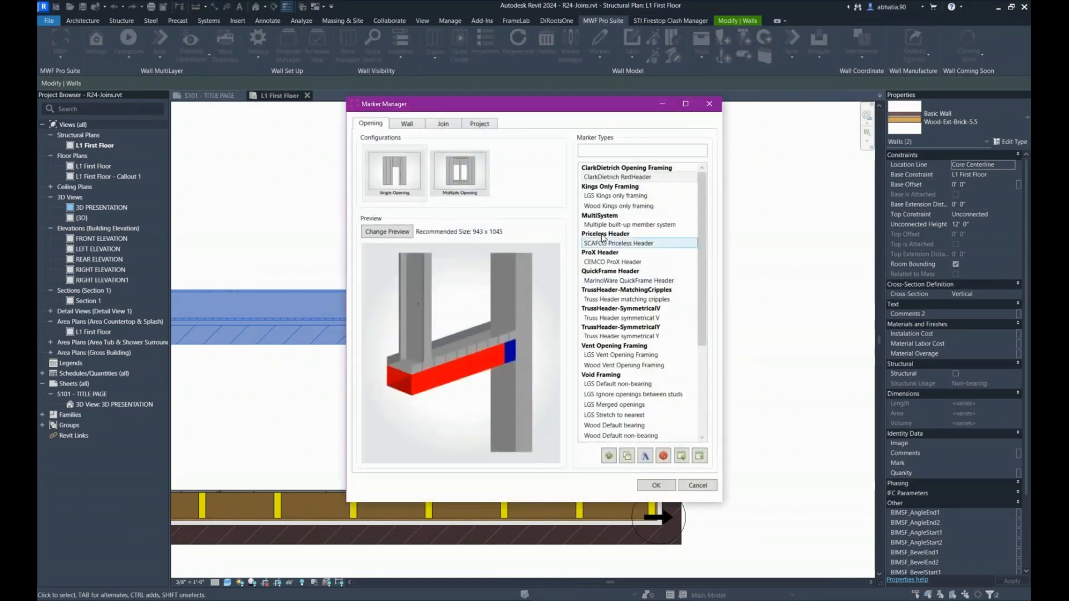
Examine the rules of the project's Panels Auto Join ruleset in the Marker Manager.
{"action": "left_click", "coordinate": [443, 124]}
{"action": "left_click", "coordinate": [479, 123]}
{"action": "left_click", "coordinate": [454, 238]}
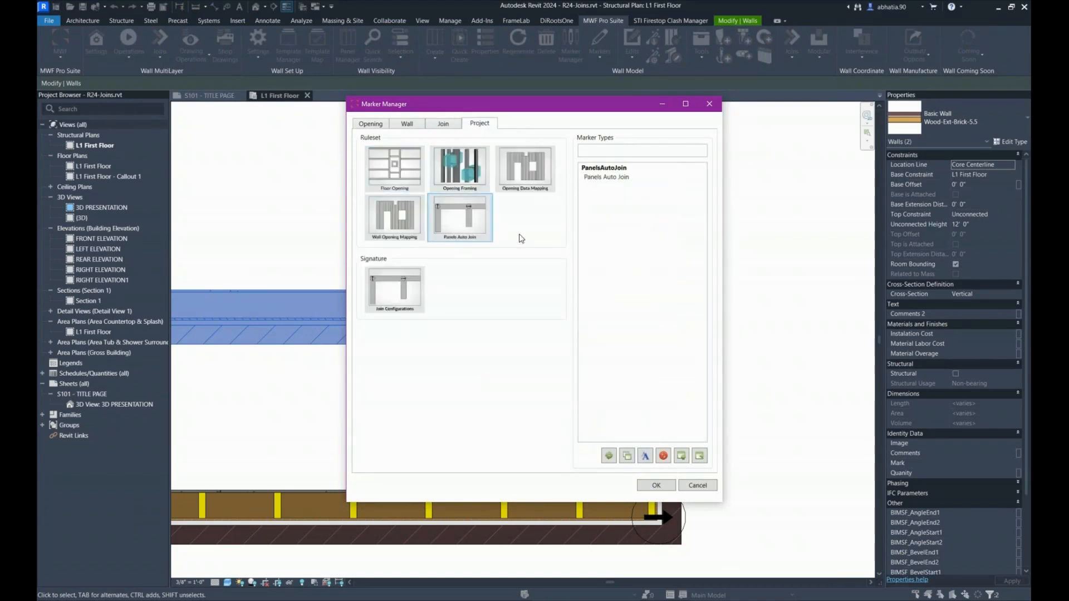
{"action": "double_click", "coordinate": [598, 178]}
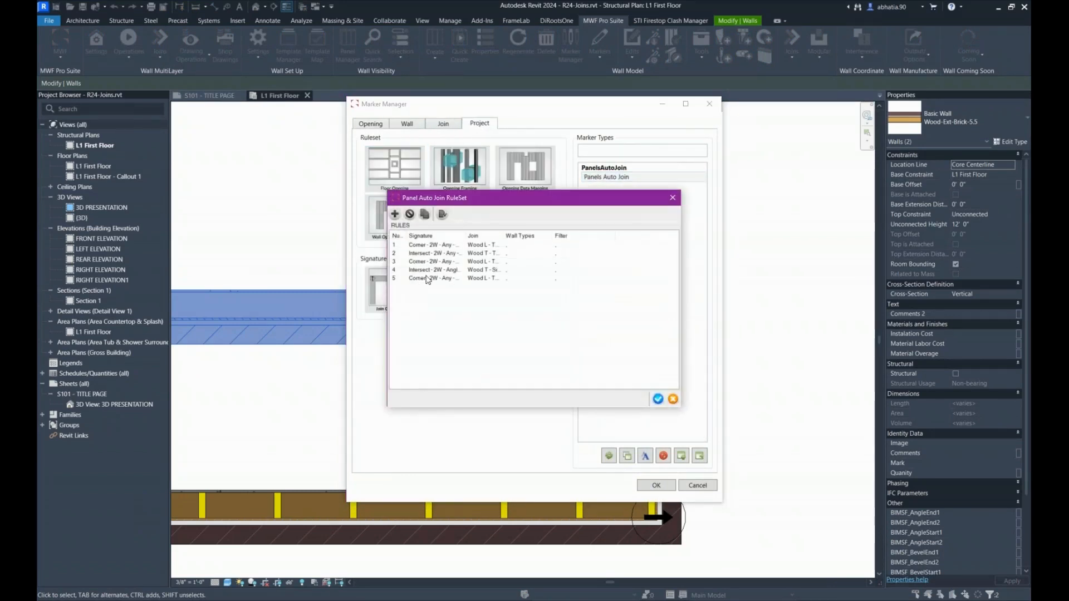
{"action": "left_click", "coordinate": [664, 201]}
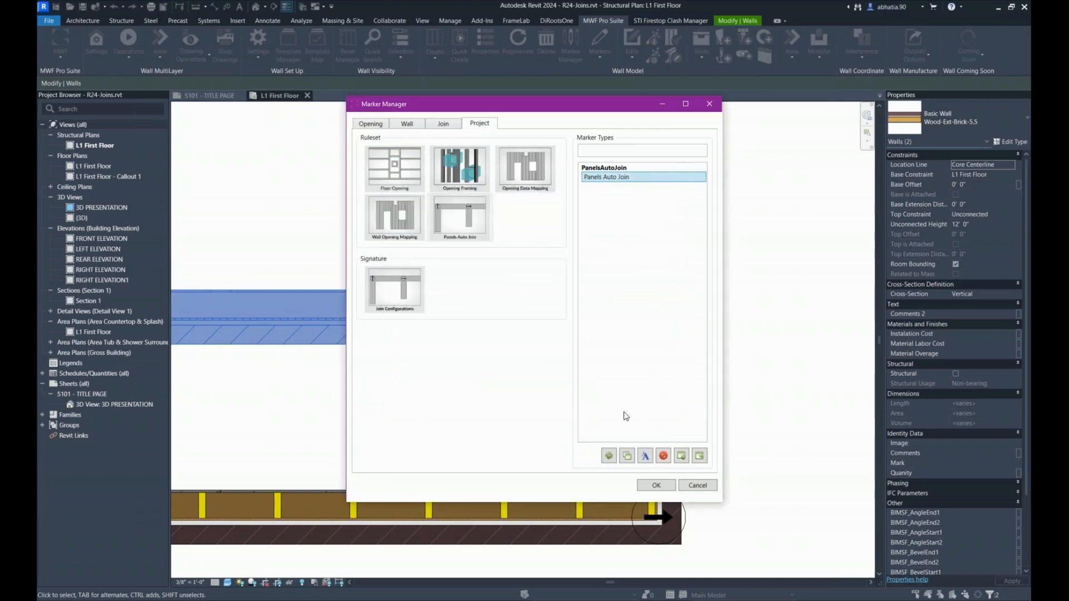
Duplicate the Panels Auto Join ruleset under the name SSS-AUTO JOIN.
{"action": "left_click", "coordinate": [632, 459]}
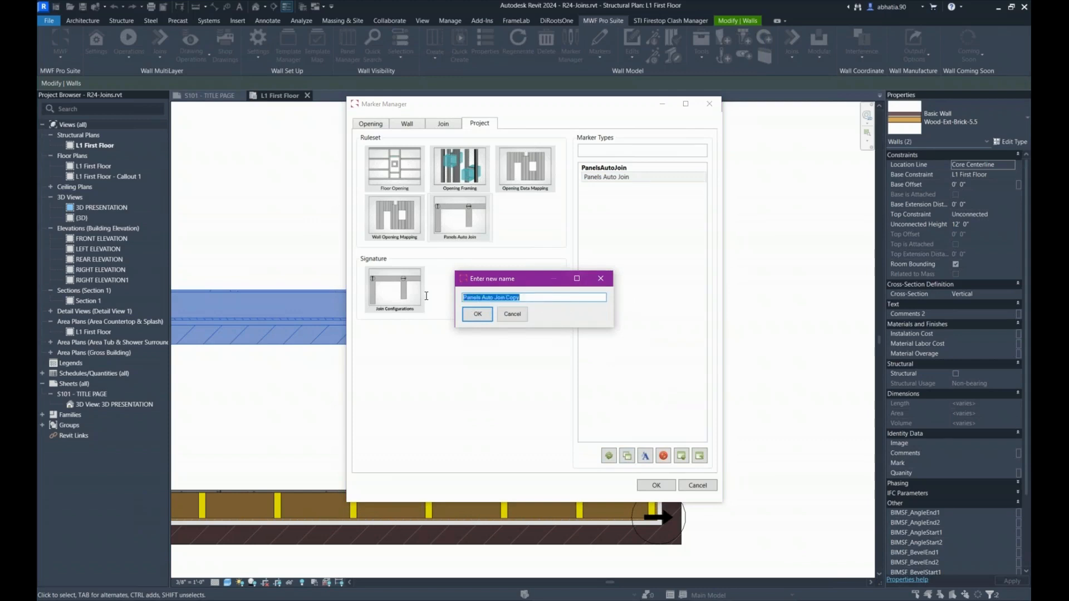
{"action": "type", "text": "sss-AUTO Join"}
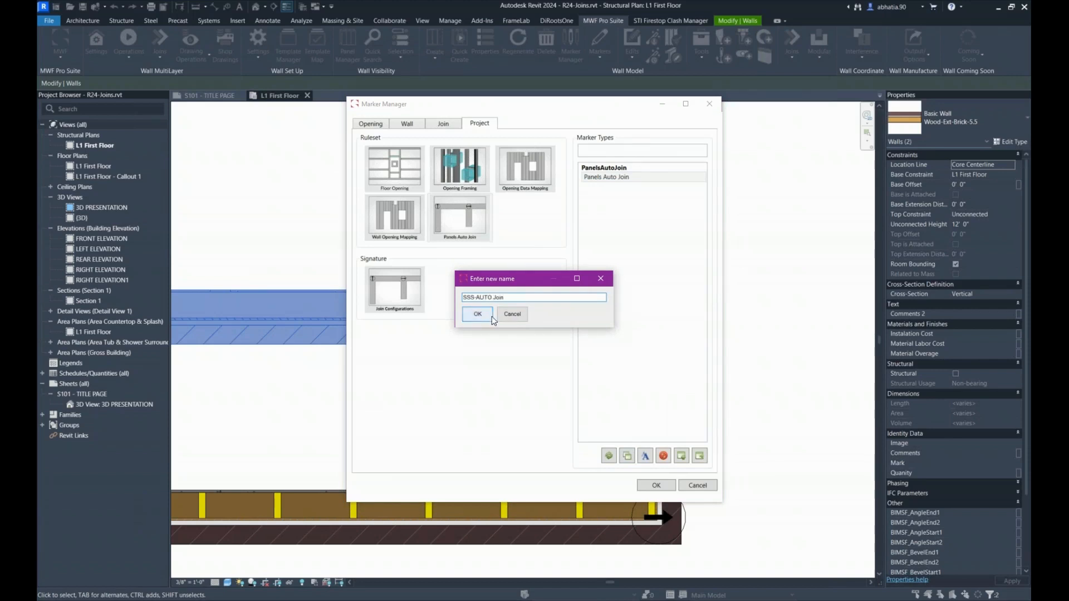
{"action": "key", "text": "shift+Left"}
{"action": "key", "text": "shift+Left"}
{"action": "key", "text": "shift+Left"}
{"action": "key", "text": "BackSpace"}
{"action": "key", "text": "BackSpace"}
{"action": "type", "text": "JOIN"}
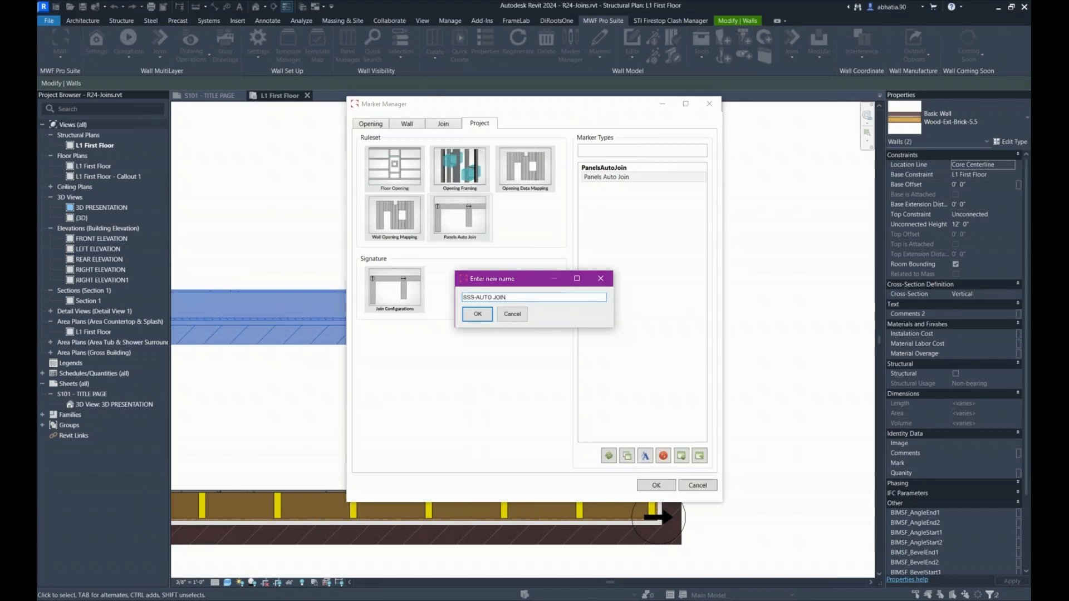
{"action": "left_click", "coordinate": [477, 314]}
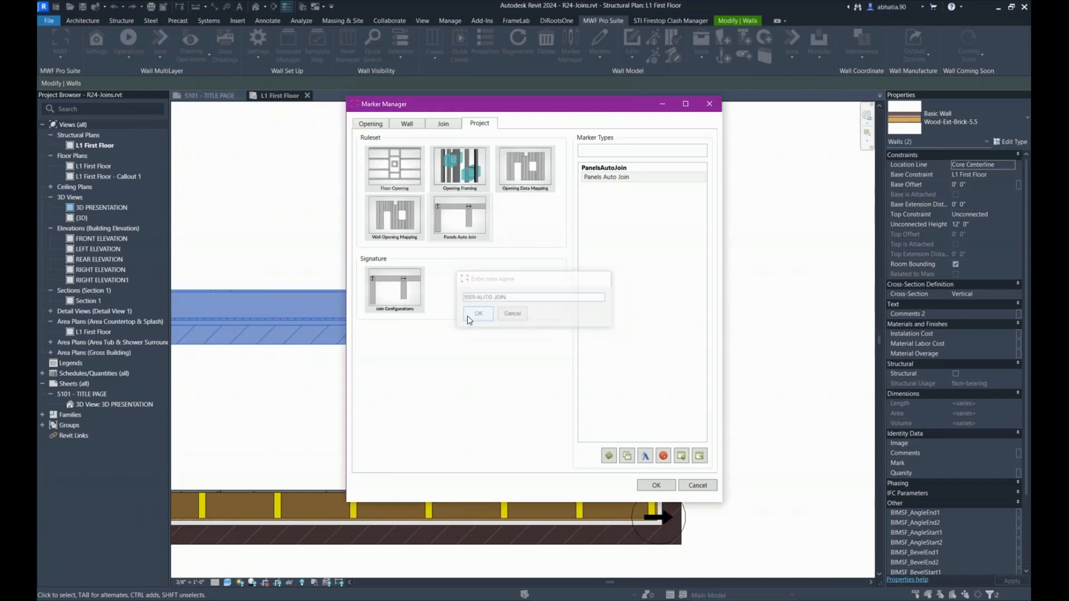
Delete all five rules from the Panels Auto Join ruleset, then save it and update its marker.
{"action": "left_click", "coordinate": [607, 178]}
{"action": "double_click", "coordinate": [608, 178]}
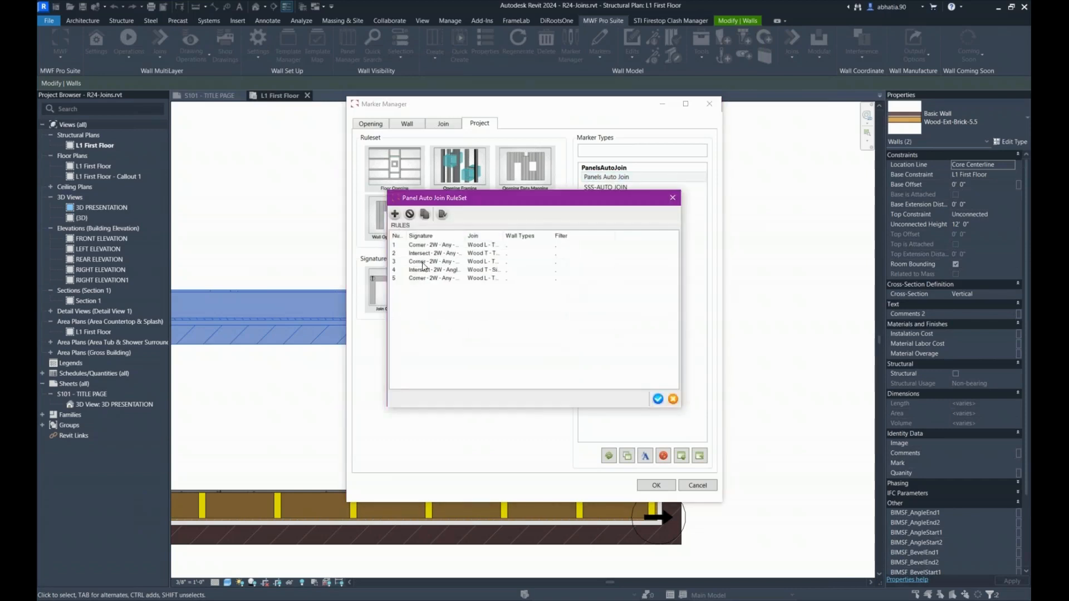
{"action": "left_click", "coordinate": [428, 246]}
{"action": "left_click", "coordinate": [410, 215]}
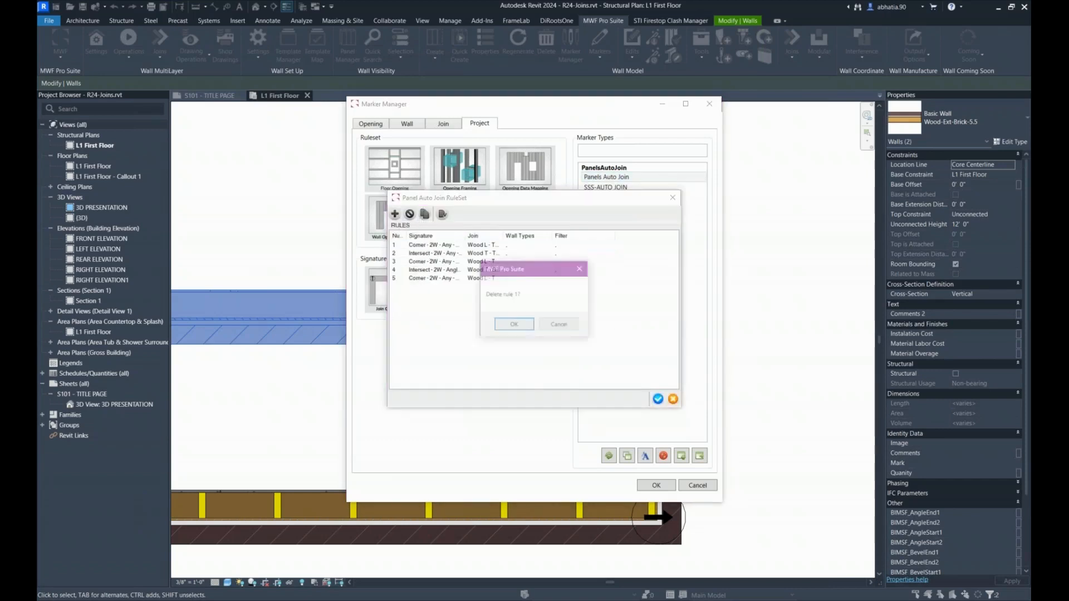
{"action": "left_click", "coordinate": [504, 325]}
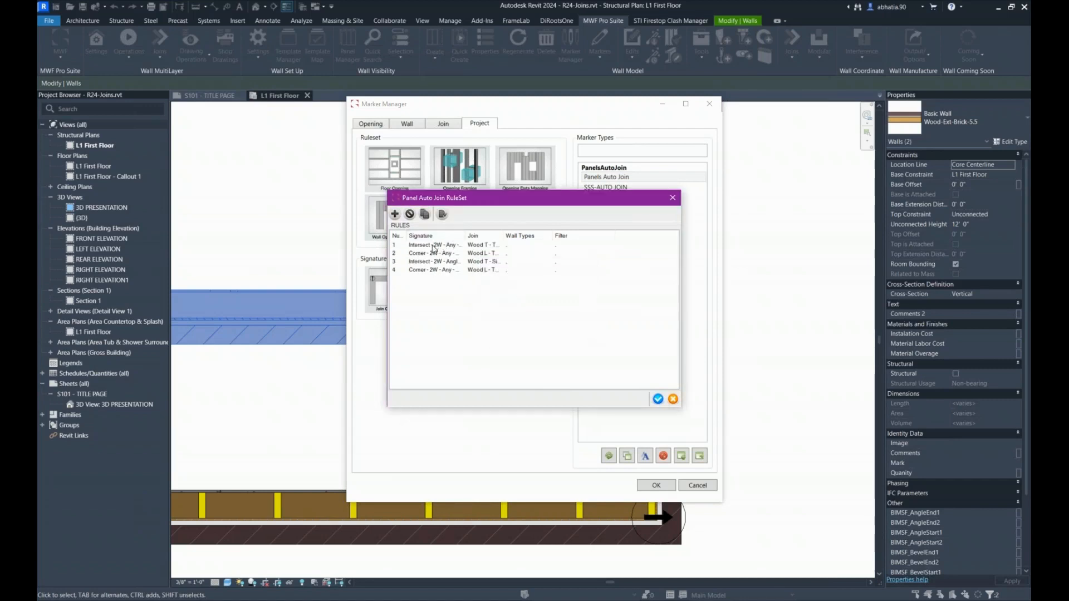
{"action": "left_click", "coordinate": [434, 246]}
{"action": "left_click", "coordinate": [409, 214]}
{"action": "left_click", "coordinate": [513, 325]}
{"action": "left_click", "coordinate": [429, 246]}
{"action": "left_click", "coordinate": [410, 214]}
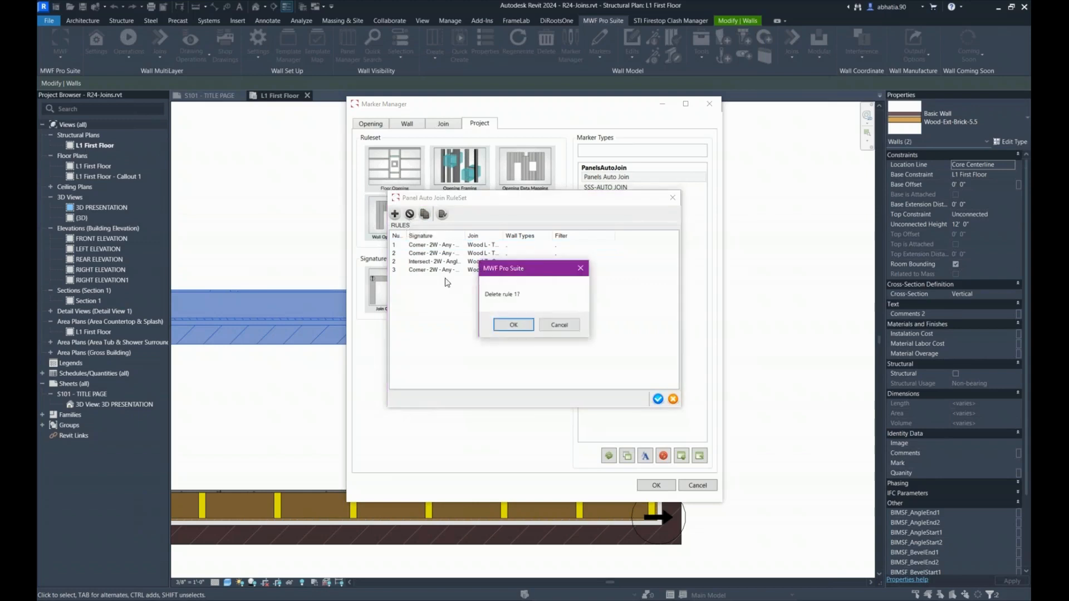
{"action": "left_click", "coordinate": [509, 325]}
{"action": "left_click", "coordinate": [438, 246]}
{"action": "left_click", "coordinate": [410, 215]}
{"action": "left_click", "coordinate": [498, 329]}
{"action": "left_click", "coordinate": [424, 245]}
{"action": "left_click", "coordinate": [410, 215]}
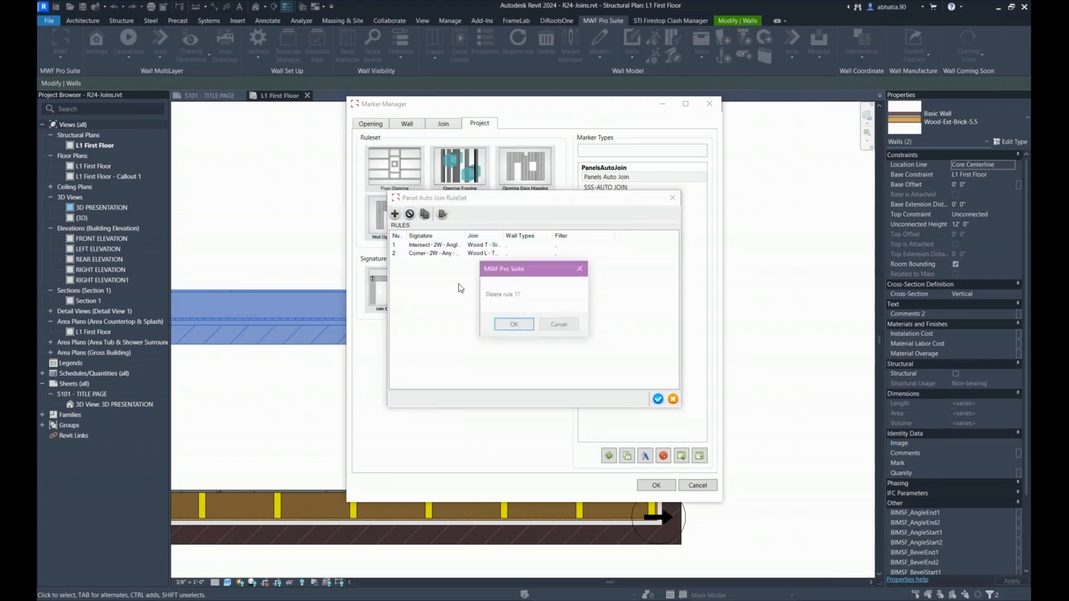
{"action": "left_click", "coordinate": [509, 327]}
{"action": "left_click", "coordinate": [440, 246]}
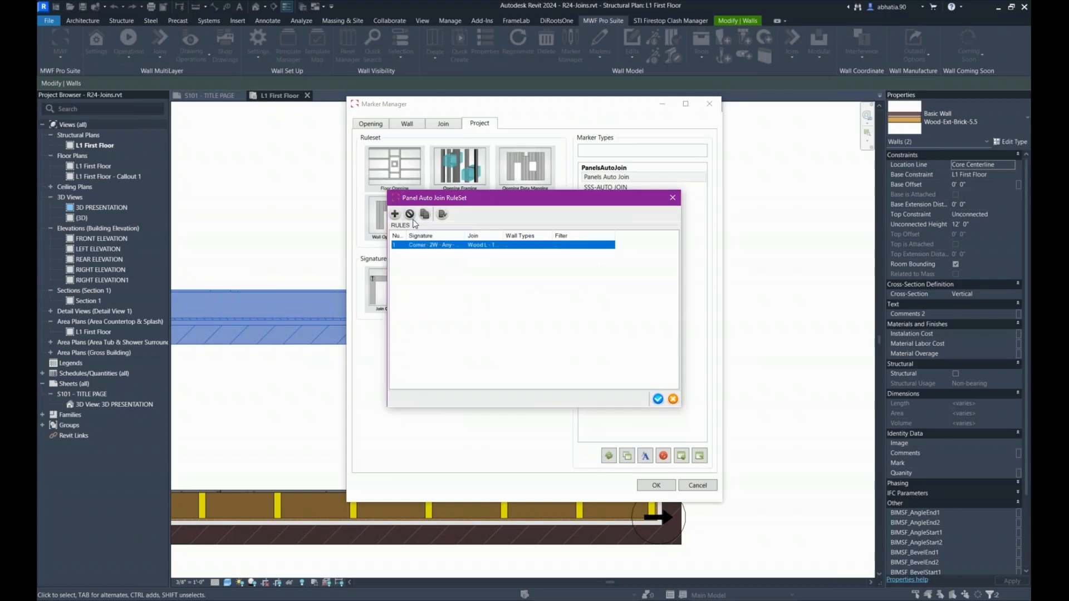
{"action": "left_click", "coordinate": [409, 214]}
{"action": "left_click", "coordinate": [511, 325]}
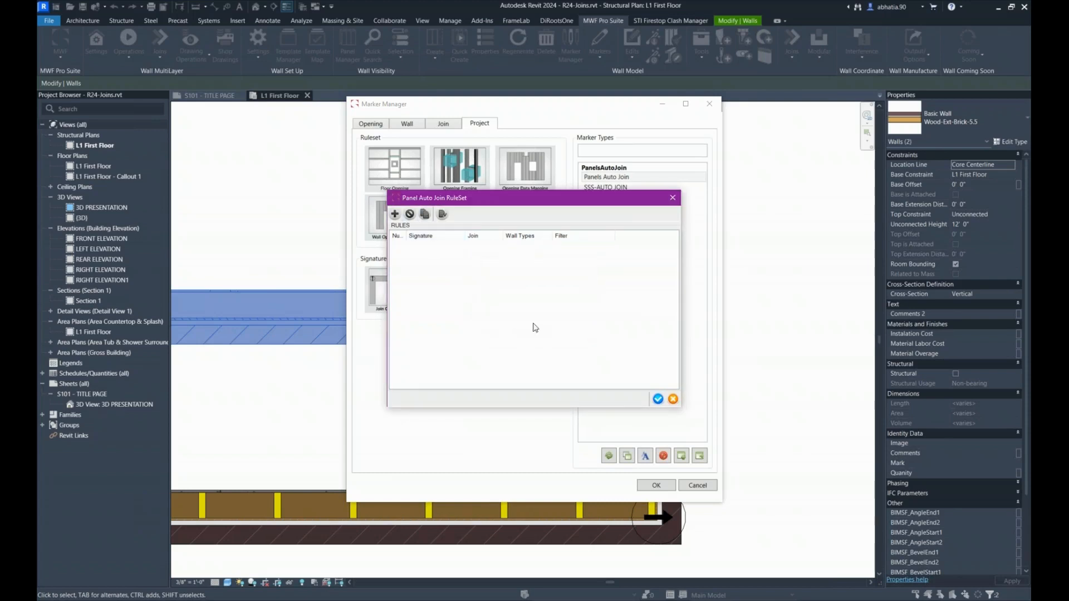
{"action": "left_click", "coordinate": [658, 399]}
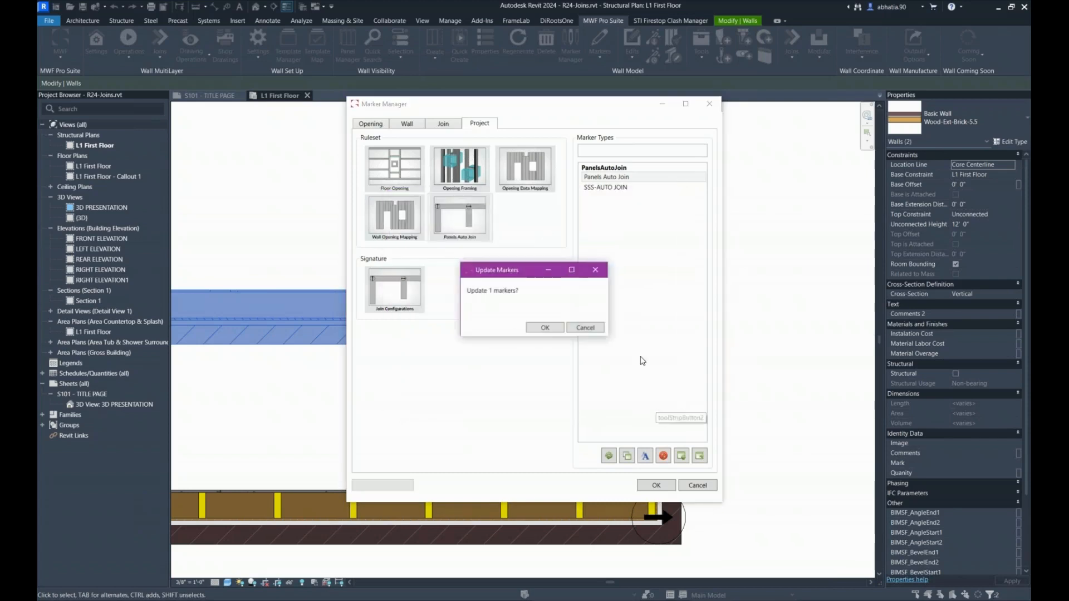
{"action": "left_click", "coordinate": [544, 328]}
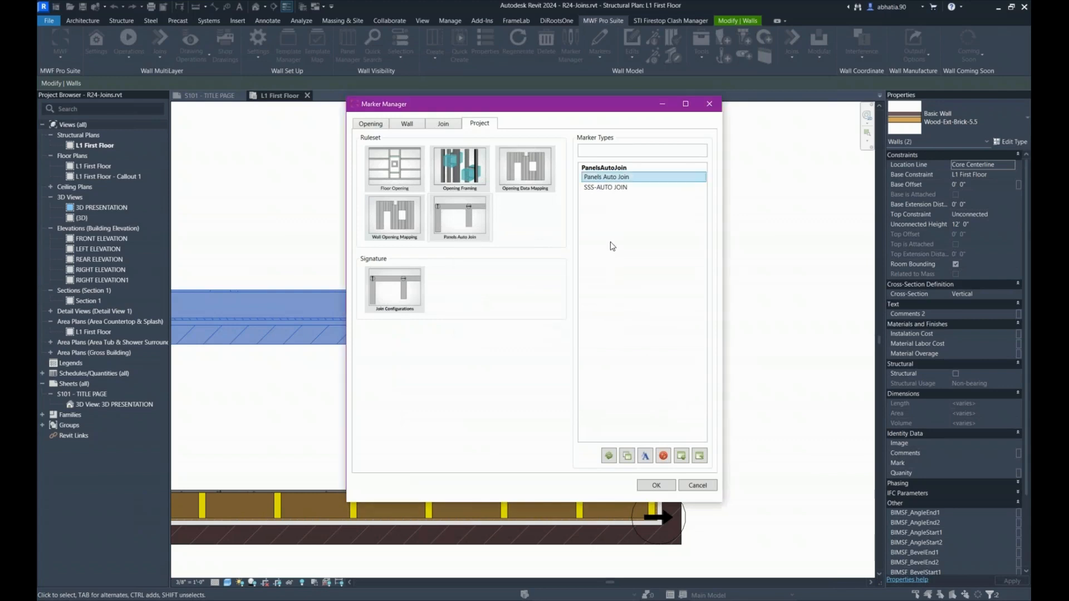
Delete the duplicated SSS-AUTO JOIN ruleset.
{"action": "left_click", "coordinate": [639, 188]}
{"action": "left_click", "coordinate": [664, 456]}
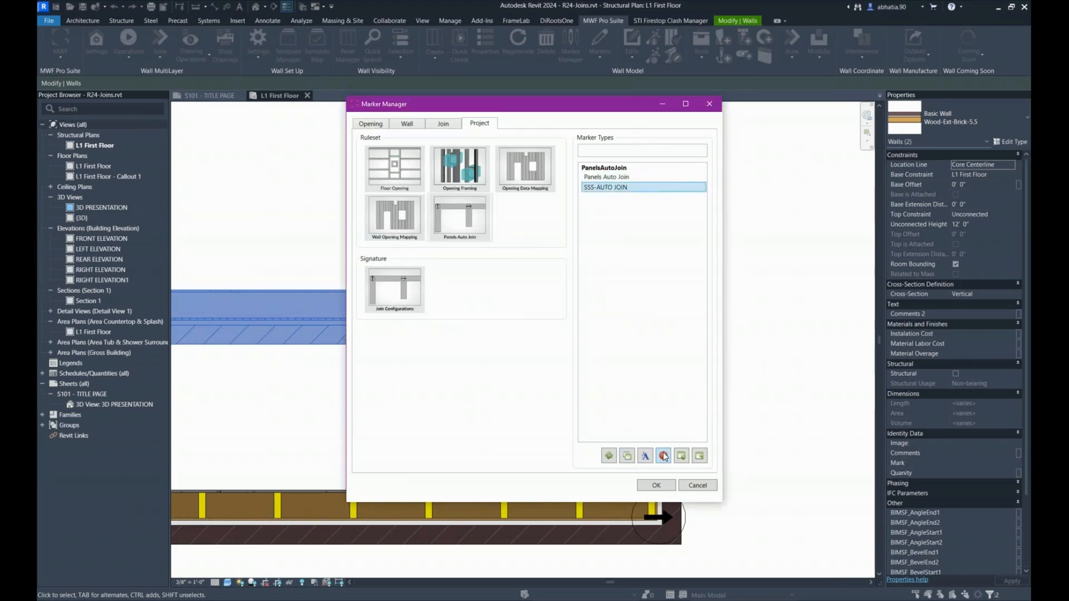
{"action": "left_click", "coordinate": [532, 325]}
{"action": "left_click", "coordinate": [610, 178]}
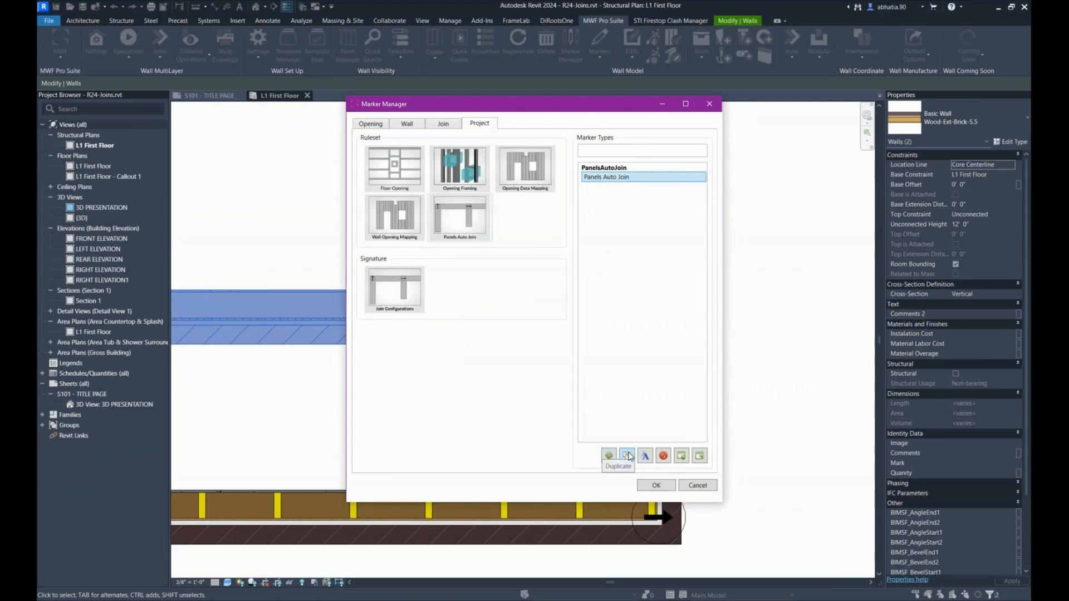
{"action": "left_click", "coordinate": [627, 455]}
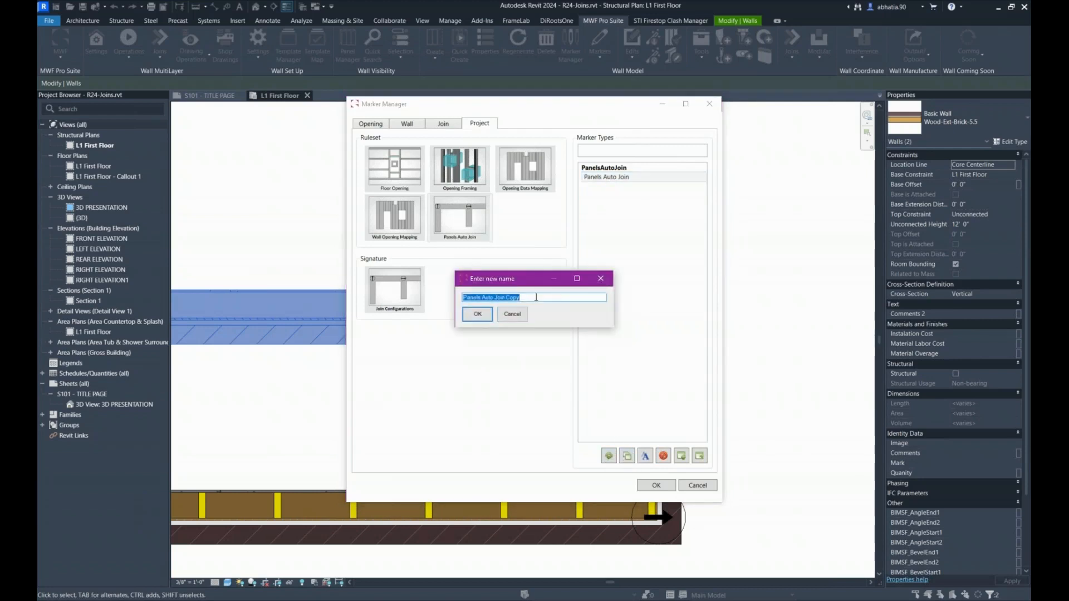
{"action": "left_click", "coordinate": [512, 315]}
Check the emptied Panels Auto Join ruleset once more and save it, updating its marker.
{"action": "left_click", "coordinate": [635, 178]}
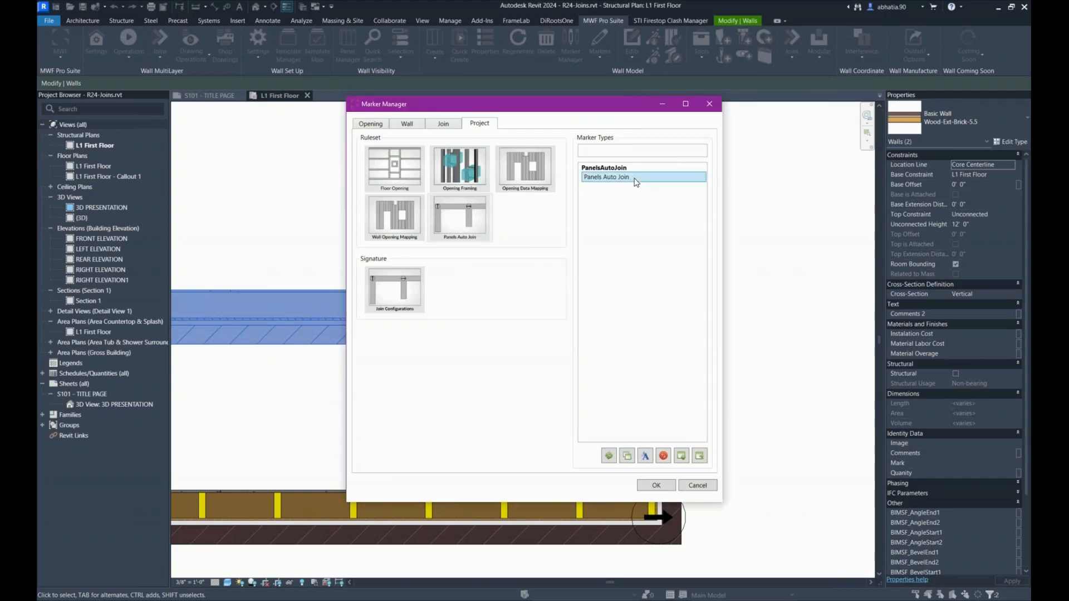
{"action": "double_click", "coordinate": [635, 177]}
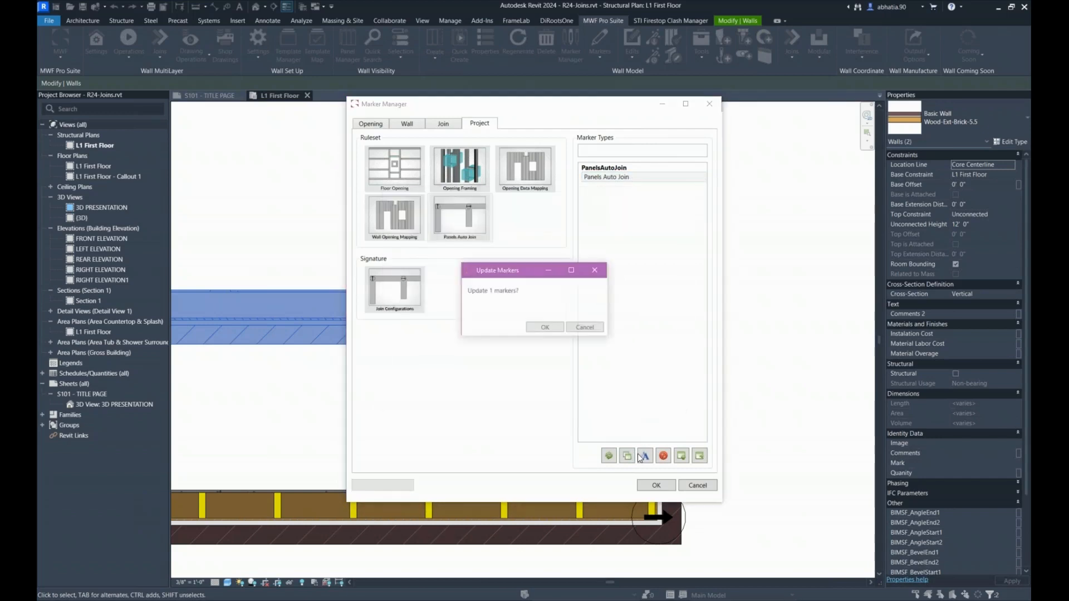
{"action": "left_click", "coordinate": [658, 398]}
{"action": "left_click", "coordinate": [545, 327]}
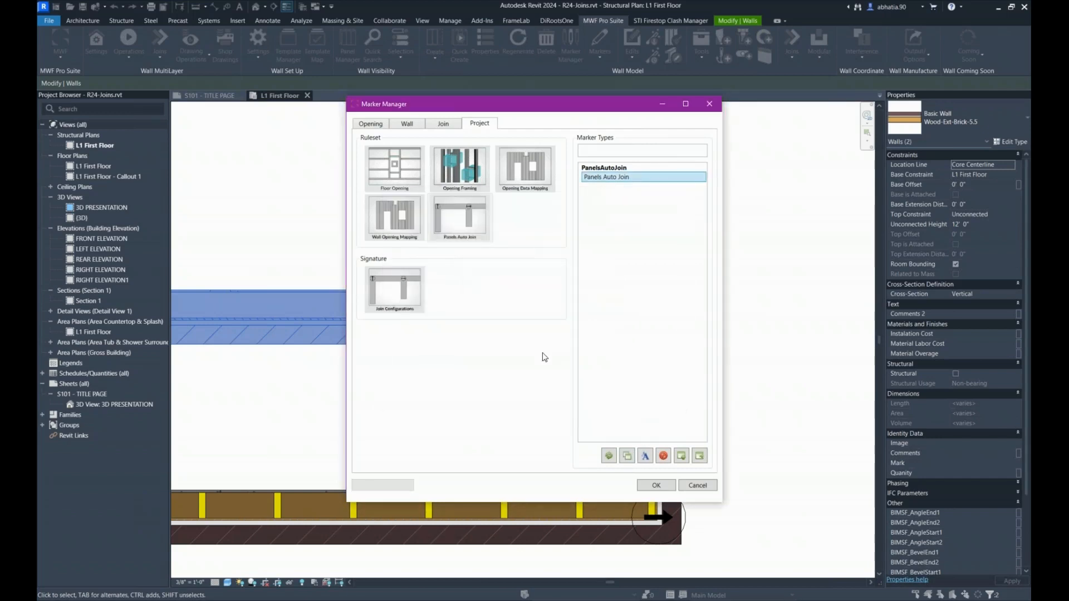
Duplicate the emptied Panels Auto Join ruleset as SSS-Panels Auto Join and select the copy.
{"action": "left_click", "coordinate": [627, 455]}
{"action": "left_click", "coordinate": [511, 296]}
{"action": "left_click_drag", "start_coordinate": [504, 296], "coordinate": [626, 308]}
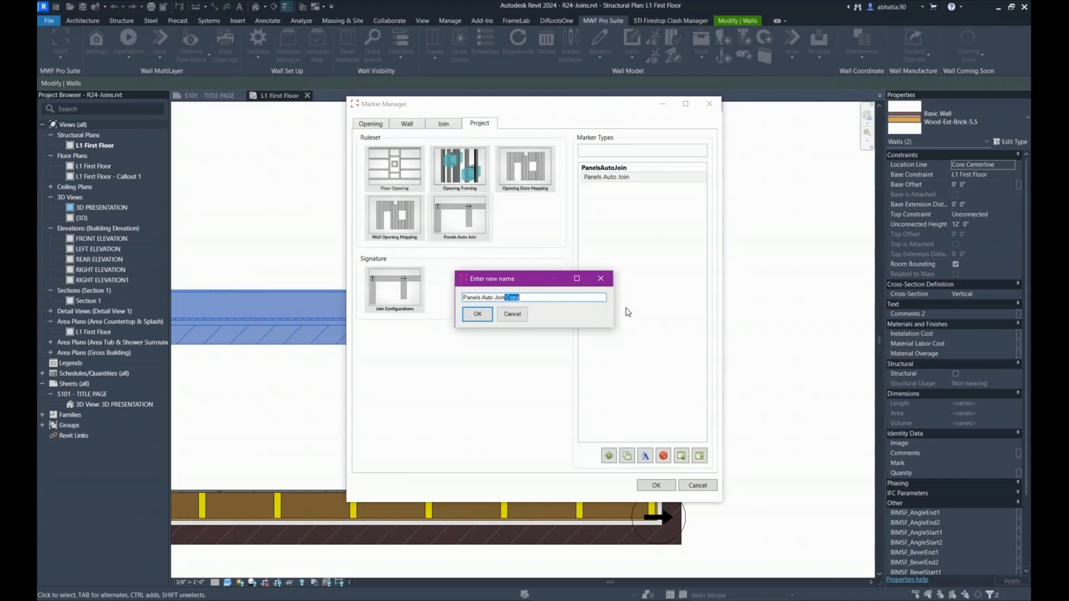
{"action": "key", "text": "BackSpace"}
{"action": "key", "text": "Home"}
{"action": "type", "text": "SSS-"}
{"action": "left_click", "coordinate": [474, 313]}
{"action": "left_click", "coordinate": [632, 187]}
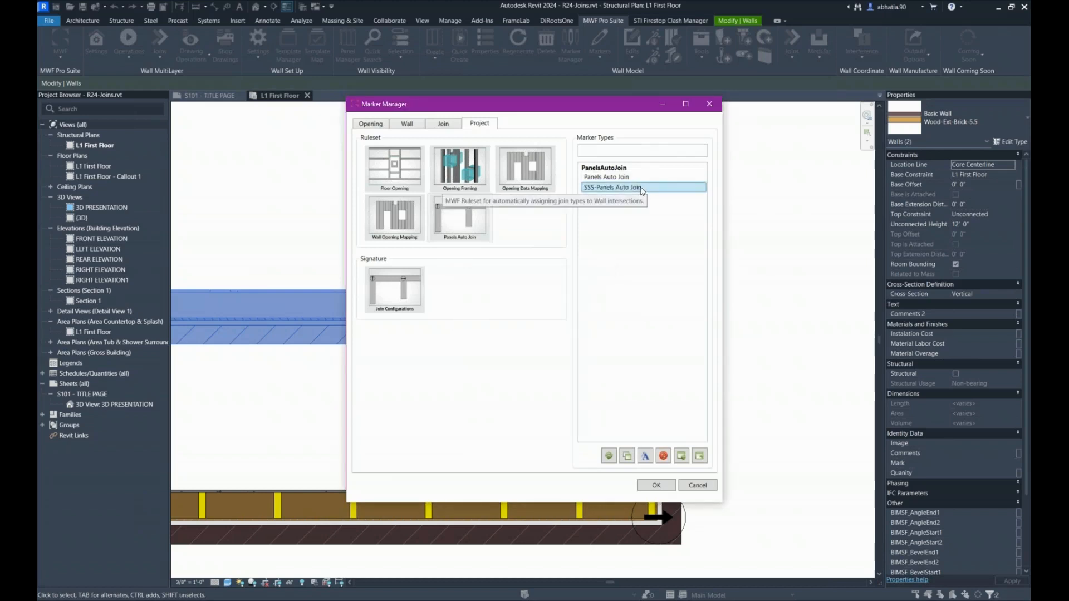
Add a default rule with the signature Corner - 2W - Any - Perpendicular to the SSS-Panels Auto Join ruleset.
{"action": "double_click", "coordinate": [641, 187]}
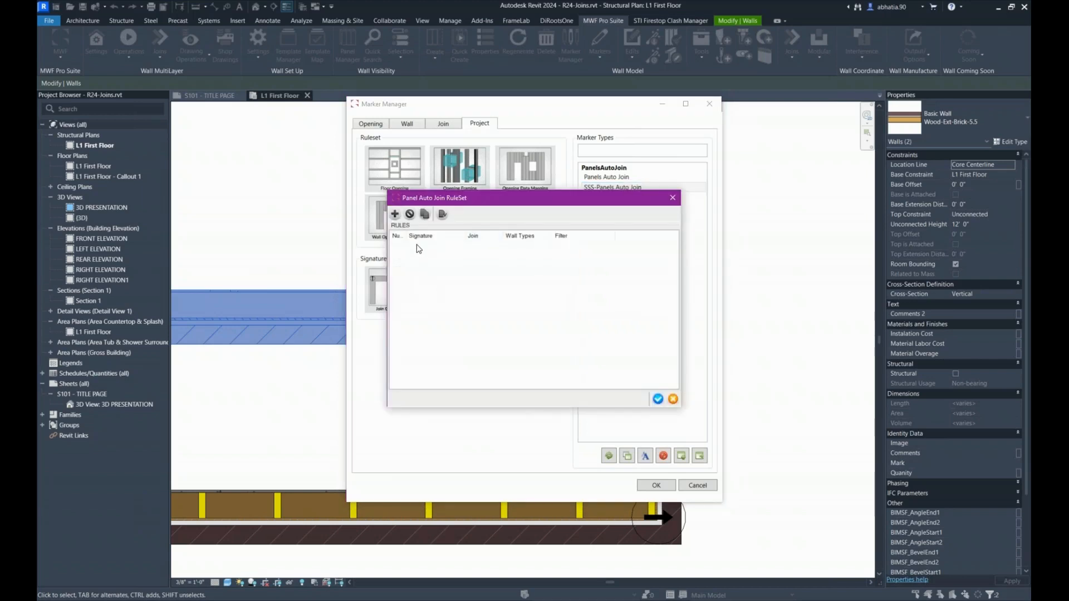
{"action": "left_click", "coordinate": [396, 215]}
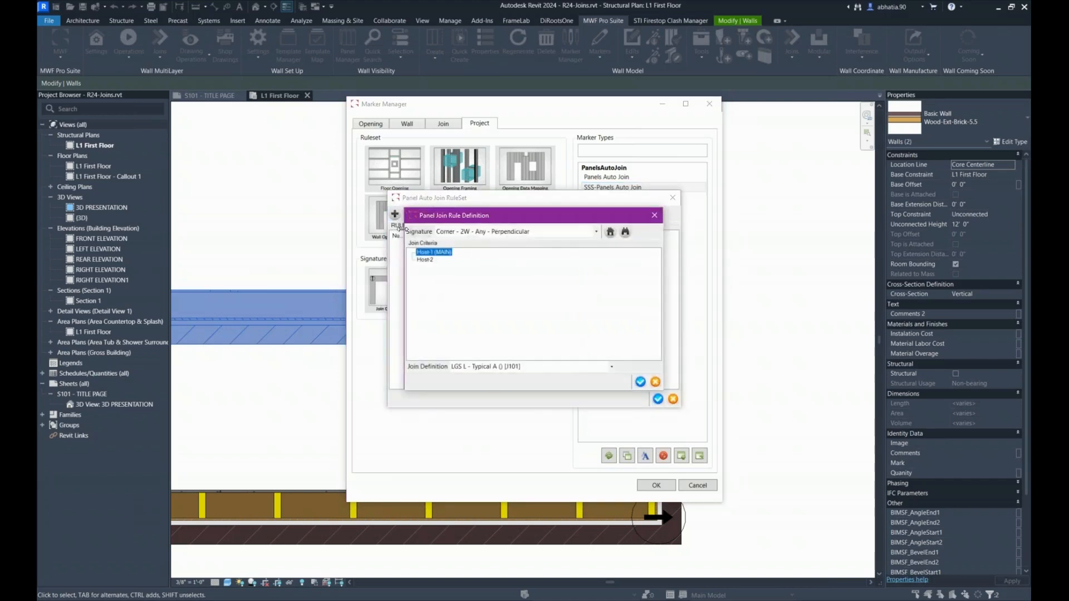
{"action": "left_click", "coordinate": [641, 382]}
{"action": "left_click", "coordinate": [436, 246]}
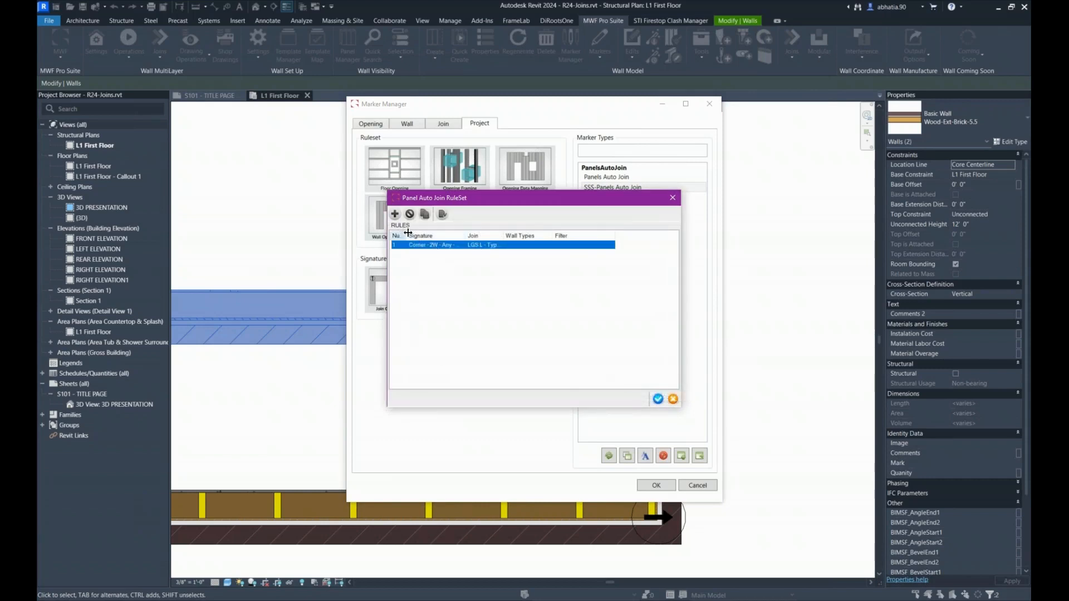
{"action": "left_click_drag", "start_coordinate": [406, 236], "coordinate": [429, 233]}
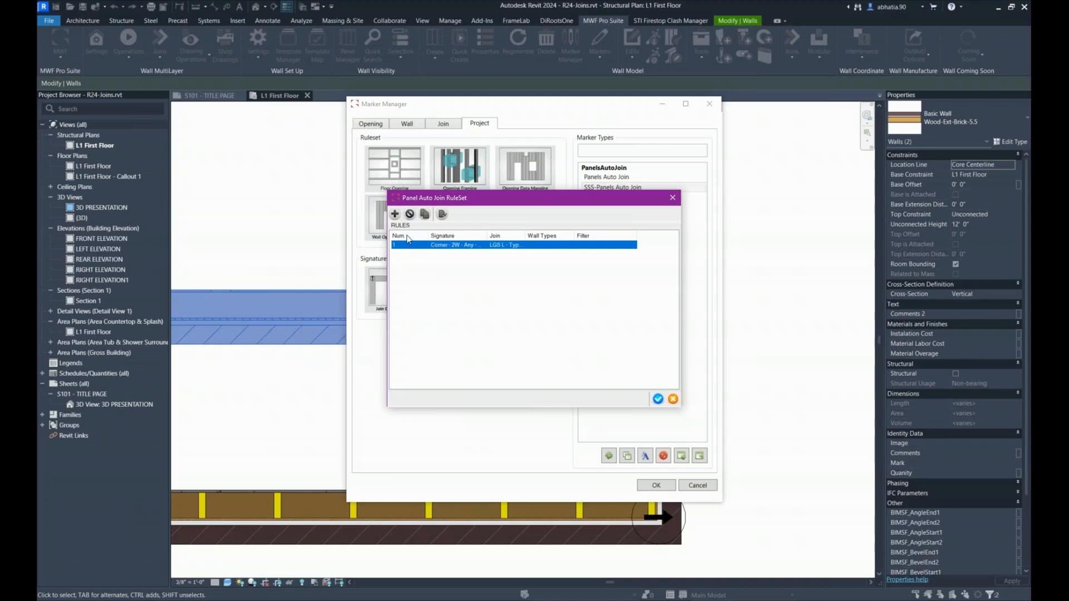
Delete rule 1 from the SSS-Panels Auto Join ruleset, save it with its marker updated, and close the Marker Manager.
{"action": "left_click", "coordinate": [410, 213]}
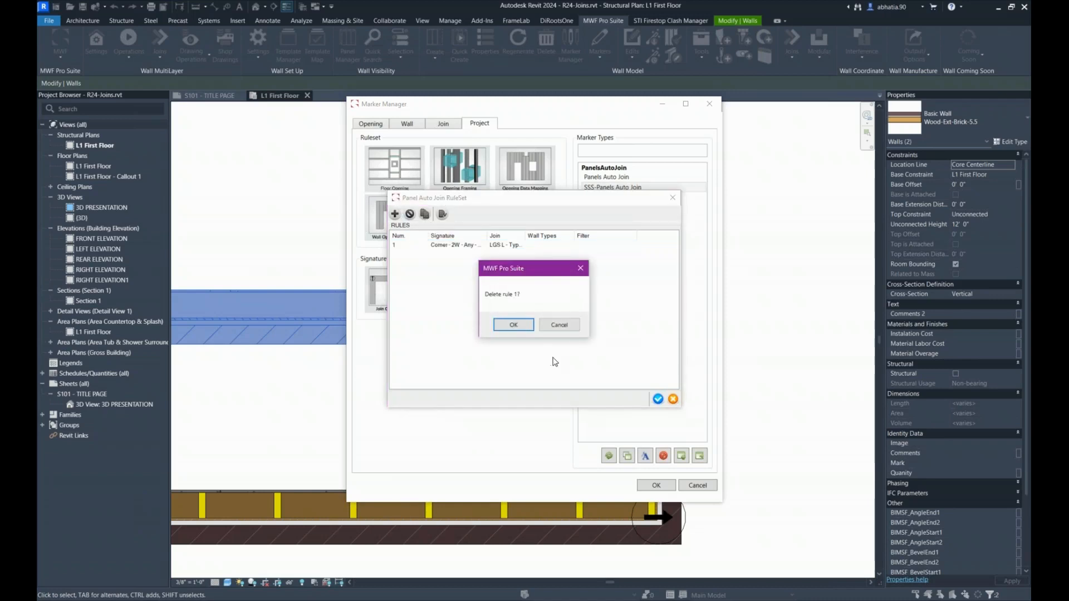
{"action": "left_click", "coordinate": [516, 328]}
{"action": "left_click", "coordinate": [657, 399]}
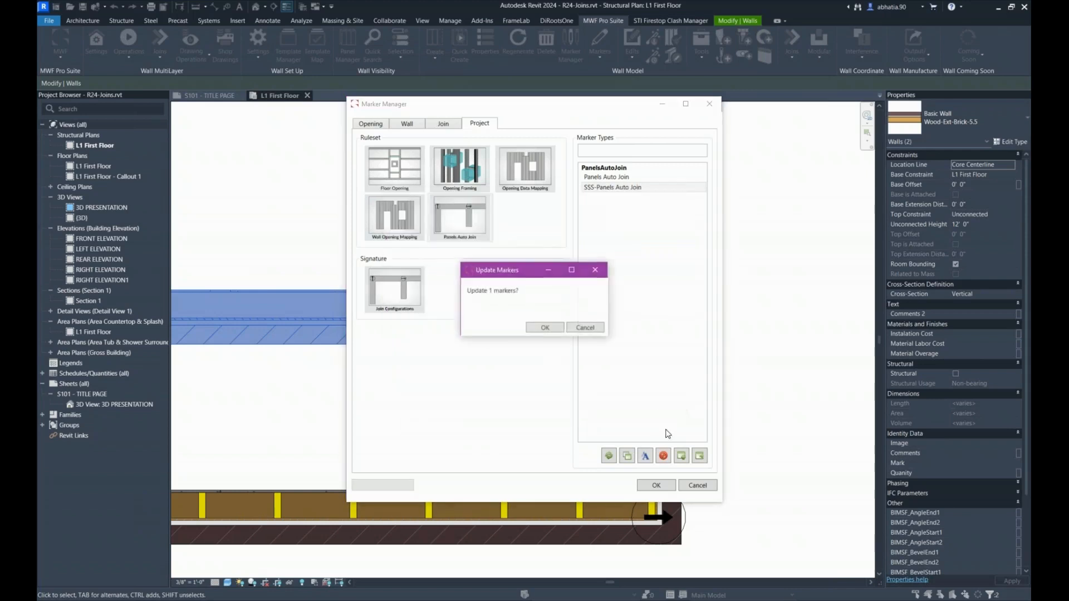
{"action": "left_click", "coordinate": [543, 327]}
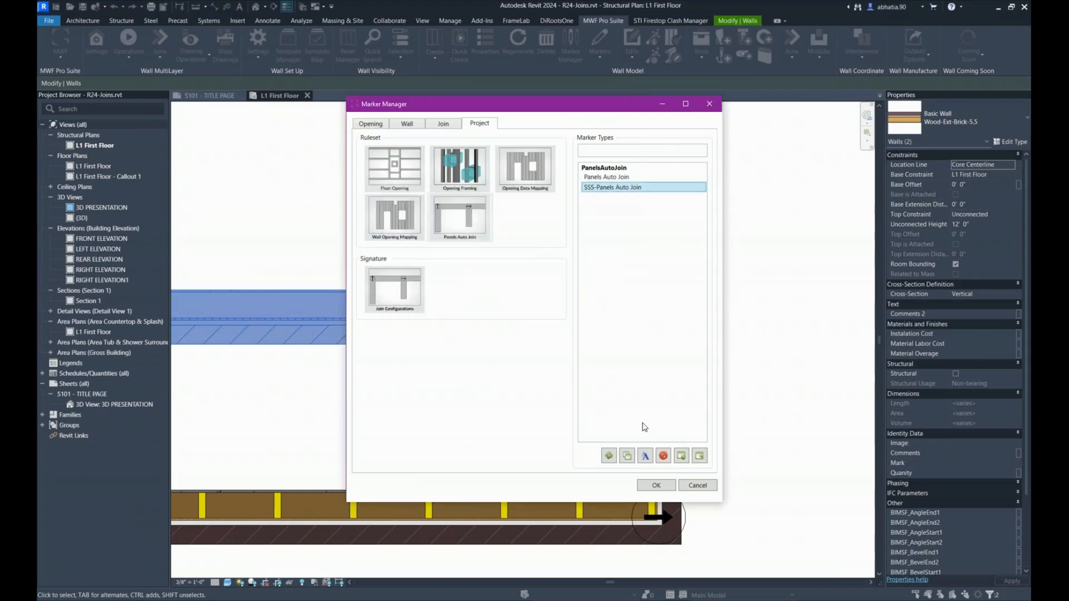
{"action": "left_click", "coordinate": [645, 488]}
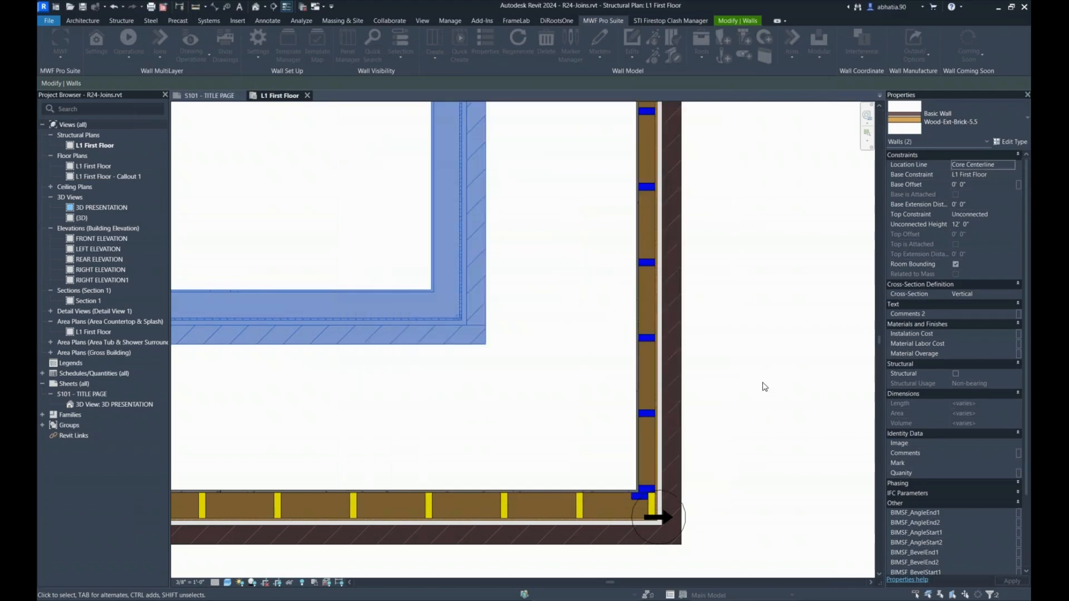
Create an auto join rule from the two inner brick corner walls using Wood L - Typical A with different size backer in the SSS-Panels Auto Join ruleset.
{"action": "left_click", "coordinate": [763, 386]}
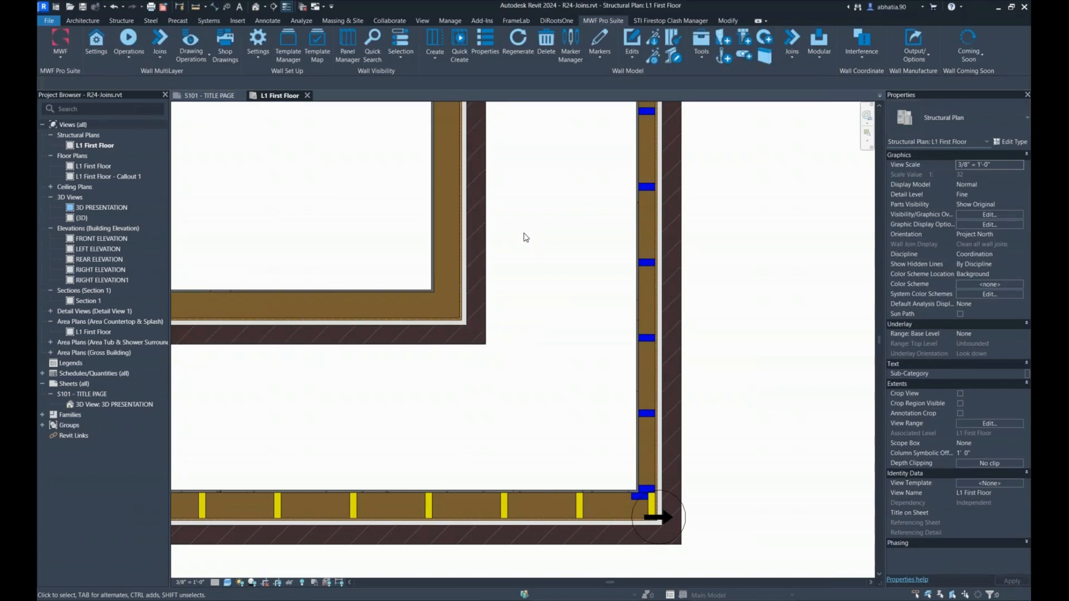
{"action": "left_click_drag", "start_coordinate": [529, 221], "coordinate": [410, 358]}
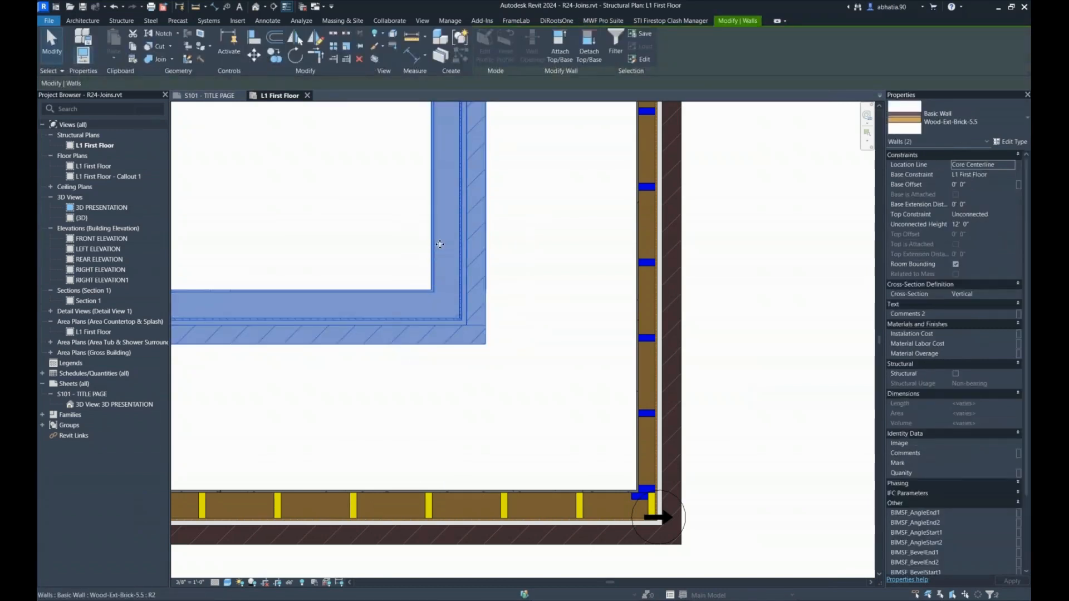
{"action": "scroll", "coordinate": [497, 310], "scroll_direction": "down", "scroll_amount": 2}
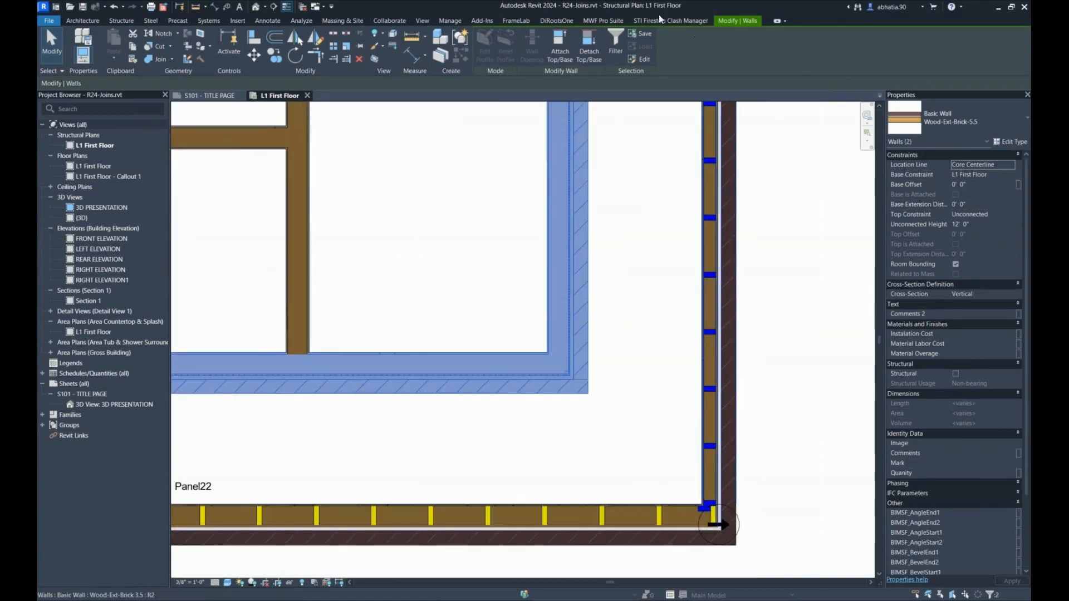
{"action": "left_click", "coordinate": [615, 20]}
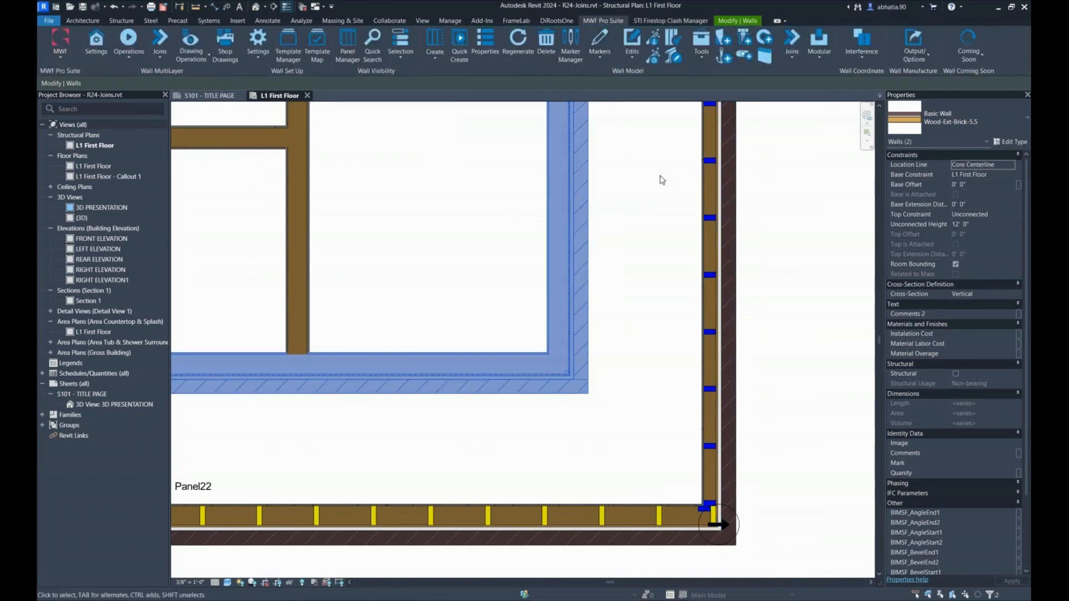
{"action": "left_click", "coordinate": [791, 44]}
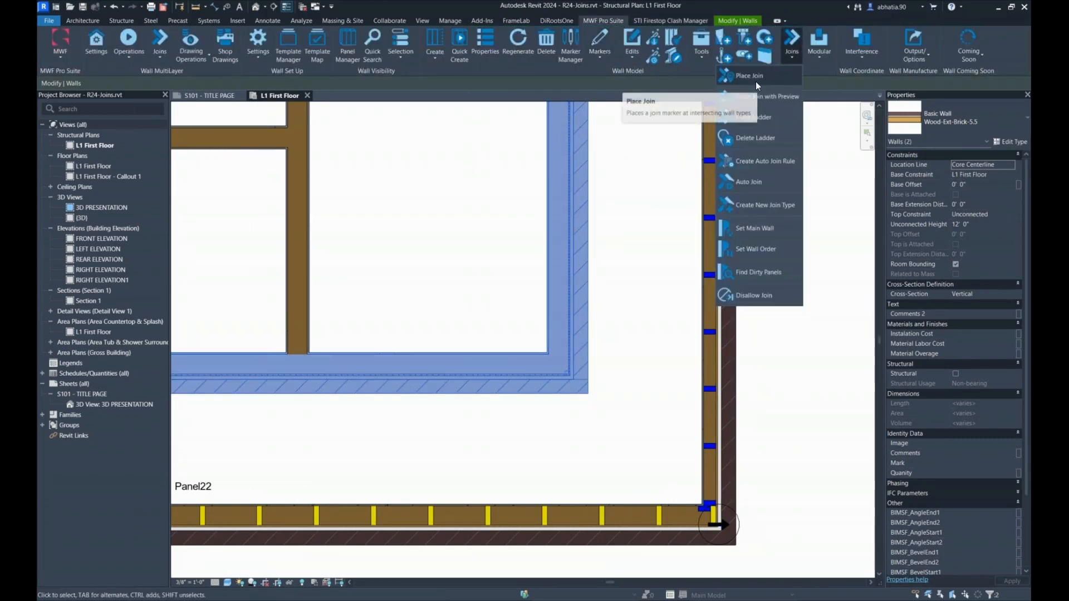
{"action": "left_click", "coordinate": [774, 161]}
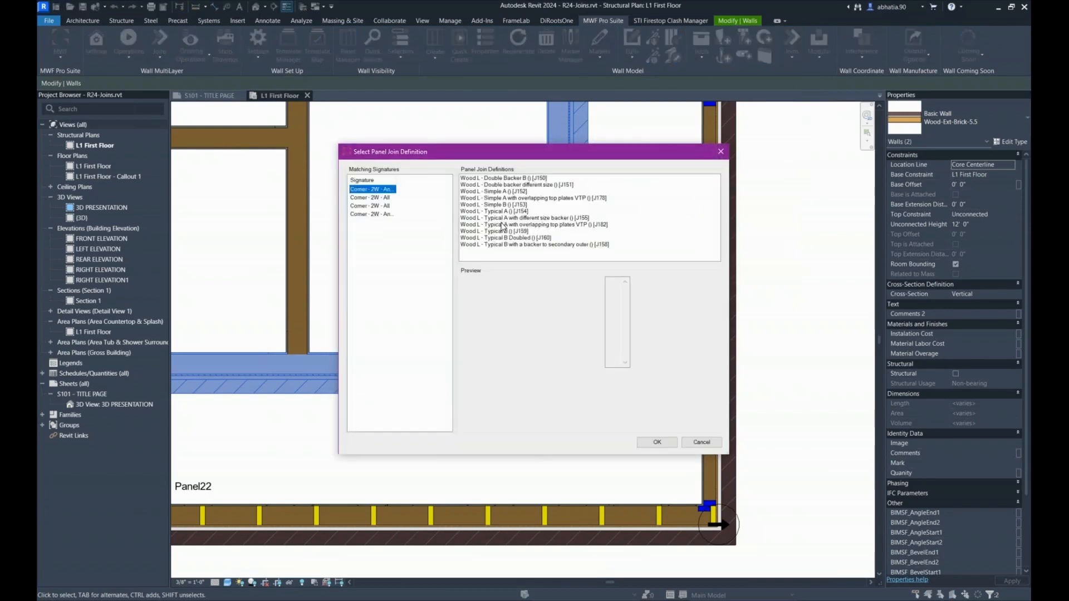
{"action": "left_click", "coordinate": [506, 218]}
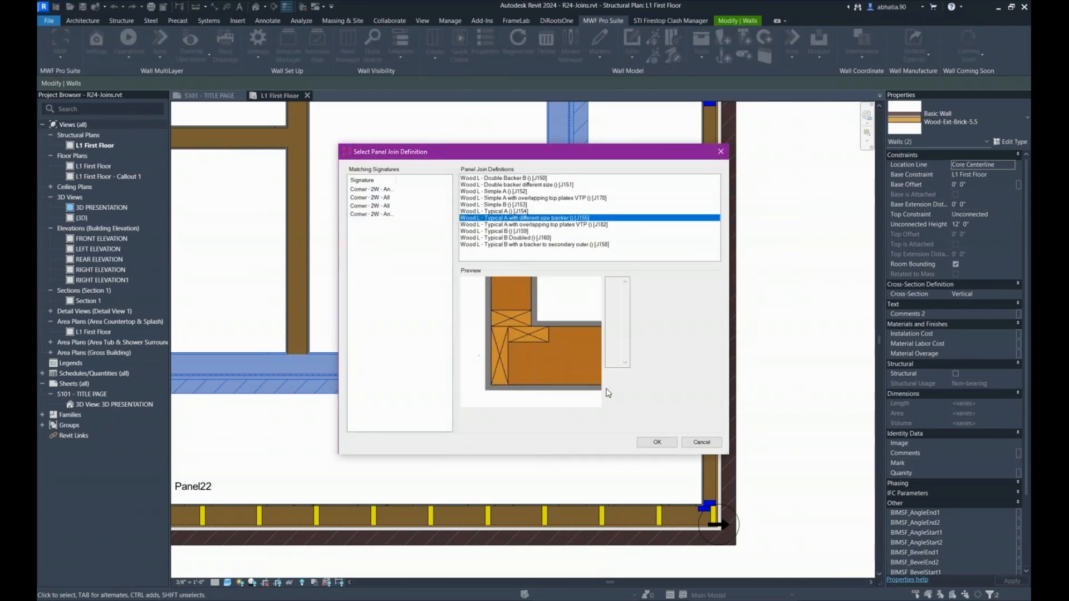
{"action": "left_click", "coordinate": [644, 443]}
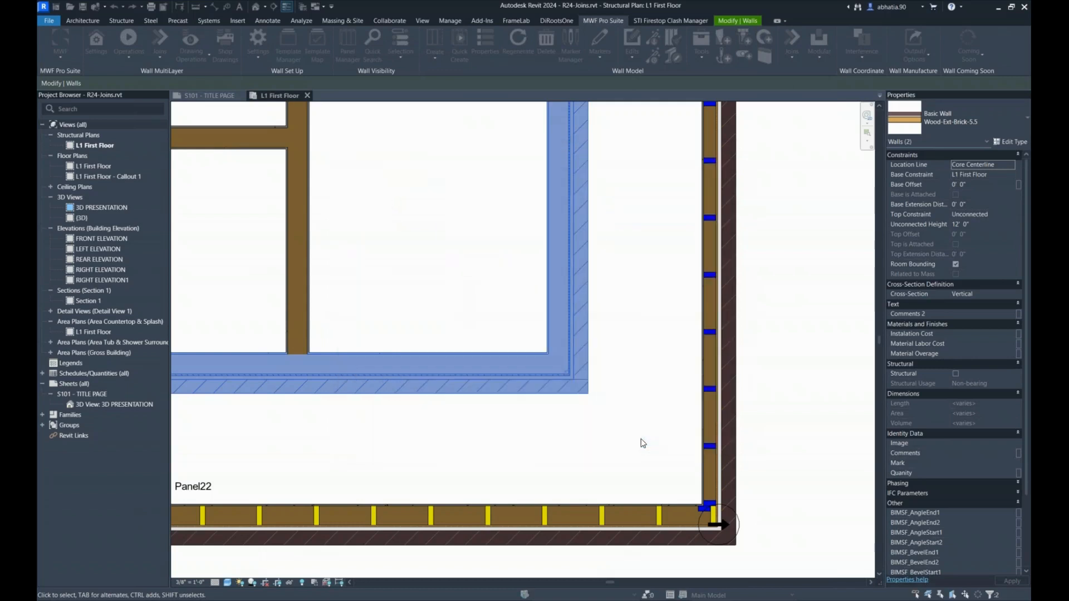
{"action": "left_click", "coordinate": [479, 302]}
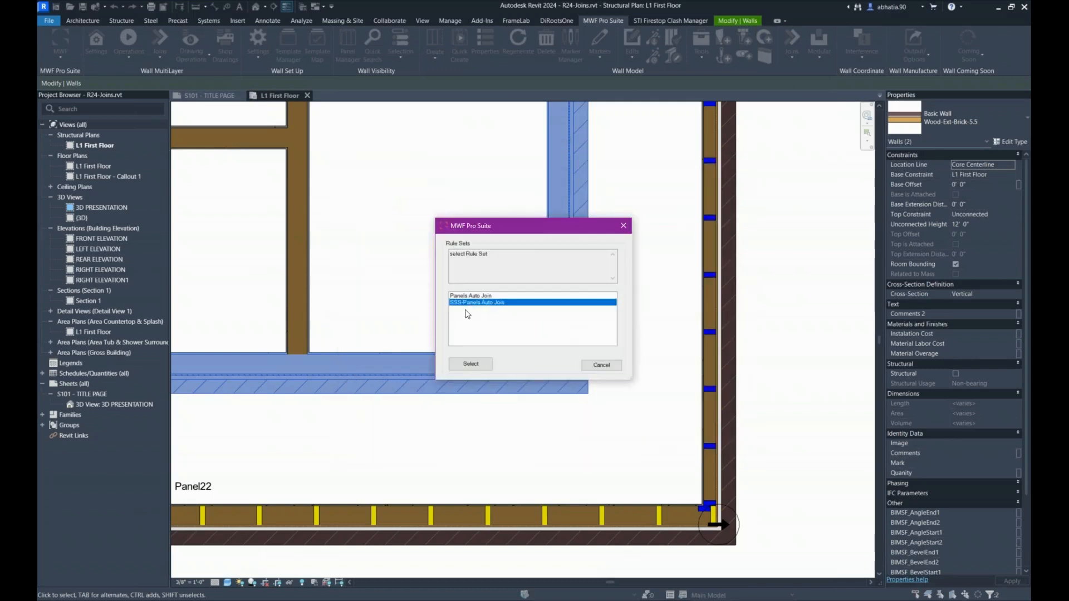
{"action": "left_click", "coordinate": [466, 365]}
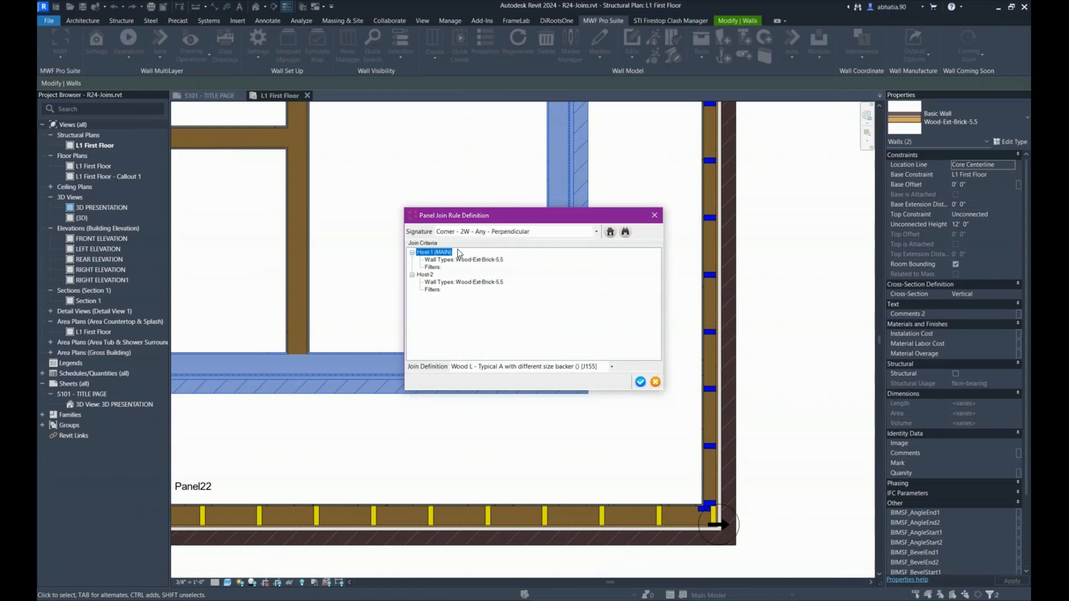
Set the wall type of Host-1 (MAIN) to the blank entry in the corner join rule.
{"action": "left_click", "coordinate": [450, 259]}
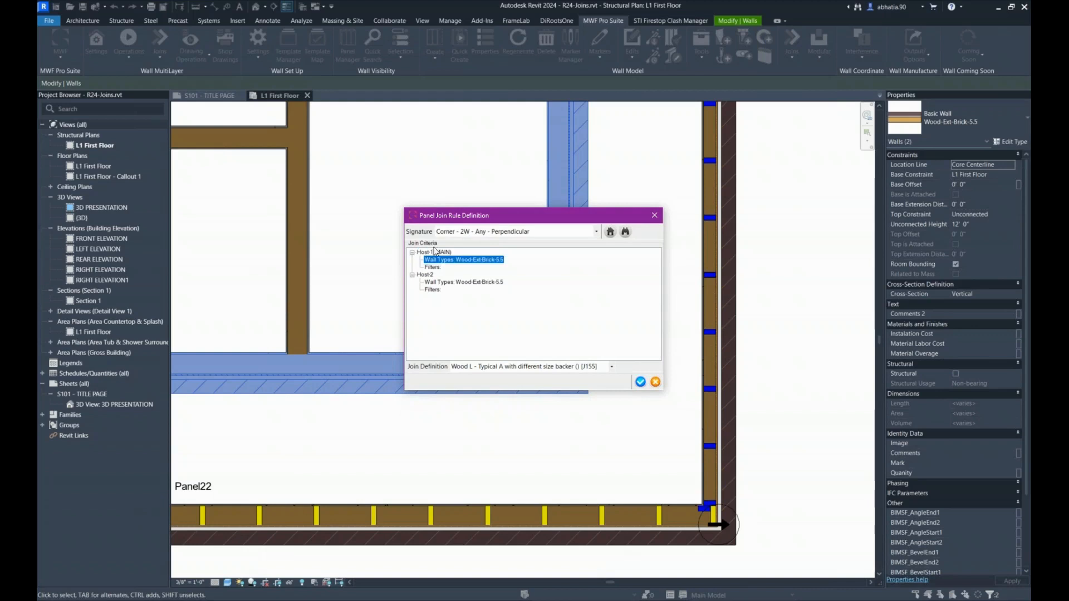
{"action": "left_click", "coordinate": [425, 253]}
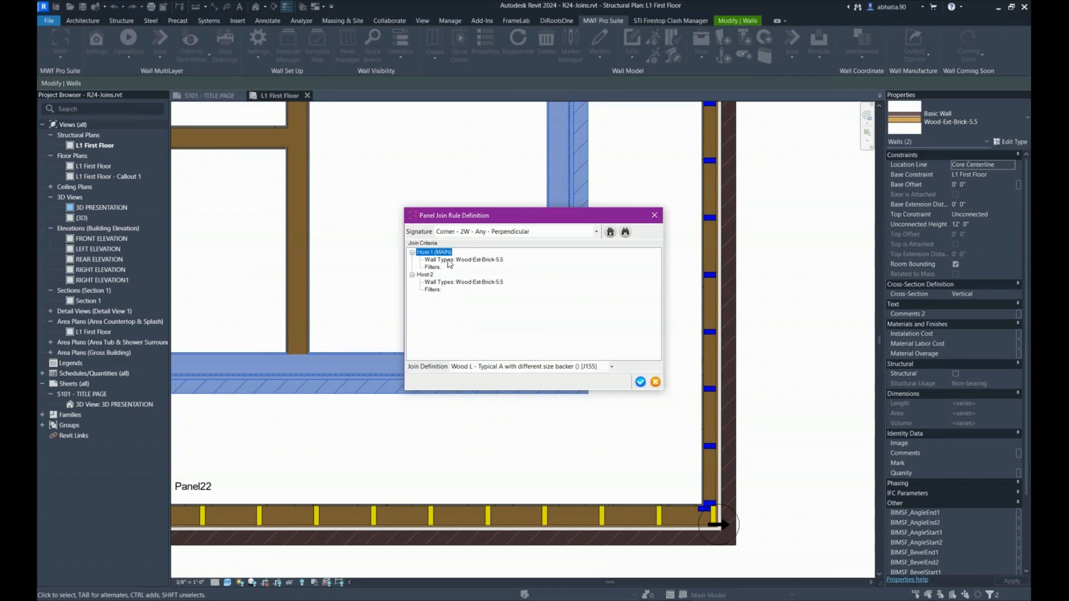
{"action": "left_click", "coordinate": [609, 232]}
{"action": "scroll", "coordinate": [479, 319], "scroll_direction": "up", "scroll_amount": 2}
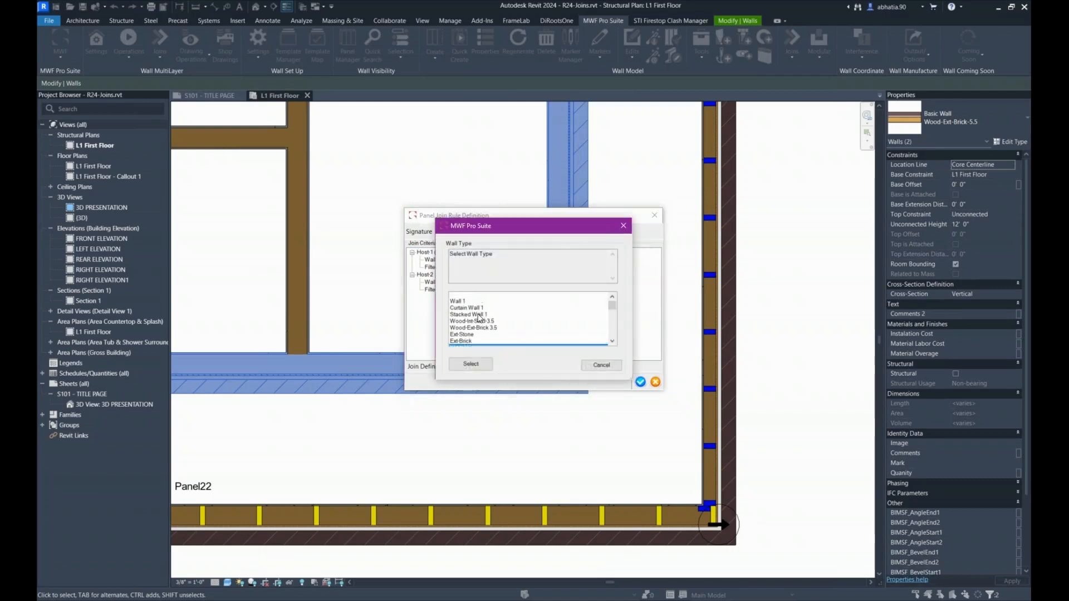
{"action": "left_click", "coordinate": [466, 297]}
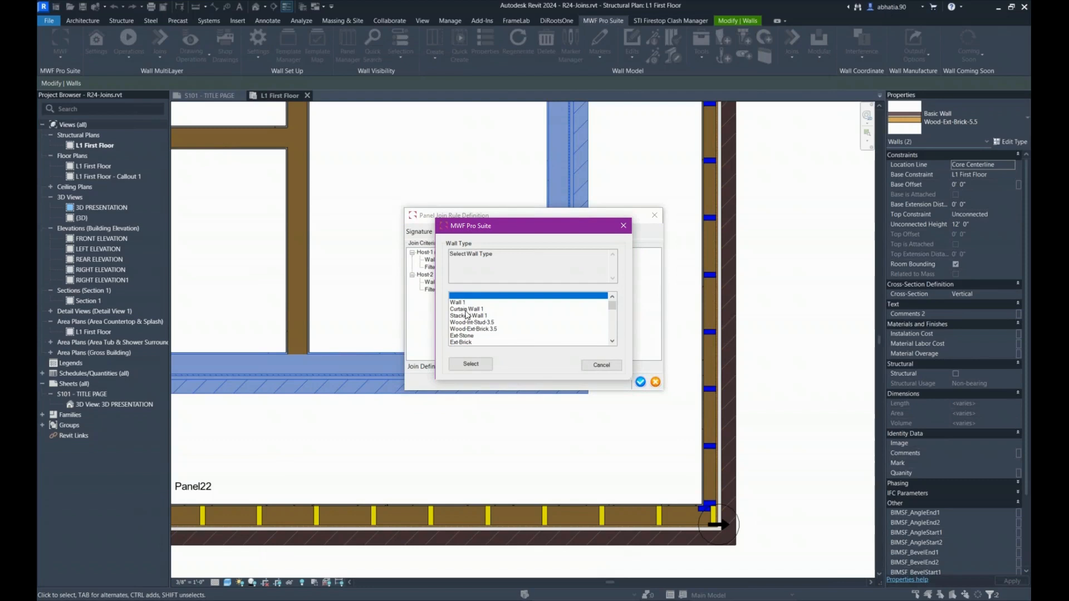
{"action": "scroll", "coordinate": [468, 315], "scroll_direction": "down", "scroll_amount": 2}
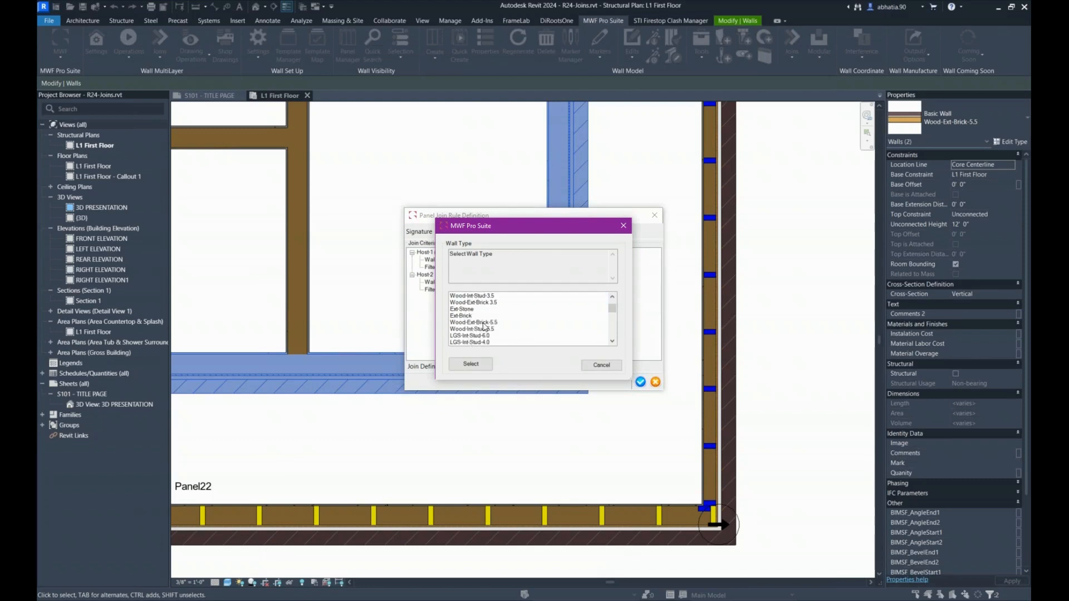
{"action": "scroll", "coordinate": [486, 332], "scroll_direction": "down", "scroll_amount": 2}
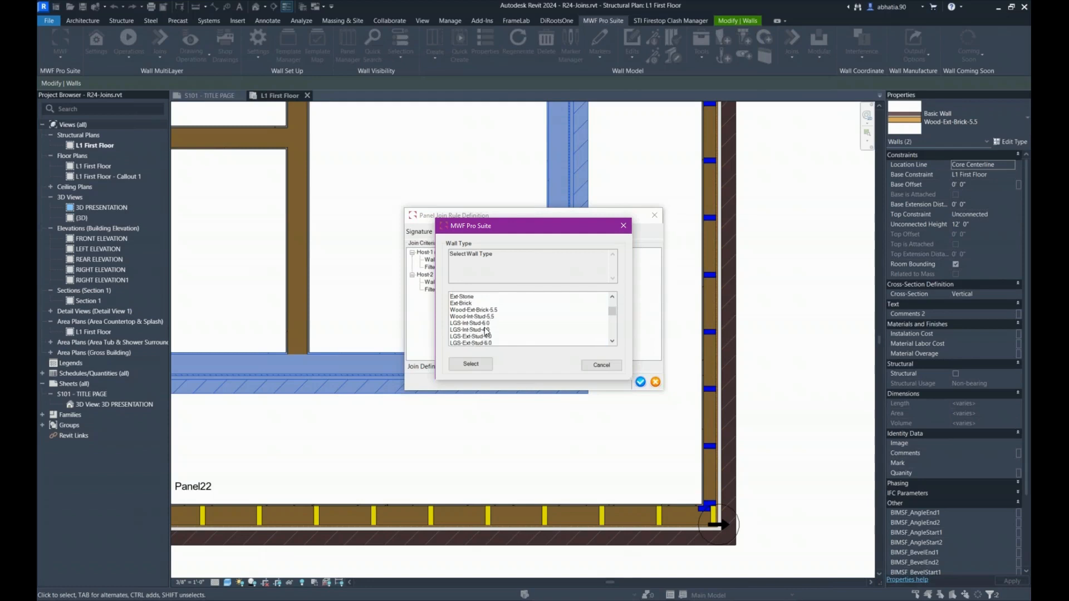
{"action": "left_click", "coordinate": [477, 310]}
{"action": "mouse_move", "coordinate": [476, 310]}
{"action": "left_mouse_down"}
{"action": "mouse_move", "coordinate": [473, 348]}
{"action": "mouse_move", "coordinate": [483, 288]}
{"action": "mouse_move", "coordinate": [474, 352]}
{"action": "mouse_move", "coordinate": [473, 292]}
{"action": "mouse_move", "coordinate": [469, 349]}
{"action": "mouse_move", "coordinate": [476, 299]}
{"action": "mouse_move", "coordinate": [473, 329]}
{"action": "left_mouse_up"}
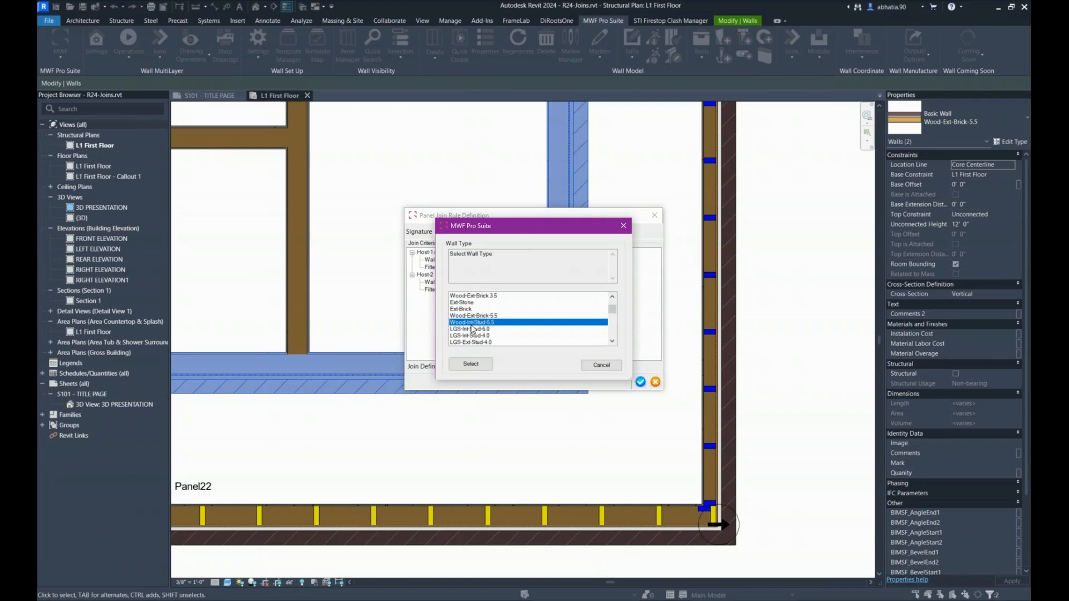
{"action": "scroll", "coordinate": [456, 307], "scroll_direction": "up", "scroll_amount": 5}
{"action": "left_click", "coordinate": [458, 296]}
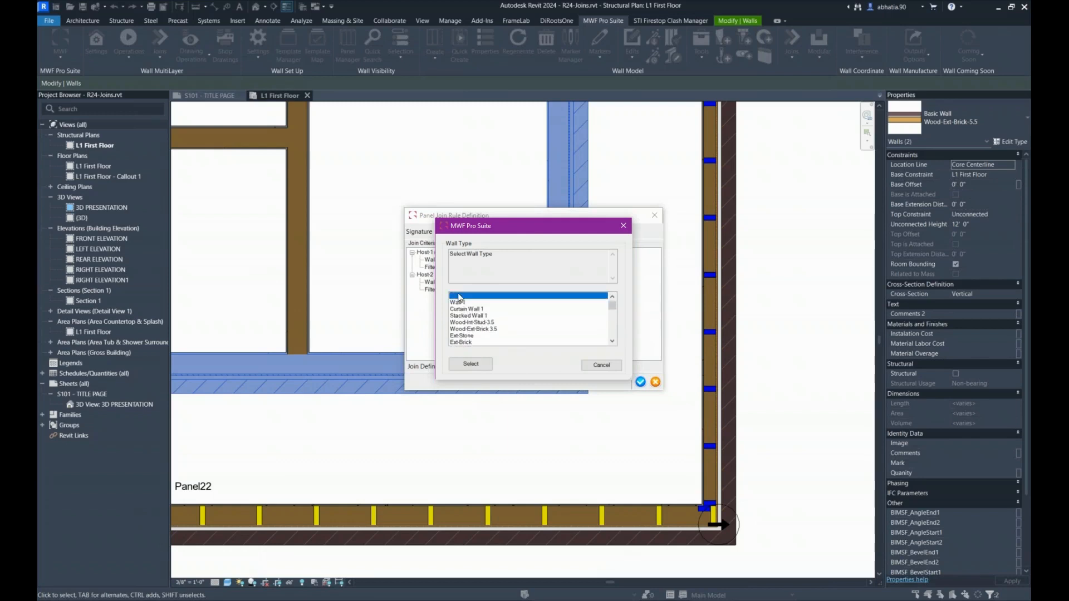
{"action": "left_click", "coordinate": [468, 365]}
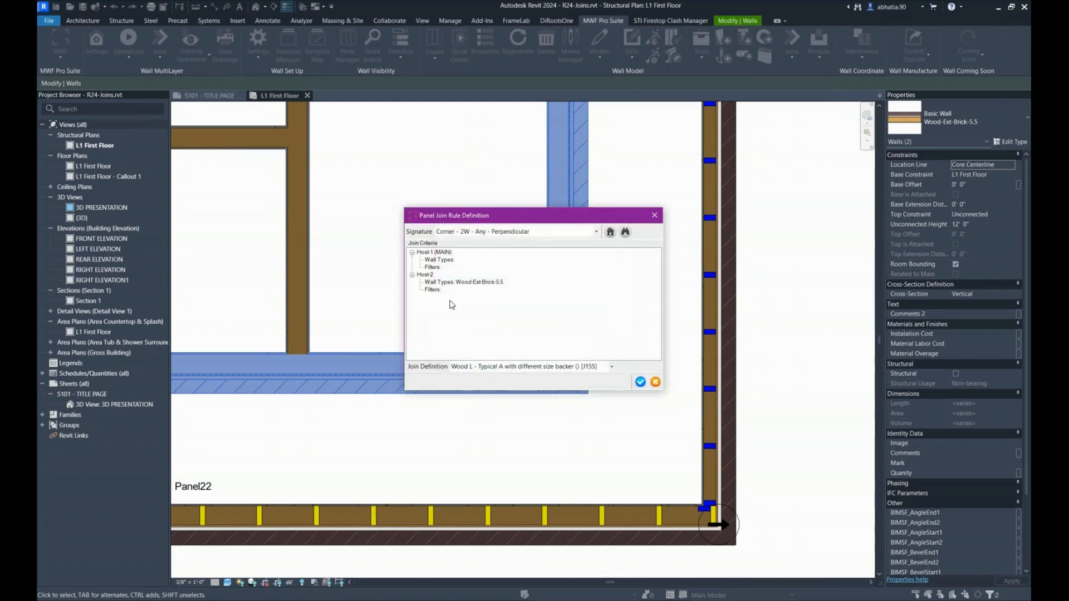
Set the wall type of Host-2 to the blank entry and save the corner join rule.
{"action": "left_click", "coordinate": [425, 274]}
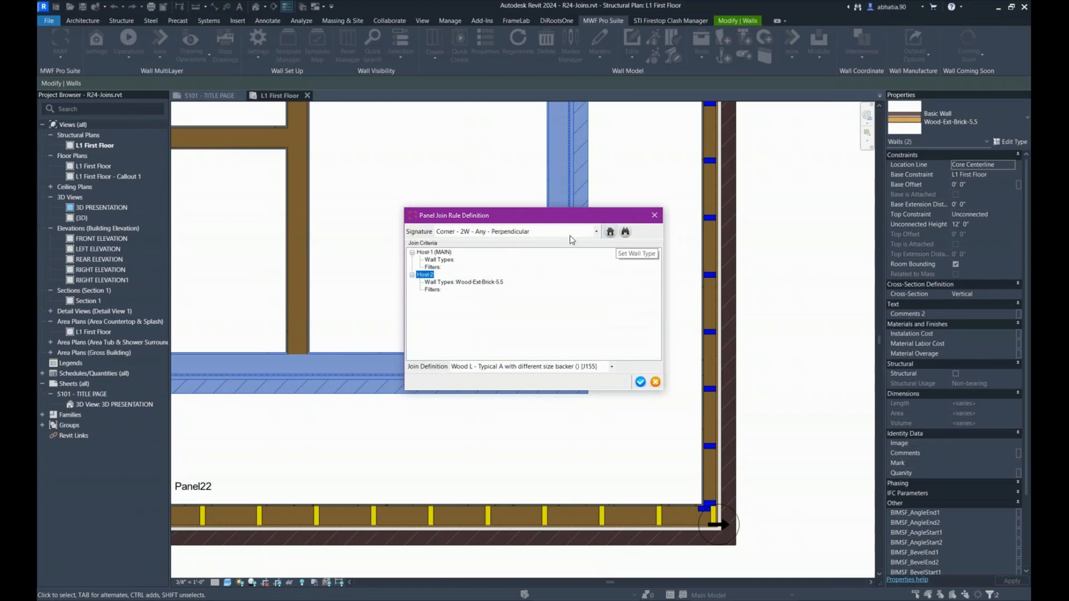
{"action": "left_click", "coordinate": [610, 232]}
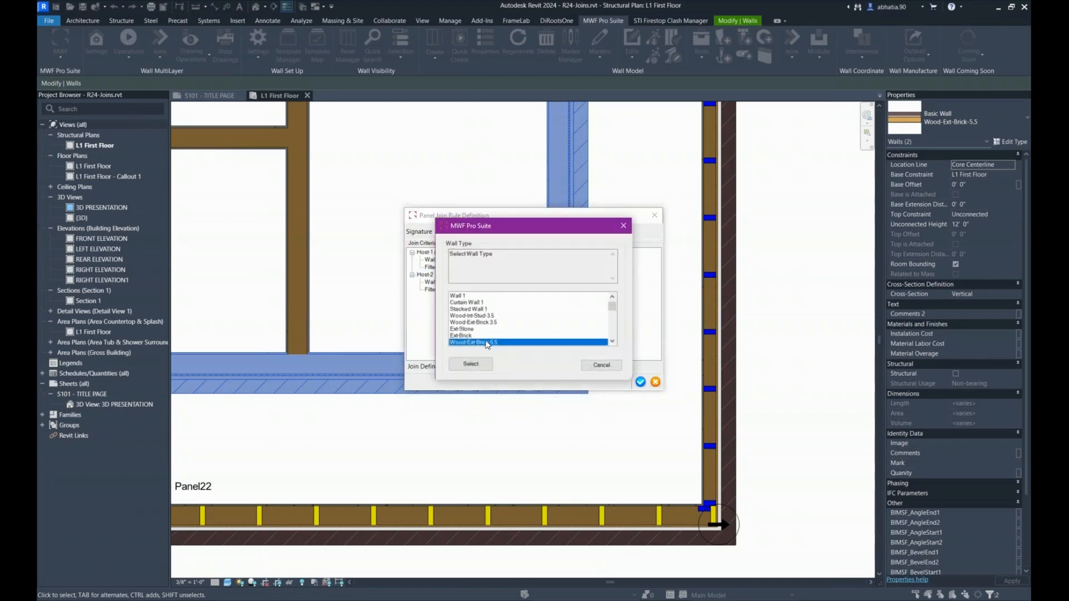
{"action": "scroll", "coordinate": [480, 308], "scroll_direction": "up", "scroll_amount": 1}
{"action": "left_click", "coordinate": [456, 295]}
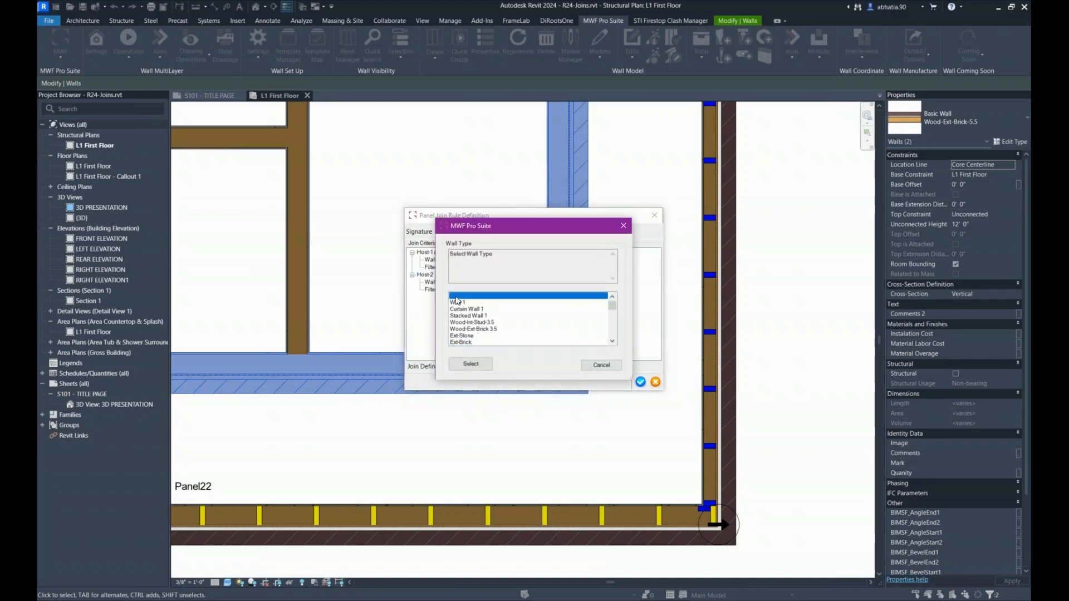
{"action": "left_click", "coordinate": [470, 364]}
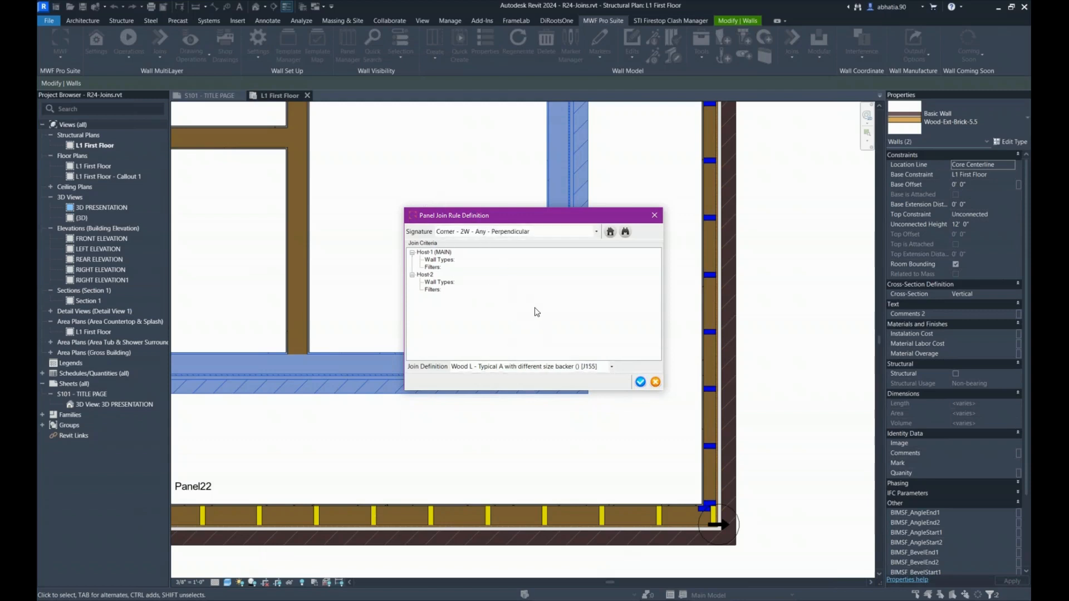
{"action": "left_click", "coordinate": [640, 382]}
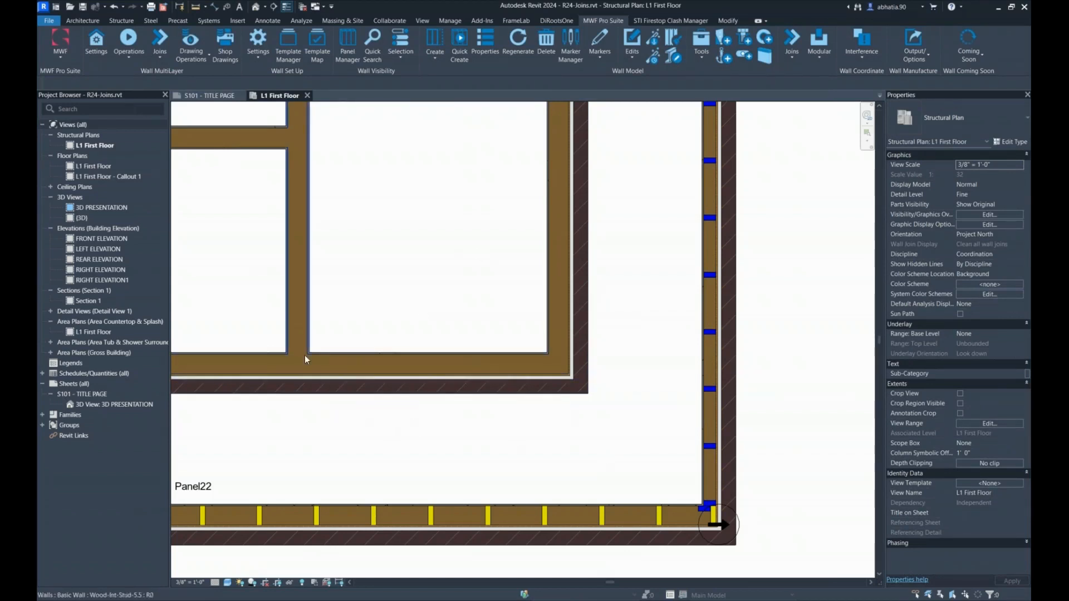
Start an auto join rule from the Wood-Int-Stud-5.5 wall and the Wood-Ext-Brick-5.5 wall it meets in a T-intersection.
{"action": "middle_click_drag", "start_coordinate": [330, 333], "coordinate": [501, 362]}
{"action": "left_click_drag", "start_coordinate": [515, 362], "coordinate": [434, 439]}
{"action": "left_click", "coordinate": [493, 315]}
{"action": "left_click", "coordinate": [469, 314]}
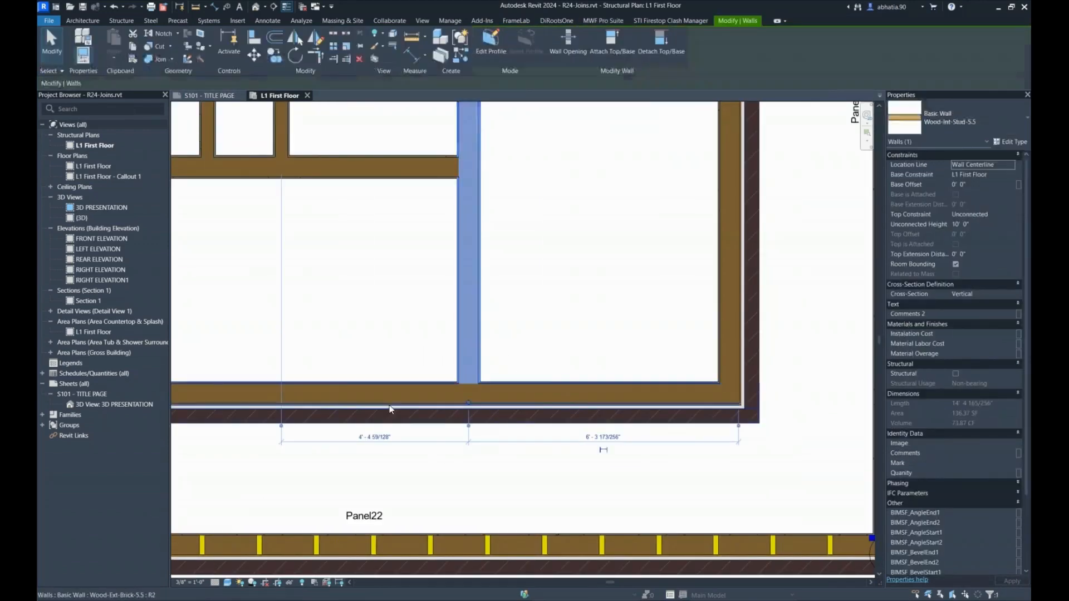
{"action": "left_click", "coordinate": [288, 381]}
{"action": "left_click", "coordinate": [468, 290]}
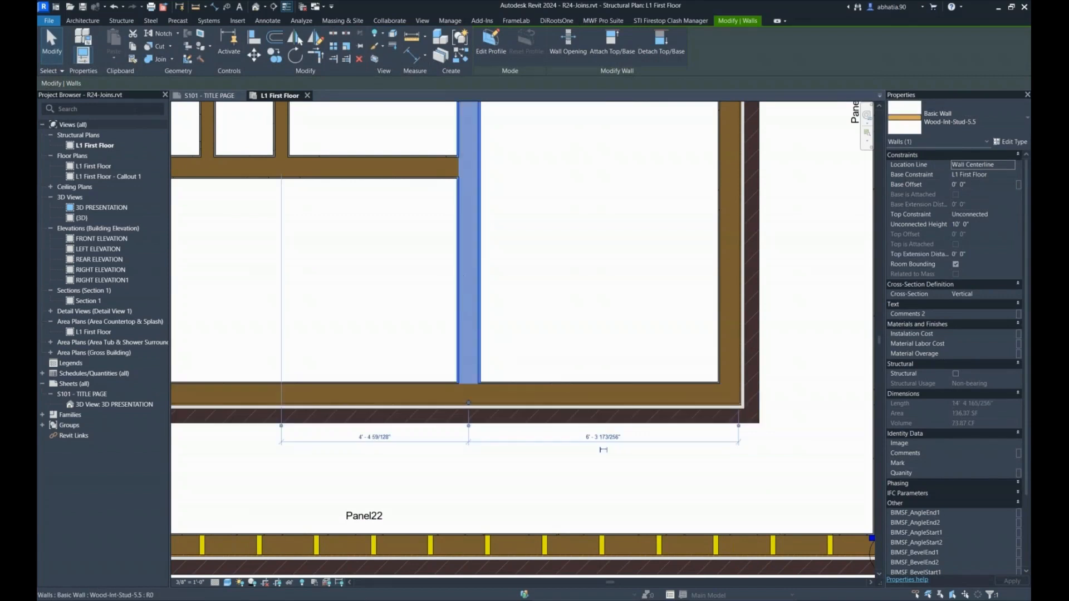
{"action": "left_click", "coordinate": [494, 489]}
{"action": "left_click_drag", "start_coordinate": [509, 490], "coordinate": [353, 299]}
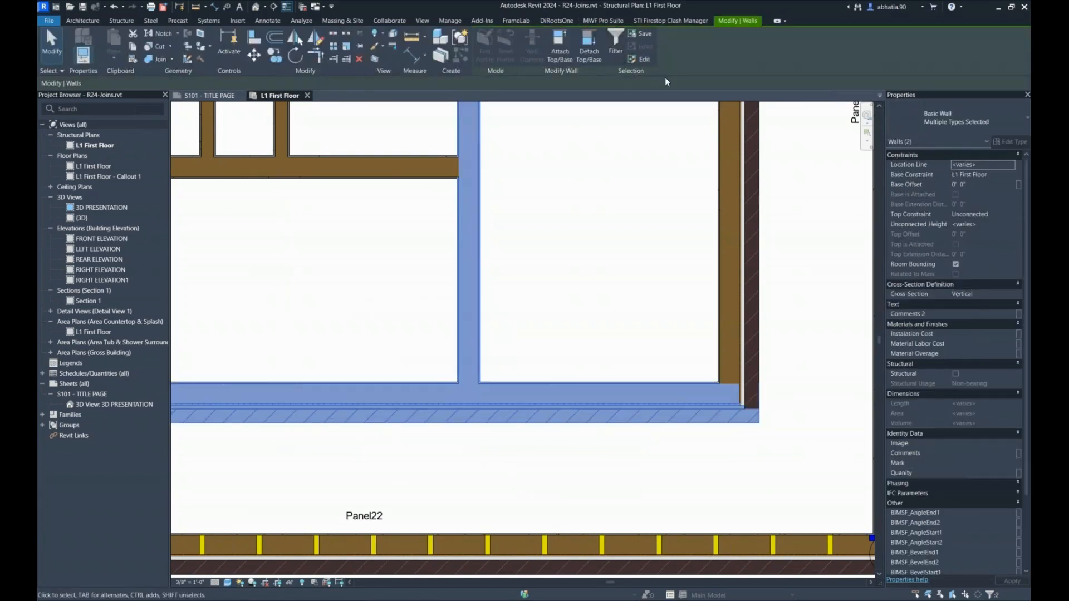
{"action": "left_click", "coordinate": [619, 20]}
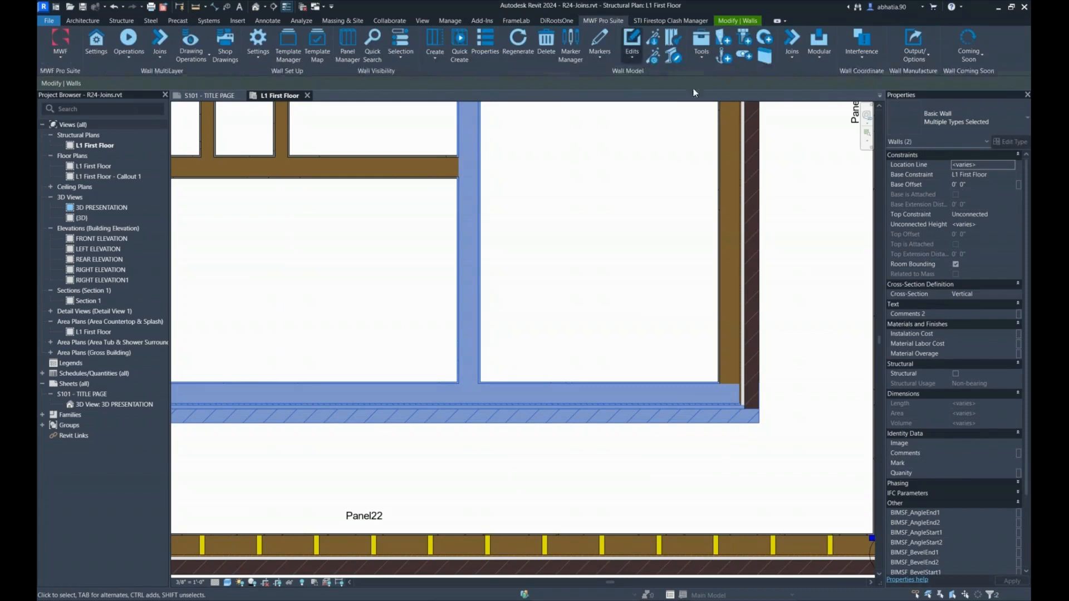
{"action": "left_click", "coordinate": [790, 56]}
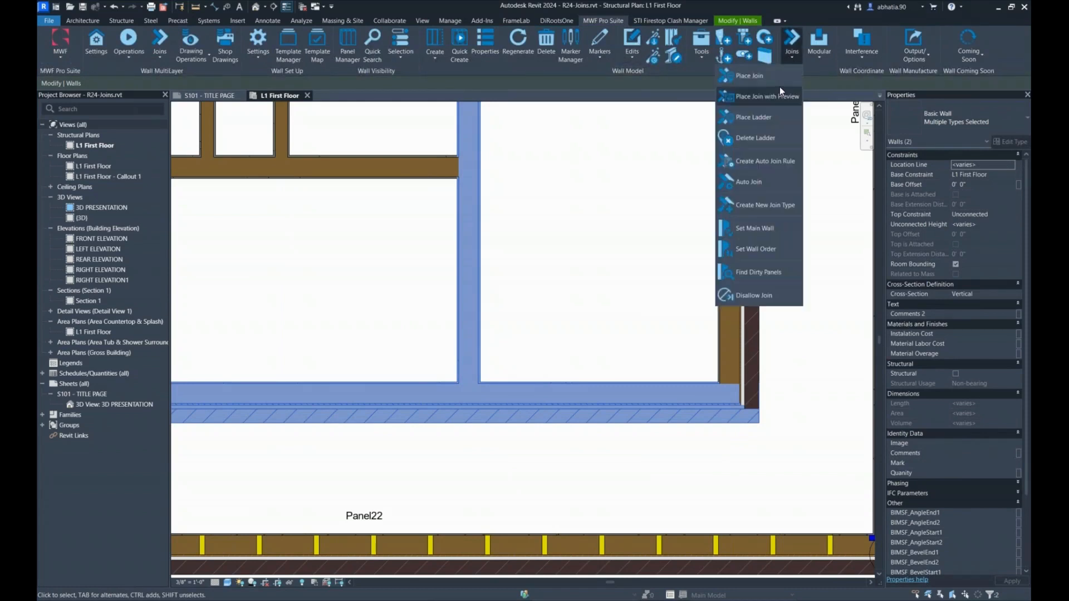
{"action": "left_click", "coordinate": [767, 159]}
Compare the T-intersection join definitions, choose Wood T - Typical Different Thickness, and add the rule to the SSS-Panels Auto Join ruleset.
{"action": "left_click", "coordinate": [373, 214]}
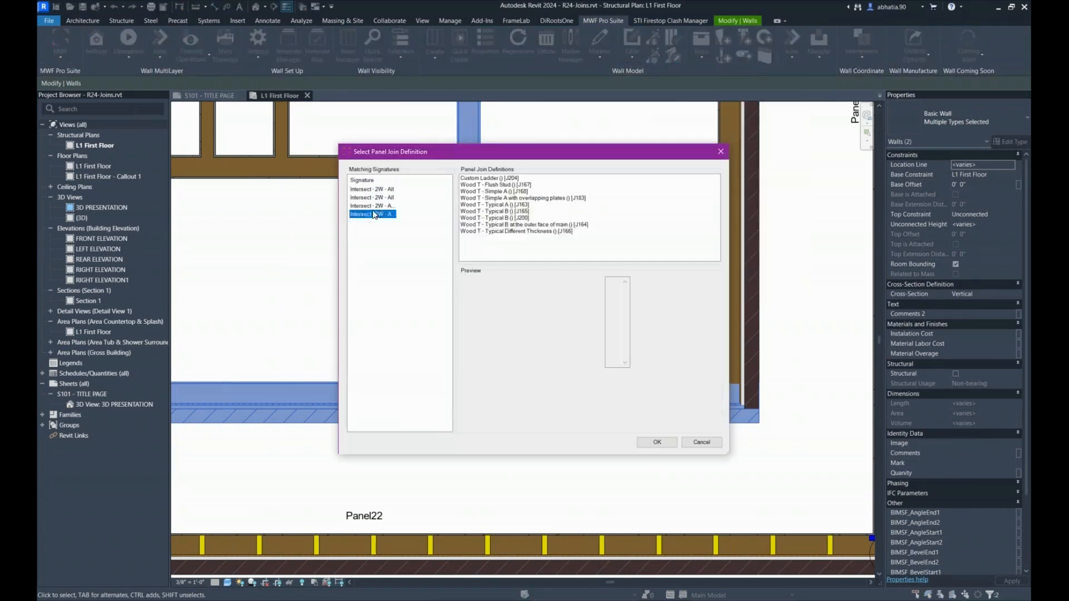
{"action": "left_click", "coordinate": [482, 192]}
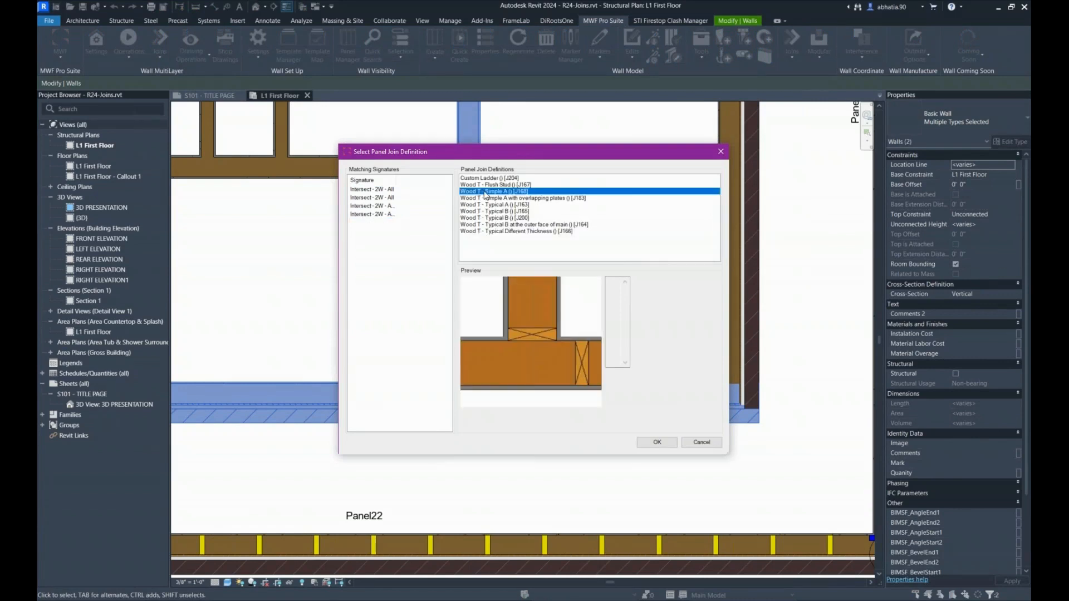
{"action": "left_click", "coordinate": [485, 198]}
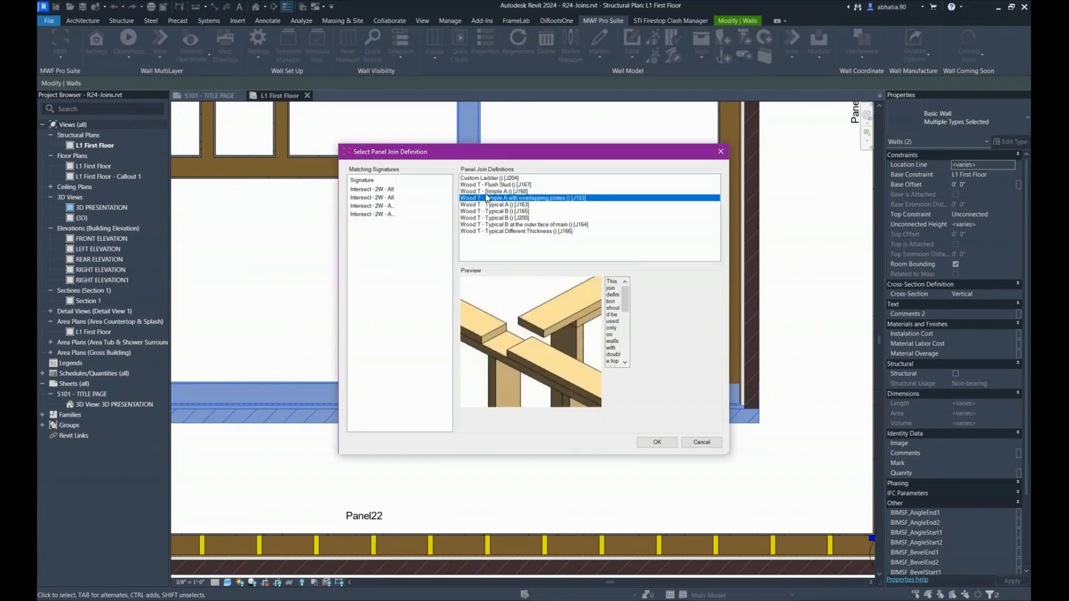
{"action": "left_click", "coordinate": [486, 192]}
{"action": "left_click", "coordinate": [483, 205]}
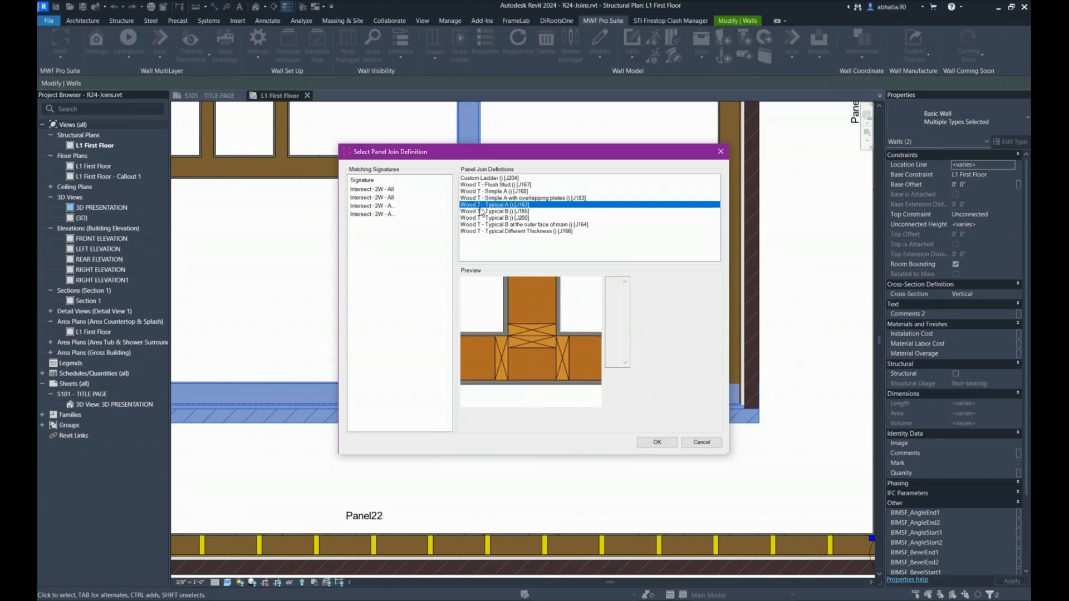
{"action": "left_click", "coordinate": [481, 212]}
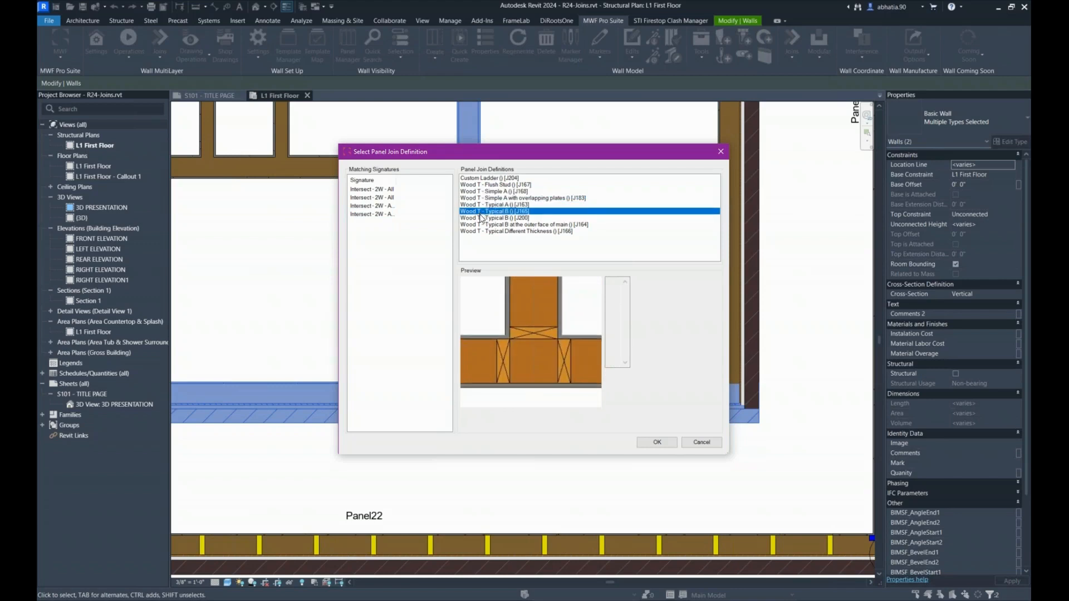
{"action": "left_click", "coordinate": [482, 218]}
{"action": "left_click", "coordinate": [481, 225]}
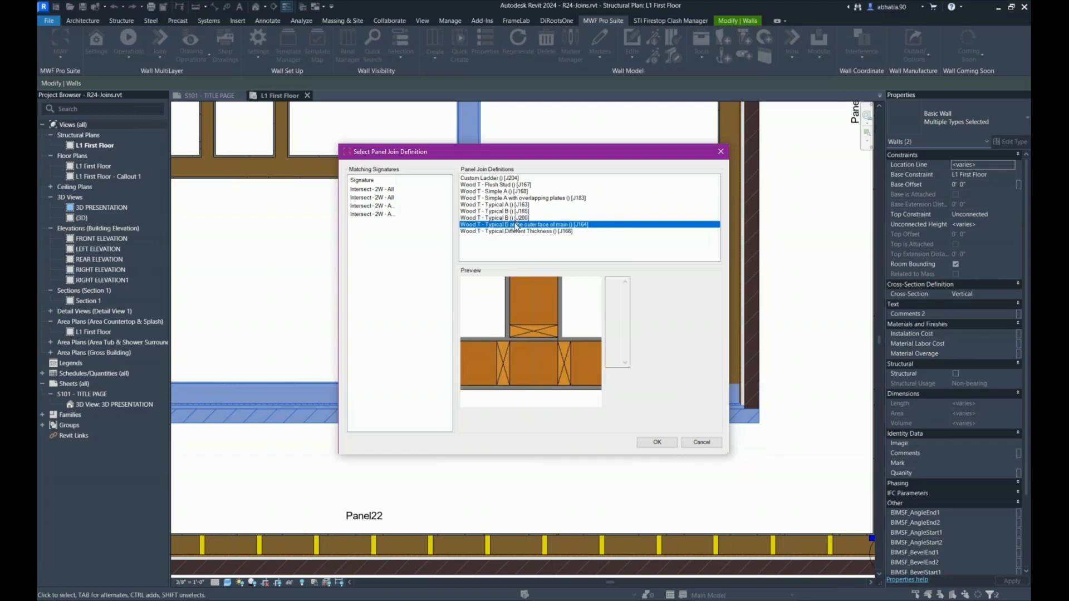
{"action": "left_click", "coordinate": [558, 231]}
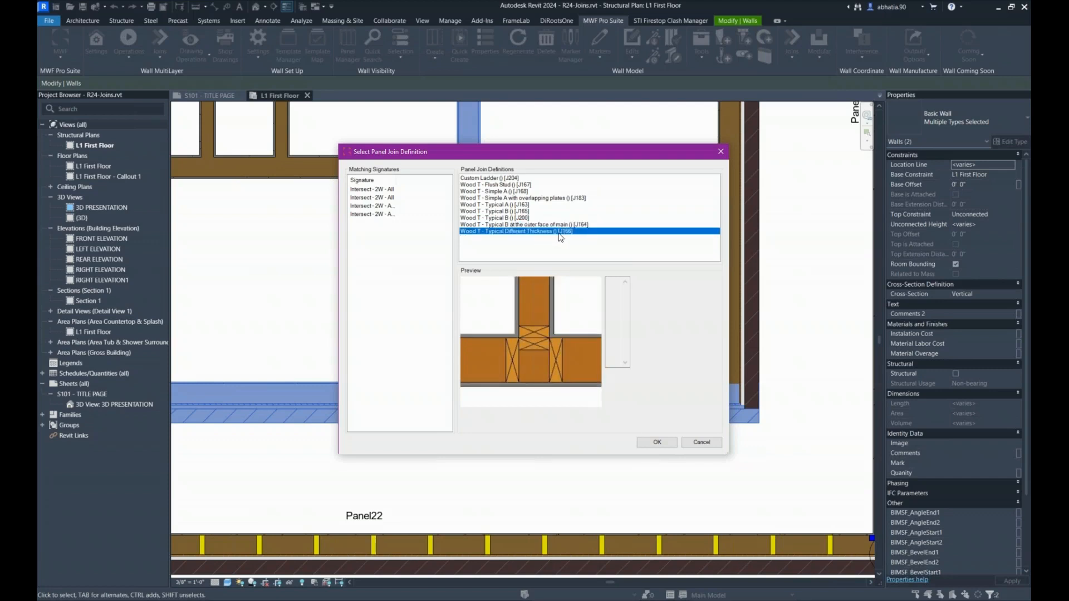
{"action": "left_click", "coordinate": [658, 442]}
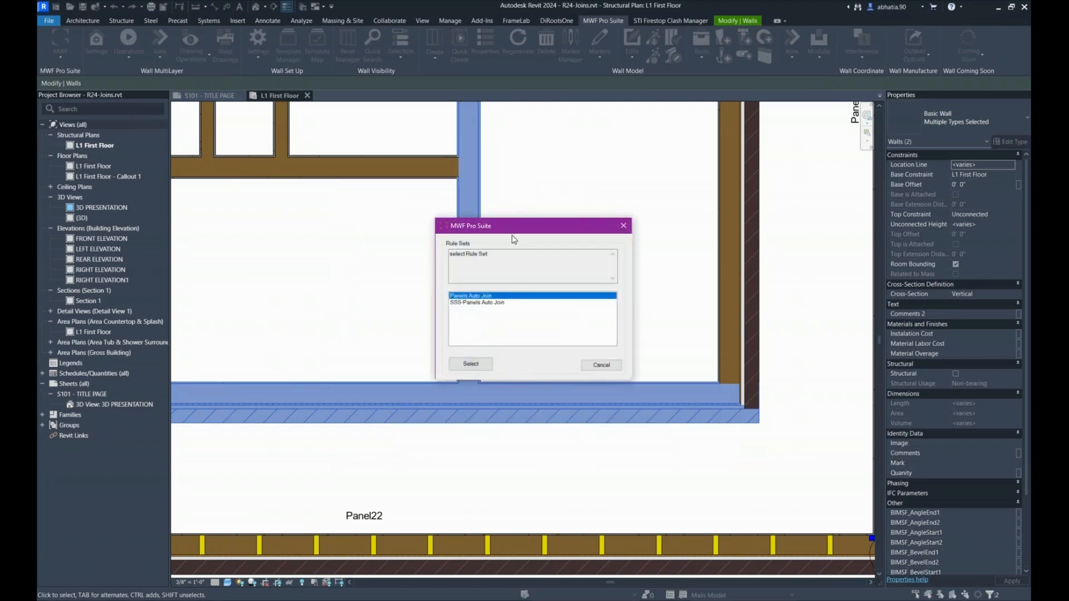
{"action": "left_click", "coordinate": [491, 302]}
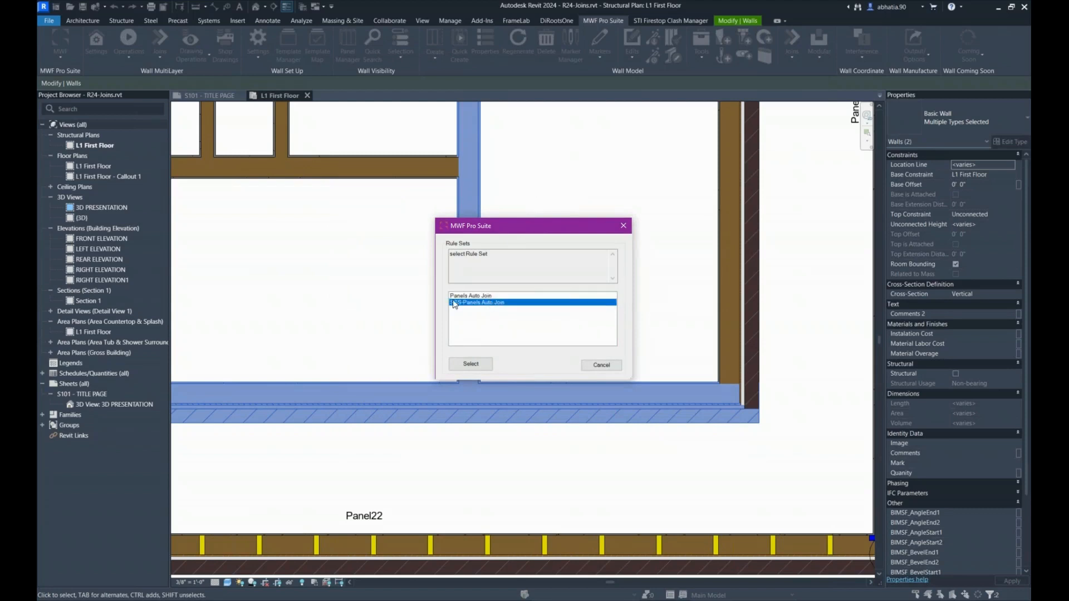
{"action": "left_click", "coordinate": [470, 365]}
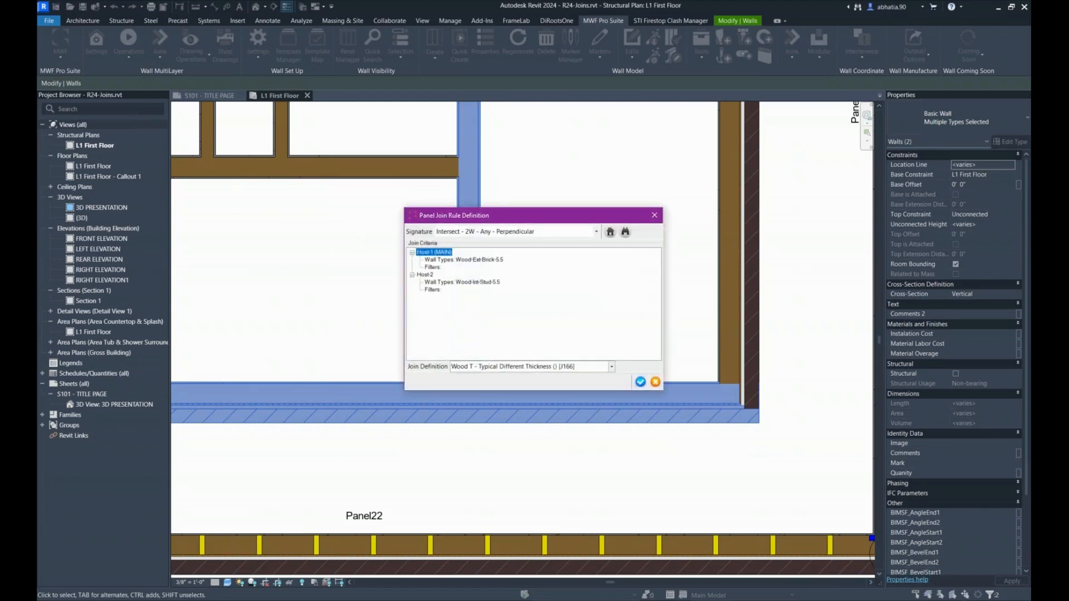
Set the wall types of Host-1 (MAIN) and Host-2 to the blank entry and save the perpendicular intersection rule.
{"action": "left_click", "coordinate": [610, 231]}
{"action": "left_click", "coordinate": [466, 296]}
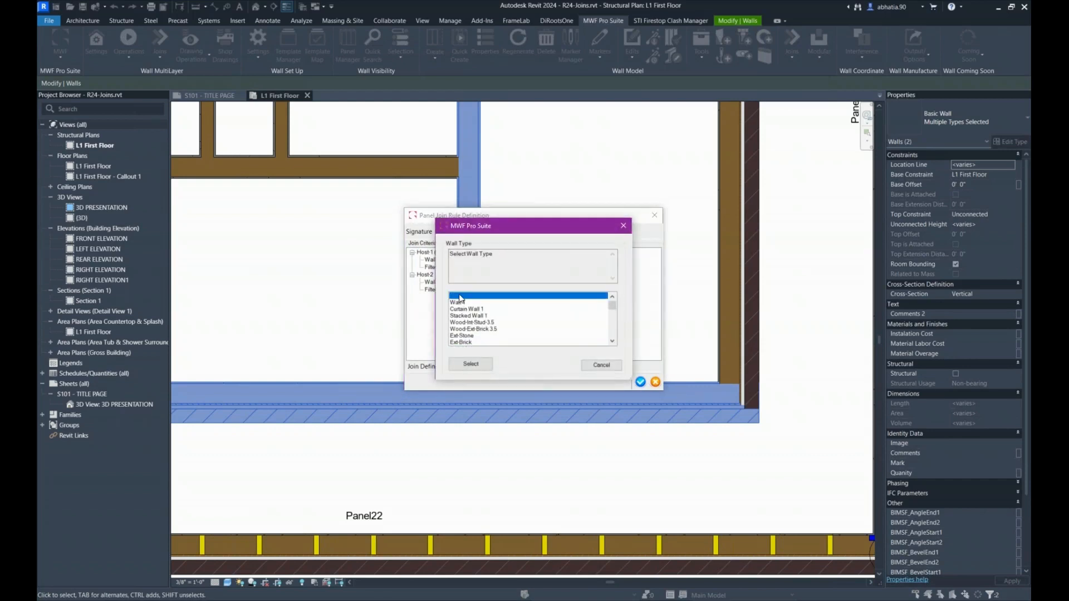
{"action": "left_click", "coordinate": [463, 366]}
{"action": "left_click", "coordinate": [610, 231]}
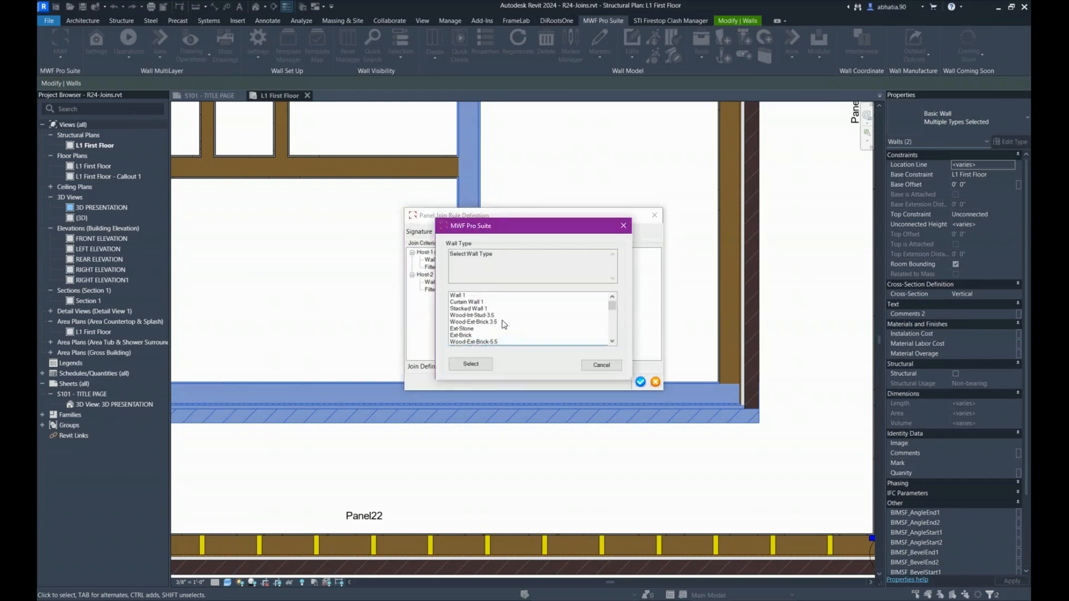
{"action": "left_click", "coordinate": [452, 303]}
{"action": "left_click", "coordinate": [456, 296]}
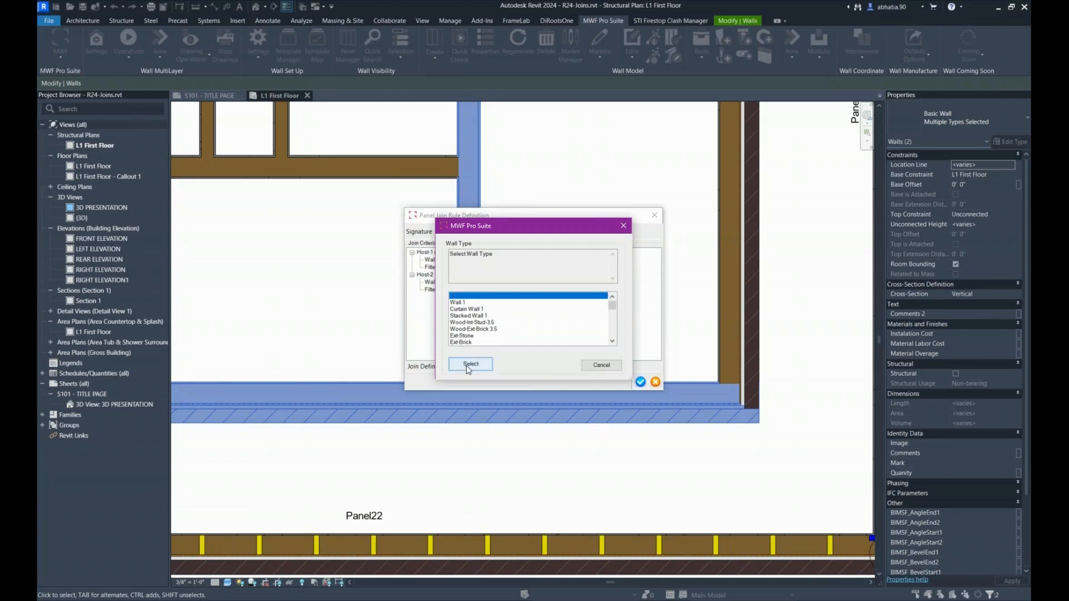
{"action": "left_click", "coordinate": [467, 362]}
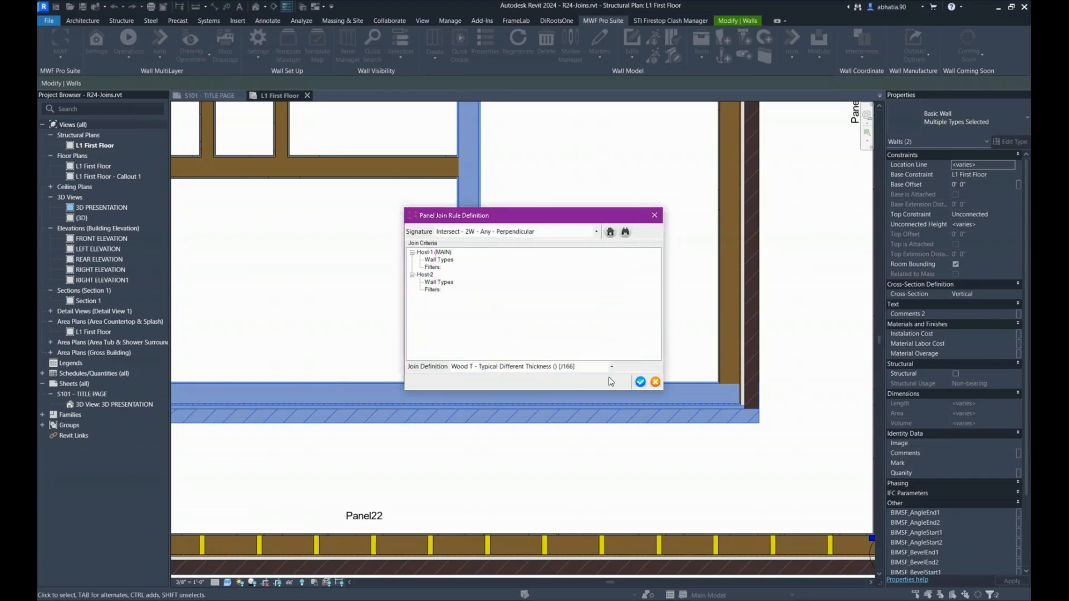
{"action": "left_click", "coordinate": [640, 381]}
Examine the angled interior stud wall, where it meets the long vertical wall, and the short horizontal wall at its other end.
{"action": "scroll", "coordinate": [352, 257], "scroll_direction": "down", "scroll_amount": 1}
{"action": "middle_click_drag", "start_coordinate": [361, 261], "coordinate": [401, 329]}
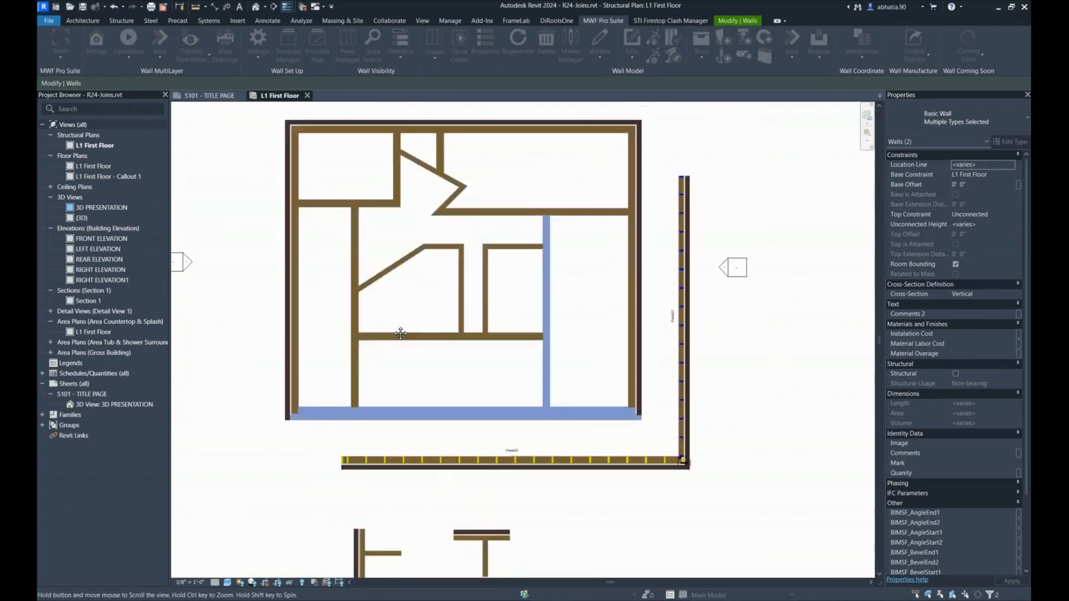
{"action": "scroll", "coordinate": [402, 277], "scroll_direction": "up", "scroll_amount": 4}
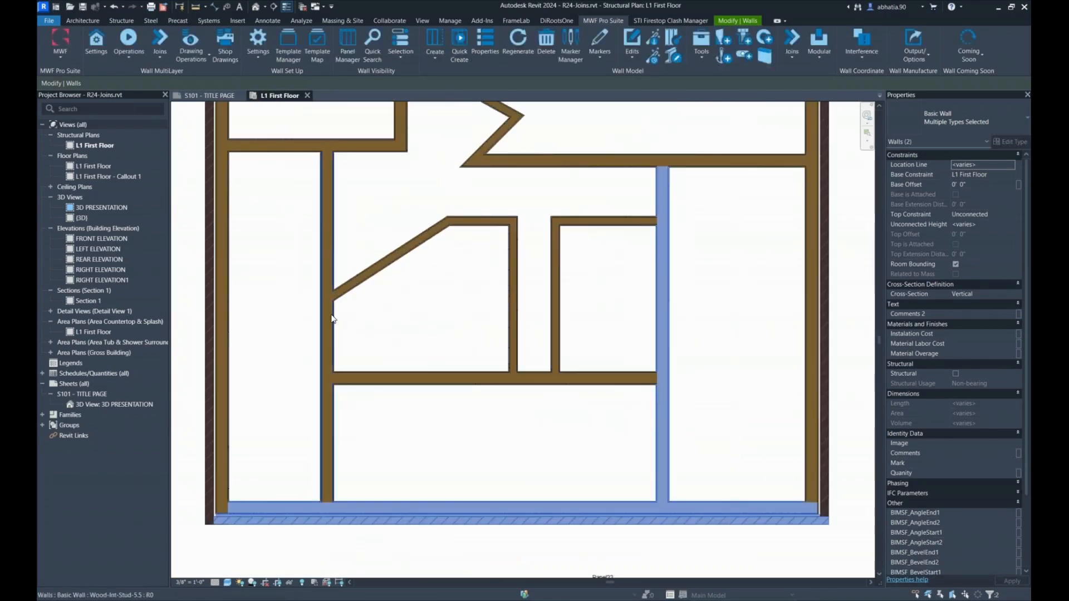
{"action": "scroll", "coordinate": [327, 277], "scroll_direction": "up", "scroll_amount": 3}
{"action": "left_click", "coordinate": [319, 279]}
{"action": "left_click", "coordinate": [372, 269]}
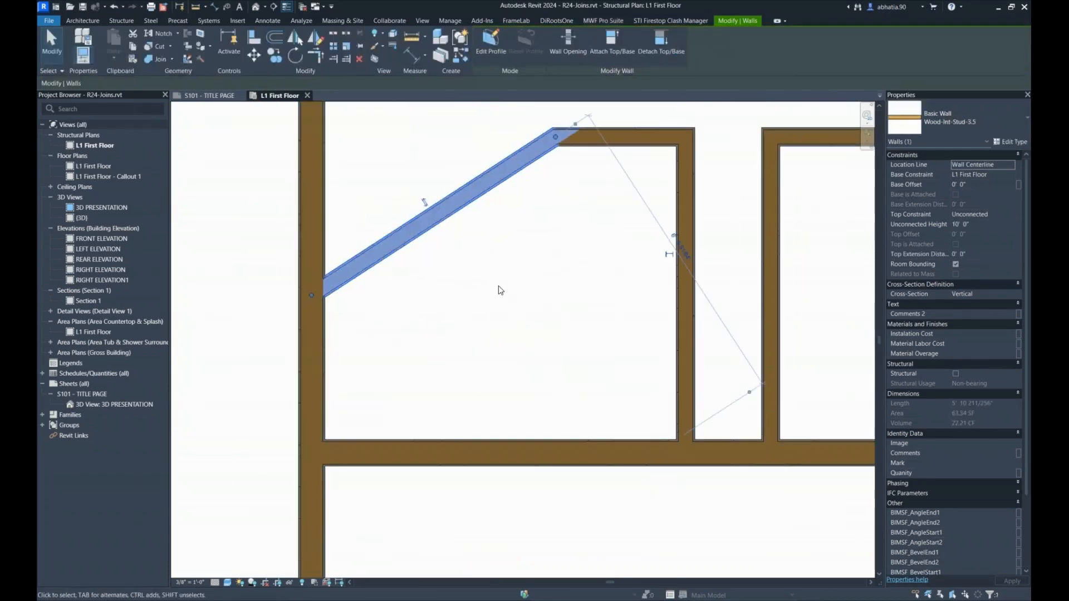
{"action": "left_click", "coordinate": [560, 233]}
{"action": "middle_click_drag", "start_coordinate": [561, 233], "coordinate": [516, 348]}
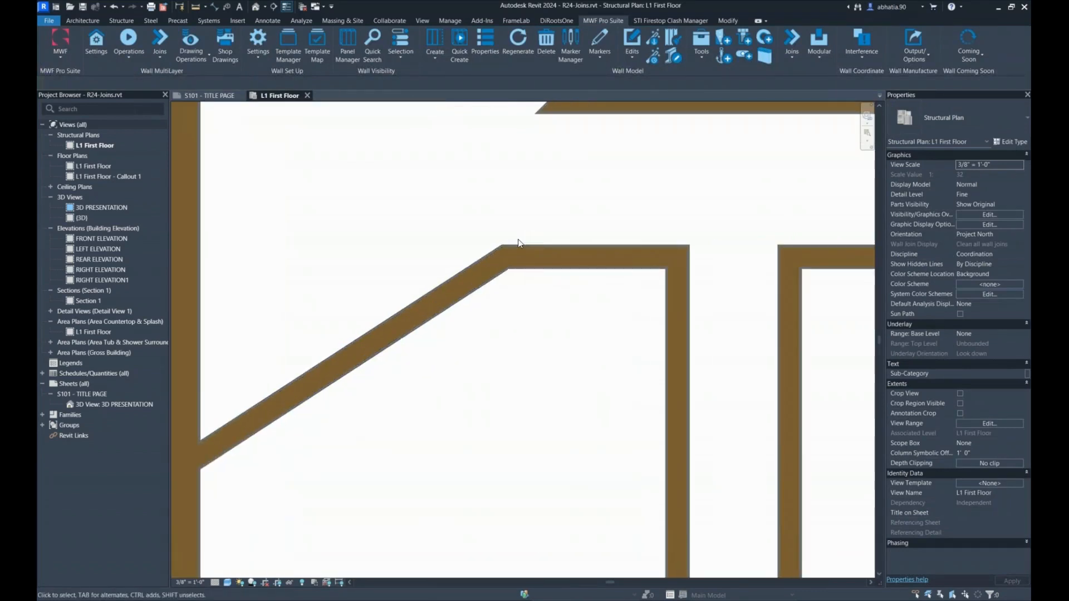
{"action": "left_click", "coordinate": [546, 251]}
{"action": "scroll", "coordinate": [529, 362], "scroll_direction": "down", "scroll_amount": 2}
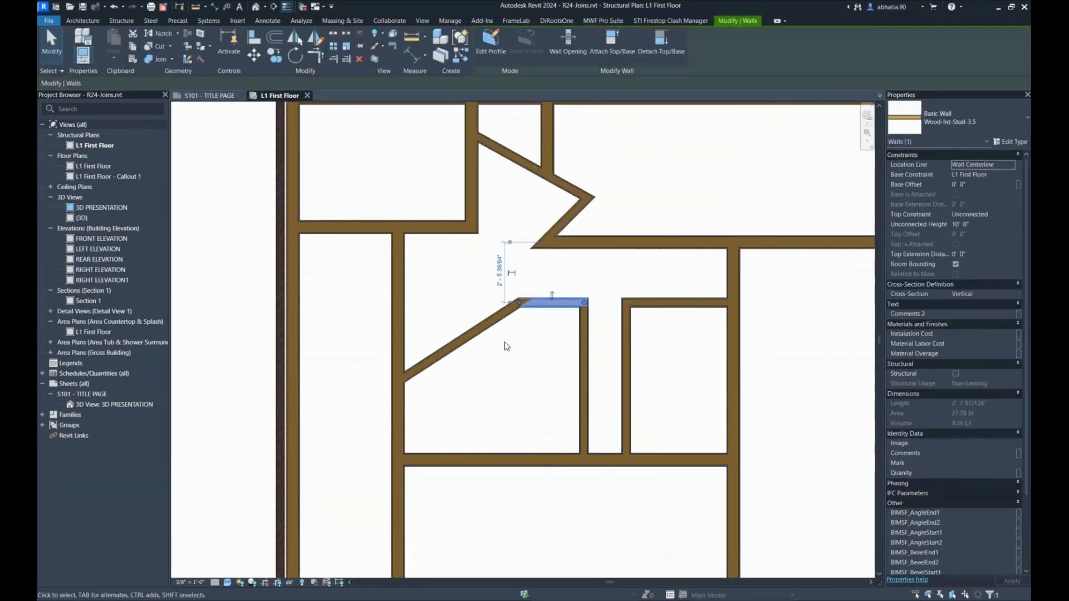
{"action": "scroll", "coordinate": [489, 326], "scroll_direction": "up", "scroll_amount": 3}
{"action": "left_click", "coordinate": [522, 364]}
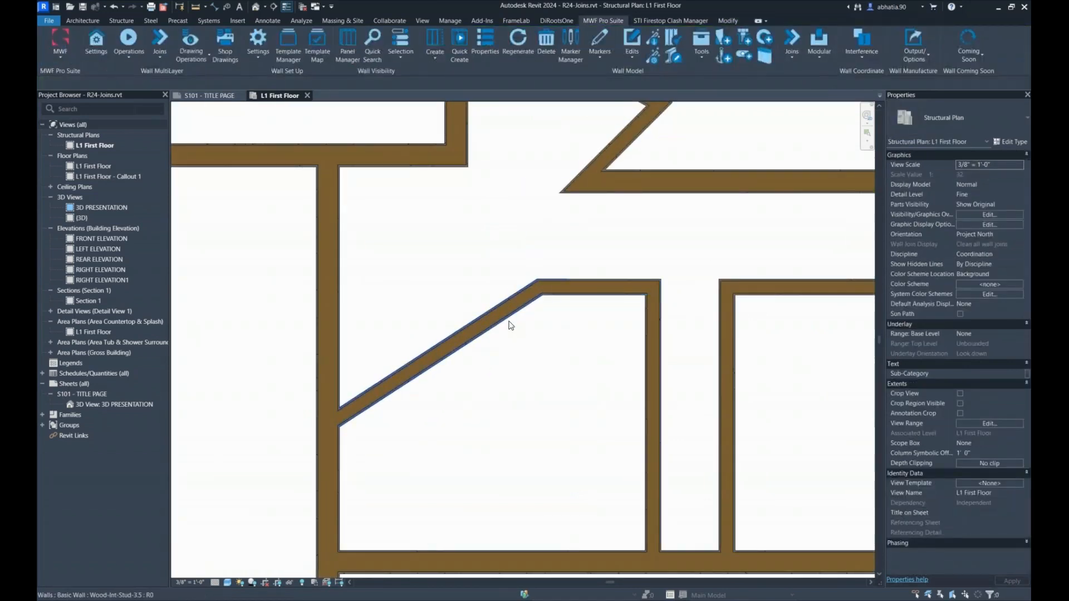
Create an auto join rule from the angled interior wall and the adjoining horizontal wall using Wood L - Typical A at convex in SSS-Panels Auto Join.
{"action": "left_click_drag", "start_coordinate": [562, 243], "coordinate": [501, 326]}
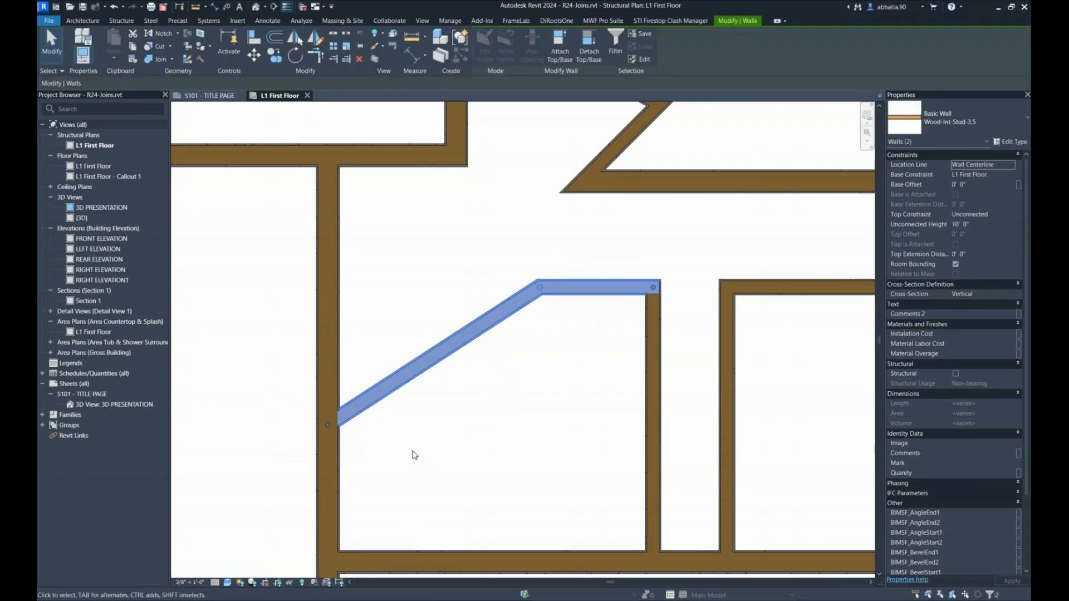
{"action": "left_click_drag", "start_coordinate": [413, 451], "coordinate": [301, 377]}
{"action": "left_click_drag", "start_coordinate": [585, 359], "coordinate": [514, 250]}
{"action": "left_click", "coordinate": [622, 22]}
{"action": "left_click", "coordinate": [793, 50]}
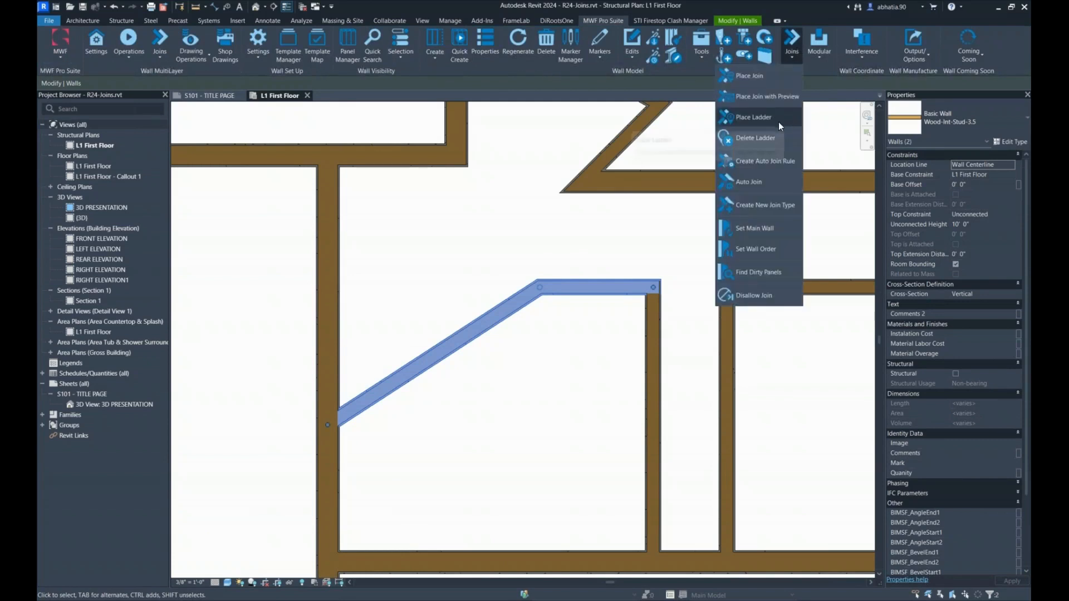
{"action": "left_click", "coordinate": [750, 161]}
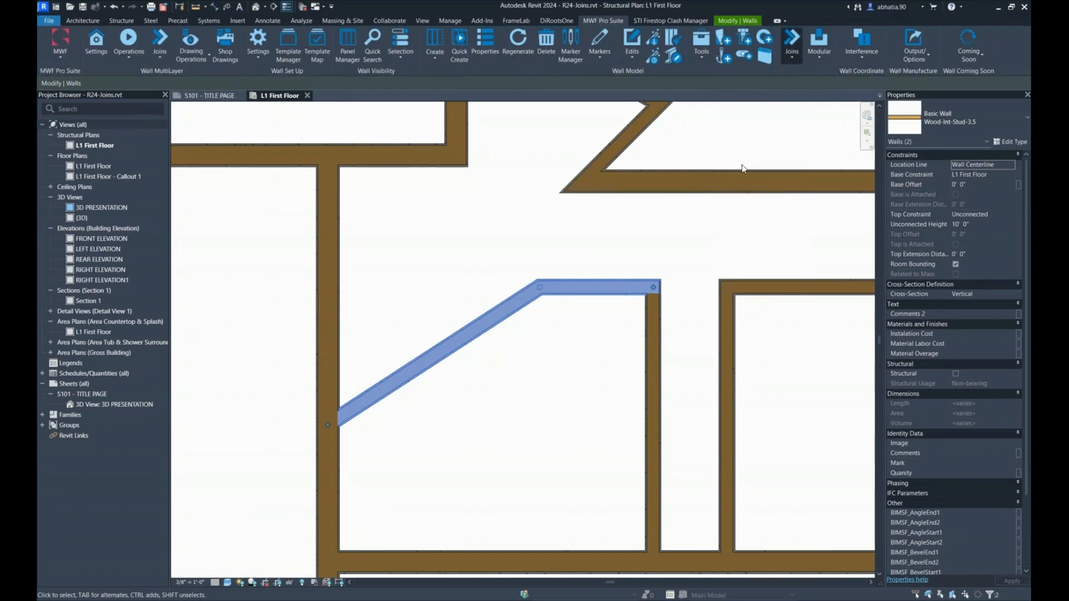
{"action": "left_click_drag", "start_coordinate": [538, 162], "coordinate": [657, 79]}
{"action": "left_click", "coordinate": [485, 123]}
{"action": "left_click", "coordinate": [485, 132]}
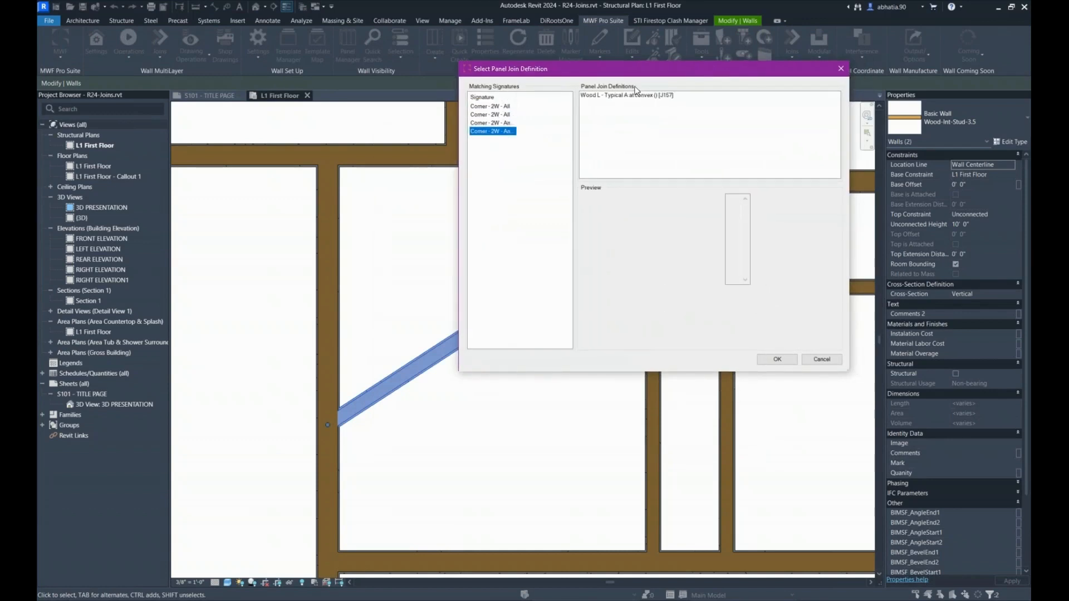
{"action": "left_click", "coordinate": [614, 95]}
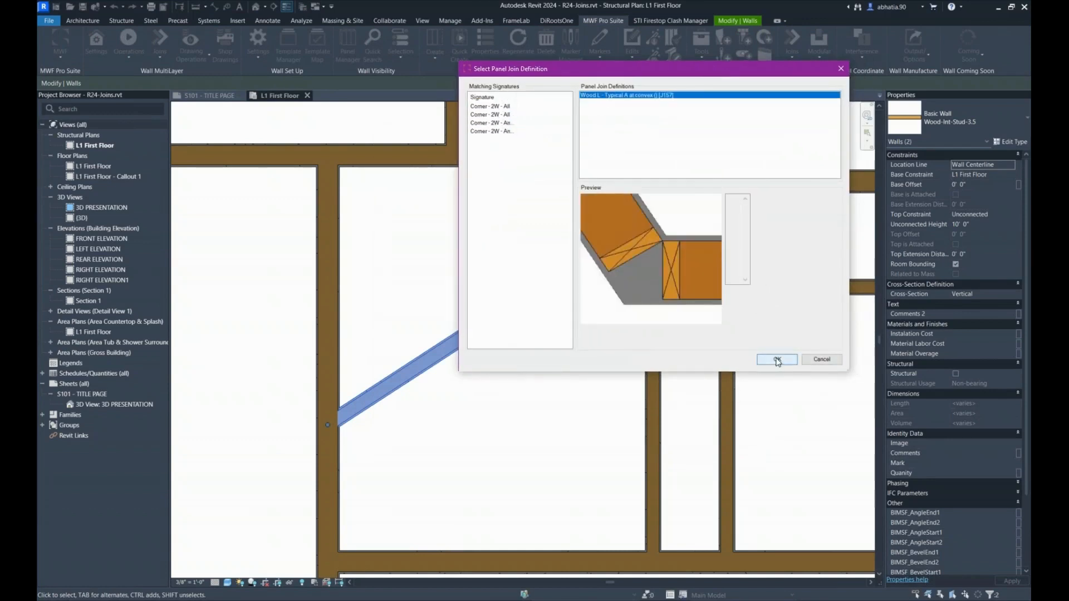
{"action": "left_click", "coordinate": [775, 359]}
{"action": "left_click", "coordinate": [465, 304]}
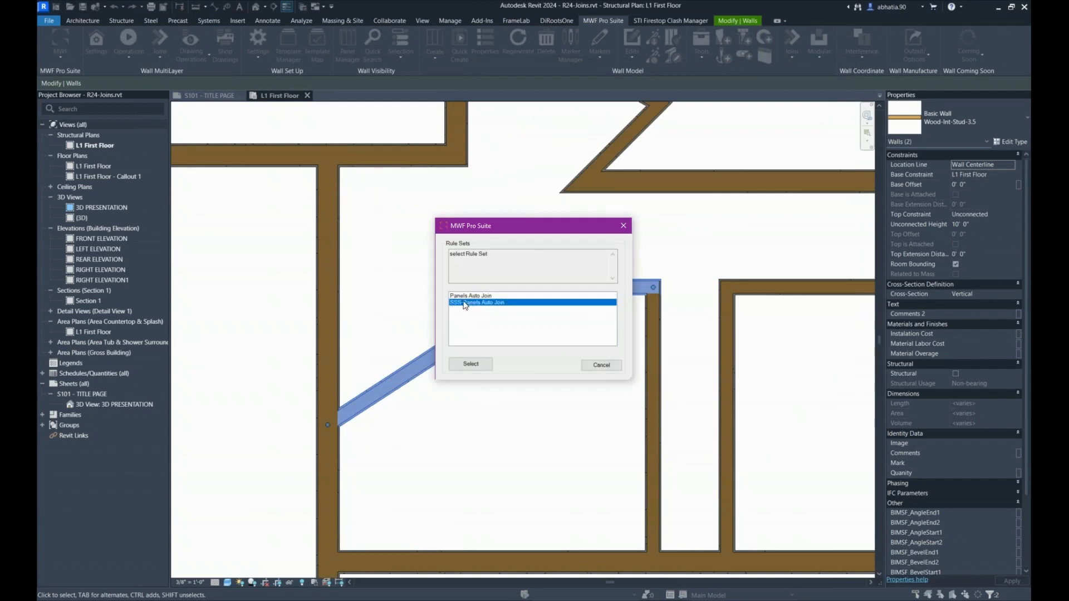
{"action": "left_click", "coordinate": [467, 364]}
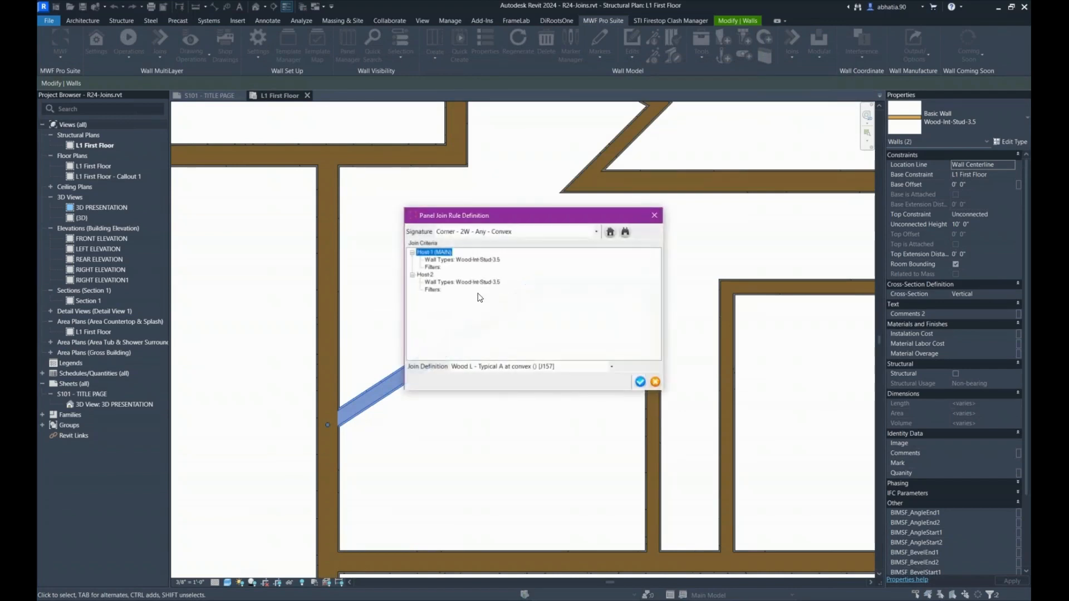
Set the wall types of Host-1 (MAIN) and Host-2 to the blank entry and save the convex corner rule.
{"action": "left_click", "coordinate": [610, 232]}
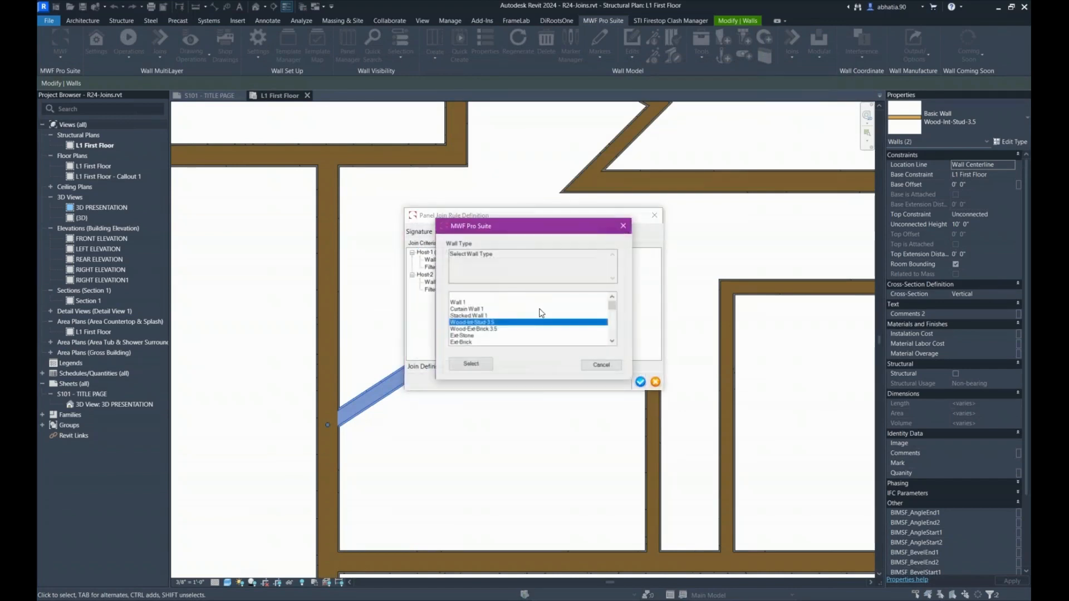
{"action": "left_click", "coordinate": [504, 296]}
{"action": "left_click", "coordinate": [471, 364]}
{"action": "left_click", "coordinate": [424, 274]}
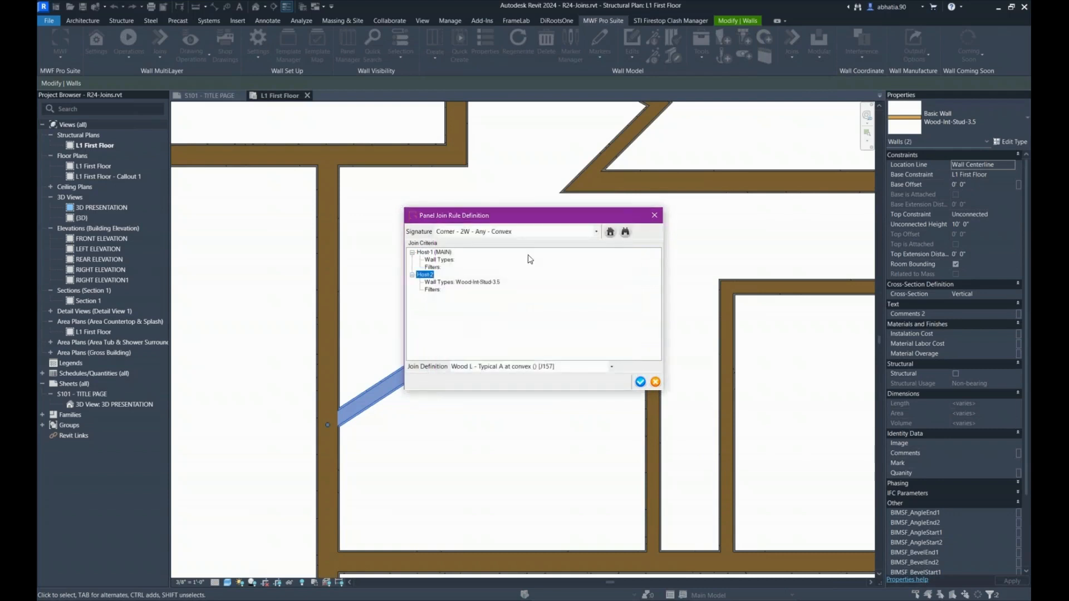
{"action": "left_click", "coordinate": [610, 232]}
{"action": "left_click", "coordinate": [470, 299]}
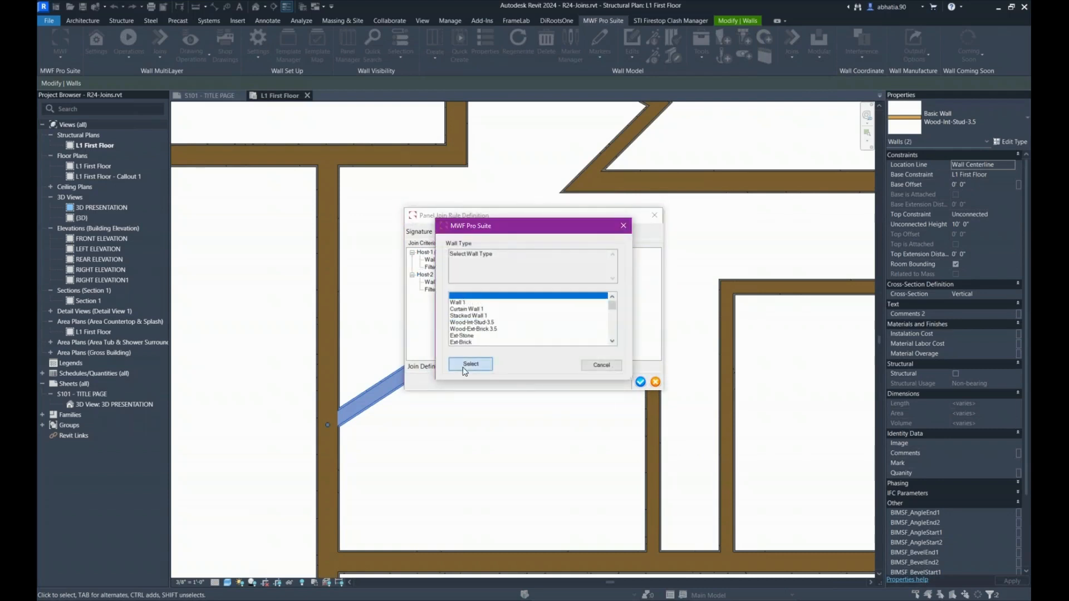
{"action": "left_click", "coordinate": [468, 364]}
{"action": "left_click", "coordinate": [640, 382]}
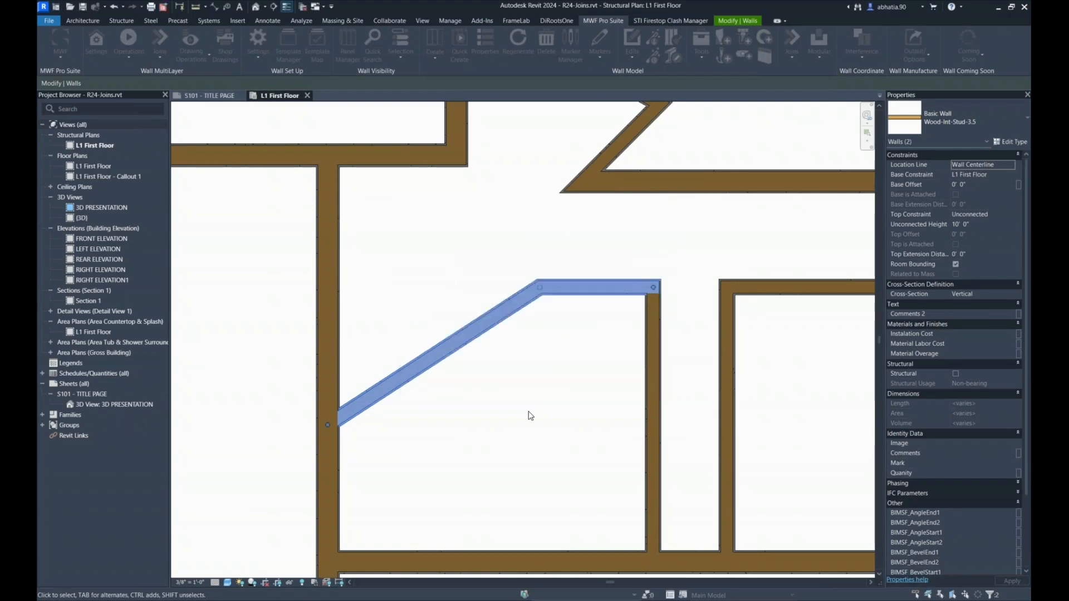
Try to place an angled intersection join directly between the angled interior wall and the long vertical wall.
{"action": "left_click_drag", "start_coordinate": [392, 458], "coordinate": [274, 365]}
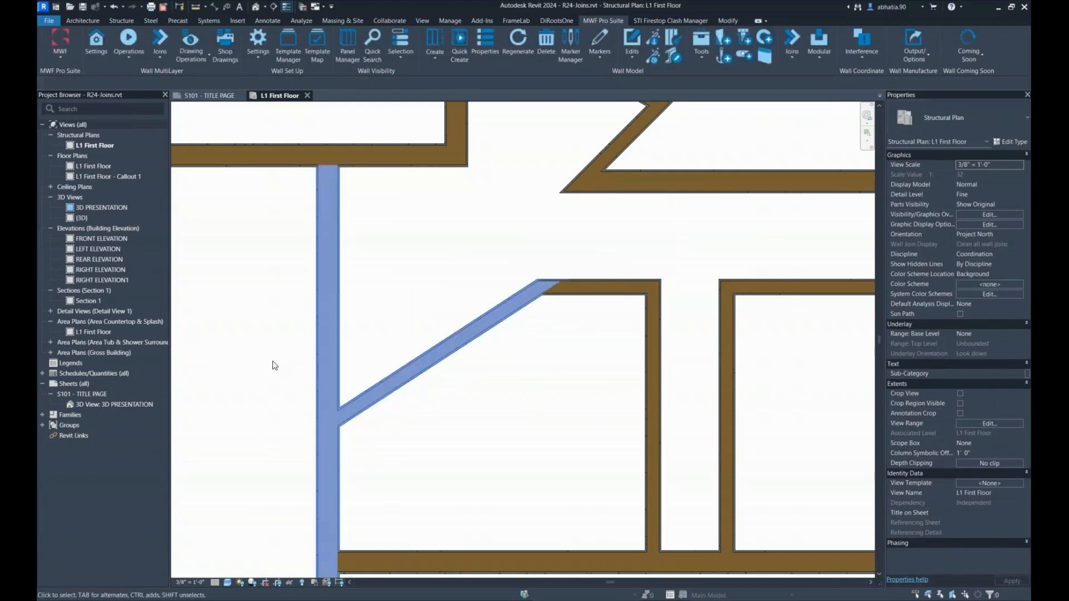
{"action": "left_click", "coordinate": [614, 20]}
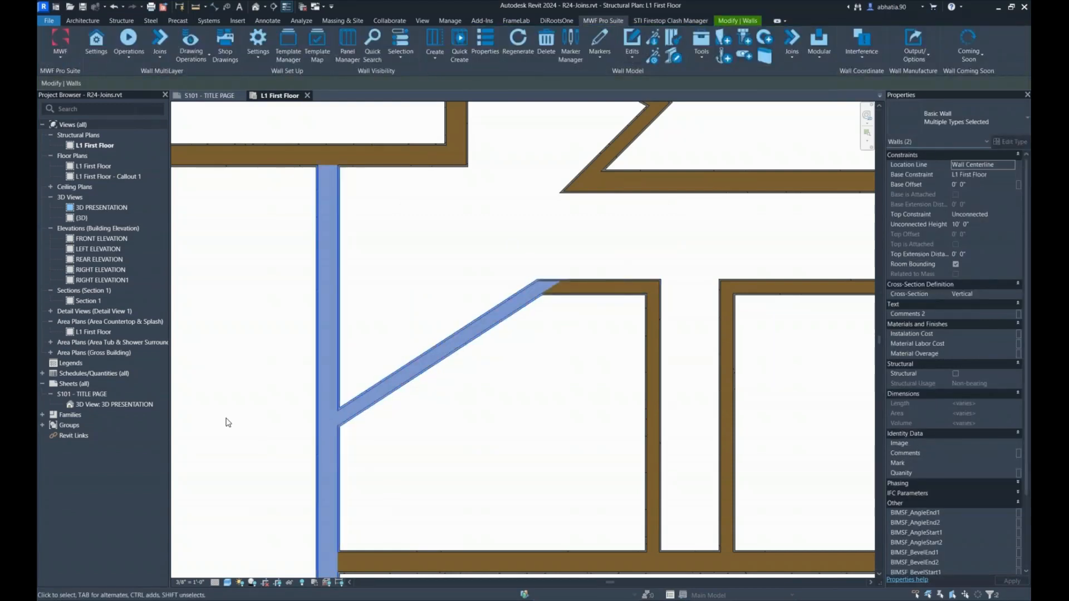
{"action": "left_click", "coordinate": [791, 47]}
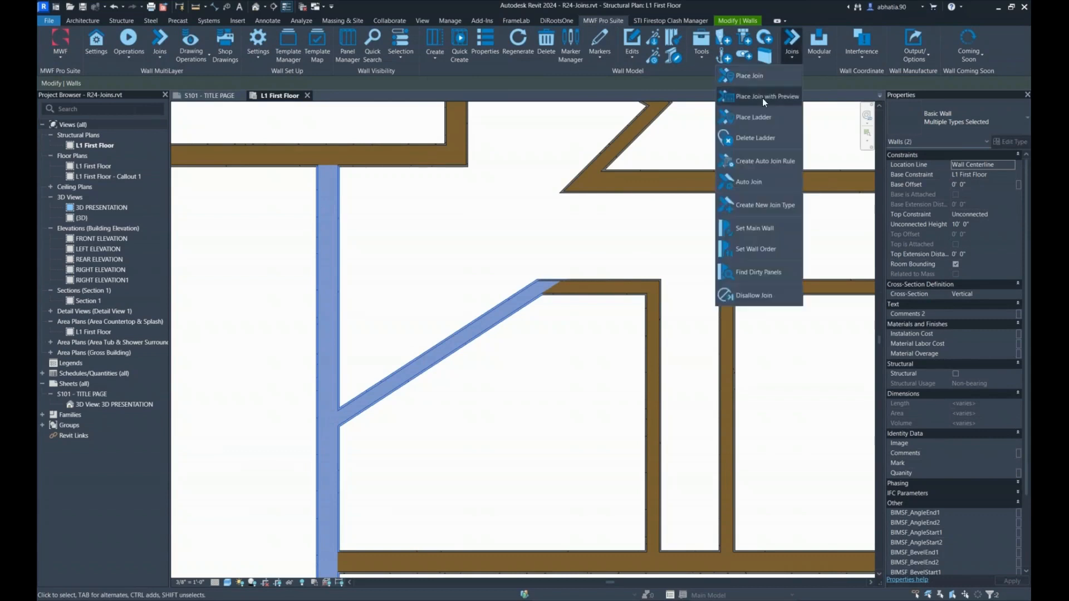
{"action": "left_click", "coordinate": [777, 75]}
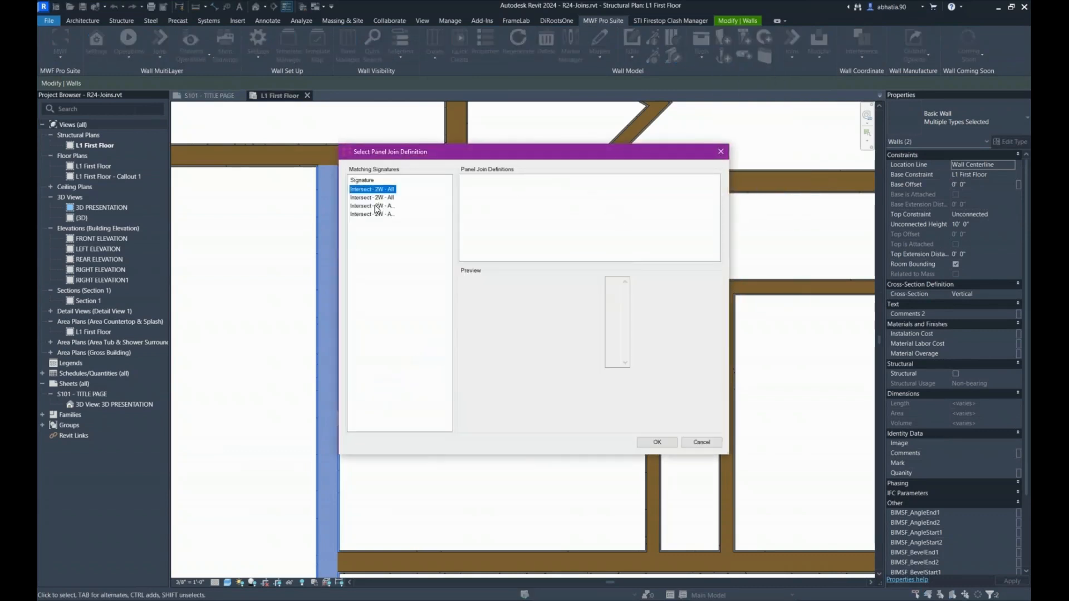
{"action": "left_click", "coordinate": [378, 206]}
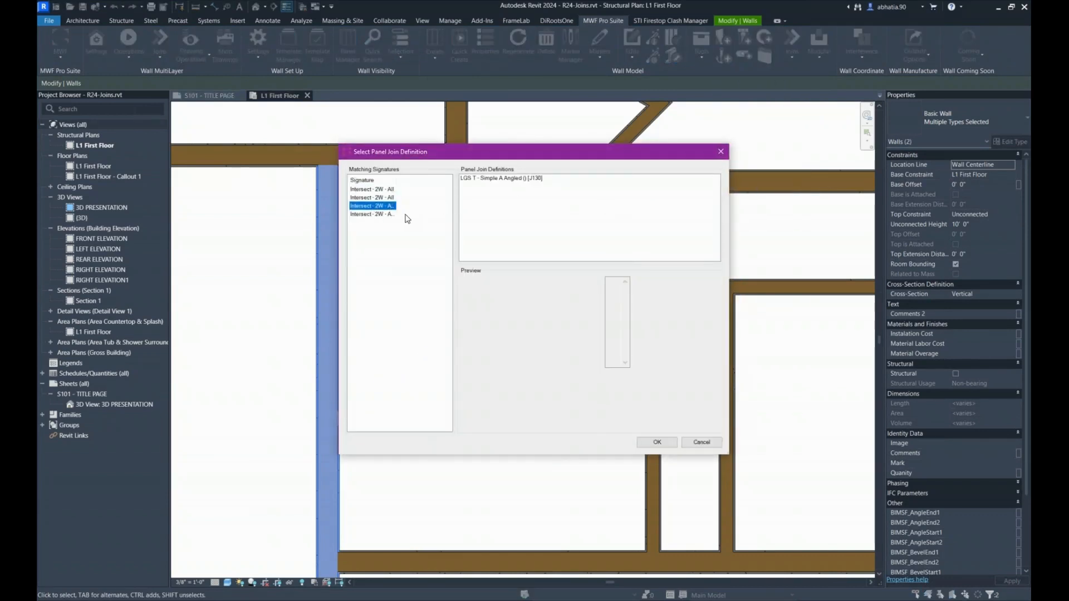
{"action": "left_click", "coordinate": [389, 215]}
{"action": "left_click", "coordinate": [520, 178]}
{"action": "left_click", "coordinate": [655, 442]}
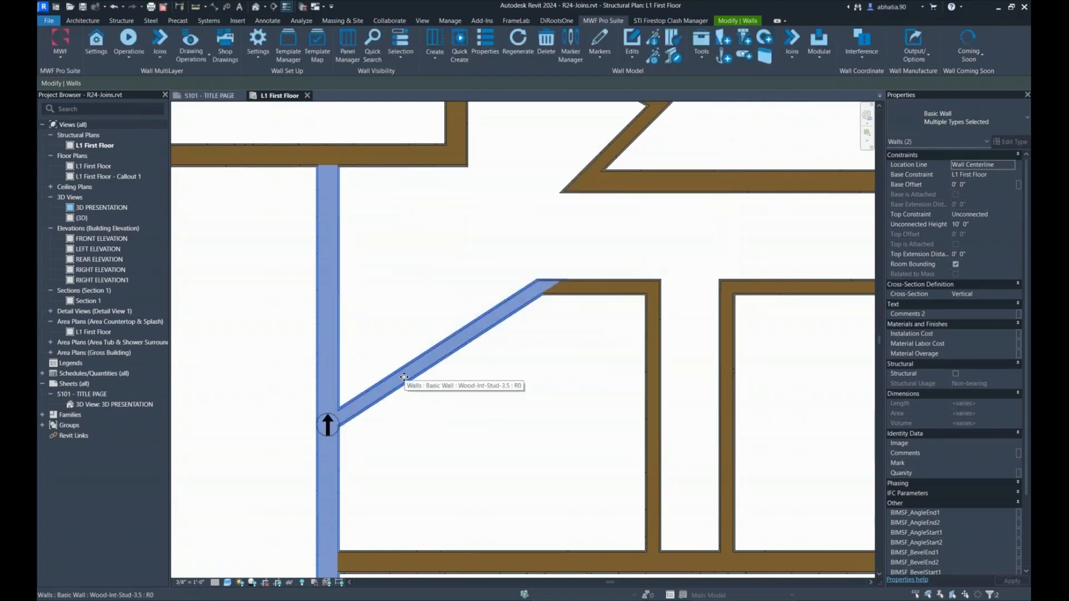
{"action": "left_click", "coordinate": [443, 439]}
Create an auto join rule from the angled interior wall and long vertical wall, using Wood T - Simple A at angled in SSS-Panels Auto Join.
{"action": "left_click_drag", "start_coordinate": [448, 448], "coordinate": [230, 325]}
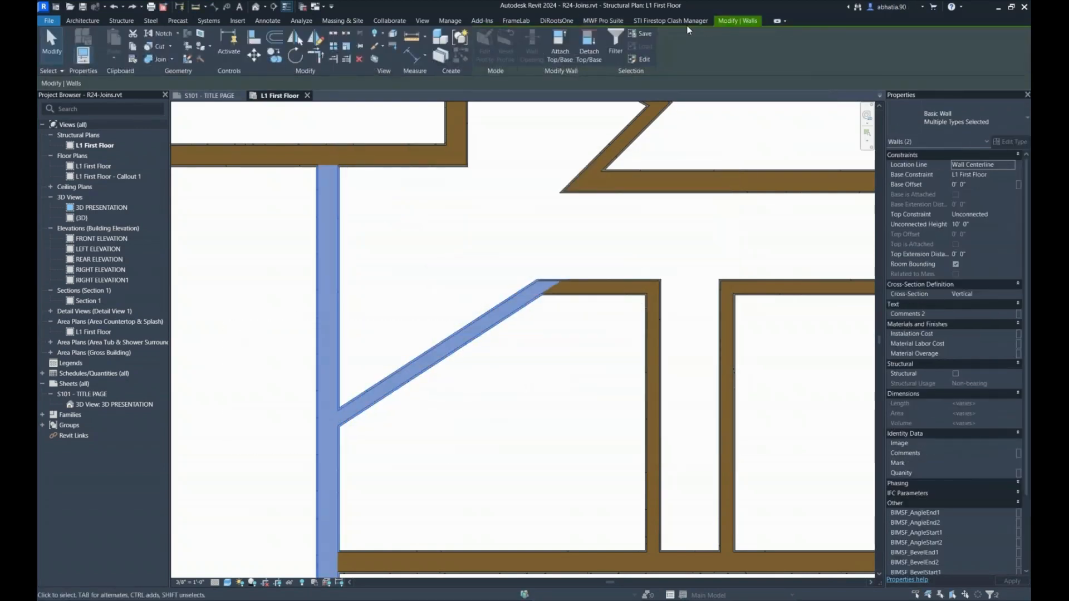
{"action": "left_click", "coordinate": [606, 21]}
{"action": "left_click", "coordinate": [796, 50]}
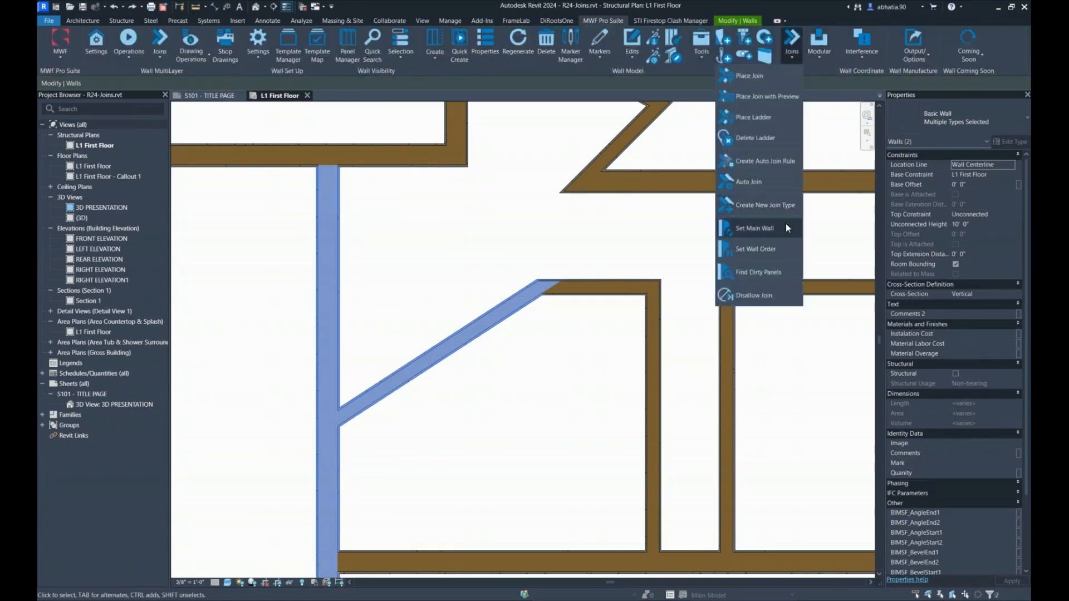
{"action": "left_click", "coordinate": [779, 163]}
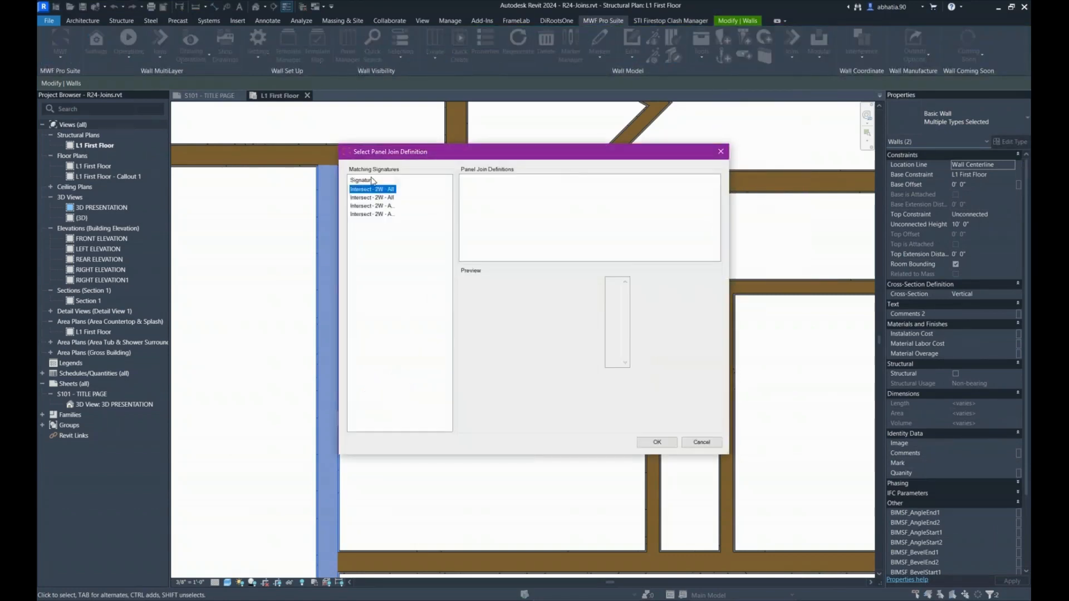
{"action": "left_click", "coordinate": [355, 215]}
{"action": "left_click", "coordinate": [499, 178]}
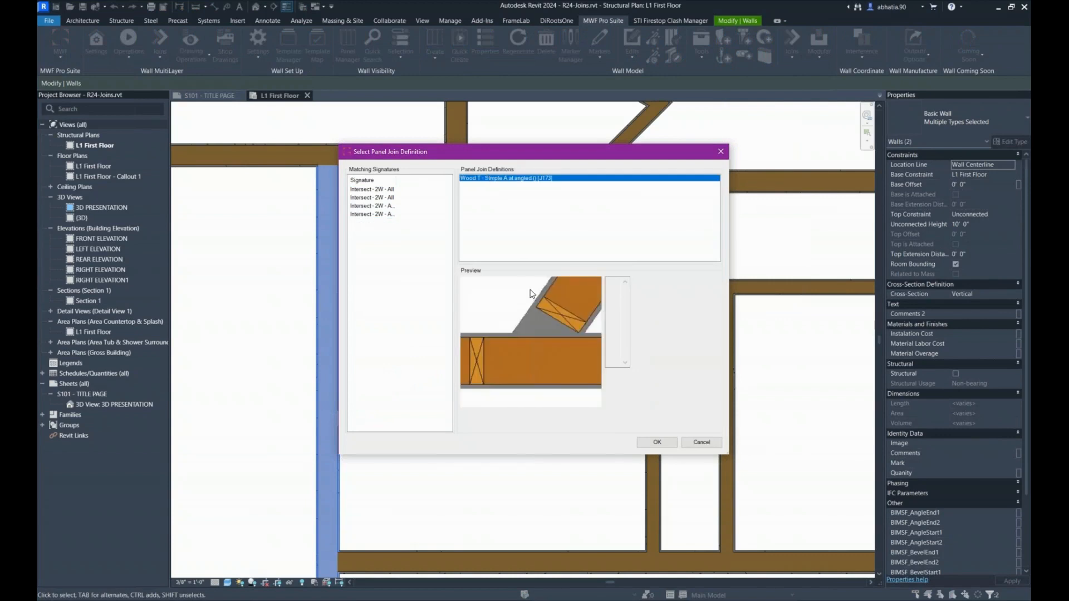
{"action": "left_click", "coordinate": [654, 443]}
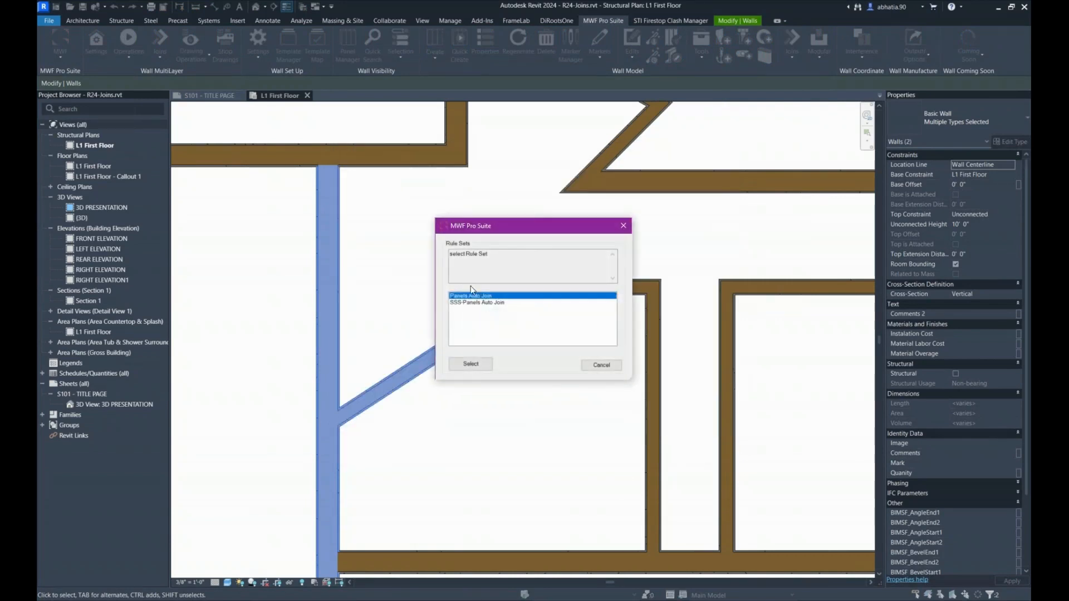
{"action": "left_click", "coordinate": [491, 310]}
{"action": "left_click", "coordinate": [462, 361]}
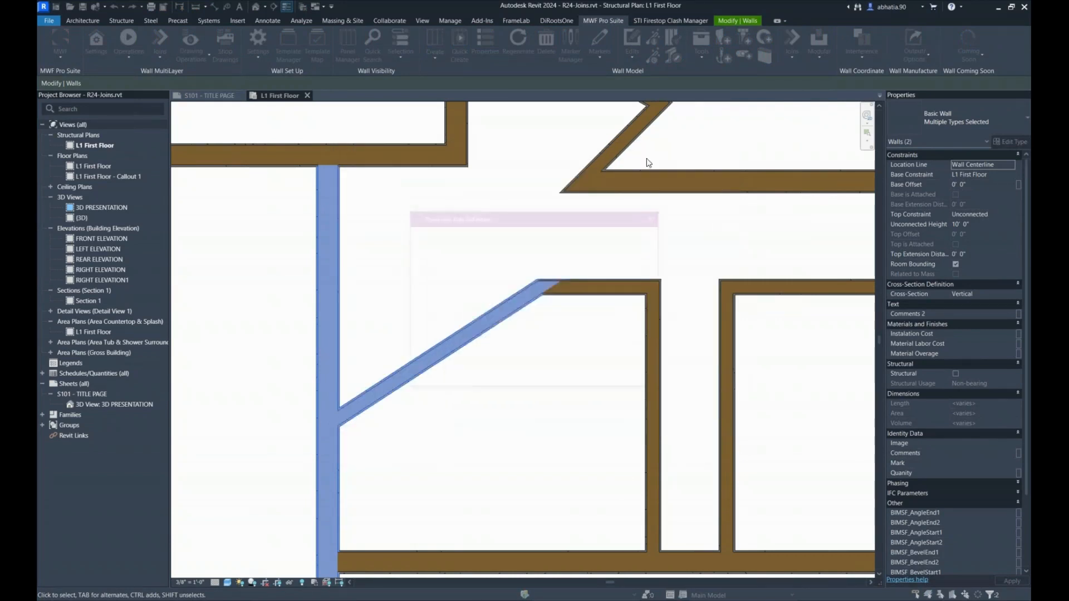
Set the wall types of Host-1 (MAIN) and Host-2 to the blank entry and save the angled intersection rule.
{"action": "left_click", "coordinate": [610, 231]}
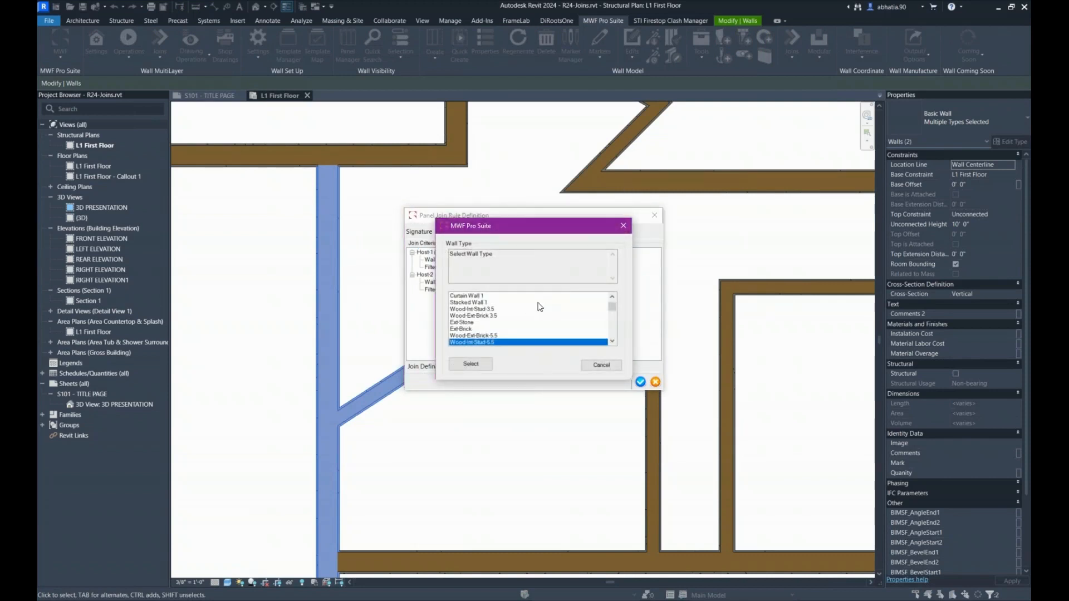
{"action": "scroll", "coordinate": [469, 305], "scroll_direction": "up", "scroll_amount": 1}
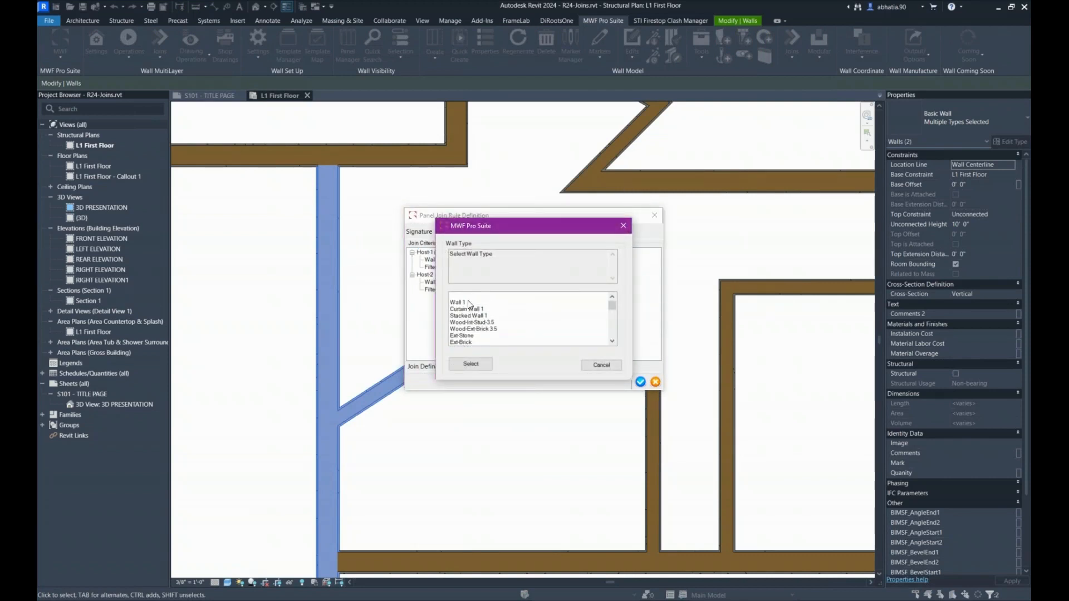
{"action": "left_click", "coordinate": [471, 296]}
{"action": "left_click", "coordinate": [473, 367]}
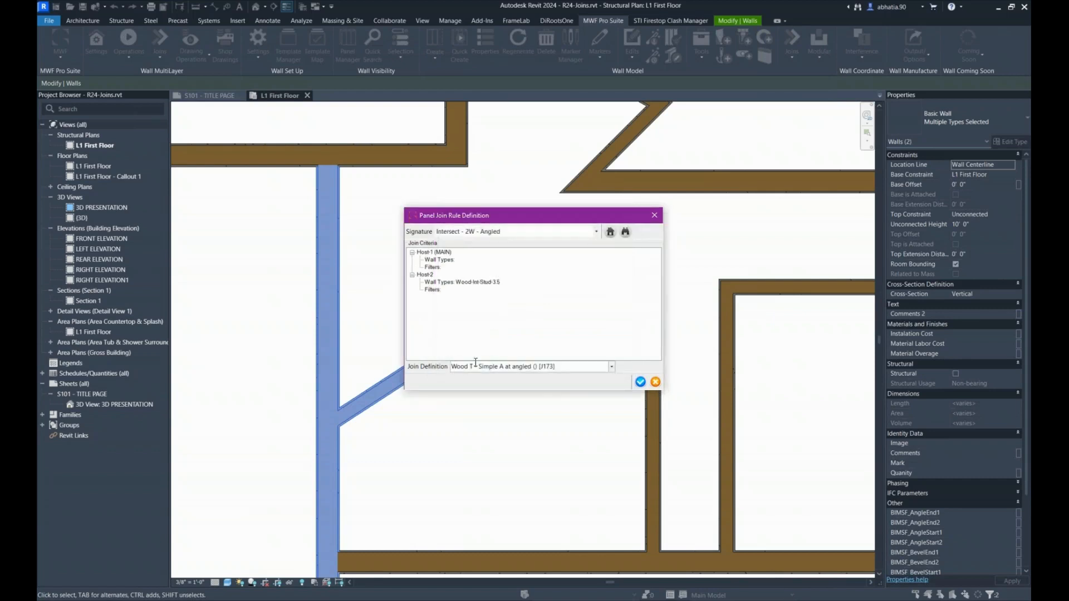
{"action": "left_click", "coordinate": [427, 275]}
{"action": "left_click", "coordinate": [621, 231]}
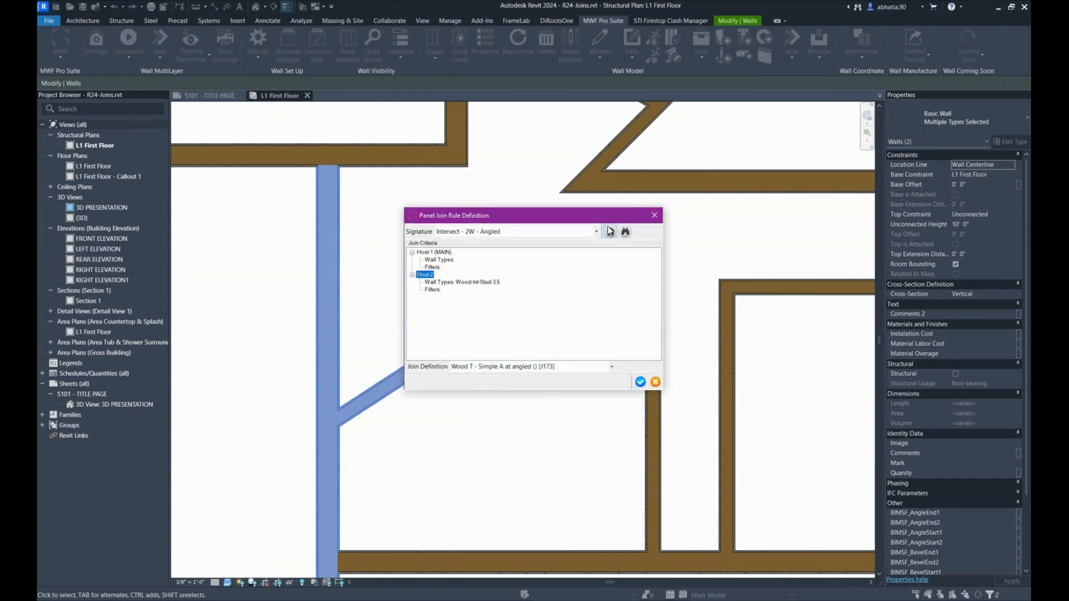
{"action": "left_click", "coordinate": [474, 296]}
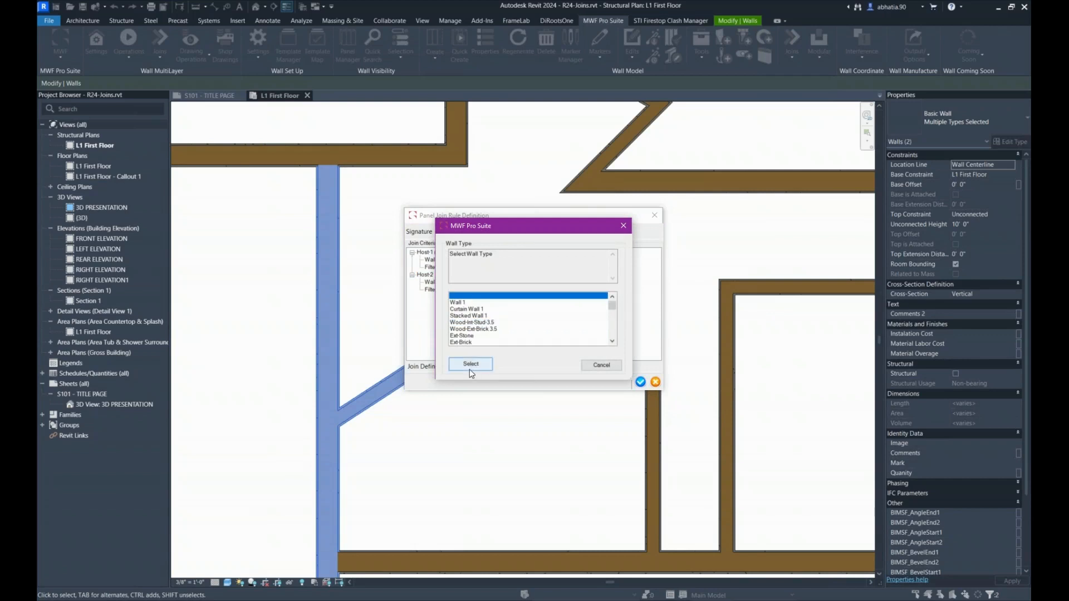
{"action": "left_click", "coordinate": [469, 365]}
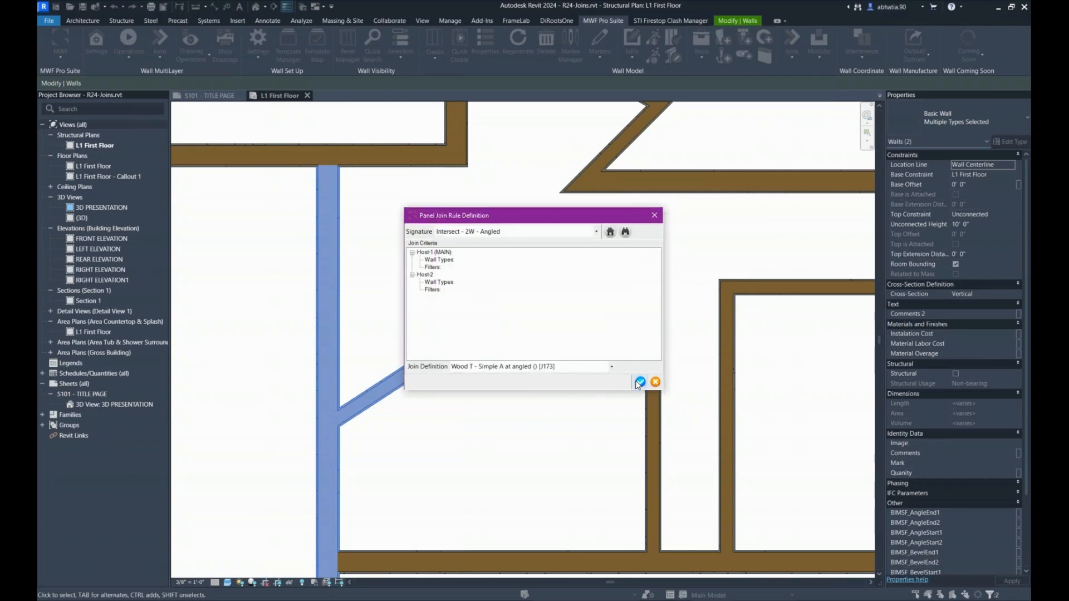
{"action": "left_click", "coordinate": [639, 383]}
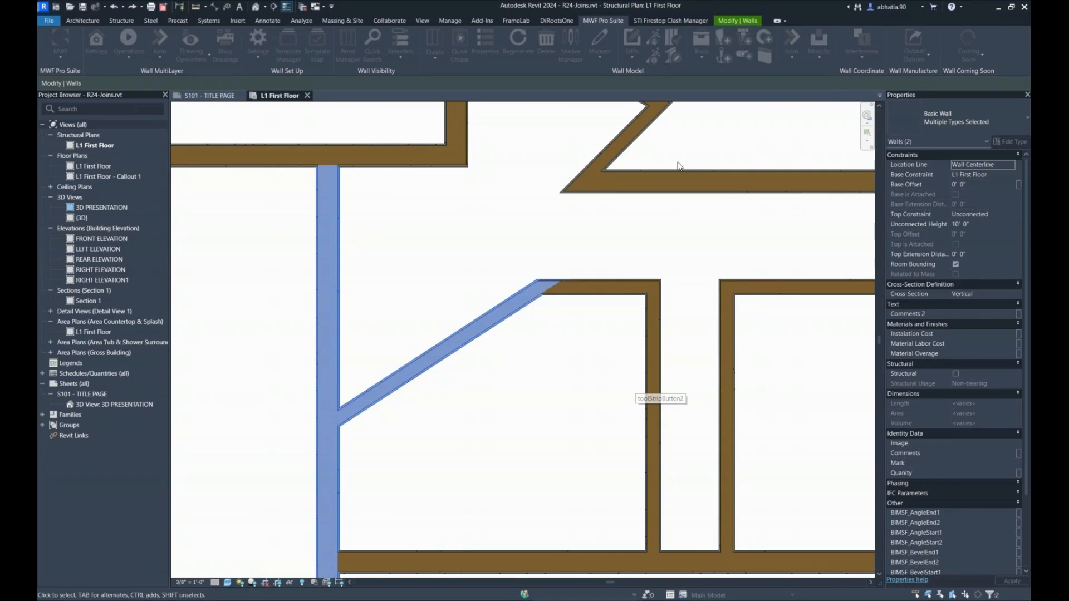
Run Auto Join on all exterior and interior walls of the main building with the SSS-Panels Auto Join ruleset.
{"action": "scroll", "coordinate": [663, 165], "scroll_direction": "up", "scroll_amount": 1}
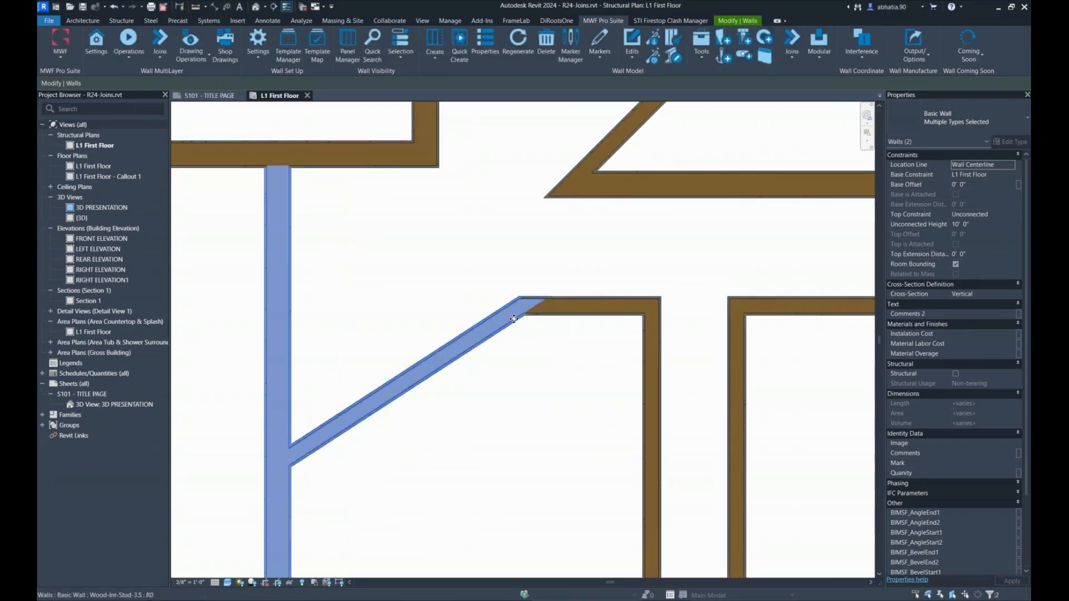
{"action": "scroll", "coordinate": [598, 166], "scroll_direction": "down", "scroll_amount": 3}
{"action": "left_click", "coordinate": [529, 200]}
{"action": "scroll", "coordinate": [493, 248], "scroll_direction": "down", "scroll_amount": 2}
{"action": "middle_click_drag", "start_coordinate": [493, 248], "coordinate": [449, 242]}
{"action": "scroll", "coordinate": [449, 242], "scroll_direction": "up", "scroll_amount": 2}
{"action": "scroll", "coordinate": [452, 243], "scroll_direction": "down", "scroll_amount": 1}
{"action": "scroll", "coordinate": [448, 243], "scroll_direction": "up", "scroll_amount": 1}
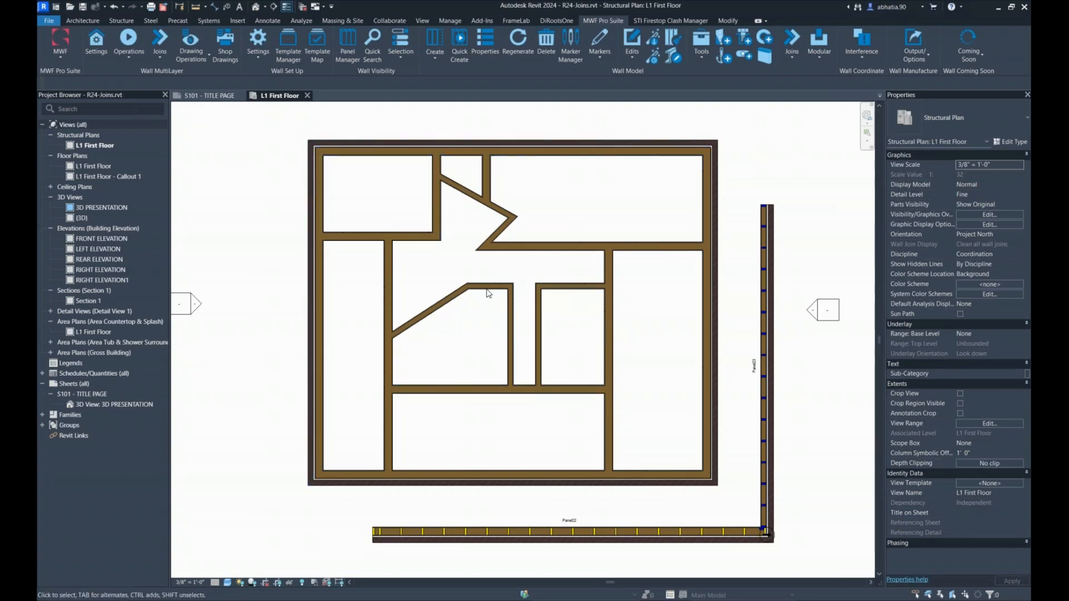
{"action": "left_click_drag", "start_coordinate": [533, 343], "coordinate": [258, 113]}
{"action": "left_click", "coordinate": [611, 21]}
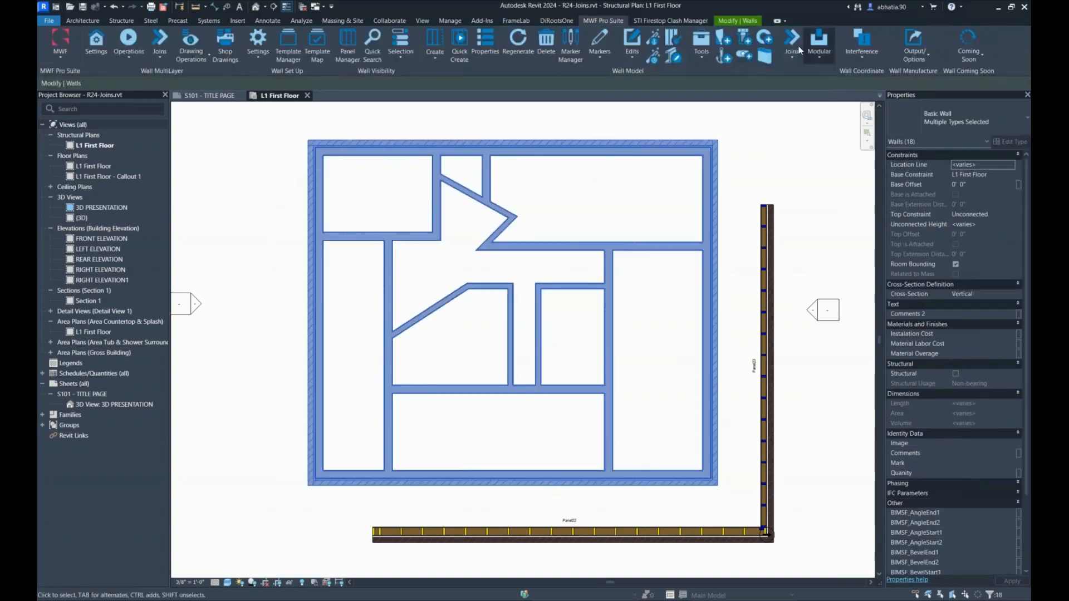
{"action": "left_click", "coordinate": [792, 49]}
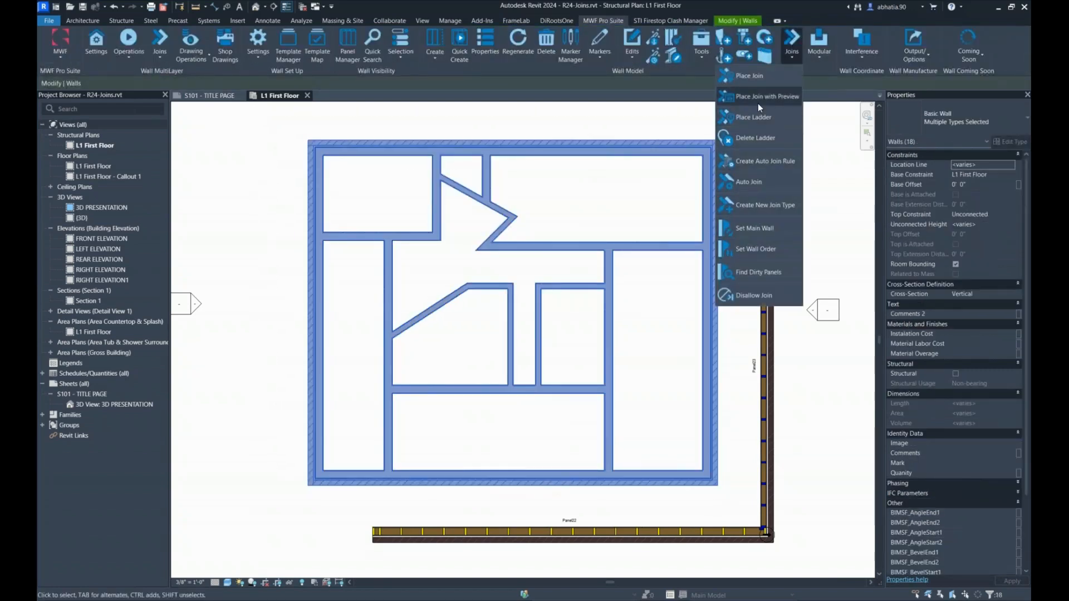
{"action": "left_click", "coordinate": [757, 181]}
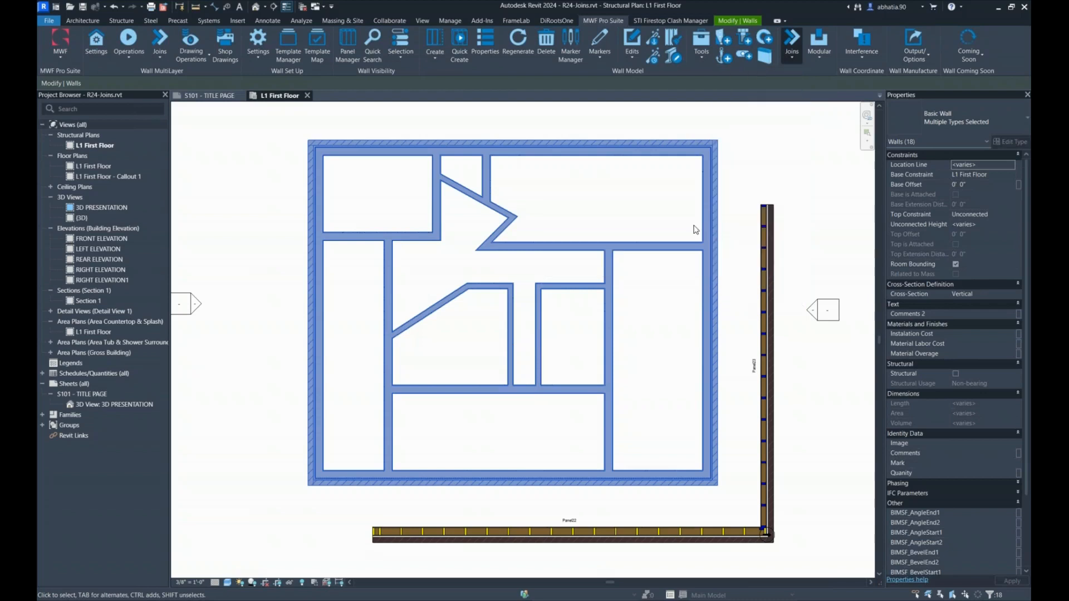
{"action": "left_click", "coordinate": [461, 304]}
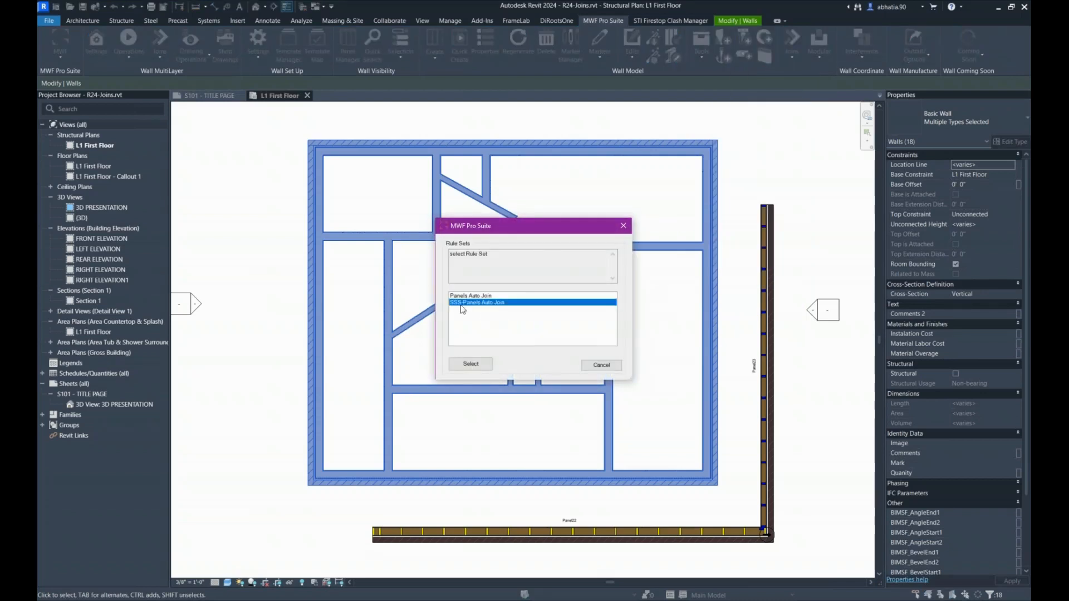
{"action": "left_click", "coordinate": [471, 363]}
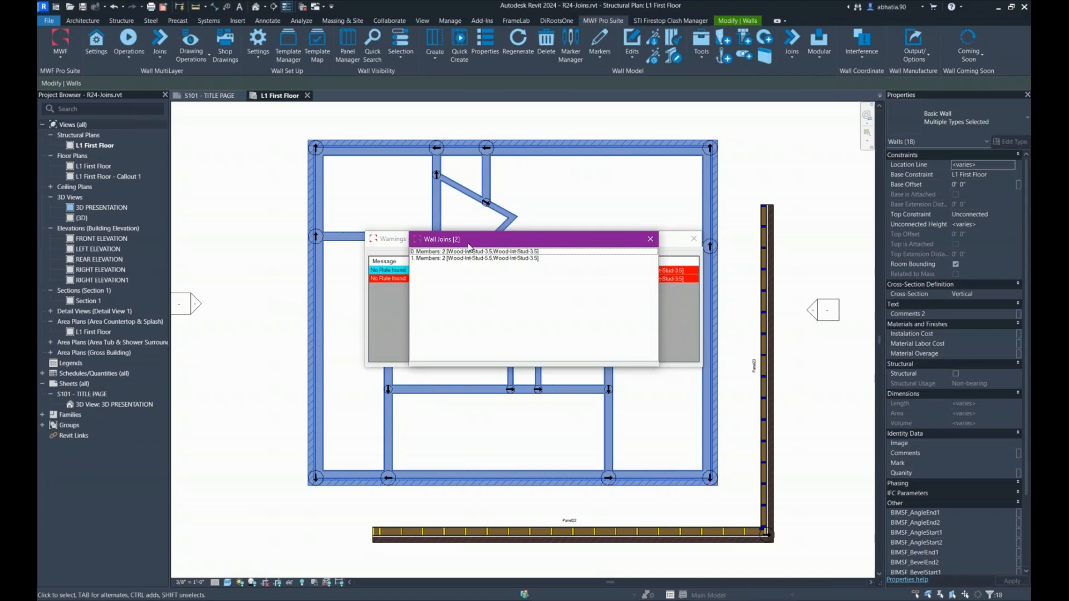
Dismiss the wall joins list and the warnings, and examine the zigzag interior wall corners for missing join symbols.
{"action": "left_click", "coordinate": [650, 239]}
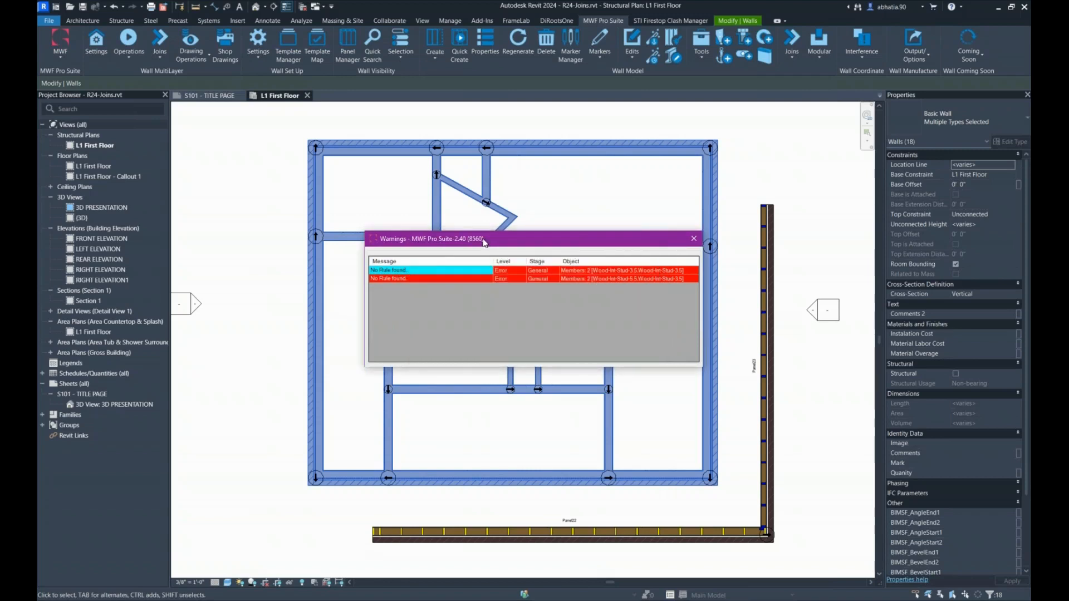
{"action": "left_click_drag", "start_coordinate": [483, 241], "coordinate": [483, 326]}
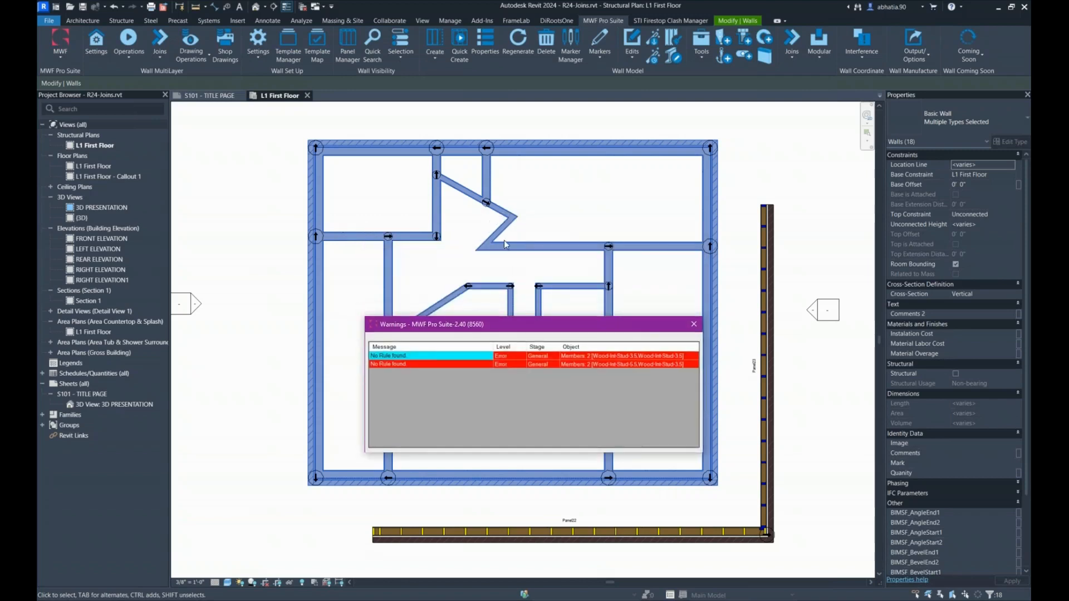
{"action": "left_click", "coordinate": [693, 324]}
{"action": "scroll", "coordinate": [532, 266], "scroll_direction": "up", "scroll_amount": 3}
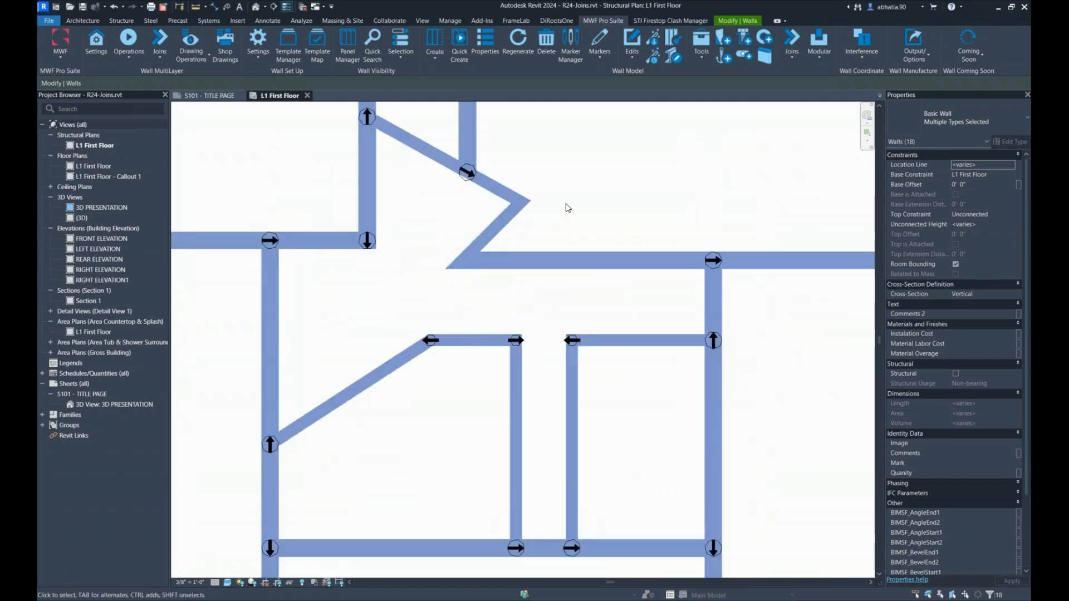
Create an auto join rule from the zigzag's lower angled wall and long horizontal wall, using Wood L - Typica A at concave in SSS-Panels Auto Join.
{"action": "left_click", "coordinate": [489, 231]}
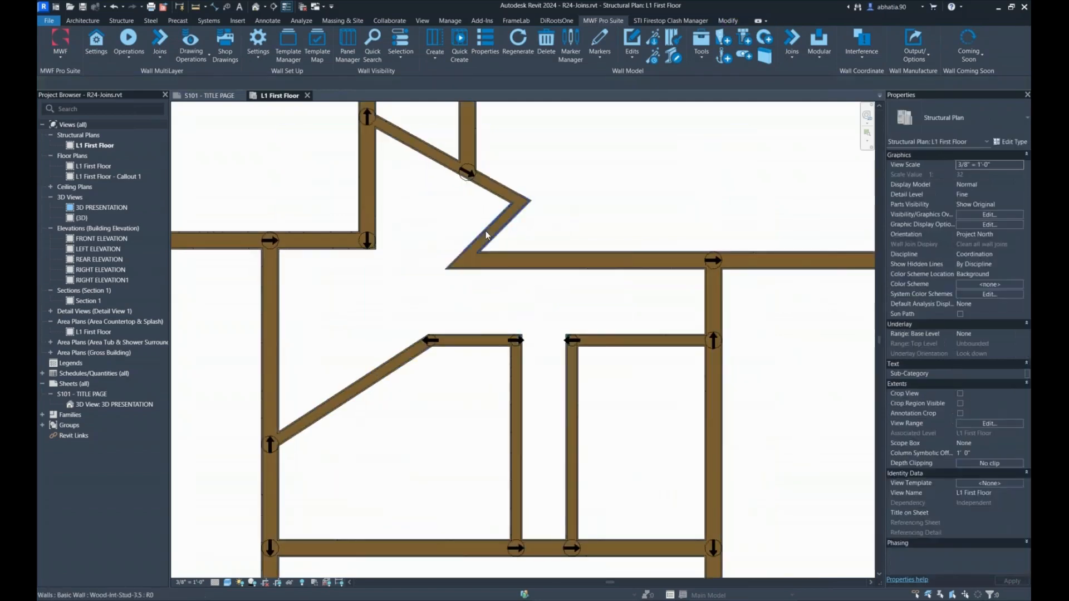
{"action": "left_click", "coordinate": [516, 262], "text": "ctrl"}
{"action": "left_click", "coordinate": [603, 21]}
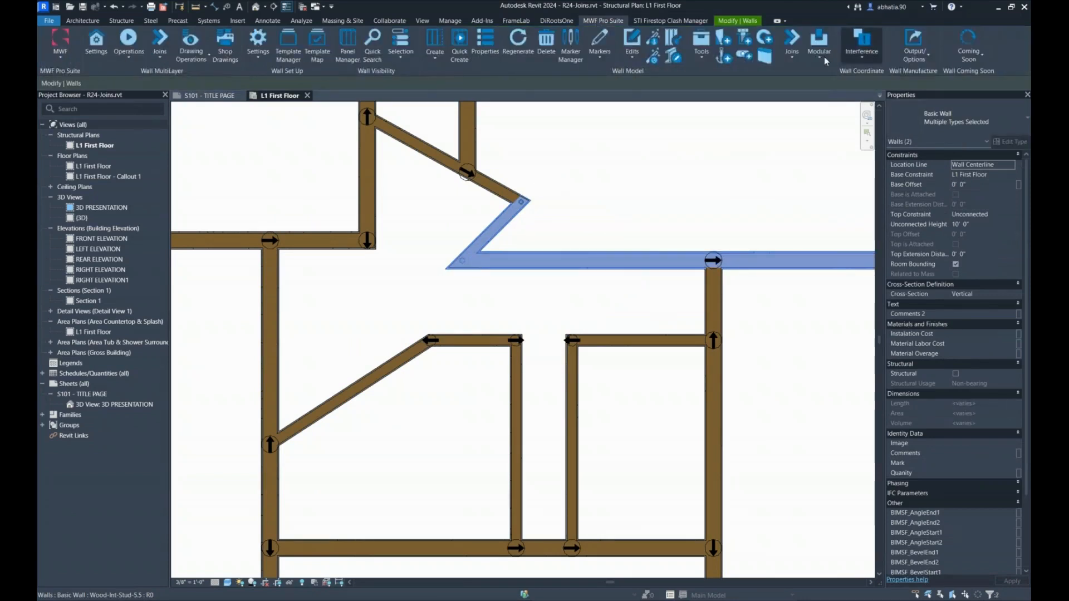
{"action": "left_click", "coordinate": [791, 47]}
{"action": "left_click", "coordinate": [758, 96]}
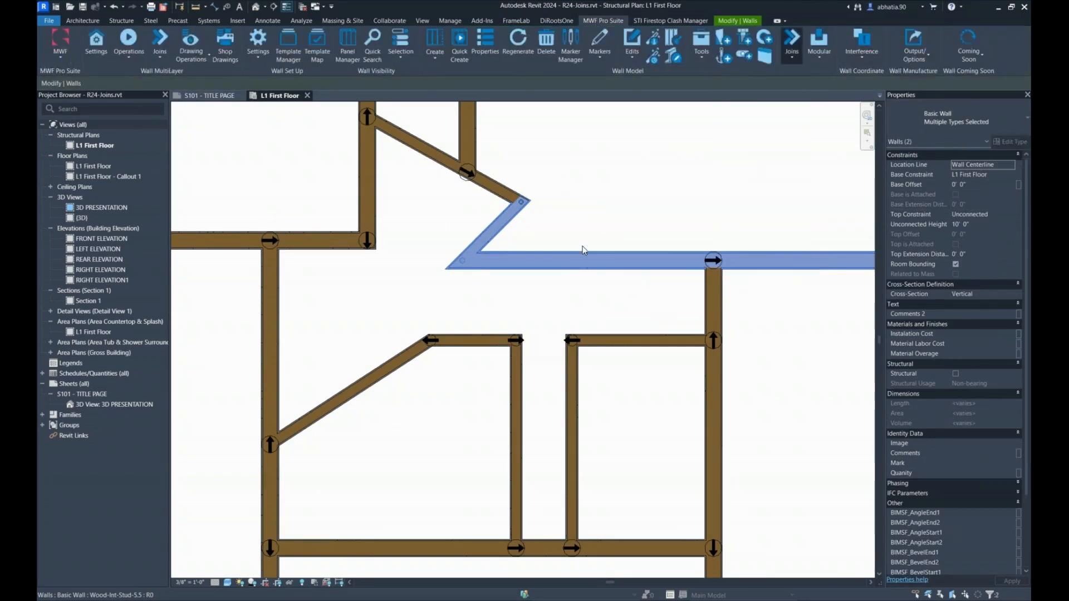
{"action": "left_click", "coordinate": [390, 215]}
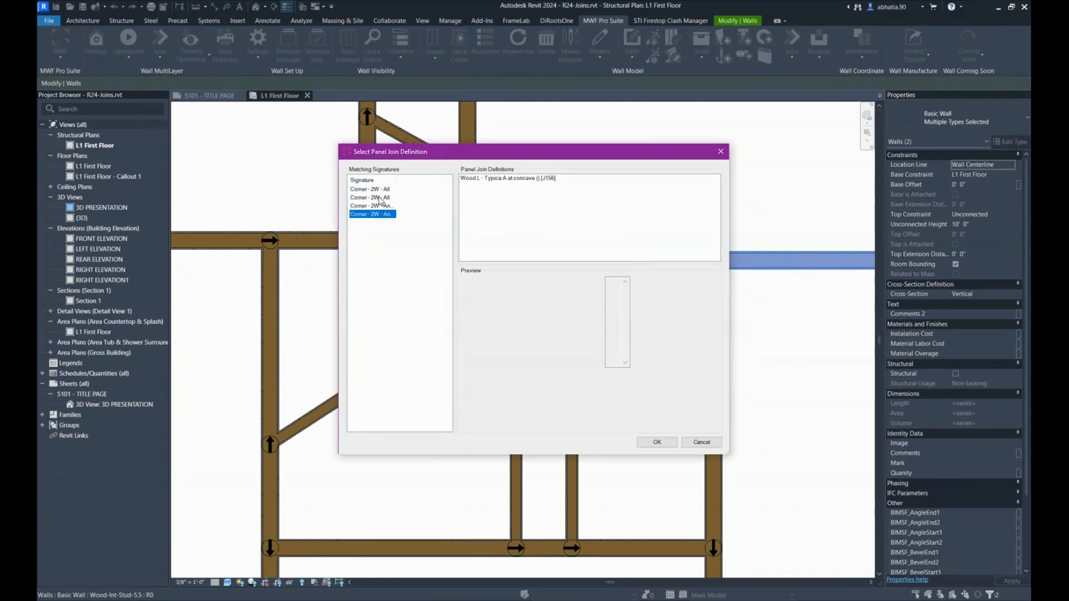
{"action": "left_click", "coordinate": [543, 179]}
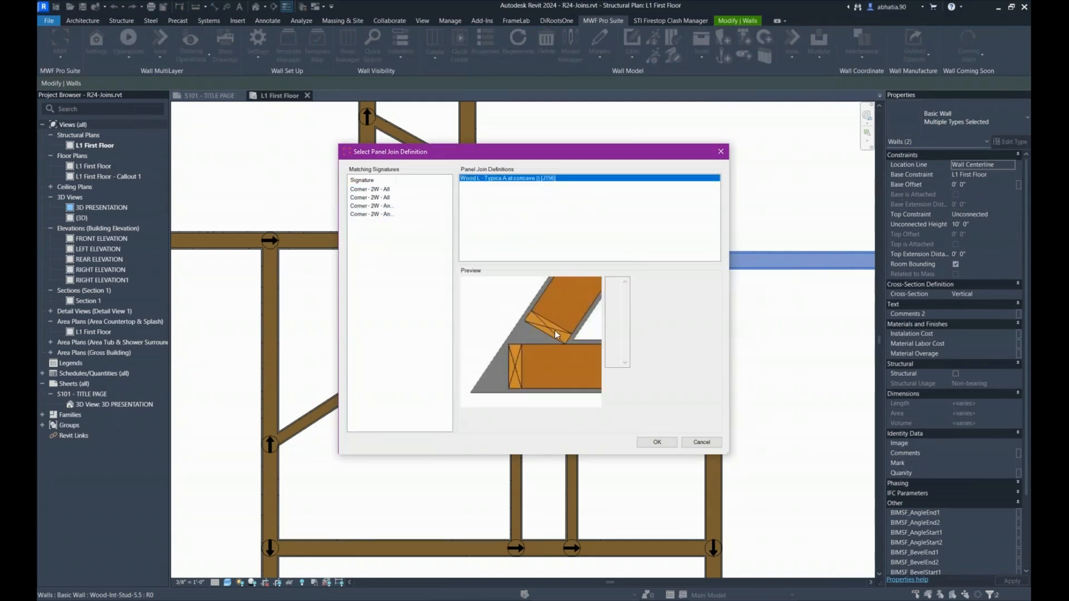
{"action": "left_click", "coordinate": [657, 442]}
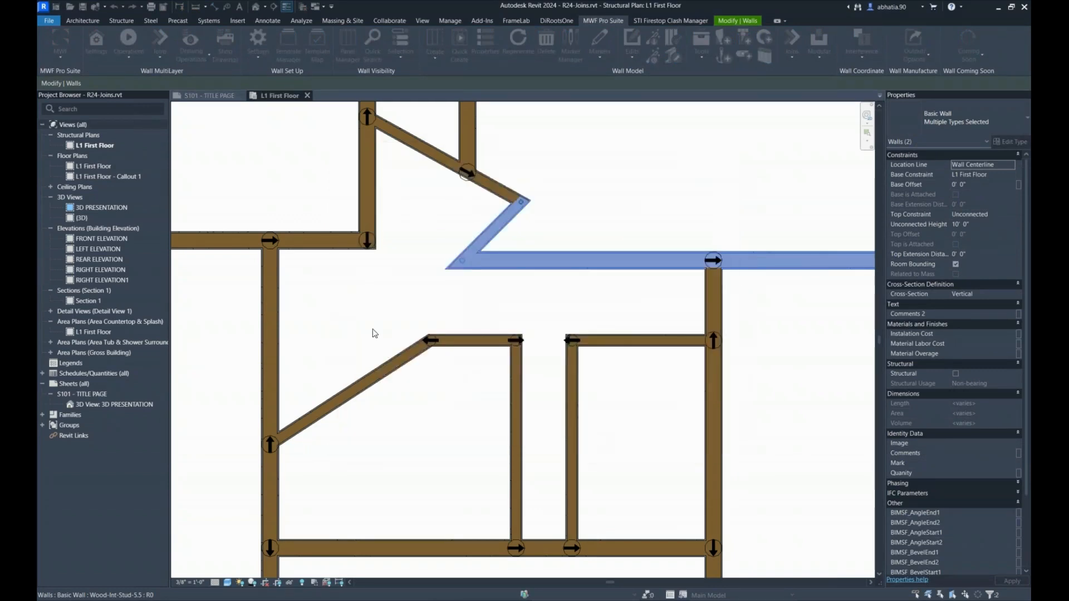
{"action": "left_click", "coordinate": [487, 304]}
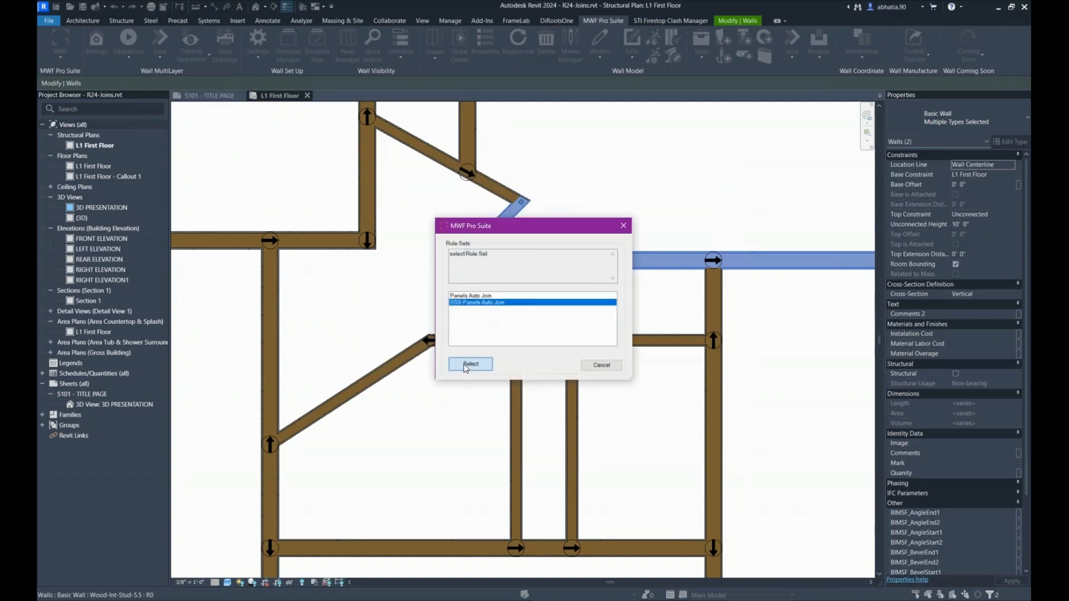
{"action": "left_click", "coordinate": [471, 363]}
Set the wall types of Host-1 (MAIN) and Host-2 to the blank entry and save the Corner - 2W - Any - Concave rule.
{"action": "left_click", "coordinate": [610, 233]}
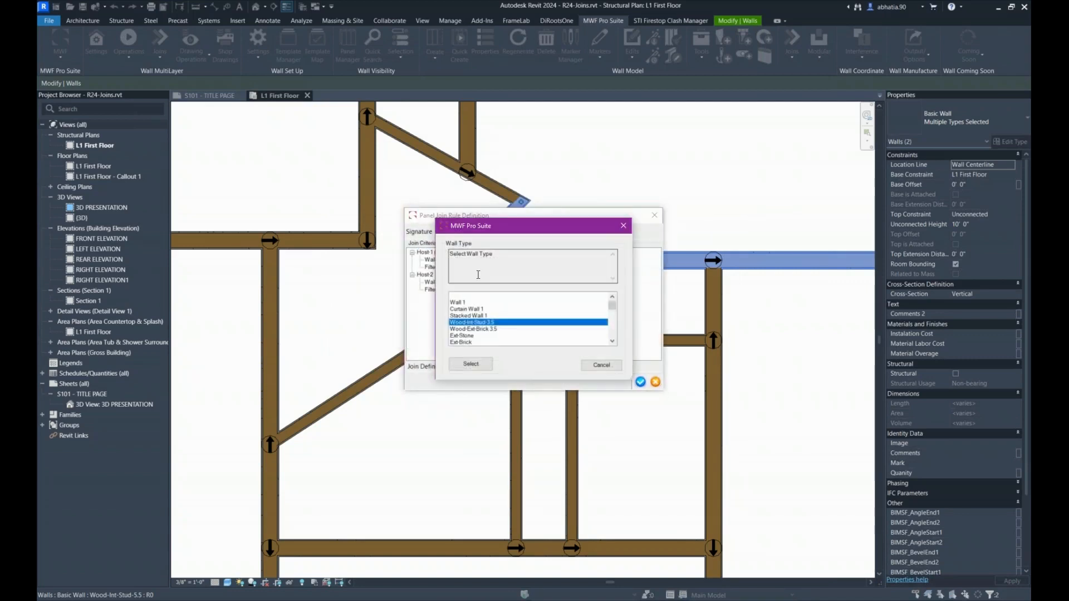
{"action": "left_click", "coordinate": [469, 295]}
{"action": "left_click", "coordinate": [470, 363]}
{"action": "left_click", "coordinate": [433, 283]}
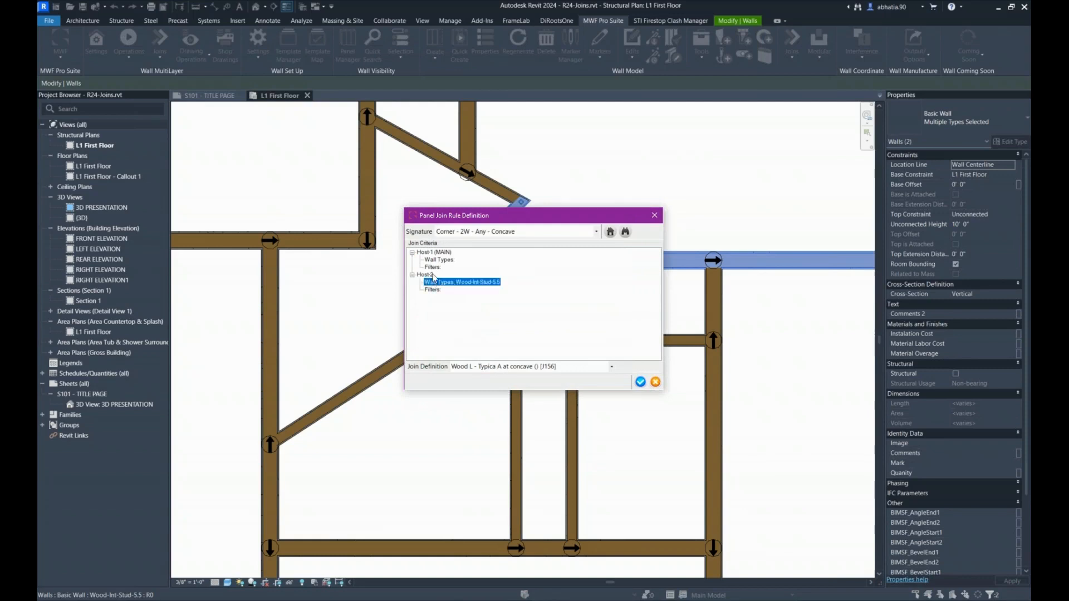
{"action": "left_click", "coordinate": [610, 233]}
{"action": "scroll", "coordinate": [462, 291], "scroll_direction": "up", "scroll_amount": 1}
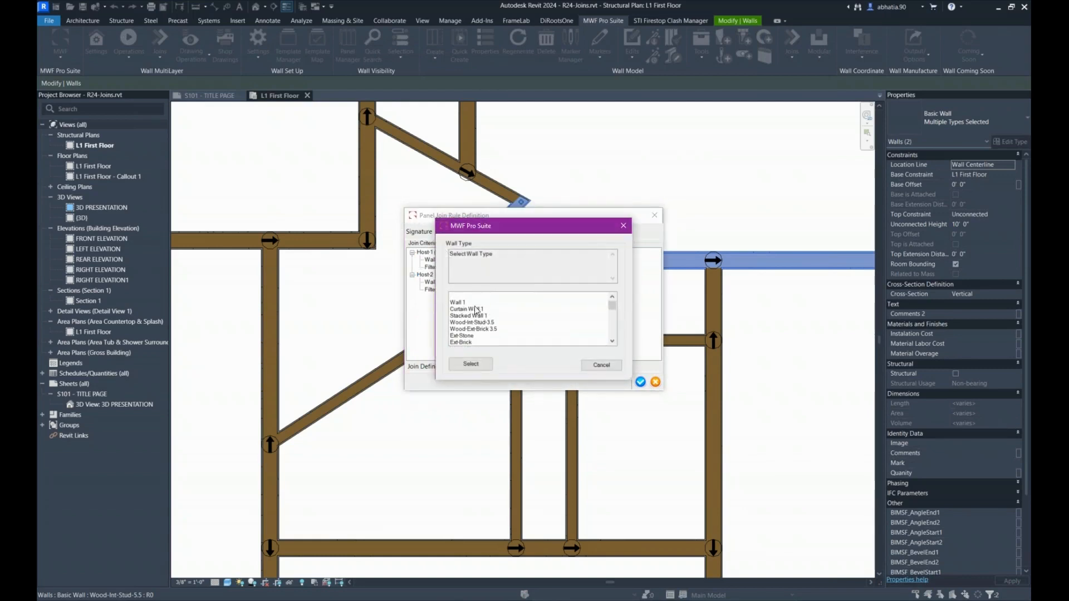
{"action": "left_click", "coordinate": [466, 296]}
{"action": "left_click", "coordinate": [470, 363]}
{"action": "left_click", "coordinate": [640, 382]}
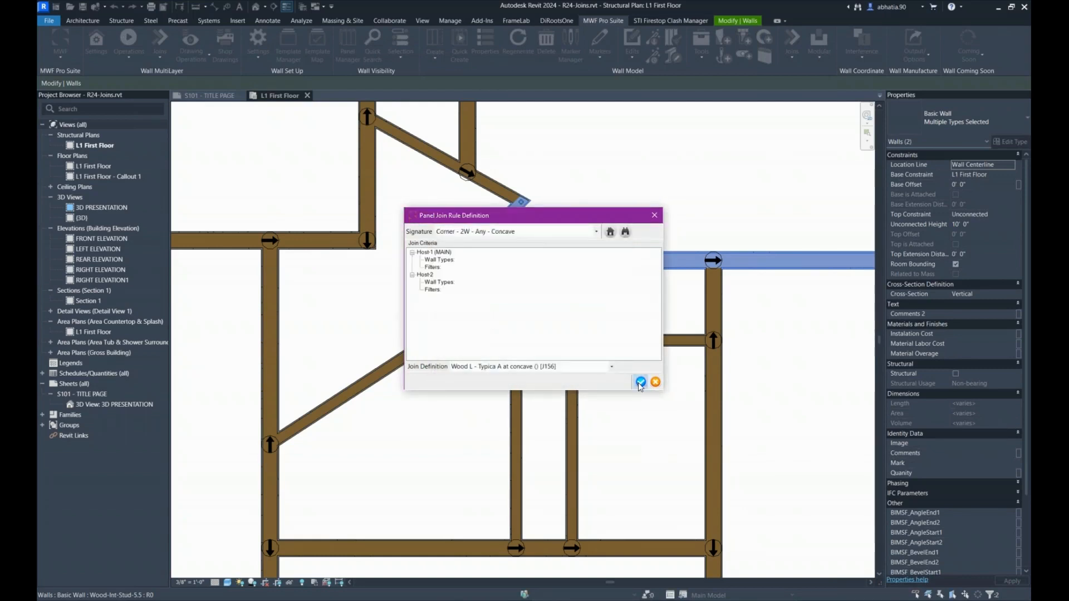
Run Auto Join on the two angled zigzag walls and the long horizontal wall with the SSS-Panels Auto Join ruleset.
{"action": "left_click_drag", "start_coordinate": [503, 230], "coordinate": [496, 158]}
{"action": "left_click", "coordinate": [620, 20]}
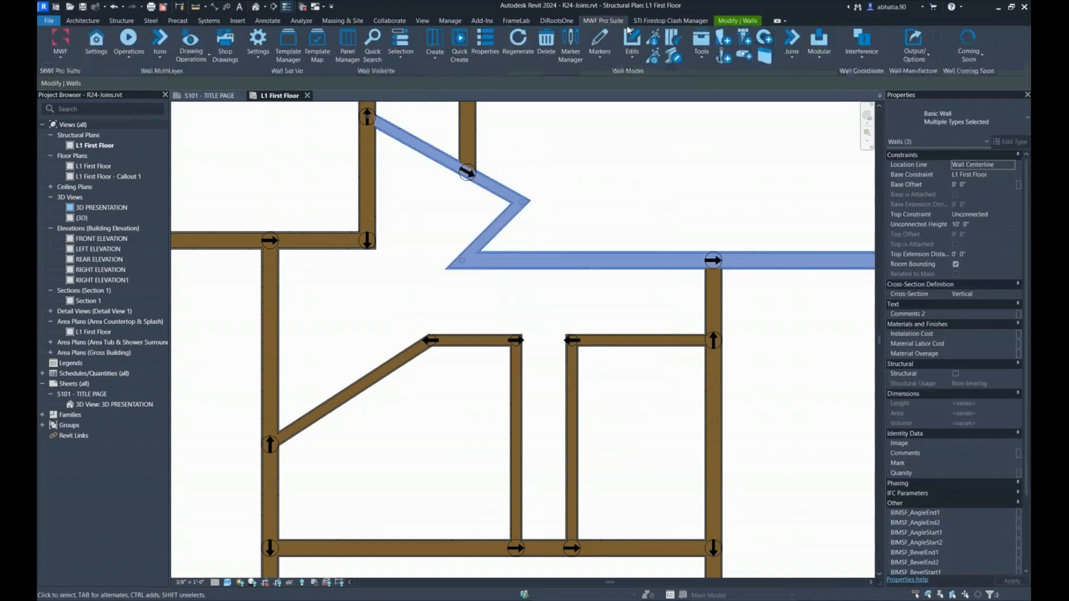
{"action": "left_click", "coordinate": [791, 43]}
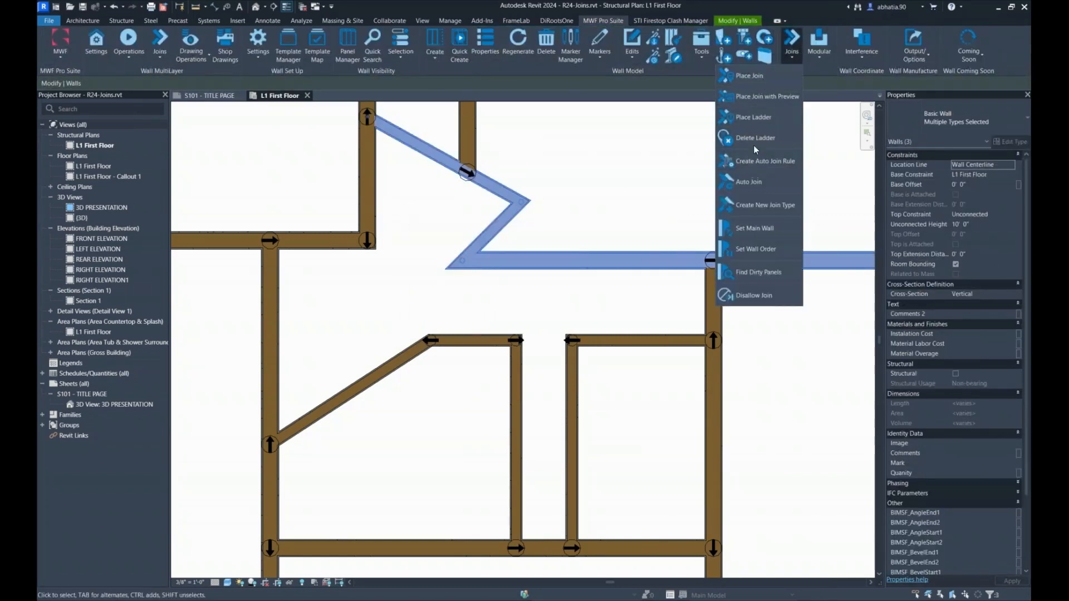
{"action": "left_click", "coordinate": [747, 181]}
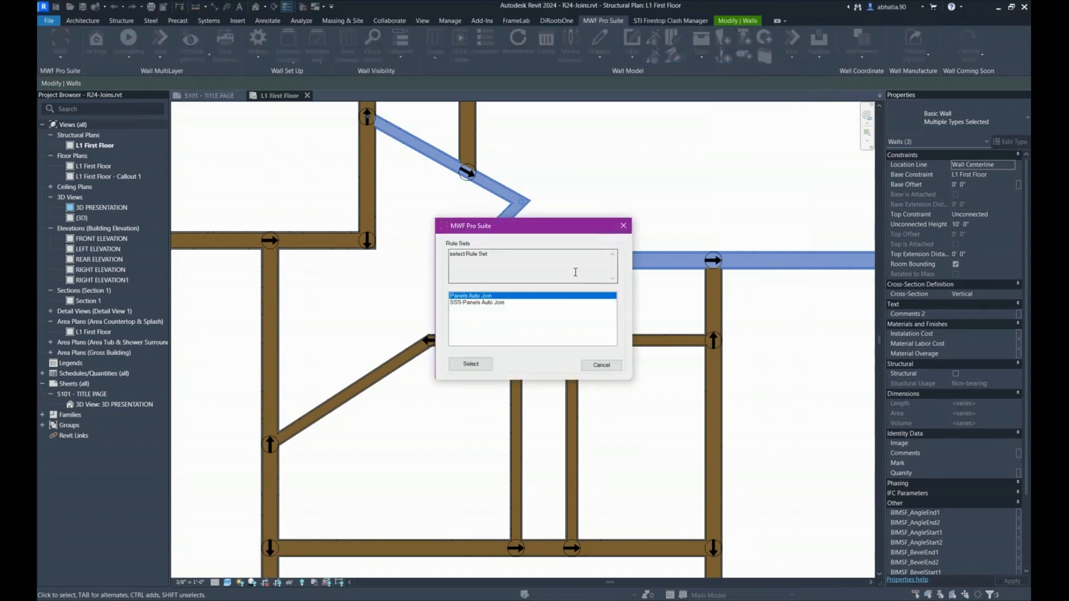
{"action": "left_click", "coordinate": [478, 302]}
{"action": "left_click", "coordinate": [471, 364]}
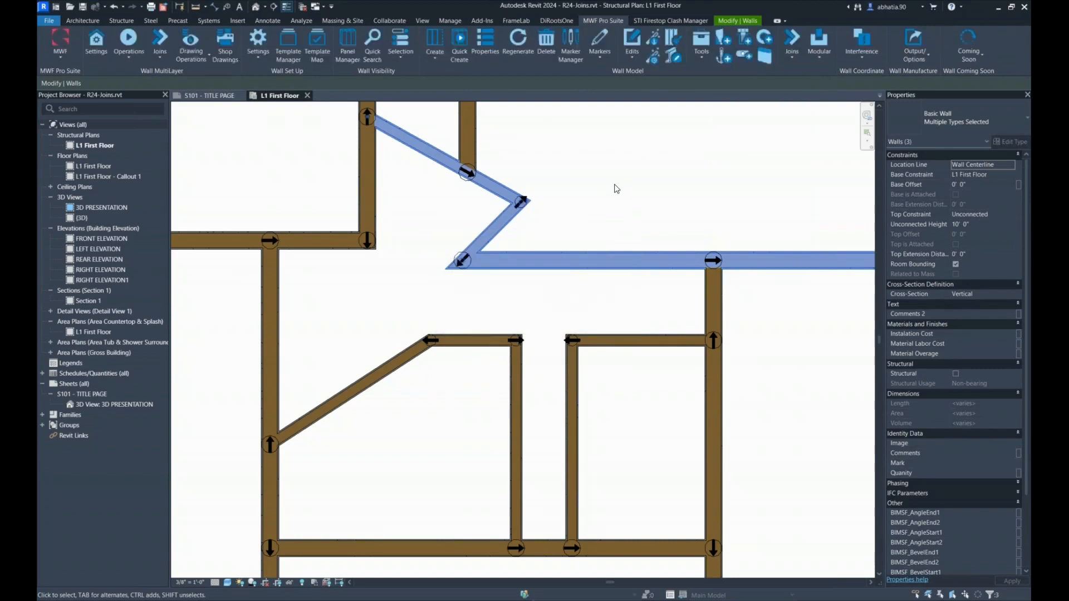
{"action": "left_click", "coordinate": [615, 188]}
{"action": "scroll", "coordinate": [615, 188], "scroll_direction": "down", "scroll_amount": 3}
{"action": "middle_click_drag", "start_coordinate": [615, 188], "coordinate": [542, 176]}
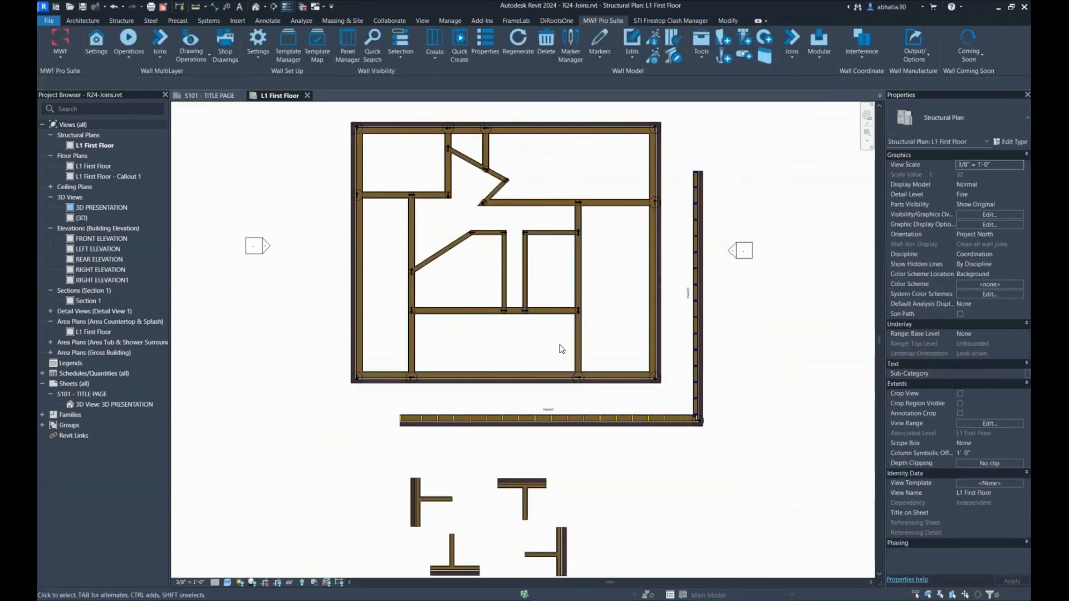
{"action": "scroll", "coordinate": [560, 351], "scroll_direction": "up", "scroll_amount": 2}
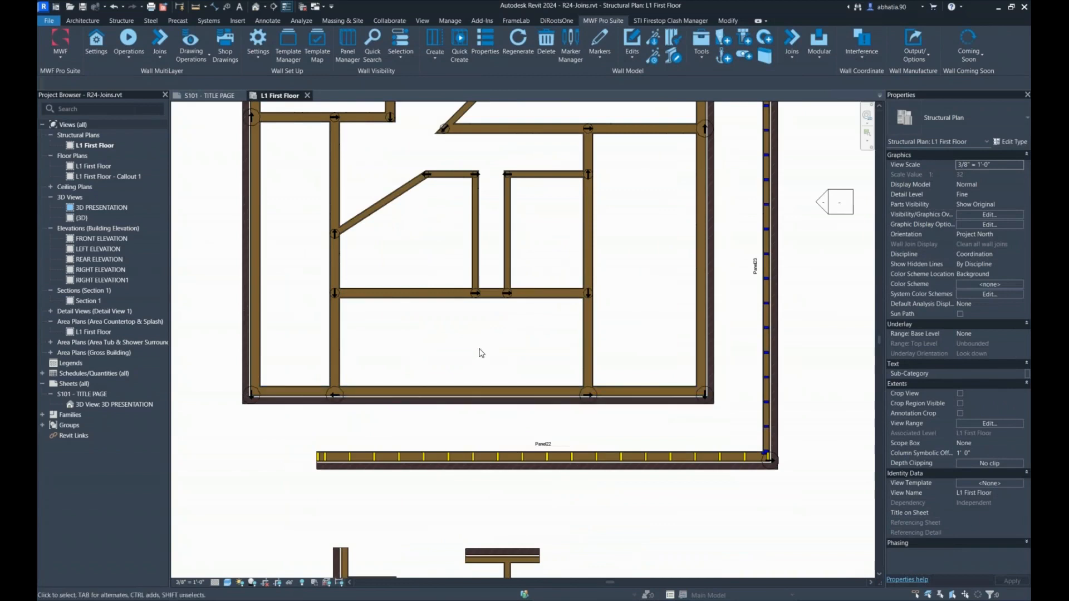
{"action": "middle_click_drag", "start_coordinate": [475, 319], "coordinate": [482, 322]}
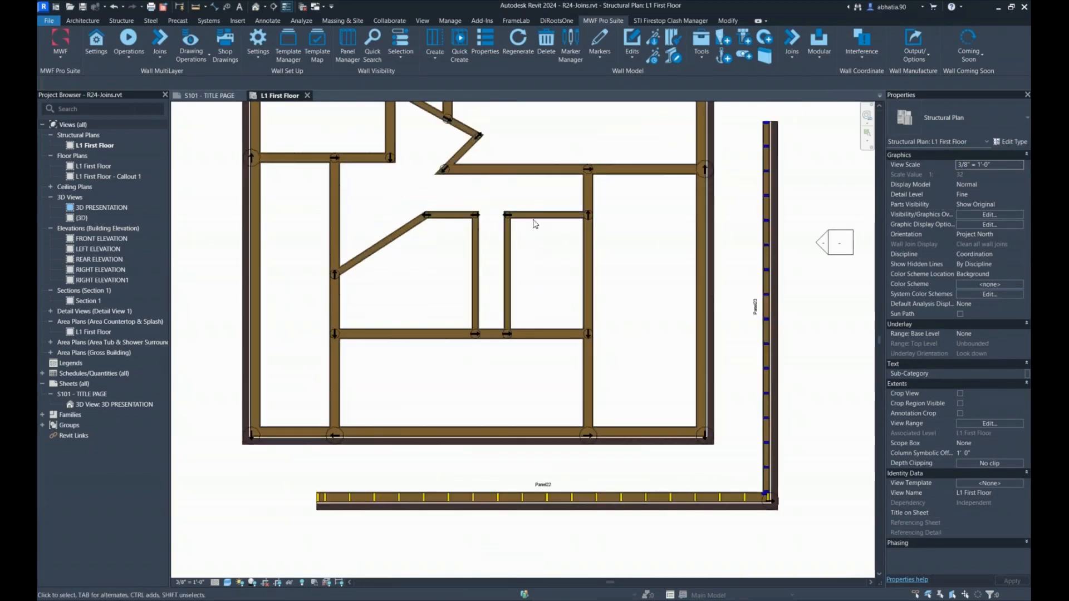
{"action": "left_click_drag", "start_coordinate": [532, 264], "coordinate": [445, 300]}
{"action": "left_click_drag", "start_coordinate": [436, 393], "coordinate": [411, 303], "text": "ctrl"}
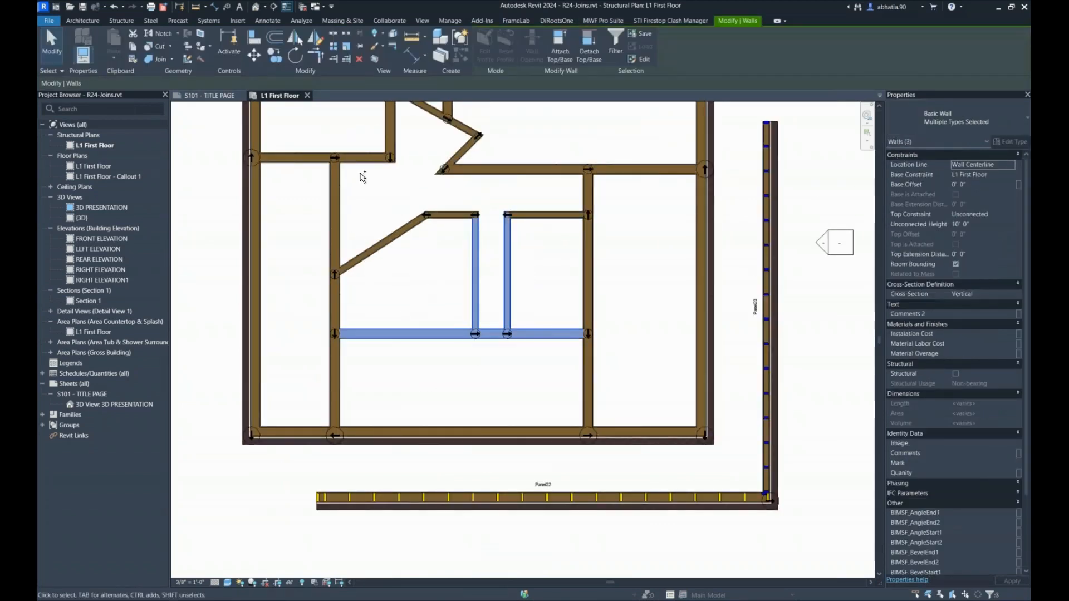
{"action": "left_click_drag", "start_coordinate": [370, 184], "coordinate": [289, 192], "text": "ctrl"}
{"action": "left_click_drag", "start_coordinate": [419, 296], "coordinate": [370, 246], "text": "ctrl"}
{"action": "left_click_drag", "start_coordinate": [468, 198], "coordinate": [434, 236], "text": "ctrl"}
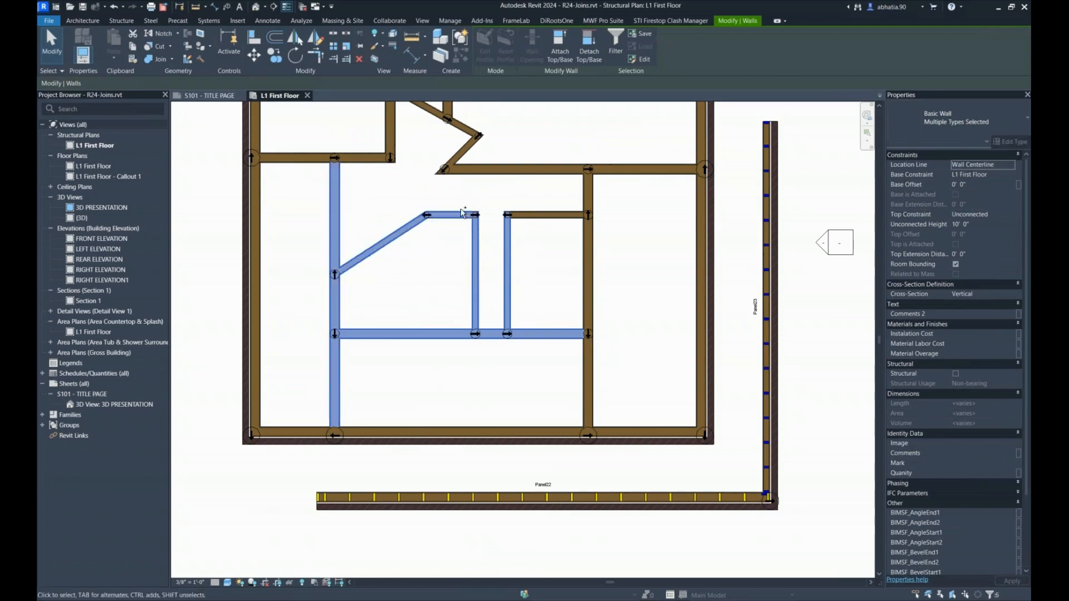
{"action": "left_click_drag", "start_coordinate": [495, 189], "coordinate": [461, 151], "text": "ctrl"}
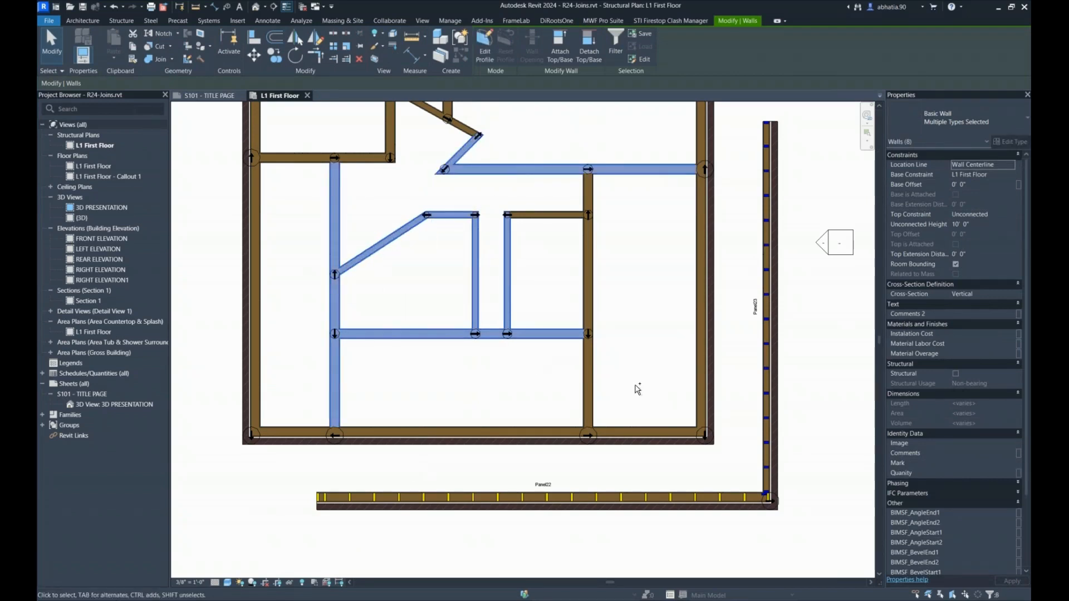
{"action": "left_click_drag", "start_coordinate": [635, 384], "coordinate": [616, 449], "text": "ctrl"}
{"action": "left_click_drag", "start_coordinate": [711, 382], "coordinate": [668, 381], "text": "ctrl"}
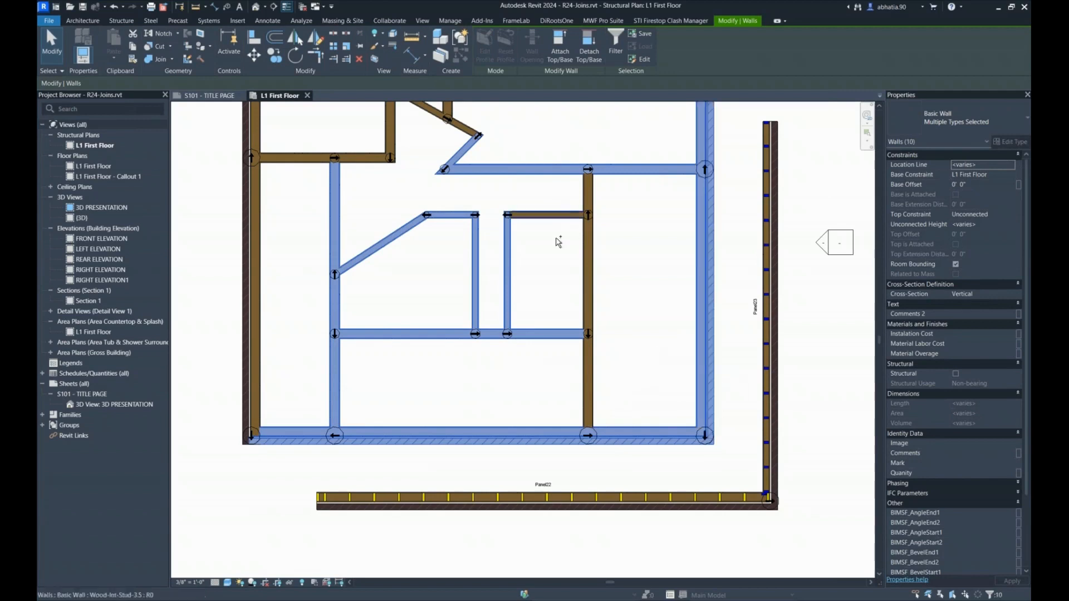
{"action": "left_click_drag", "start_coordinate": [603, 185], "coordinate": [534, 185], "text": "ctrl"}
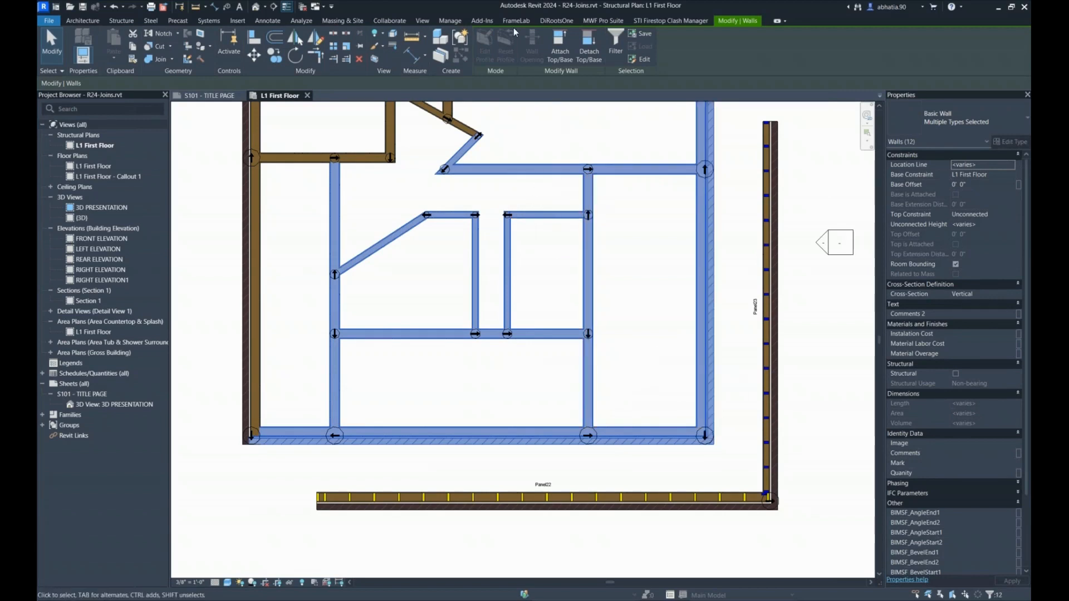
{"action": "middle_click_drag", "start_coordinate": [479, 108], "coordinate": [470, 195]}
{"action": "left_click_drag", "start_coordinate": [470, 195], "coordinate": [418, 238], "text": "ctrl"}
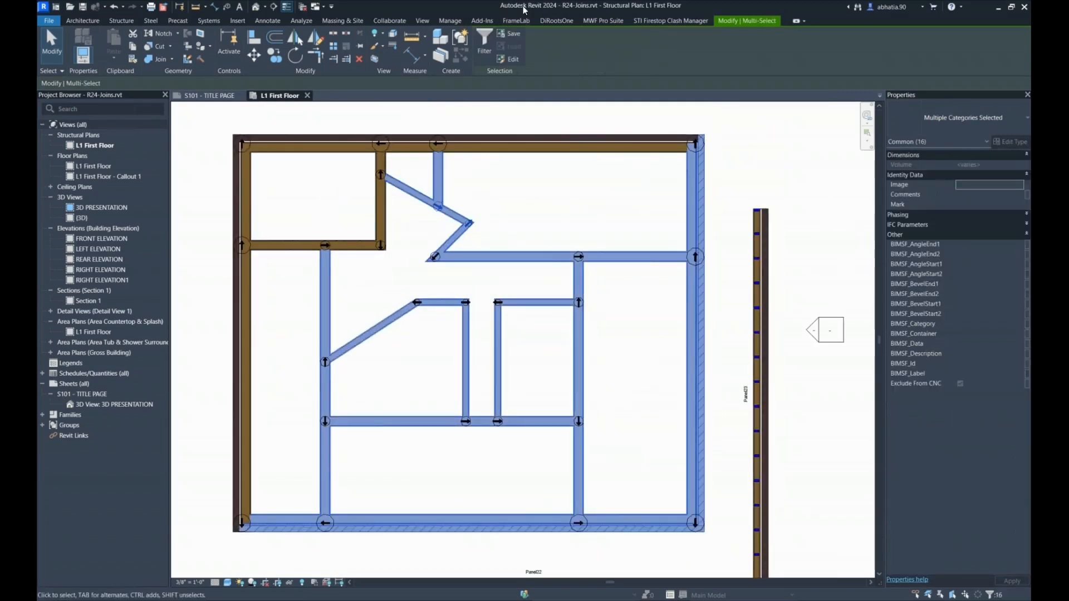
{"action": "left_click", "coordinate": [603, 21]}
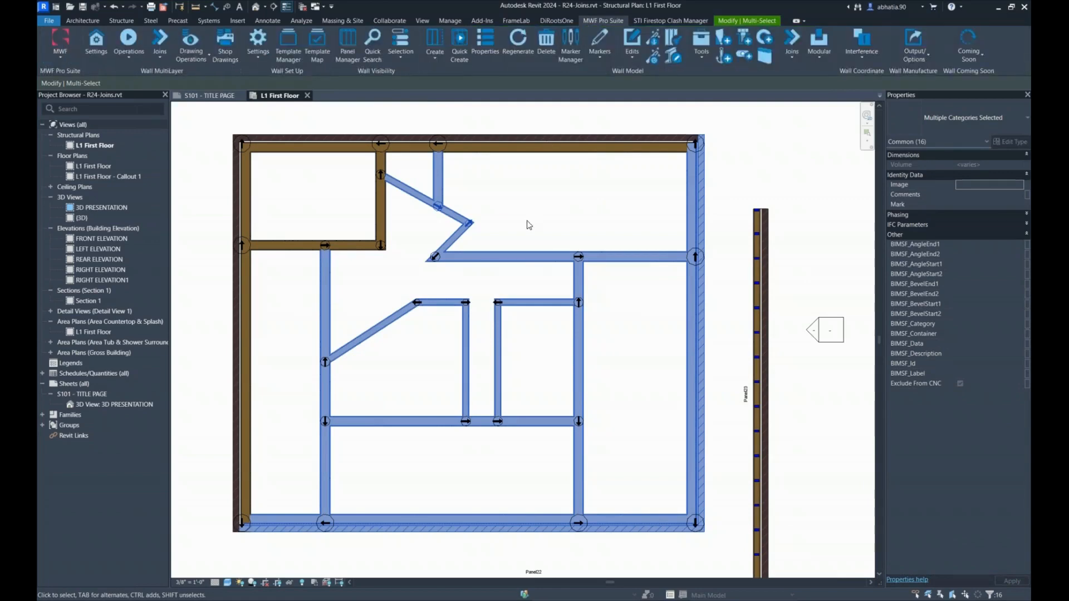
{"action": "left_click", "coordinate": [510, 200]}
Frame the main building's interior walls together with their joins, leaving out the exterior walls and the two walls enclosing the upper-left room.
{"action": "scroll", "coordinate": [556, 162], "scroll_direction": "down", "scroll_amount": 2}
{"action": "scroll", "coordinate": [575, 234], "scroll_direction": "up", "scroll_amount": 2}
{"action": "left_click_drag", "start_coordinate": [621, 208], "coordinate": [412, 413]}
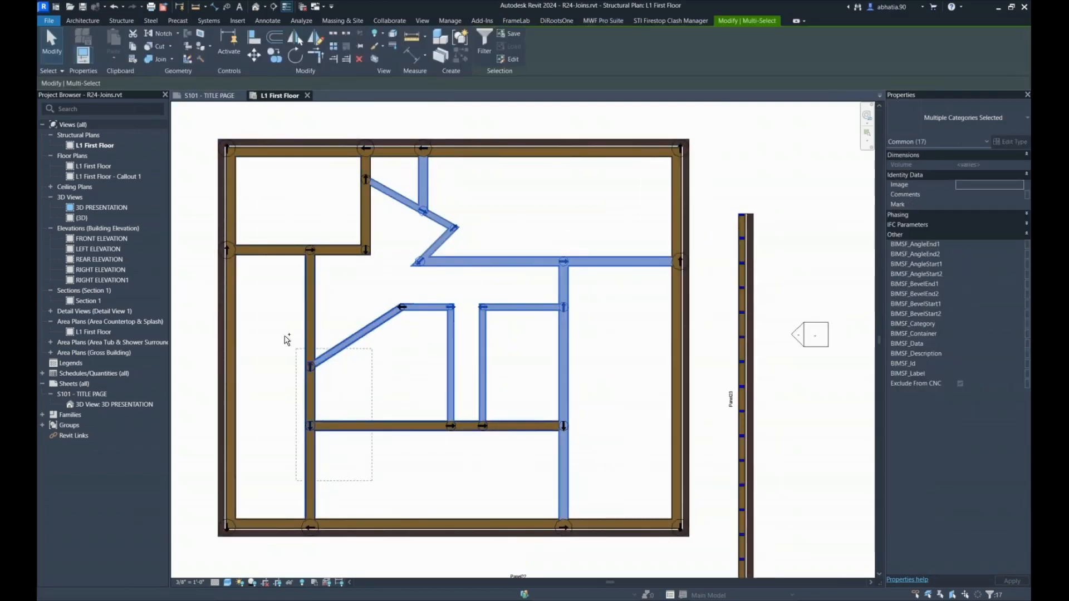
{"action": "left_click", "coordinate": [603, 21]}
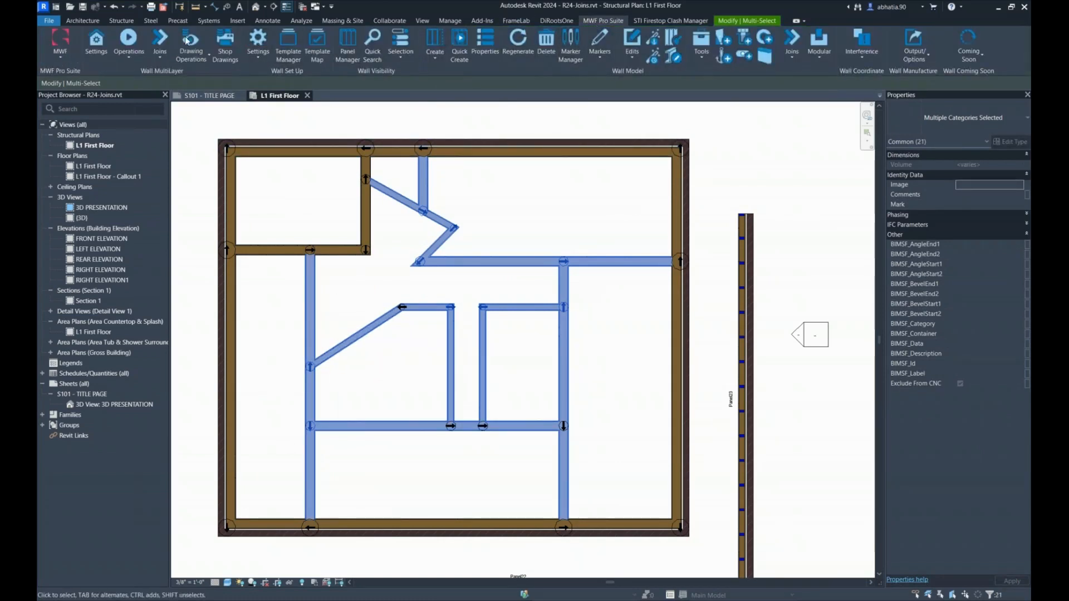
{"action": "left_click", "coordinate": [126, 46]}
{"action": "left_click", "coordinate": [72, 96]}
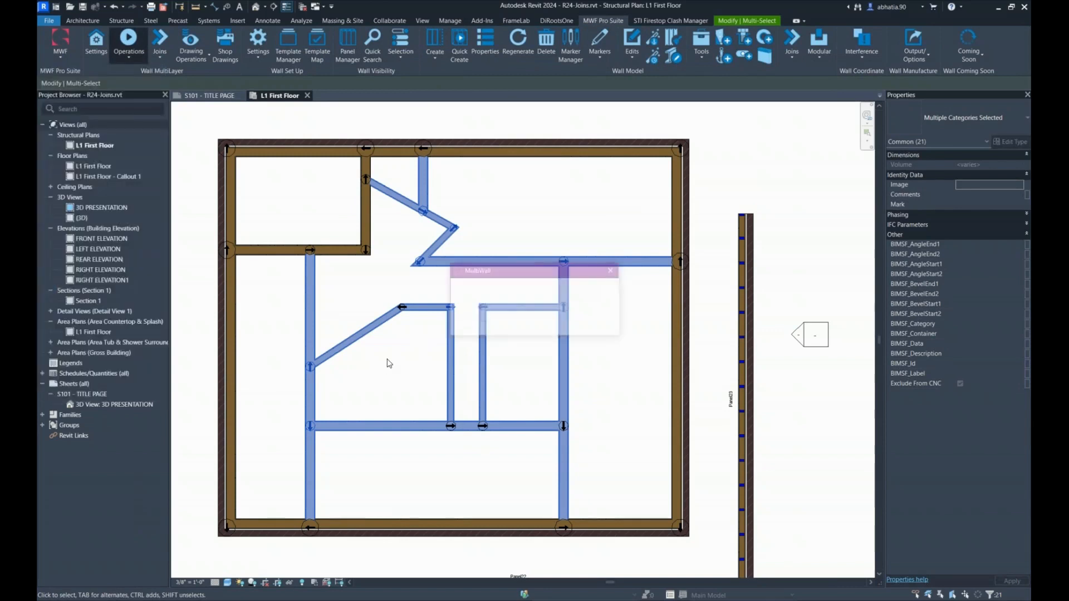
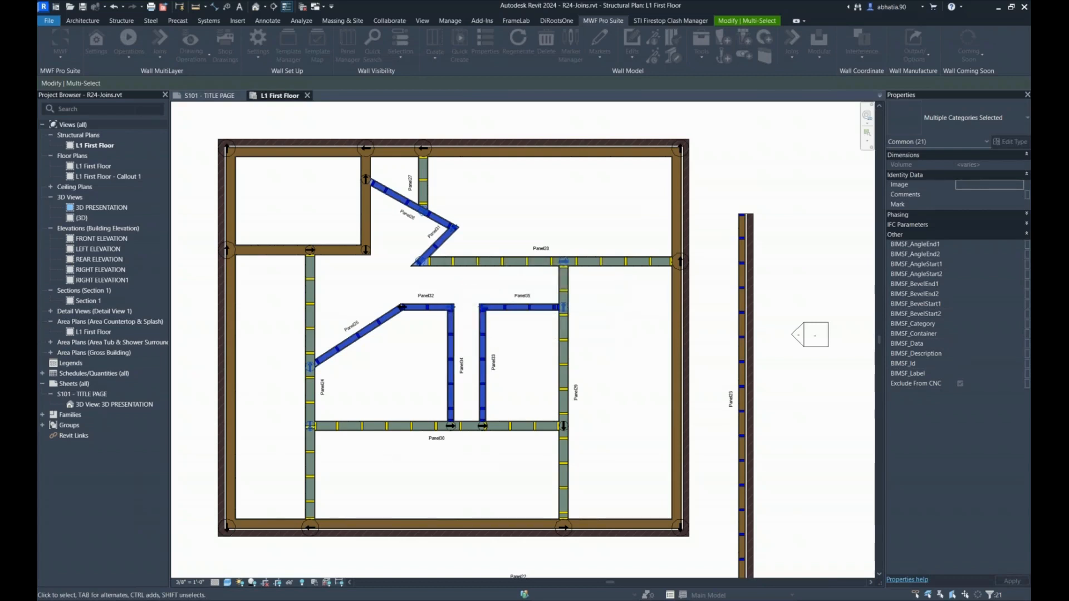
Examine the stud layout at the corner of Panel33 and Panel35 and at the T-intersections along Panel29.
{"action": "scroll", "coordinate": [443, 381], "scroll_direction": "up", "scroll_amount": 3}
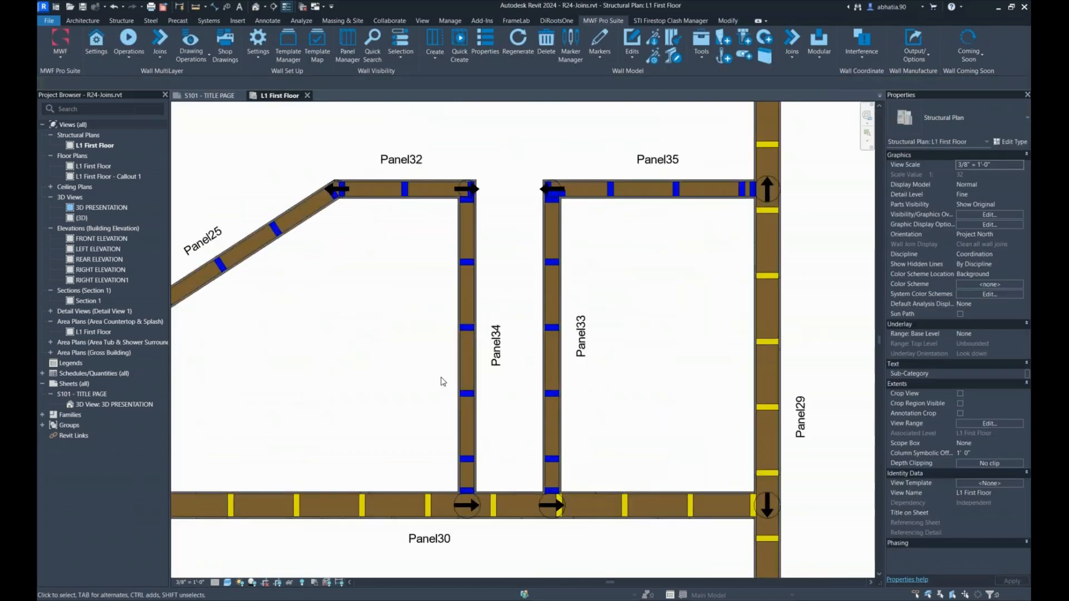
{"action": "scroll", "coordinate": [441, 377], "scroll_direction": "down", "scroll_amount": 3}
{"action": "scroll", "coordinate": [433, 301], "scroll_direction": "up", "scroll_amount": 6}
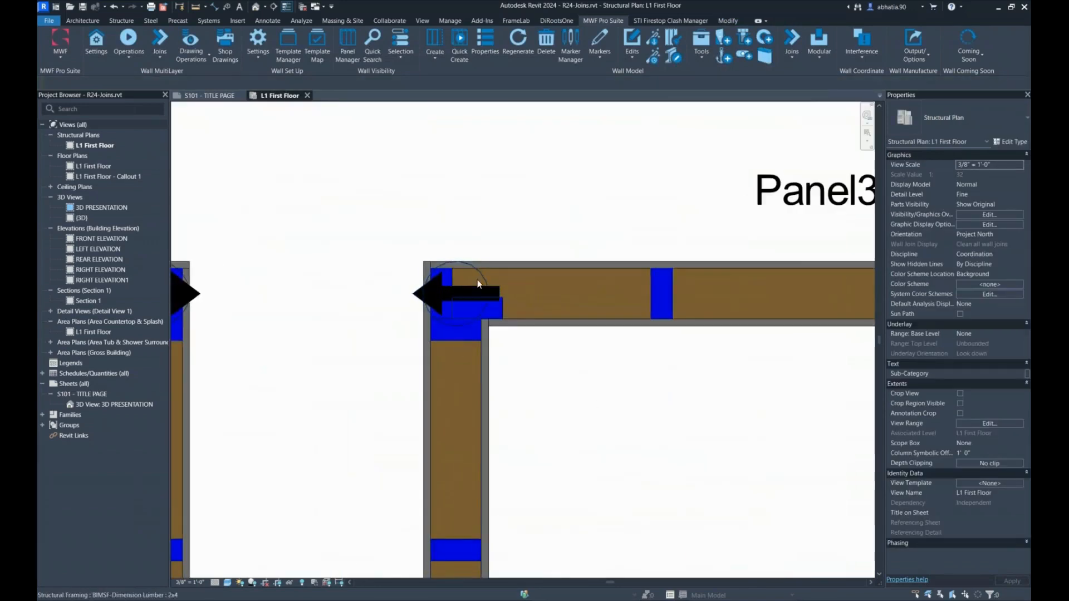
{"action": "scroll", "coordinate": [488, 294], "scroll_direction": "down", "scroll_amount": 5}
{"action": "scroll", "coordinate": [790, 289], "scroll_direction": "up", "scroll_amount": 4}
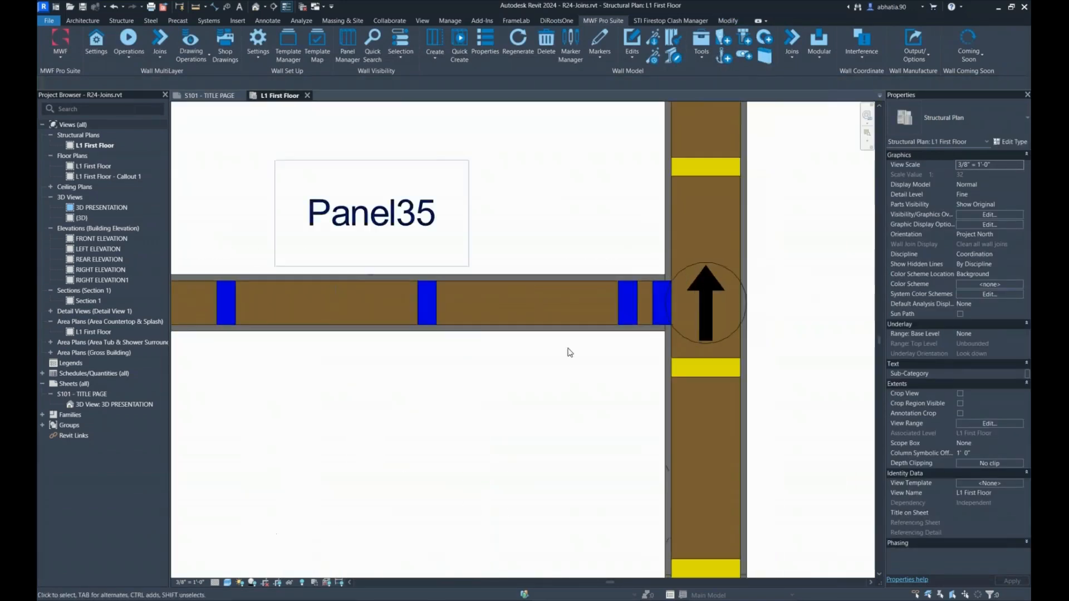
{"action": "left_click", "coordinate": [700, 305]}
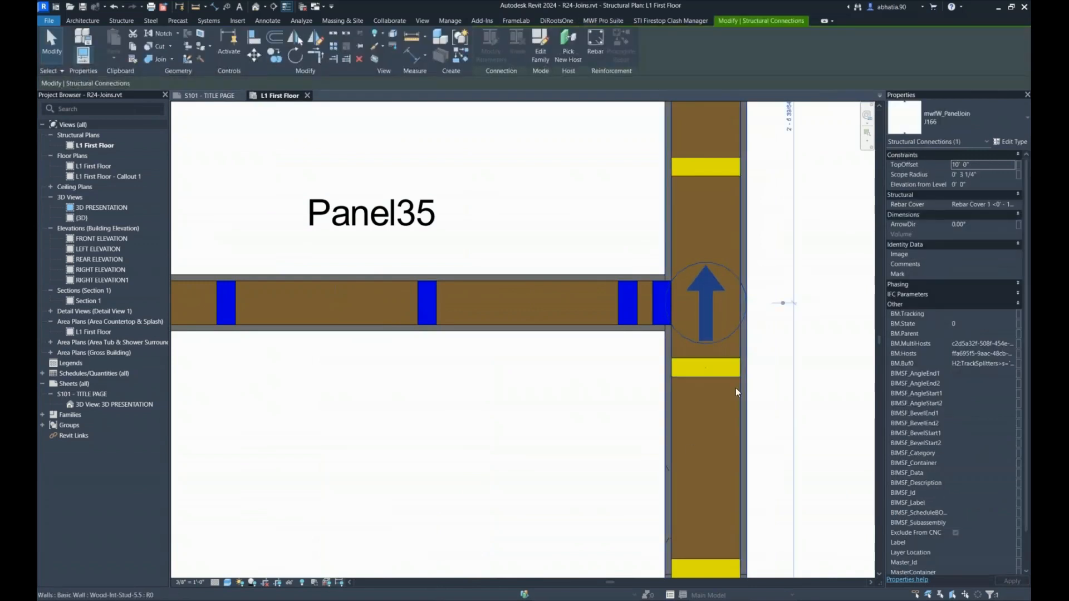
{"action": "left_click", "coordinate": [740, 372]}
{"action": "scroll", "coordinate": [685, 323], "scroll_direction": "down", "scroll_amount": 2}
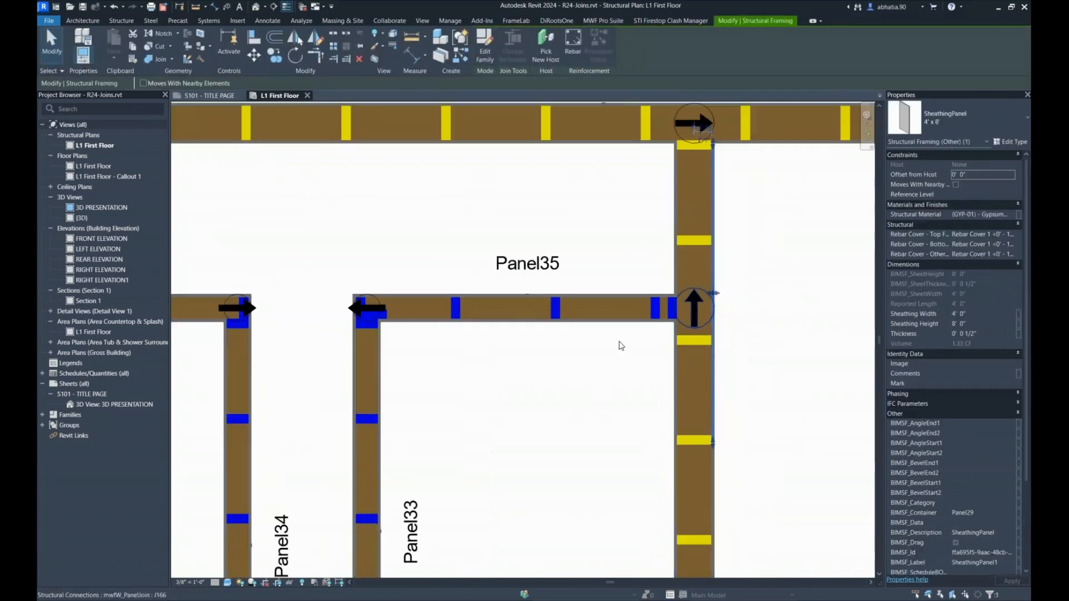
{"action": "left_click", "coordinate": [523, 444]}
{"action": "scroll", "coordinate": [679, 292], "scroll_direction": "down", "scroll_amount": 2}
{"action": "middle_click_drag", "start_coordinate": [673, 480], "coordinate": [418, 250]}
{"action": "scroll", "coordinate": [448, 300], "scroll_direction": "down", "scroll_amount": 5}
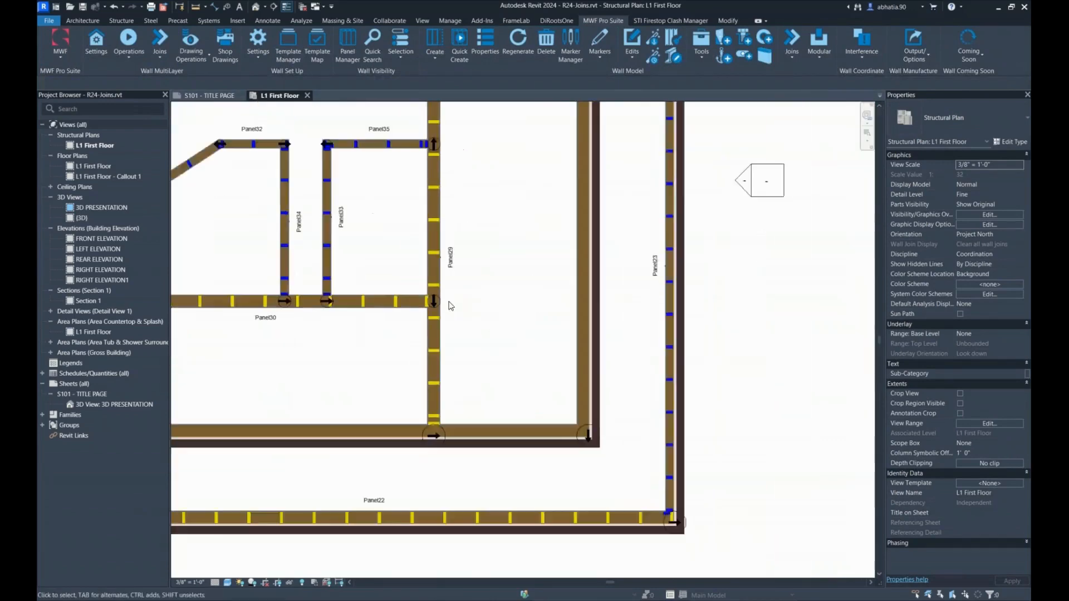
Examine the separate T-shaped wall samples below the building and the reference image of a T-intersection with ladder blocking.
{"action": "scroll", "coordinate": [540, 452], "scroll_direction": "up", "scroll_amount": 1}
{"action": "middle_click_drag", "start_coordinate": [543, 452], "coordinate": [609, 341]}
{"action": "scroll", "coordinate": [595, 325], "scroll_direction": "down", "scroll_amount": 2}
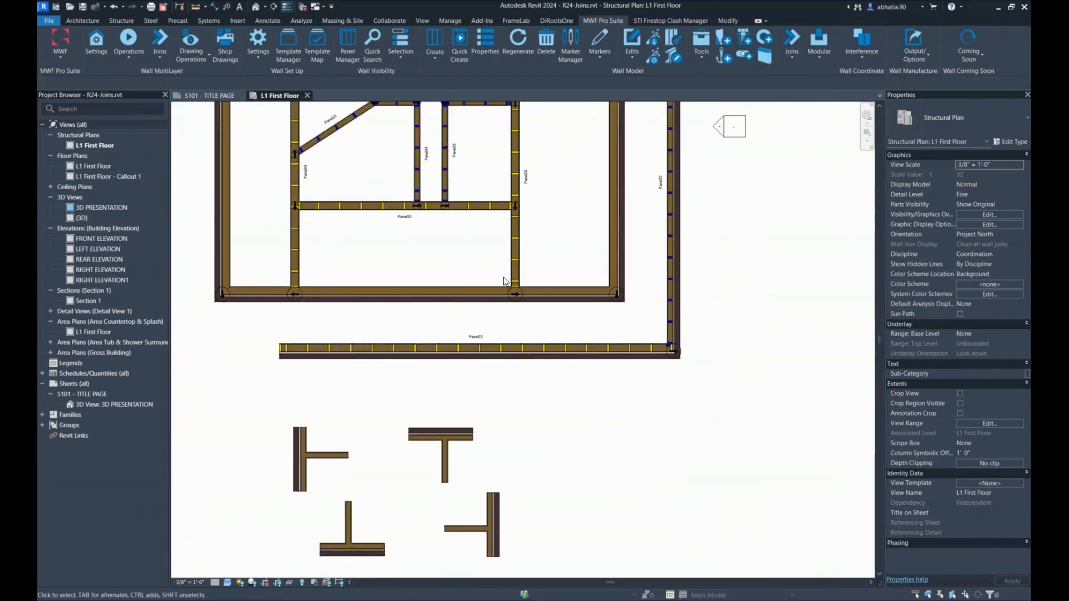
{"action": "scroll", "coordinate": [473, 262], "scroll_direction": "down", "scroll_amount": 2}
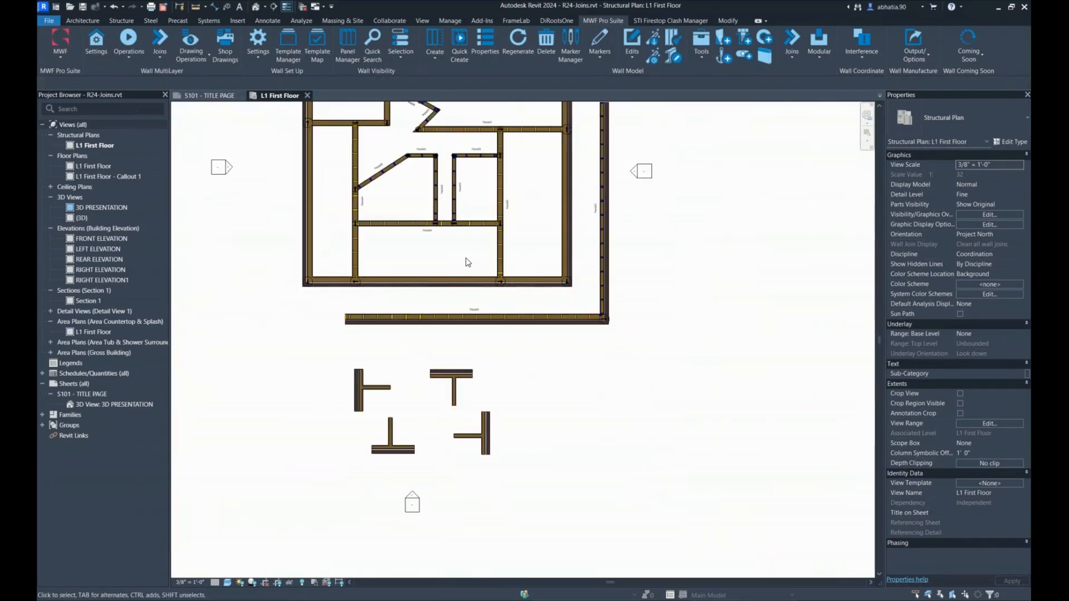
{"action": "middle_click_drag", "start_coordinate": [466, 375], "coordinate": [484, 249]}
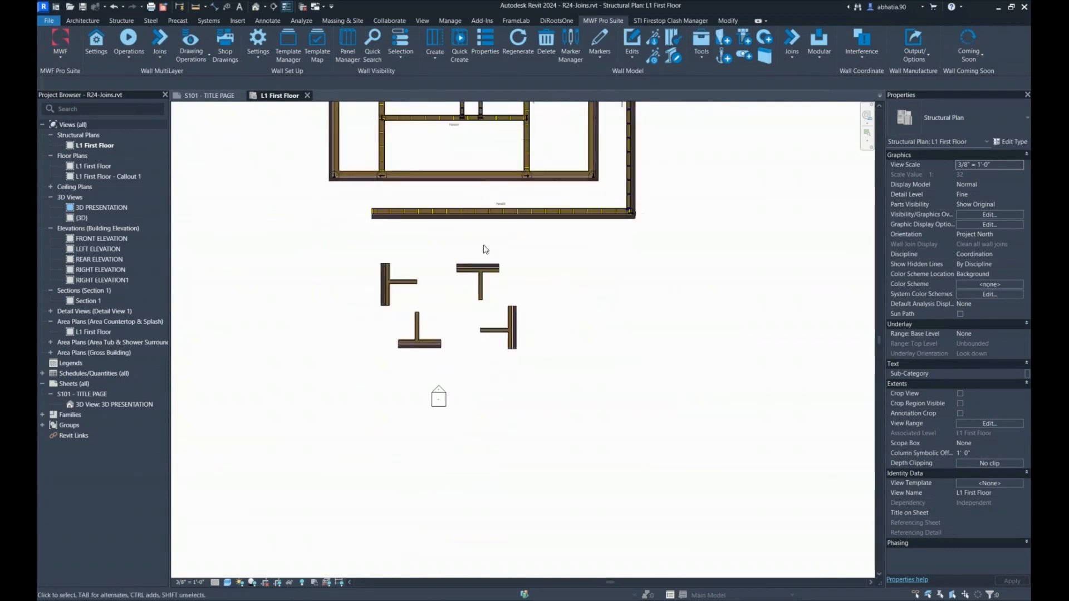
{"action": "scroll", "coordinate": [396, 308], "scroll_direction": "up", "scroll_amount": 3}
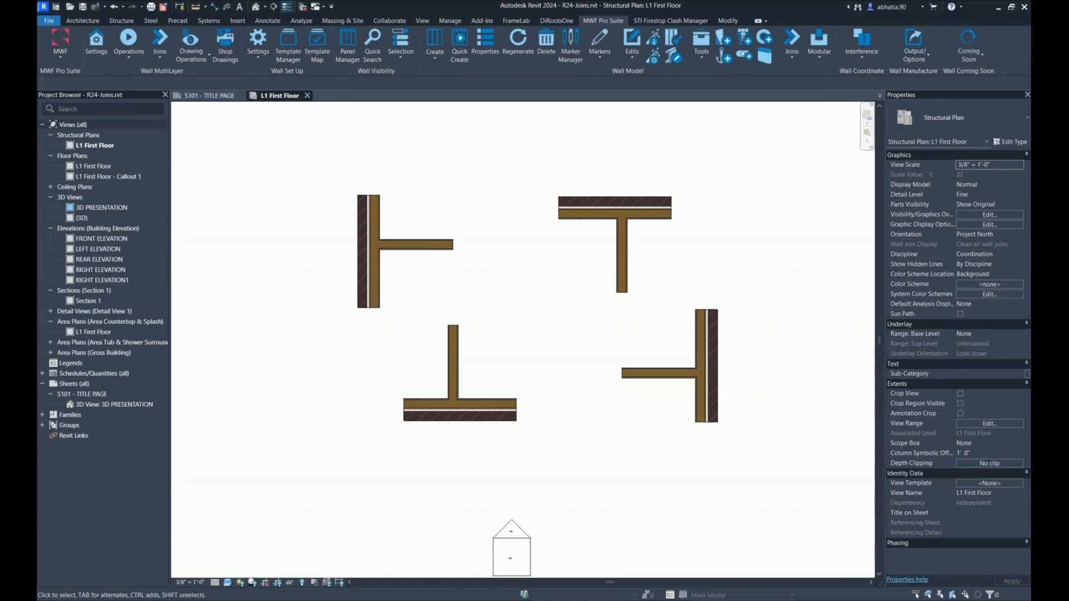
{"action": "scroll", "coordinate": [394, 242], "scroll_direction": "up", "scroll_amount": 4}
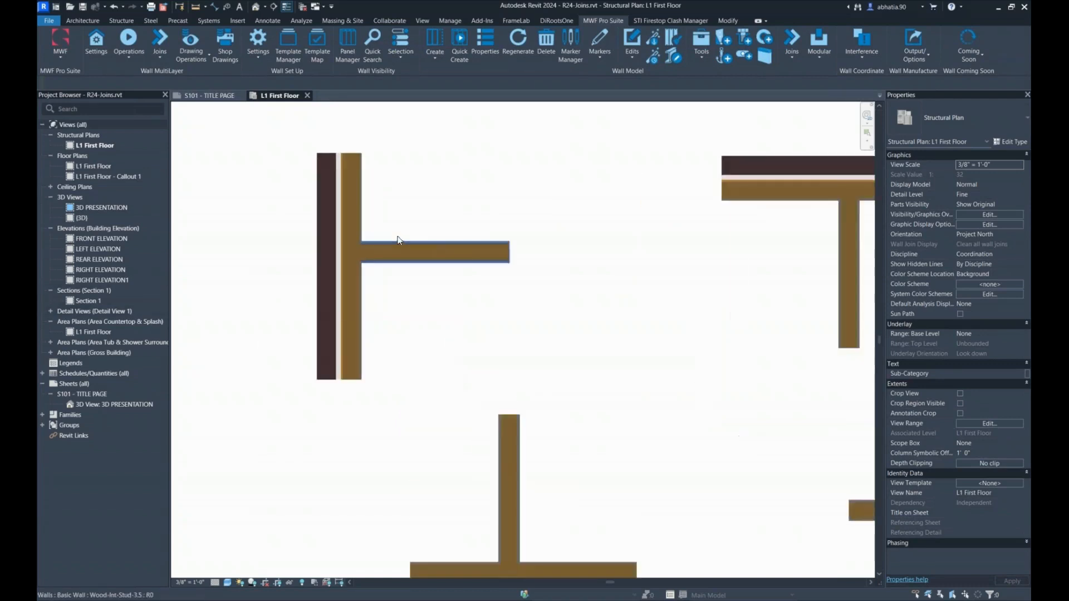
{"action": "middle_click_drag", "start_coordinate": [390, 284], "coordinate": [432, 384]}
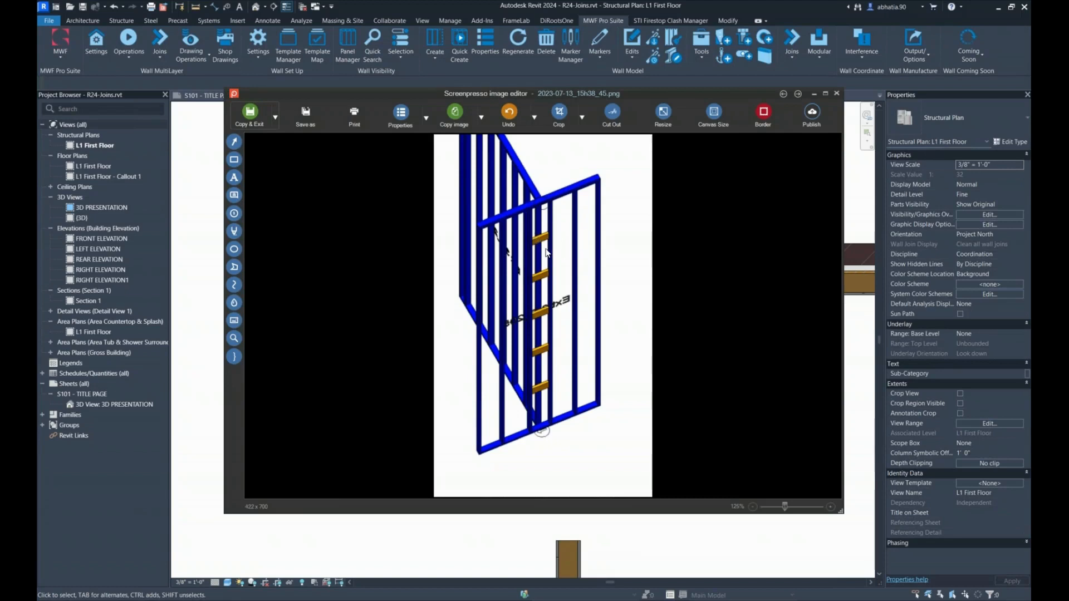
{"action": "left_click", "coordinate": [834, 94]}
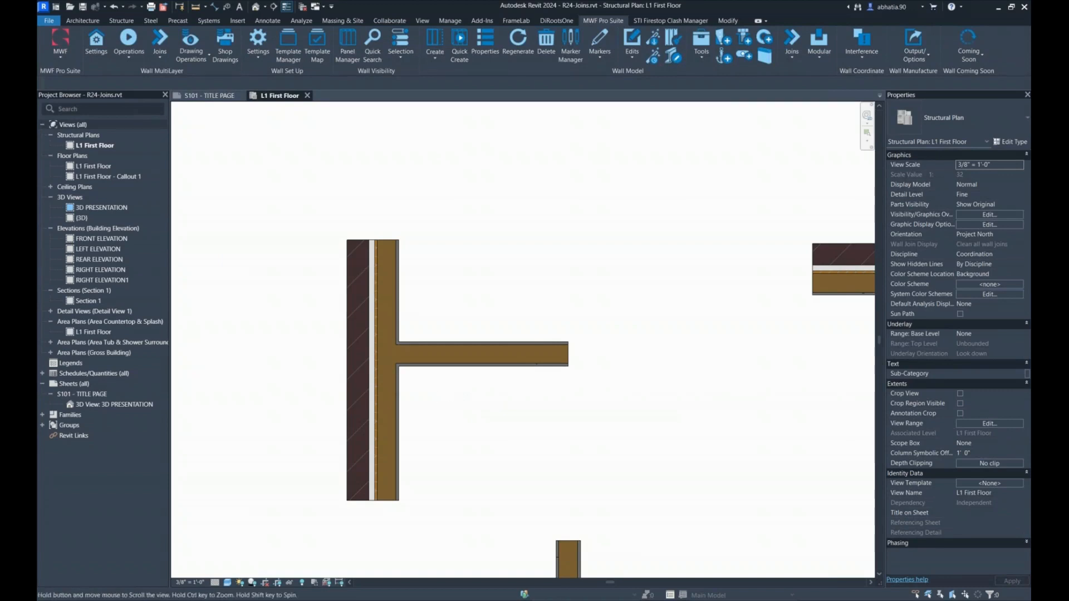
Start Place Join on the two walls of the upper-left T sample and list the definitions for the fourth matching Intersect - 2W signature.
{"action": "scroll", "coordinate": [445, 384], "scroll_direction": "down", "scroll_amount": 1}
{"action": "scroll", "coordinate": [403, 326], "scroll_direction": "up", "scroll_amount": 2}
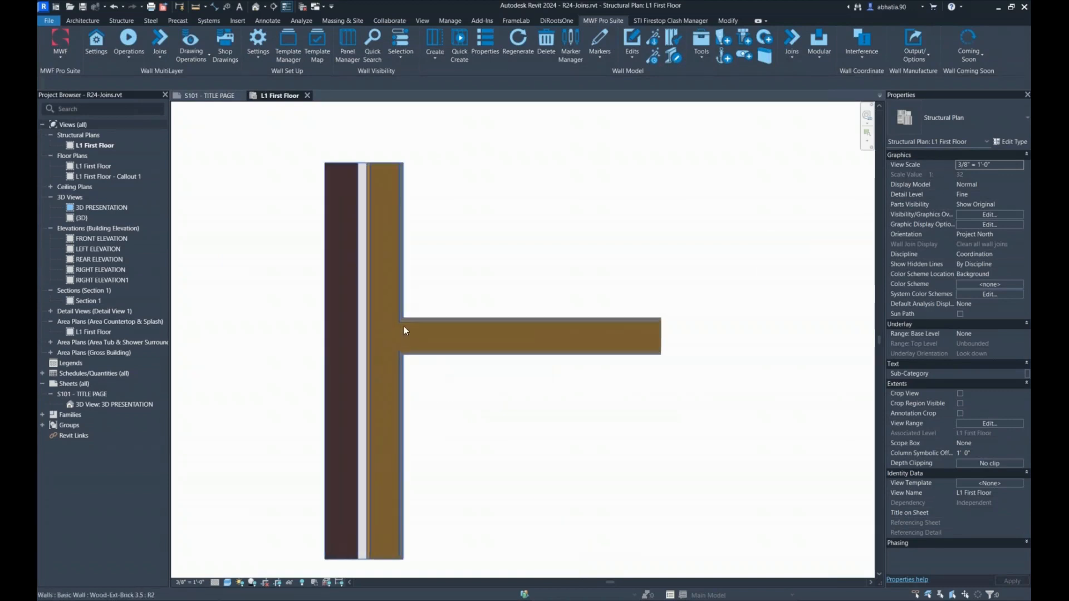
{"action": "left_click_drag", "start_coordinate": [439, 292], "coordinate": [362, 384]}
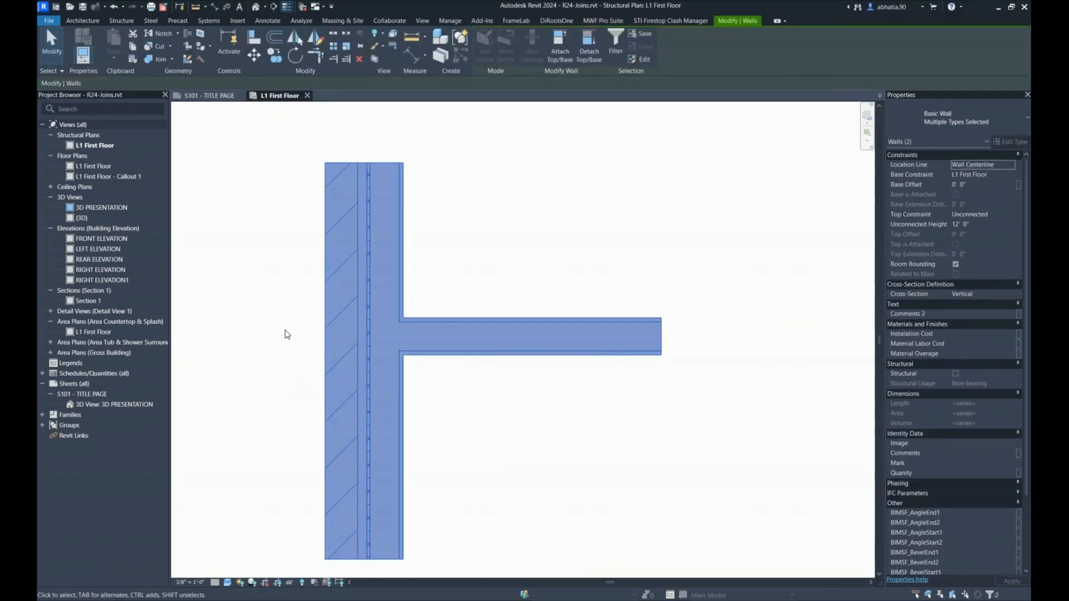
{"action": "left_click", "coordinate": [606, 21]}
{"action": "left_click", "coordinate": [791, 51]}
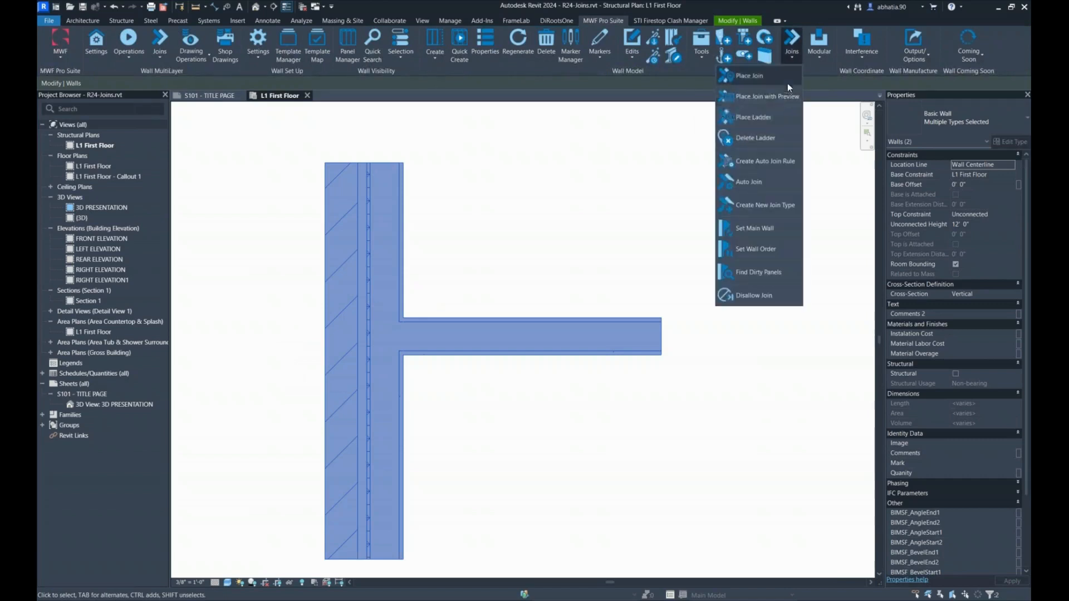
{"action": "left_click", "coordinate": [776, 78]}
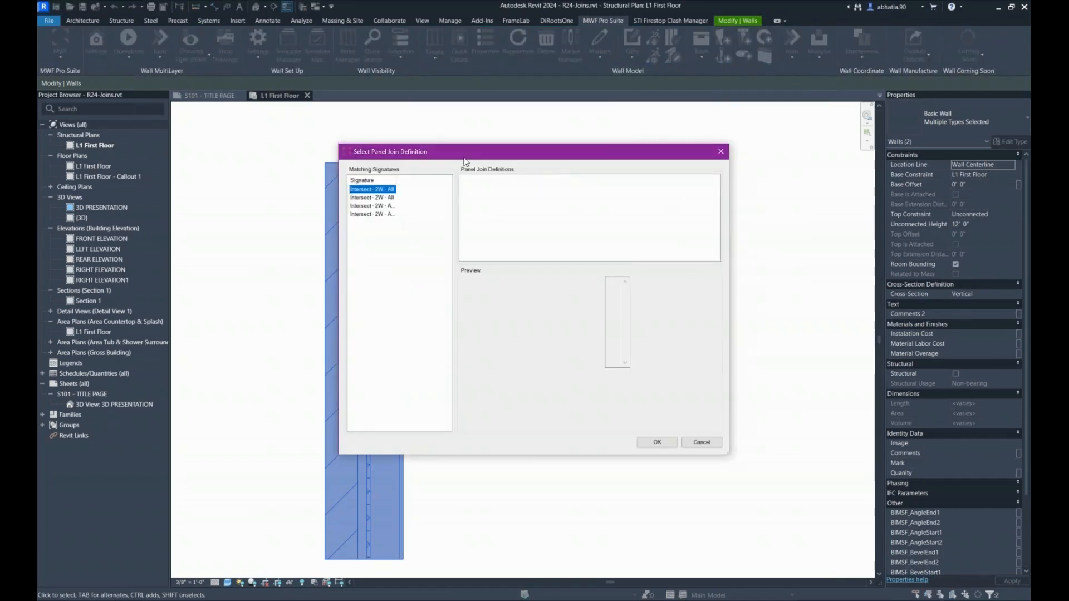
{"action": "left_click", "coordinate": [390, 206]}
{"action": "left_click", "coordinate": [373, 214]}
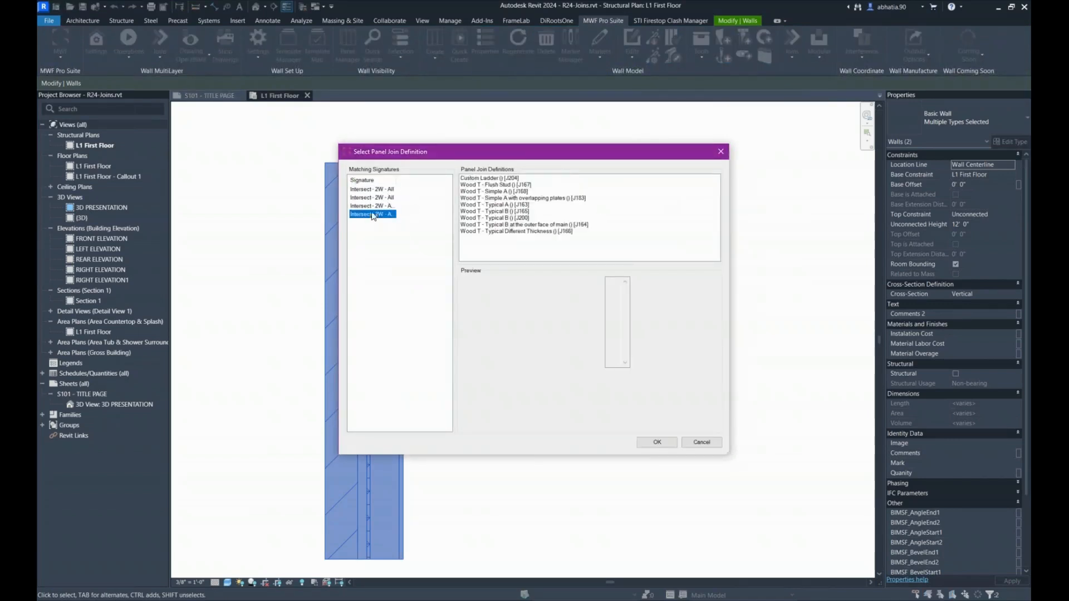
Compare the Wood T definition previews and place the Wood T - Typical B at the outer face of main [J164] join on the T sample.
{"action": "left_click_drag", "start_coordinate": [546, 159], "coordinate": [654, 134]}
{"action": "left_click", "coordinate": [610, 153]}
{"action": "left_click", "coordinate": [611, 160]}
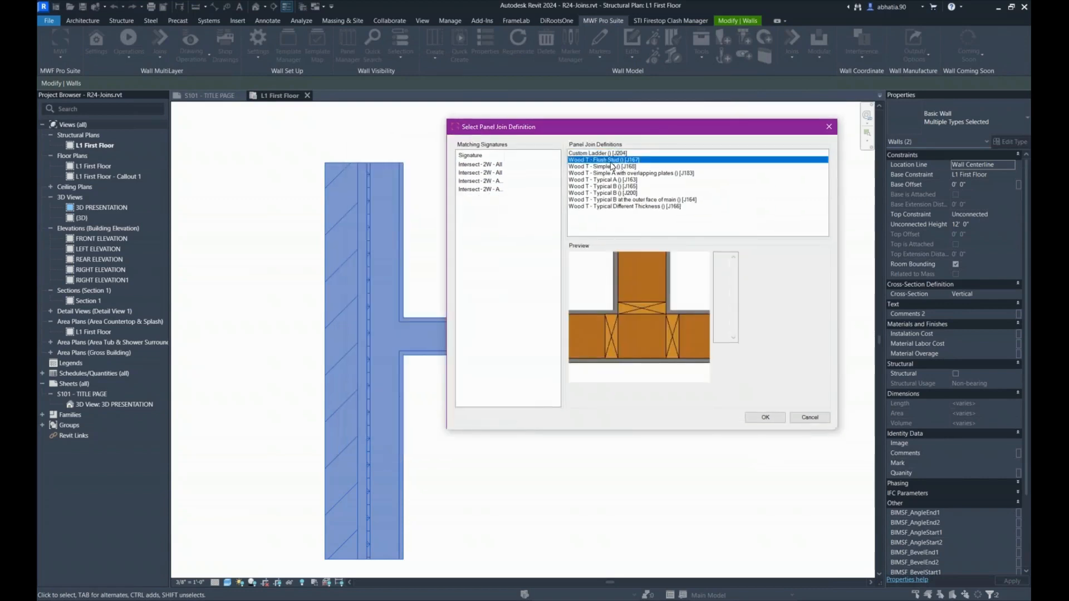
{"action": "left_click", "coordinate": [609, 166]}
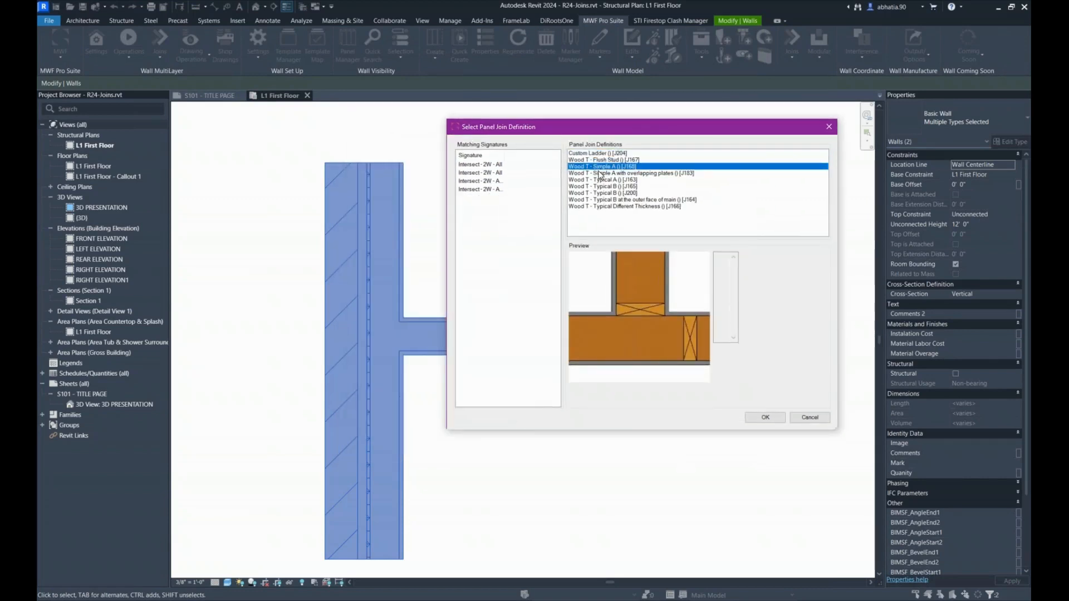
{"action": "left_click", "coordinate": [599, 174]}
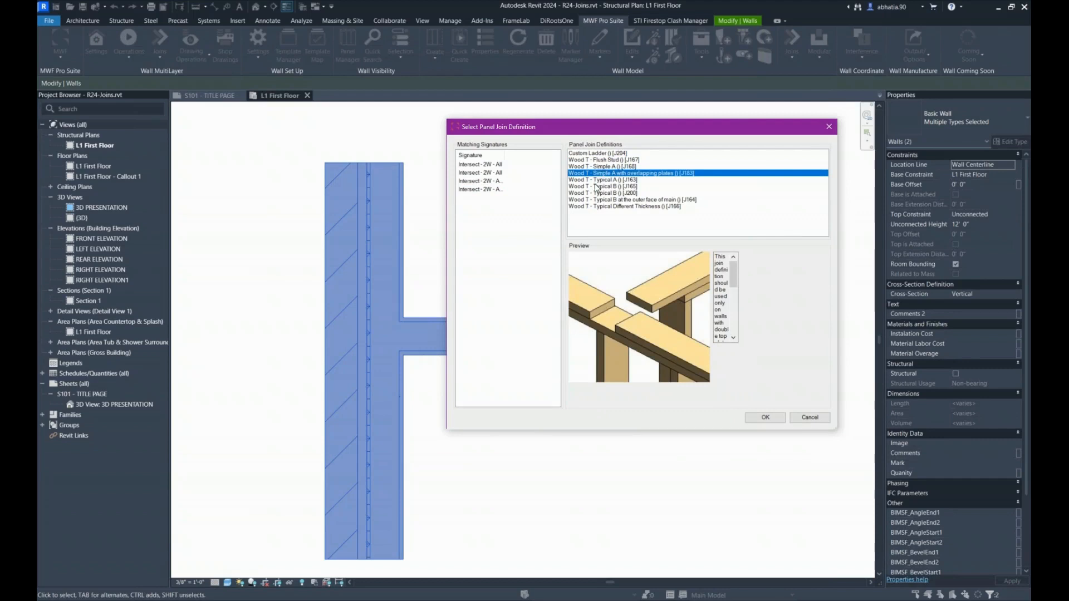
{"action": "left_click", "coordinate": [596, 186]}
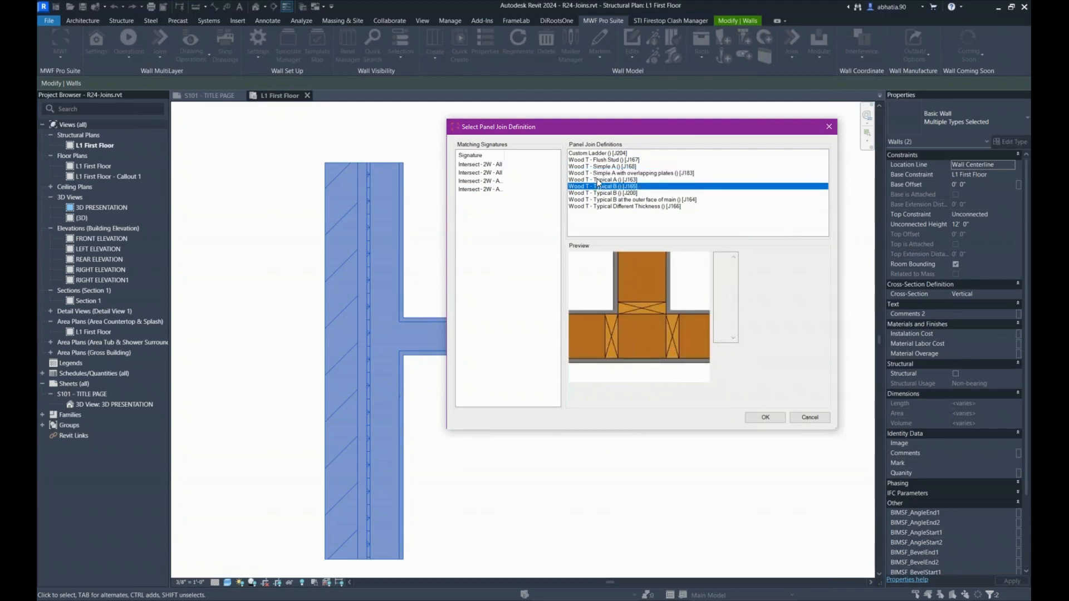
{"action": "left_click", "coordinate": [596, 180]}
{"action": "left_click", "coordinate": [598, 187]}
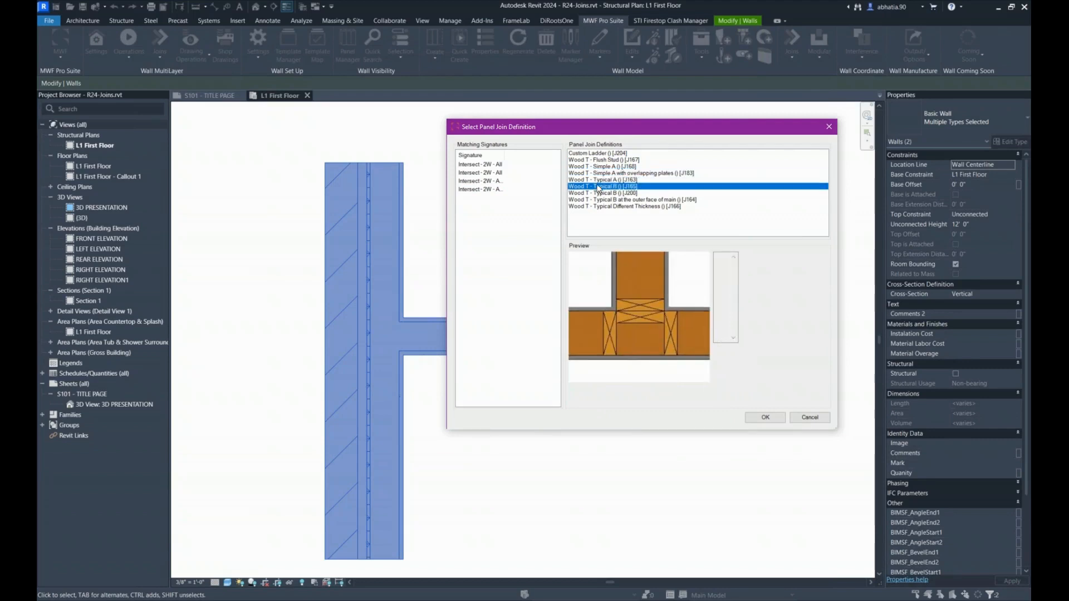
{"action": "left_click", "coordinate": [595, 200]}
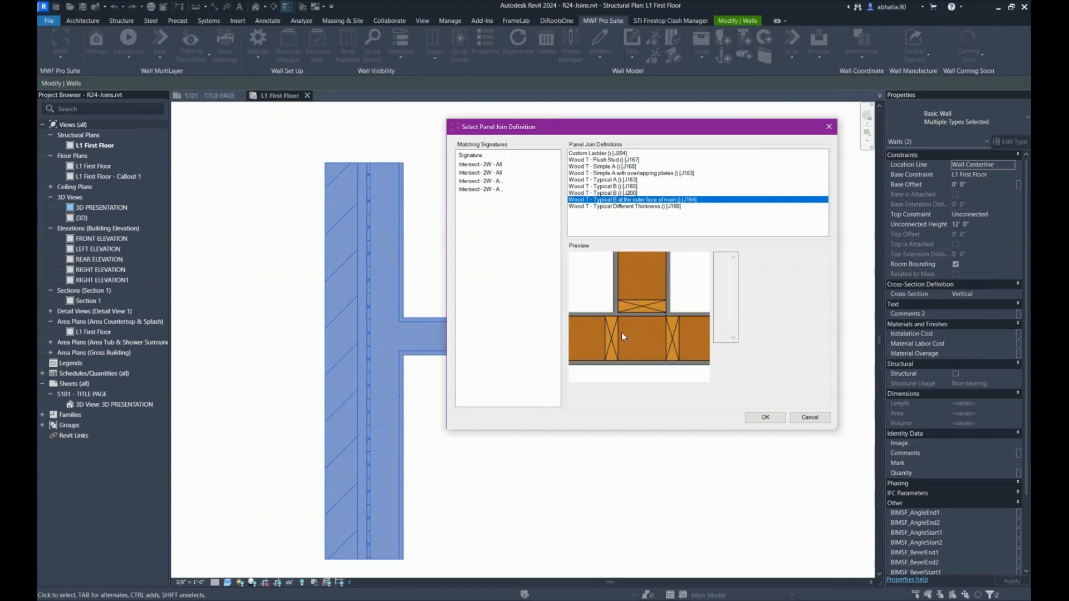
{"action": "left_click", "coordinate": [765, 417]}
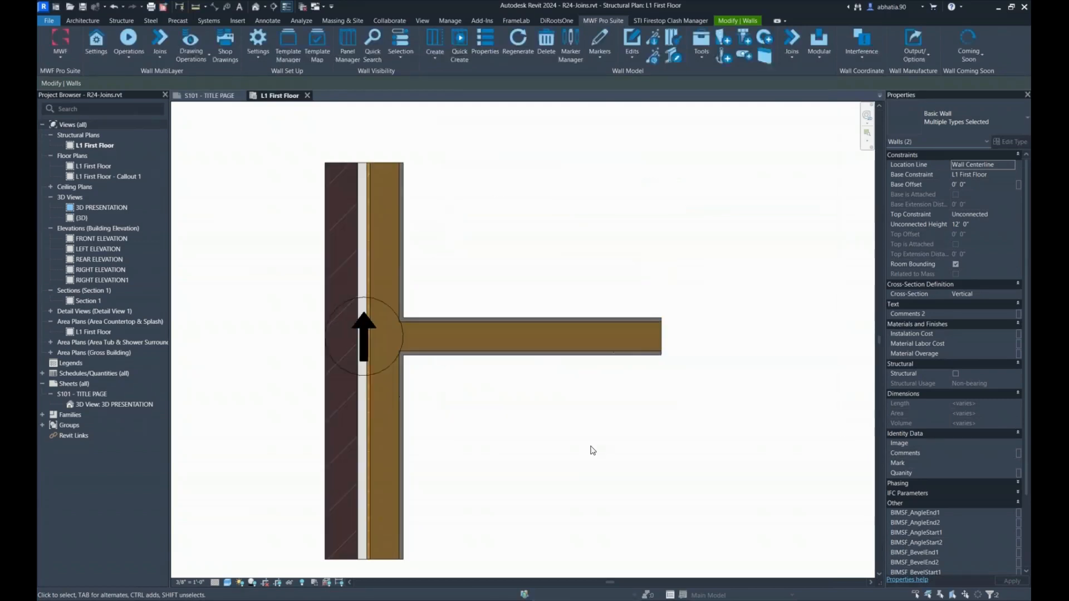
Duplicate the 2W Intersection join type Wood T - Typical B at the outer face of main [J164] in the Marker Manager.
{"action": "left_click", "coordinate": [372, 329]}
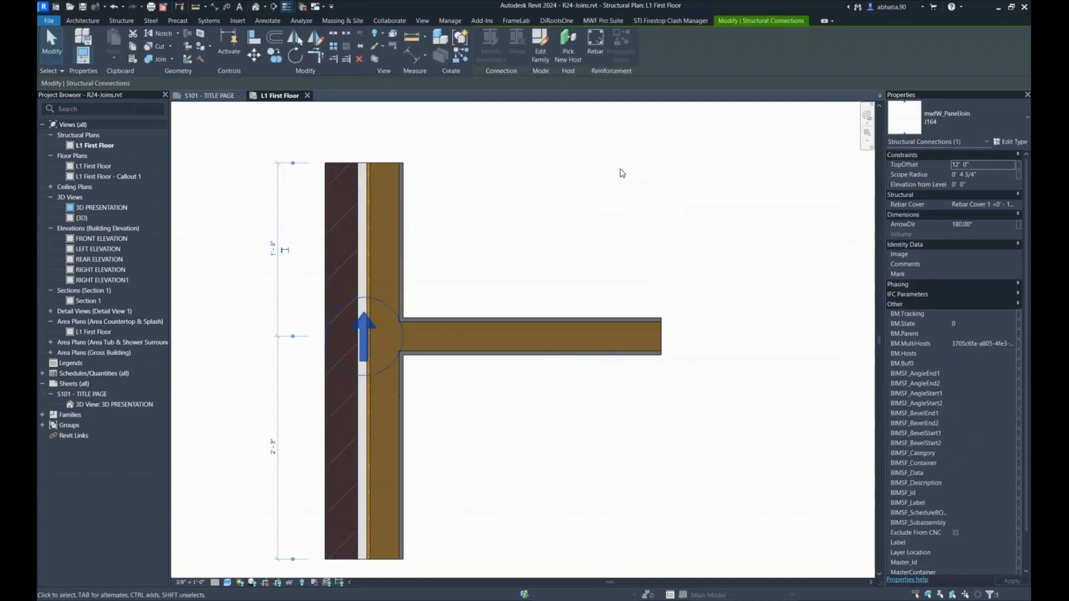
{"action": "left_click", "coordinate": [619, 164]}
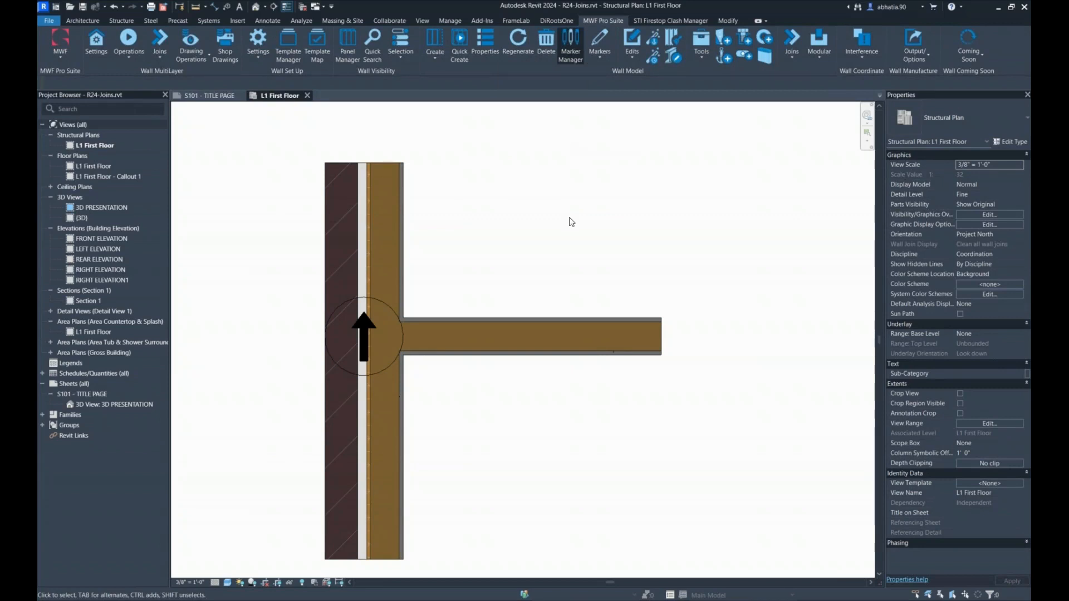
{"action": "left_click", "coordinate": [571, 44]}
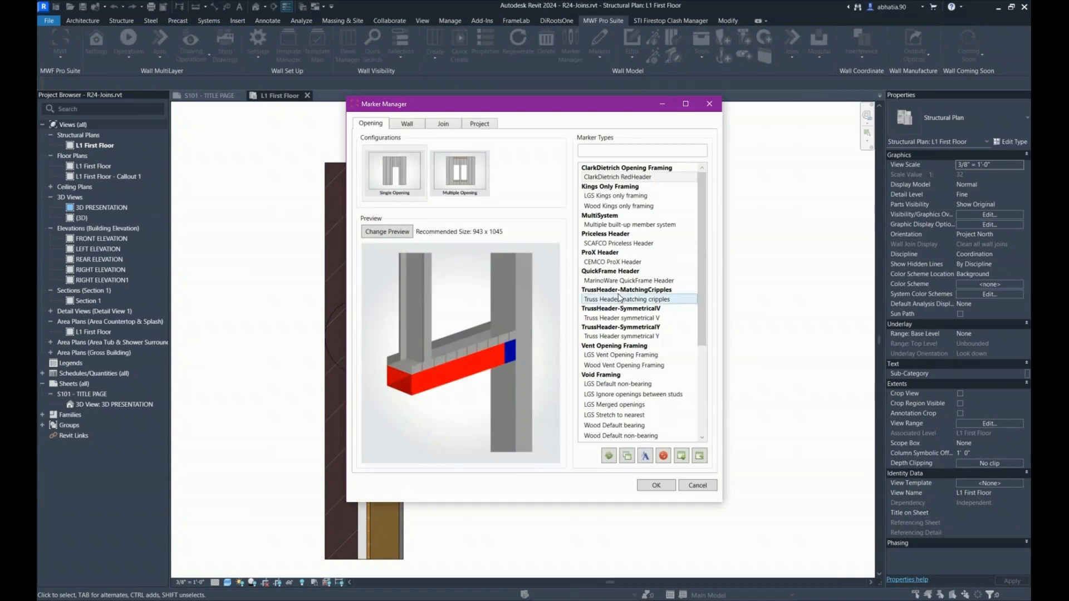
{"action": "left_click", "coordinate": [443, 124]}
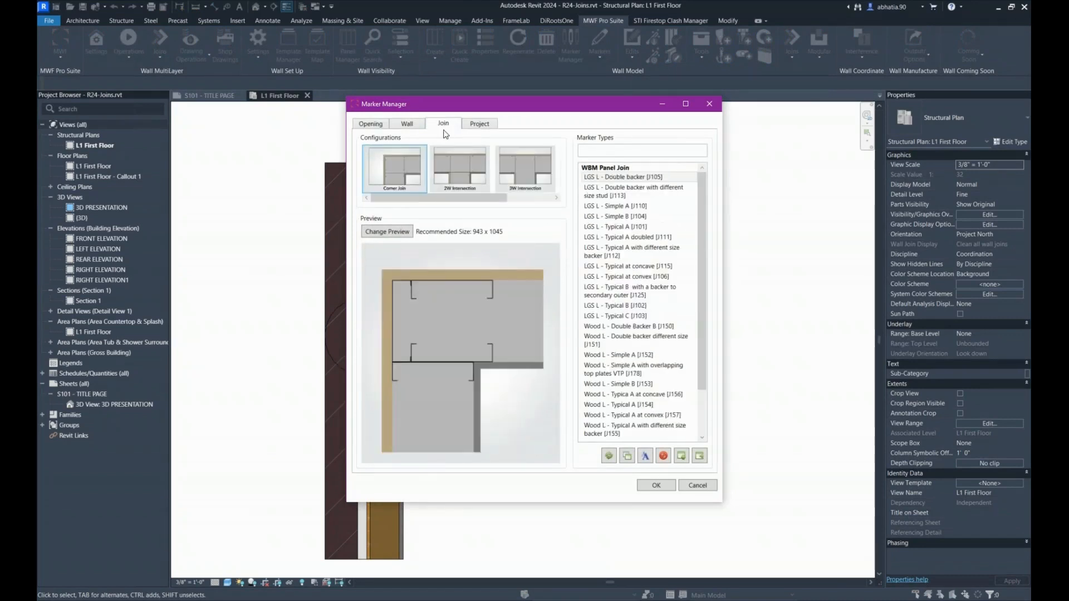
{"action": "left_click", "coordinate": [465, 178]}
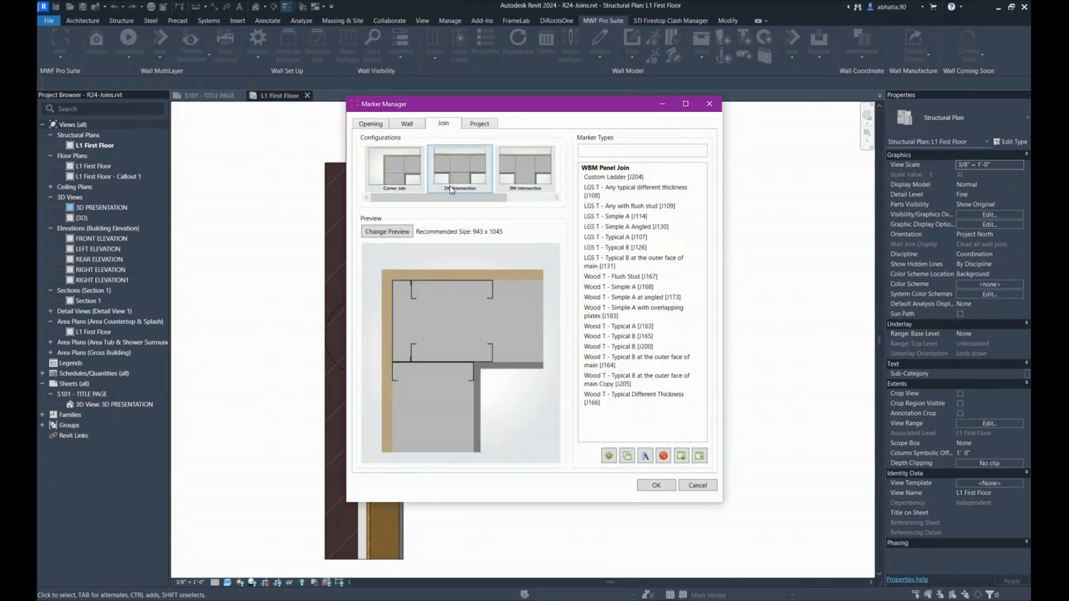
{"action": "left_click", "coordinate": [661, 363]}
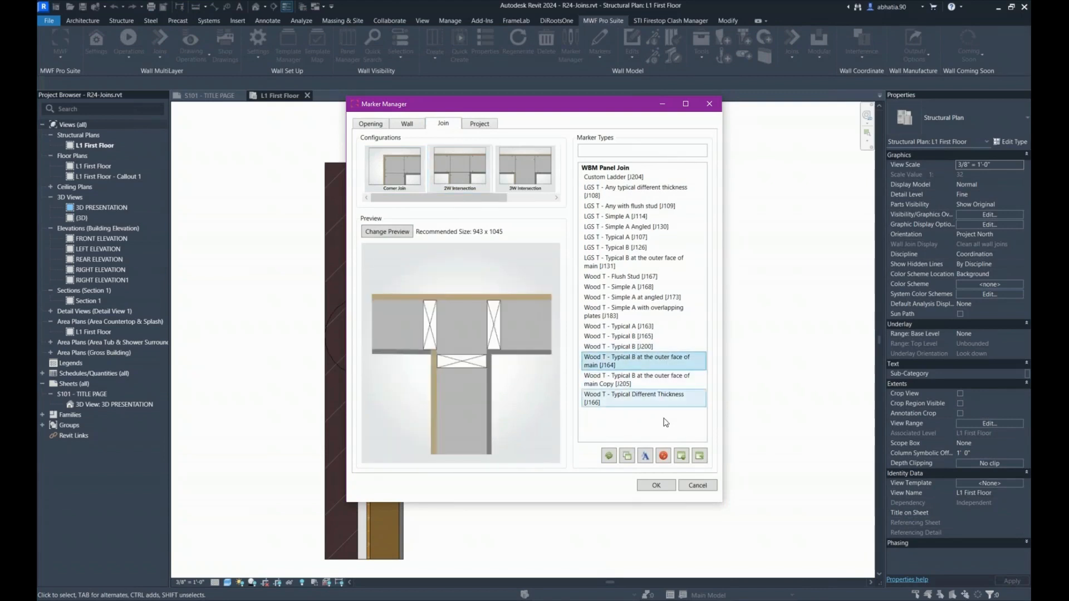
{"action": "left_click", "coordinate": [625, 456]}
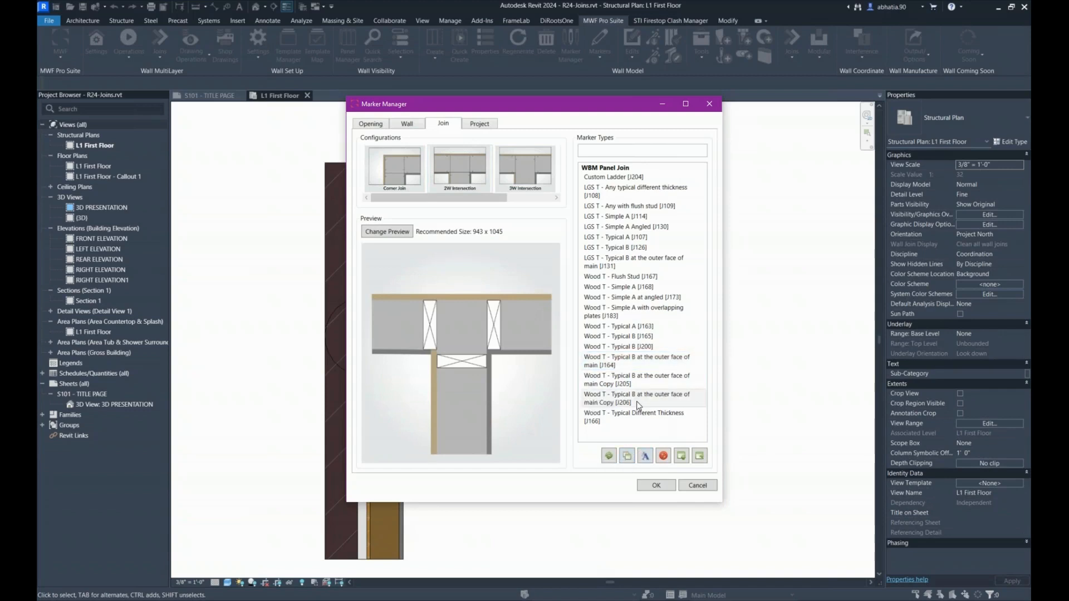
{"action": "left_click", "coordinate": [644, 455]}
{"action": "left_click", "coordinate": [560, 325]}
{"action": "left_click", "coordinate": [641, 486]}
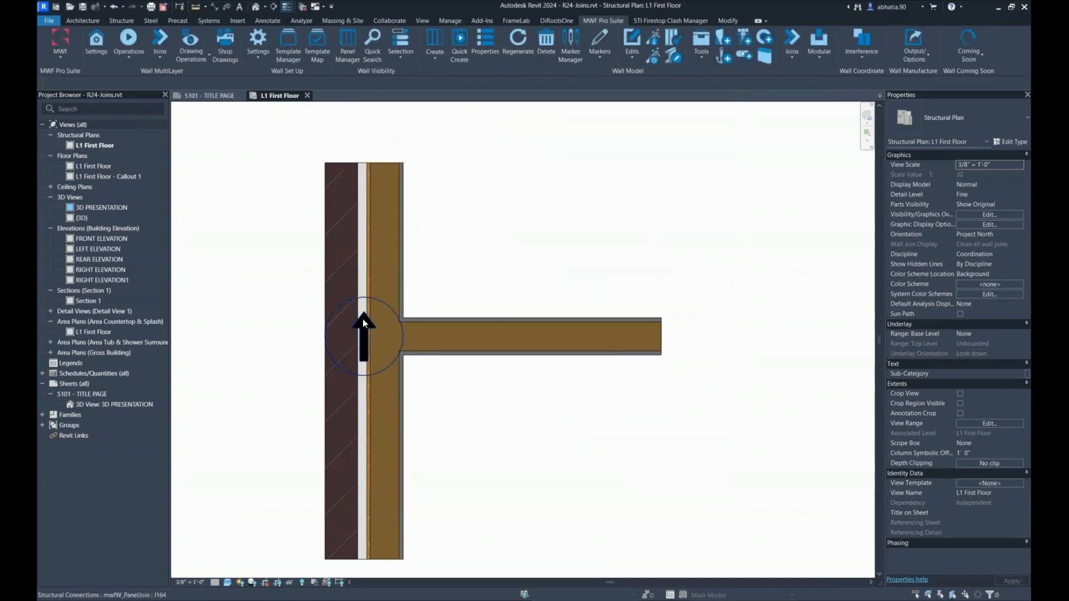
Change the type of the join marker on the T sample to mwfW_PanelJoin J206.
{"action": "left_click", "coordinate": [362, 323]}
{"action": "left_click", "coordinate": [951, 126]}
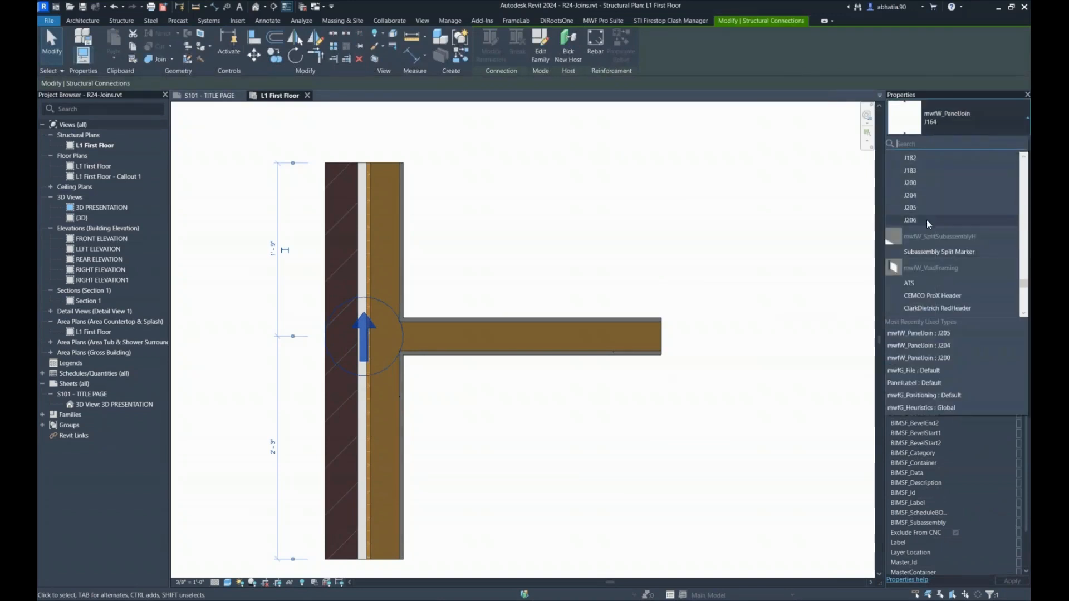
{"action": "left_click", "coordinate": [909, 220]}
{"action": "left_click", "coordinate": [535, 227]}
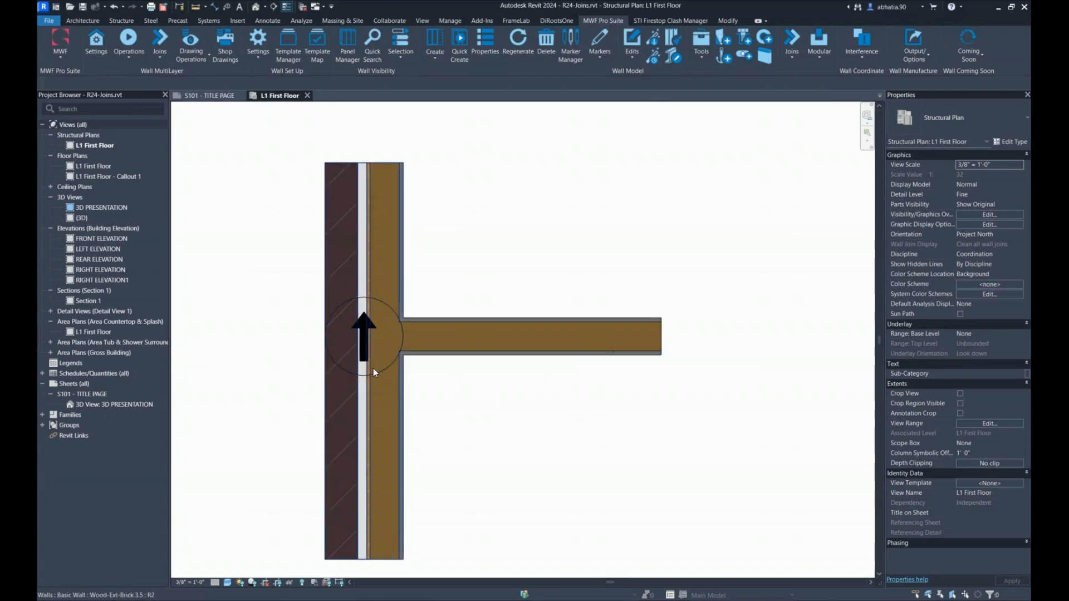
Open the panel join definition of the mwfW_PanelJoin J206 marker on the T sample for editing.
{"action": "left_click", "coordinate": [359, 331]}
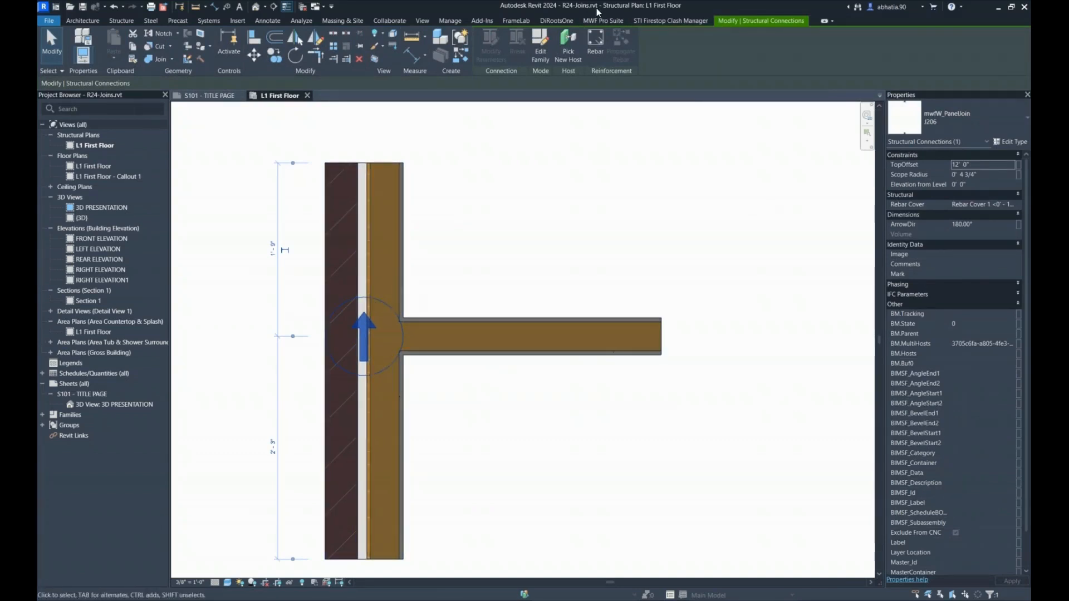
{"action": "left_click", "coordinate": [602, 20]}
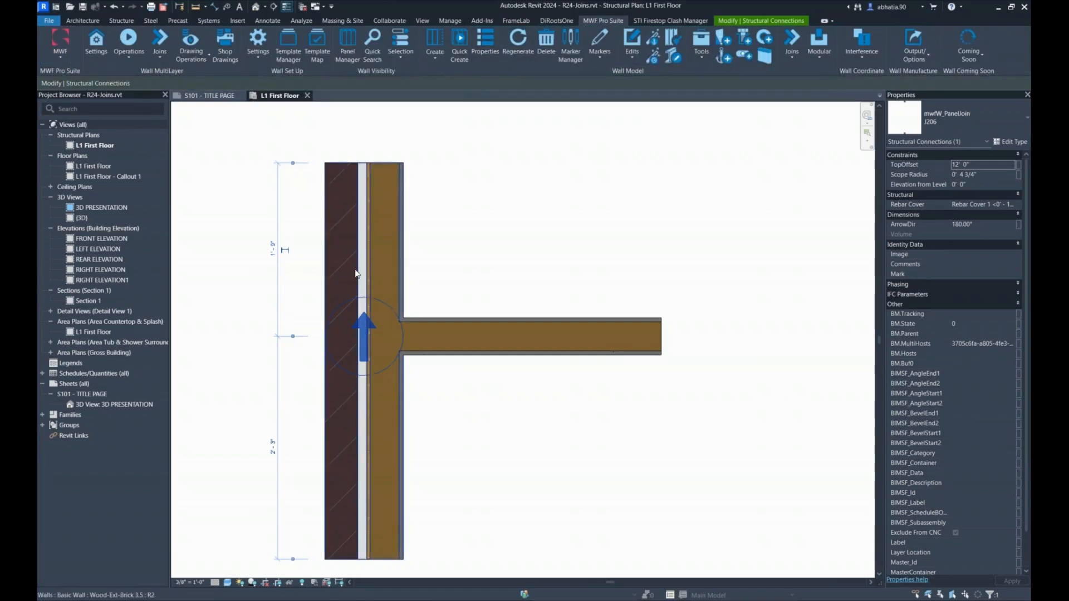
{"action": "left_click", "coordinate": [482, 59]}
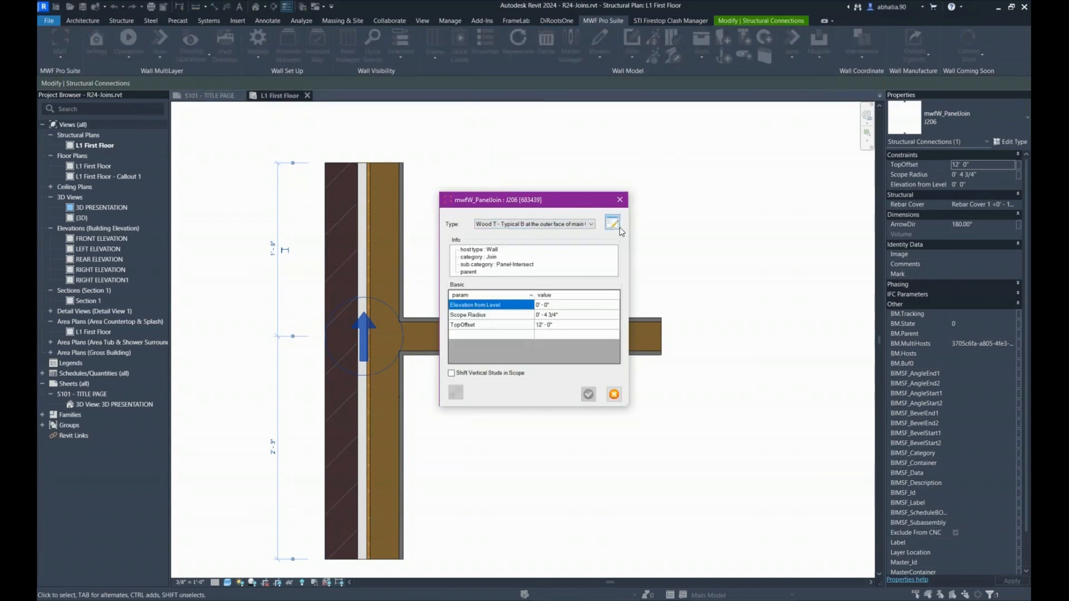
{"action": "left_click", "coordinate": [618, 226]}
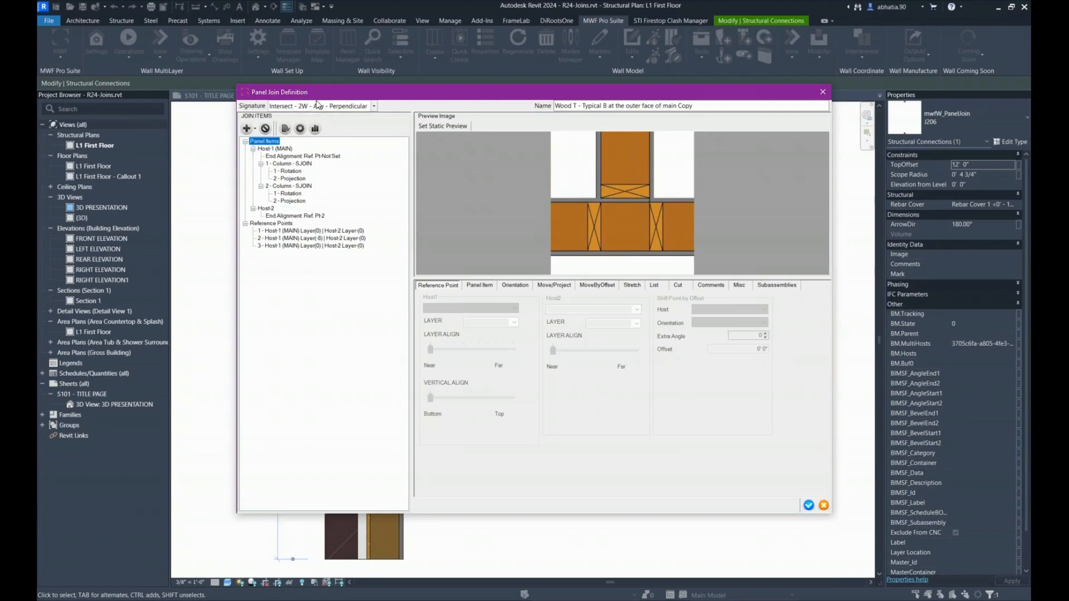
Rename the copied panel join definition to Wood T - CUSTOM LADDER.
{"action": "left_click", "coordinate": [580, 105]}
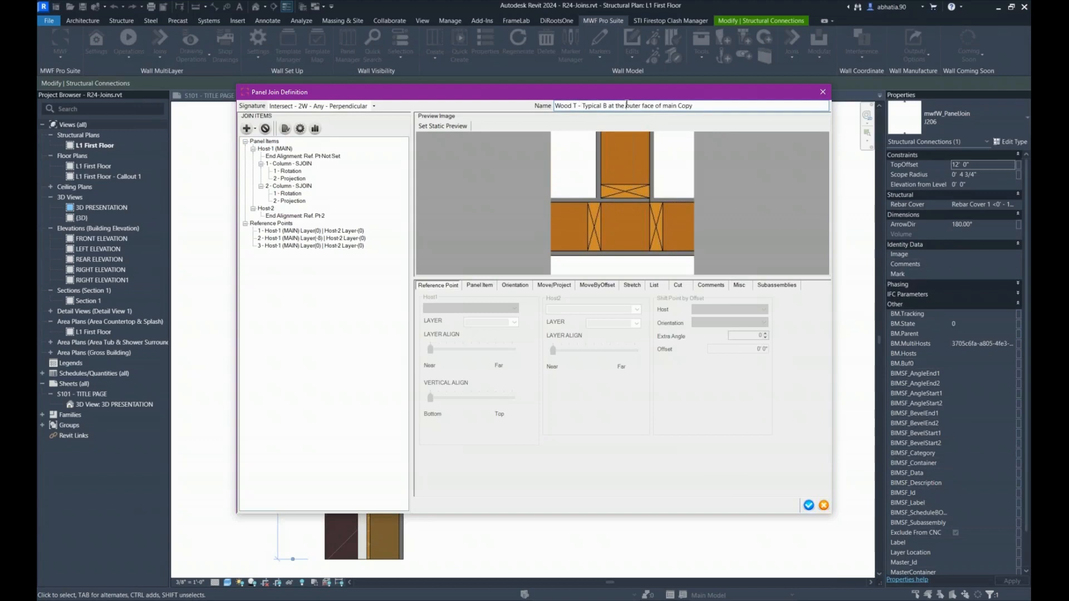
{"action": "left_click_drag", "start_coordinate": [704, 109], "coordinate": [582, 111]}
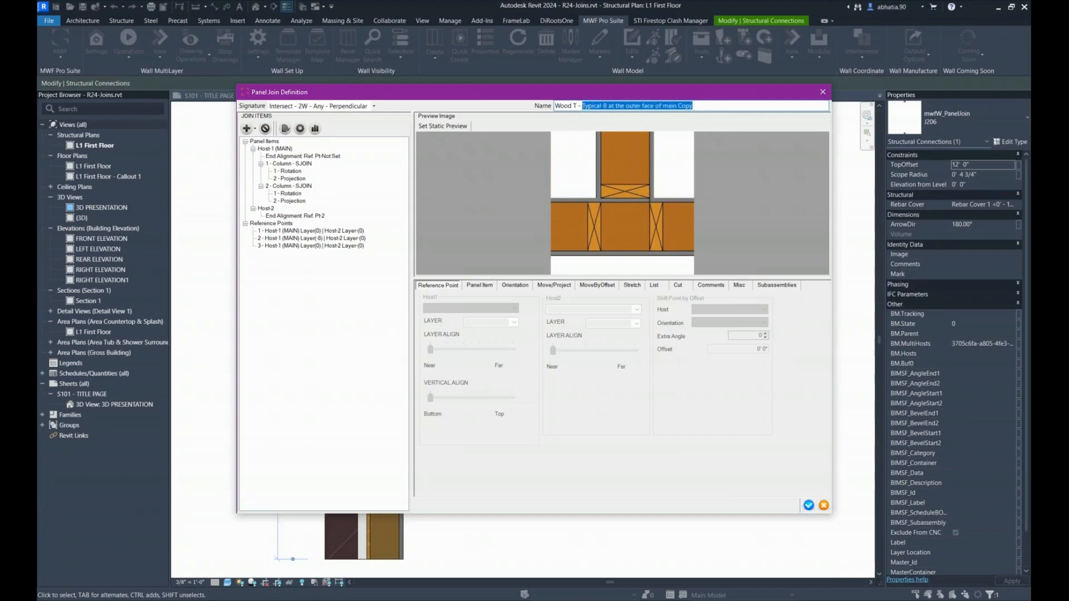
{"action": "type", "text": "CUSTOM"}
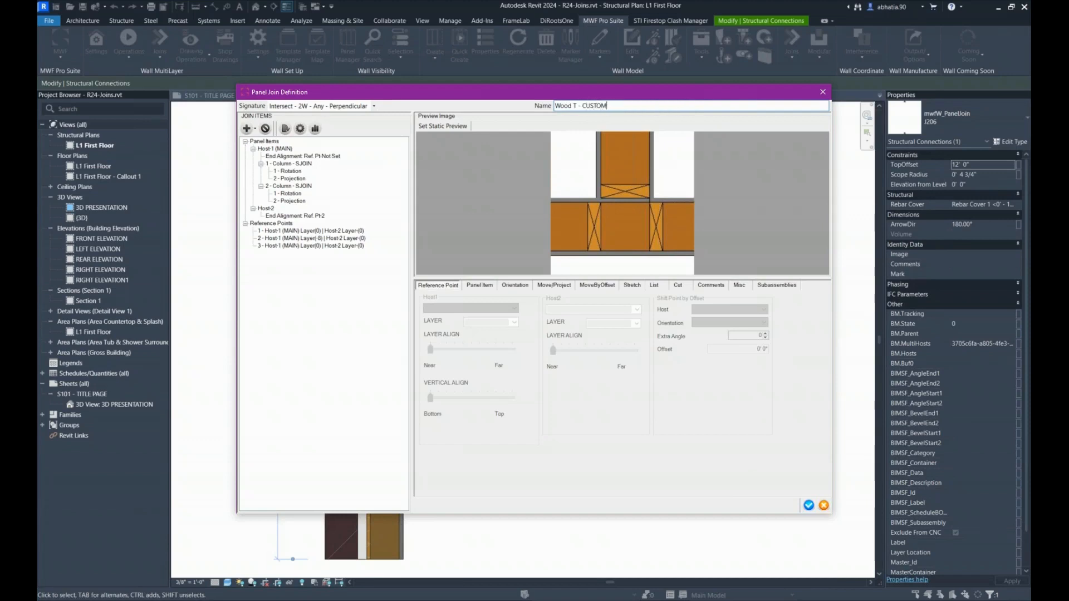
{"action": "type", "text": " LADDER"}
{"action": "key", "text": "Tab"}
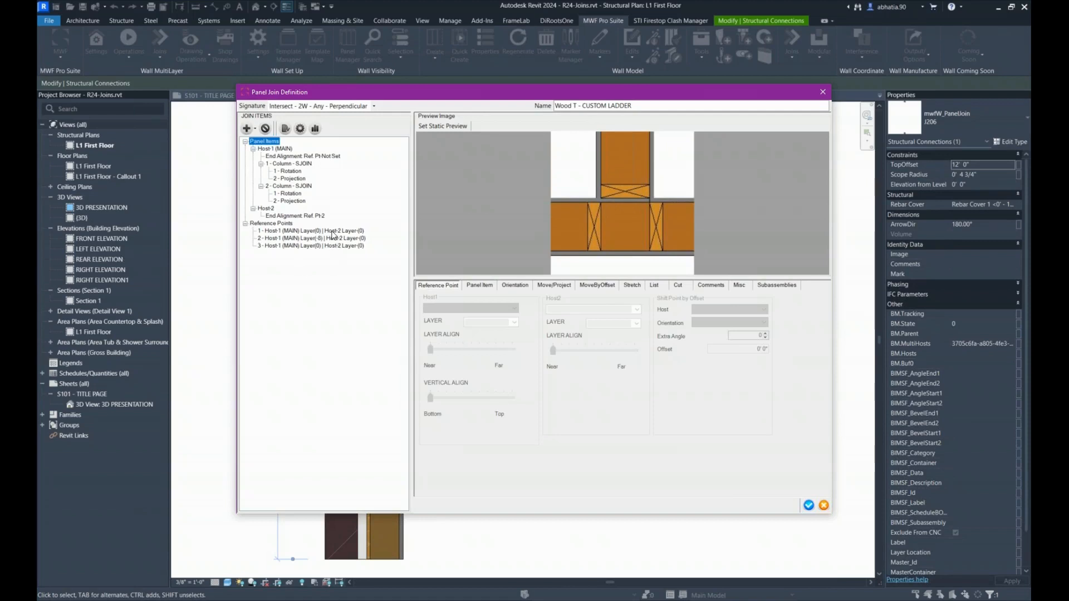
Inspect reference point 1 of the definition, then switch to the browser and read the Creating Reference Points section of the help article.
{"action": "left_click", "coordinate": [279, 231]}
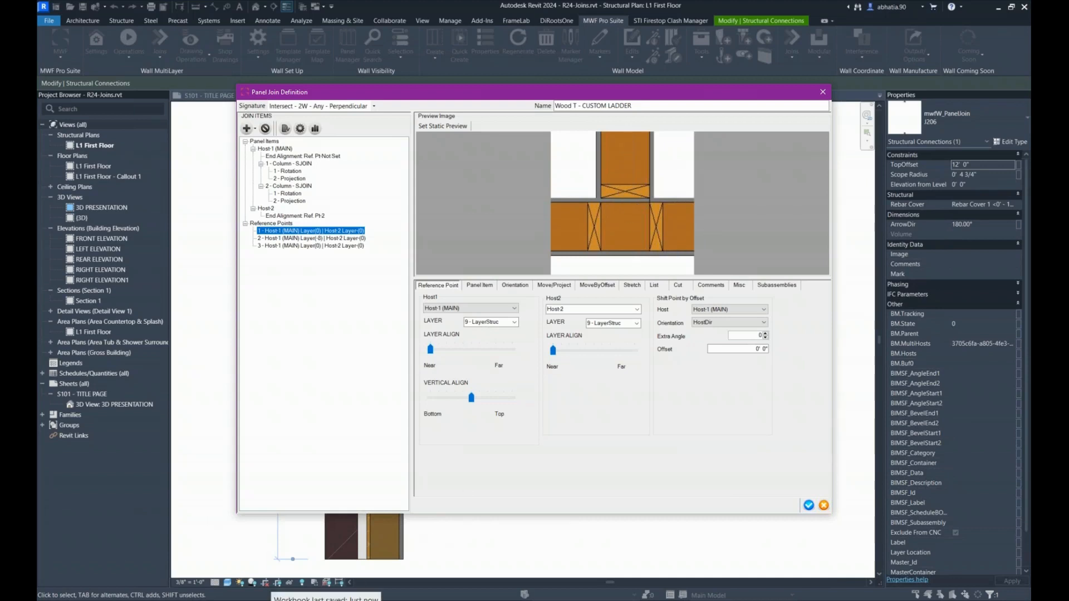
{"action": "left_click", "coordinate": [40, 451]}
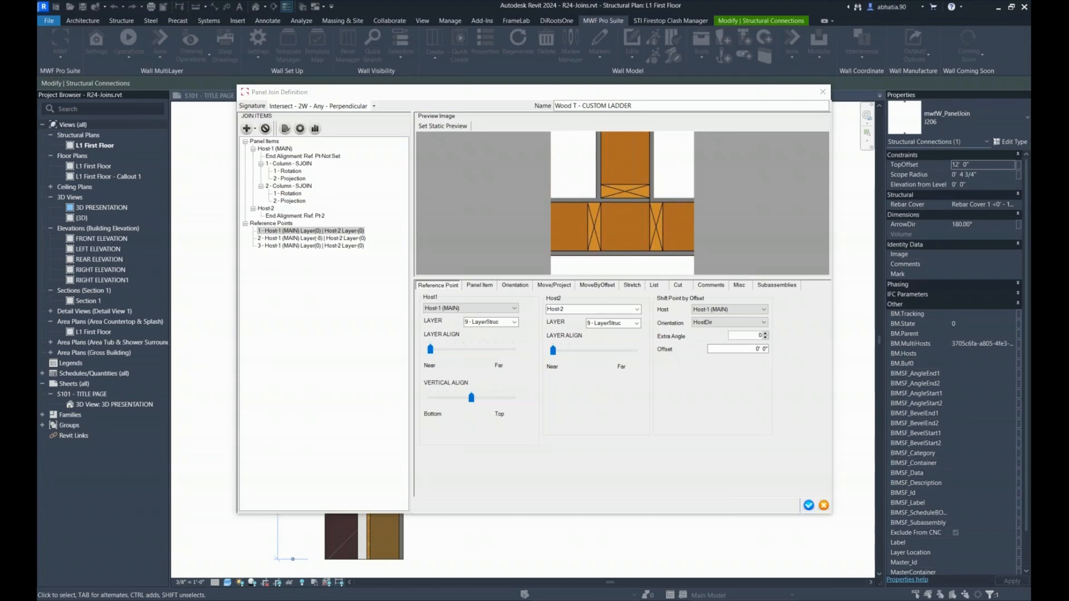
{"action": "left_click_drag", "start_coordinate": [572, 101], "coordinate": [785, 109]}
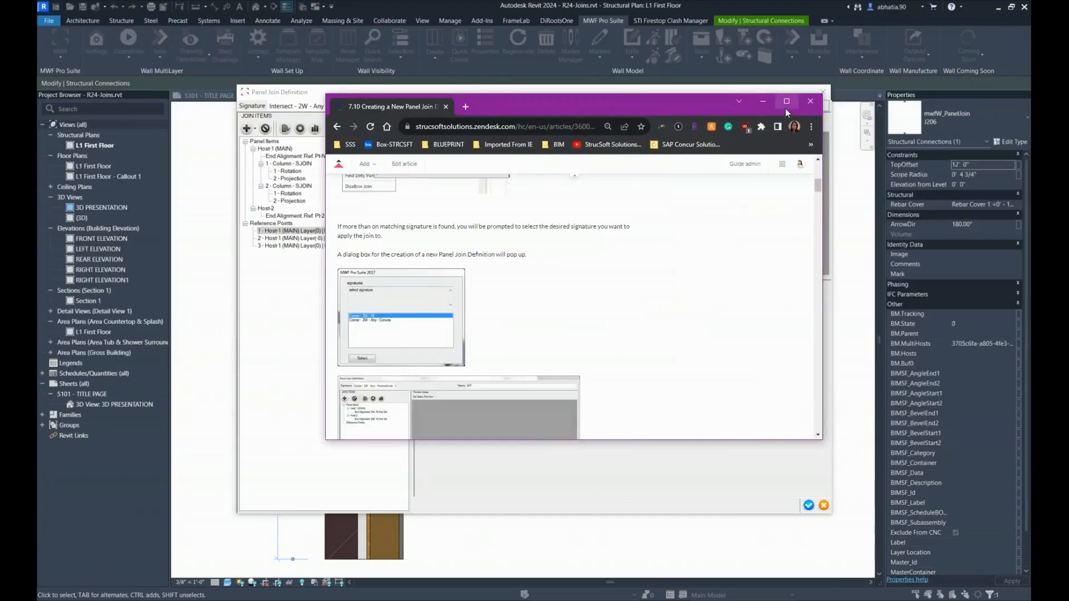
{"action": "left_click", "coordinate": [784, 108]}
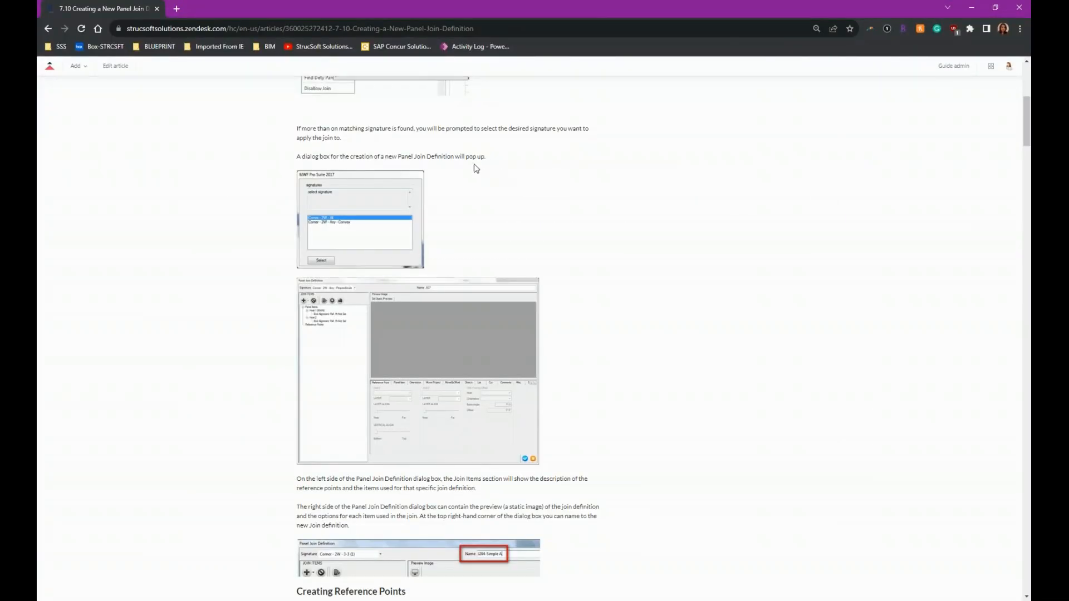
{"action": "scroll", "coordinate": [441, 184], "scroll_direction": "up", "scroll_amount": 3, "text": "ctrl"}
{"action": "scroll", "coordinate": [434, 192], "scroll_direction": "down", "scroll_amount": 5}
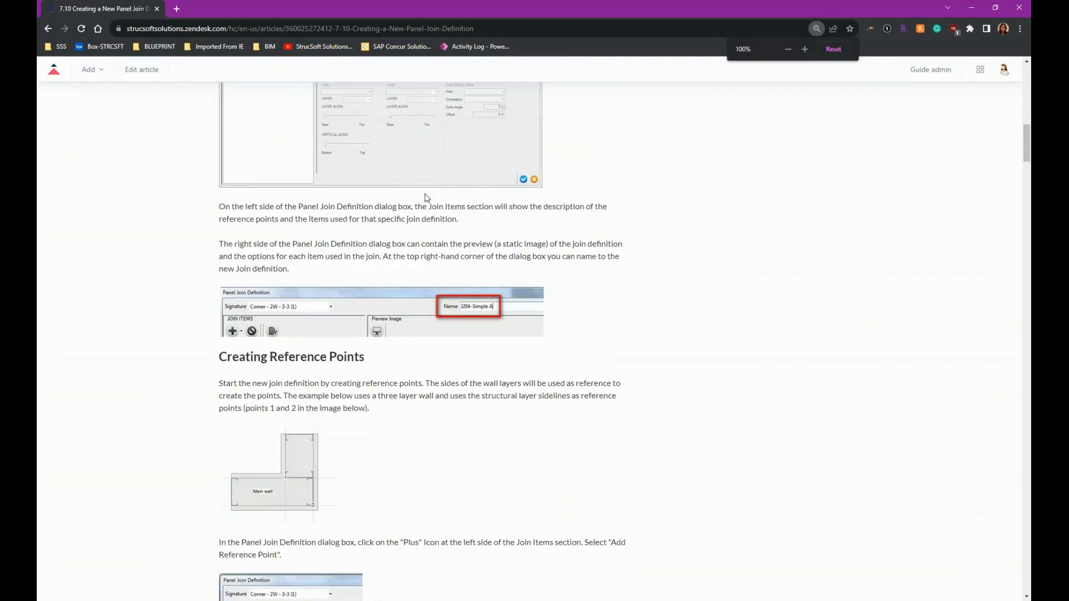
{"action": "scroll", "coordinate": [427, 198], "scroll_direction": "up", "scroll_amount": 1}
{"action": "scroll", "coordinate": [427, 198], "scroll_direction": "down", "scroll_amount": 9}
{"action": "scroll", "coordinate": [204, 417], "scroll_direction": "up", "scroll_amount": 6}
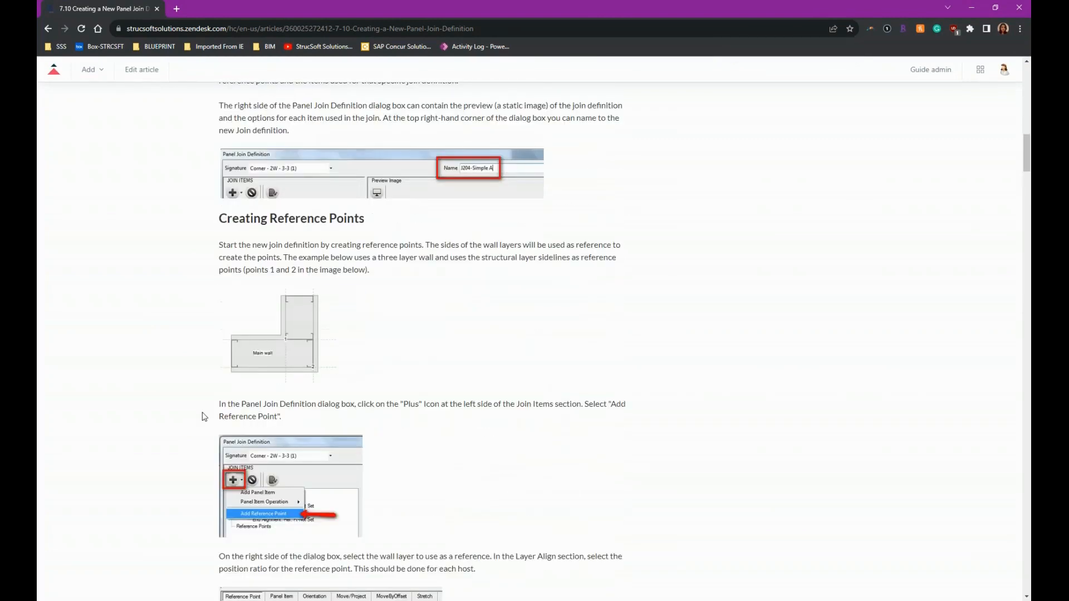
{"action": "scroll", "coordinate": [217, 375], "scroll_direction": "up", "scroll_amount": 4, "text": "ctrl"}
{"action": "scroll", "coordinate": [423, 442], "scroll_direction": "down", "scroll_amount": 1, "text": "ctrl"}
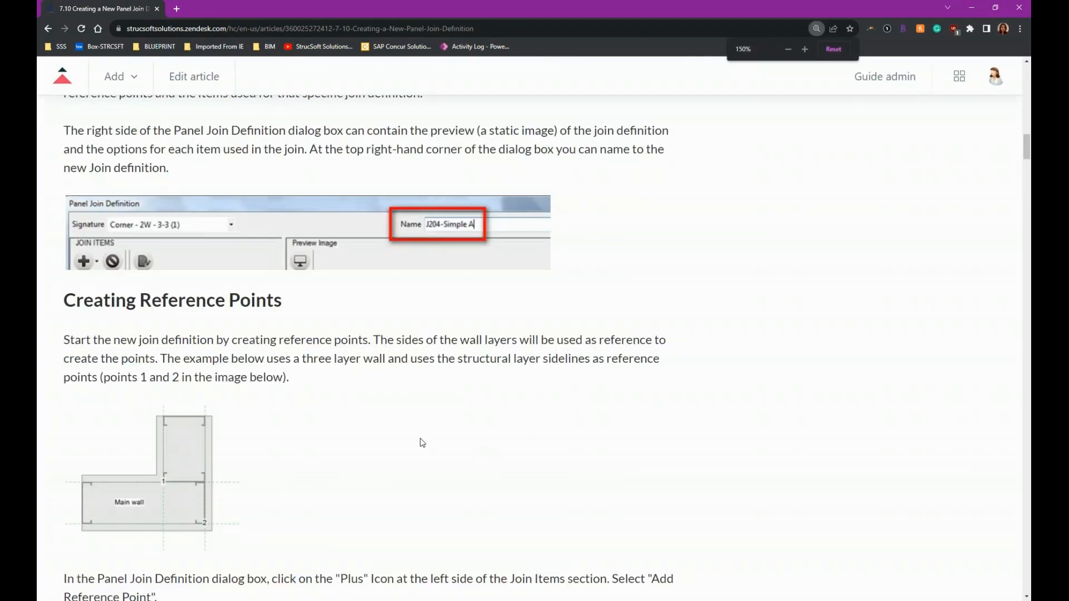
{"action": "scroll", "coordinate": [422, 443], "scroll_direction": "down", "scroll_amount": 3}
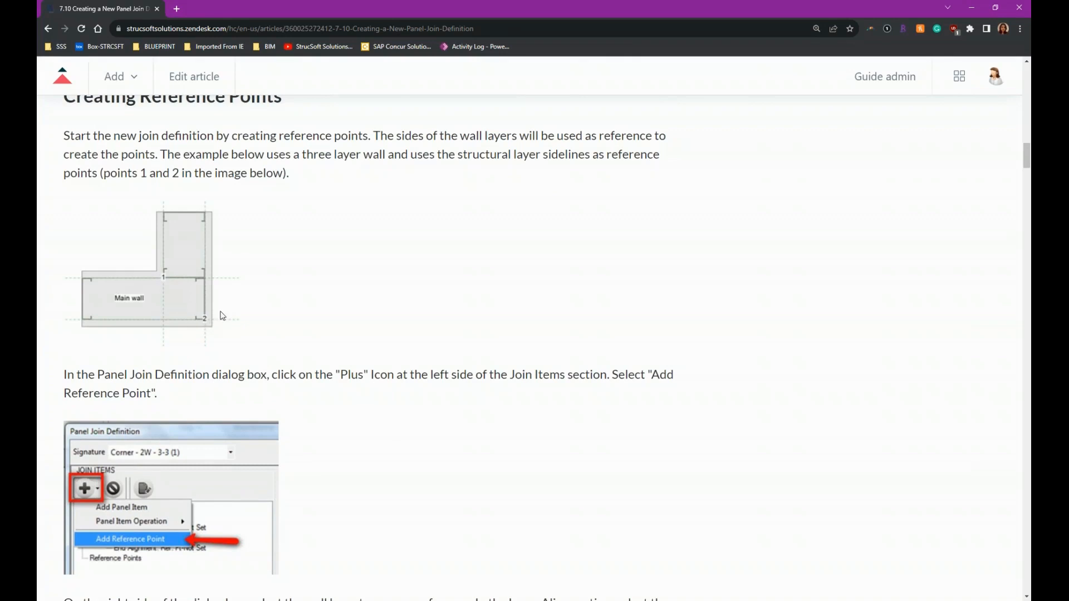
Study how the article adds reference points and uses the Near and Far layer sides of both host walls.
{"action": "scroll", "coordinate": [222, 314], "scroll_direction": "down", "scroll_amount": 5}
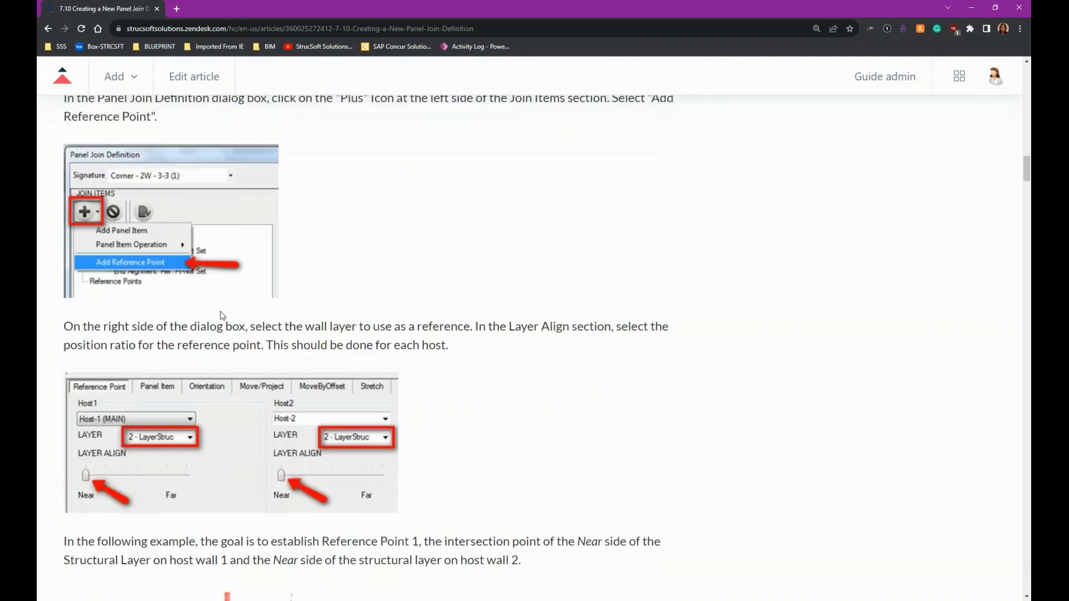
{"action": "scroll", "coordinate": [210, 274], "scroll_direction": "up", "scroll_amount": 4}
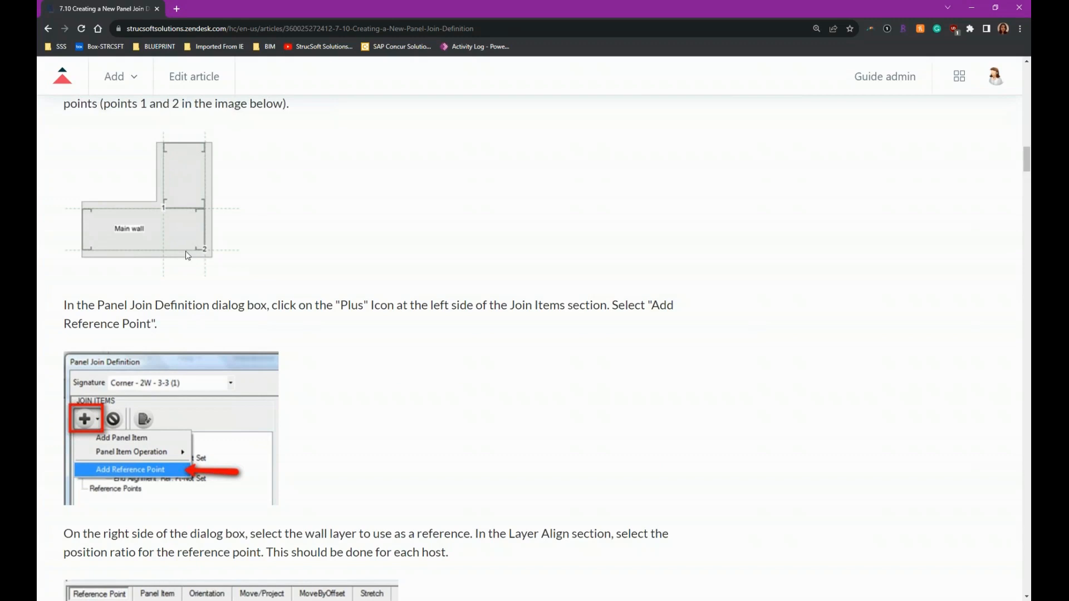
{"action": "scroll", "coordinate": [344, 250], "scroll_direction": "down", "scroll_amount": 4}
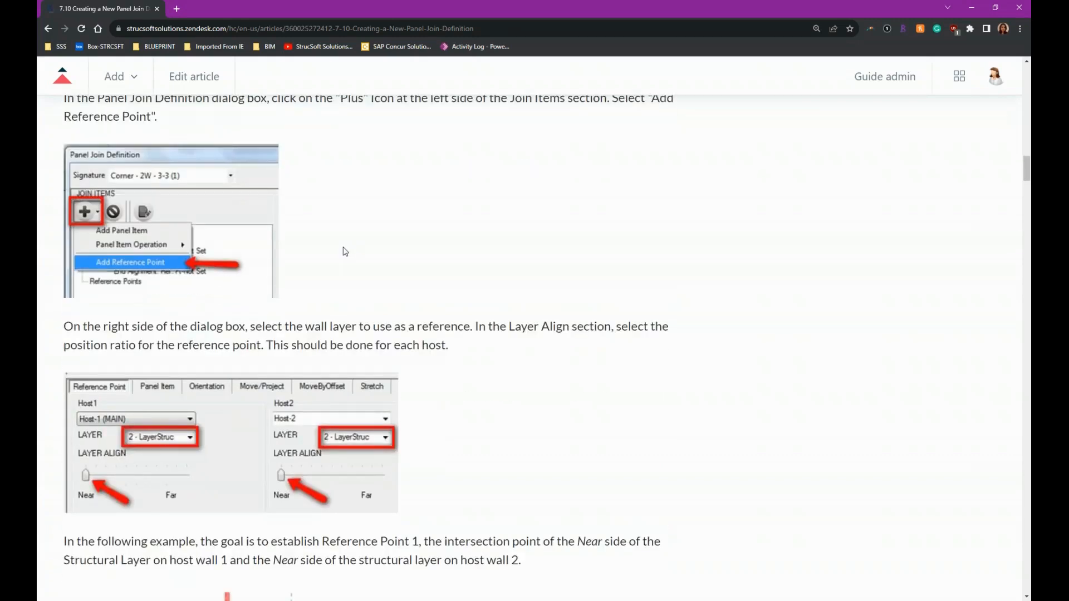
{"action": "scroll", "coordinate": [345, 252], "scroll_direction": "down", "scroll_amount": 5}
{"action": "scroll", "coordinate": [312, 267], "scroll_direction": "up", "scroll_amount": 4}
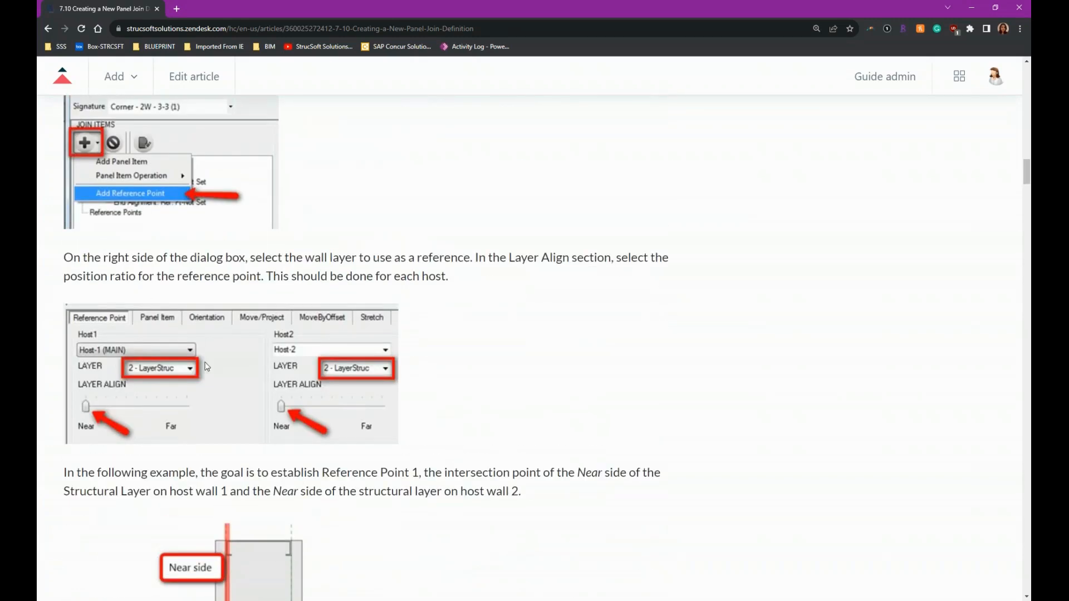
{"action": "scroll", "coordinate": [164, 369], "scroll_direction": "down", "scroll_amount": 2}
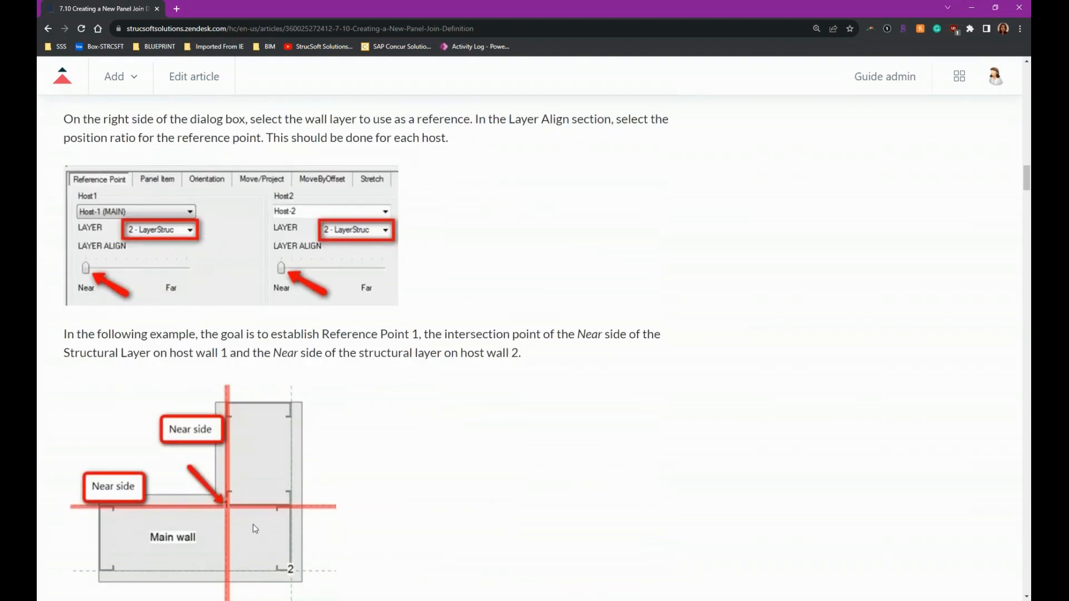
{"action": "scroll", "coordinate": [228, 504], "scroll_direction": "down", "scroll_amount": 7}
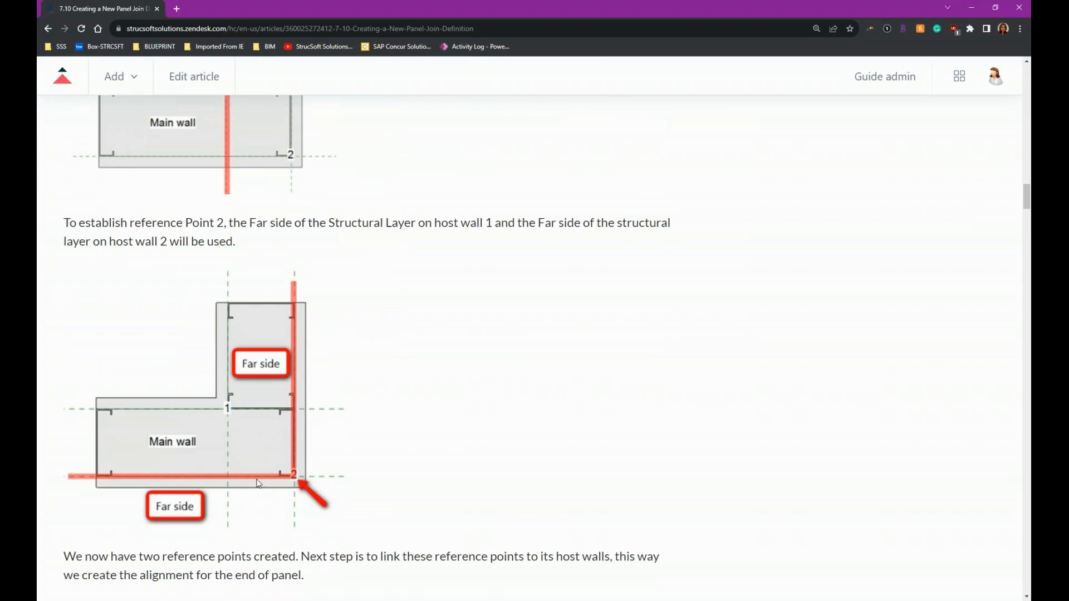
Read how reference points are linked to host walls and how the new join definition is applied, then return to Revit.
{"action": "scroll", "coordinate": [320, 477], "scroll_direction": "up", "scroll_amount": 2}
{"action": "scroll", "coordinate": [320, 478], "scroll_direction": "down", "scroll_amount": 12}
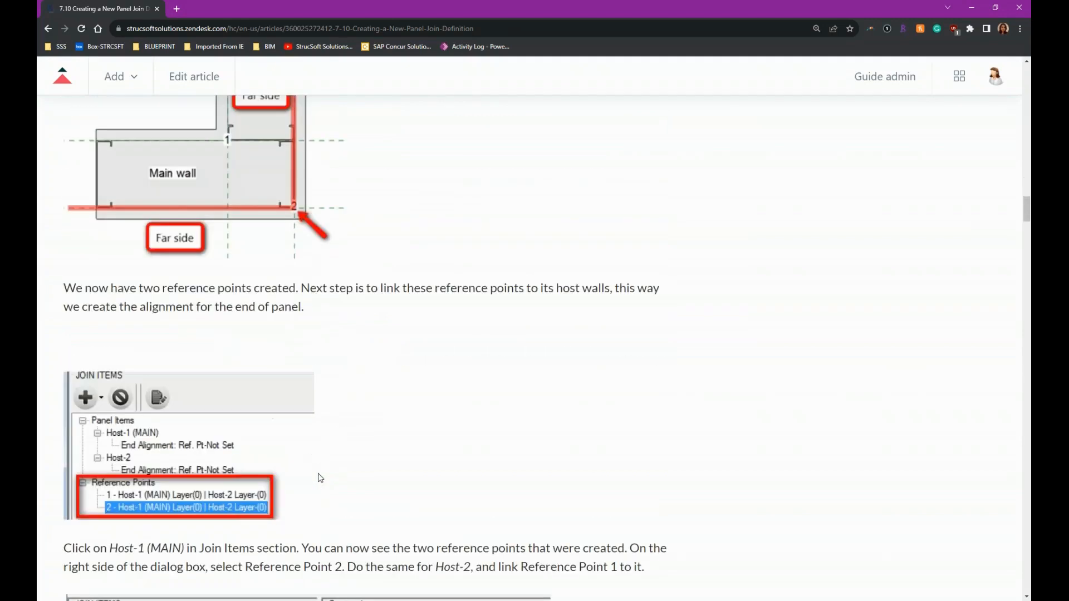
{"action": "scroll", "coordinate": [318, 473], "scroll_direction": "down", "scroll_amount": 1}
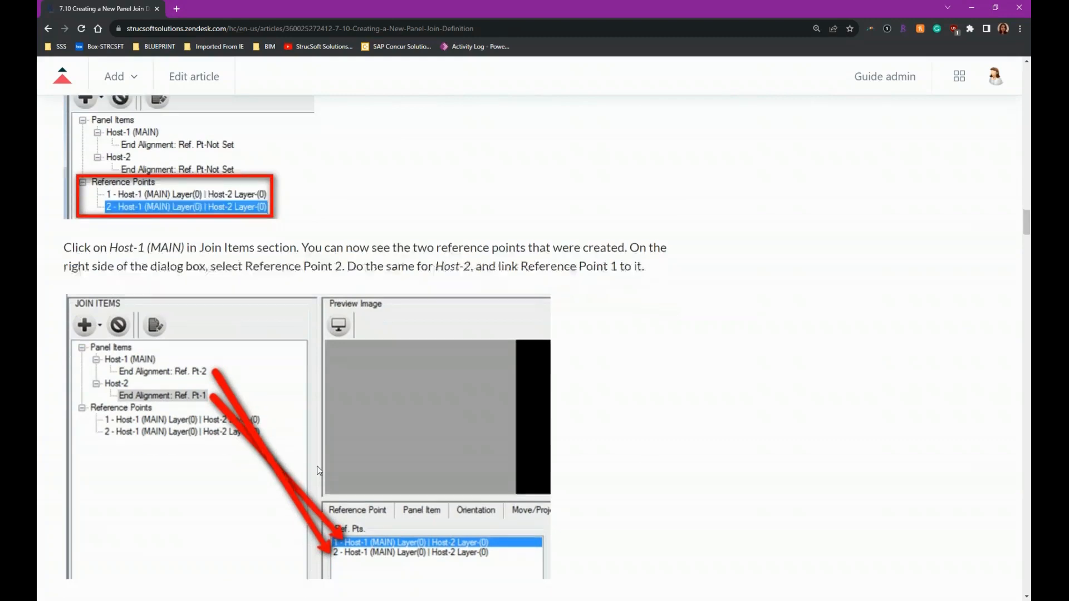
{"action": "scroll", "coordinate": [334, 362], "scroll_direction": "down", "scroll_amount": 4}
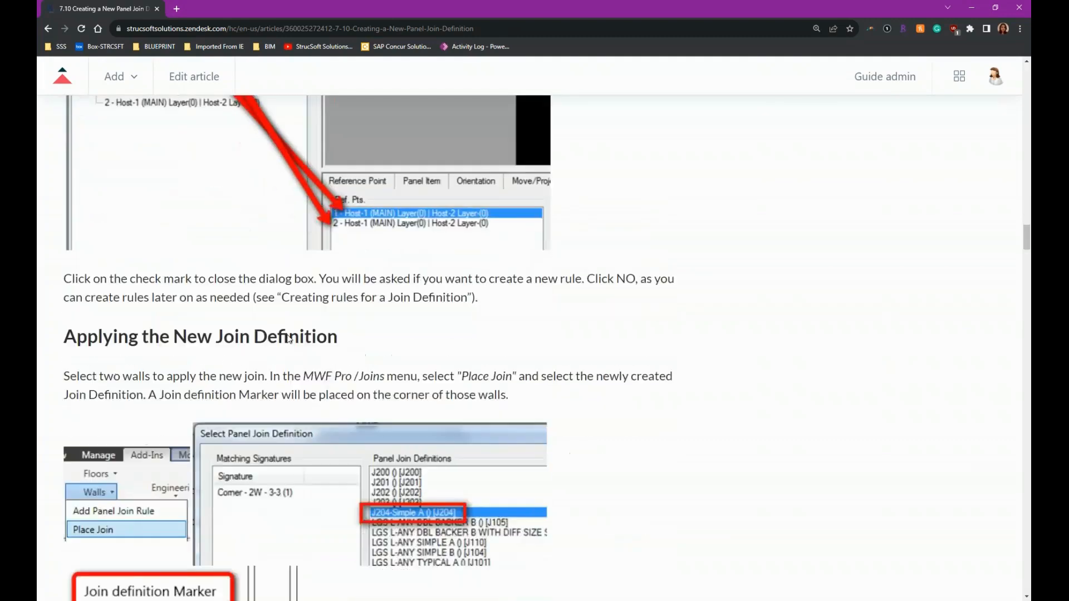
{"action": "scroll", "coordinate": [512, 424], "scroll_direction": "down", "scroll_amount": 2}
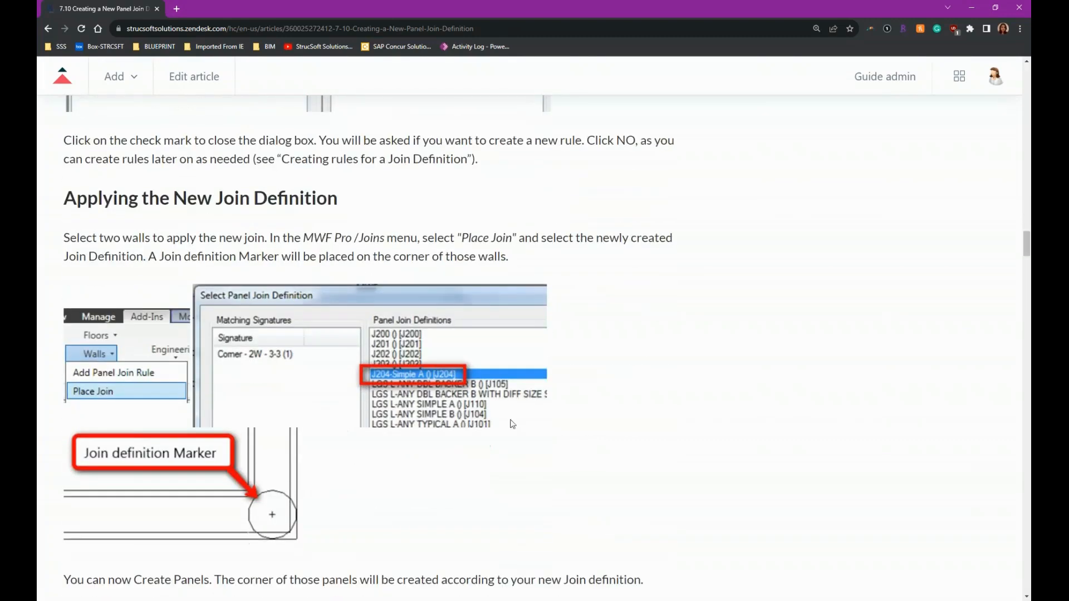
{"action": "left_click", "coordinate": [971, 7]}
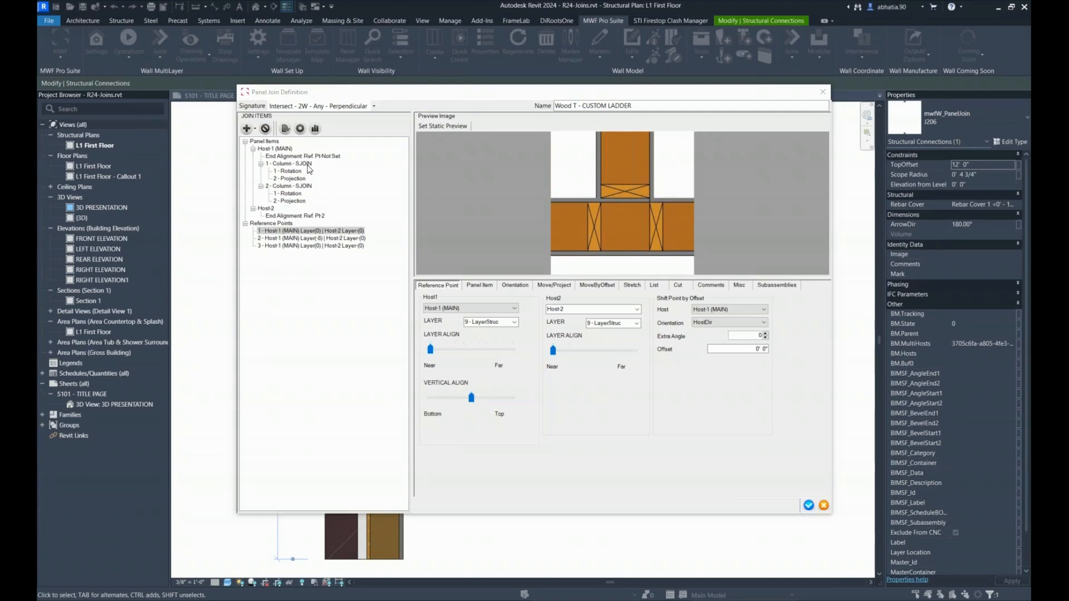
Move reference point 2's Host-2 layer alignment to midway between Near and Far, and check its Host-1 layer name.
{"action": "left_click", "coordinate": [290, 238]}
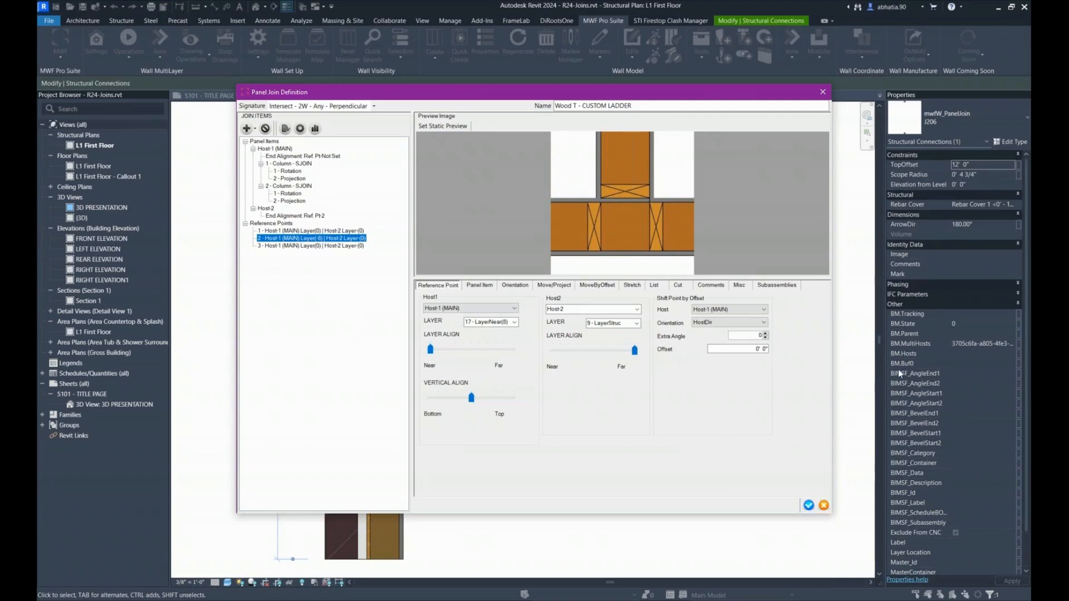
{"action": "left_click_drag", "start_coordinate": [634, 349], "coordinate": [594, 351]}
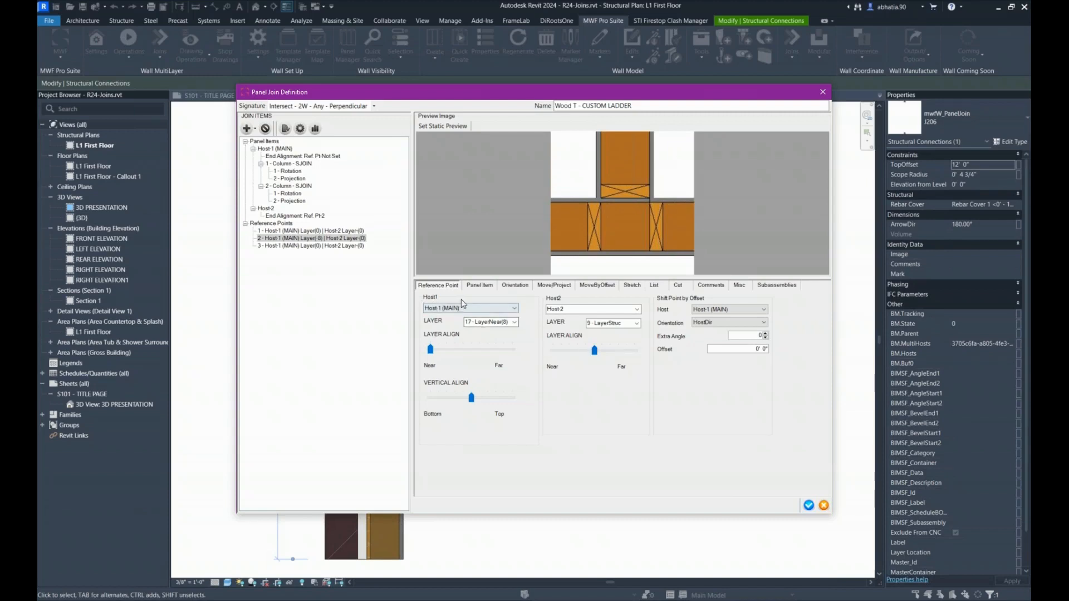
{"action": "left_click", "coordinate": [480, 322]}
{"action": "left_click", "coordinate": [502, 323]}
{"action": "left_click_drag", "start_coordinate": [502, 323], "coordinate": [527, 324]}
{"action": "left_click", "coordinate": [506, 322]}
{"action": "left_click_drag", "start_coordinate": [504, 321], "coordinate": [510, 322]}
Review the shift orientation options of reference point 2 and set its offset to 6".
{"action": "left_click", "coordinate": [766, 323]}
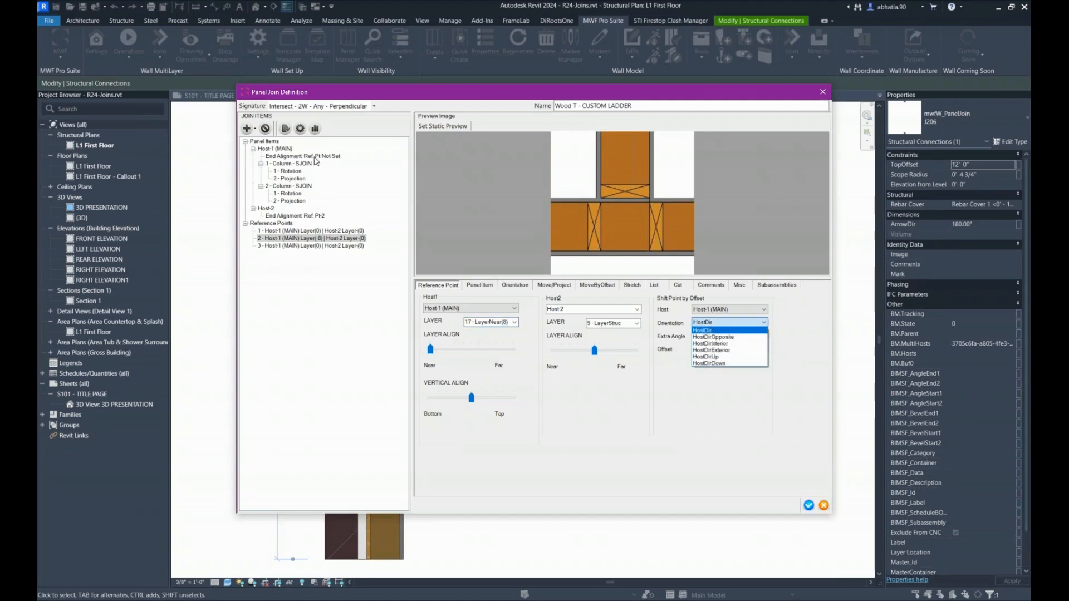
{"action": "left_click", "coordinate": [794, 422]}
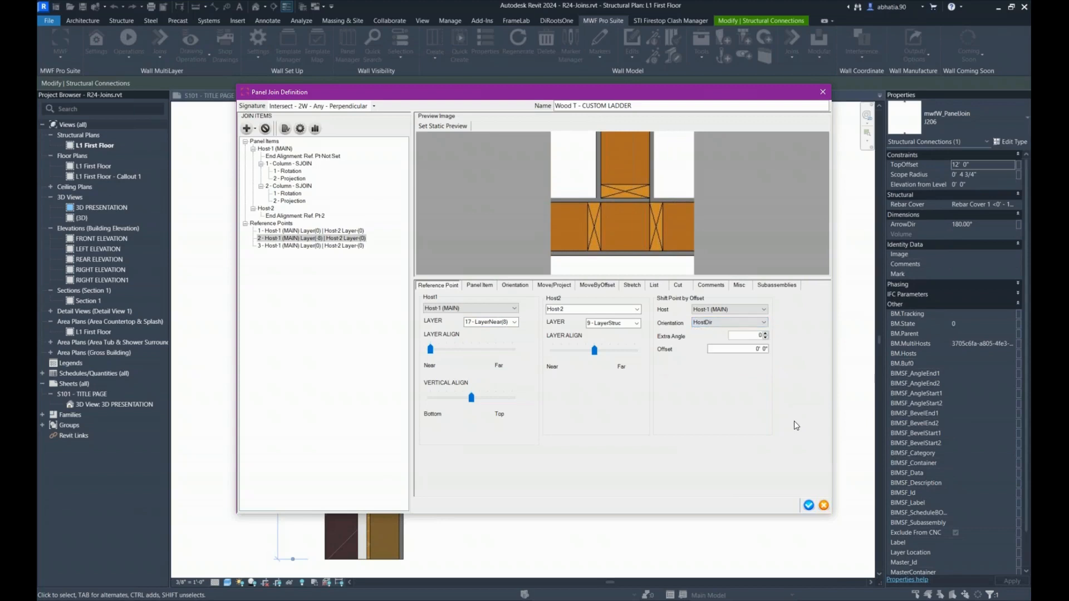
{"action": "left_click", "coordinate": [729, 322]}
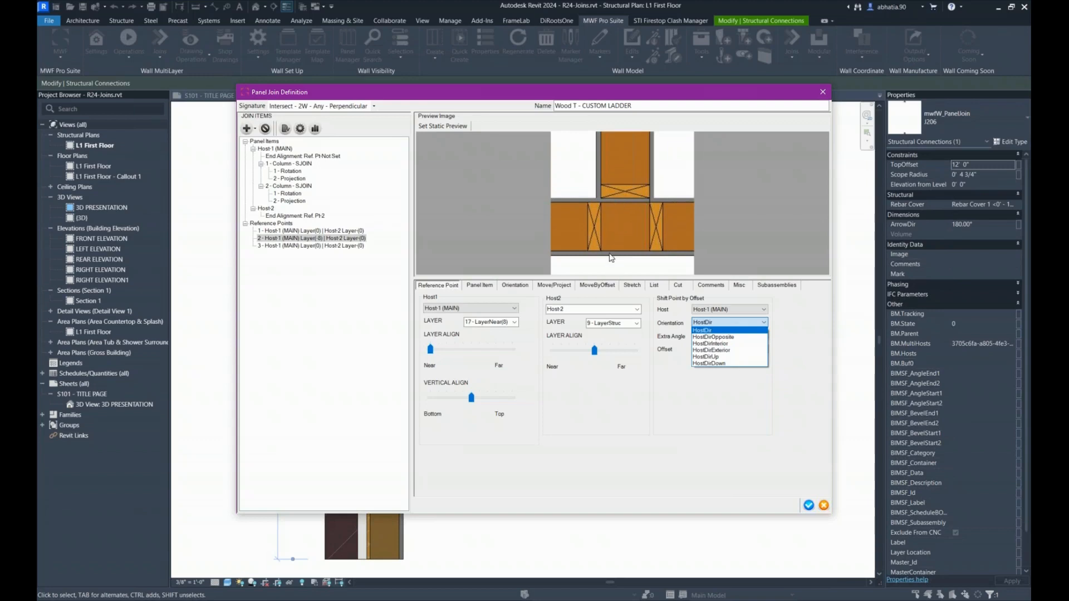
{"action": "left_click", "coordinate": [789, 323]}
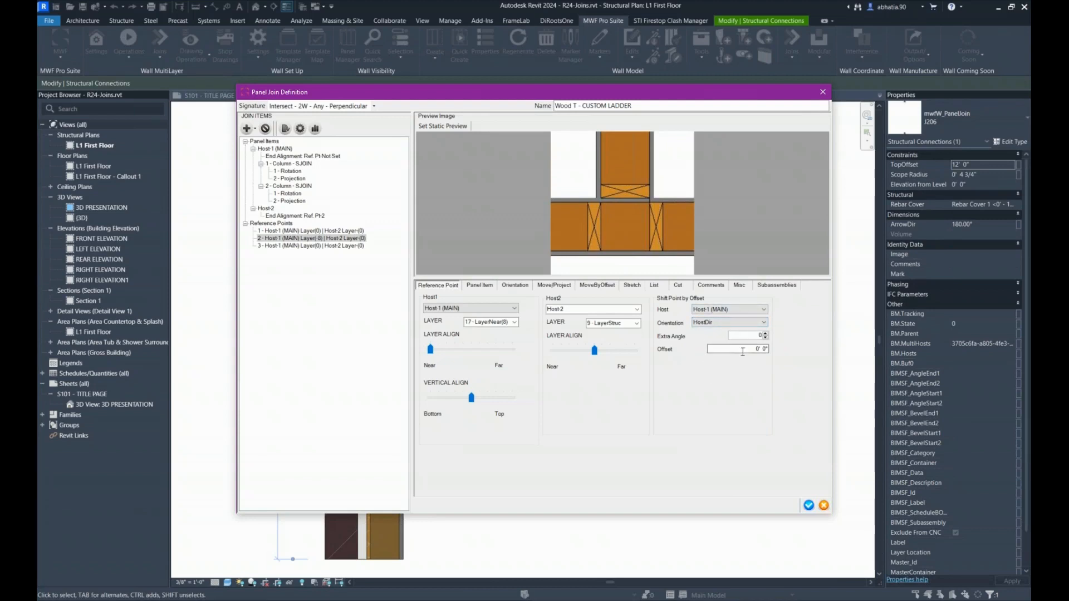
{"action": "left_click_drag", "start_coordinate": [765, 349], "coordinate": [760, 349]}
{"action": "type", "text": "6\""}
{"action": "left_click", "coordinate": [732, 347]}
Add a fourth reference point with Host-1 layer alignment at Far and both Host-2 layer alignment and vertical alignment centered.
{"action": "left_click", "coordinate": [258, 245]}
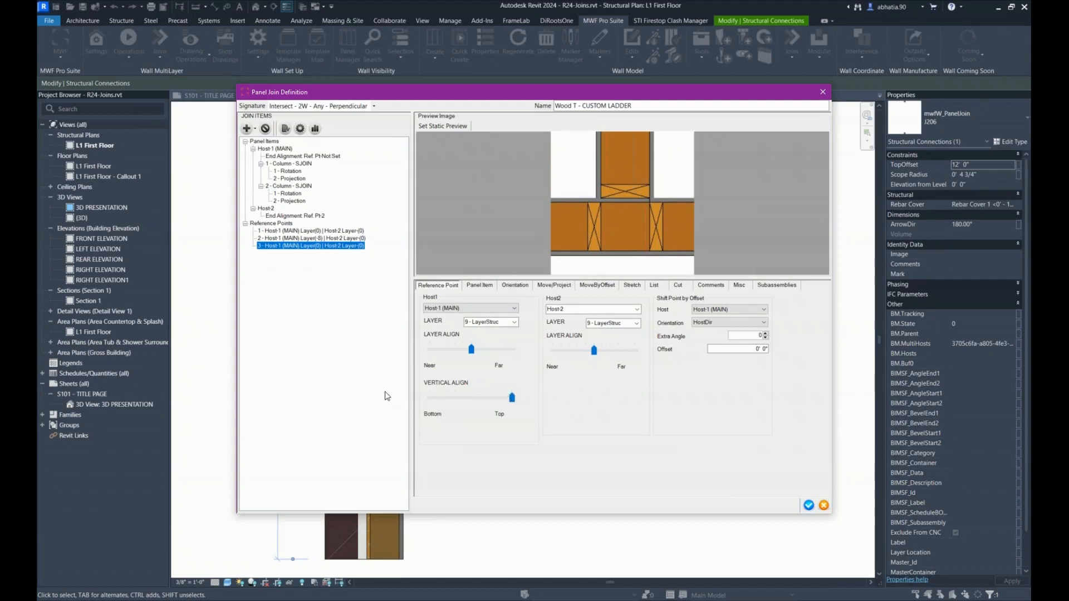
{"action": "left_click", "coordinate": [255, 129]}
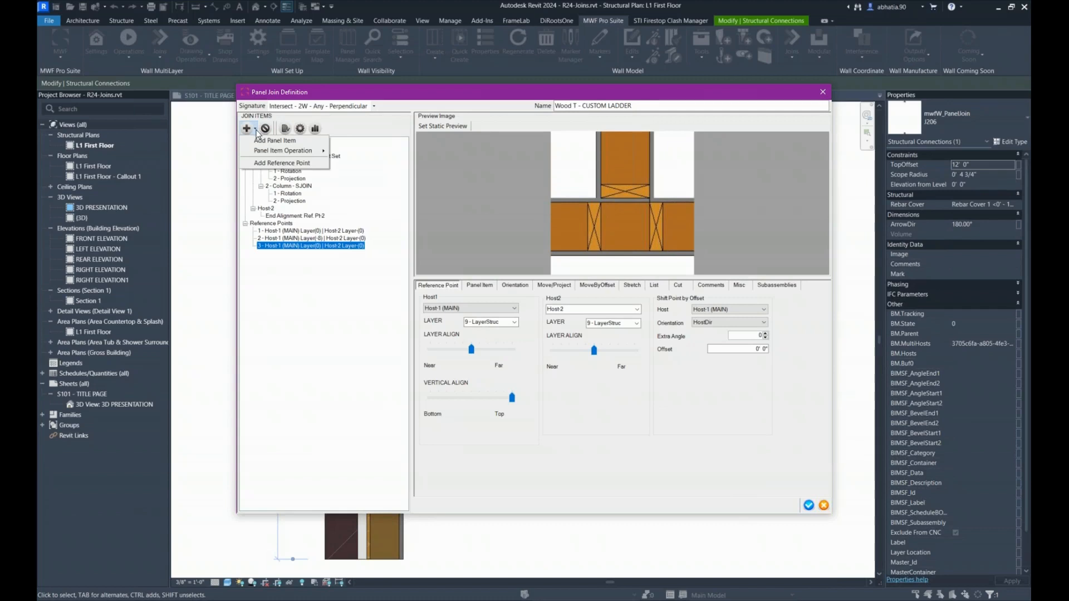
{"action": "left_click", "coordinate": [261, 165]}
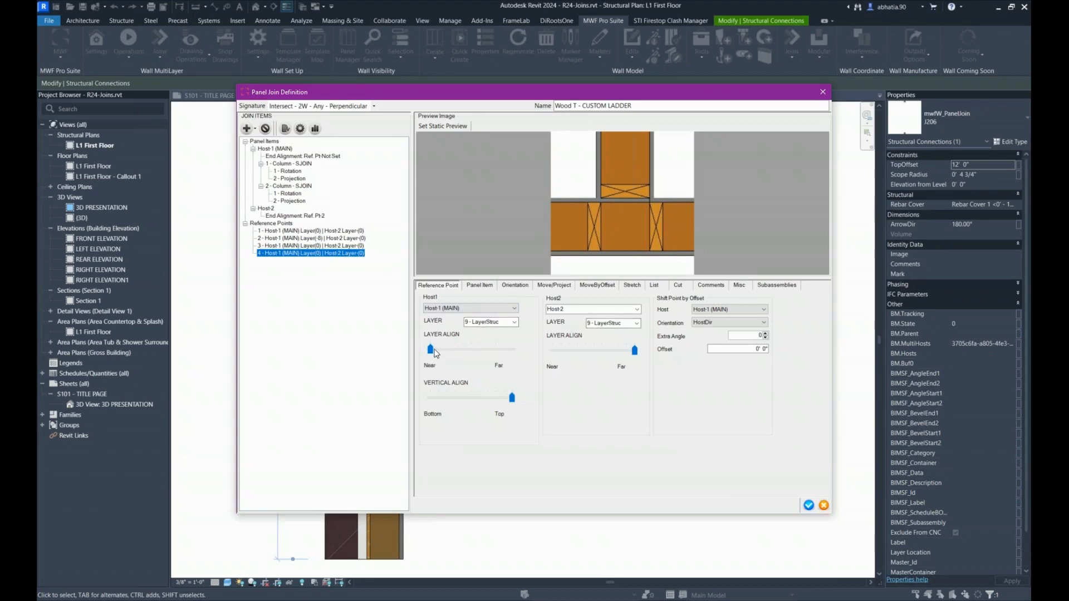
{"action": "left_click_drag", "start_coordinate": [430, 349], "coordinate": [527, 364]}
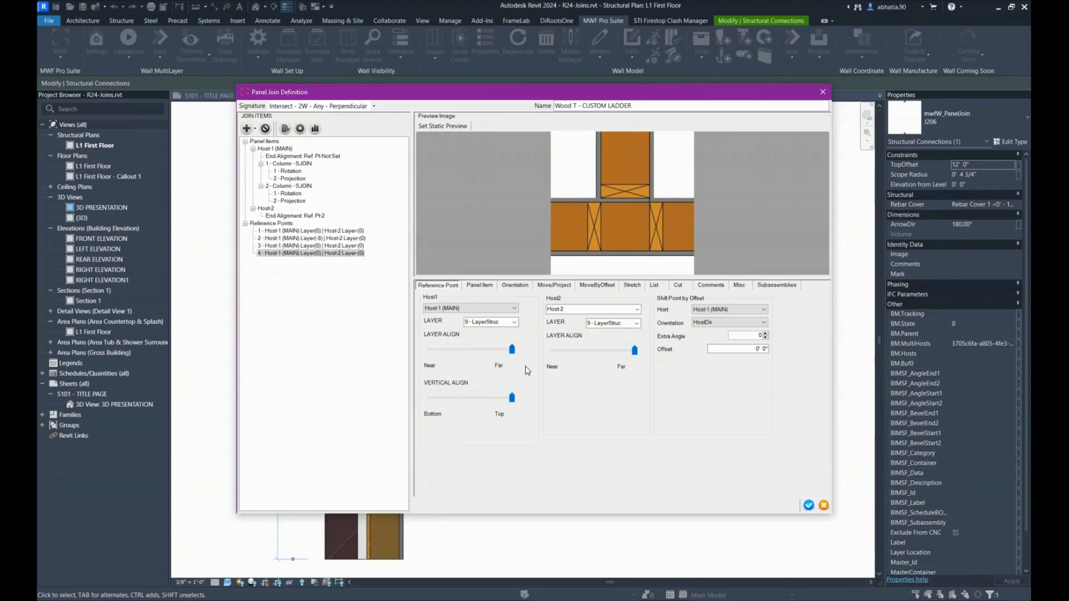
{"action": "left_click_drag", "start_coordinate": [629, 351], "coordinate": [593, 350]}
{"action": "left_click_drag", "start_coordinate": [512, 397], "coordinate": [473, 396]}
Set the shift offset of reference point 4 to 6" and list its orientation options.
{"action": "left_click", "coordinate": [764, 349]}
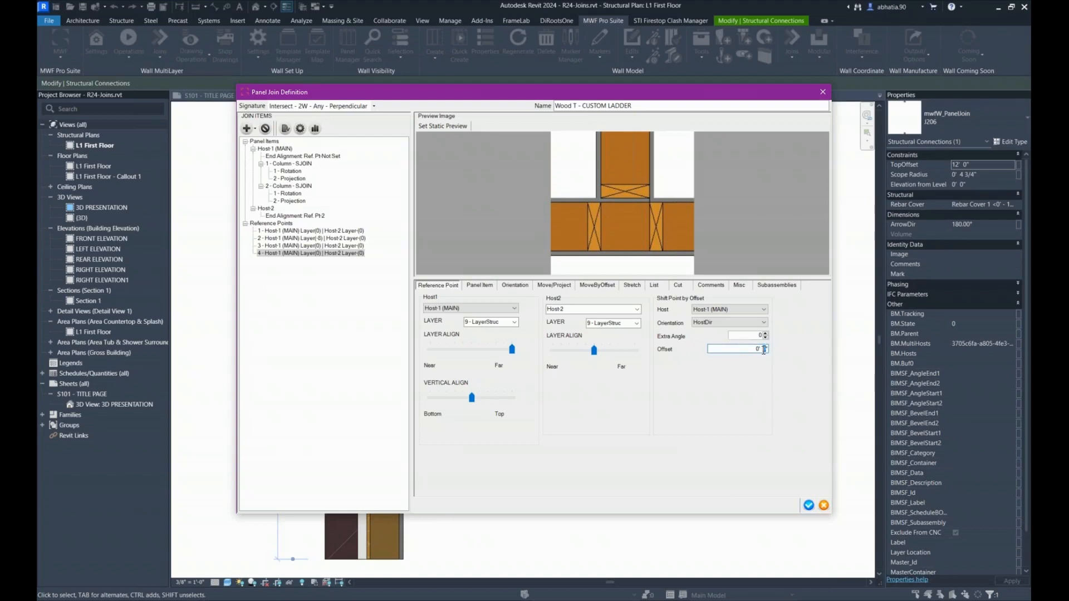
{"action": "type", "text": "6"}
{"action": "key", "text": "Tab"}
{"action": "double_click", "coordinate": [746, 348]}
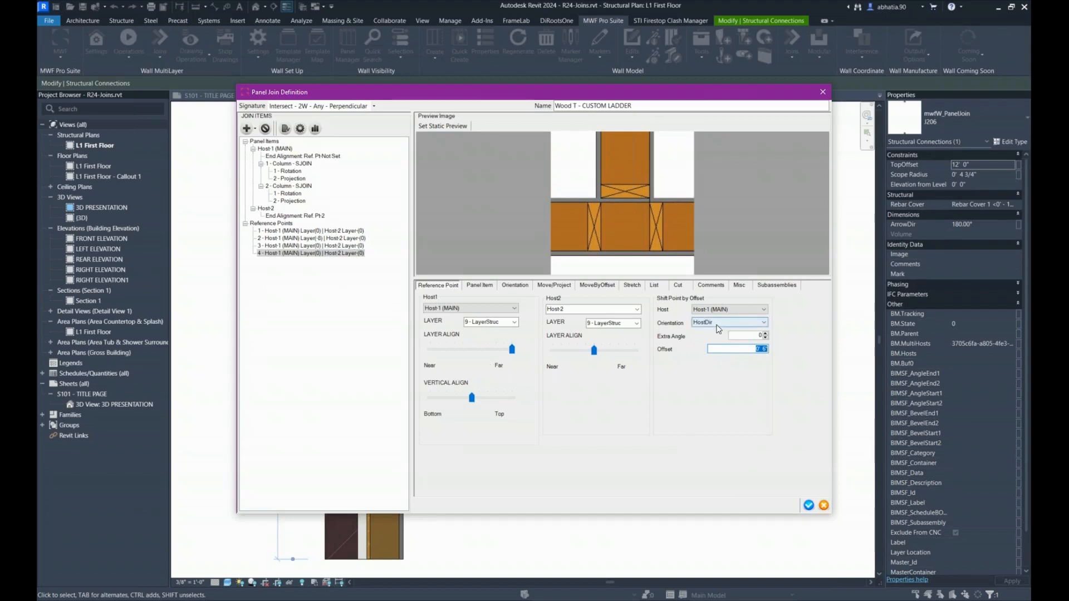
{"action": "left_click", "coordinate": [718, 322]}
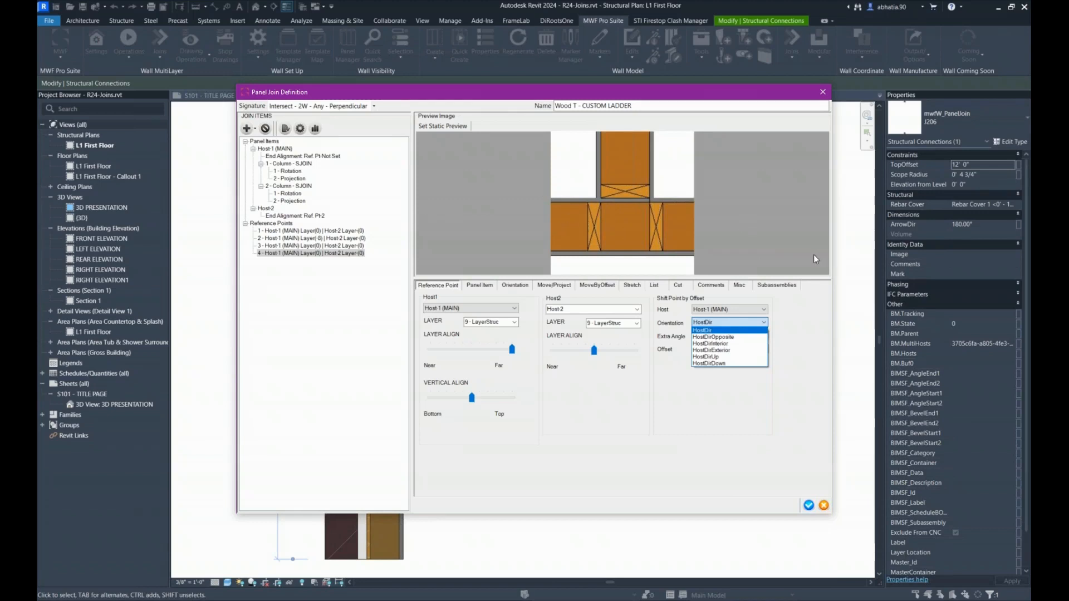
Set the shift orientation of the fourth reference point to HostDirOpposite.
{"action": "left_click", "coordinate": [751, 339]}
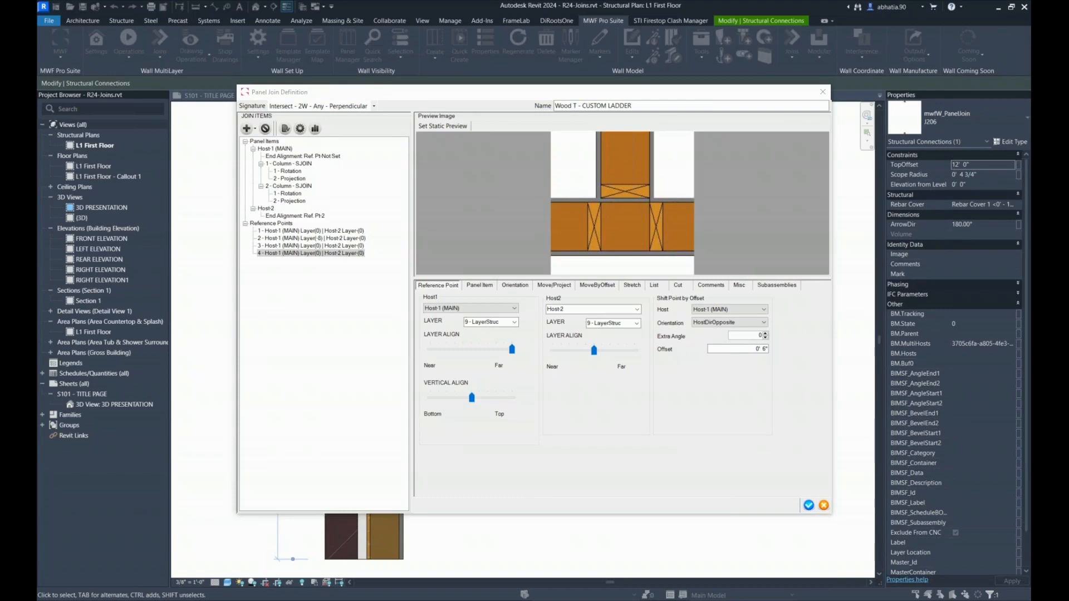
{"action": "left_click", "coordinate": [255, 132]}
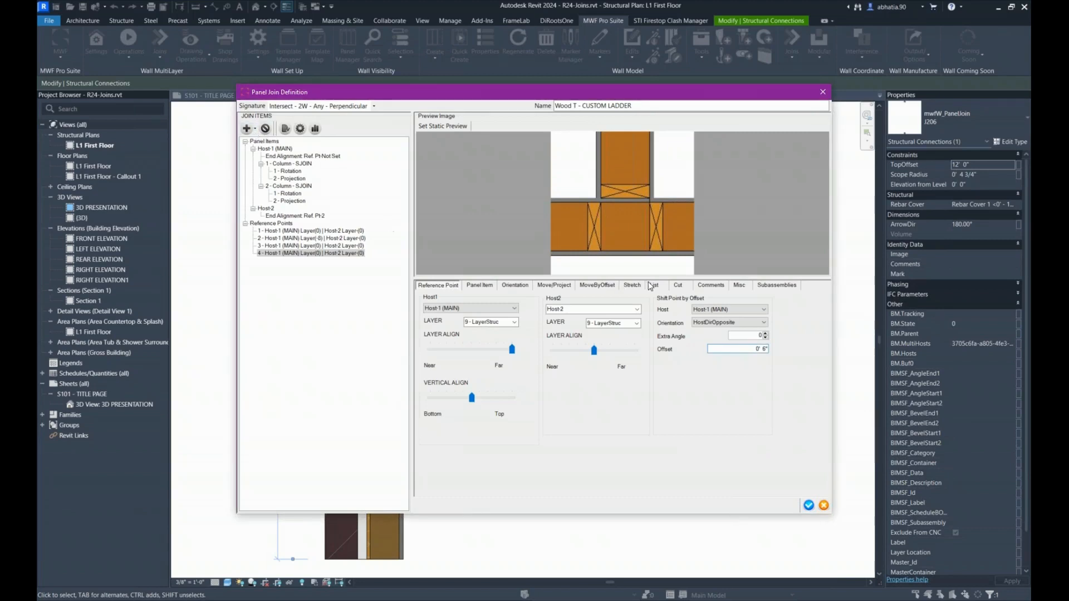
{"action": "left_click", "coordinate": [254, 129]}
{"action": "left_click", "coordinate": [261, 141]}
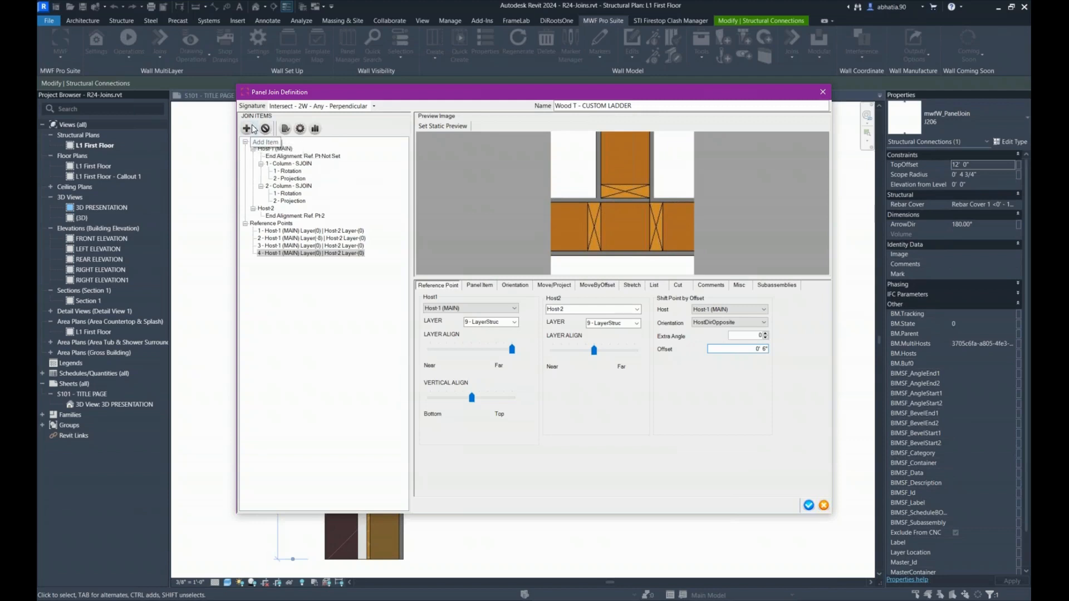
{"action": "left_click", "coordinate": [253, 126]}
{"action": "left_click", "coordinate": [251, 129]}
{"action": "left_click", "coordinate": [249, 130]}
{"action": "left_click", "coordinate": [249, 130]}
{"action": "left_click", "coordinate": [248, 130]}
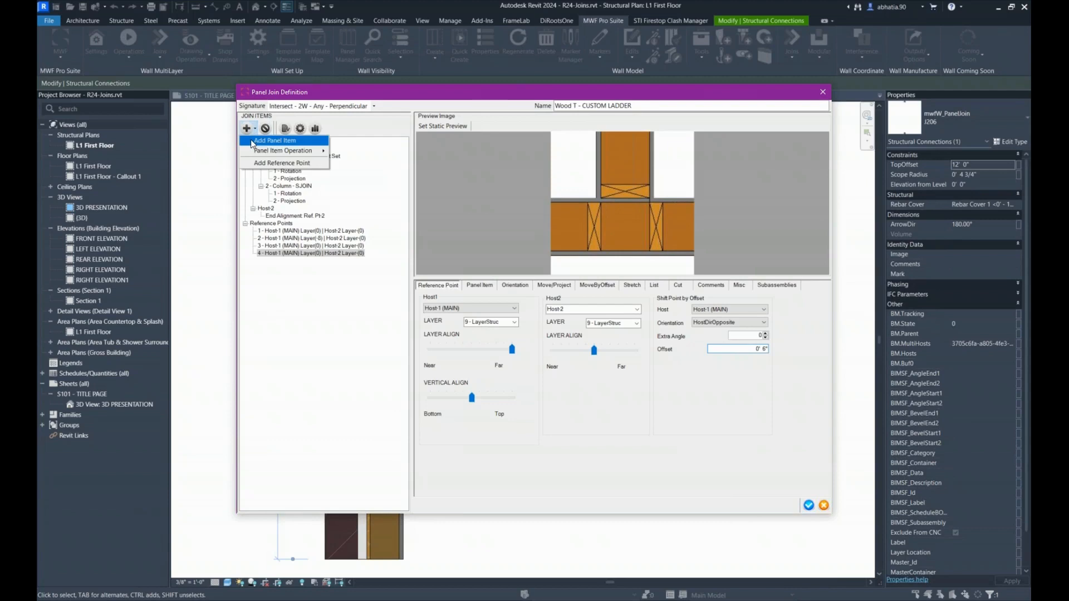
{"action": "left_click", "coordinate": [251, 140]}
{"action": "left_click", "coordinate": [544, 323]}
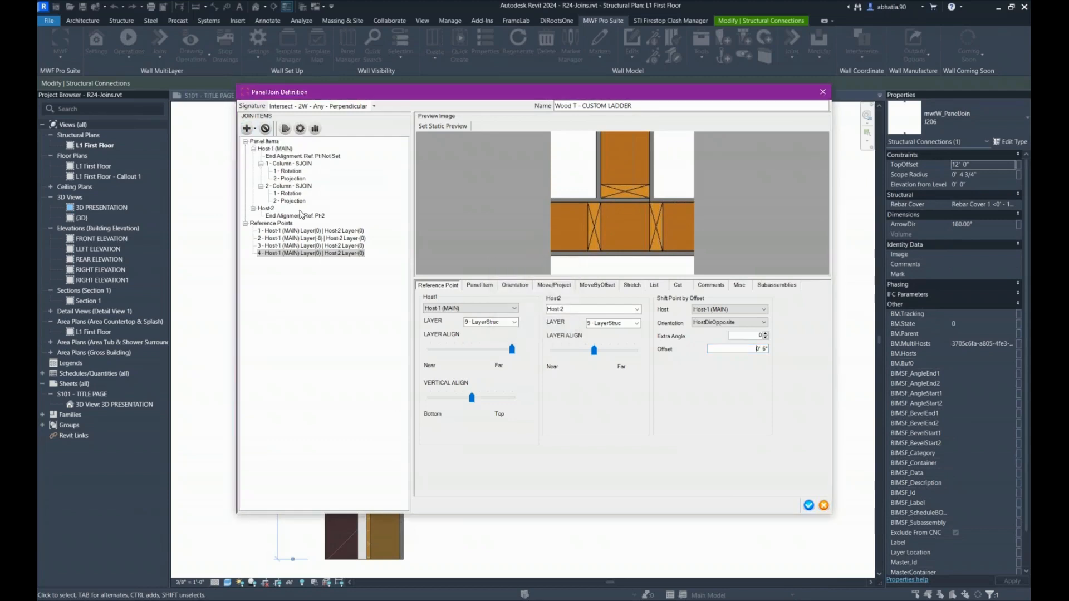
Add a trial column panel item under Host-1 (MAIN) and remove it again.
{"action": "left_click", "coordinate": [285, 149]}
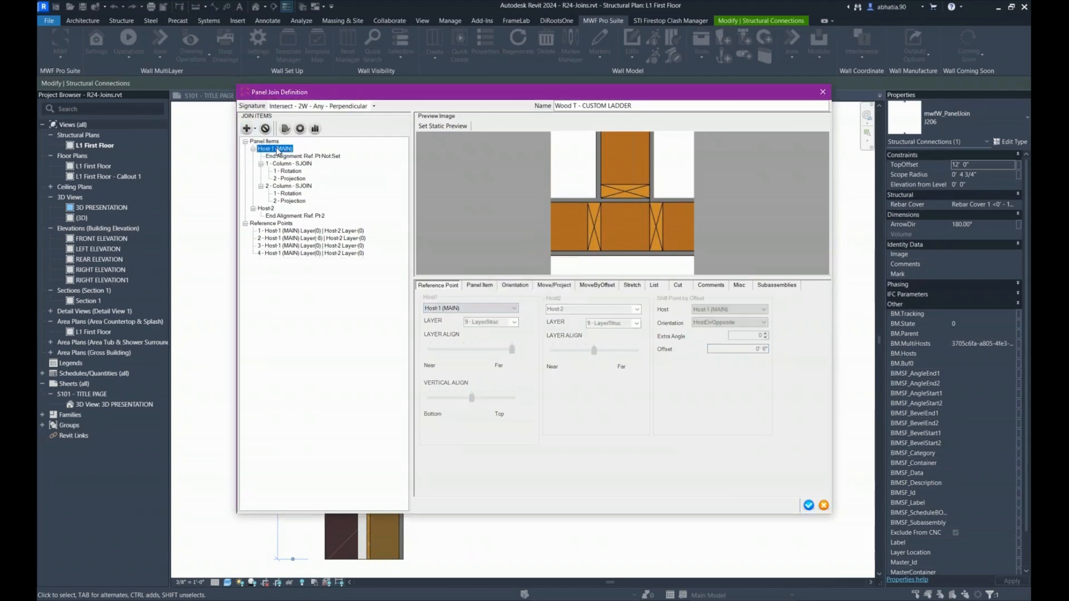
{"action": "left_click", "coordinate": [249, 130]}
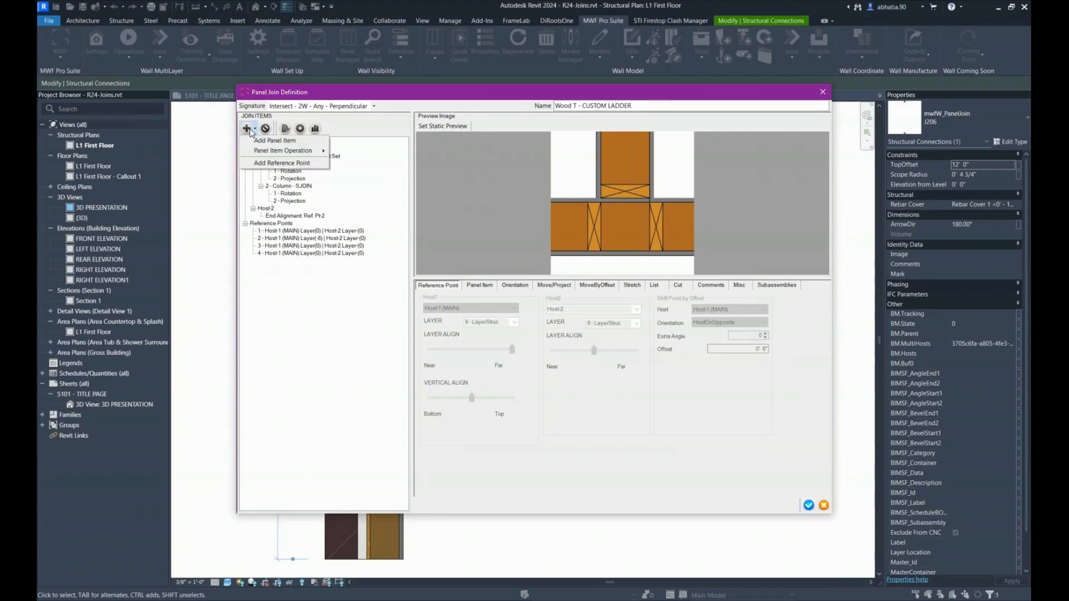
{"action": "left_click", "coordinate": [270, 140]}
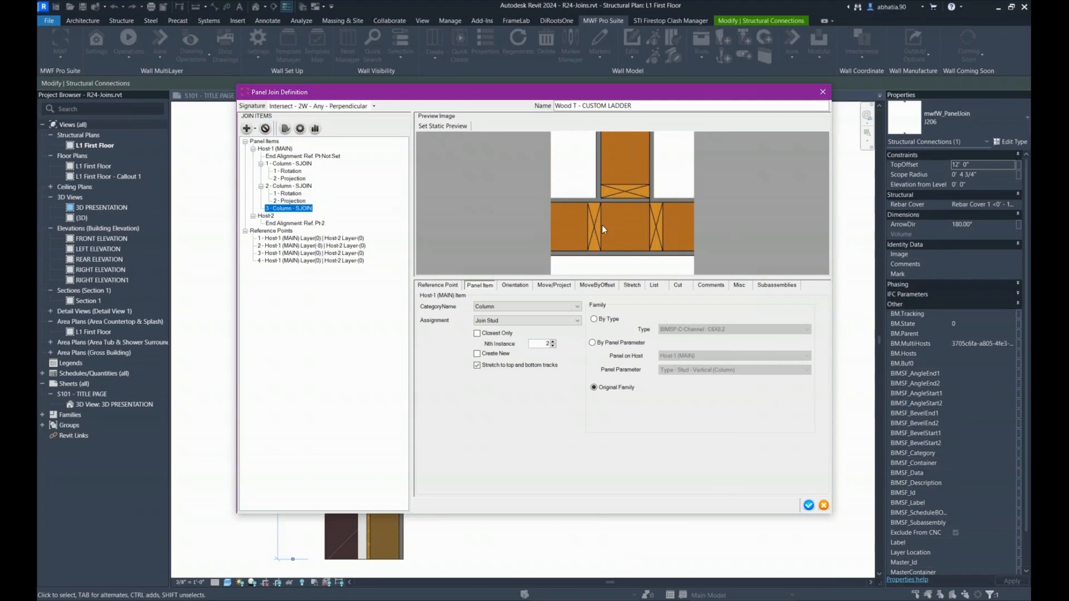
{"action": "left_click", "coordinate": [266, 129]}
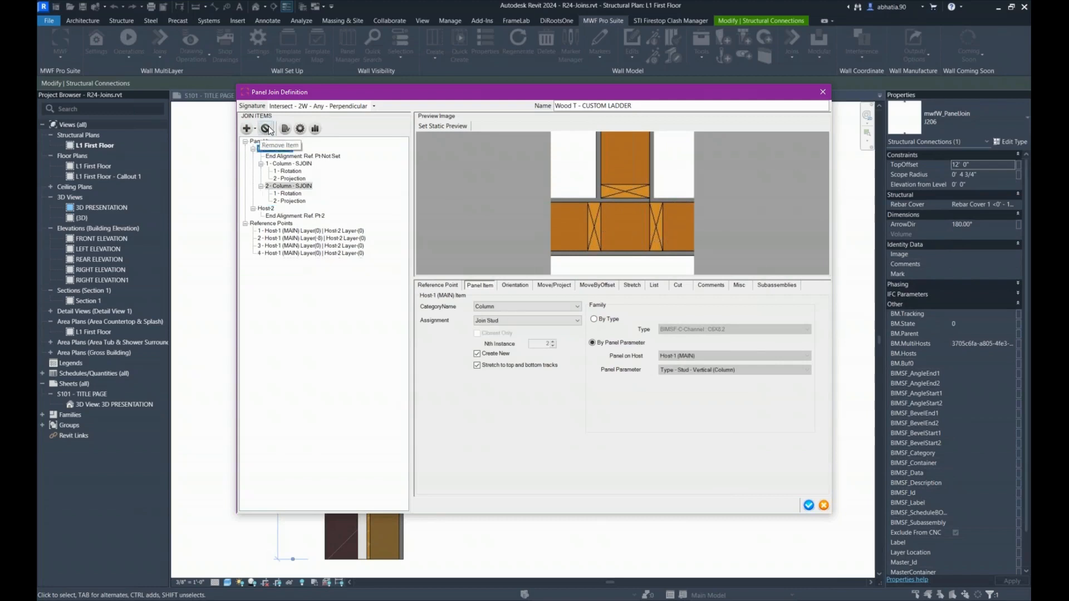
Examine the category, assignment and panel parameter options of the first join stud column under Host-1 (MAIN).
{"action": "left_click", "coordinate": [299, 164]}
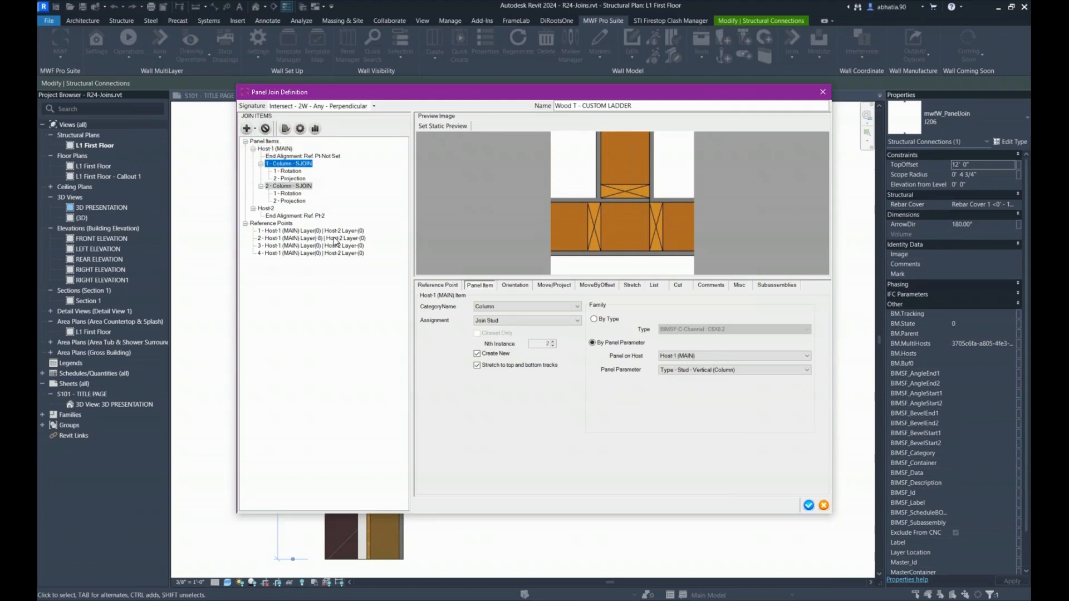
{"action": "left_click", "coordinate": [495, 307]}
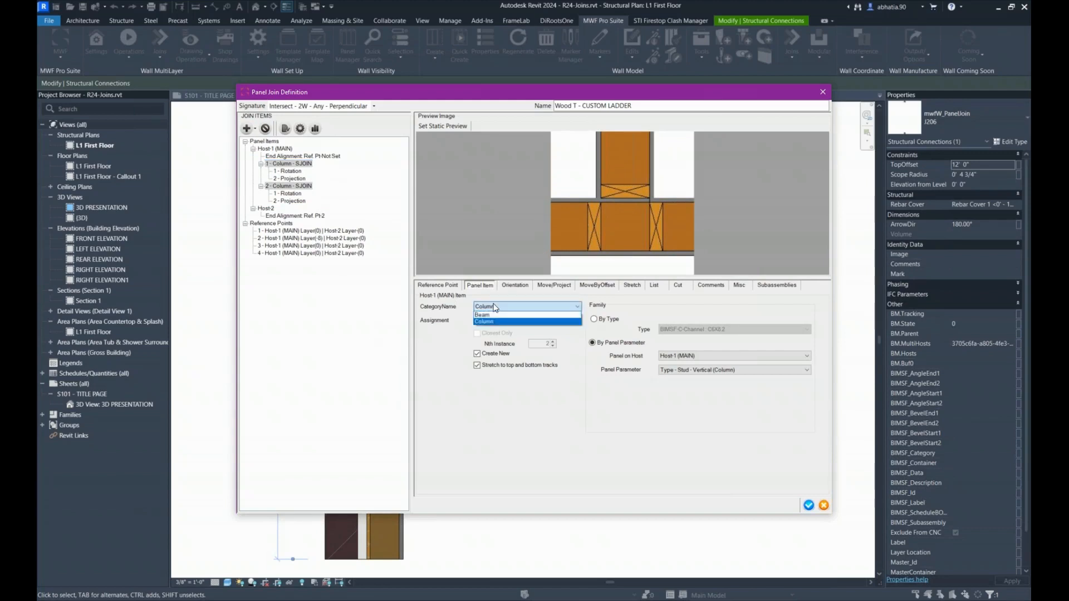
{"action": "left_click", "coordinate": [495, 307]}
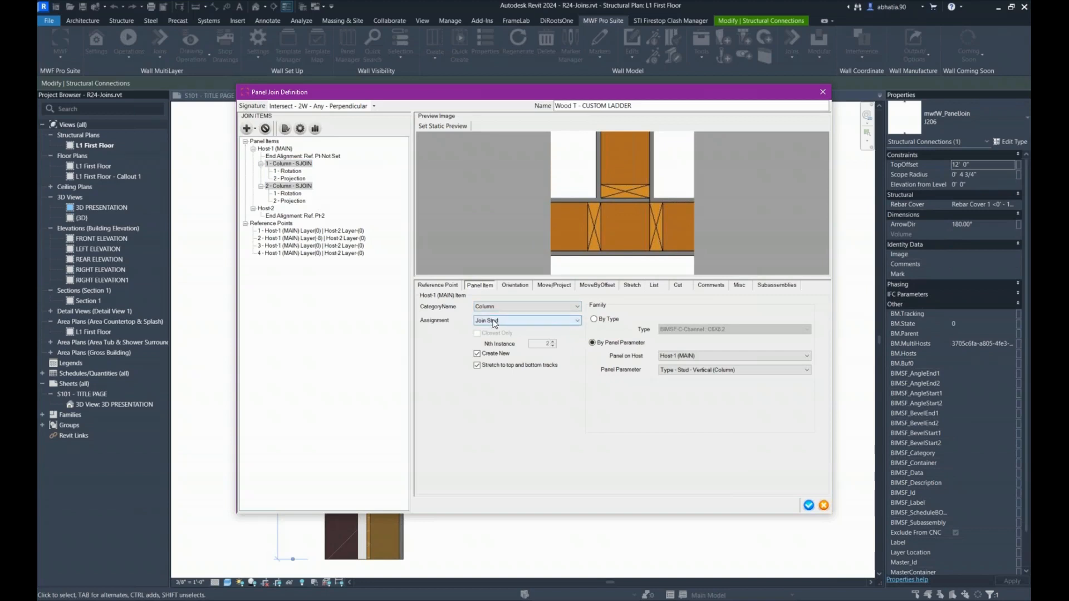
{"action": "left_click", "coordinate": [482, 322]}
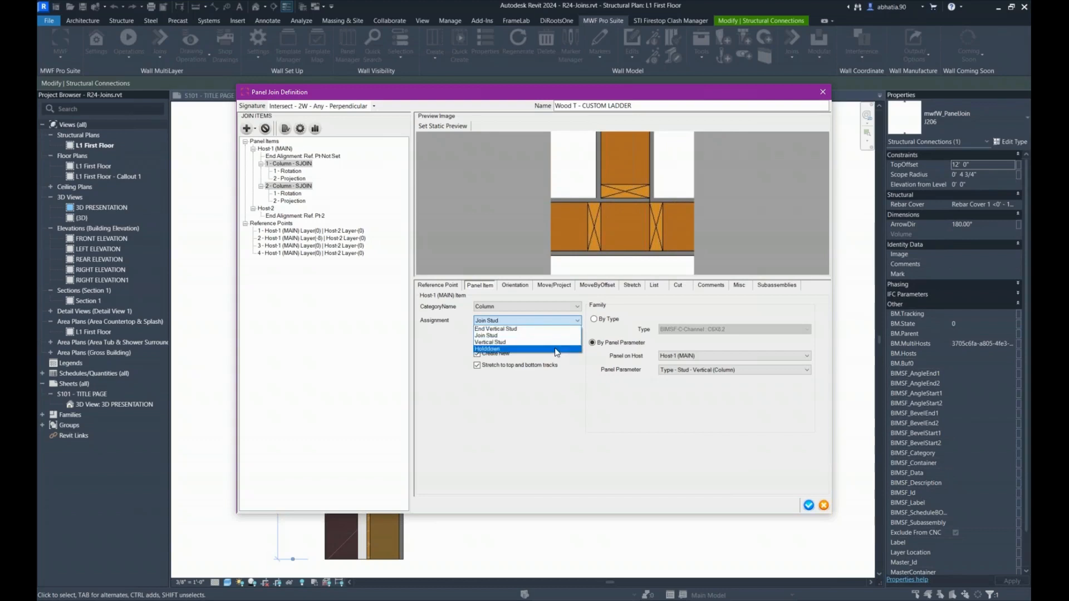
{"action": "left_click", "coordinate": [558, 321]}
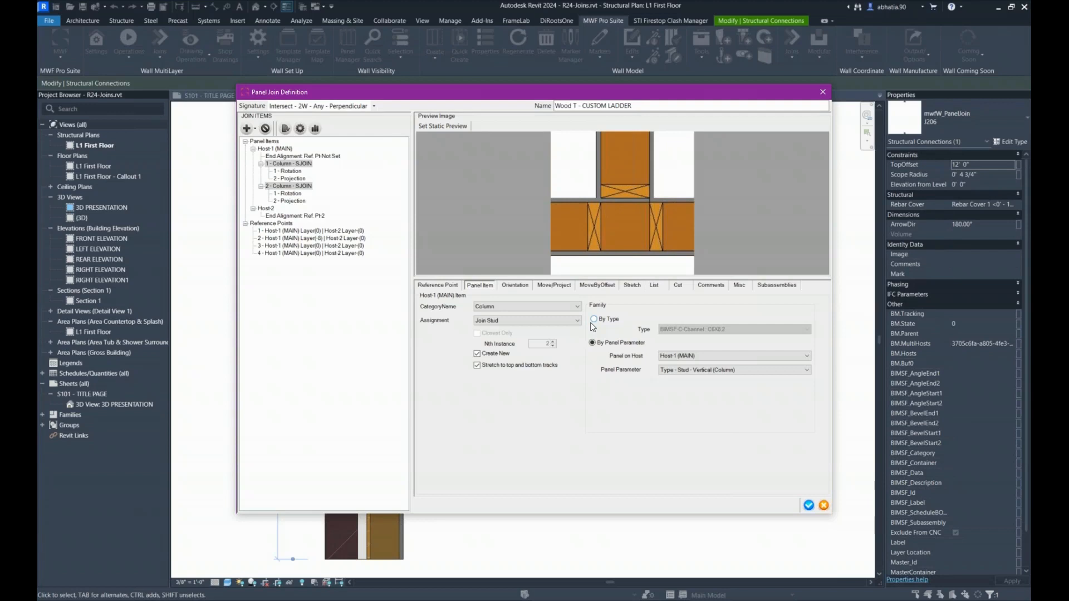
{"action": "left_click", "coordinate": [679, 371]}
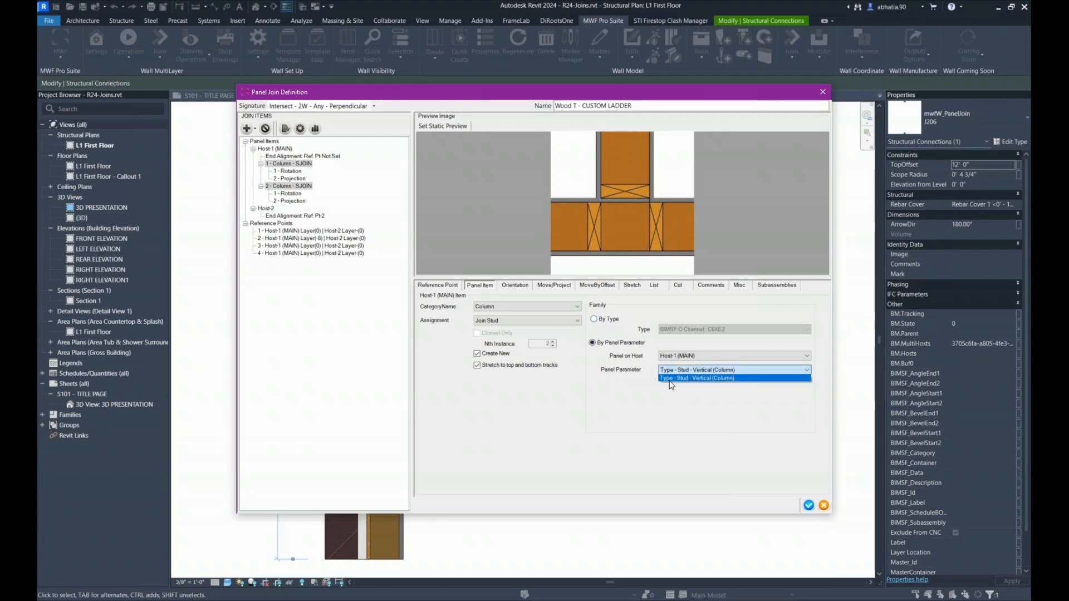
{"action": "left_click", "coordinate": [670, 379]}
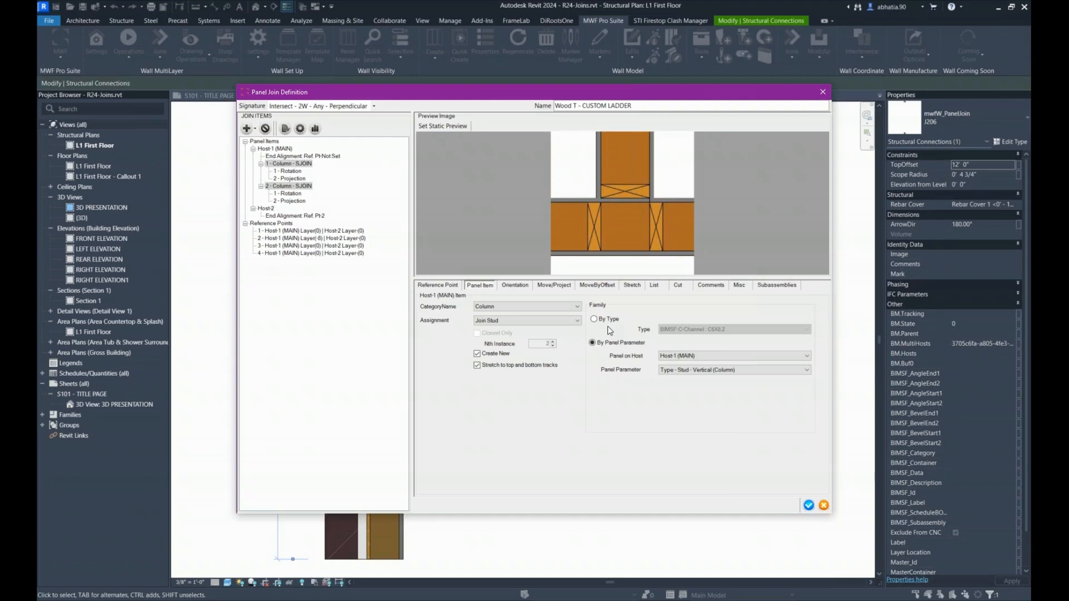
Review the first column's rotation settings and the panel item operations that can be added to the column.
{"action": "left_click", "coordinate": [294, 171]}
{"action": "left_click", "coordinate": [282, 179]}
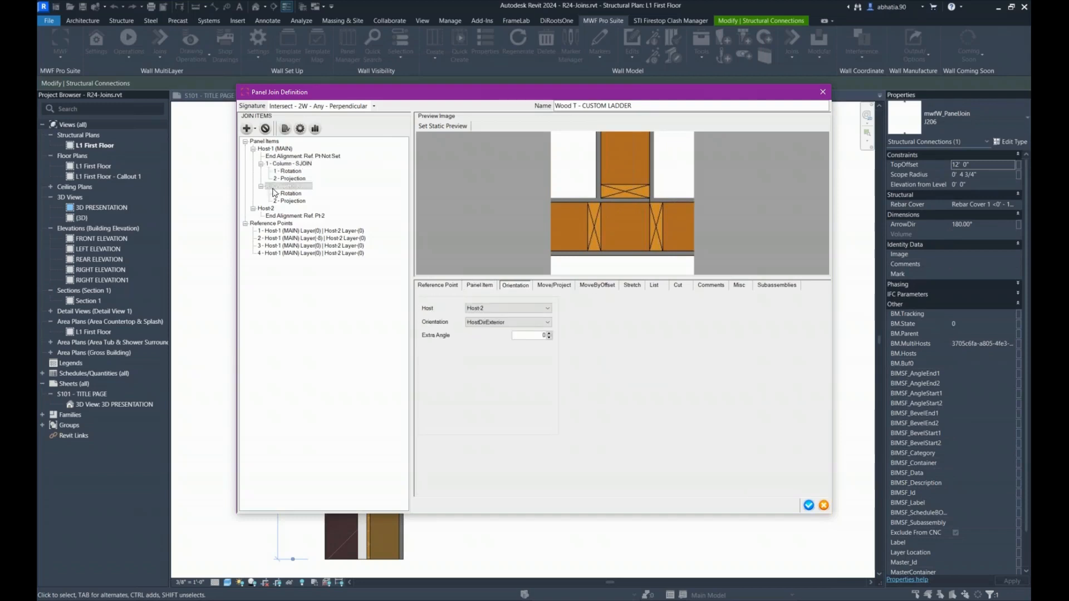
{"action": "left_click", "coordinate": [287, 172]}
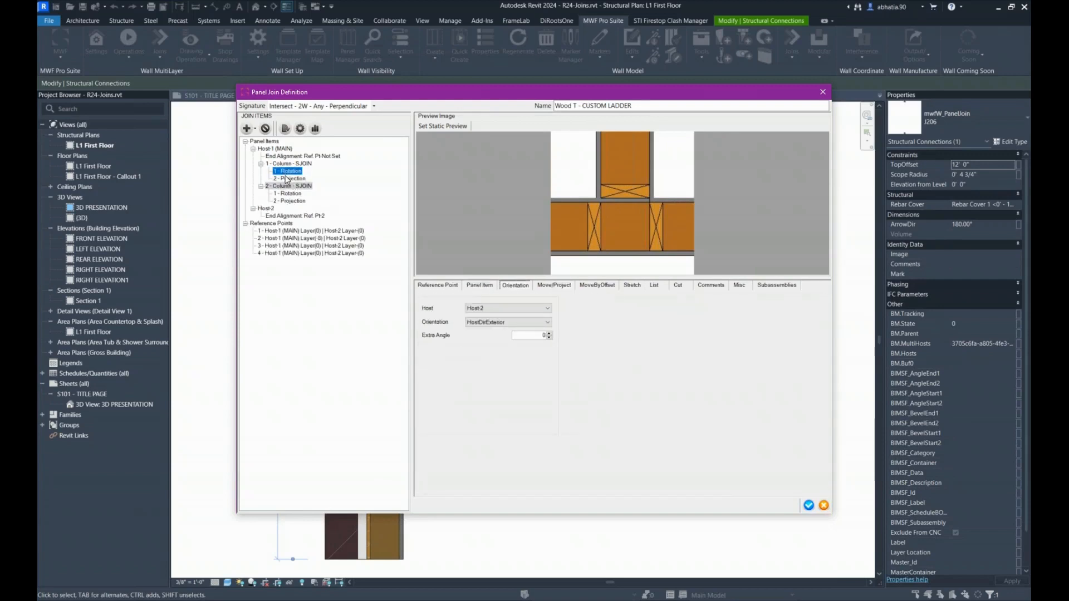
{"action": "left_click", "coordinate": [254, 129]}
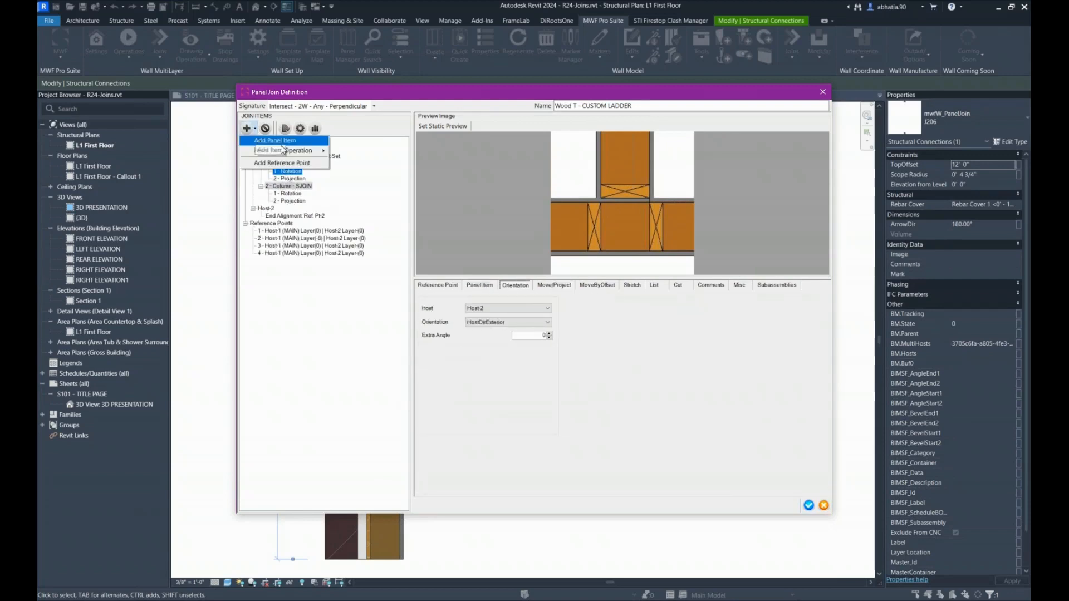
{"action": "mouse_move", "coordinate": [293, 153]}
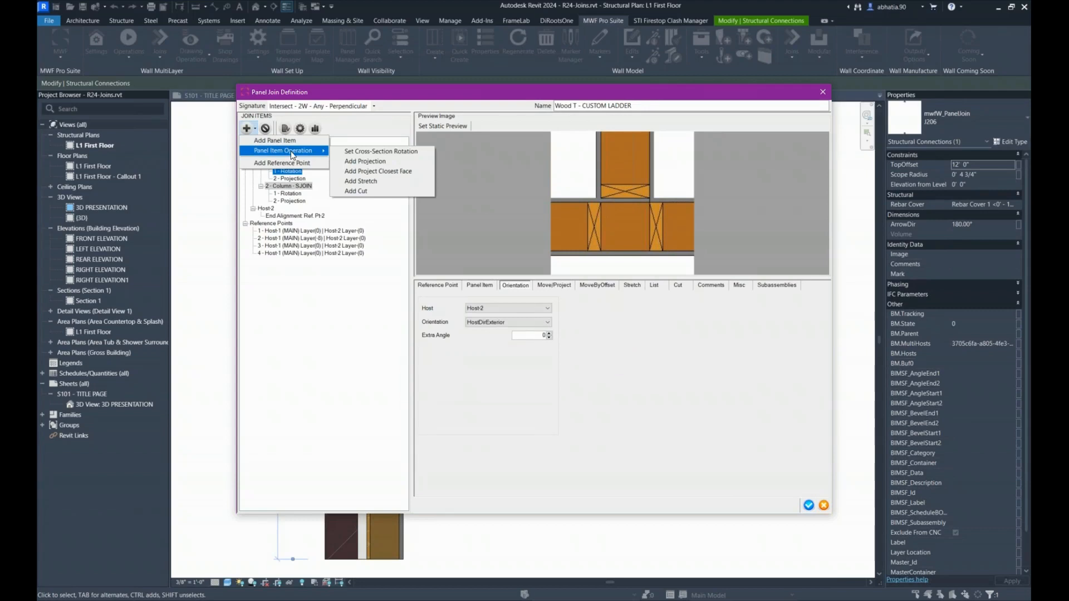
{"action": "key", "text": "Escape"}
{"action": "left_click", "coordinate": [287, 164]}
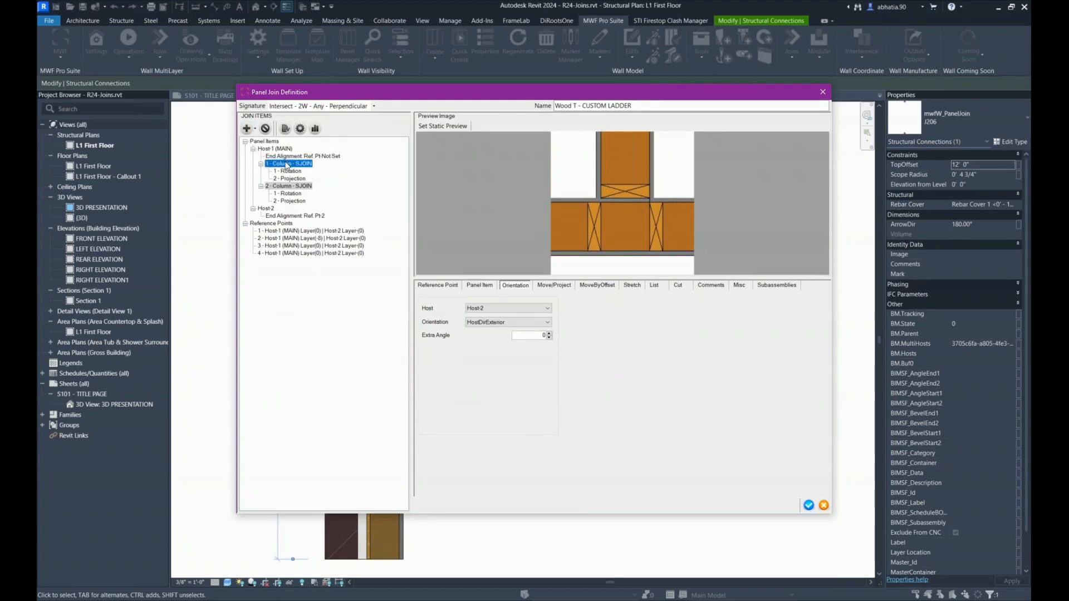
{"action": "left_click", "coordinate": [248, 128]}
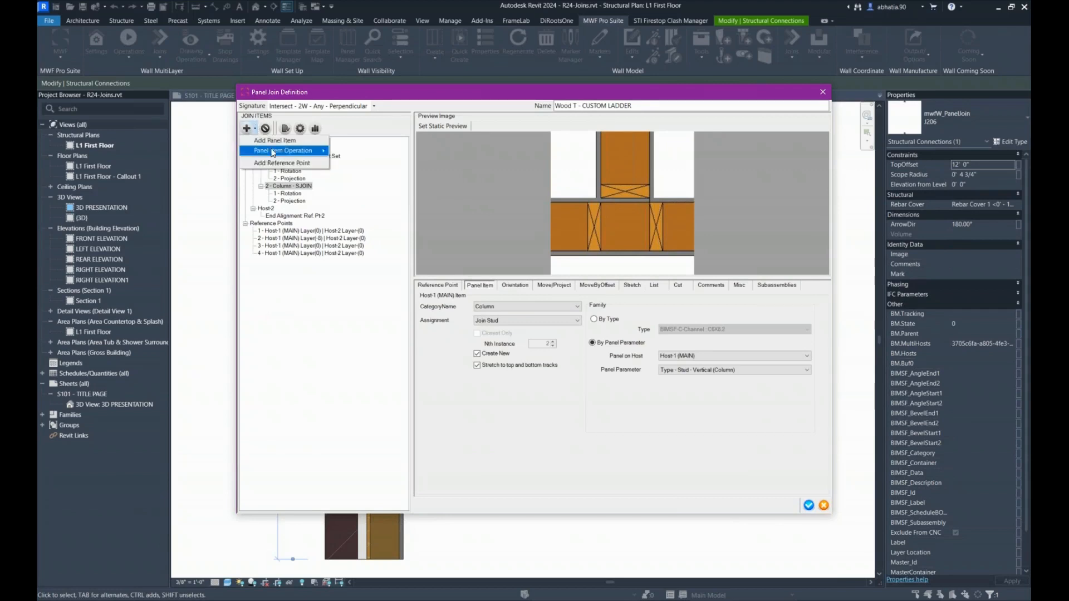
{"action": "mouse_move", "coordinate": [266, 154]}
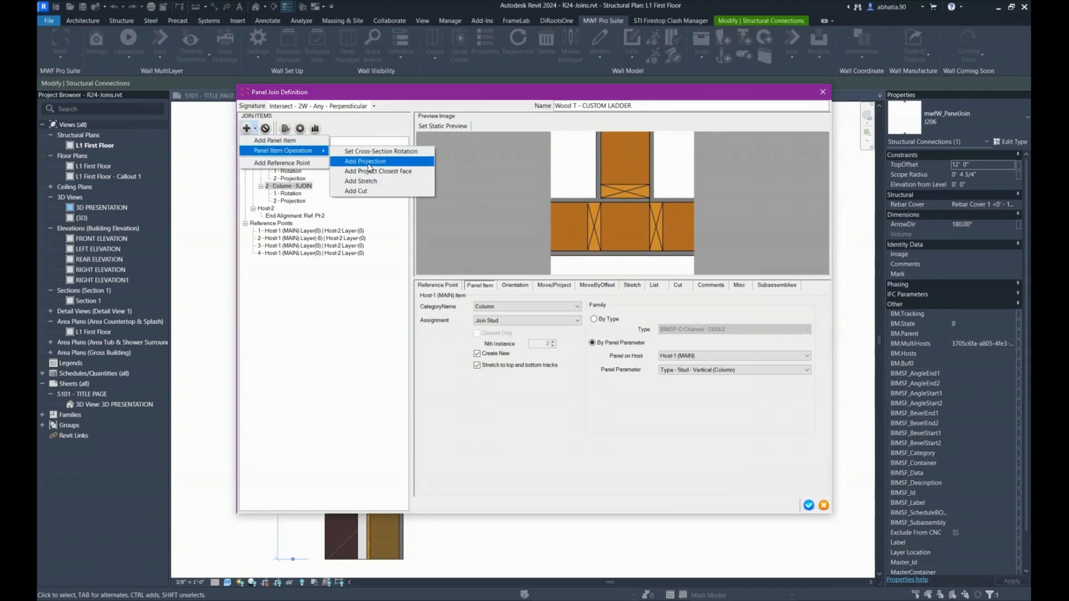
{"action": "left_click", "coordinate": [291, 318]}
{"action": "left_click", "coordinate": [289, 171]}
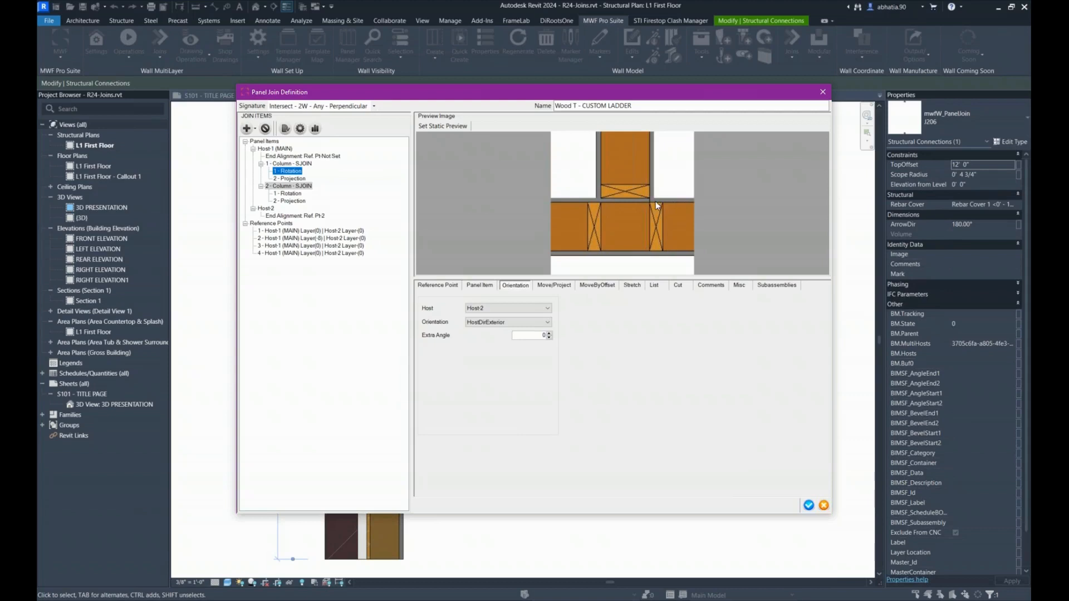
Project the first column to reference point 4, with its anchor depth set to Top and its section to East.
{"action": "left_click", "coordinate": [290, 178]}
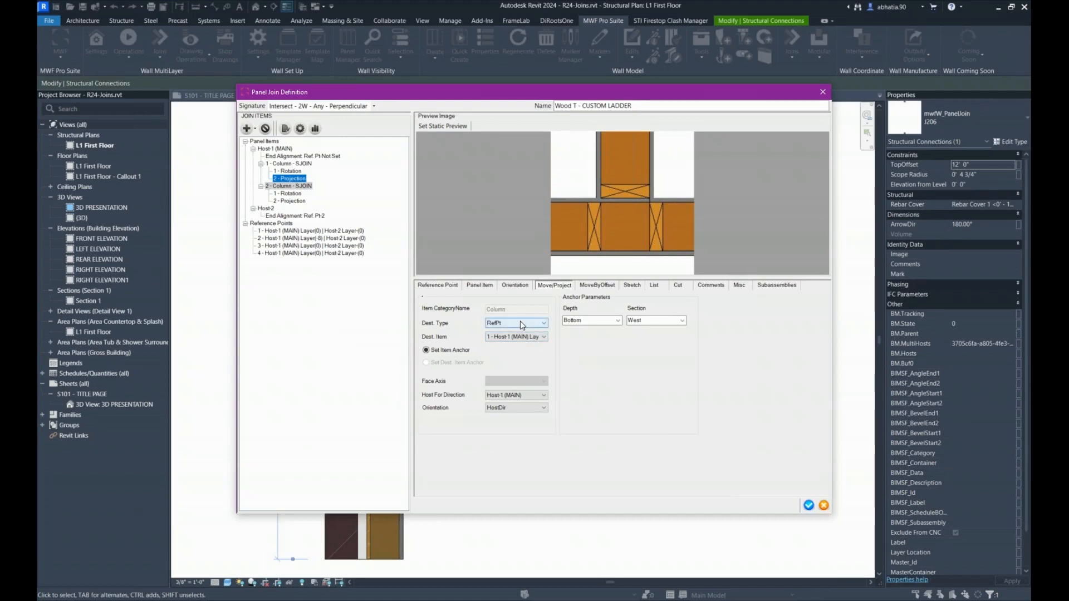
{"action": "left_click", "coordinate": [516, 337]}
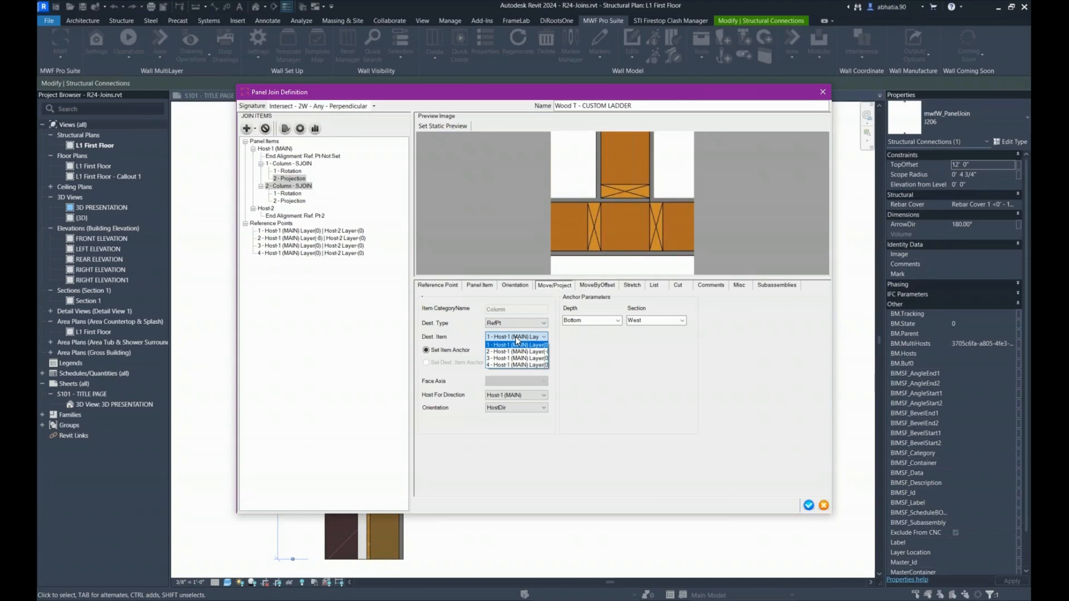
{"action": "left_click", "coordinate": [503, 365]}
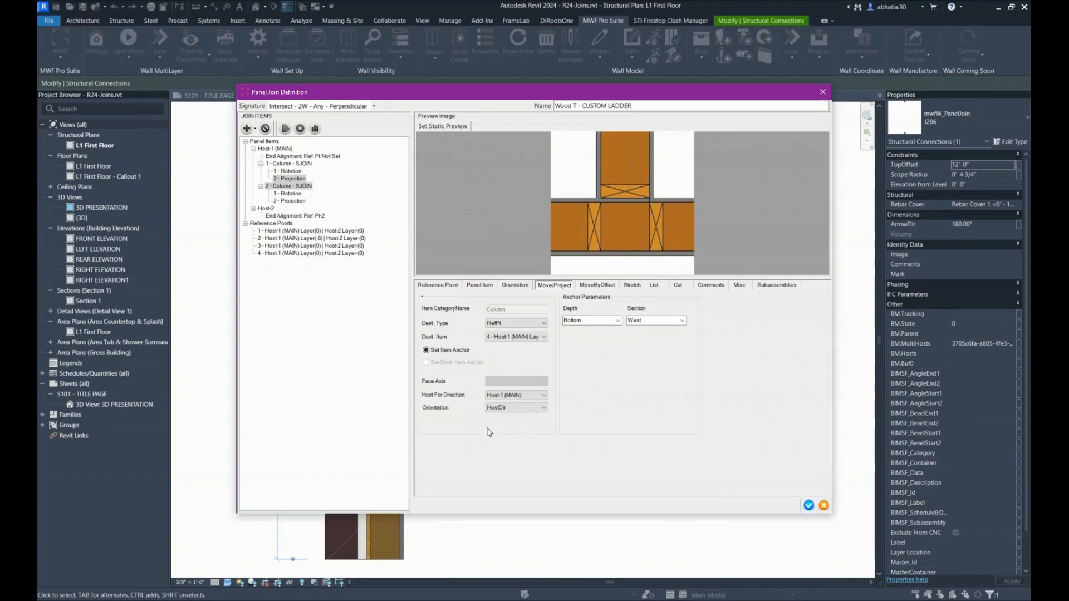
{"action": "left_click", "coordinate": [617, 320]}
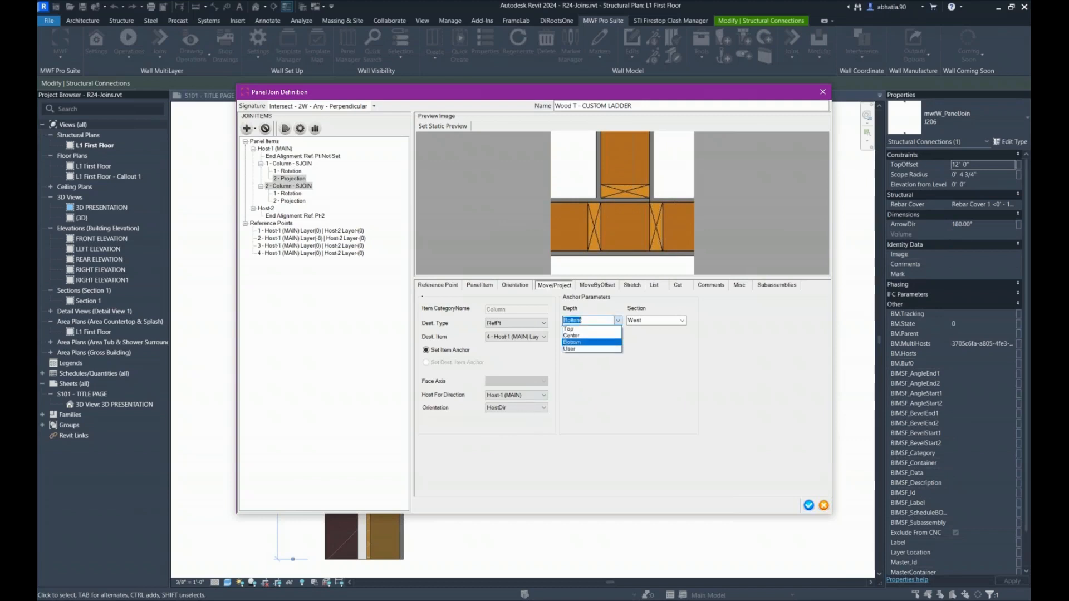
{"action": "left_click", "coordinate": [578, 329]}
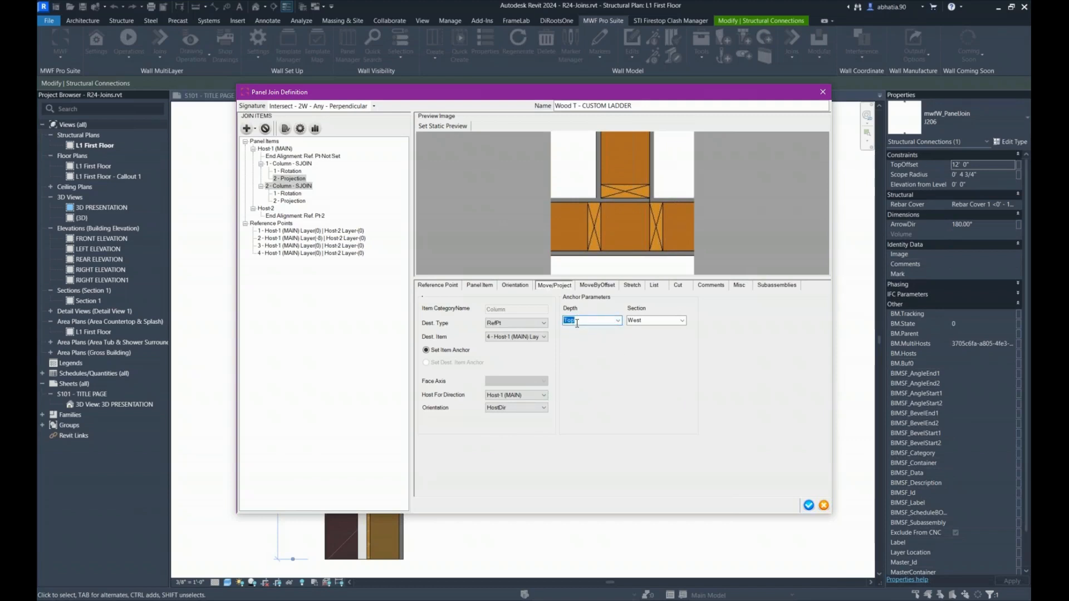
{"action": "left_click", "coordinate": [688, 325]}
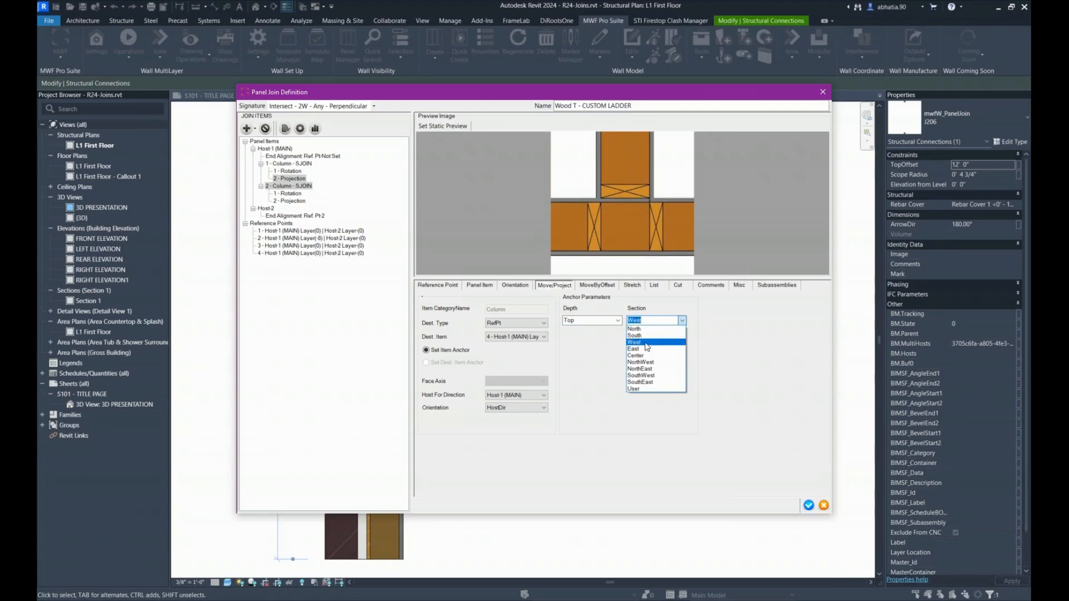
{"action": "left_click", "coordinate": [645, 345]}
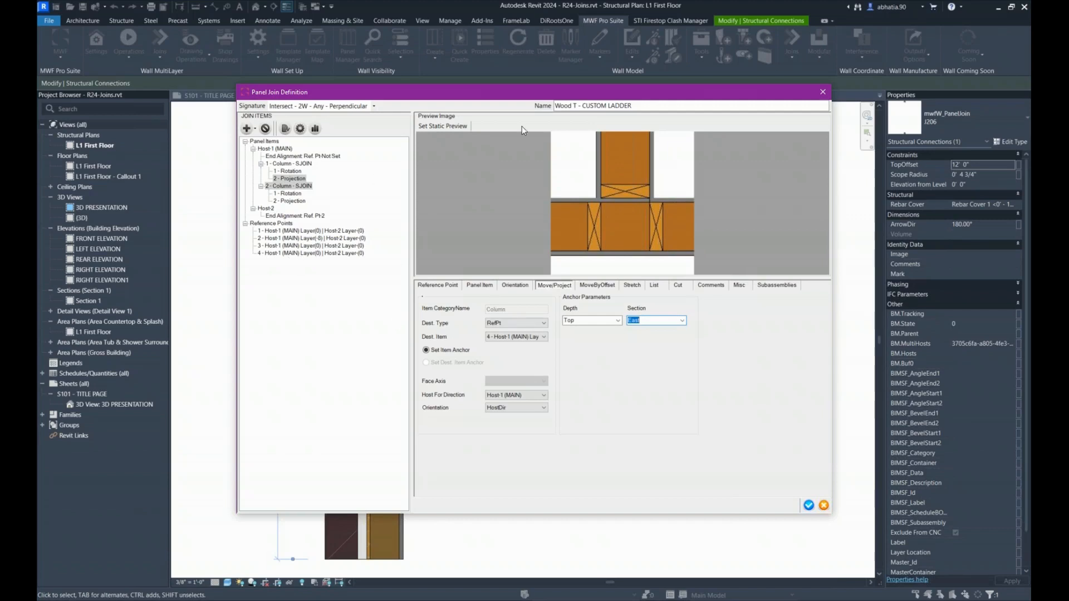
Save the Wood T - CUSTOM LADDER join definition, update its marker and apply the join to the wall intersection.
{"action": "left_click", "coordinate": [807, 506]}
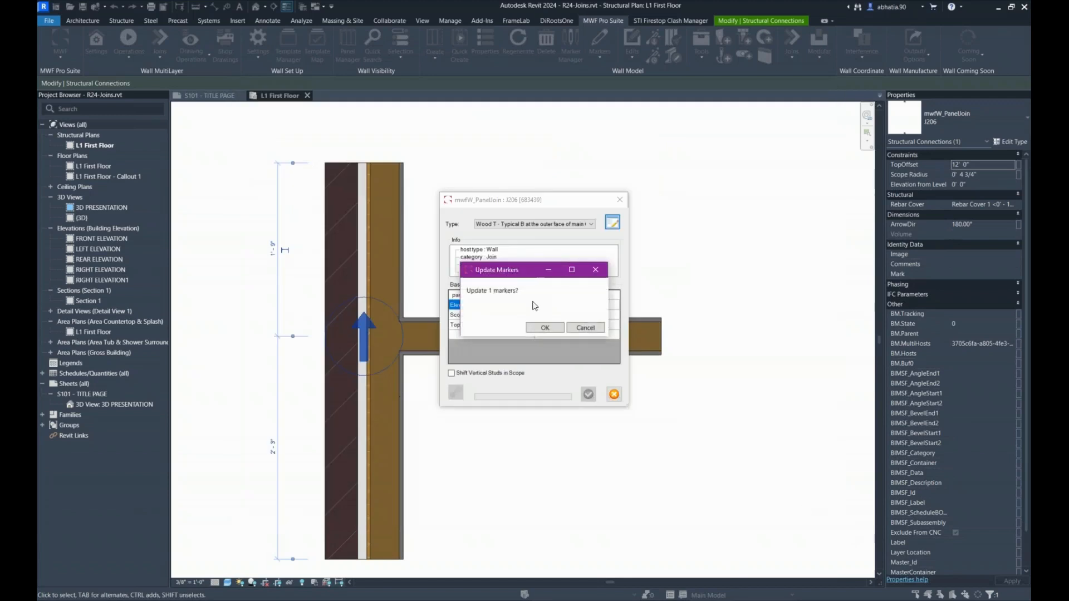
{"action": "left_click", "coordinate": [539, 328]}
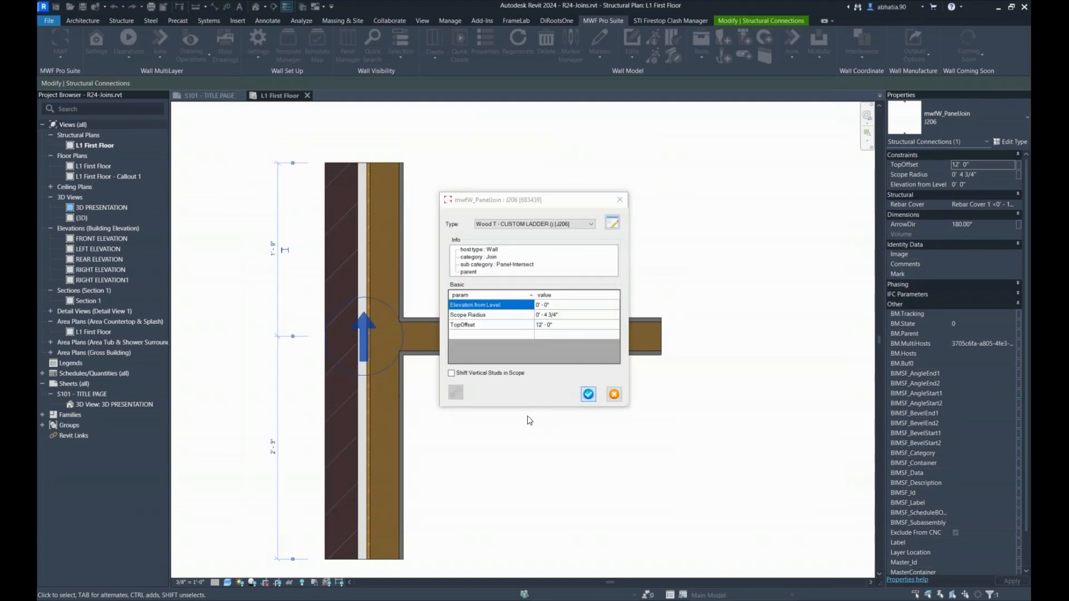
{"action": "left_click", "coordinate": [587, 394]}
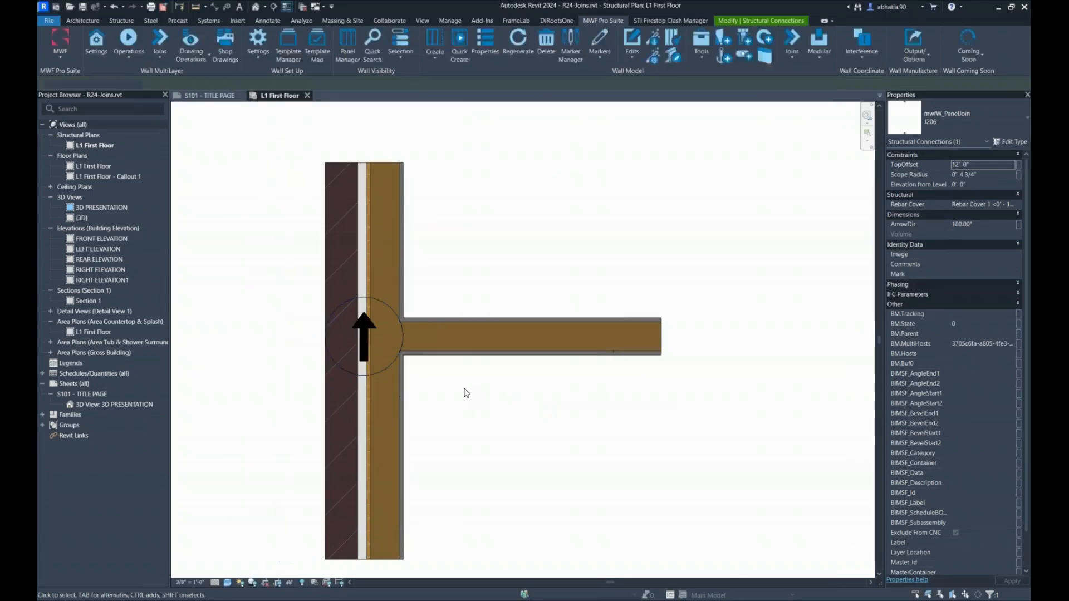
{"action": "left_click", "coordinate": [528, 336]}
{"action": "left_click", "coordinate": [990, 127]}
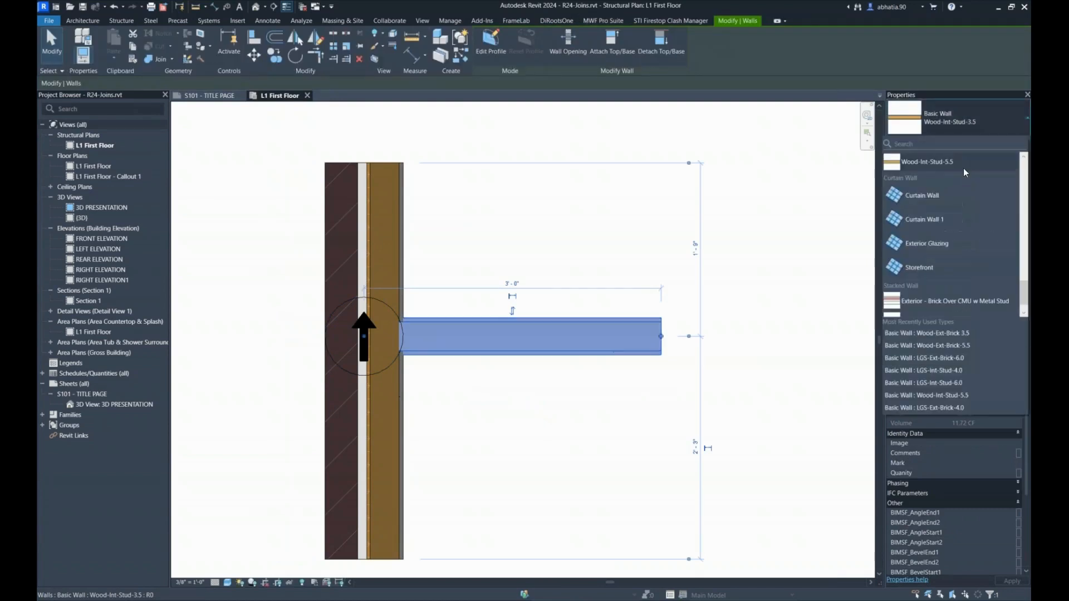
{"action": "scroll", "coordinate": [946, 222], "scroll_direction": "up", "scroll_amount": 2}
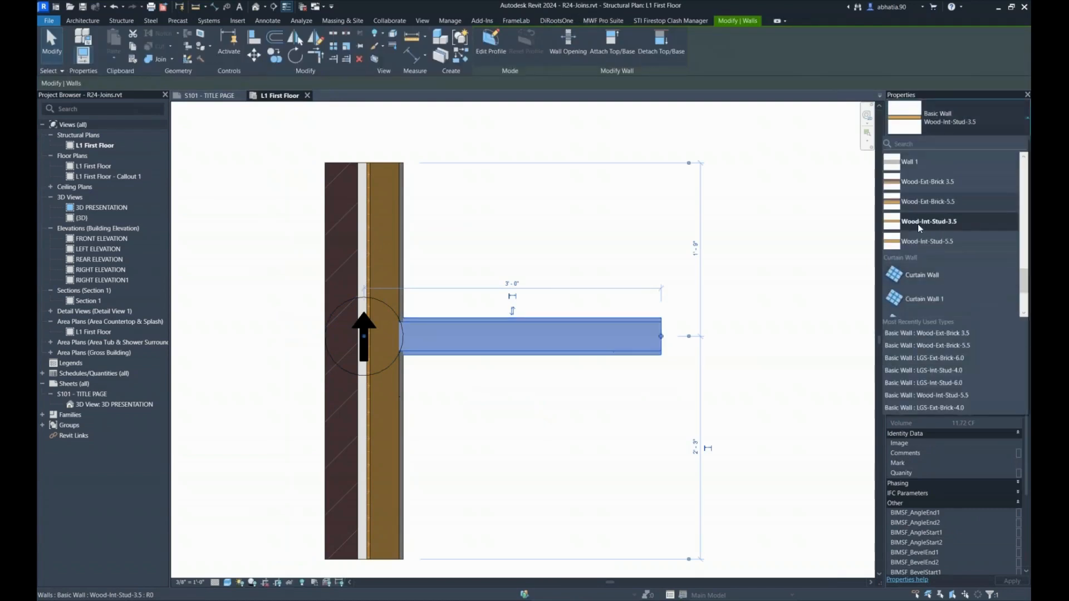
{"action": "left_click", "coordinate": [493, 197]}
Change the vertical exterior brick wall's type to Wood-Ext-Brick-5.5.
{"action": "left_click", "coordinate": [390, 212]}
{"action": "left_click", "coordinate": [940, 128]}
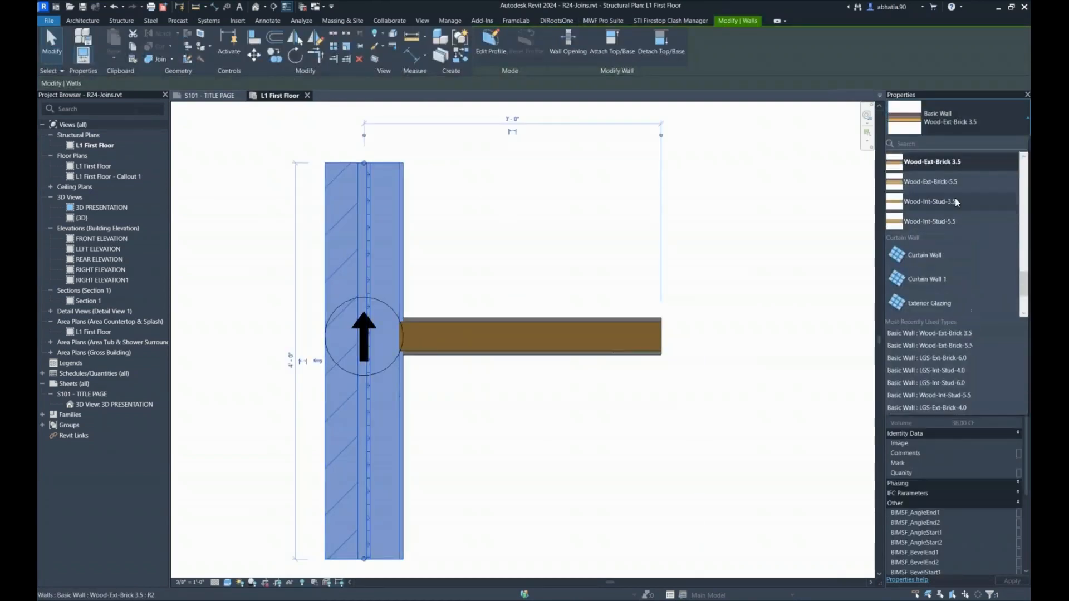
{"action": "left_click", "coordinate": [953, 187]}
{"action": "left_click", "coordinate": [506, 191]}
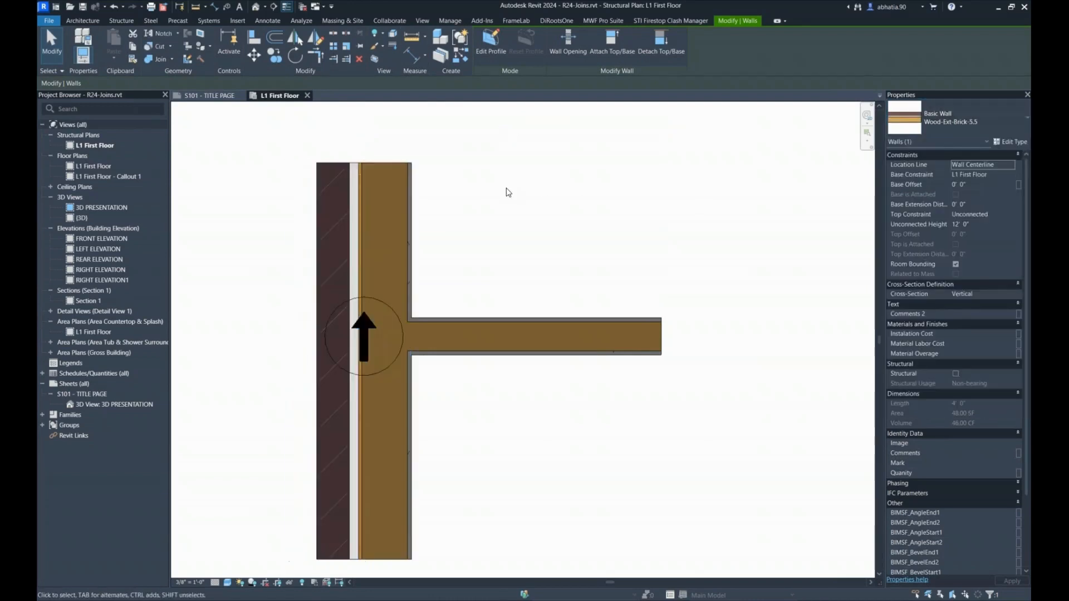
Generate framing panels for the perpendicular interior wall and the brick wall together with Quick Create.
{"action": "scroll", "coordinate": [476, 261], "scroll_direction": "down", "scroll_amount": 1}
{"action": "middle_click_drag", "start_coordinate": [473, 265], "coordinate": [435, 183]}
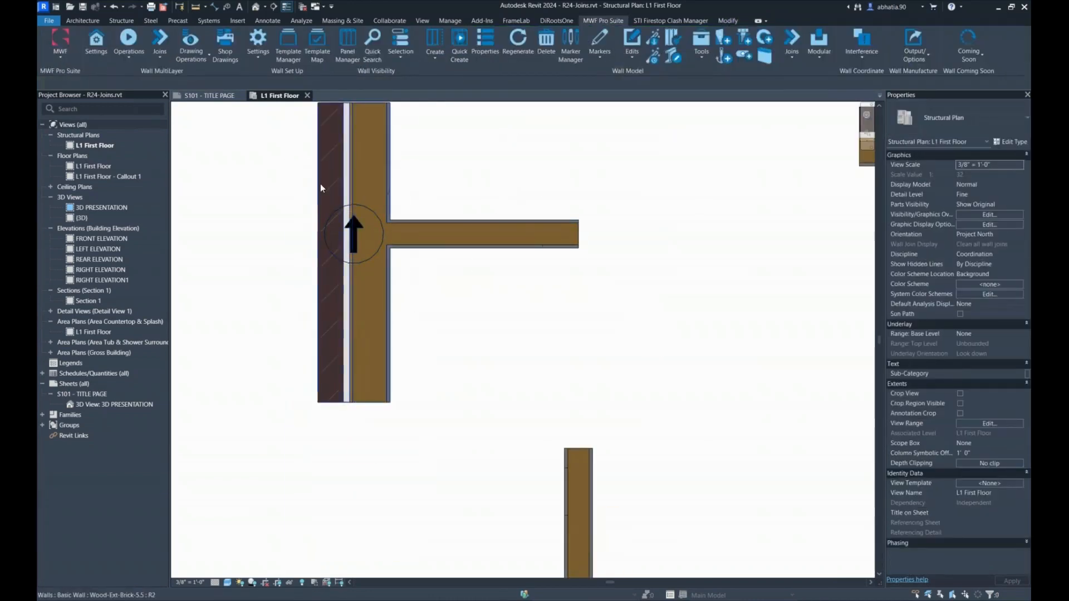
{"action": "left_click", "coordinate": [455, 214]}
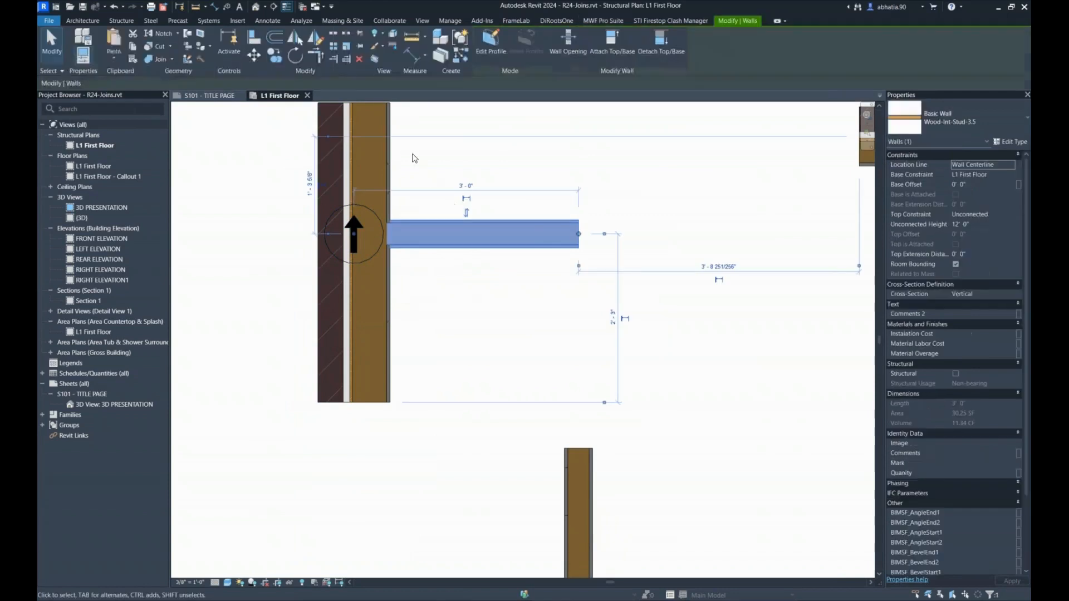
{"action": "left_click", "coordinate": [390, 149], "text": "ctrl"}
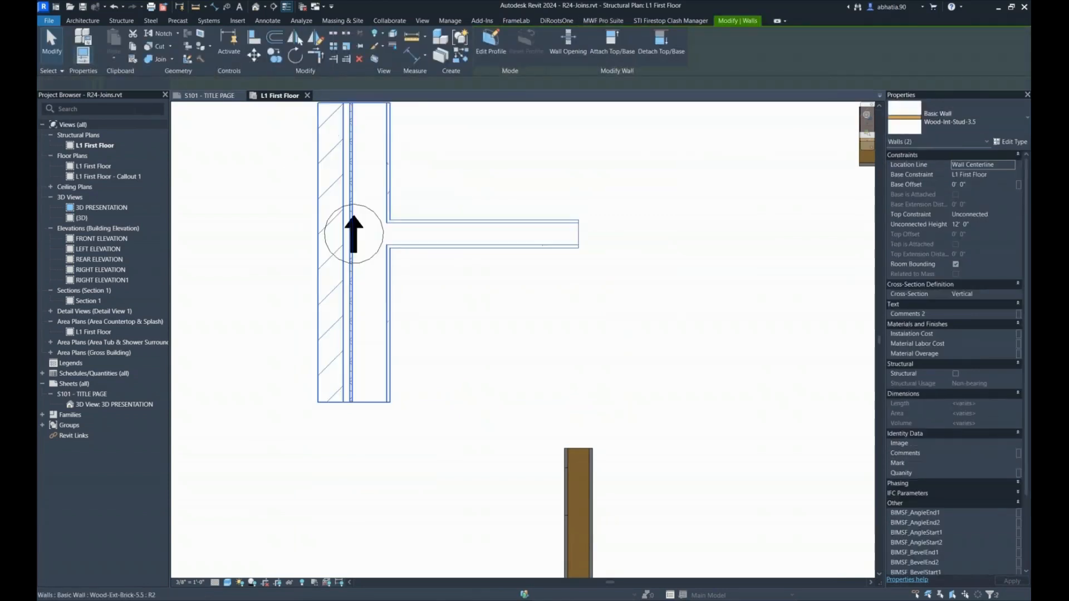
{"action": "left_click", "coordinate": [603, 20]}
{"action": "left_click", "coordinate": [127, 62]}
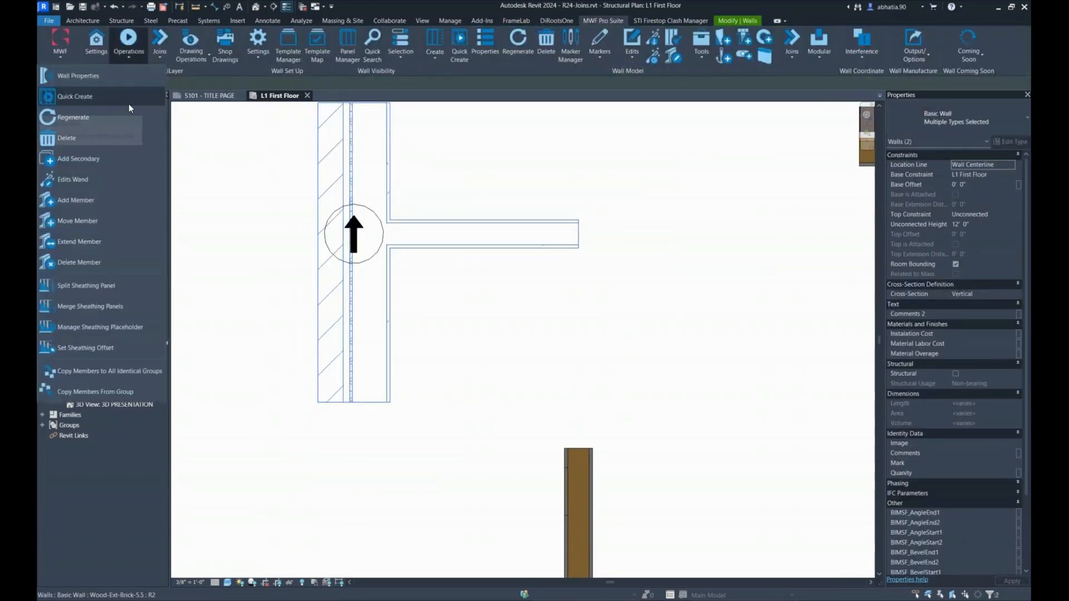
{"action": "left_click", "coordinate": [129, 104]}
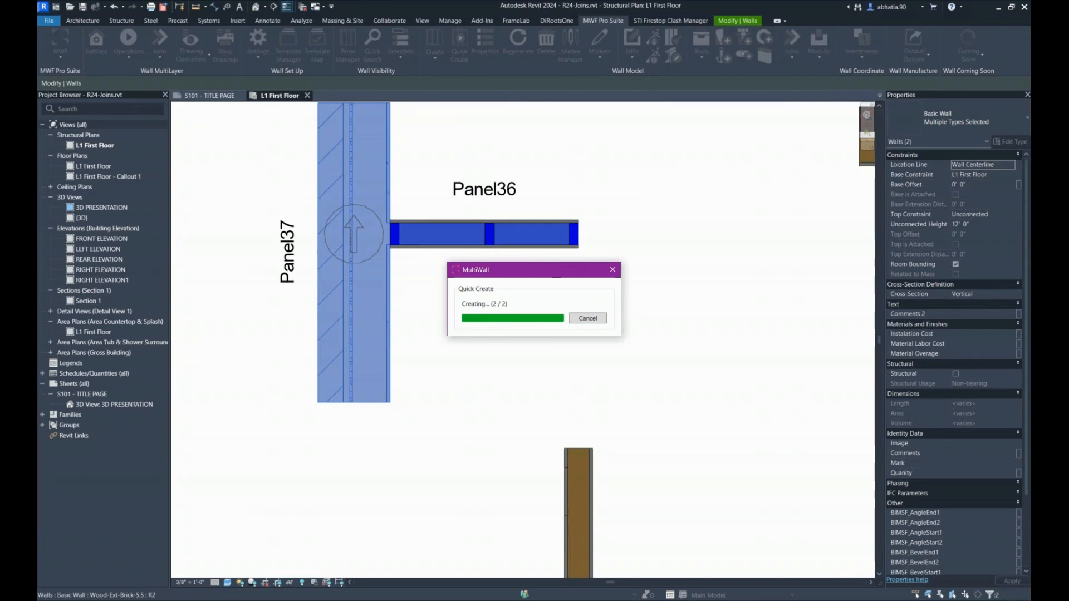
Examine the generated framing at the T-intersection, including the sheathing panel and the label and description parameters of the stud just above the junction.
{"action": "scroll", "coordinate": [351, 208], "scroll_direction": "up", "scroll_amount": 1}
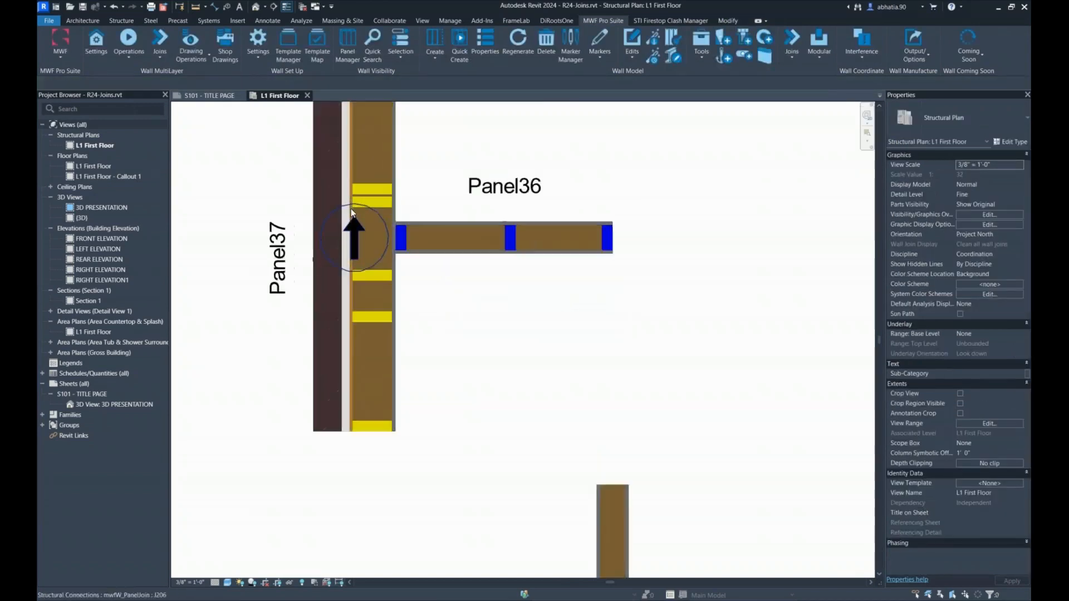
{"action": "scroll", "coordinate": [351, 209], "scroll_direction": "up", "scroll_amount": 1}
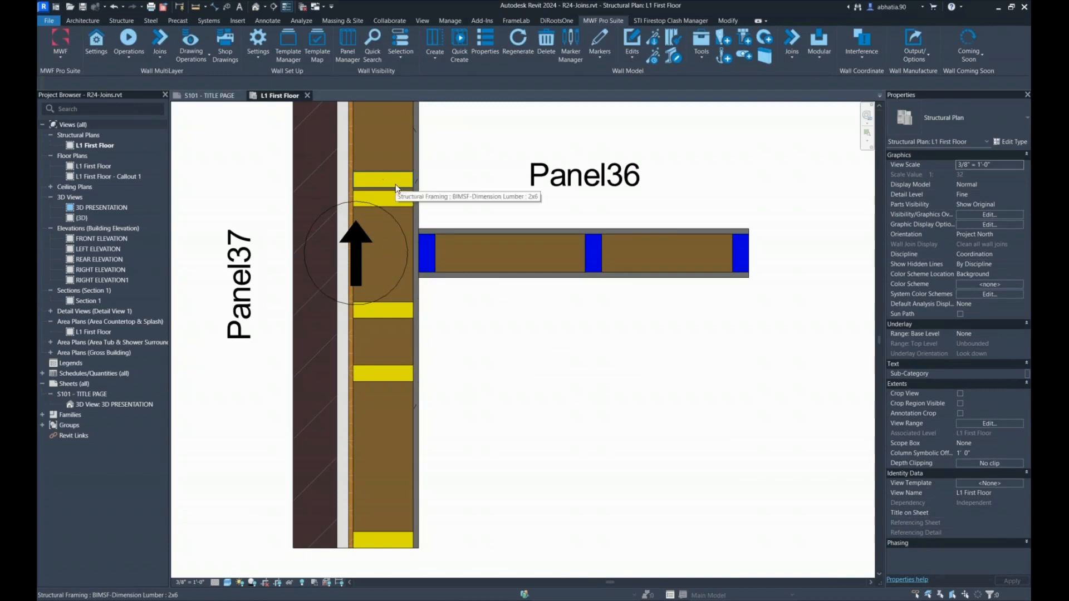
{"action": "scroll", "coordinate": [396, 188], "scroll_direction": "down", "scroll_amount": 1}
{"action": "left_click", "coordinate": [412, 314]}
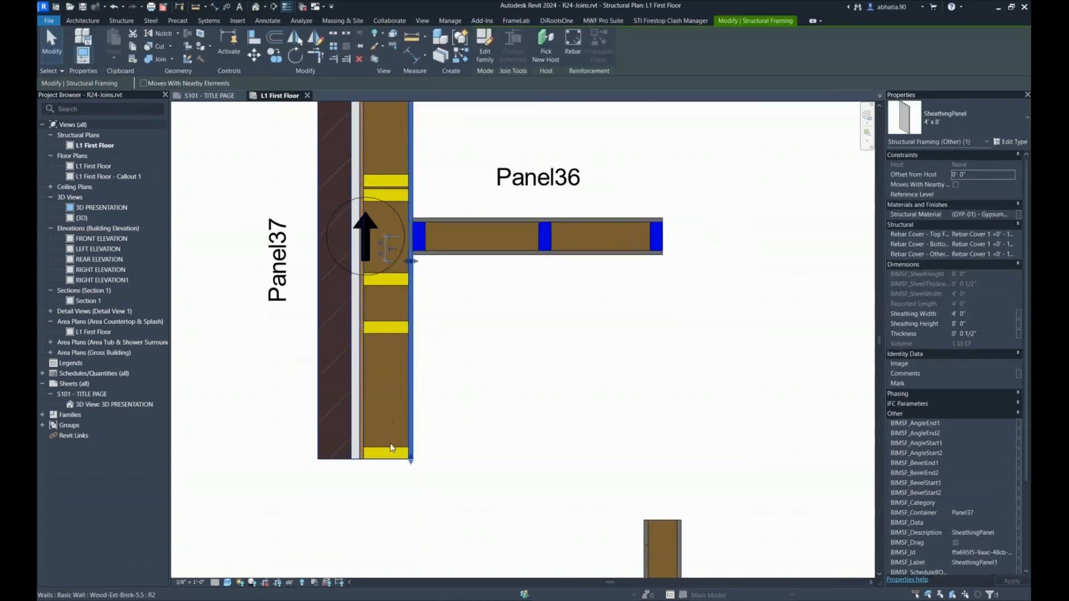
{"action": "scroll", "coordinate": [410, 414], "scroll_direction": "down", "scroll_amount": 1}
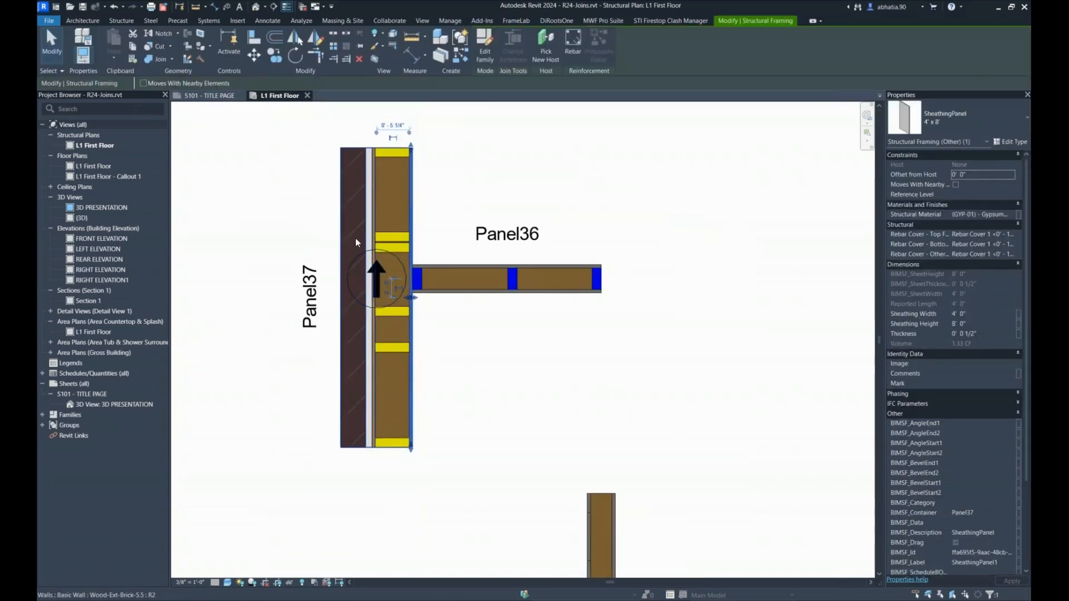
{"action": "left_click", "coordinate": [544, 412]}
{"action": "scroll", "coordinate": [369, 266], "scroll_direction": "up", "scroll_amount": 2}
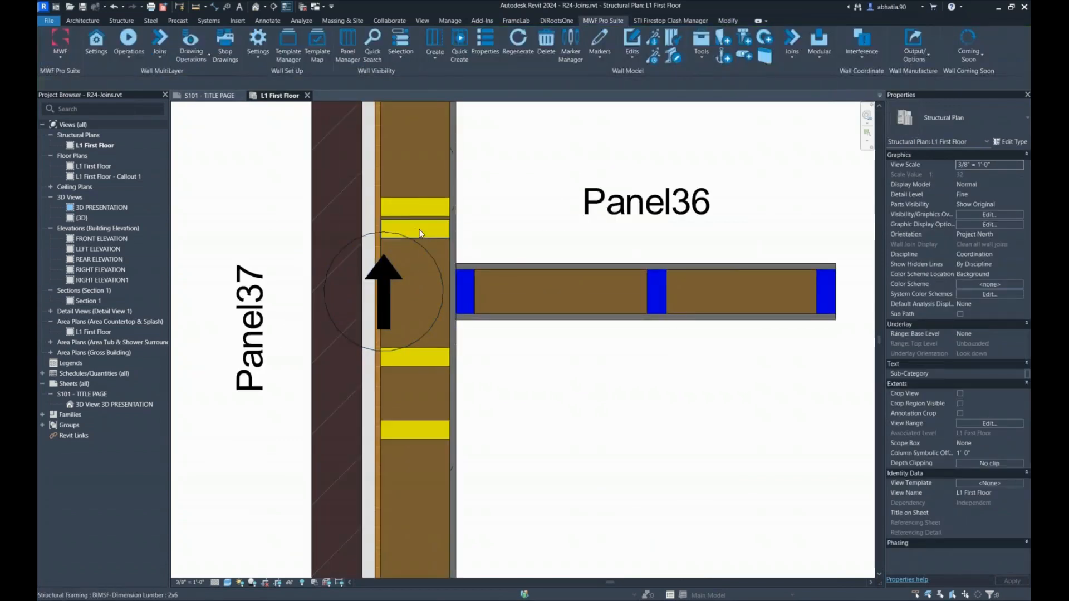
{"action": "left_click", "coordinate": [423, 228]}
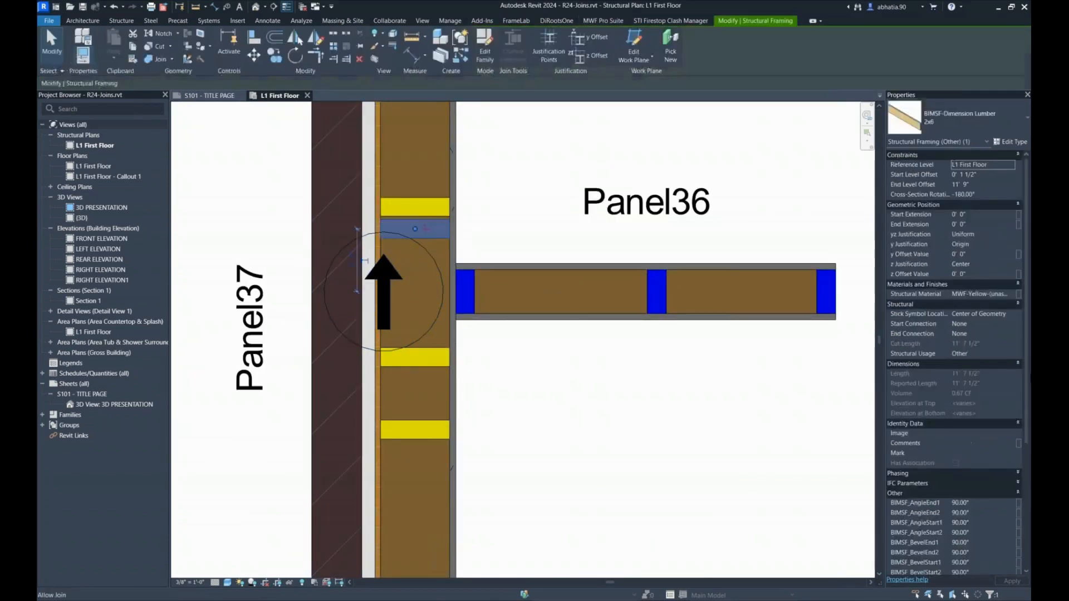
{"action": "scroll", "coordinate": [979, 367], "scroll_direction": "down", "scroll_amount": 5}
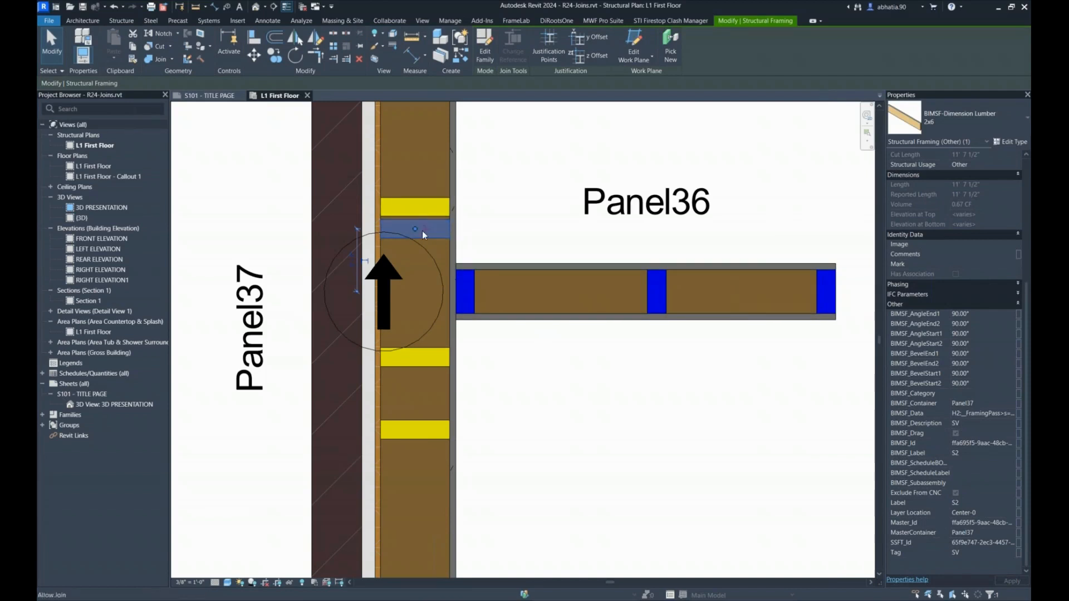
{"action": "scroll", "coordinate": [497, 293], "scroll_direction": "down", "scroll_amount": 2}
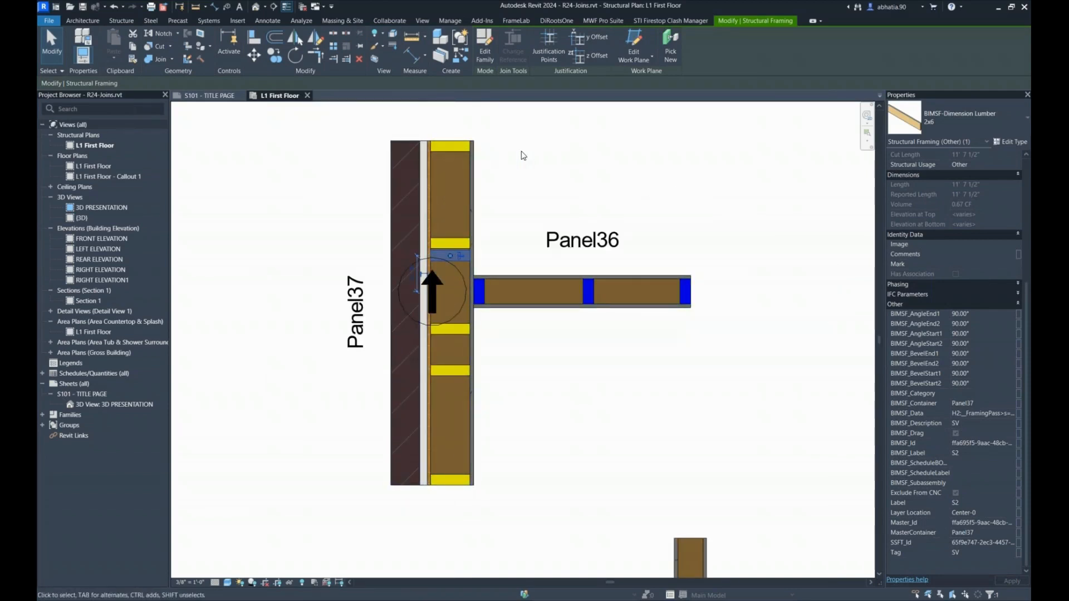
Set the stud spacing of Panel37 to 5' in its panel properties and apply the change to the framing.
{"action": "left_click", "coordinate": [589, 25]}
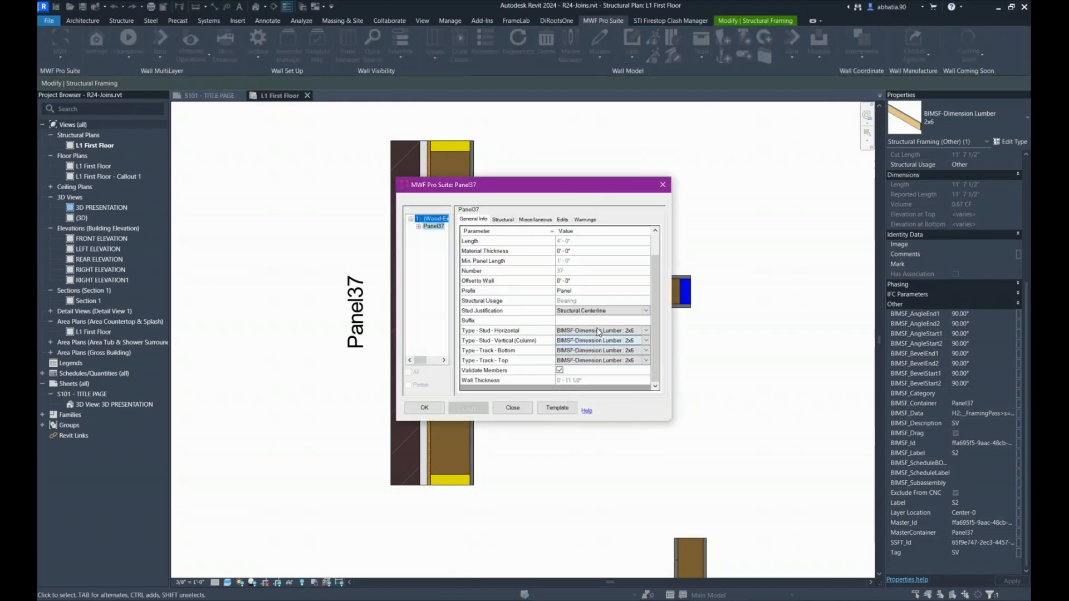
{"action": "left_click", "coordinate": [534, 220]}
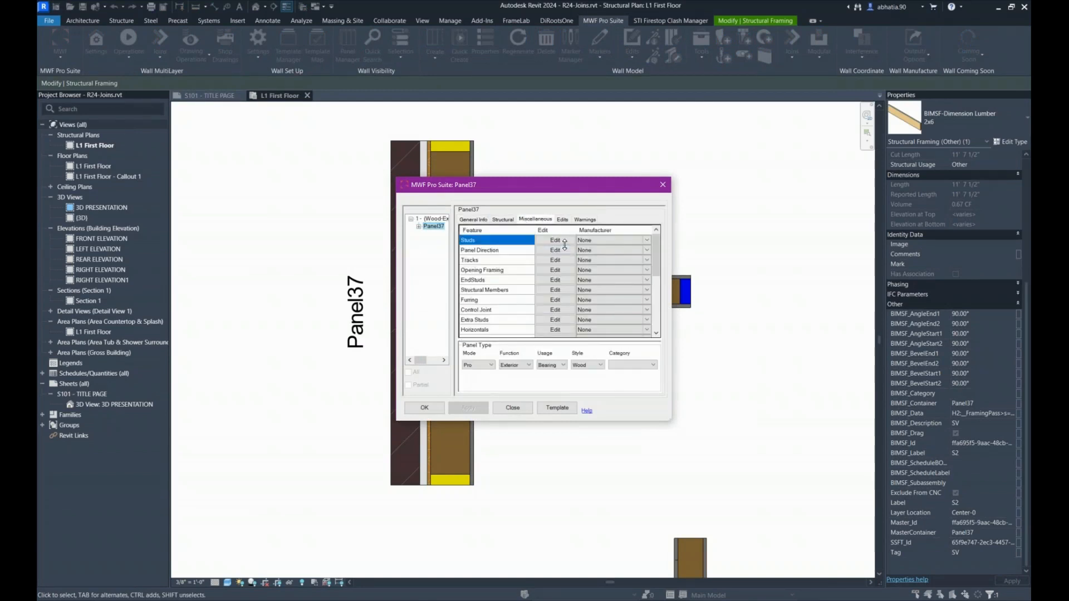
{"action": "left_click", "coordinate": [555, 240]}
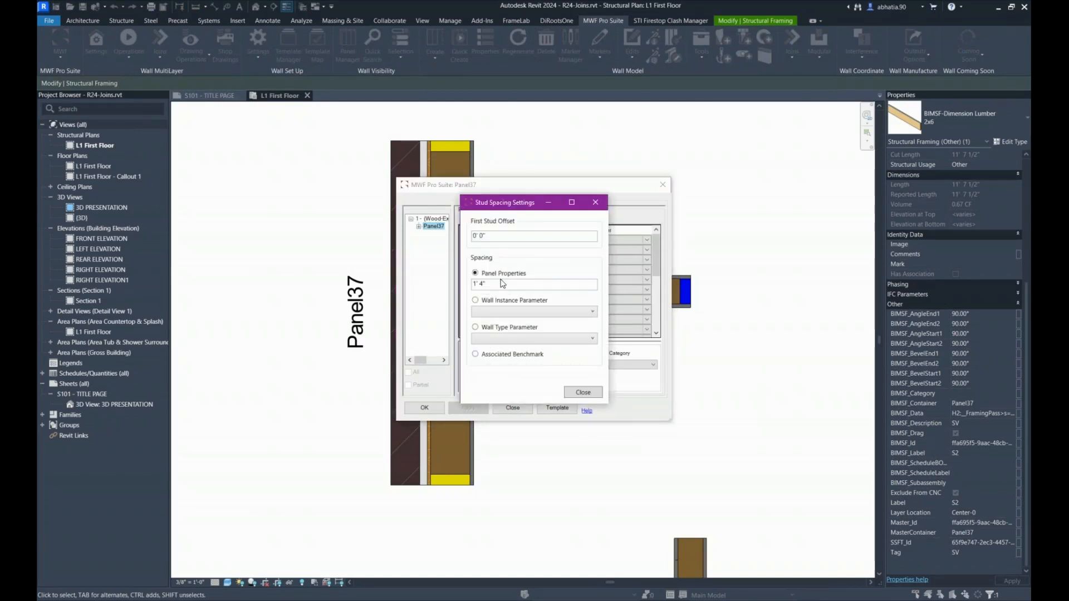
{"action": "left_click_drag", "start_coordinate": [498, 284], "coordinate": [403, 279]}
{"action": "type", "text": "4"}
{"action": "key", "text": "BackSpace"}
{"action": "type", "text": "5"}
{"action": "left_click", "coordinate": [591, 393]}
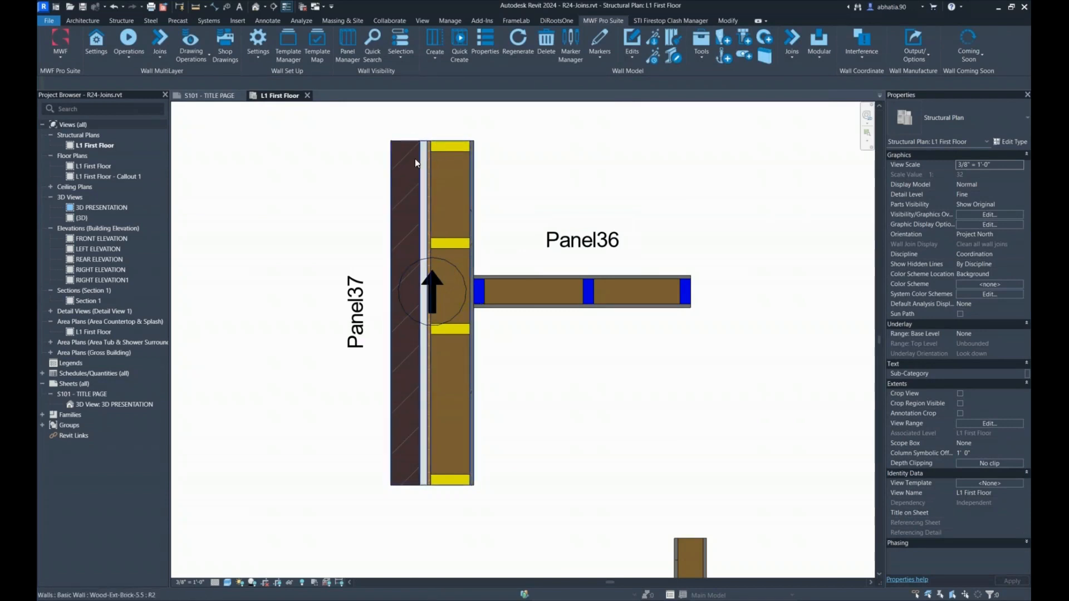
Unlock the Structure layer in the brick wall's layer properties and check the panel's stud spacing settings.
{"action": "left_click", "coordinate": [399, 160]}
{"action": "left_click", "coordinate": [603, 20]}
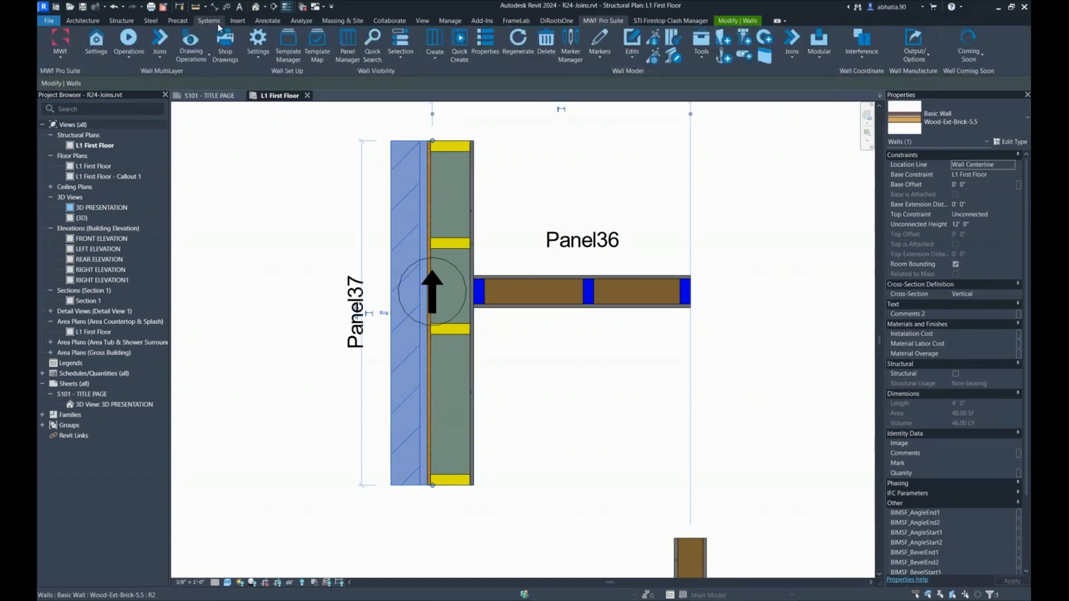
{"action": "left_click", "coordinate": [127, 50]}
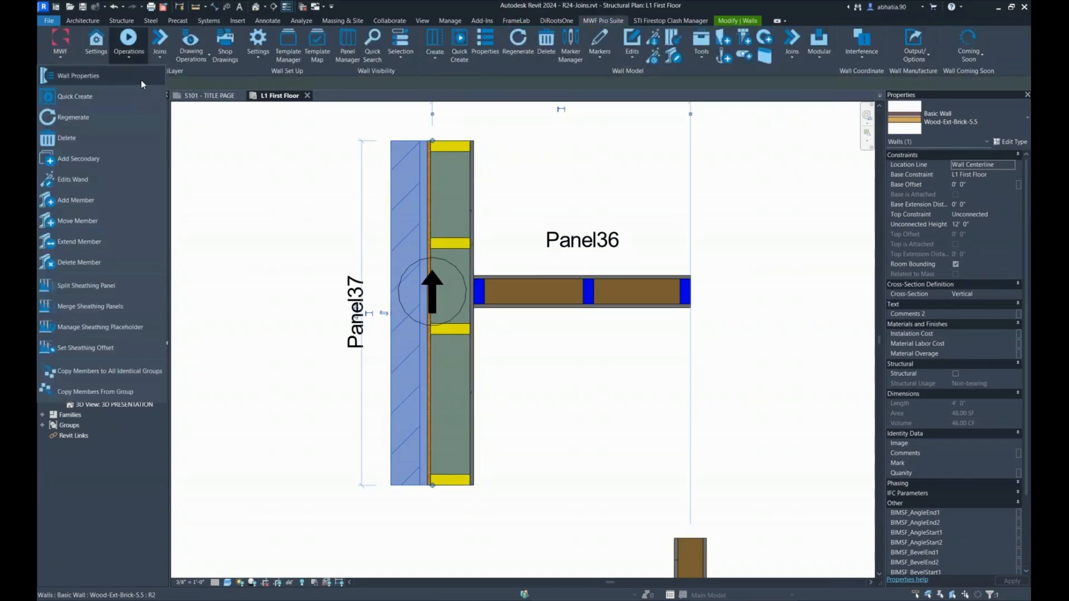
{"action": "left_click", "coordinate": [141, 79]}
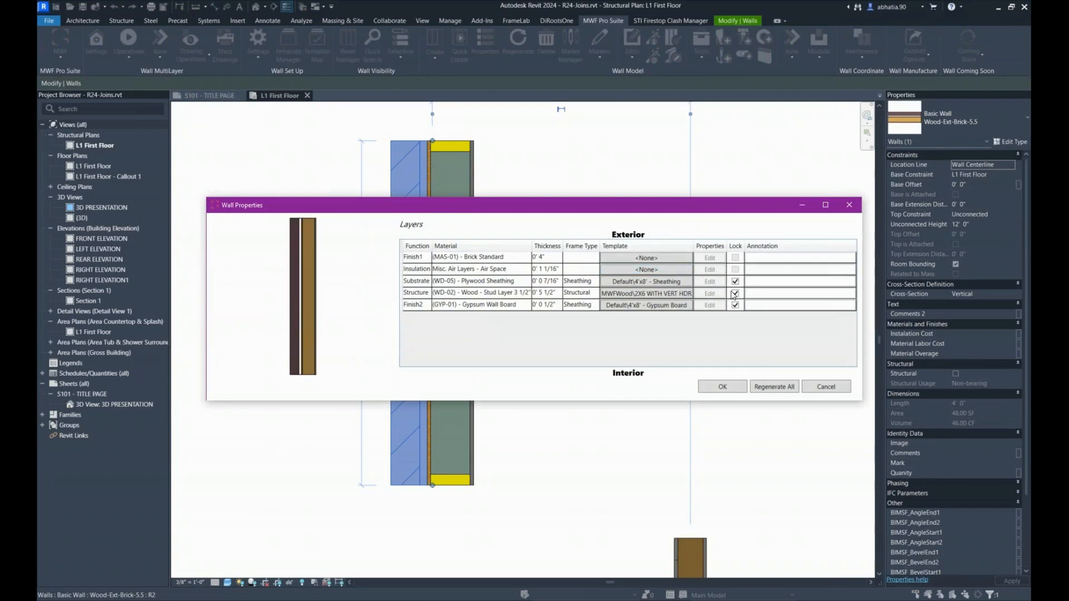
{"action": "left_click", "coordinate": [733, 294]}
{"action": "left_click", "coordinate": [694, 295]}
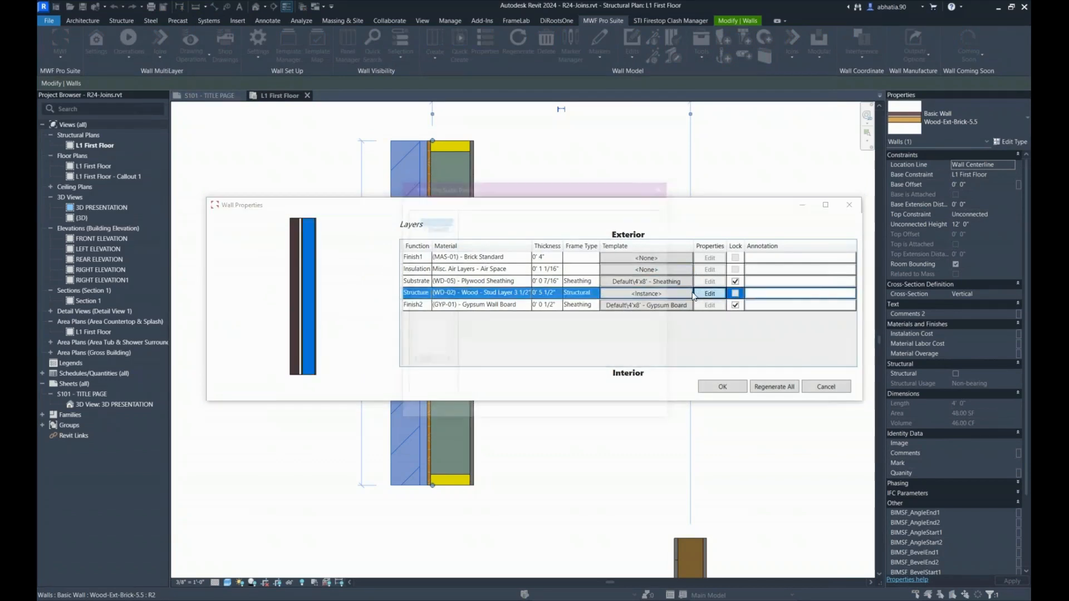
{"action": "left_click", "coordinate": [529, 220]}
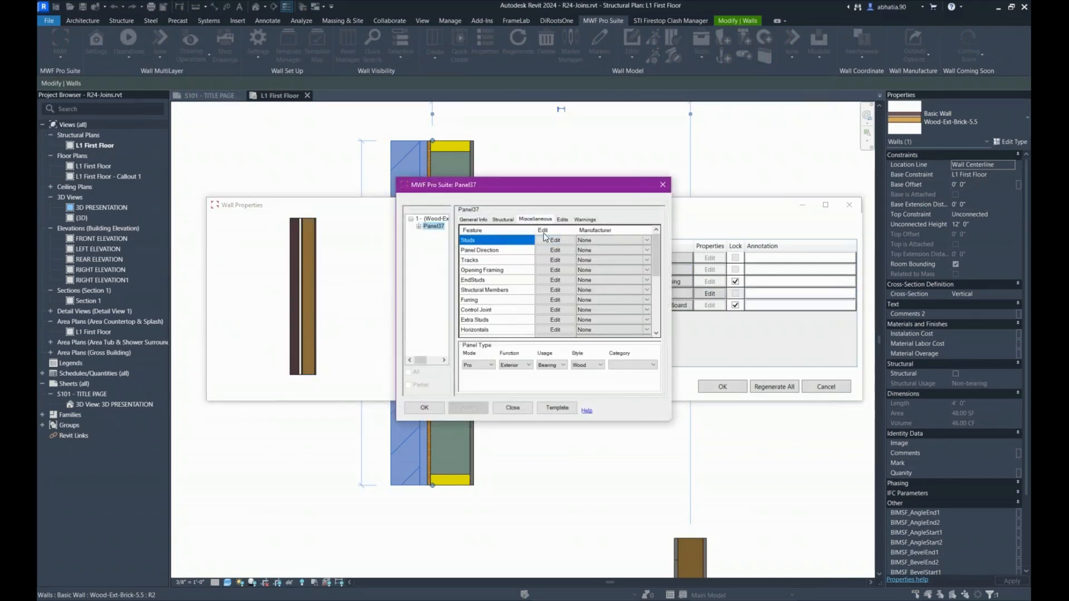
{"action": "left_click", "coordinate": [547, 239]}
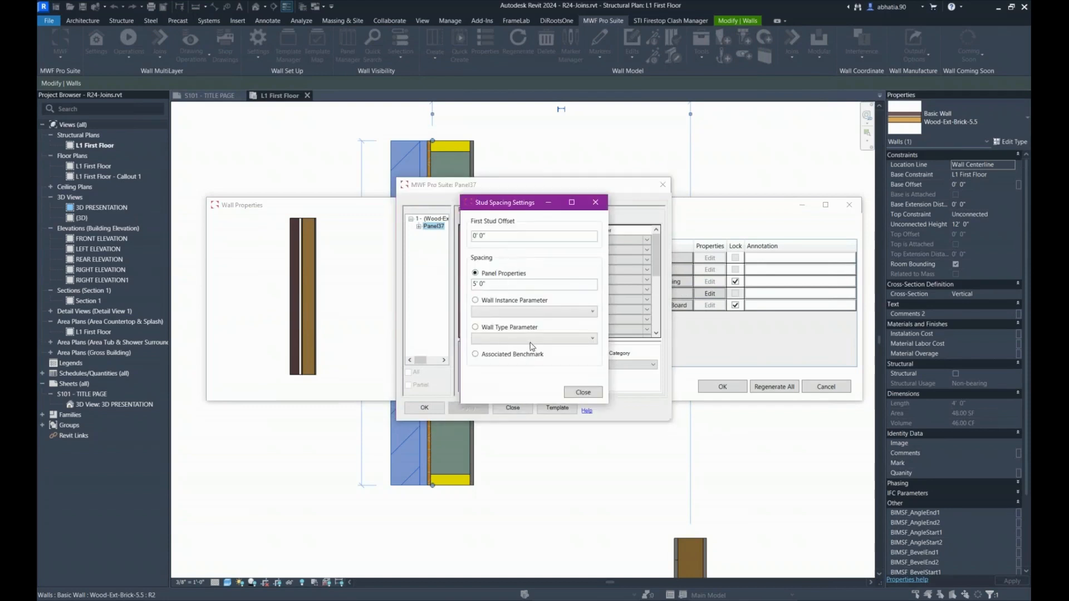
{"action": "left_click", "coordinate": [583, 393]}
{"action": "left_click", "coordinate": [512, 408]}
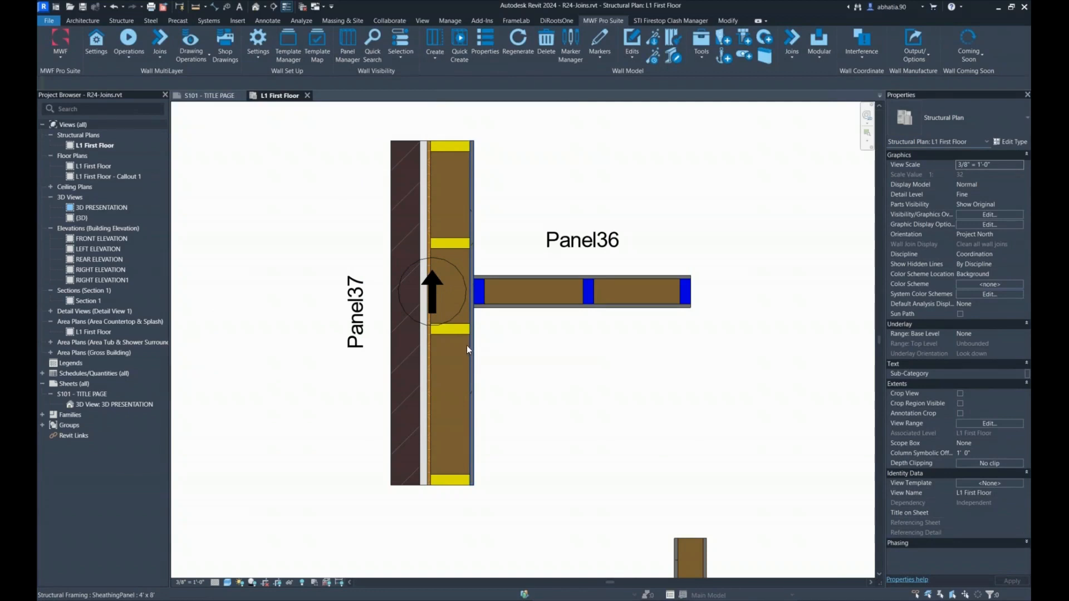
Inspect the parameters of the two 2x6 join studs above and below the junction in Panel37.
{"action": "scroll", "coordinate": [479, 273], "scroll_direction": "up", "scroll_amount": 2}
{"action": "left_click", "coordinate": [443, 232]}
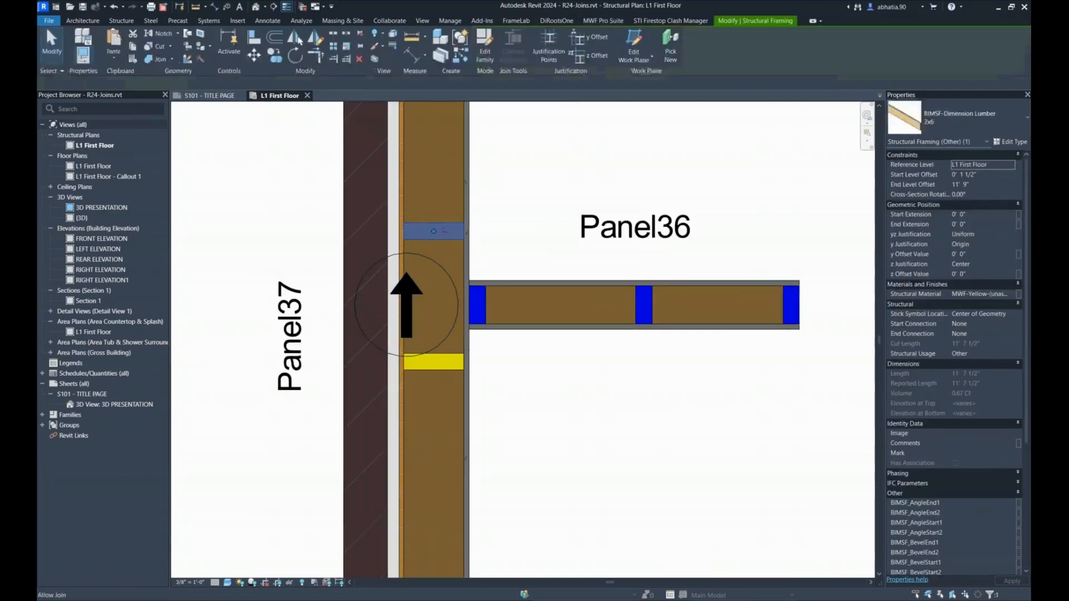
{"action": "left_click", "coordinate": [450, 367]}
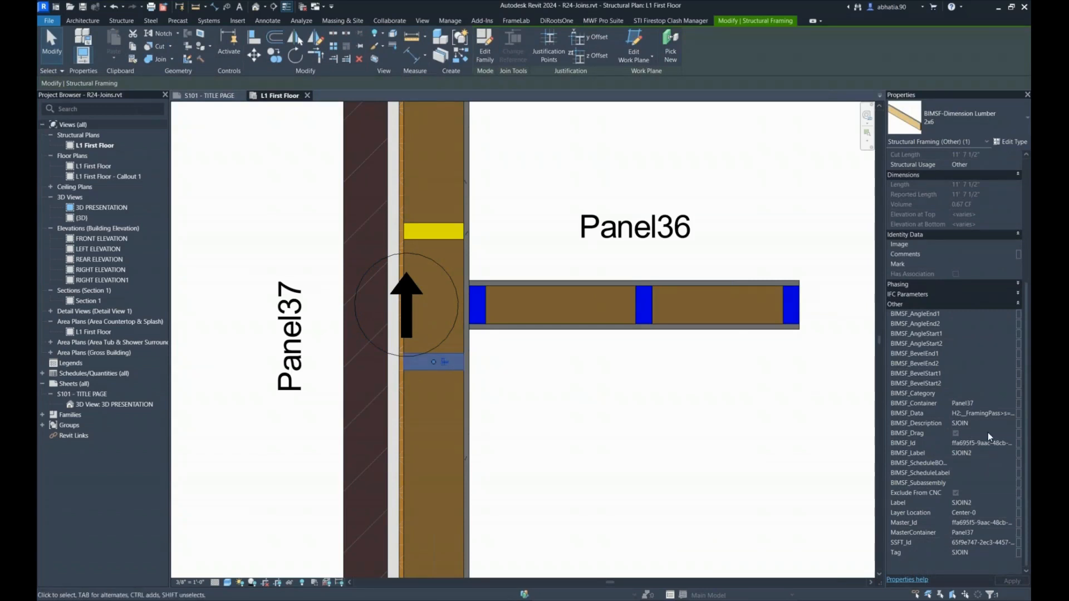
{"action": "left_click", "coordinate": [635, 362]}
Place an aligned dimension outside the brick wall from the perpendicular wall's end stud centre to the near face of the upper join stud.
{"action": "scroll", "coordinate": [440, 328], "scroll_direction": "up", "scroll_amount": 3}
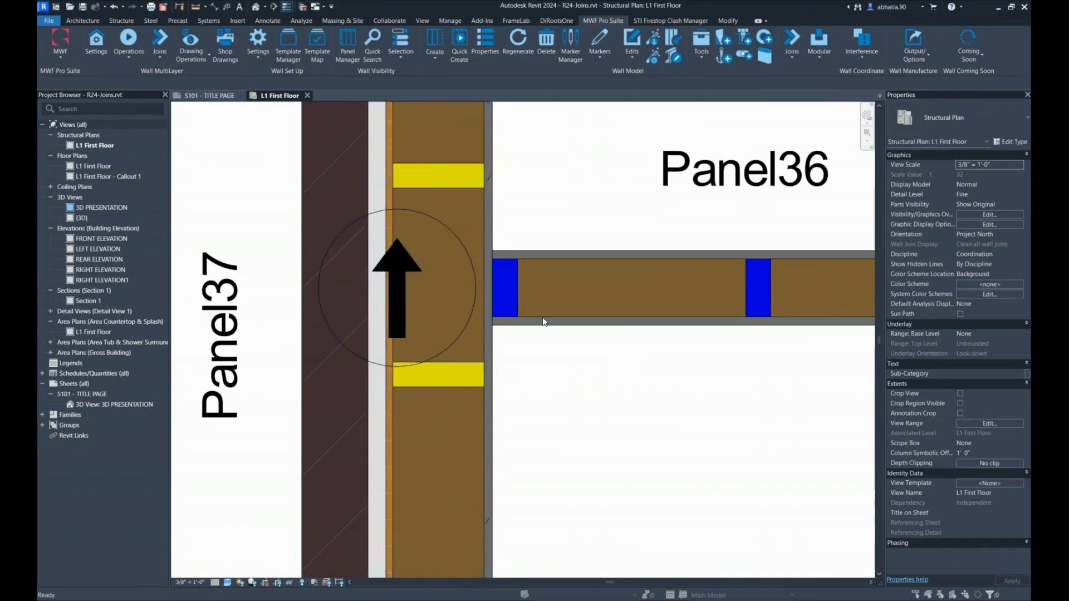
{"action": "left_click", "coordinate": [601, 345]}
{"action": "key", "text": "d"}
{"action": "key", "text": "i"}
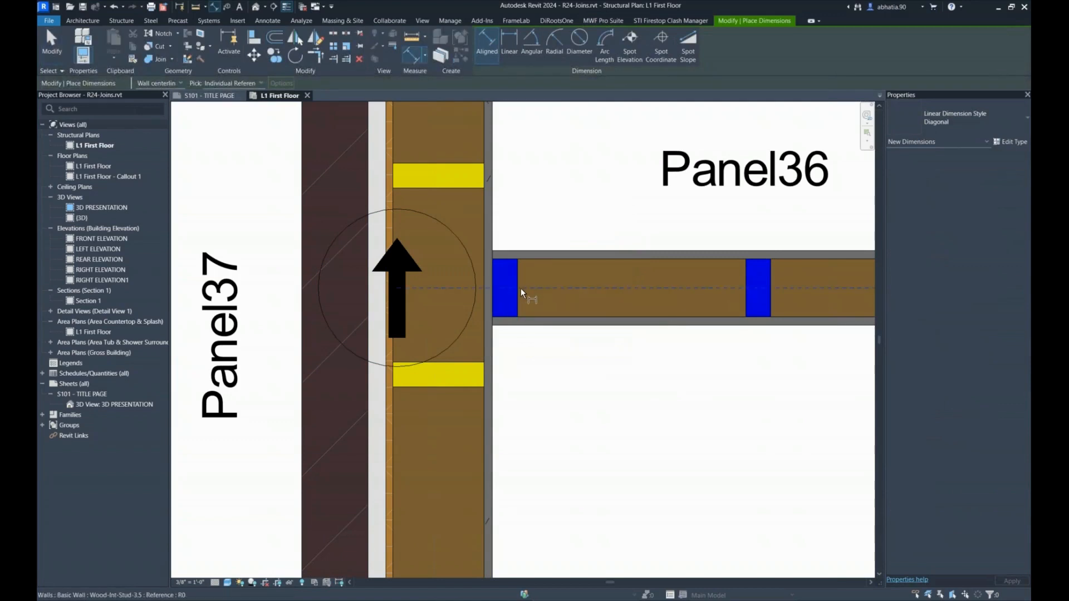
{"action": "left_click", "coordinate": [512, 287]}
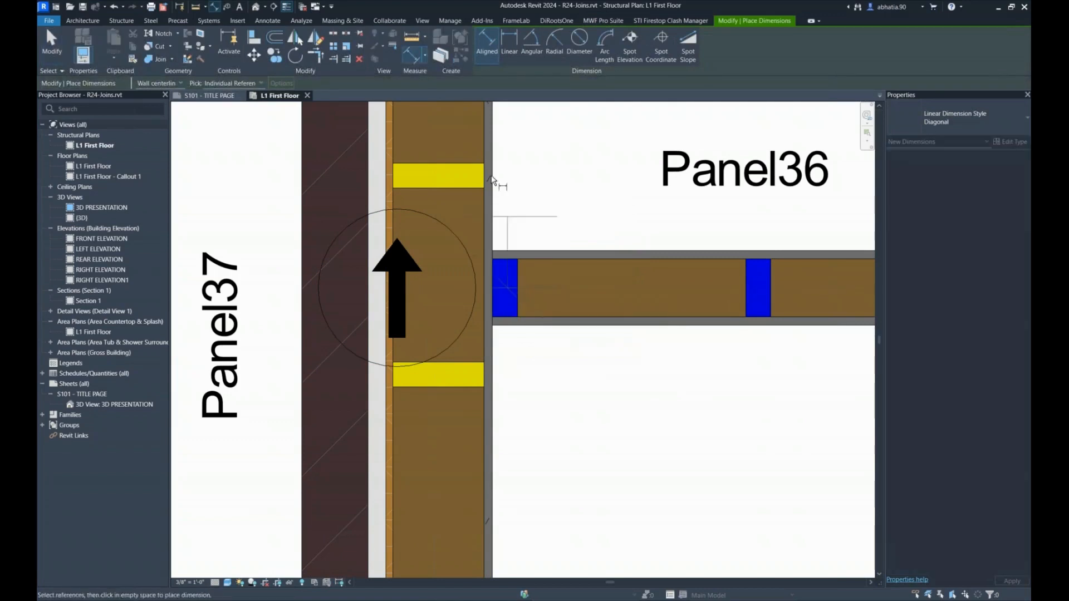
{"action": "left_click", "coordinate": [450, 188]}
{"action": "scroll", "coordinate": [451, 187], "scroll_direction": "down", "scroll_amount": 2}
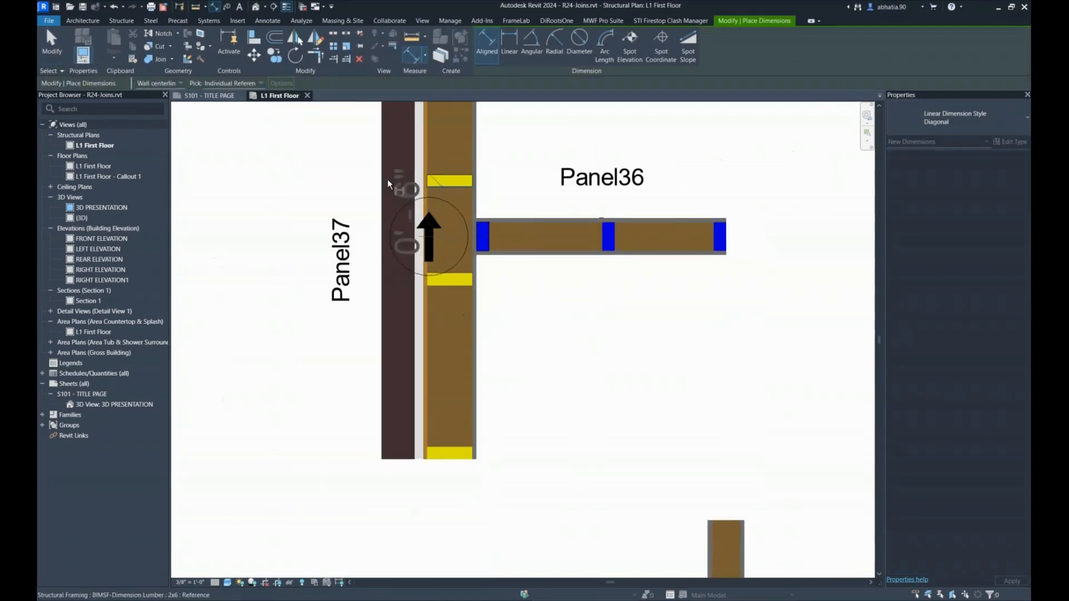
{"action": "left_click", "coordinate": [285, 185]}
{"action": "scroll", "coordinate": [285, 185], "scroll_direction": "up", "scroll_amount": 1}
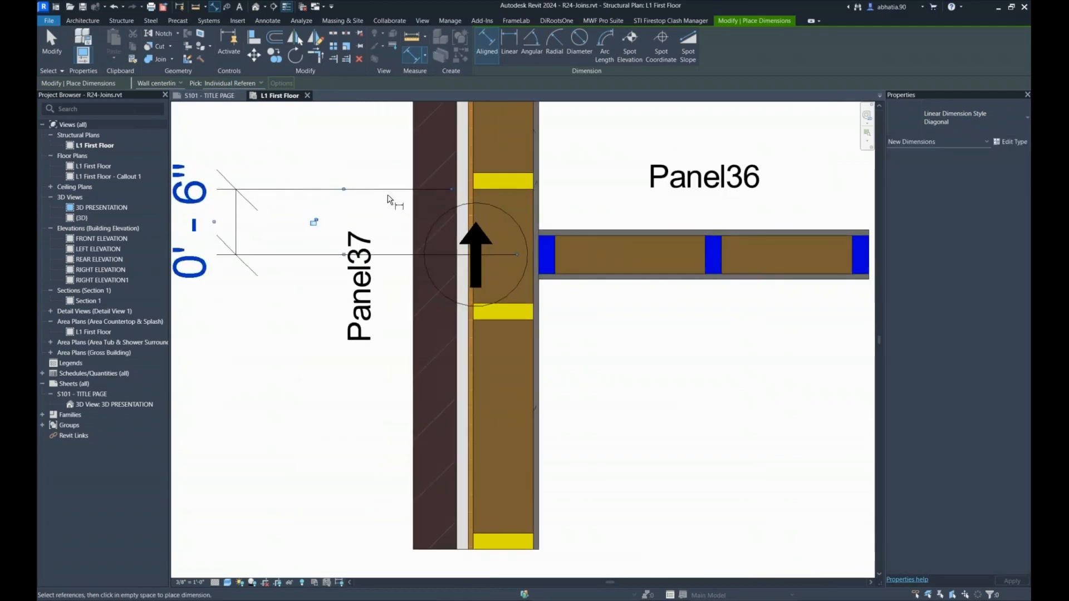
Move the dimension between the end stud centre and the upper join stud closer to the brick wall.
{"action": "key", "text": "Escape"}
{"action": "key", "text": "Escape"}
{"action": "left_click", "coordinate": [238, 212]}
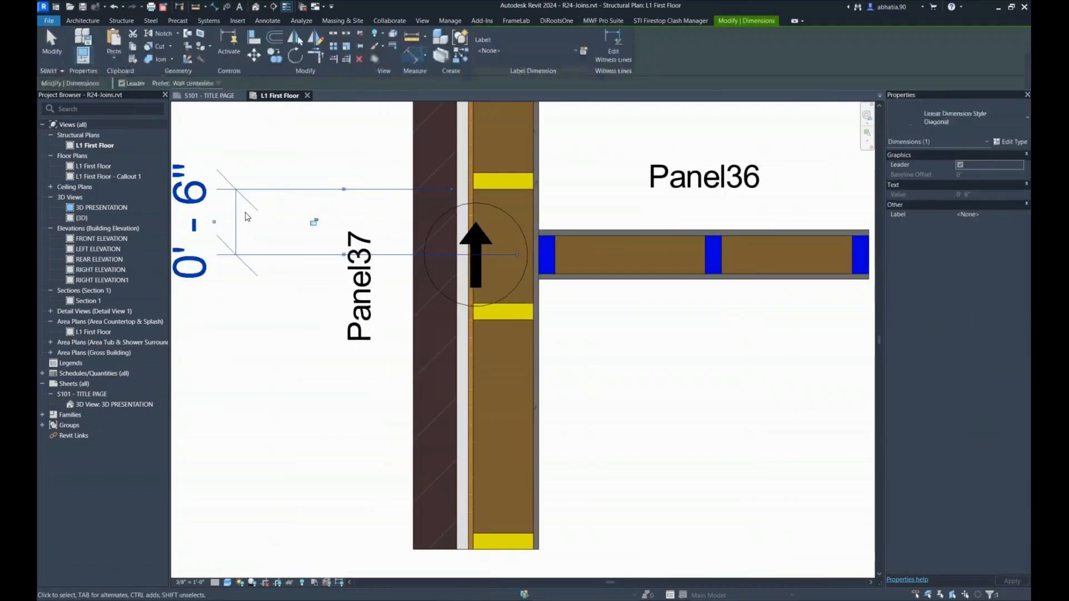
{"action": "left_click_drag", "start_coordinate": [239, 213], "coordinate": [303, 211]}
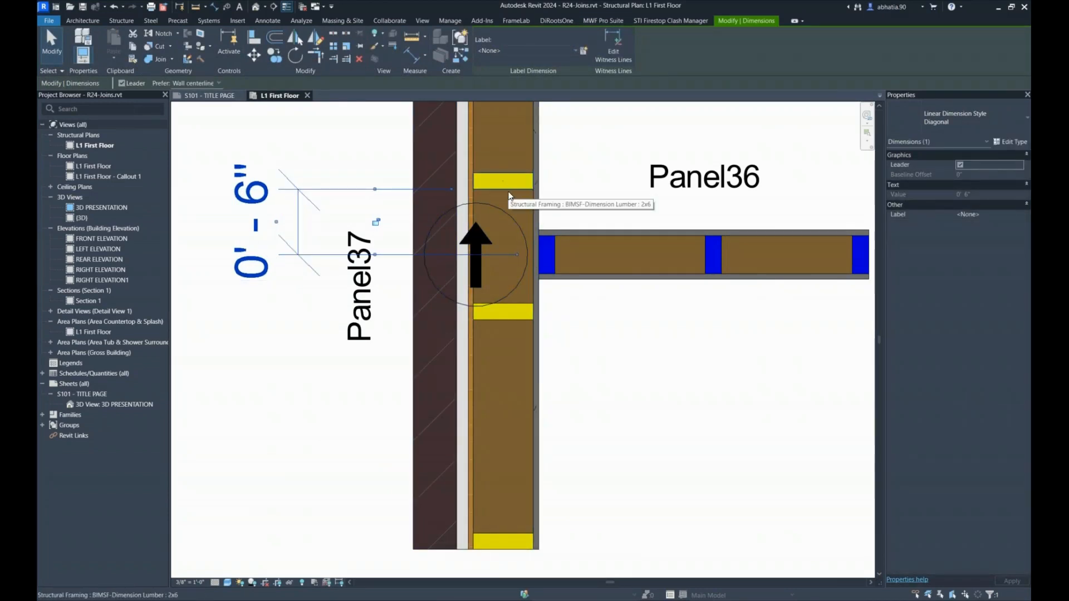
{"action": "key", "text": "Escape"}
{"action": "key", "text": "d"}
{"action": "key", "text": "i"}
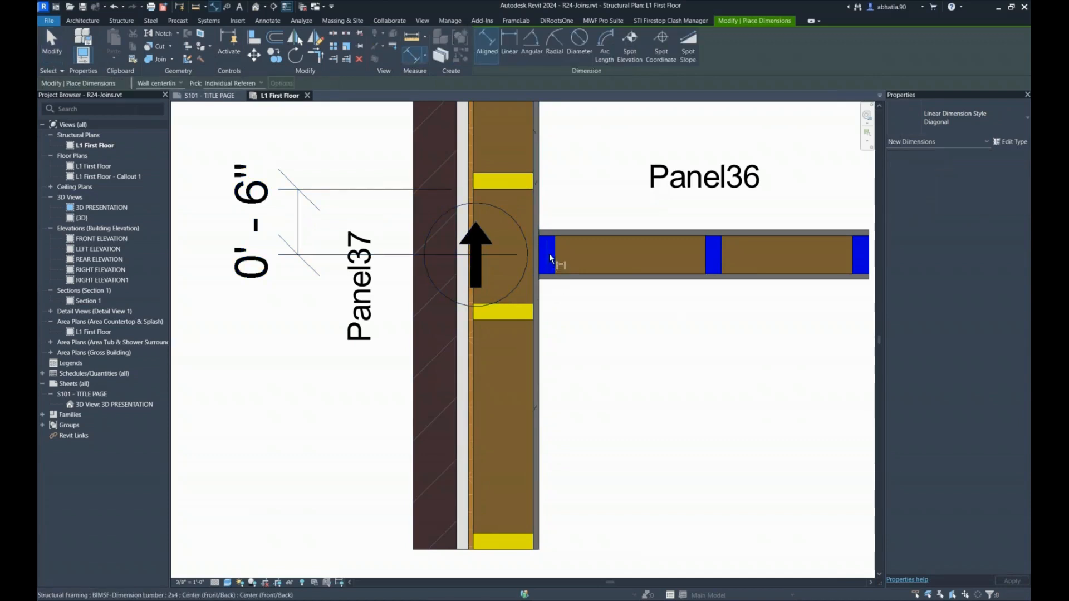
{"action": "key", "text": "Escape"}
Add a witness line at the near face of the lower join stud to the existing dimension outside the brick wall.
{"action": "left_click", "coordinate": [252, 222]}
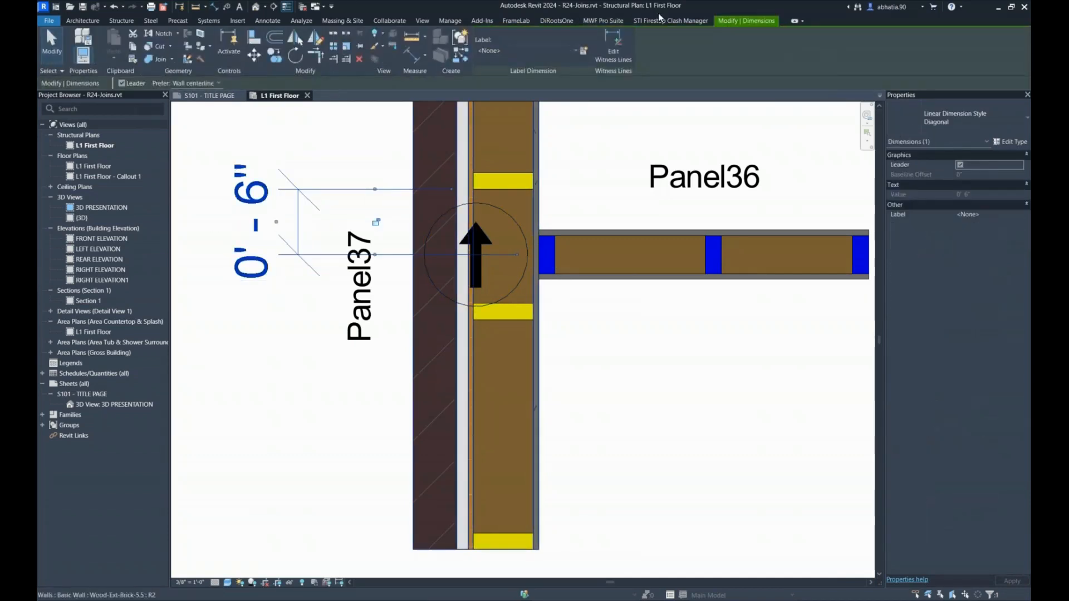
{"action": "left_click", "coordinate": [612, 44]}
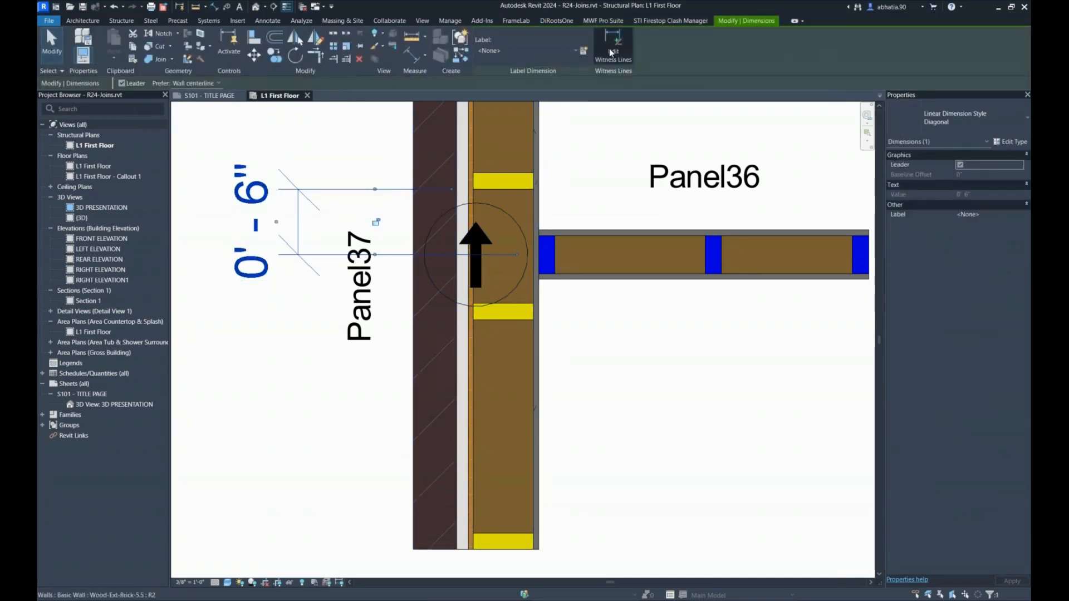
{"action": "left_click", "coordinate": [508, 306]}
{"action": "left_click", "coordinate": [297, 376]}
{"action": "scroll", "coordinate": [284, 312], "scroll_direction": "down", "scroll_amount": 2}
{"action": "key", "text": "Escape"}
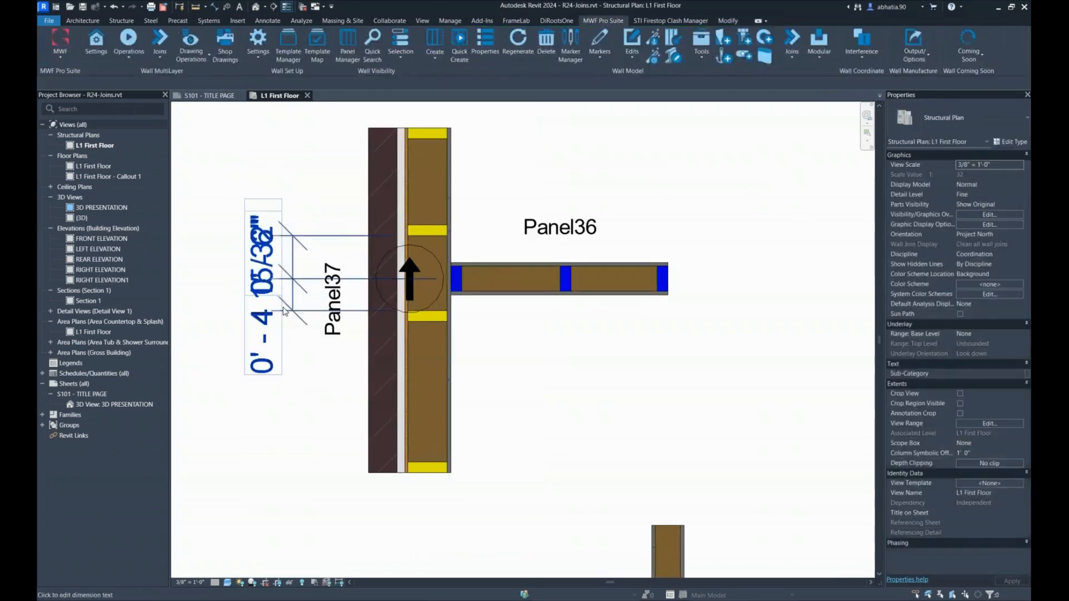
Move the lower segment's dimension text down and away from the overlapping upper text.
{"action": "left_click_drag", "start_coordinate": [284, 312], "coordinate": [243, 393]}
{"action": "scroll", "coordinate": [245, 373], "scroll_direction": "up", "scroll_amount": 1}
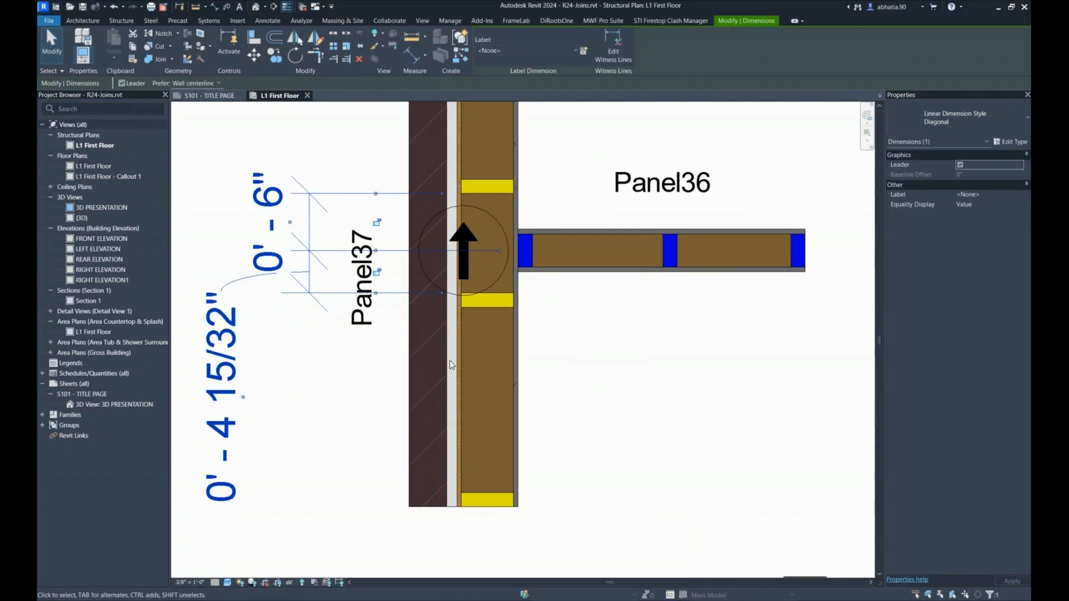
{"action": "scroll", "coordinate": [486, 340], "scroll_direction": "down", "scroll_amount": 1}
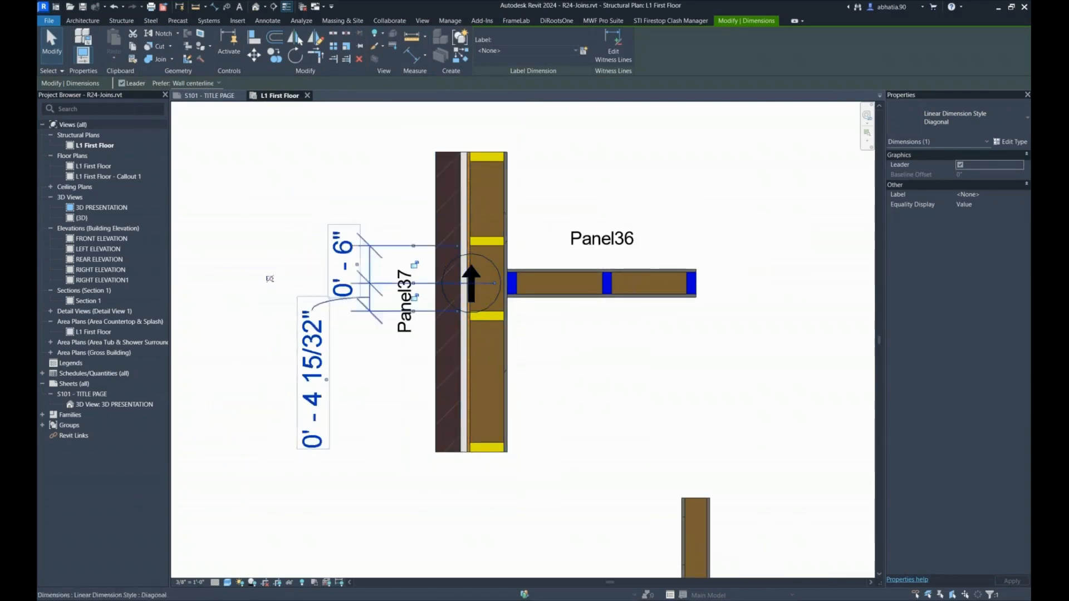
{"action": "left_click", "coordinate": [603, 372]}
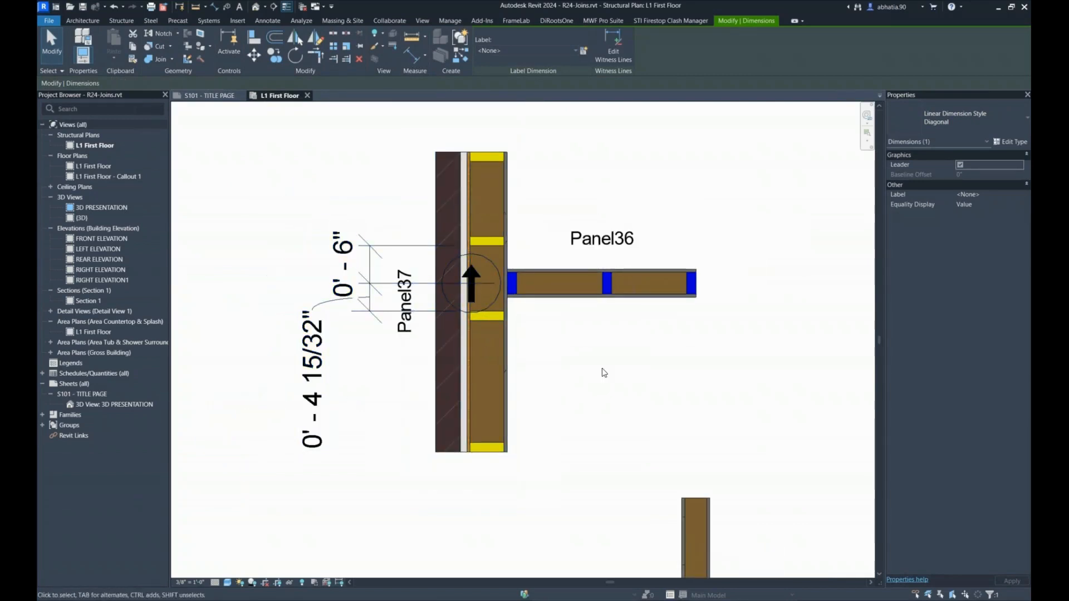
Open the definition of the Wood T - CUSTOM LADDER panel join placed at the wall intersection.
{"action": "left_click", "coordinate": [492, 263]}
{"action": "scroll", "coordinate": [520, 219], "scroll_direction": "up", "scroll_amount": 2}
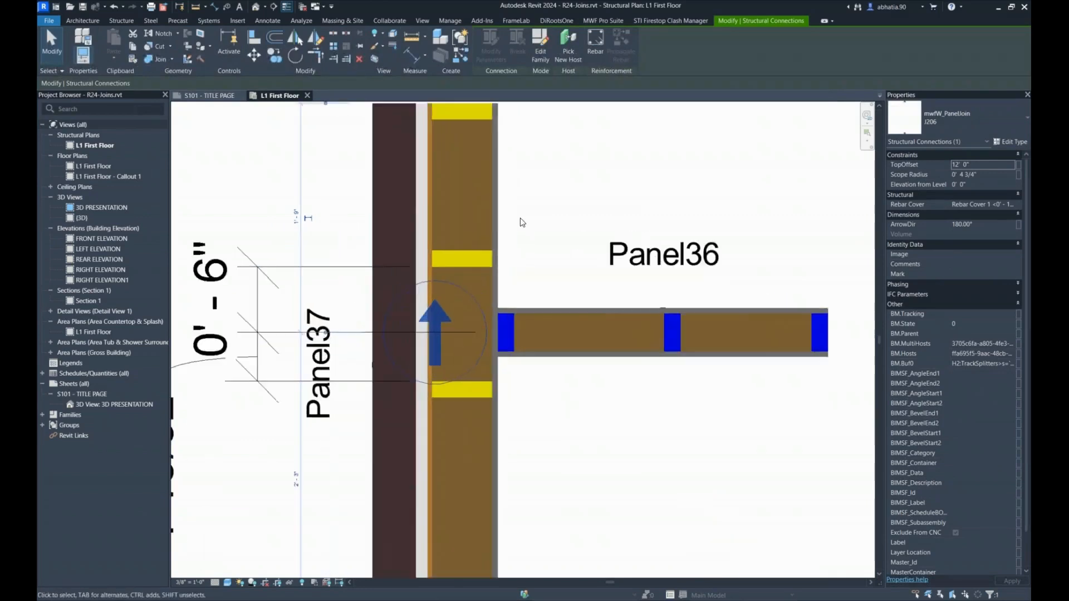
{"action": "scroll", "coordinate": [519, 219], "scroll_direction": "down", "scroll_amount": 1}
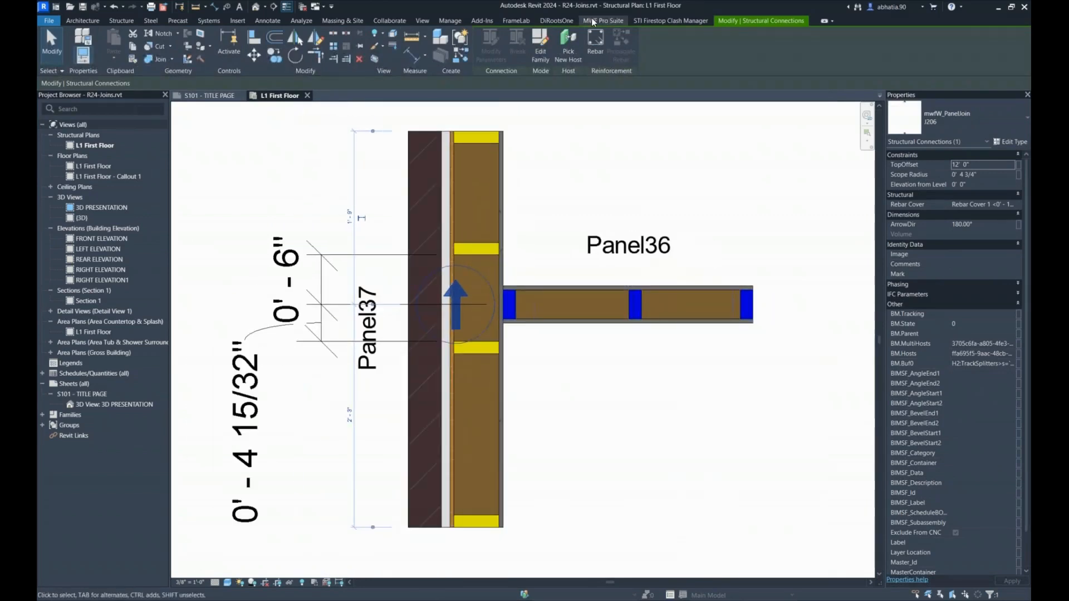
{"action": "left_click", "coordinate": [610, 21]}
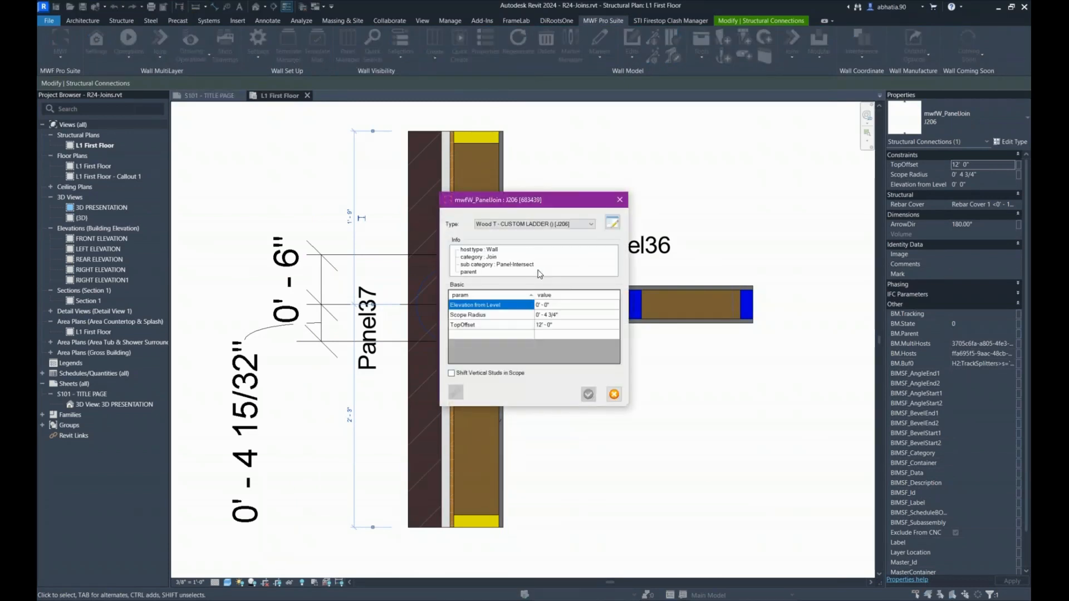
{"action": "left_click", "coordinate": [612, 223]}
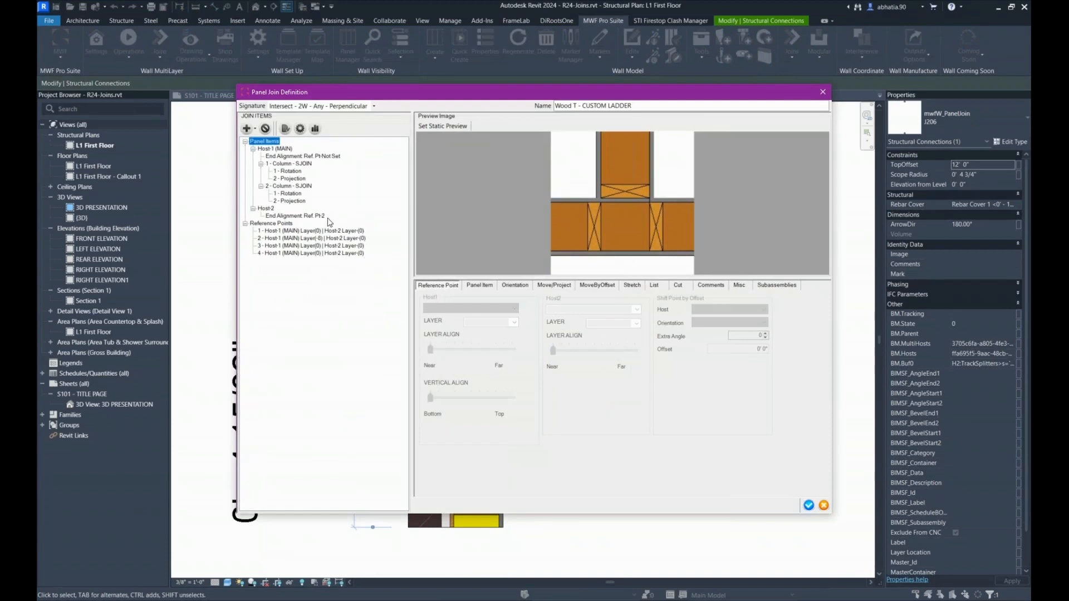
Examine the panel item and rotation settings of both join stud columns and the second column's projection.
{"action": "left_click", "coordinate": [289, 187]}
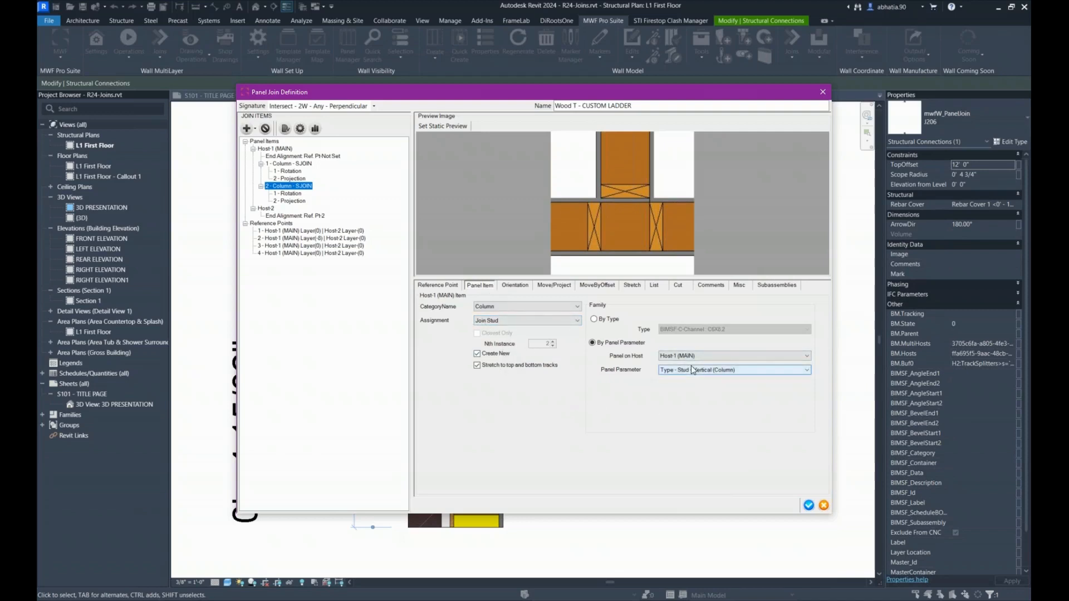
{"action": "left_click", "coordinate": [291, 194]}
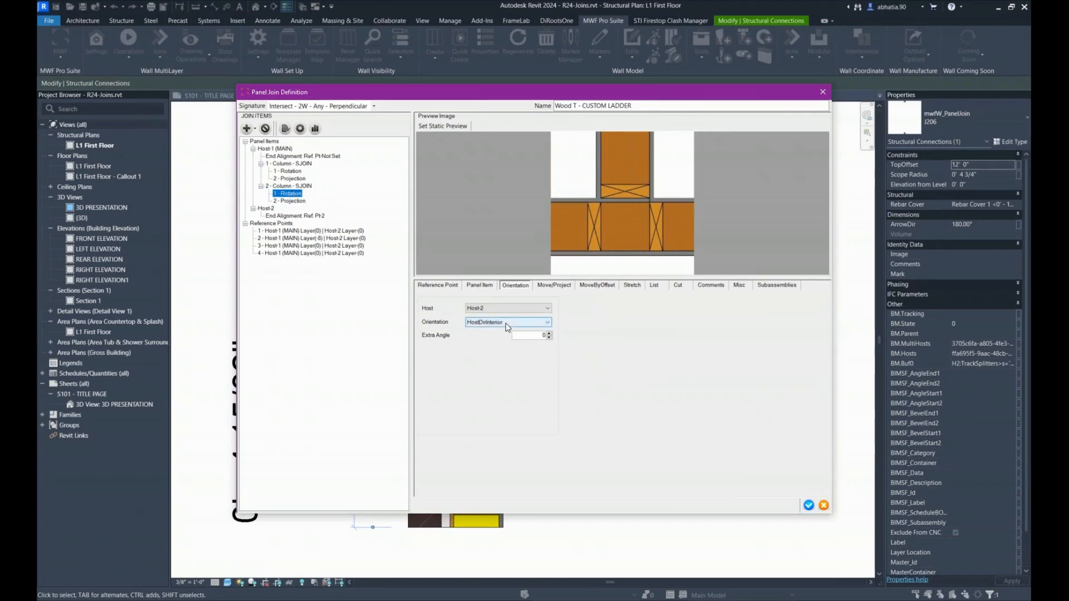
{"action": "left_click", "coordinate": [289, 164]}
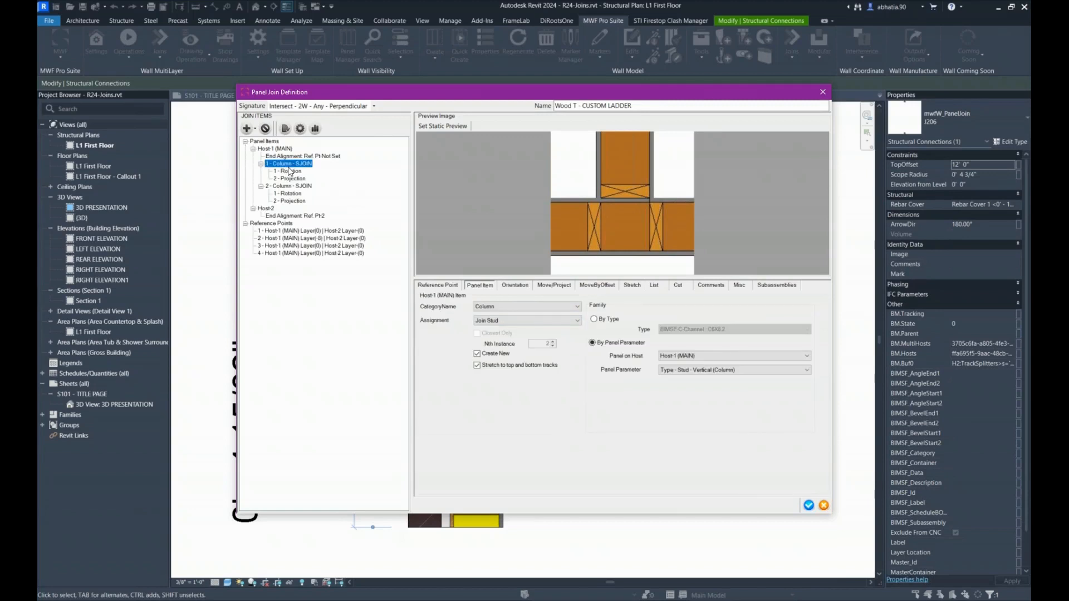
{"action": "left_click", "coordinate": [288, 172]}
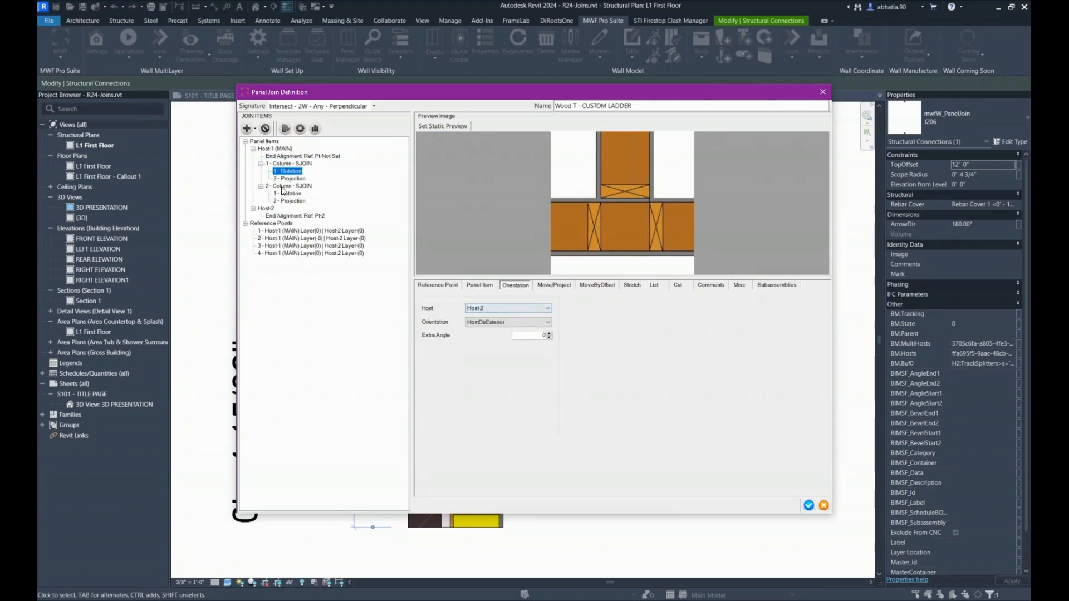
{"action": "left_click", "coordinate": [290, 194]}
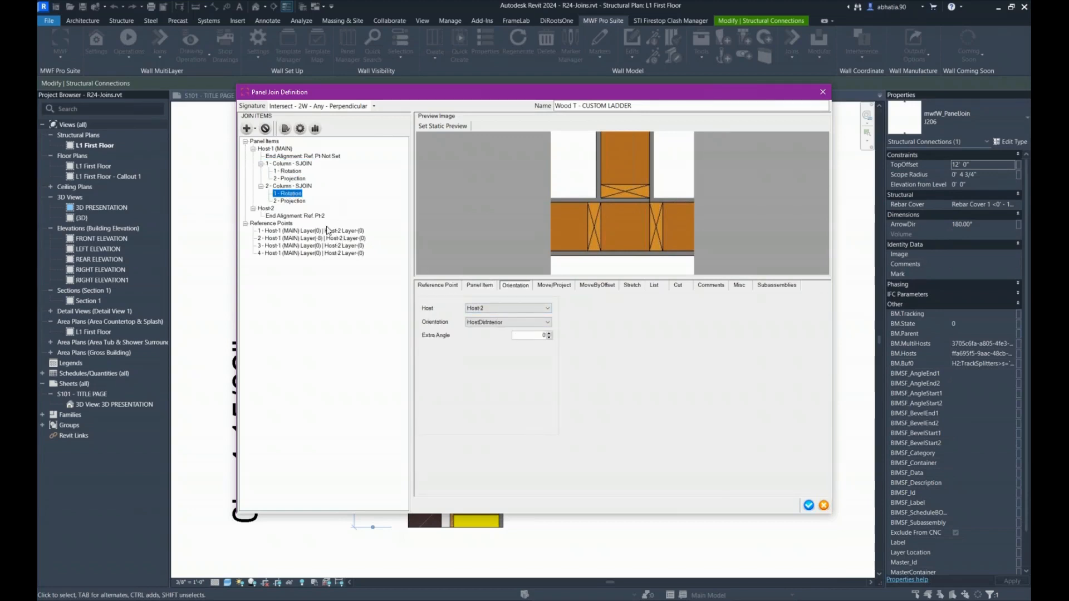
{"action": "left_click", "coordinate": [293, 201]}
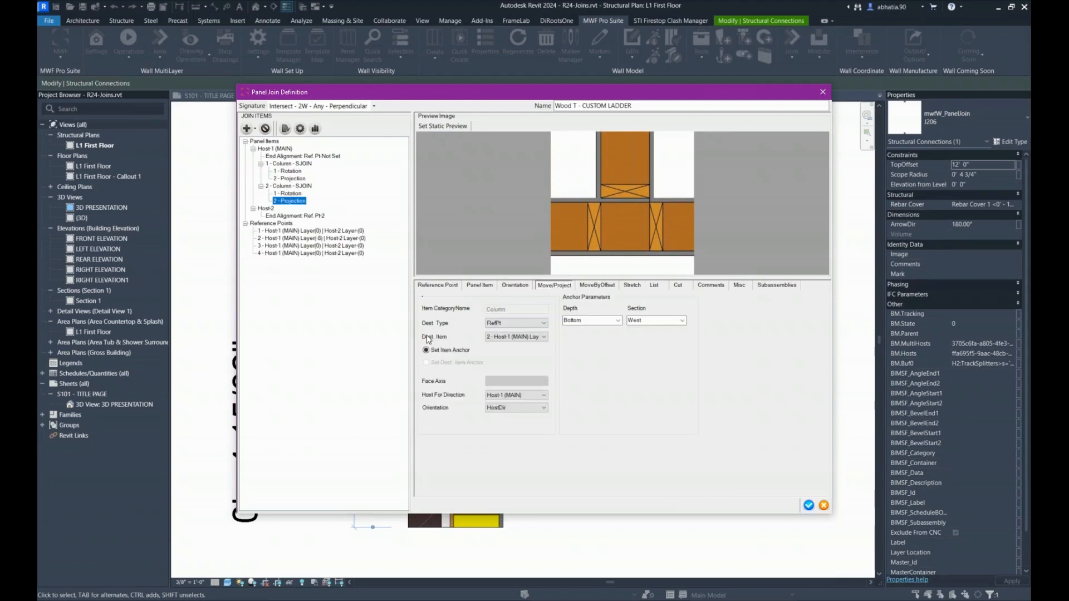
{"action": "left_click", "coordinate": [289, 194]}
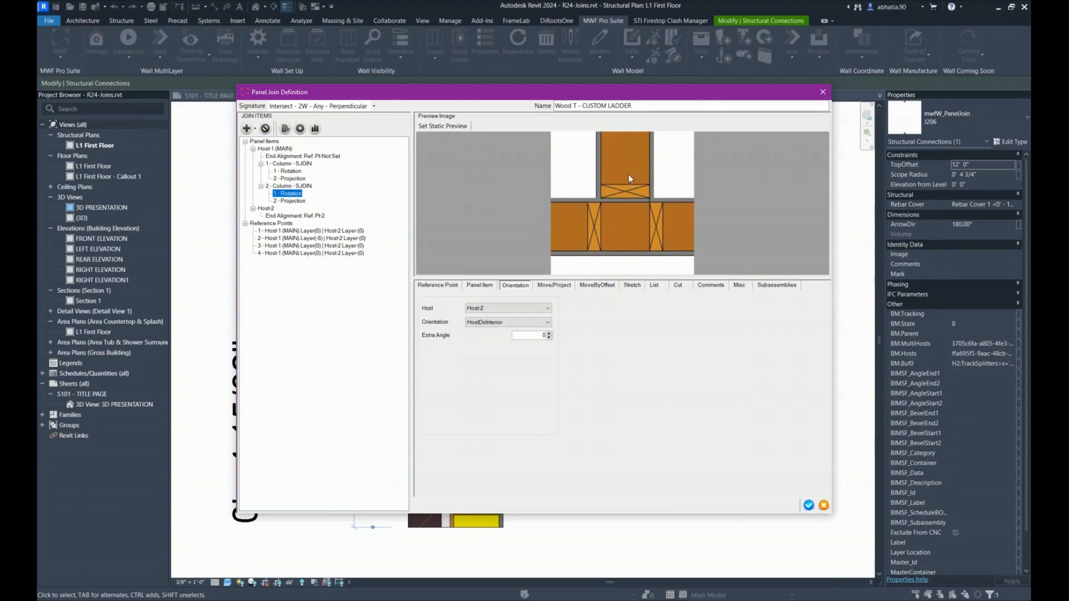
Set the projection anchor of the second join stud column to Top depth and East section.
{"action": "left_click", "coordinate": [293, 201]}
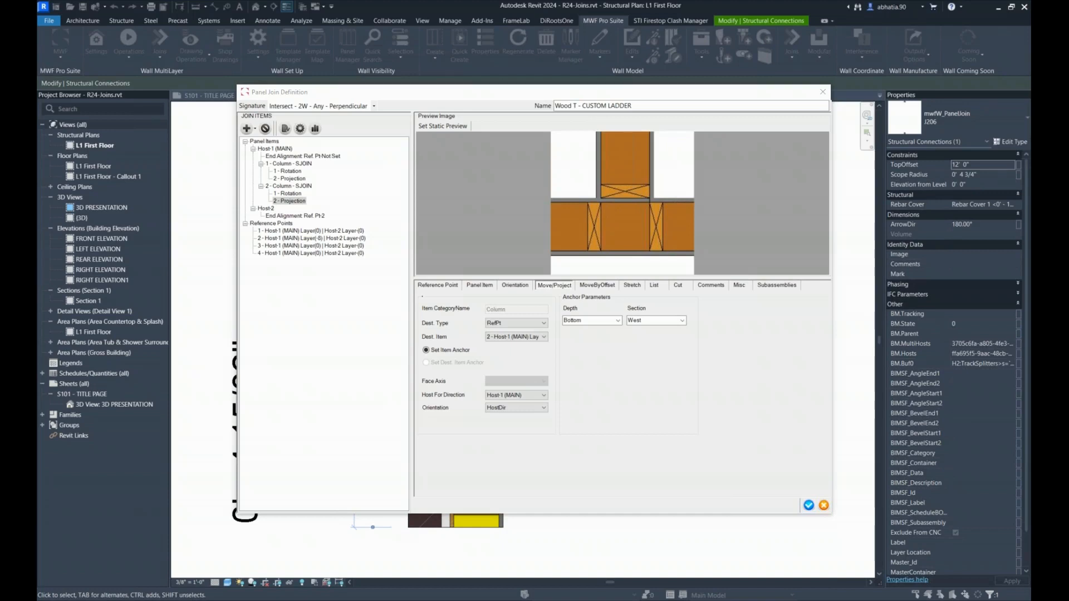
{"action": "left_click", "coordinate": [679, 347]}
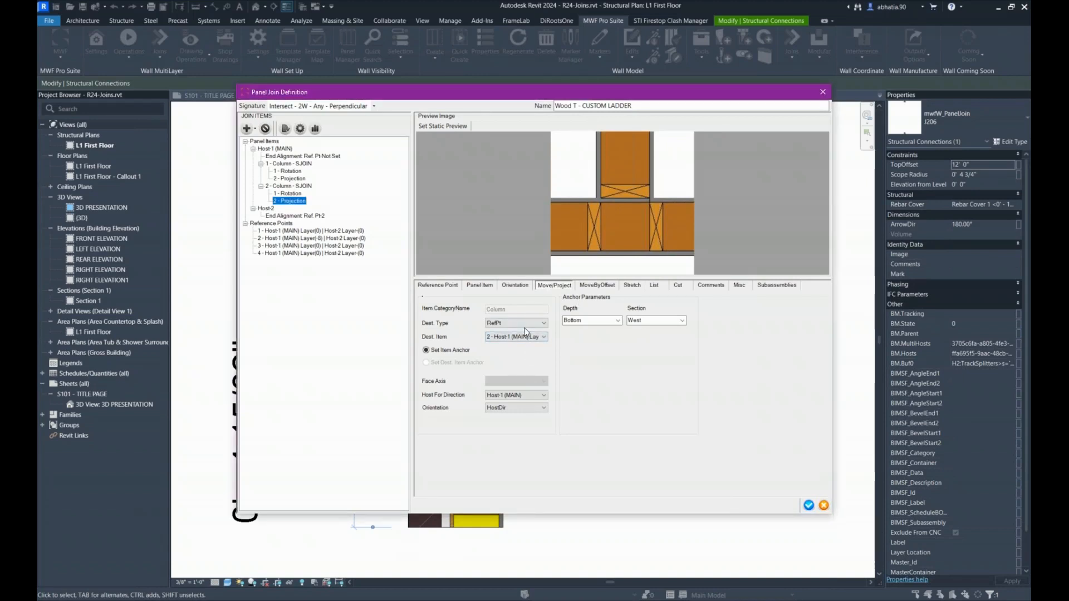
{"action": "left_click", "coordinate": [583, 320]}
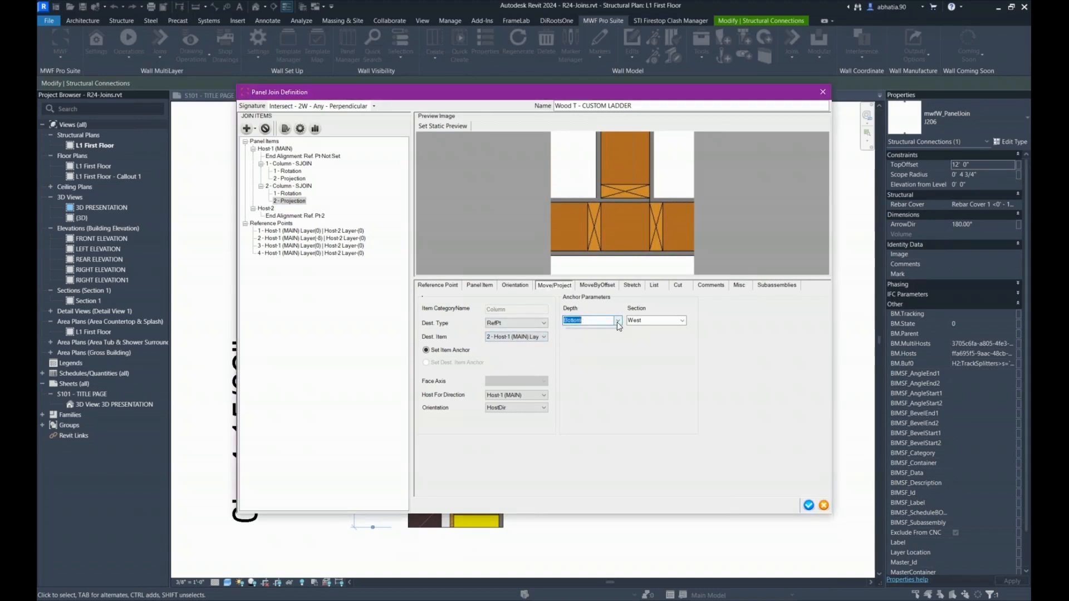
{"action": "left_click", "coordinate": [617, 321]}
{"action": "left_click", "coordinate": [588, 329]}
{"action": "key", "text": "Tab"}
{"action": "left_click", "coordinate": [686, 322]}
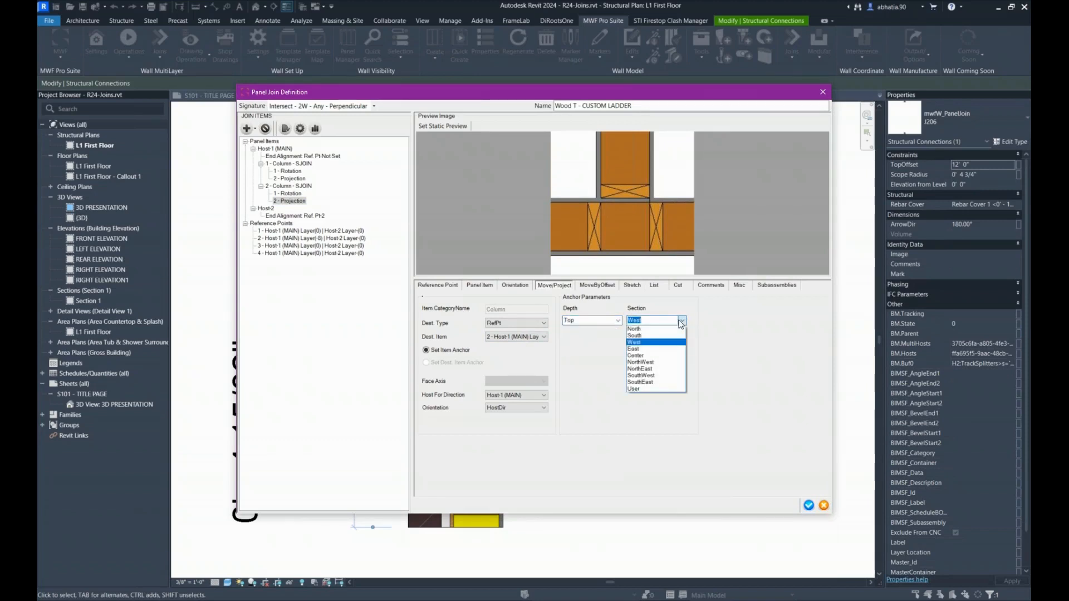
{"action": "left_click", "coordinate": [634, 348]}
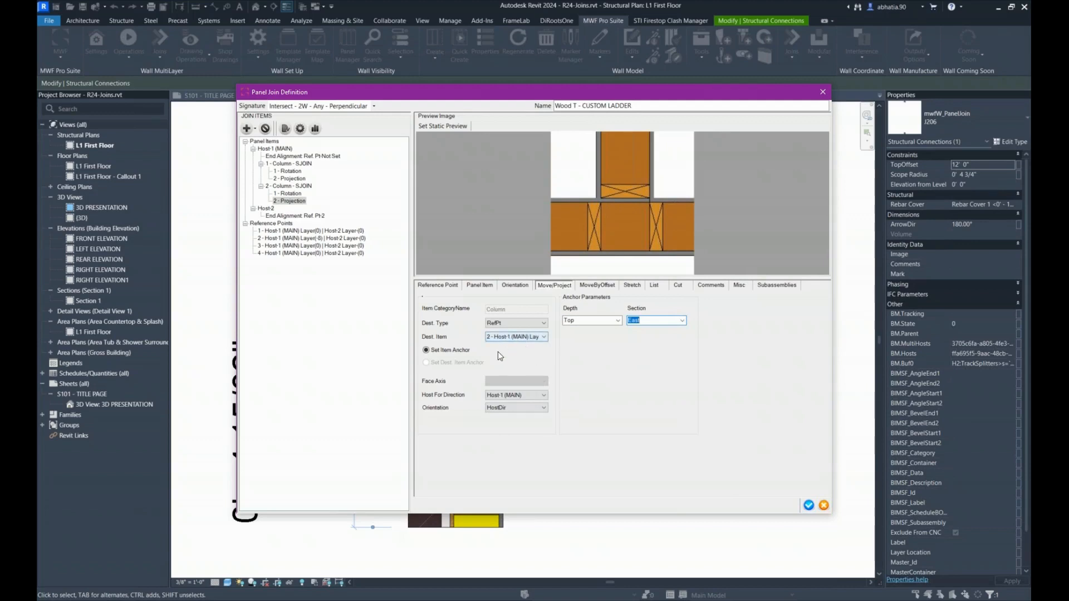
Check the second column's projection destination against the offsets of reference points 2 and 4.
{"action": "left_click", "coordinate": [523, 337]}
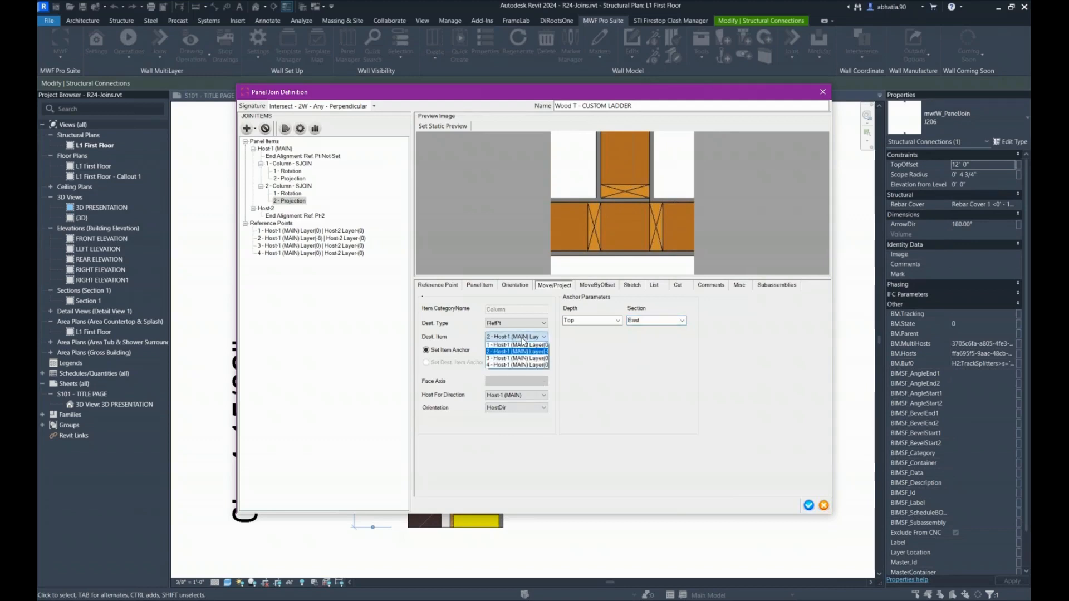
{"action": "left_click", "coordinate": [521, 344]}
{"action": "left_click", "coordinate": [316, 238]}
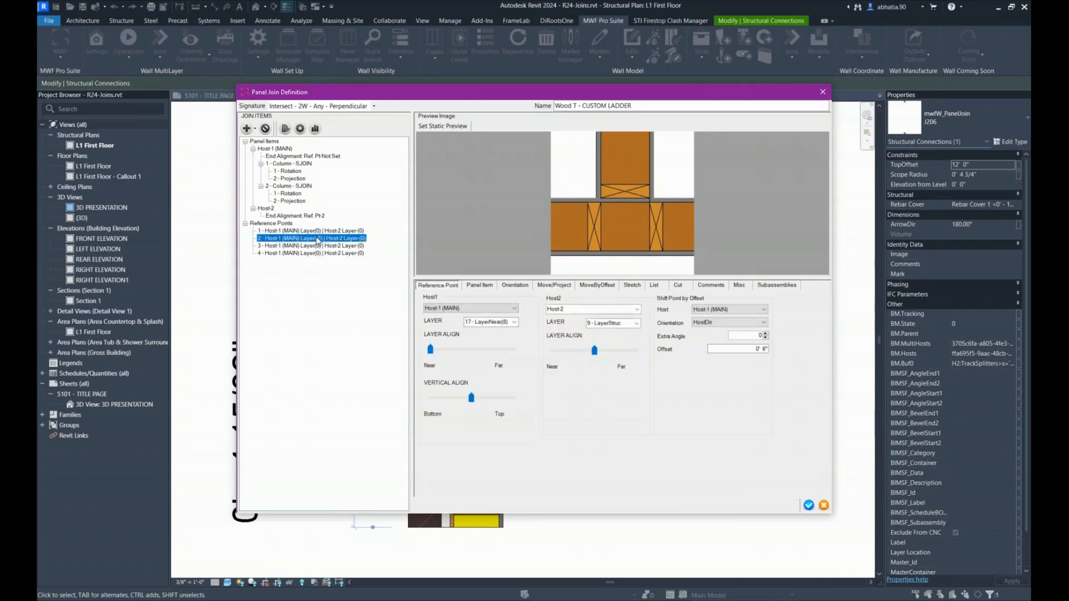
{"action": "left_click", "coordinate": [749, 350]}
{"action": "double_click", "coordinate": [750, 350]}
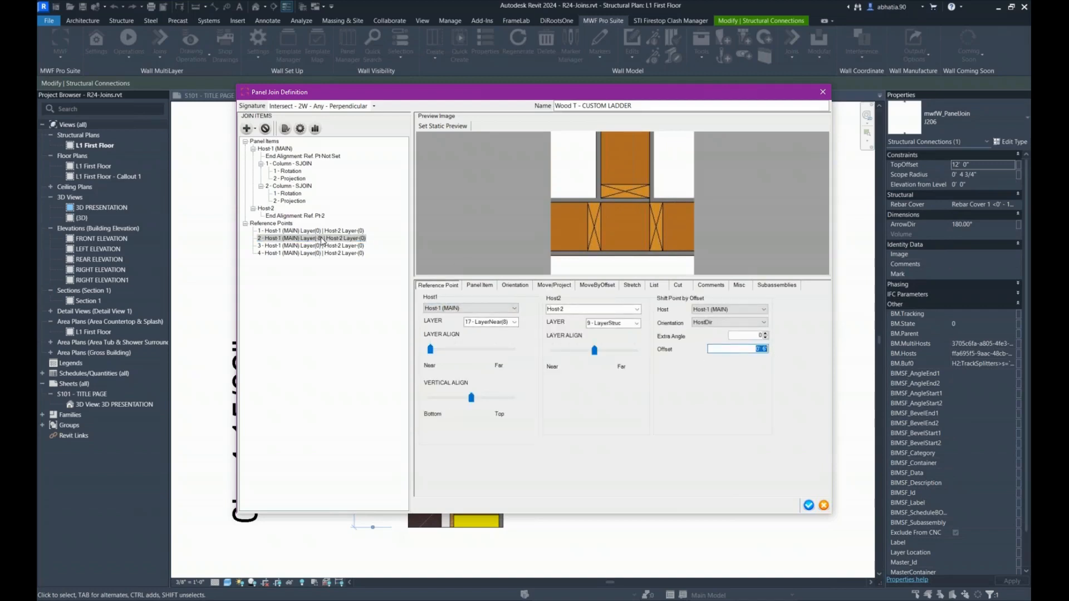
{"action": "left_click", "coordinate": [289, 253]}
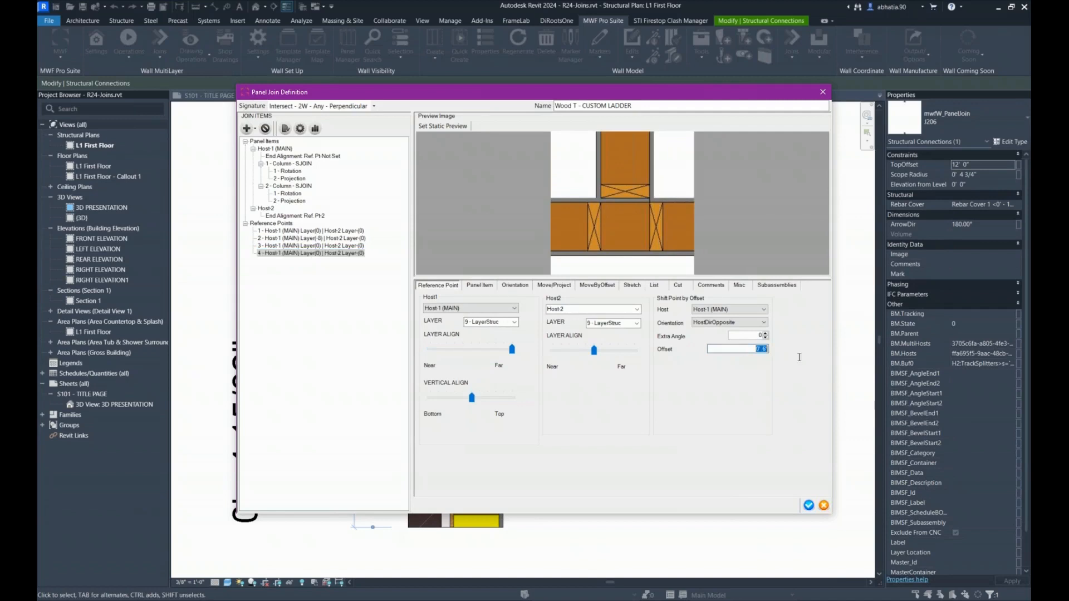
{"action": "left_click", "coordinate": [289, 200]}
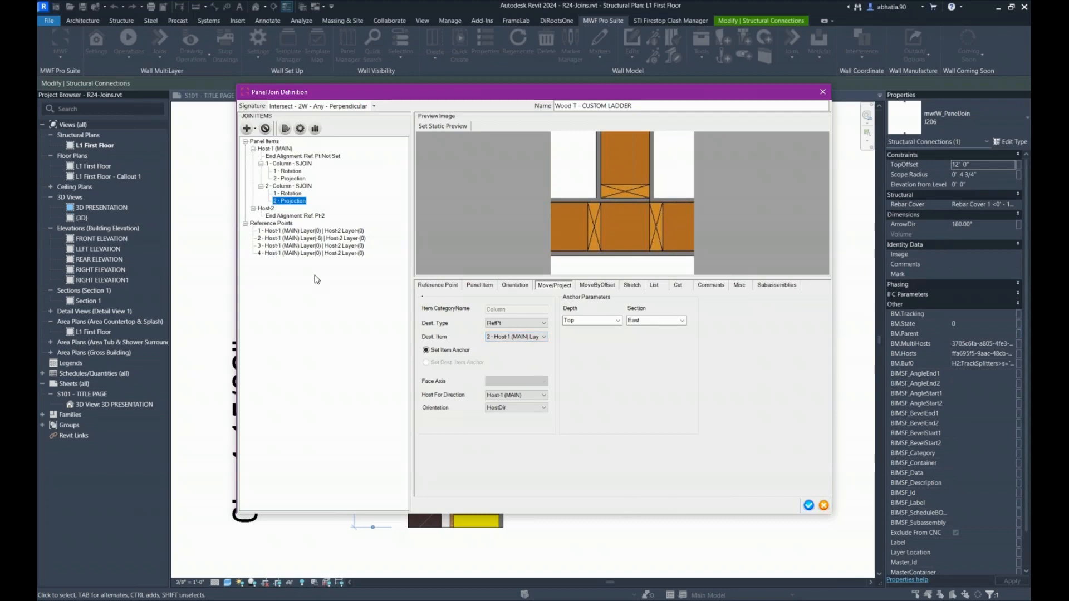
Review Host-2's end alignment against reference point 2 and save the panel join definition.
{"action": "left_click", "coordinate": [266, 209]}
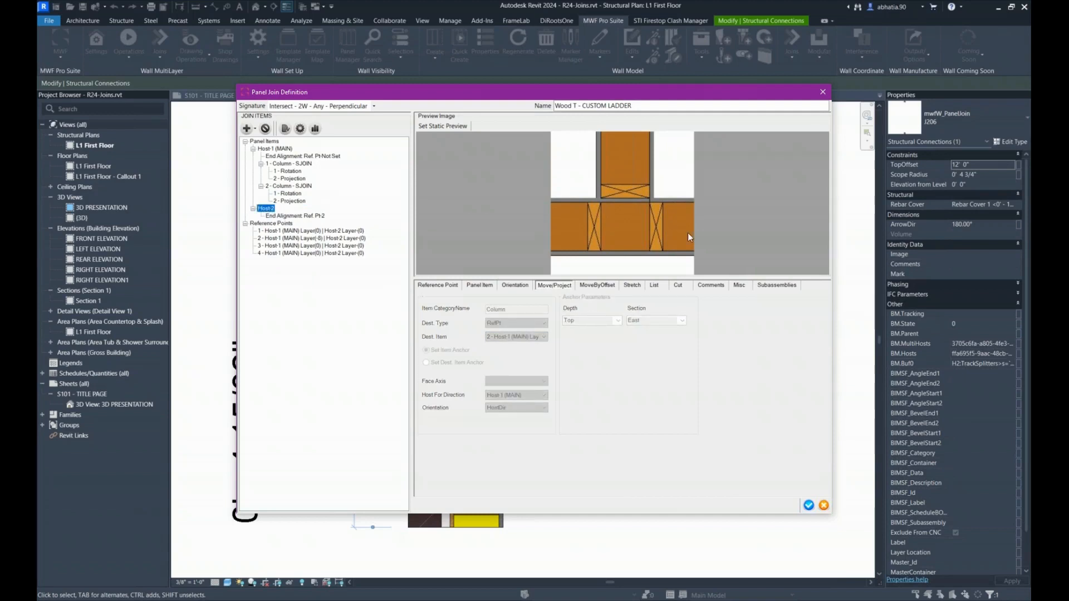
{"action": "left_click", "coordinate": [284, 216]}
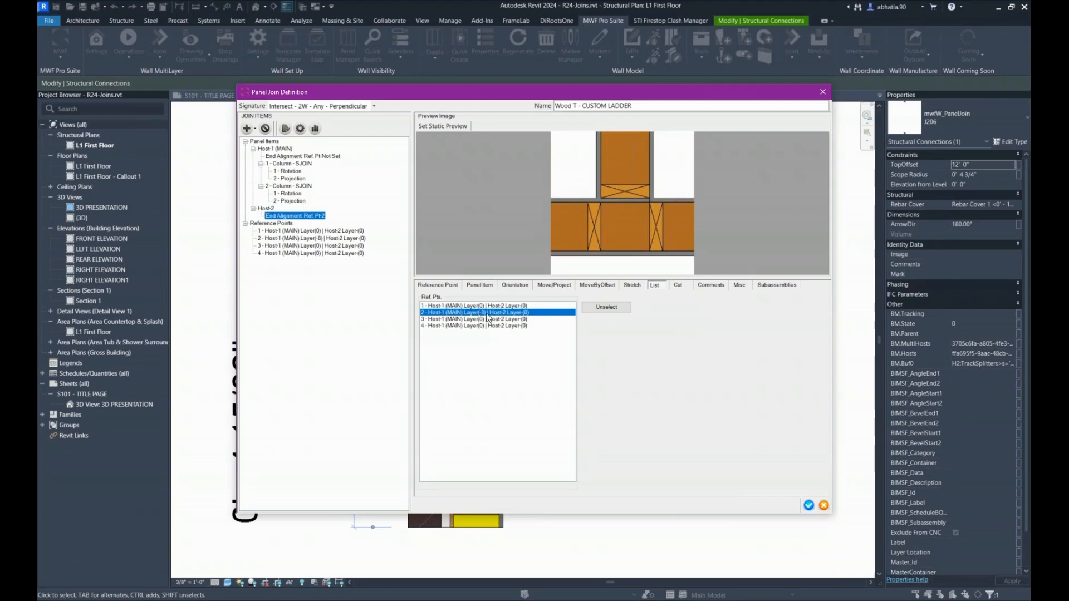
{"action": "left_click", "coordinate": [302, 239]}
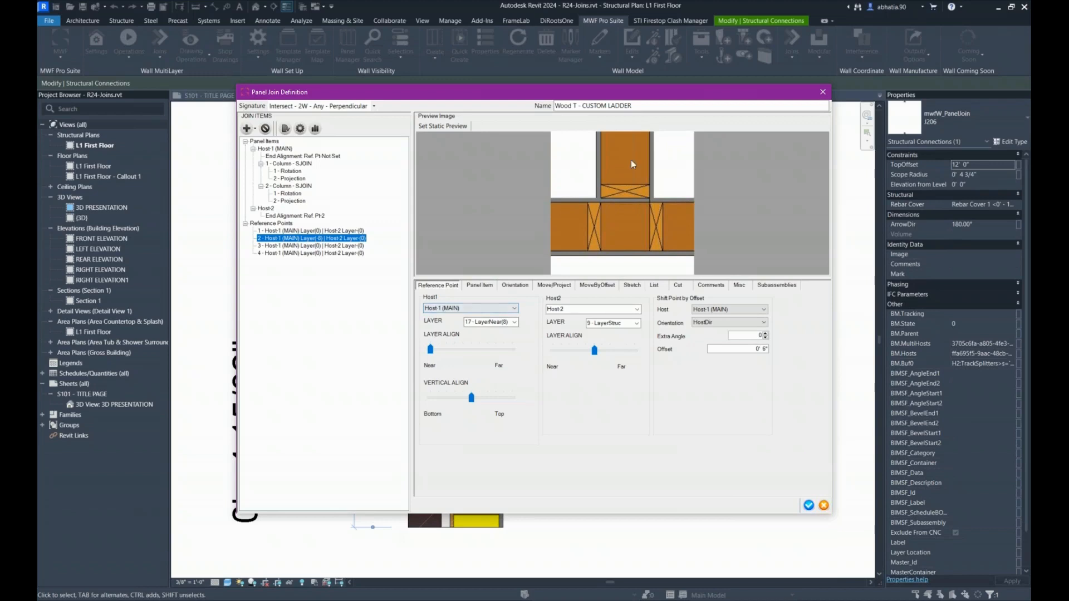
{"action": "left_click", "coordinate": [309, 215]}
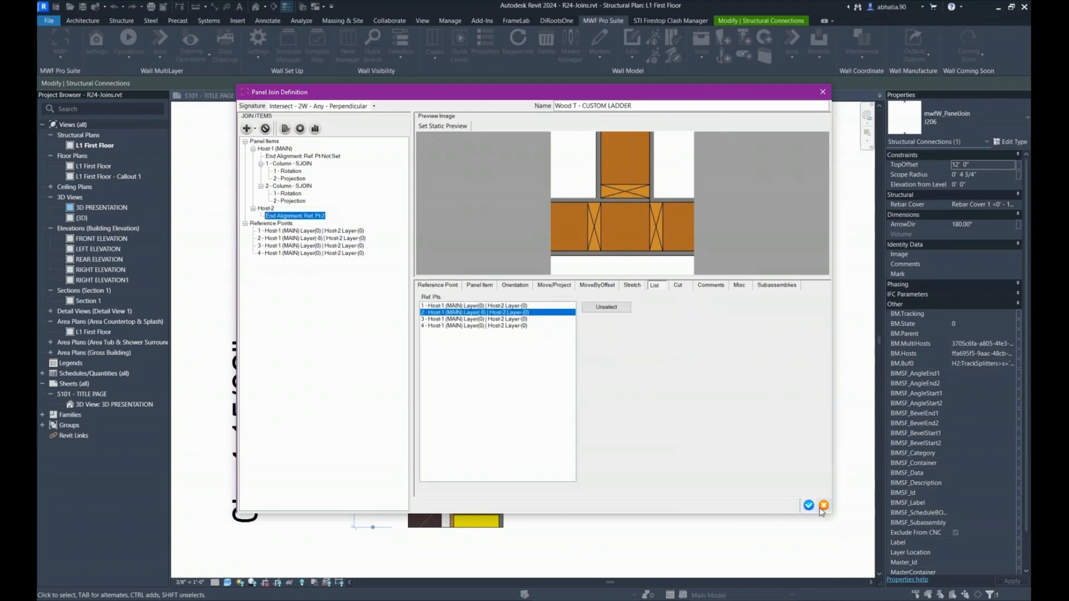
{"action": "left_click", "coordinate": [808, 505]}
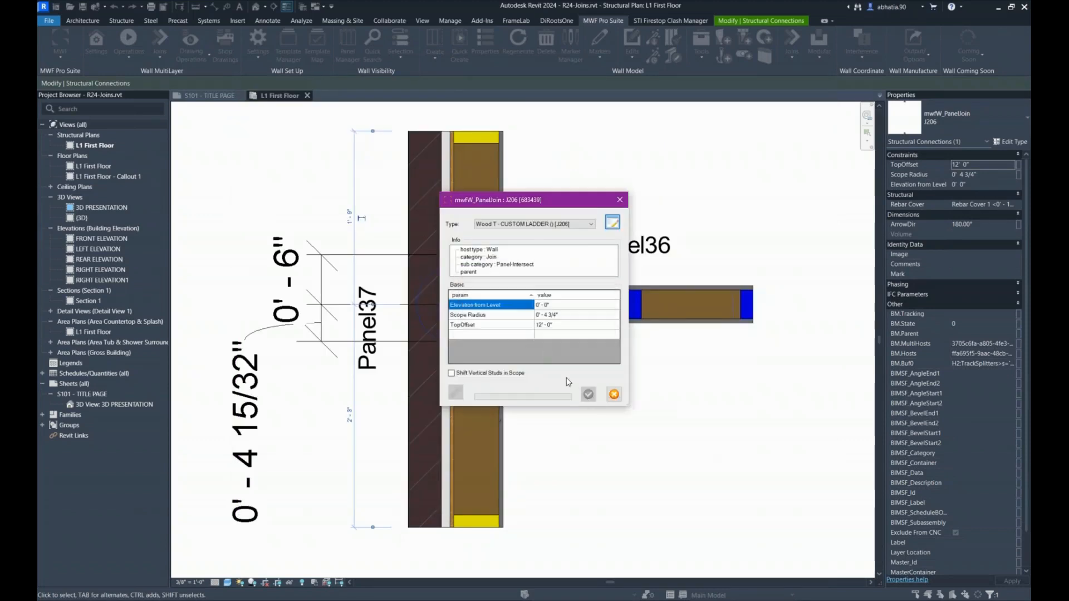
Apply the Wood T - CUSTOM LADDER join settings to the panel join between Panel36 and Panel37.
{"action": "left_click", "coordinate": [588, 394]}
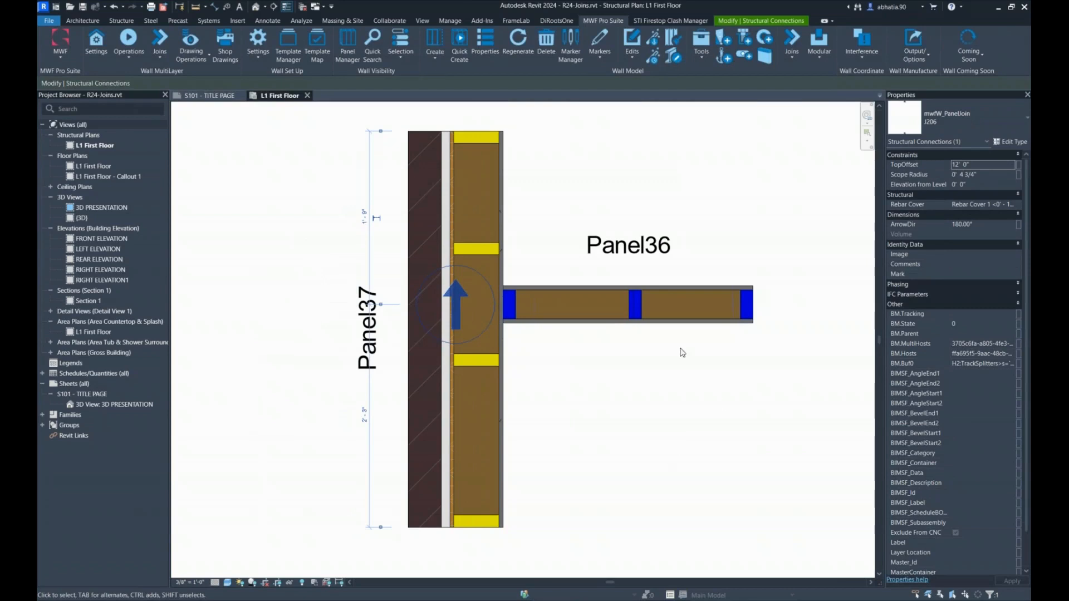
{"action": "scroll", "coordinate": [567, 314], "scroll_direction": "up", "scroll_amount": 2}
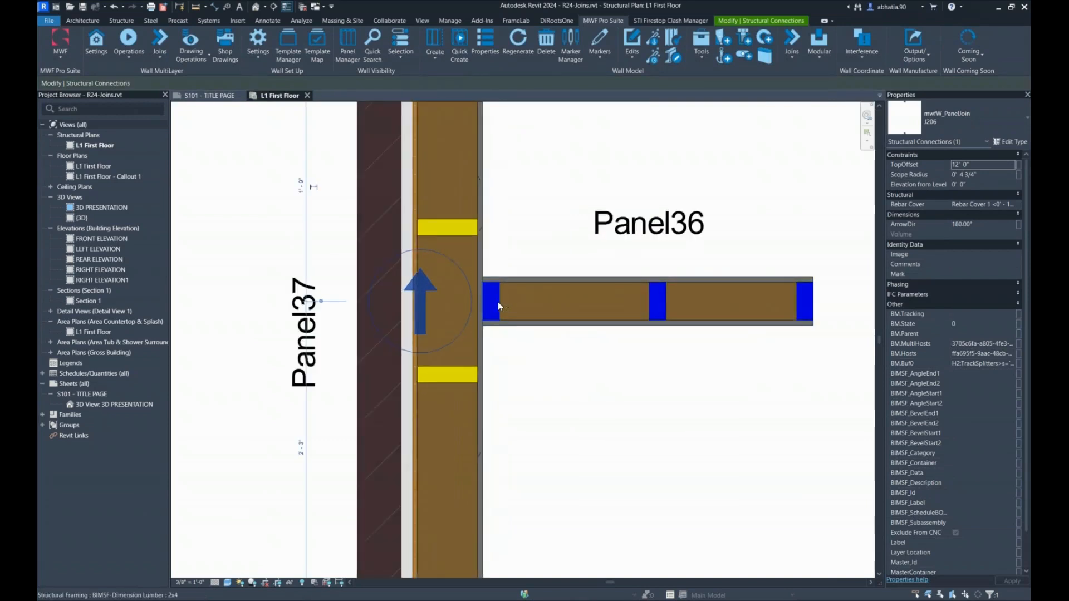
{"action": "left_click", "coordinate": [554, 392]}
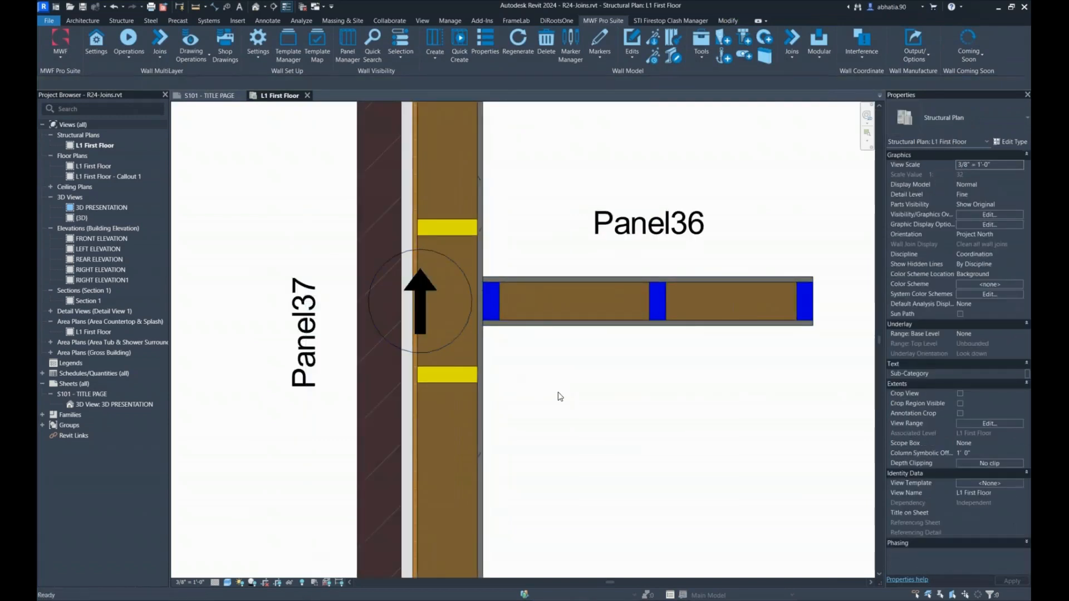
Dimension the spacing from the centre of Panel36's end stud to each of the two join studs in Panel37.
{"action": "key", "text": "d"}
{"action": "key", "text": "i"}
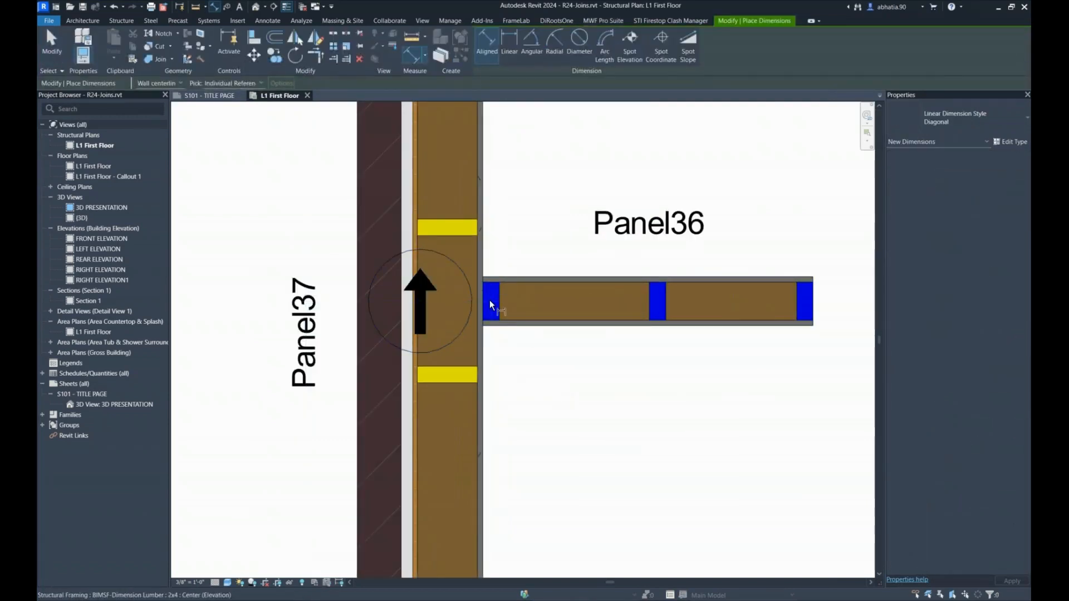
{"action": "left_click", "coordinate": [491, 304]}
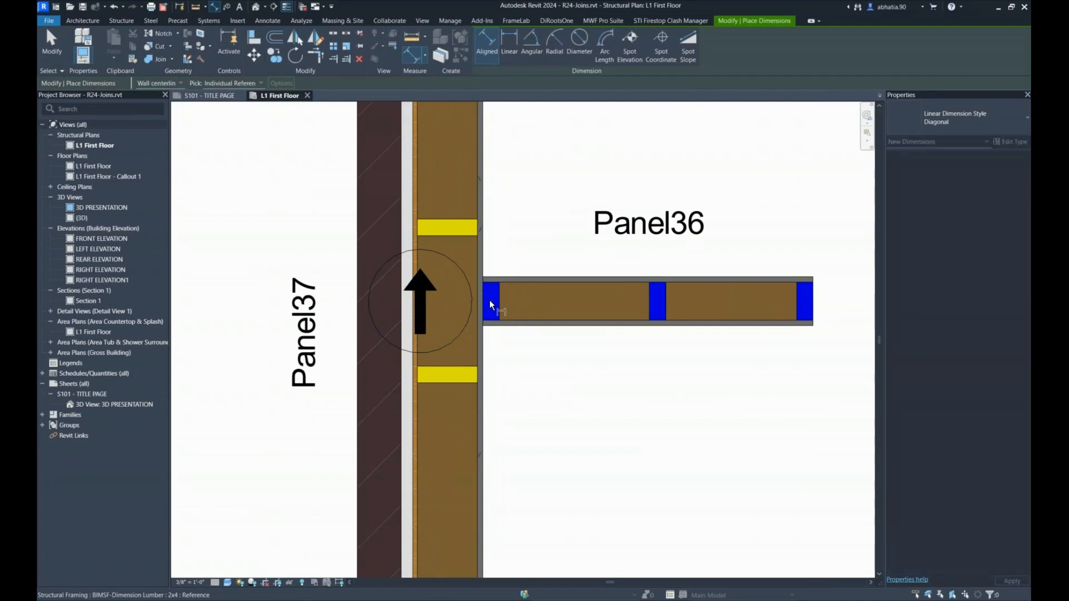
{"action": "left_click", "coordinate": [441, 226]}
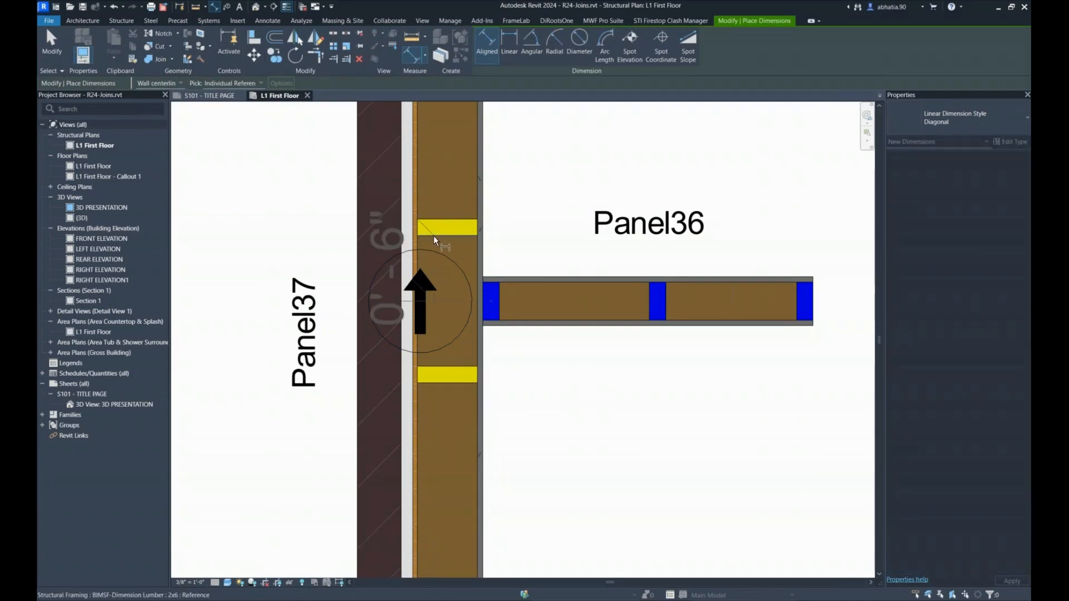
{"action": "left_click", "coordinate": [429, 374]}
{"action": "scroll", "coordinate": [232, 275], "scroll_direction": "down", "scroll_amount": 2}
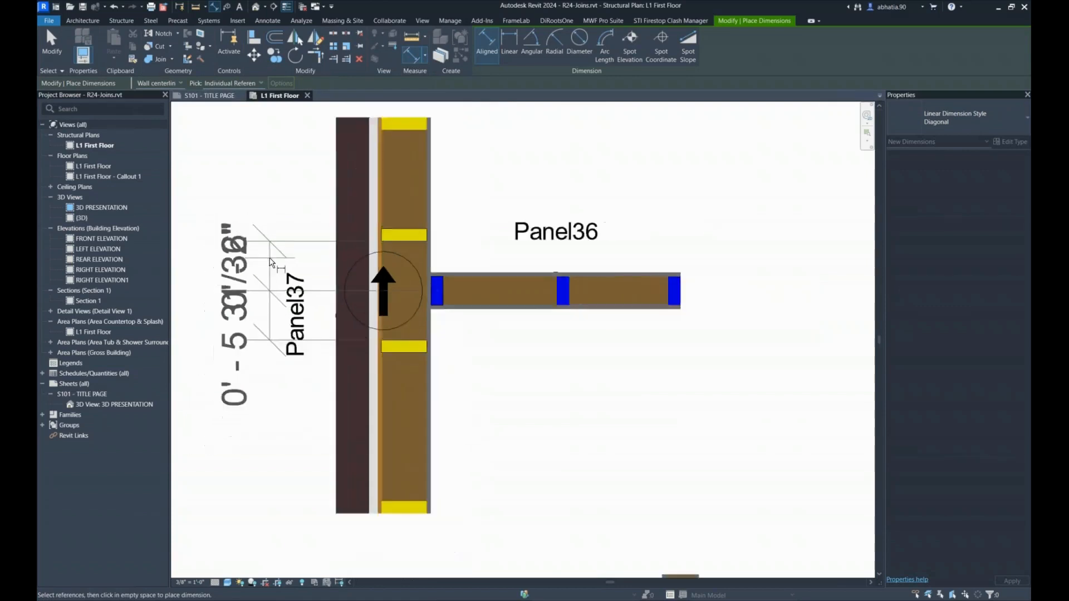
{"action": "scroll", "coordinate": [350, 334], "scroll_direction": "up", "scroll_amount": 2}
{"action": "left_click", "coordinate": [349, 334]}
{"action": "key", "text": "Escape"}
{"action": "key", "text": "Escape"}
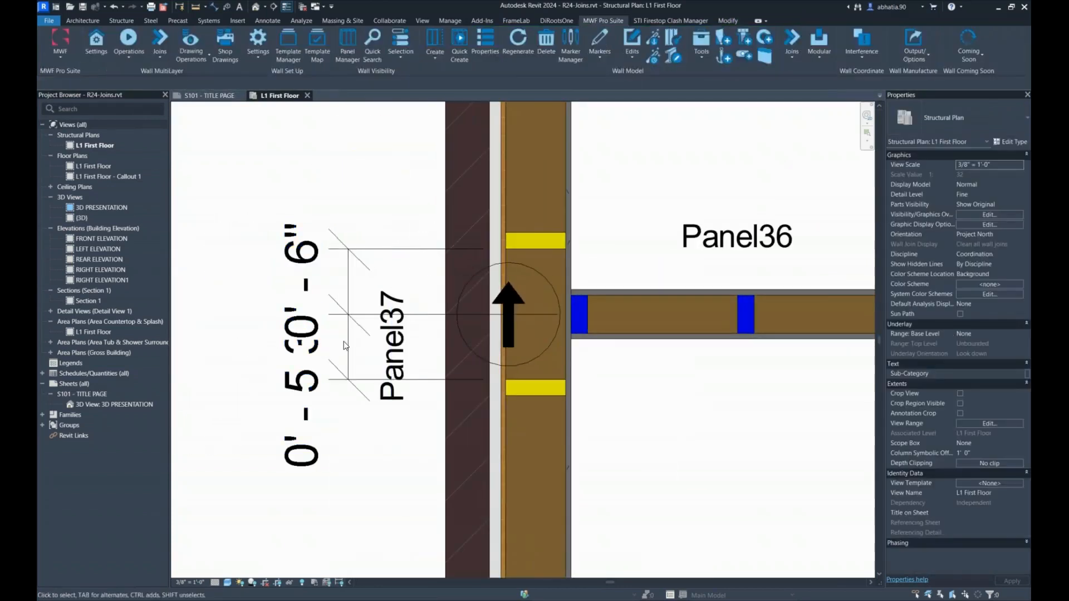
Reposition the lower text of the stud spacing dimension clear of the overlapping upper text.
{"action": "left_click", "coordinate": [348, 342]}
{"action": "scroll", "coordinate": [348, 342], "scroll_direction": "down", "scroll_amount": 2}
{"action": "left_click_drag", "start_coordinate": [335, 346], "coordinate": [261, 385]}
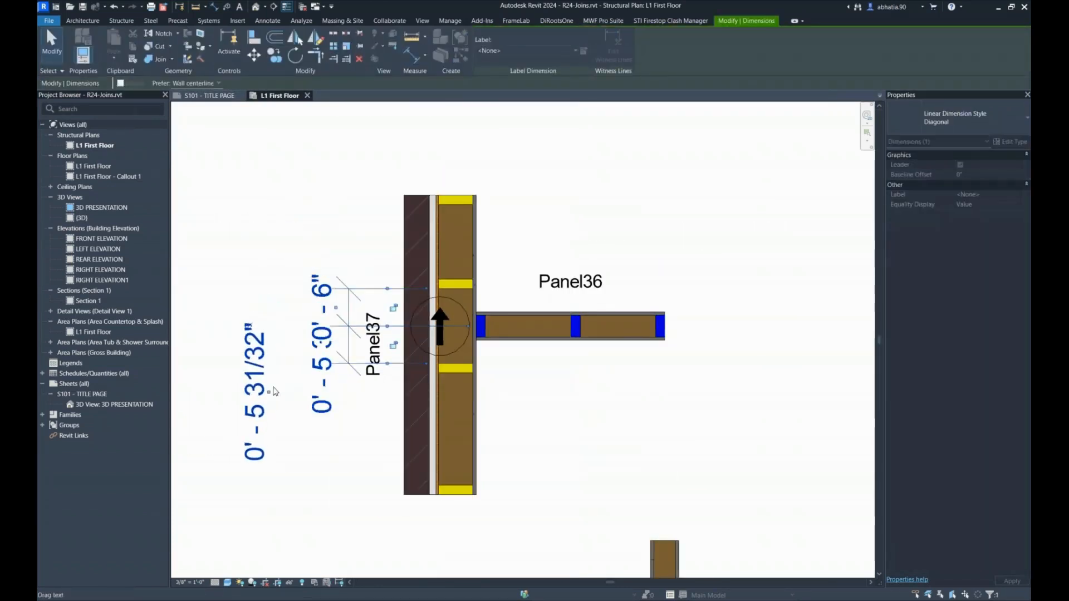
{"action": "scroll", "coordinate": [490, 345], "scroll_direction": "up", "scroll_amount": 2}
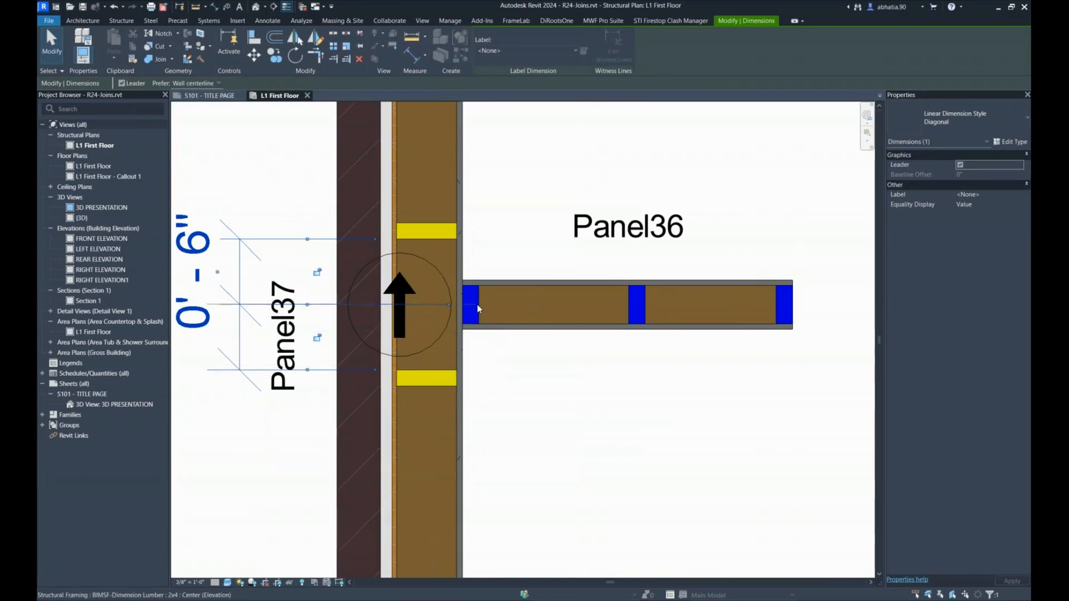
{"action": "scroll", "coordinate": [480, 310], "scroll_direction": "down", "scroll_amount": 1}
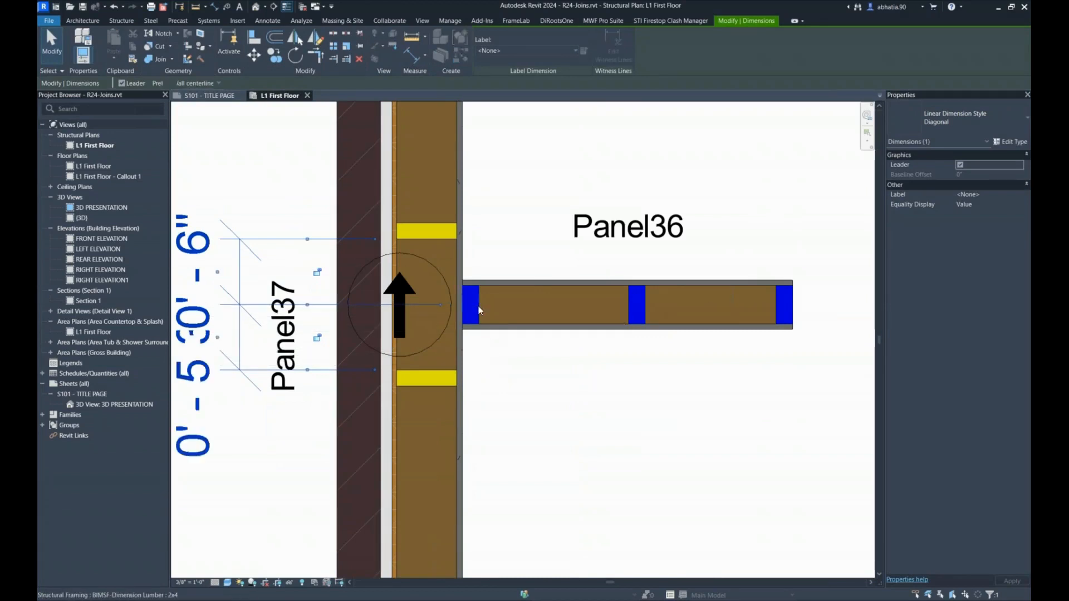
{"action": "scroll", "coordinate": [480, 311], "scroll_direction": "down", "scroll_amount": 2}
{"action": "left_click", "coordinate": [283, 359]}
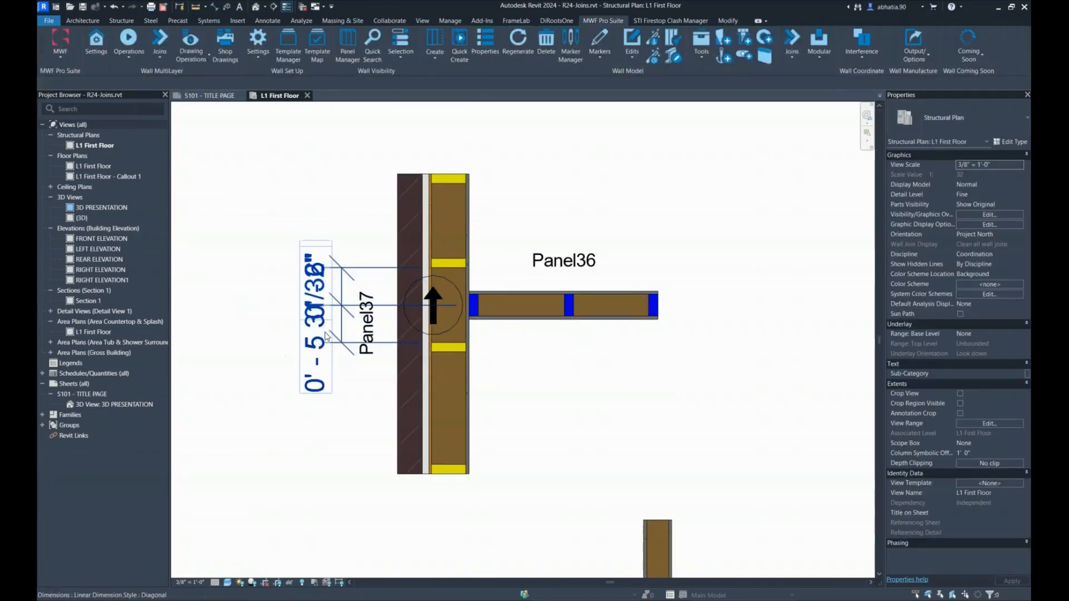
{"action": "left_click", "coordinate": [328, 323]}
{"action": "left_click_drag", "start_coordinate": [331, 325], "coordinate": [308, 403]}
{"action": "scroll", "coordinate": [347, 356], "scroll_direction": "up", "scroll_amount": 1}
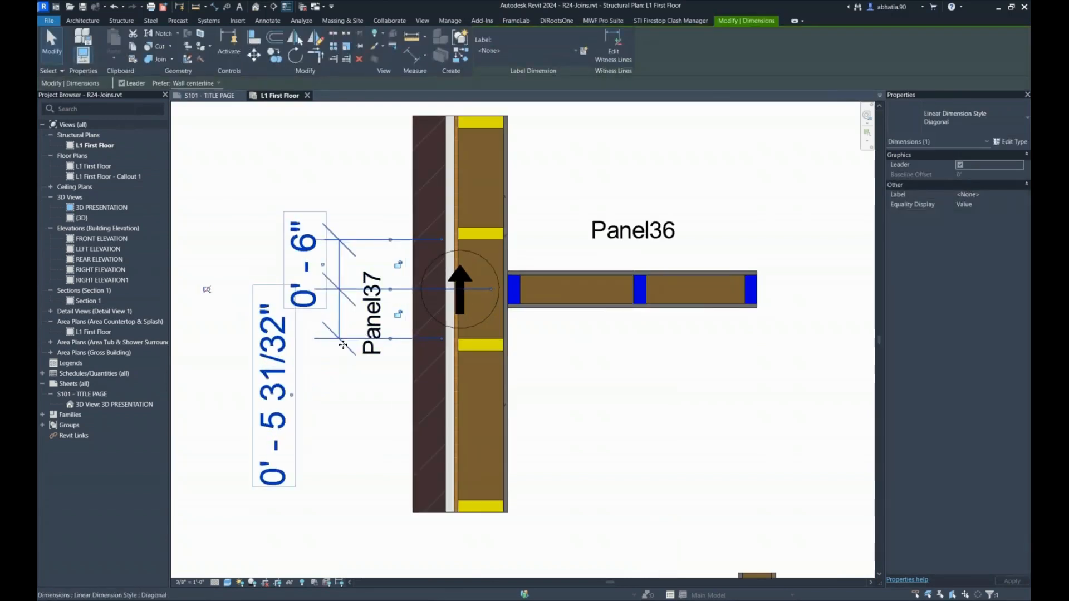
Examine the dimensioned spacing of both join studs against the centre of Panel36's end stud.
{"action": "scroll", "coordinate": [334, 312], "scroll_direction": "down", "scroll_amount": 1}
{"action": "scroll", "coordinate": [406, 327], "scroll_direction": "up", "scroll_amount": 2}
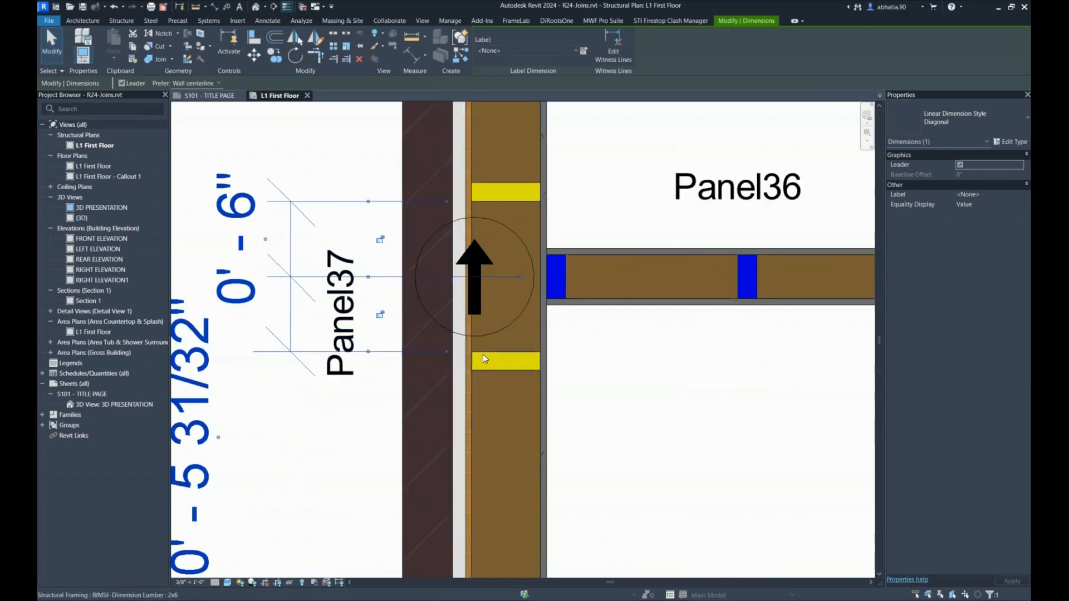
{"action": "left_click", "coordinate": [350, 334]}
{"action": "left_click", "coordinate": [266, 341]}
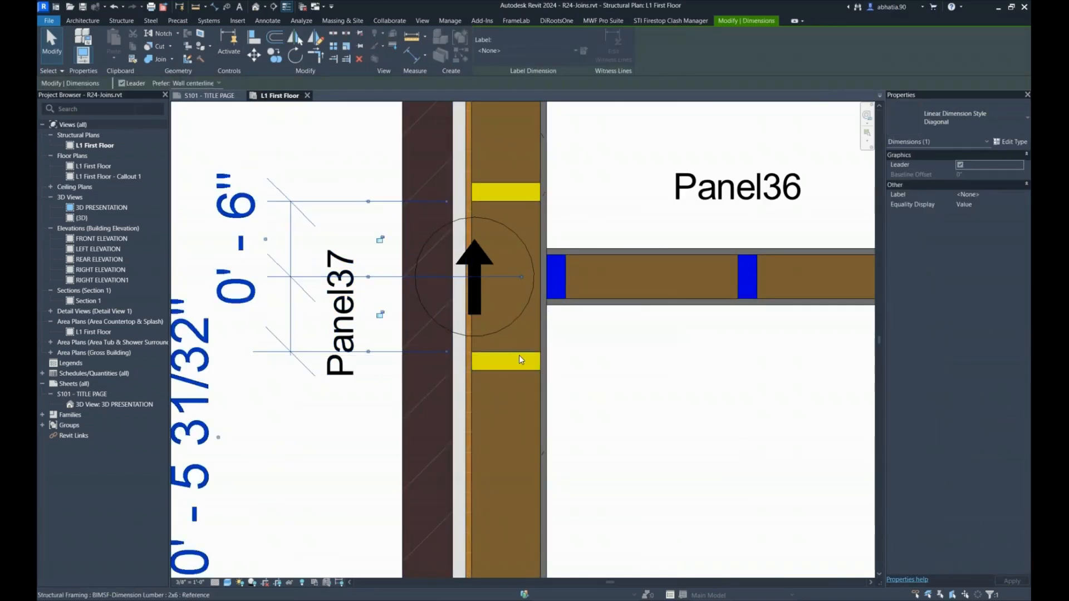
{"action": "scroll", "coordinate": [548, 360], "scroll_direction": "down", "scroll_amount": 3}
{"action": "scroll", "coordinate": [549, 360], "scroll_direction": "up", "scroll_amount": 3}
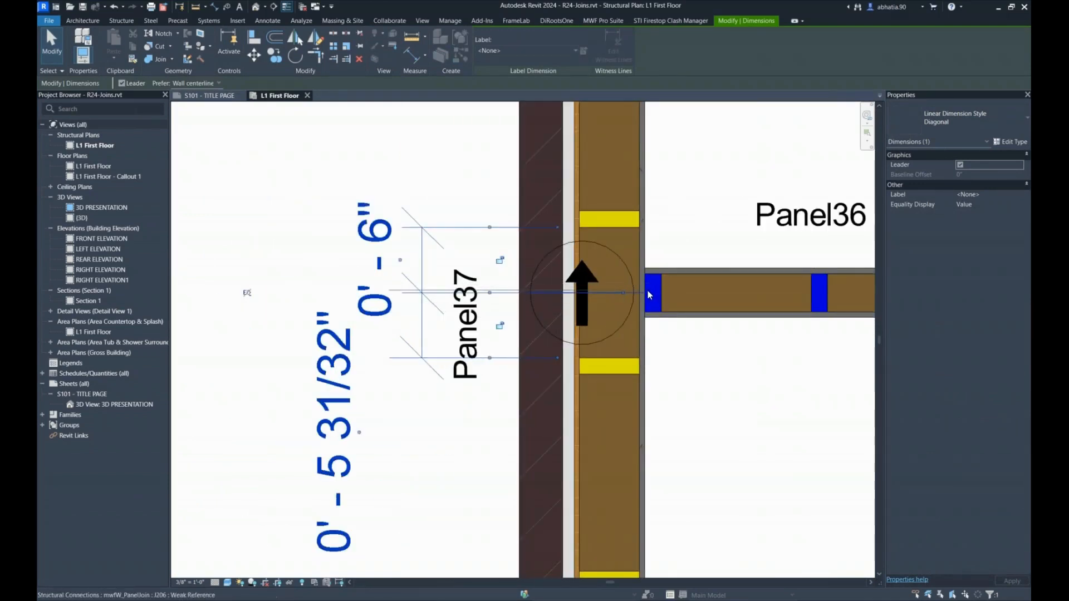
{"action": "left_click", "coordinate": [712, 410]}
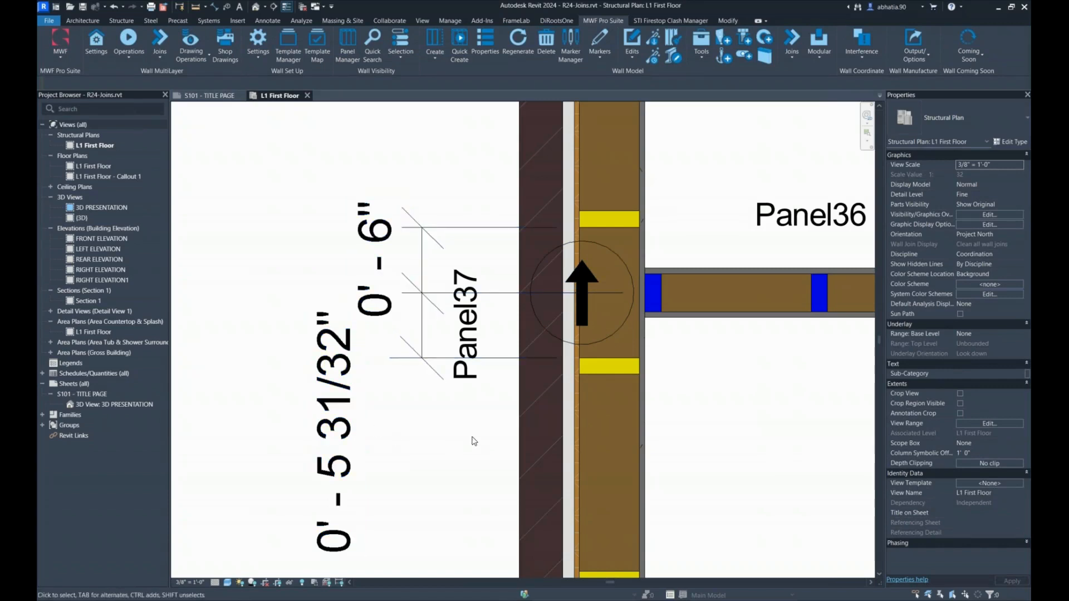
{"action": "left_click", "coordinate": [434, 296]}
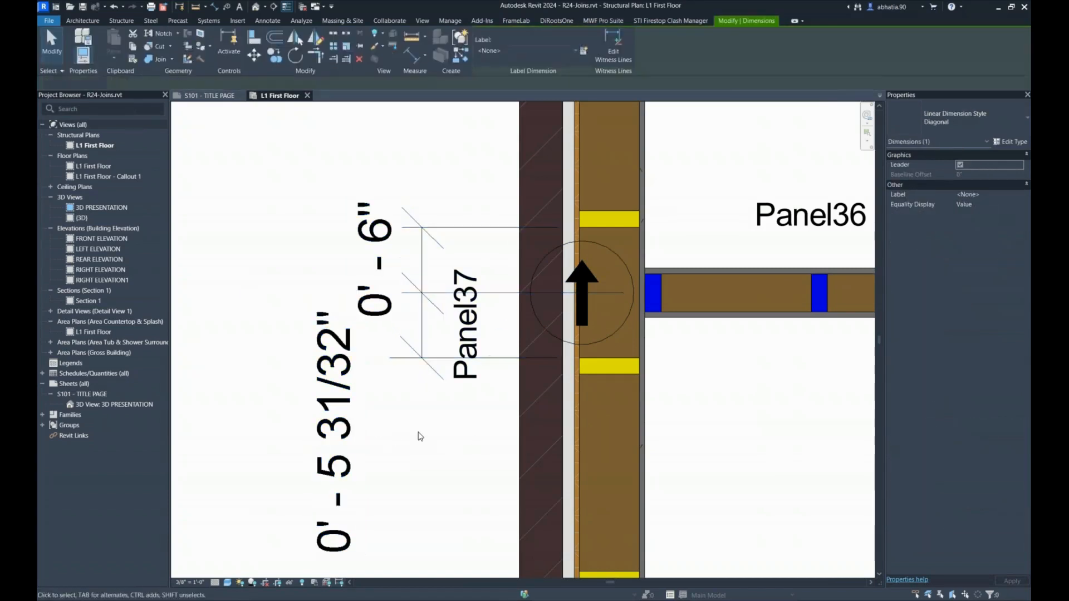
{"action": "key", "text": "Escape"}
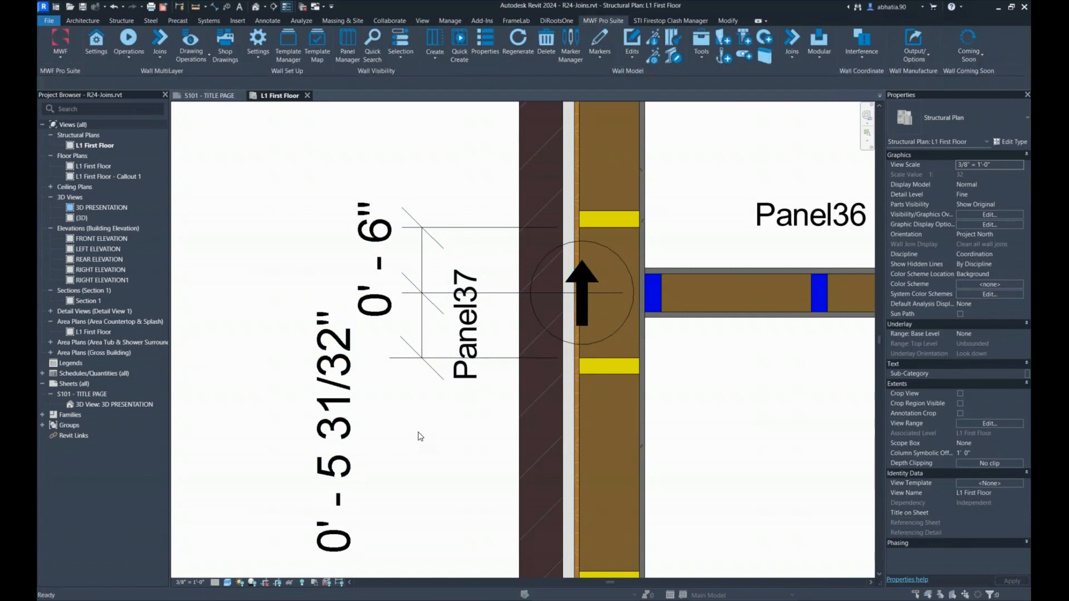
Try the project length format in inches with 0 decimal places, and undo the unit change.
{"action": "key", "text": "u"}
{"action": "key", "text": "n"}
{"action": "left_click", "coordinate": [569, 274]}
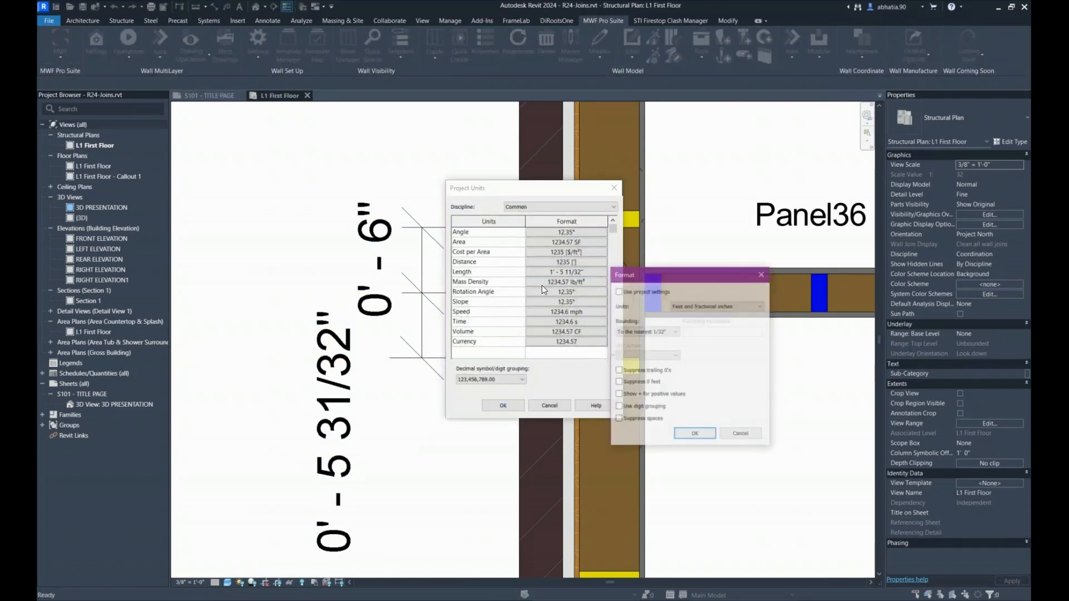
{"action": "left_click", "coordinate": [680, 305]}
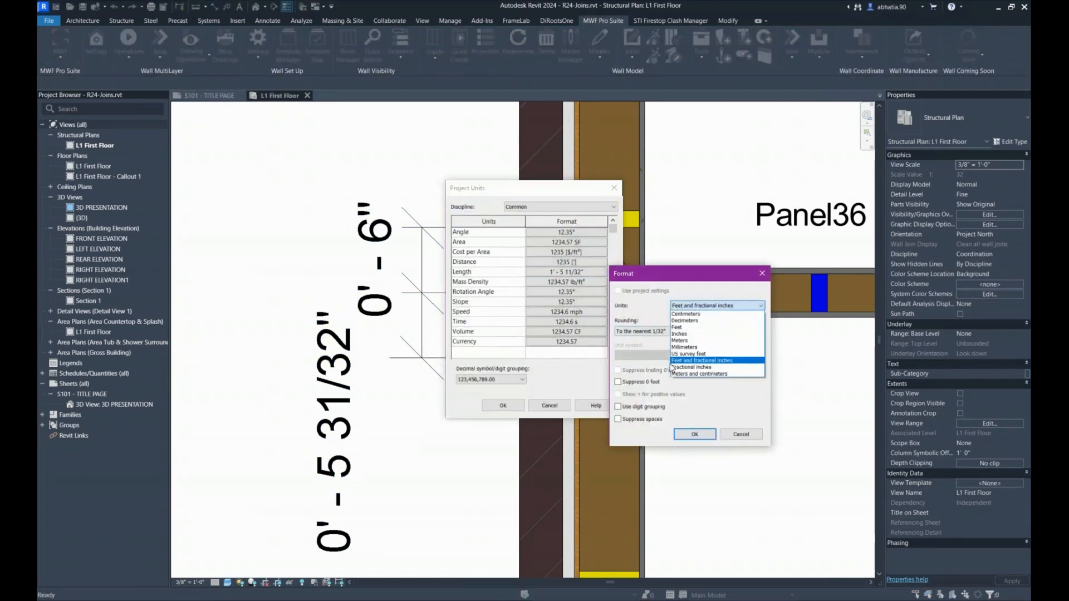
{"action": "left_click", "coordinate": [688, 334]}
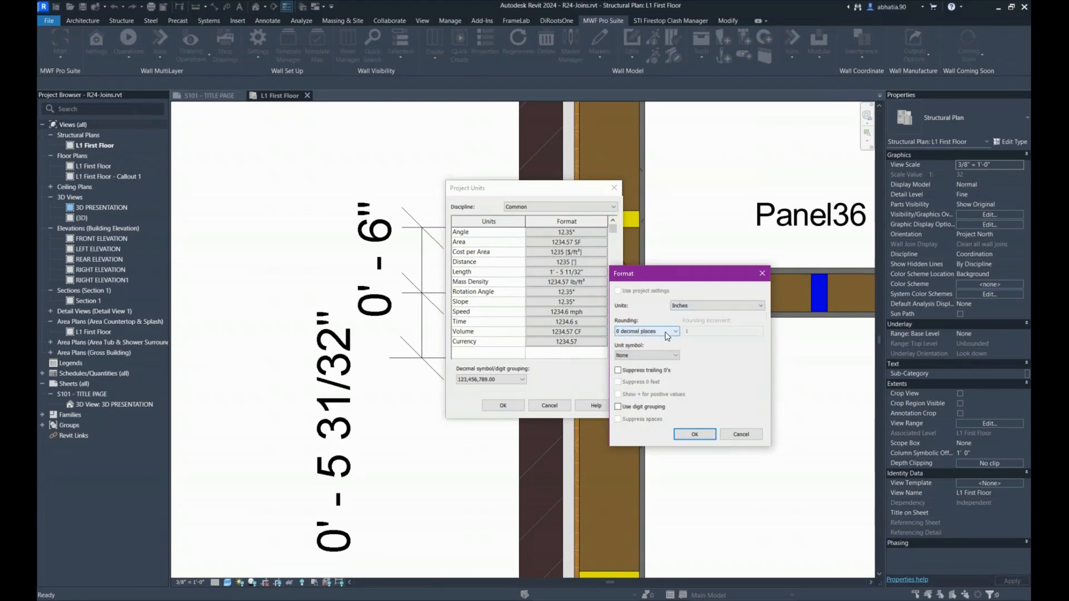
{"action": "left_click", "coordinate": [665, 331]}
{"action": "left_click", "coordinate": [666, 338]}
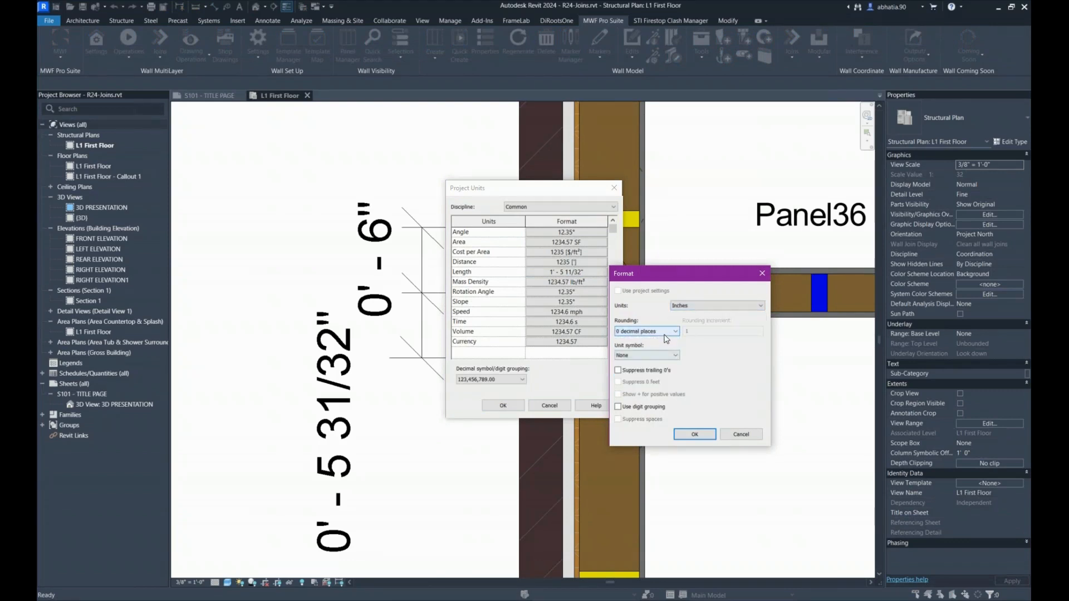
{"action": "left_click", "coordinate": [695, 434]}
{"action": "left_click", "coordinate": [503, 405]}
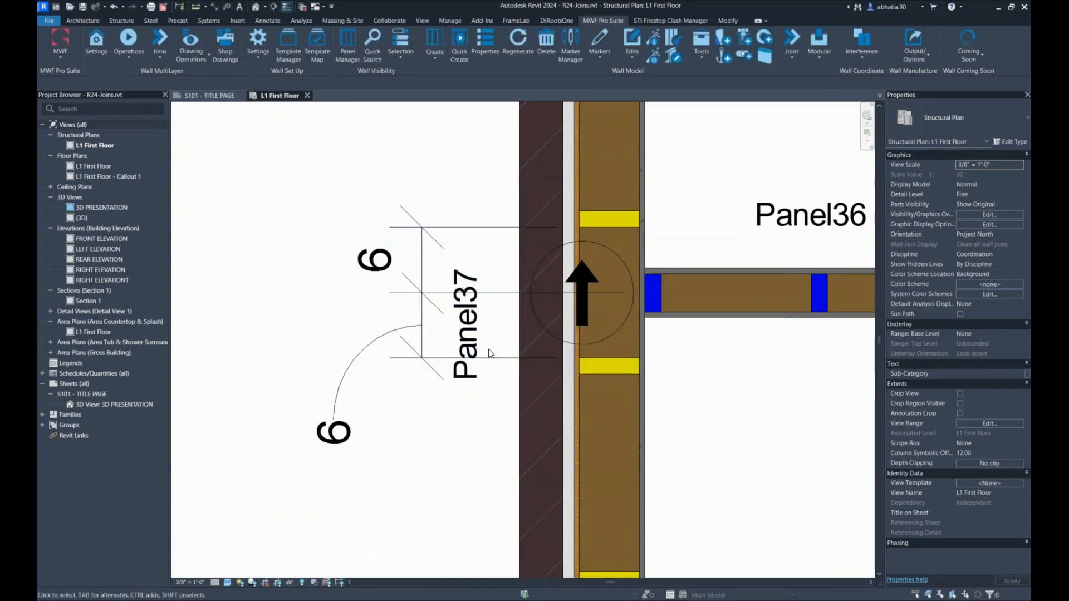
{"action": "key", "text": "ctrl+z"}
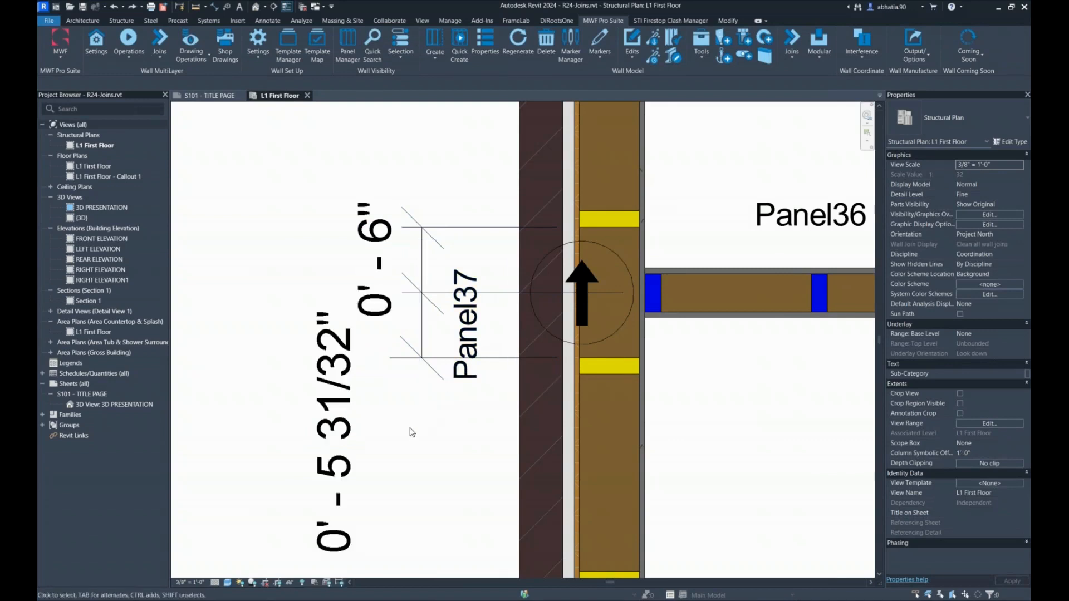
Delete the stud spacing dimension beside Panel37.
{"action": "scroll", "coordinate": [526, 377], "scroll_direction": "up", "scroll_amount": 1}
{"action": "scroll", "coordinate": [429, 397], "scroll_direction": "down", "scroll_amount": 1}
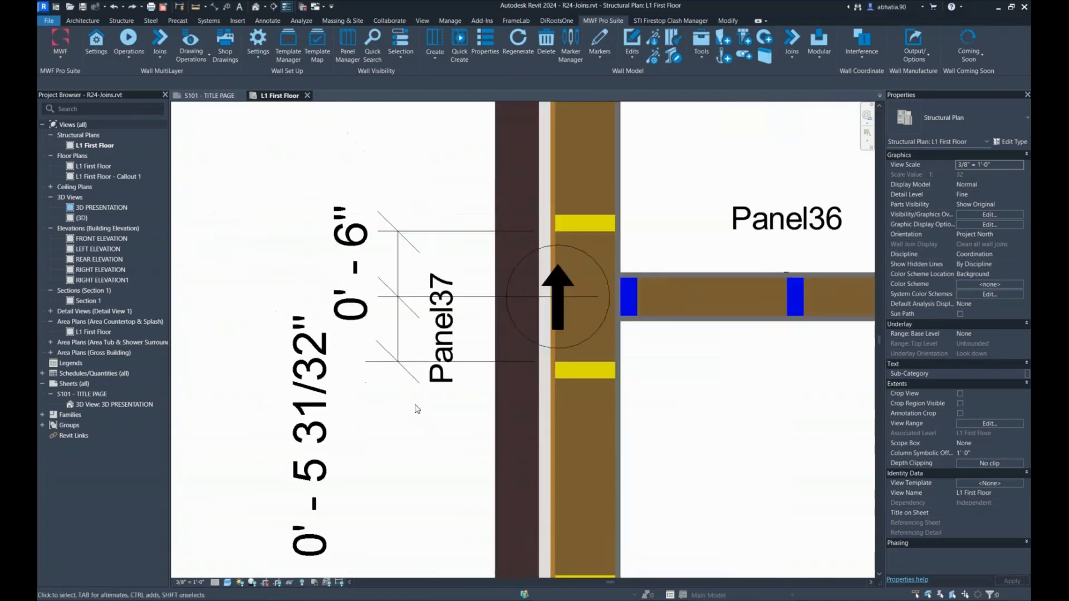
{"action": "left_click_drag", "start_coordinate": [396, 353], "coordinate": [219, 296]}
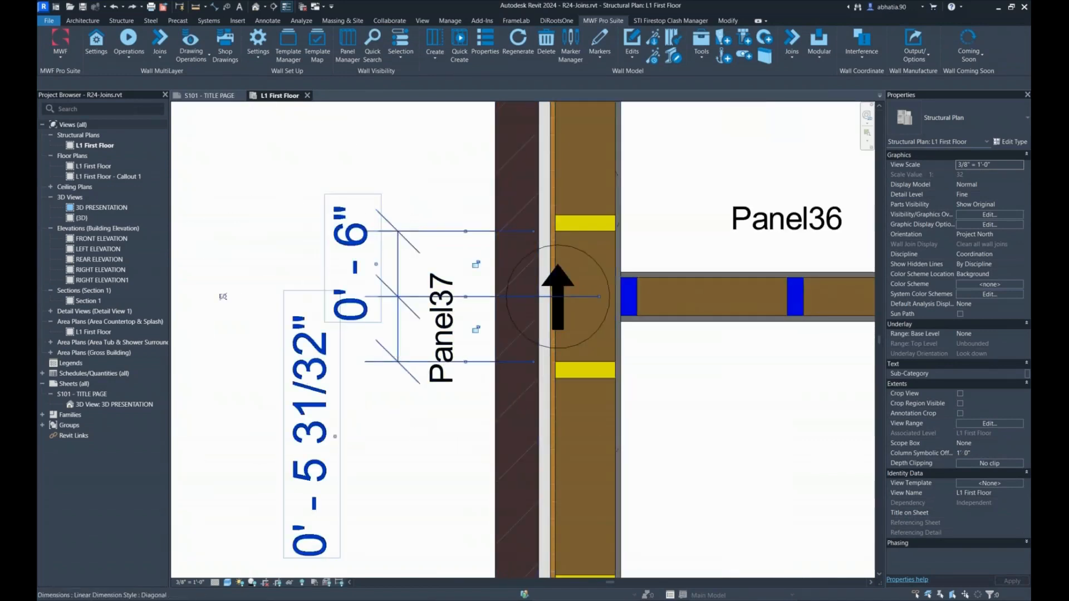
{"action": "key", "text": "Delete"}
{"action": "scroll", "coordinate": [384, 405], "scroll_direction": "down", "scroll_amount": 1}
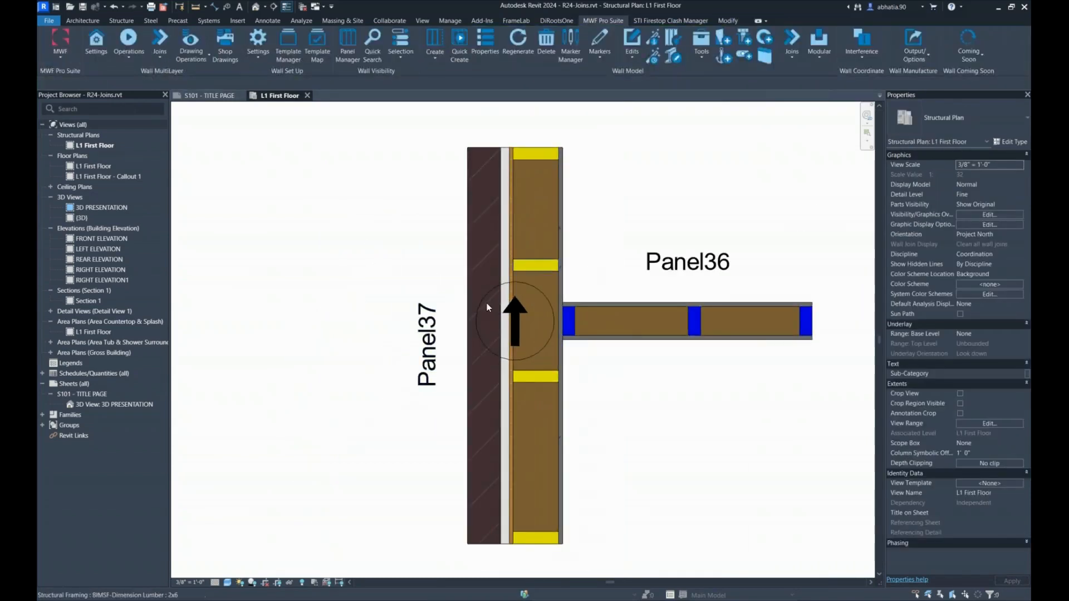
{"action": "scroll", "coordinate": [582, 353], "scroll_direction": "up", "scroll_amount": 2}
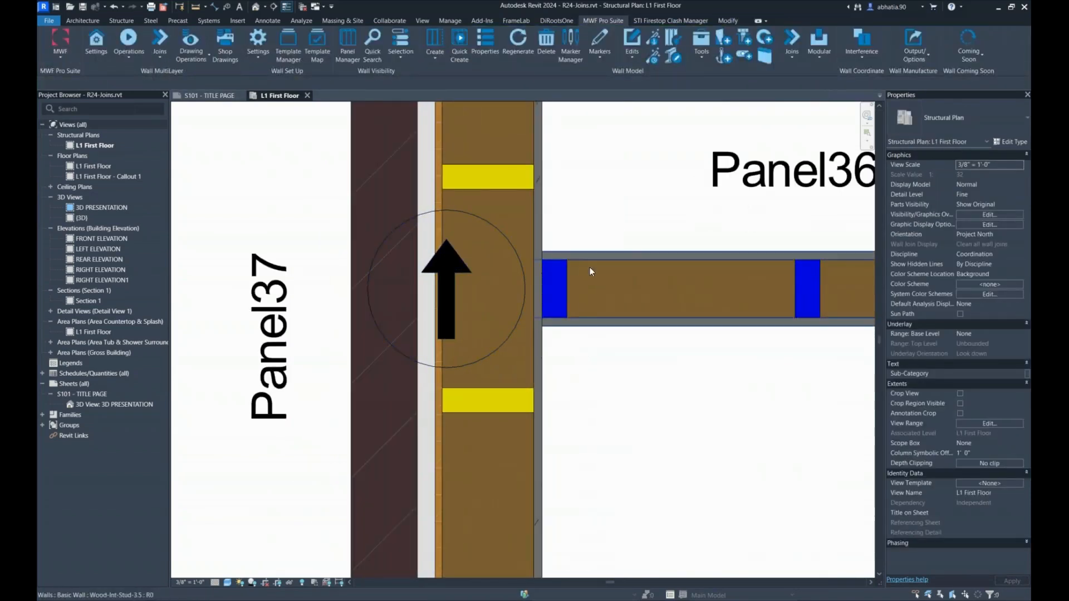
{"action": "scroll", "coordinate": [563, 292], "scroll_direction": "up", "scroll_amount": 3}
{"action": "scroll", "coordinate": [569, 323], "scroll_direction": "down", "scroll_amount": 4}
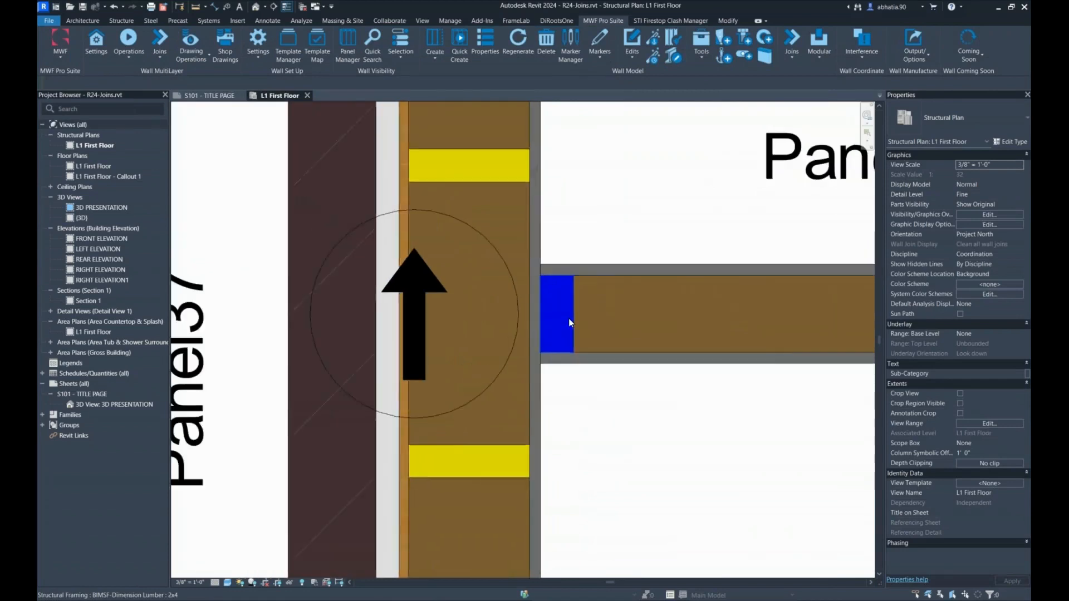
Auto-join the six walls of the three remaining T-intersections using the Panels Auto Join rule set.
{"action": "scroll", "coordinate": [494, 401], "scroll_direction": "down", "scroll_amount": 2}
{"action": "scroll", "coordinate": [493, 399], "scroll_direction": "down", "scroll_amount": 5}
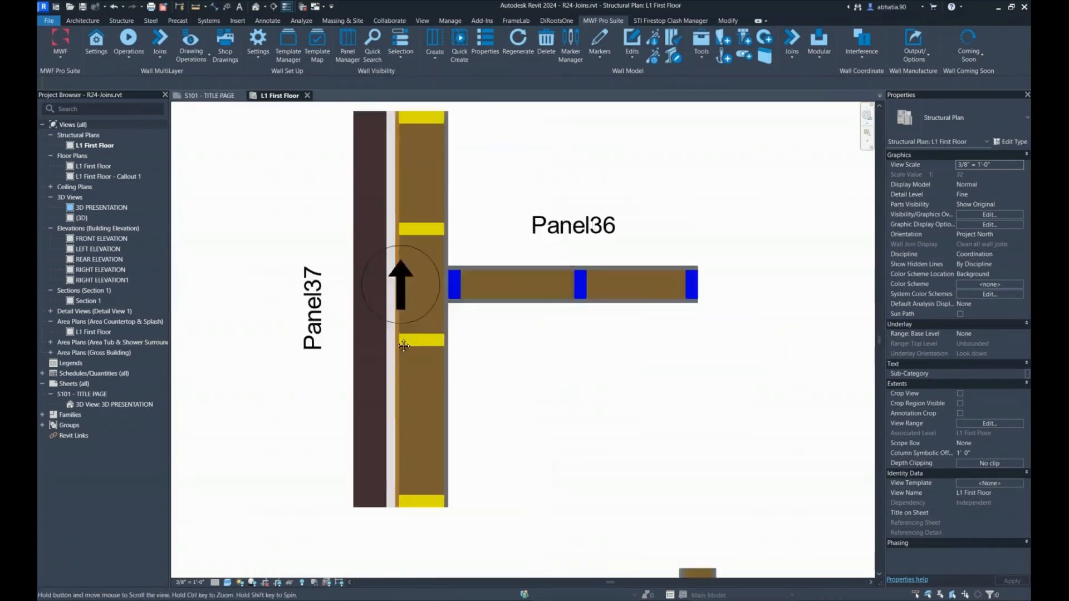
{"action": "middle_click_drag", "start_coordinate": [346, 282], "coordinate": [298, 254]}
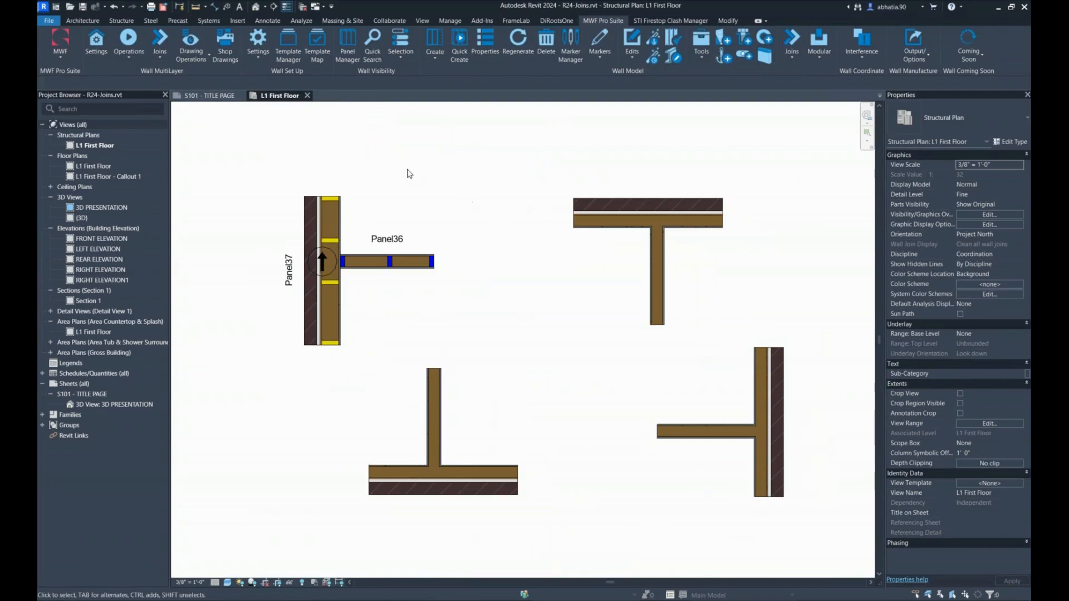
{"action": "left_click", "coordinate": [631, 213]}
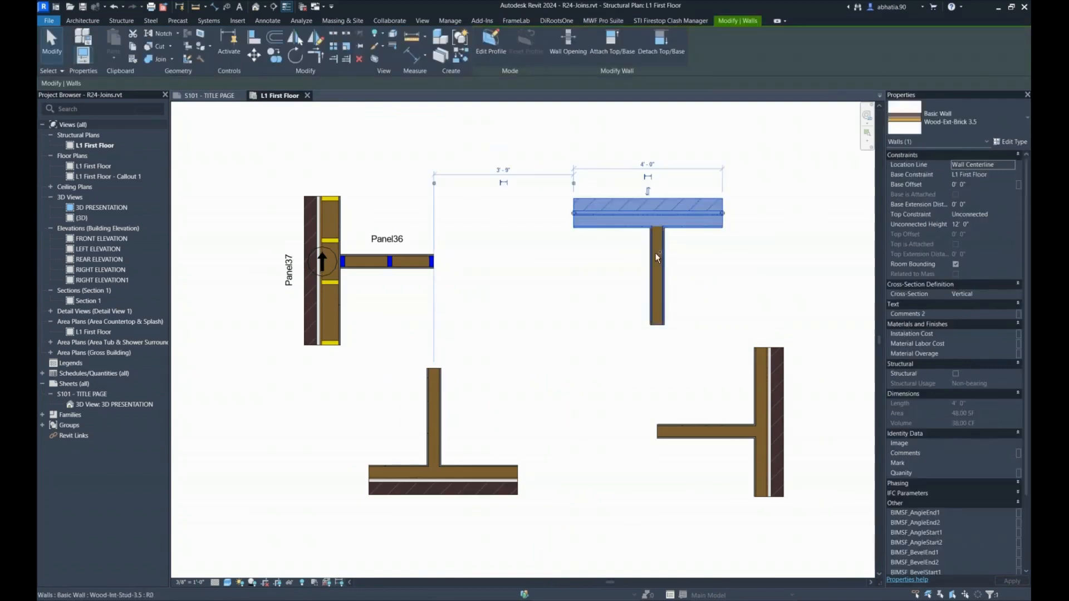
{"action": "left_click", "coordinate": [656, 252], "text": "ctrl"}
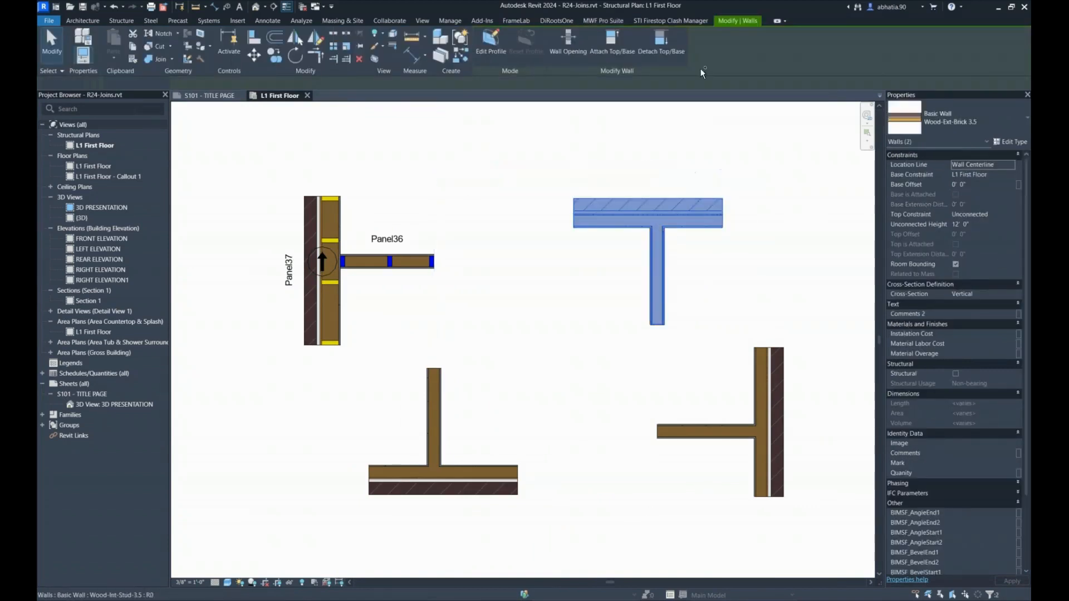
{"action": "left_click", "coordinate": [708, 158]}
{"action": "scroll", "coordinate": [800, 174], "scroll_direction": "down", "scroll_amount": 2}
{"action": "left_click_drag", "start_coordinate": [797, 171], "coordinate": [451, 341]}
{"action": "left_click", "coordinate": [618, 23]}
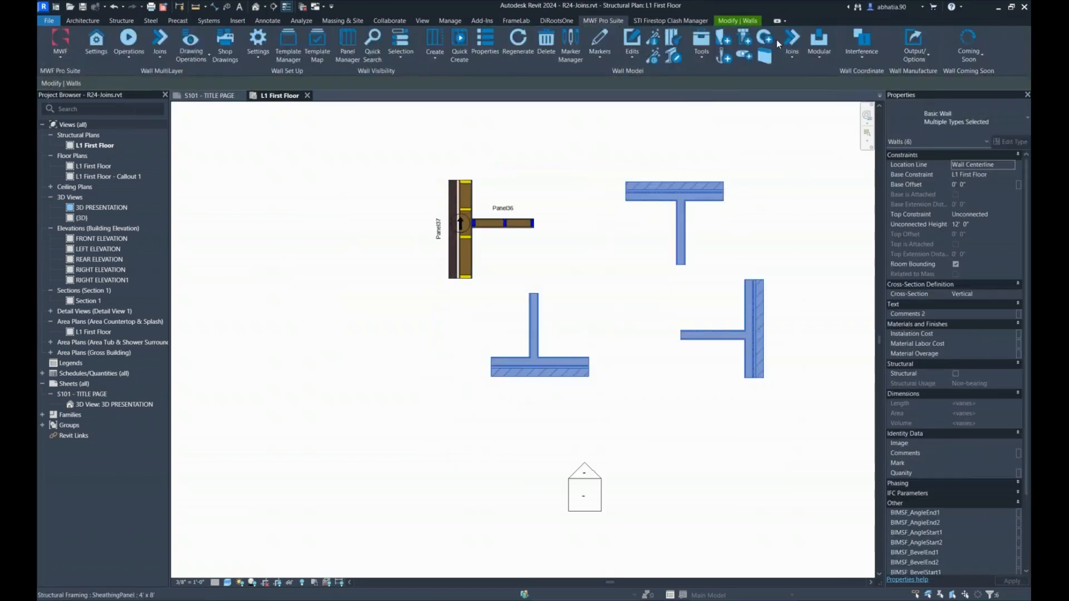
{"action": "left_click", "coordinate": [786, 41]}
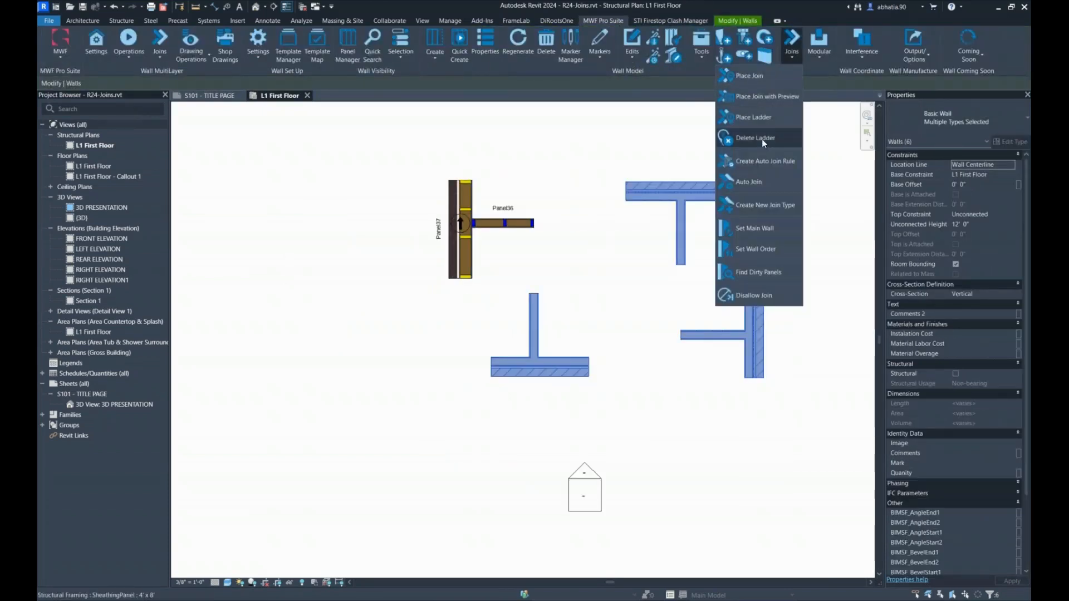
{"action": "left_click", "coordinate": [749, 181]}
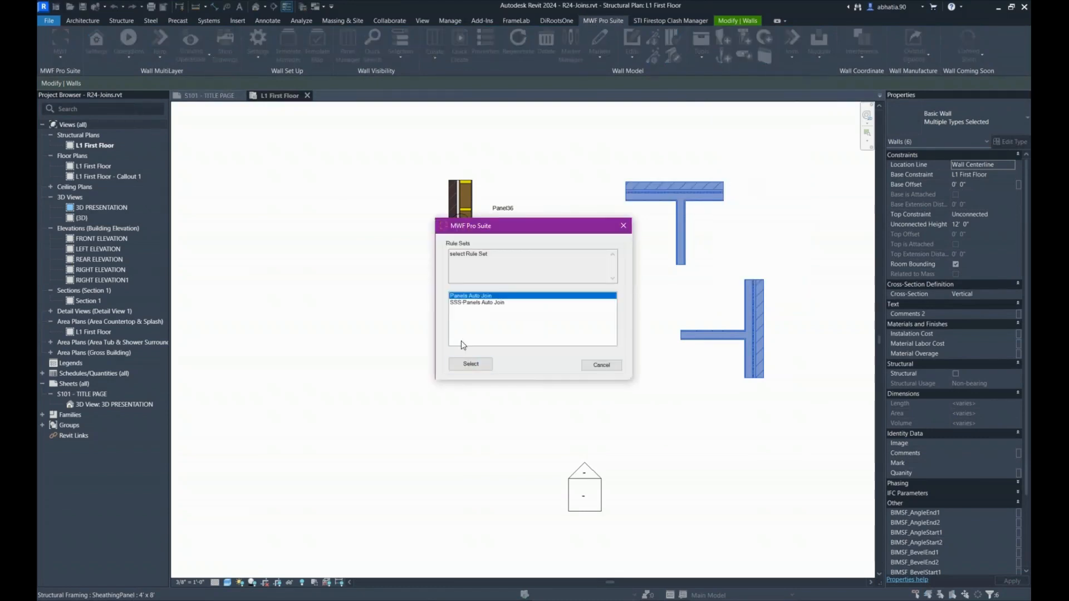
{"action": "left_click", "coordinate": [471, 363]}
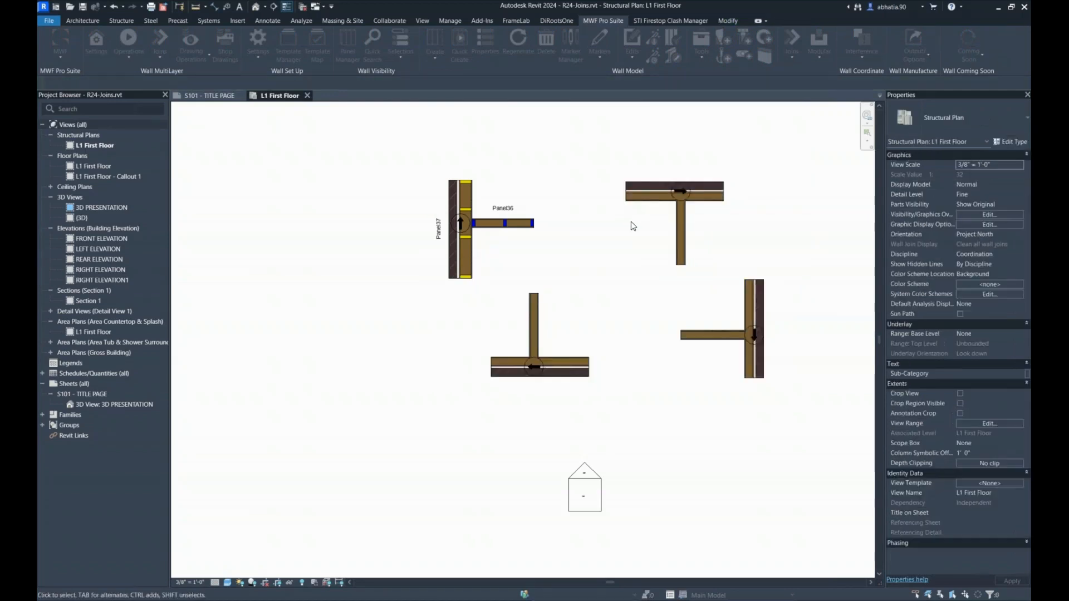
Compare the join type of the three new join markers with the marker at the Panel36 and Panel37 intersection.
{"action": "scroll", "coordinate": [614, 175], "scroll_direction": "up", "scroll_amount": 2}
{"action": "left_click", "coordinate": [660, 203]}
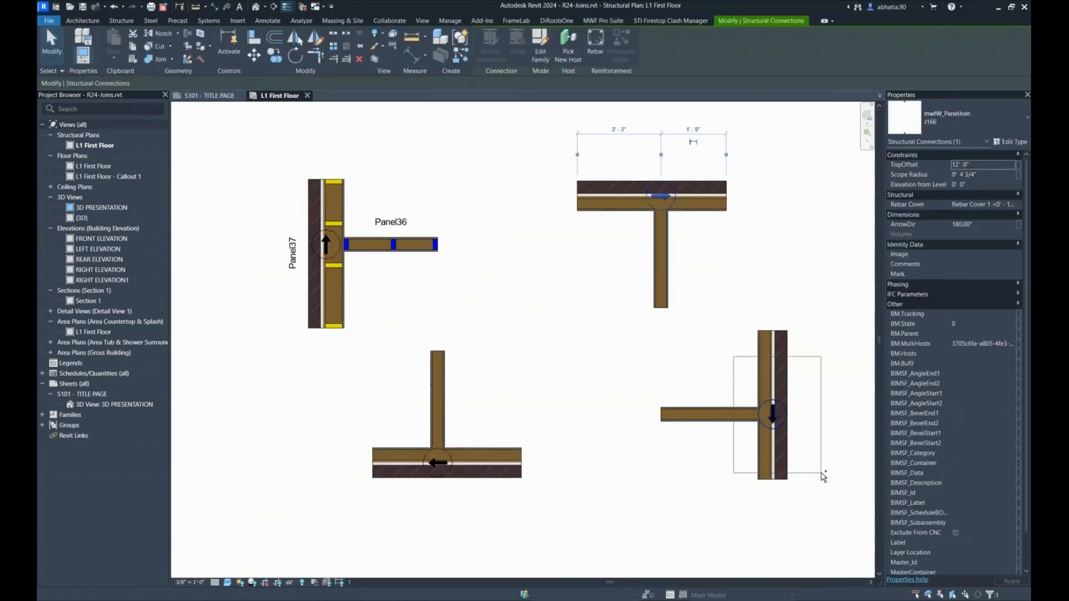
{"action": "left_click_drag", "start_coordinate": [395, 422], "coordinate": [464, 496], "text": "ctrl"}
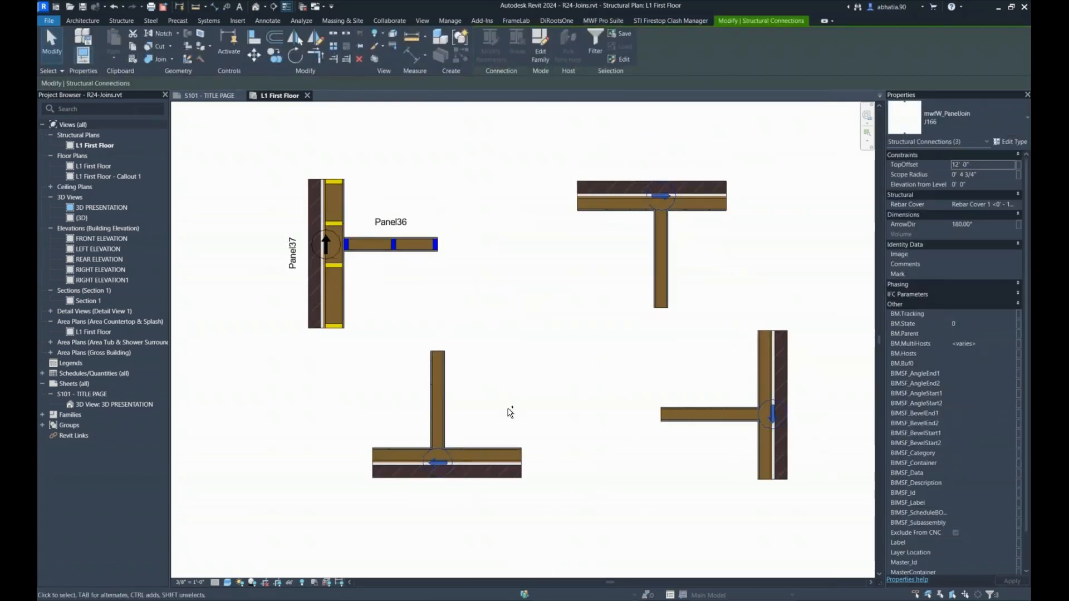
{"action": "left_click", "coordinate": [331, 235]}
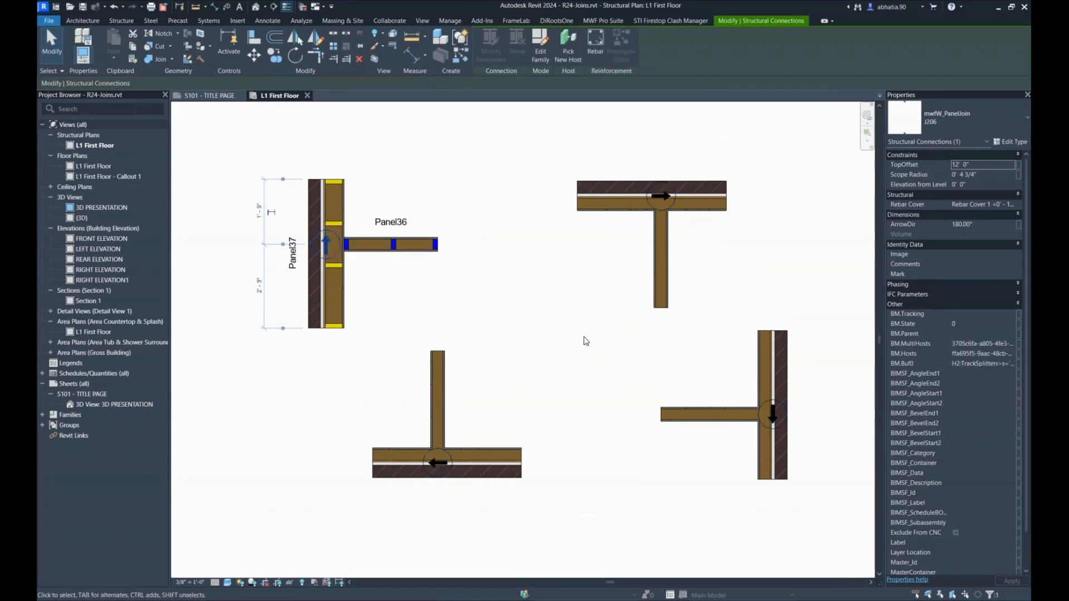
{"action": "left_click", "coordinate": [585, 341]}
Change the three new join markers to panel join type J206, matching the Panel36 and Panel37 intersection.
{"action": "scroll", "coordinate": [652, 236], "scroll_direction": "down", "scroll_amount": 1}
{"action": "left_click", "coordinate": [658, 205]}
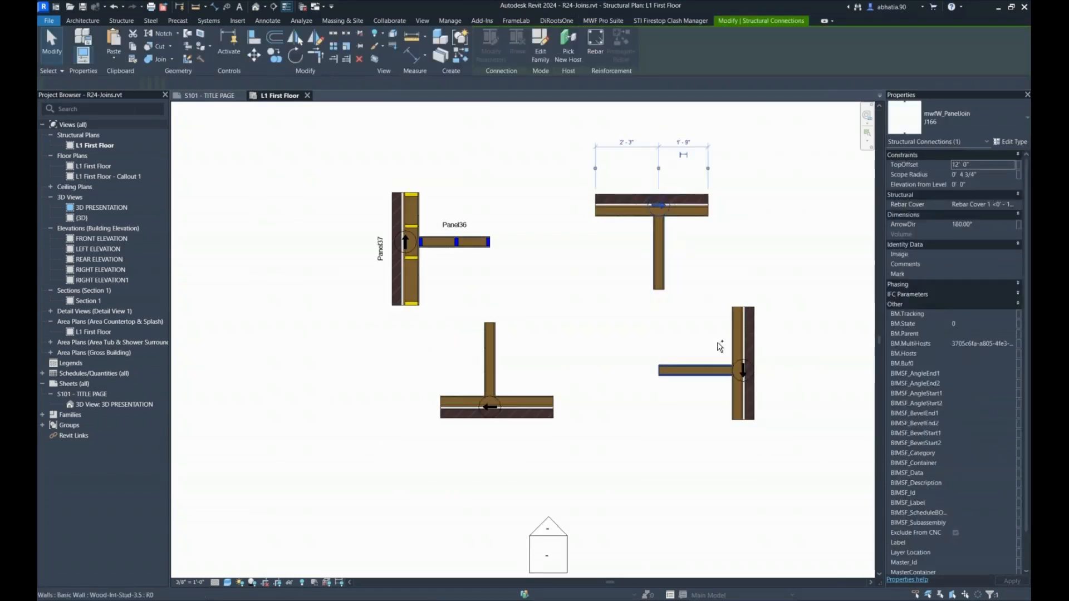
{"action": "left_click", "coordinate": [743, 370], "text": "ctrl"}
{"action": "left_click_drag", "start_coordinate": [465, 362], "coordinate": [550, 441], "text": "ctrl"}
{"action": "left_click", "coordinate": [973, 114]}
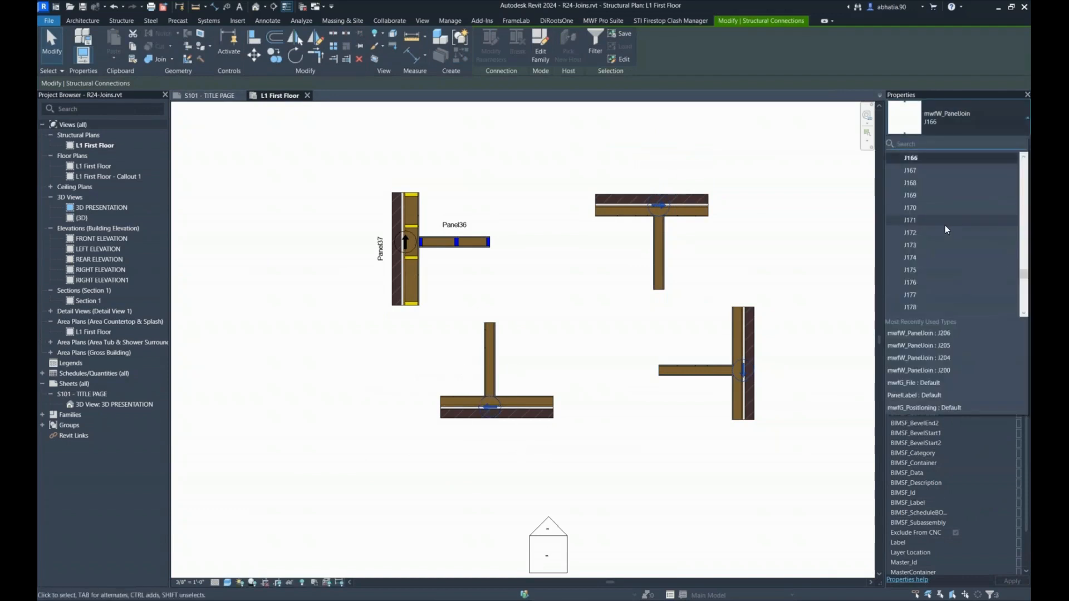
{"action": "left_click", "coordinate": [944, 245]}
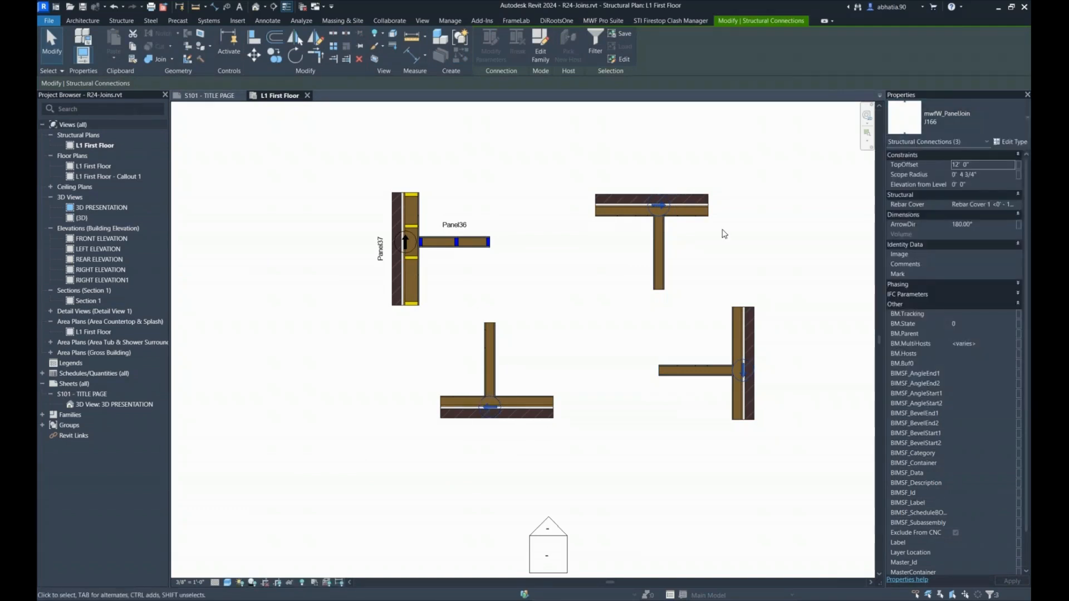
Generate framing with Quick Create for all six walls of the three remaining T-intersections.
{"action": "left_click", "coordinate": [615, 288]}
{"action": "left_click", "coordinate": [659, 274]}
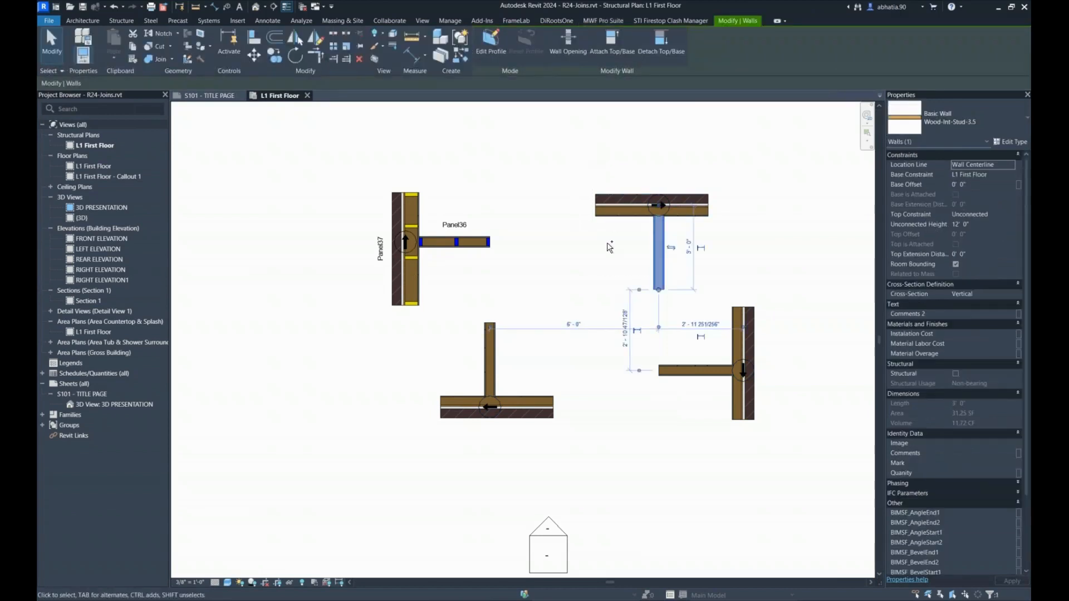
{"action": "left_click_drag", "start_coordinate": [606, 244], "coordinate": [594, 158], "text": "ctrl"}
{"action": "left_click_drag", "start_coordinate": [672, 419], "coordinate": [541, 327], "text": "ctrl"}
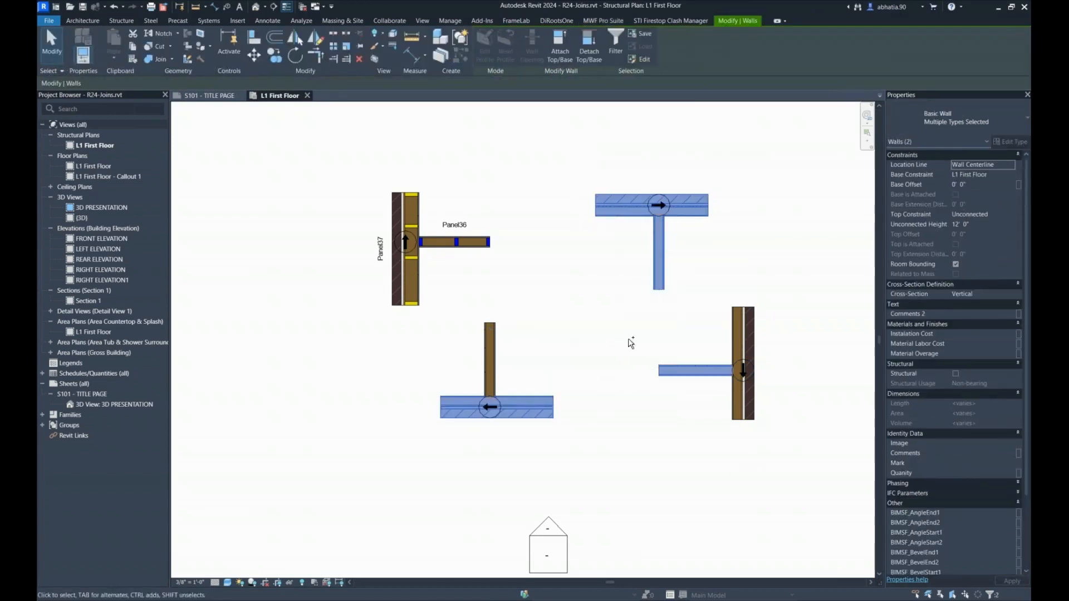
{"action": "left_click_drag", "start_coordinate": [763, 307], "coordinate": [471, 337], "text": "ctrl"}
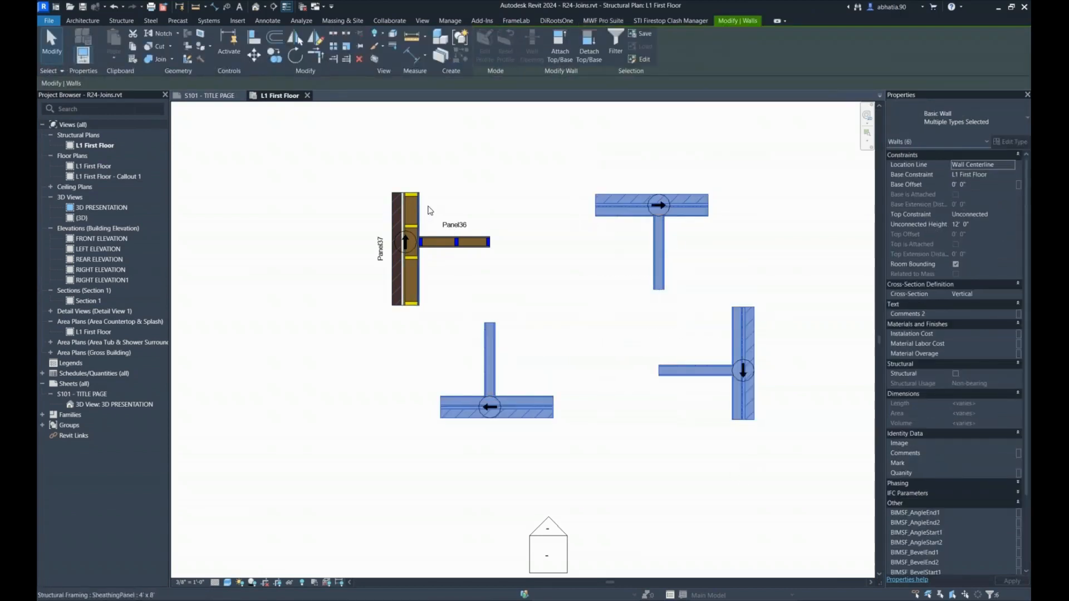
{"action": "left_click", "coordinate": [603, 21]}
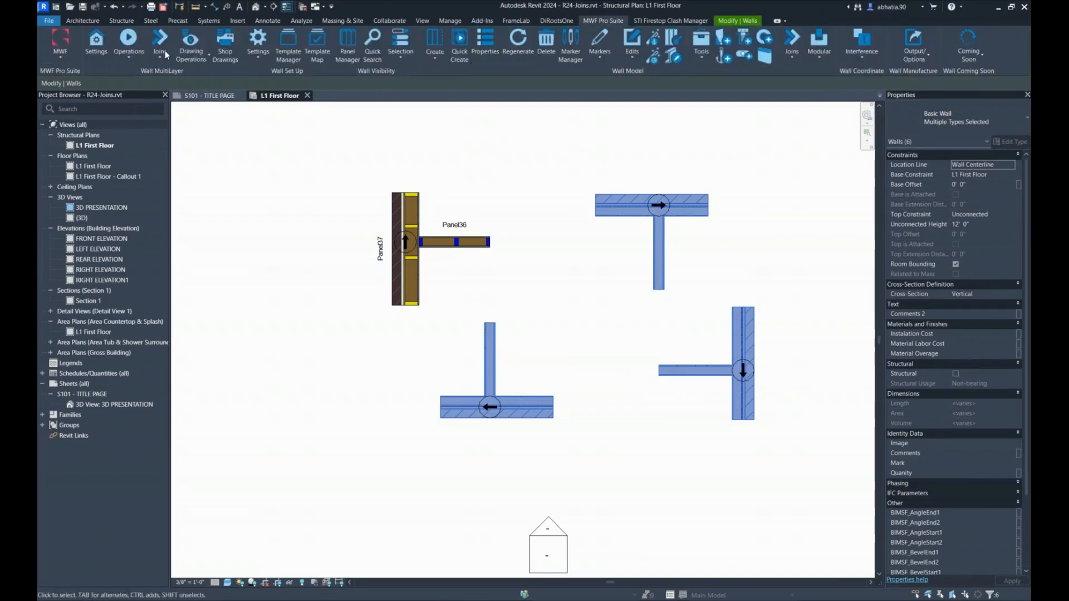
{"action": "left_click", "coordinate": [127, 56]}
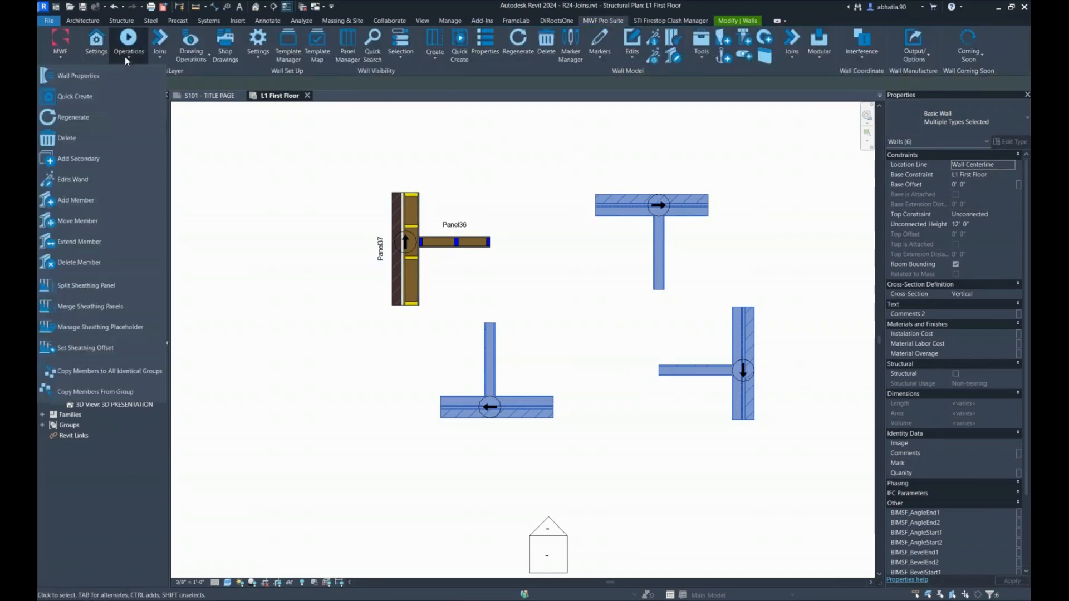
{"action": "left_click", "coordinate": [100, 96]}
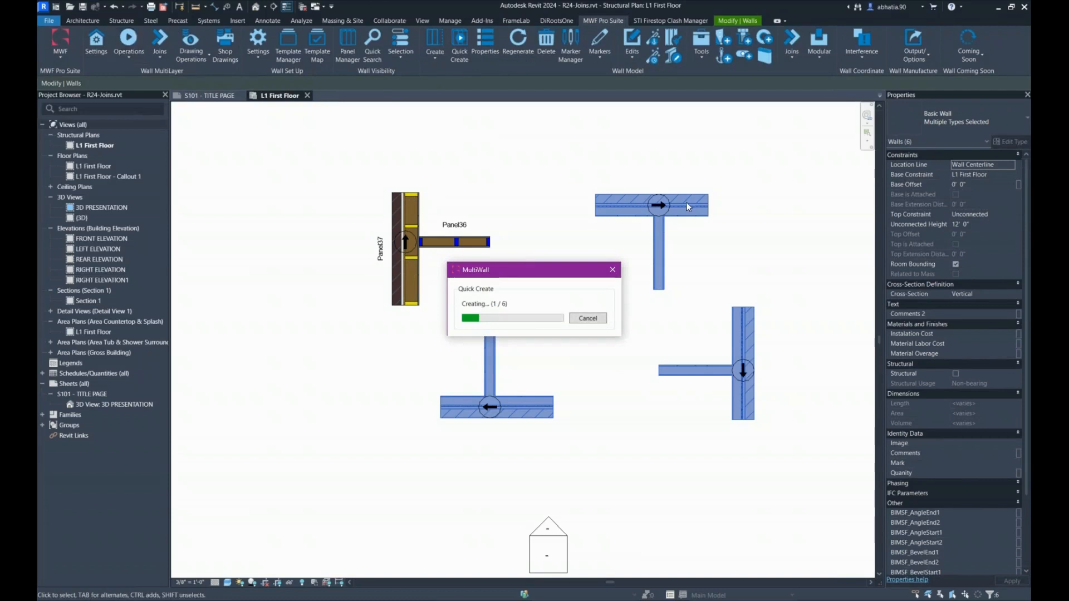
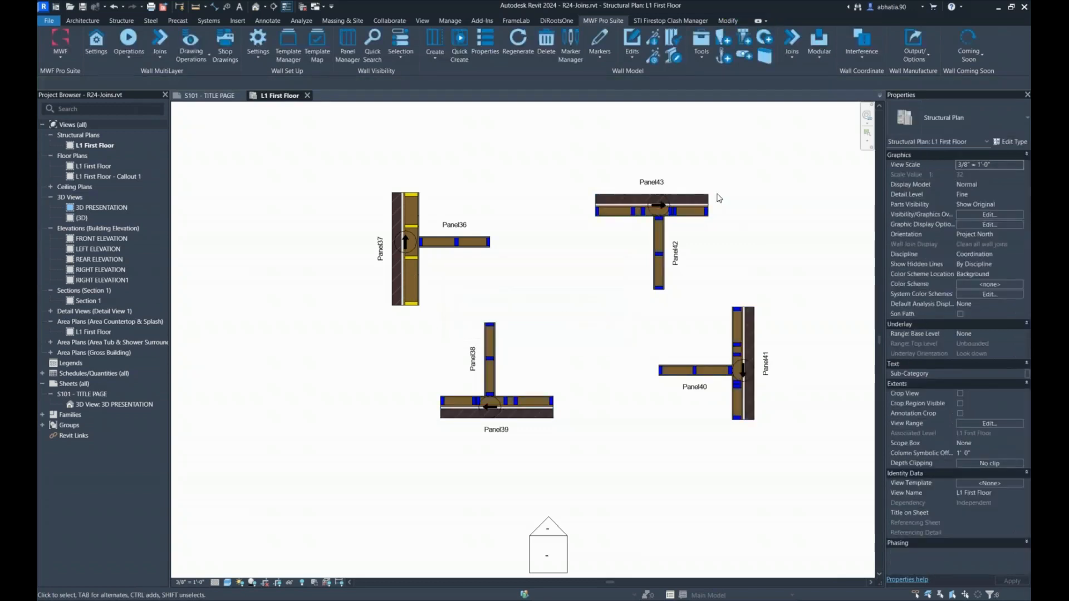
Inspect the properties of the 2x4 stud just right of the join centre in Panel43.
{"action": "scroll", "coordinate": [677, 193], "scroll_direction": "up", "scroll_amount": 5}
{"action": "scroll", "coordinate": [577, 195], "scroll_direction": "up", "scroll_amount": 1}
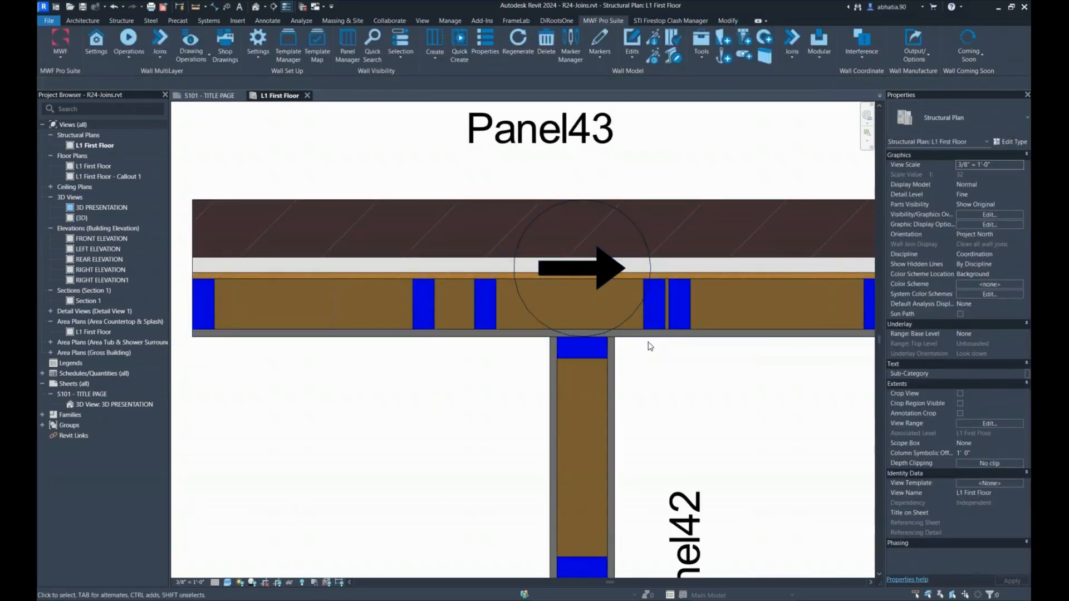
{"action": "left_click", "coordinate": [664, 316]}
{"action": "left_click", "coordinate": [664, 315]}
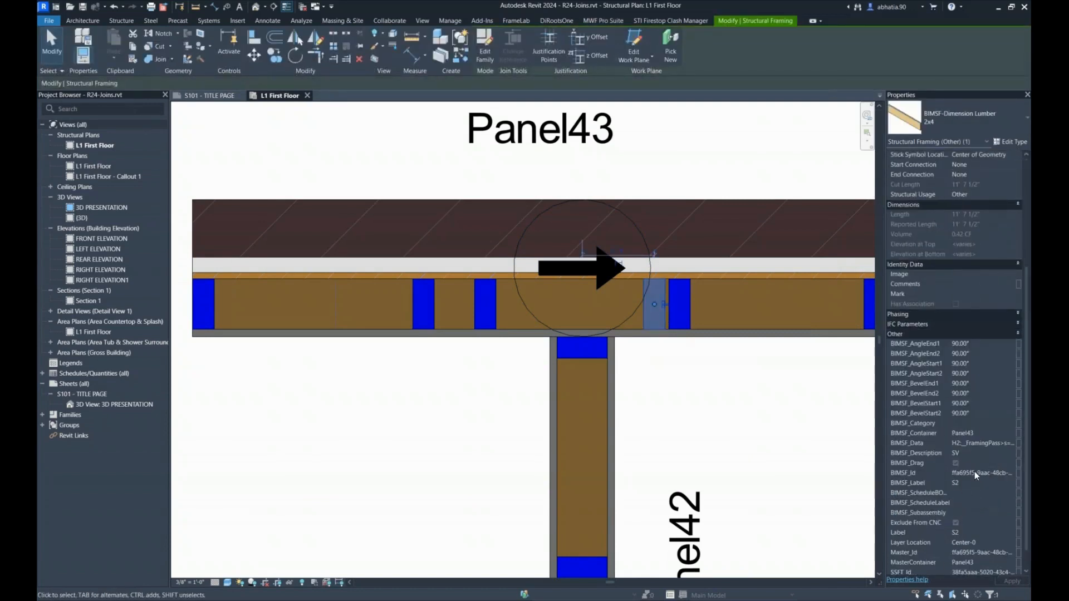
{"action": "scroll", "coordinate": [490, 359], "scroll_direction": "down", "scroll_amount": 2}
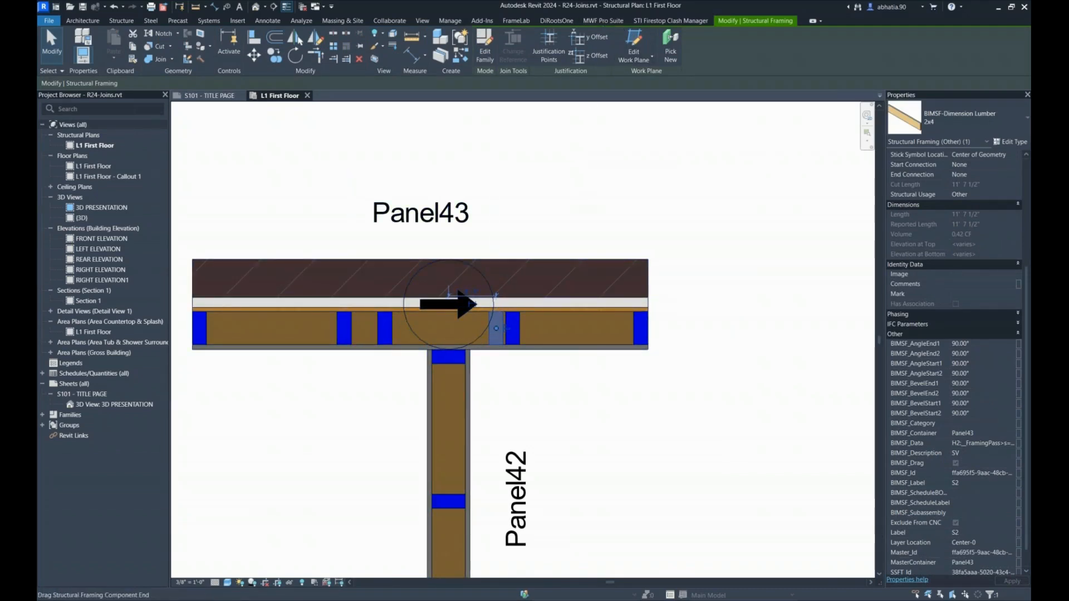
{"action": "left_click", "coordinate": [609, 20]}
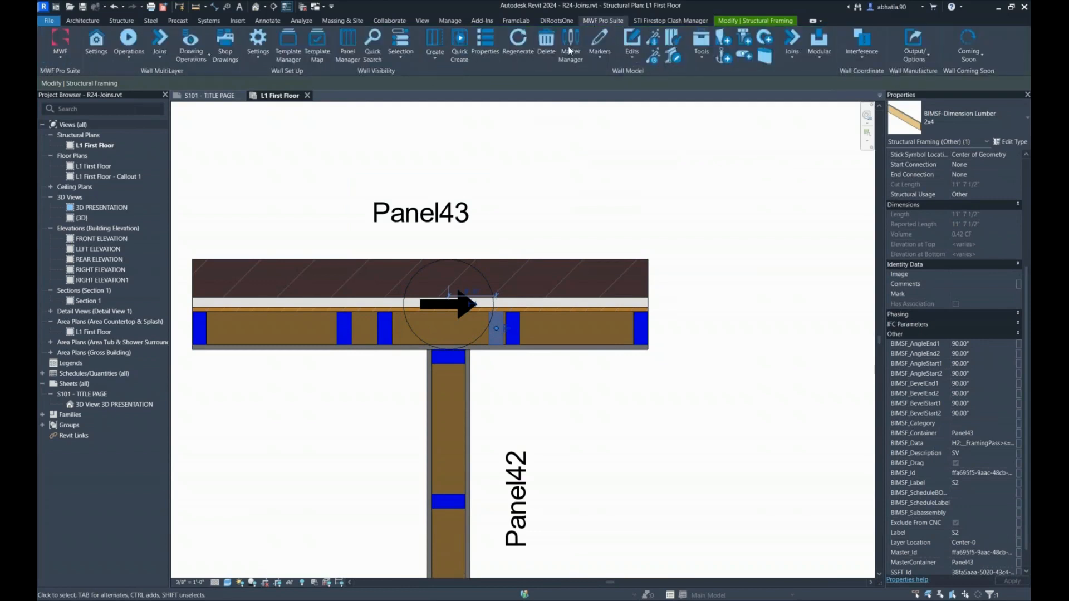
Try extending Panel43's brick wall at its left end to 5' 1", and shorten it from that end to 3' 9".
{"action": "left_click", "coordinate": [630, 264]}
{"action": "scroll", "coordinate": [631, 260], "scroll_direction": "down", "scroll_amount": 2}
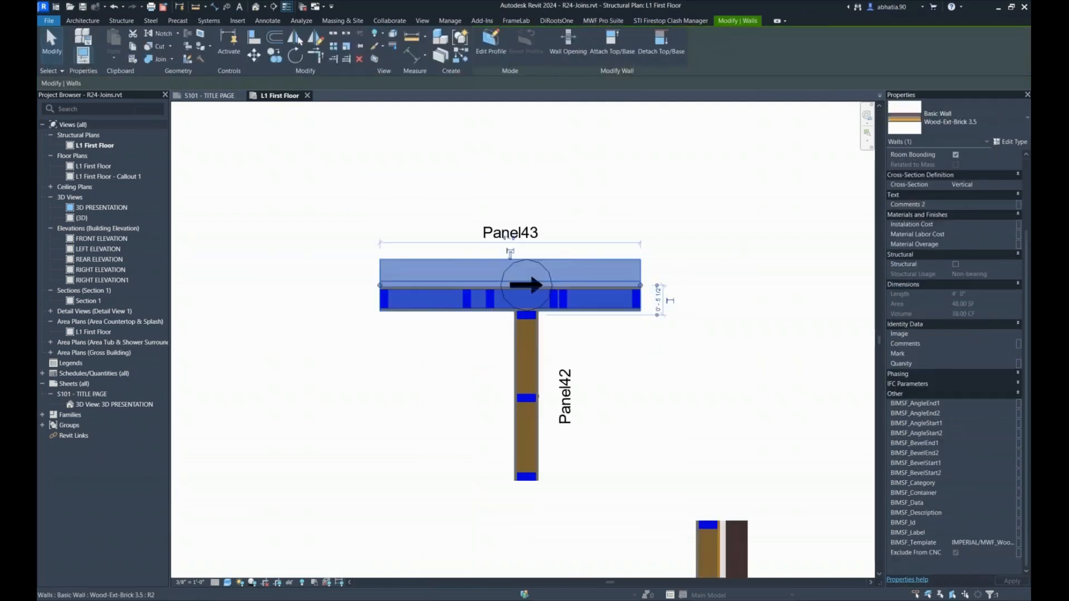
{"action": "left_click_drag", "start_coordinate": [380, 285], "coordinate": [309, 274]}
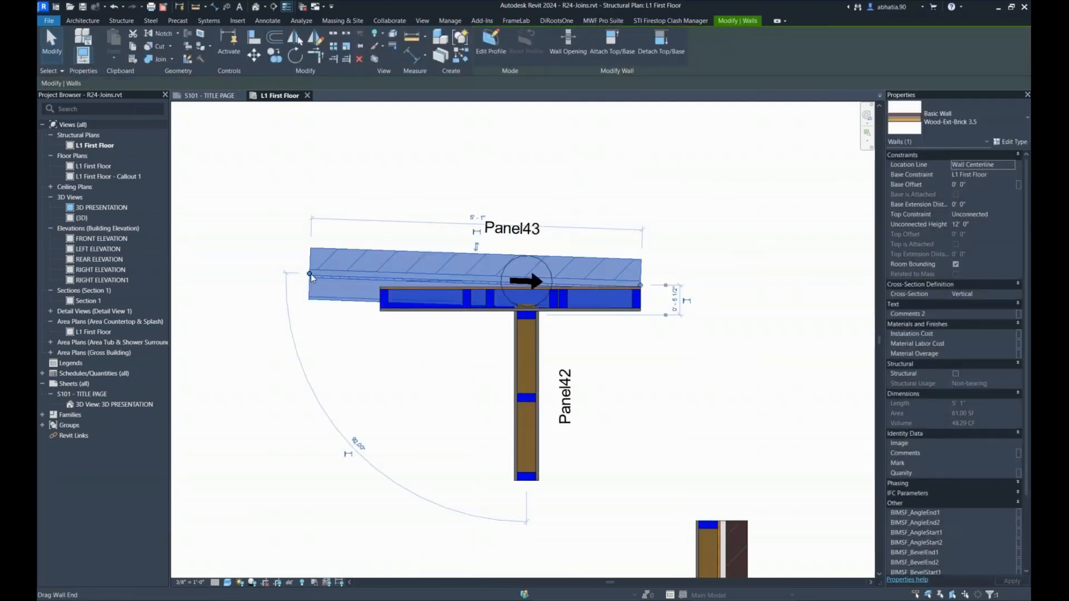
{"action": "key", "text": "ctrl+z"}
{"action": "left_click_drag", "start_coordinate": [380, 285], "coordinate": [310, 285]}
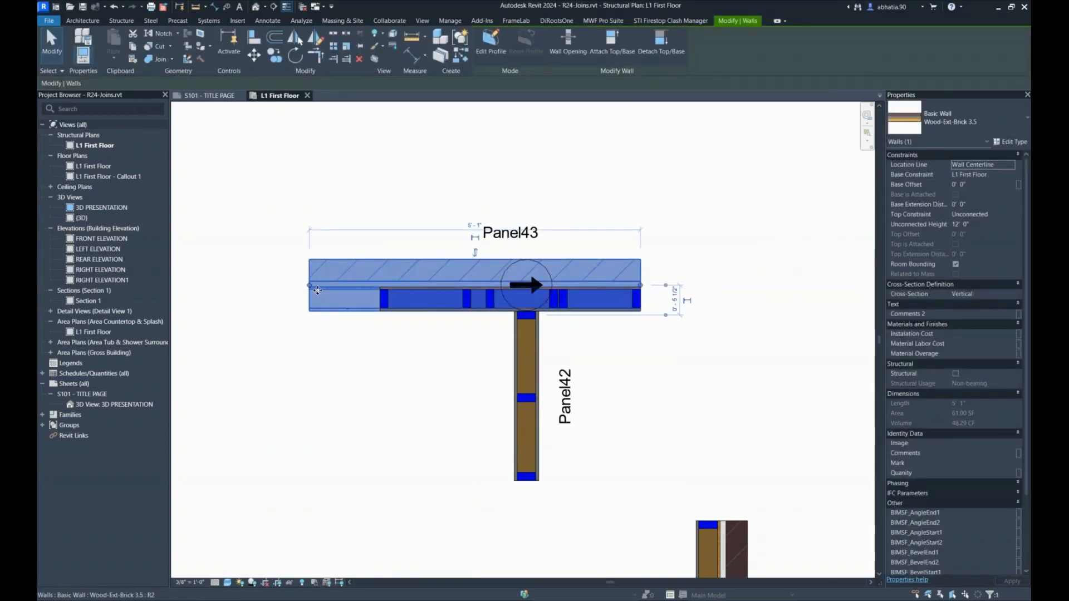
{"action": "key", "text": "r"}
{"action": "key", "text": "s"}
{"action": "left_click_drag", "start_coordinate": [349, 289], "coordinate": [396, 285]}
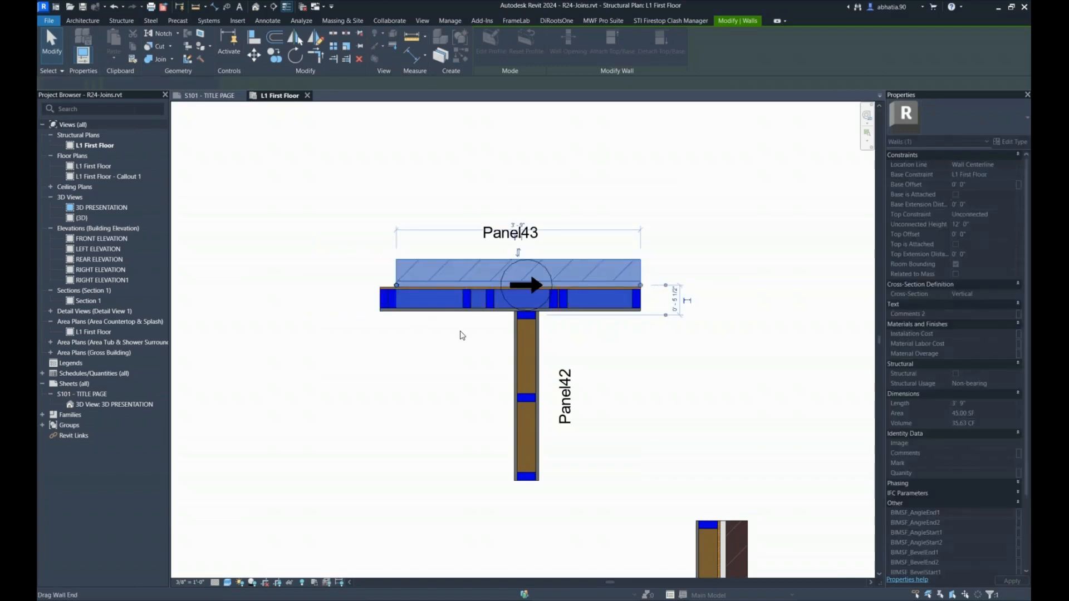
Regenerate Panel43 by category for structural, secondary, sheathing and sheathing nail lines.
{"action": "left_click", "coordinate": [599, 22]}
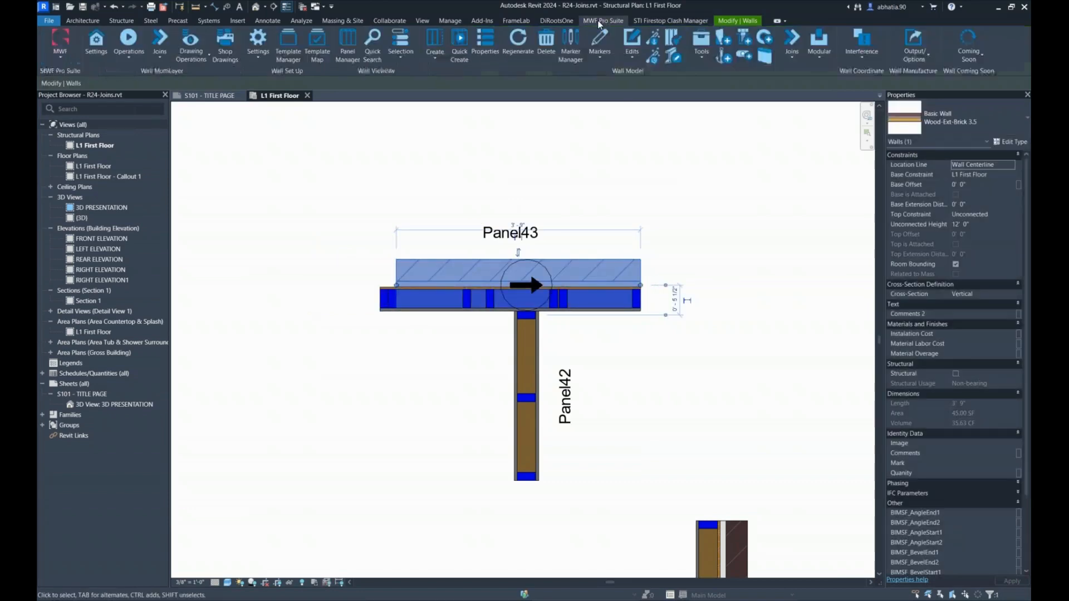
{"action": "left_click", "coordinate": [518, 42]}
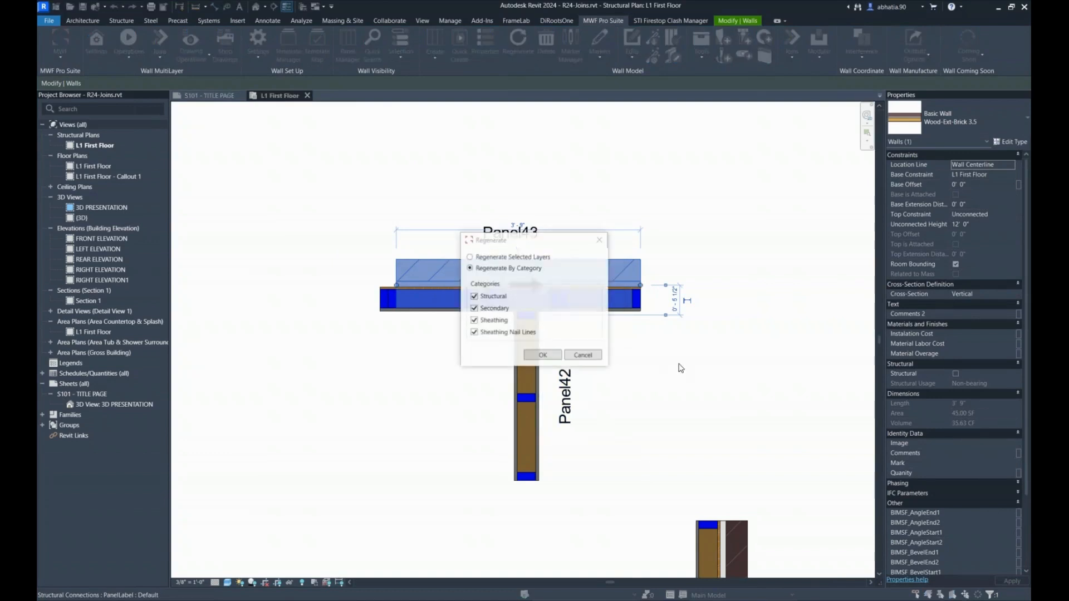
{"action": "left_click", "coordinate": [544, 354]}
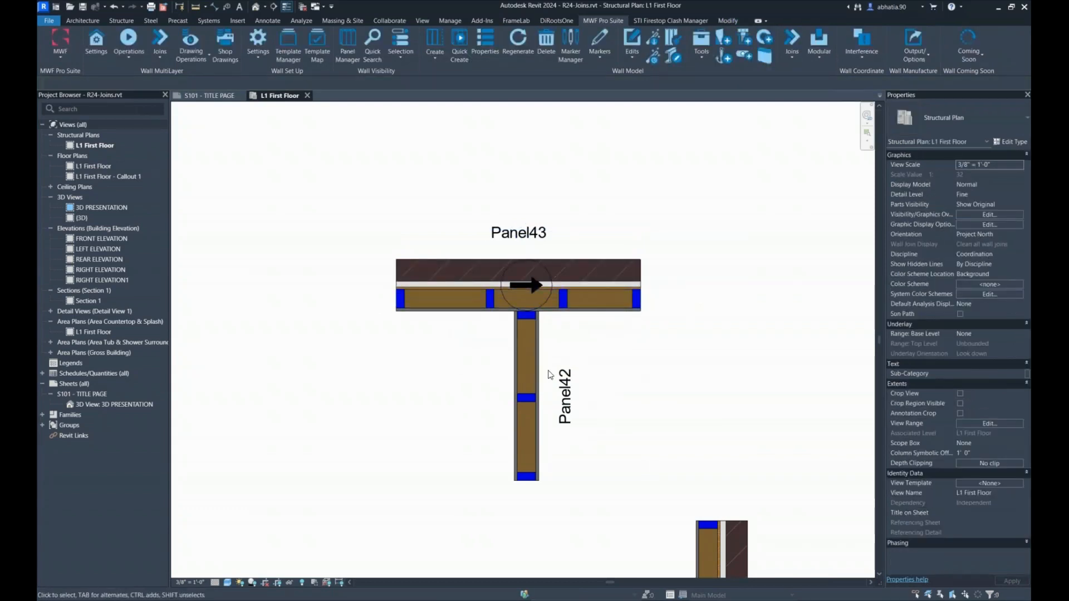
Examine the regenerated stud layout at Panel43's join and inspect the 2x4 stud just below the join centre in Panel41.
{"action": "scroll", "coordinate": [530, 316], "scroll_direction": "up", "scroll_amount": 2}
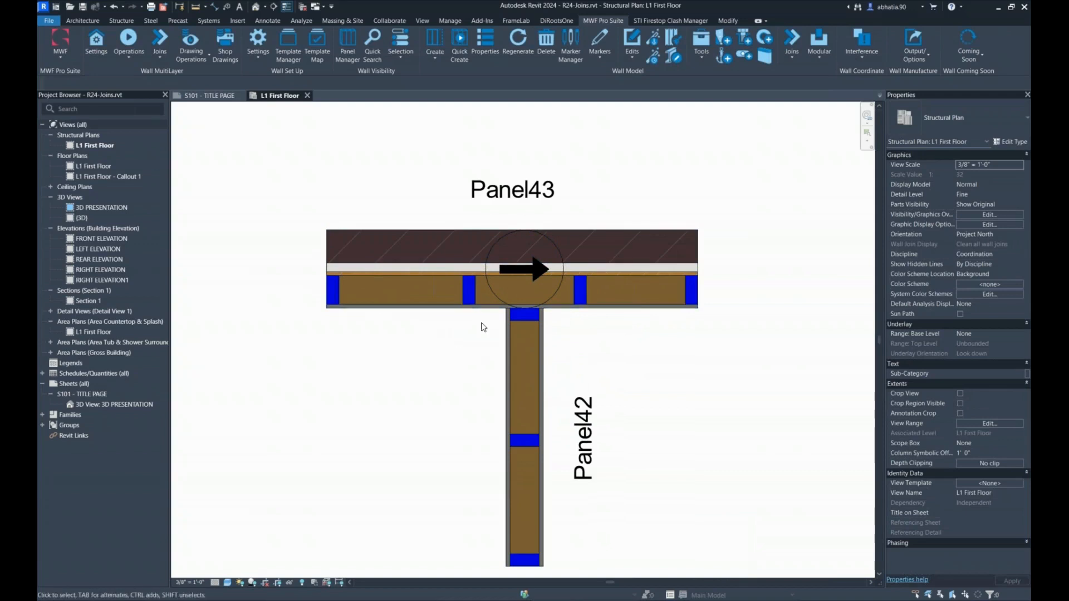
{"action": "scroll", "coordinate": [483, 327], "scroll_direction": "down", "scroll_amount": 3}
{"action": "scroll", "coordinate": [569, 422], "scroll_direction": "up", "scroll_amount": 4}
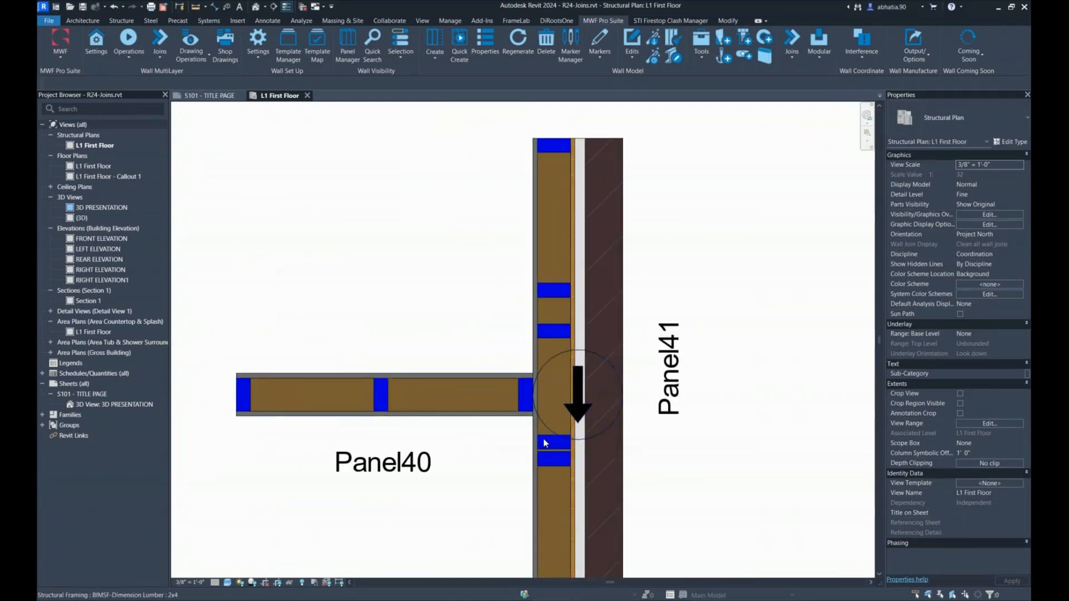
{"action": "left_click", "coordinate": [547, 439]}
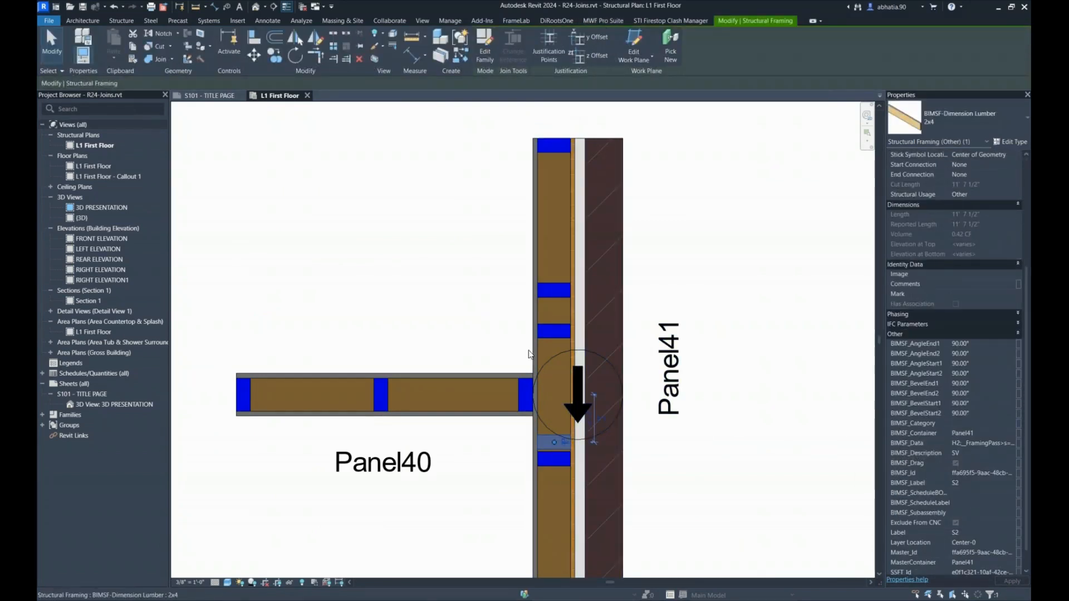
Delete the generated 2x4 stud just below the join centre in Panel41.
{"action": "left_click", "coordinate": [585, 21]}
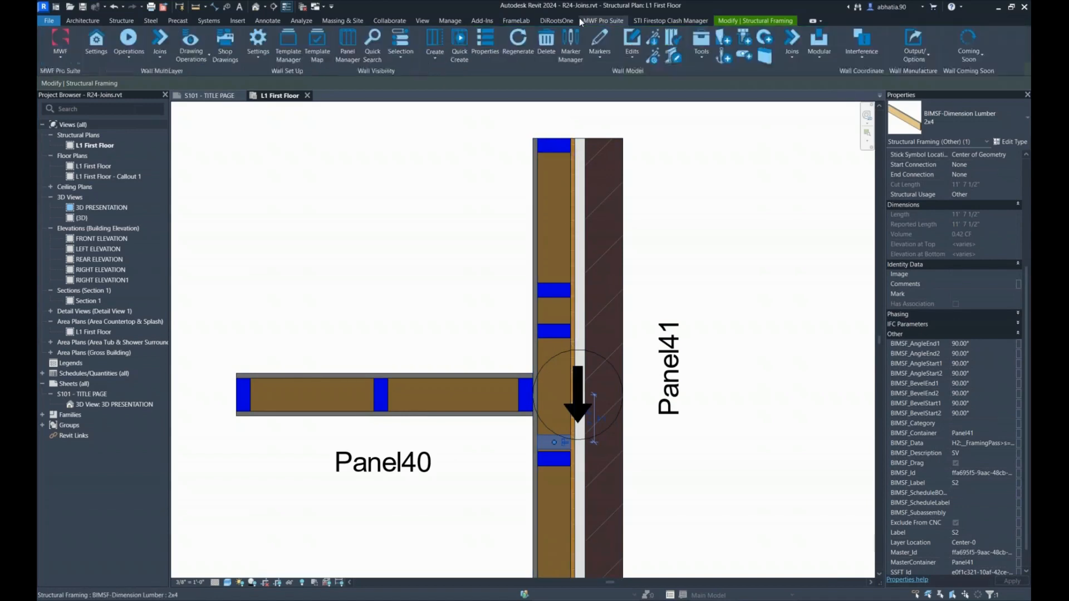
{"action": "left_click", "coordinate": [637, 51]}
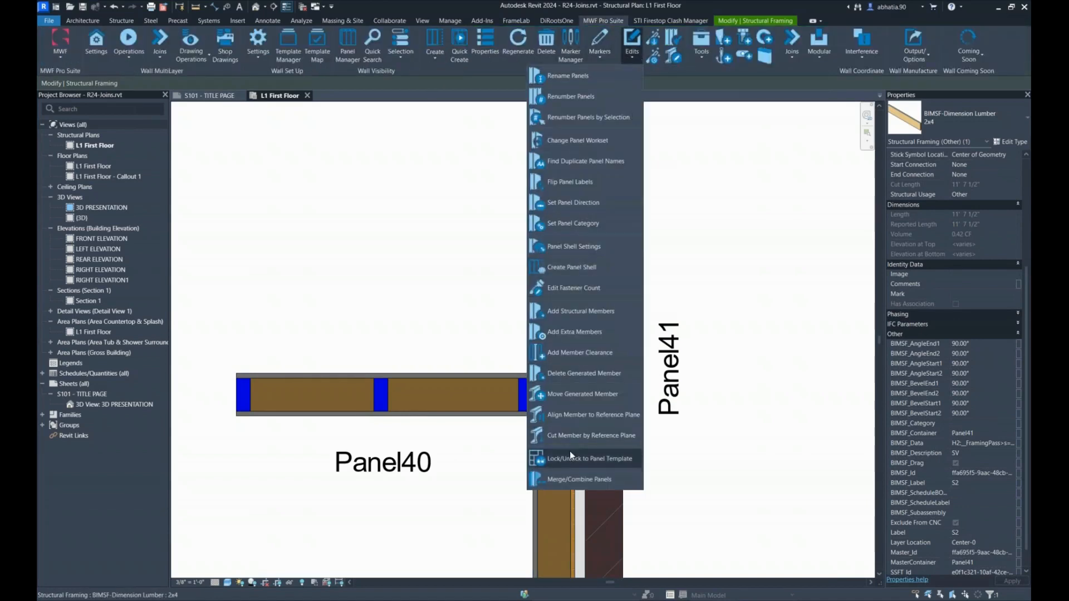
{"action": "left_click", "coordinate": [566, 372]}
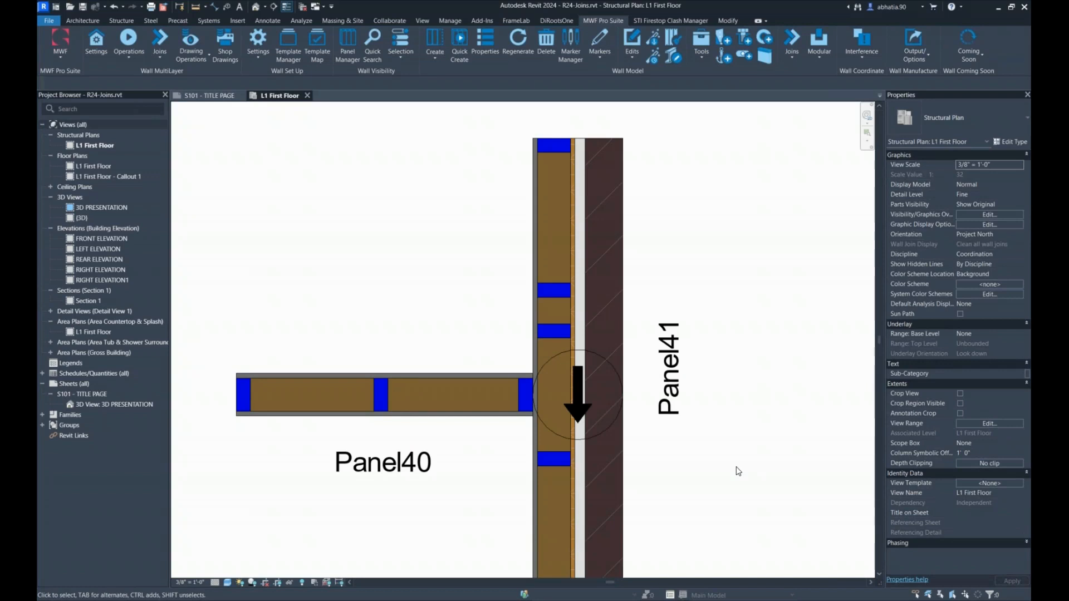
Examine the recorded edits in Panel41's MWF properties, including the DelByLabel operation.
{"action": "scroll", "coordinate": [669, 203], "scroll_direction": "down", "scroll_amount": 3}
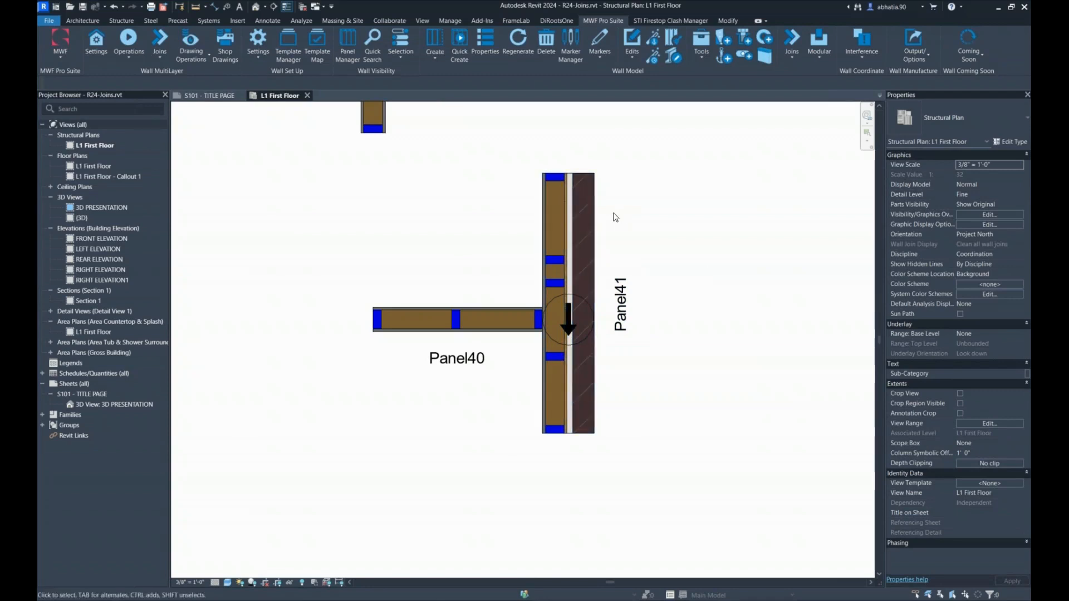
{"action": "left_click", "coordinate": [585, 222]}
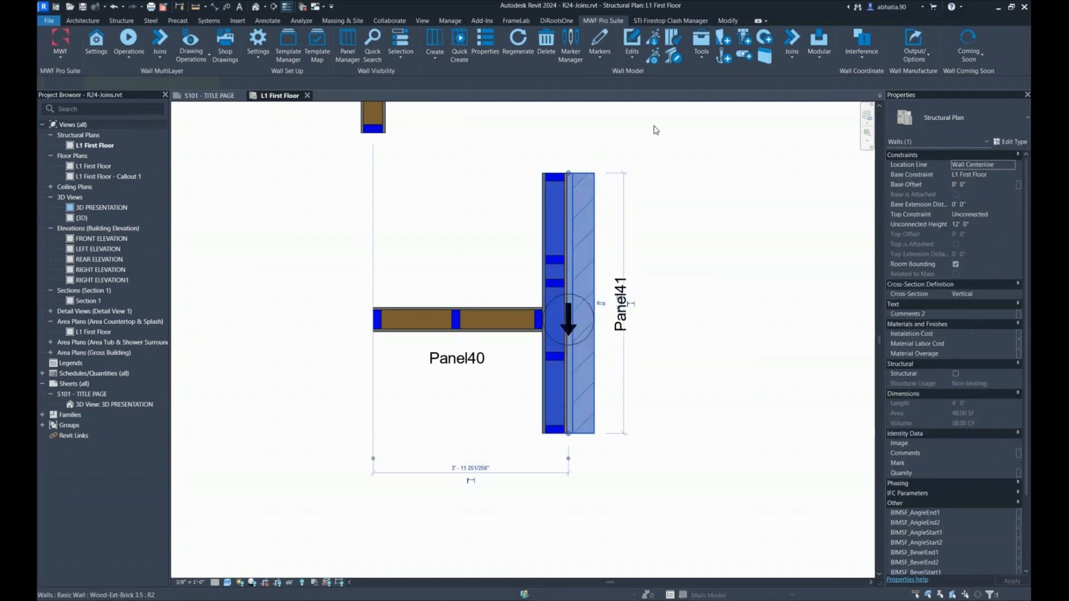
{"action": "left_click", "coordinate": [513, 54]}
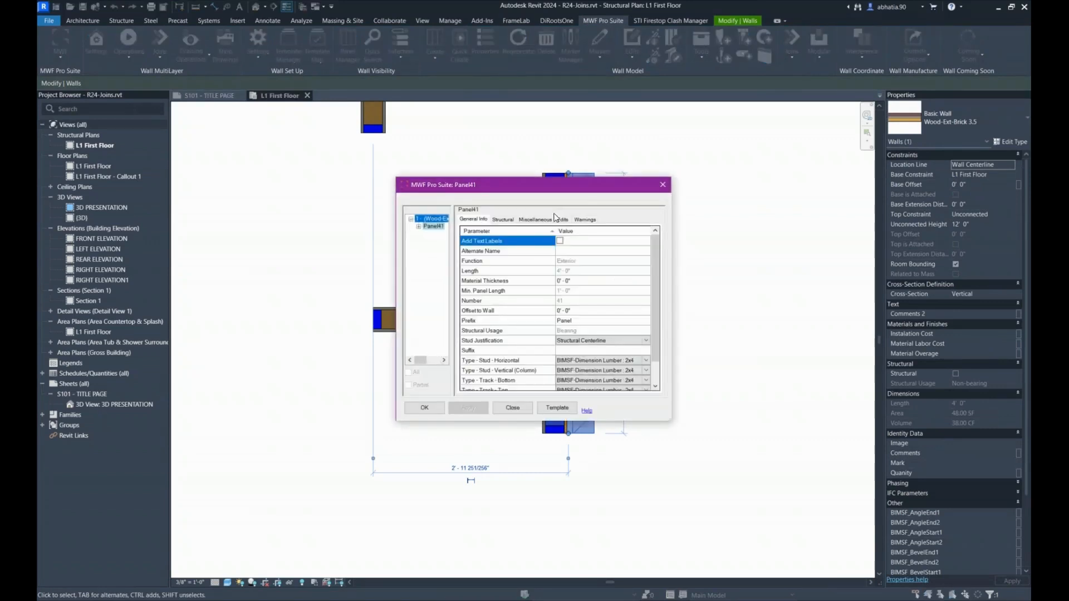
{"action": "left_click", "coordinate": [558, 219]}
{"action": "left_click", "coordinate": [463, 239]}
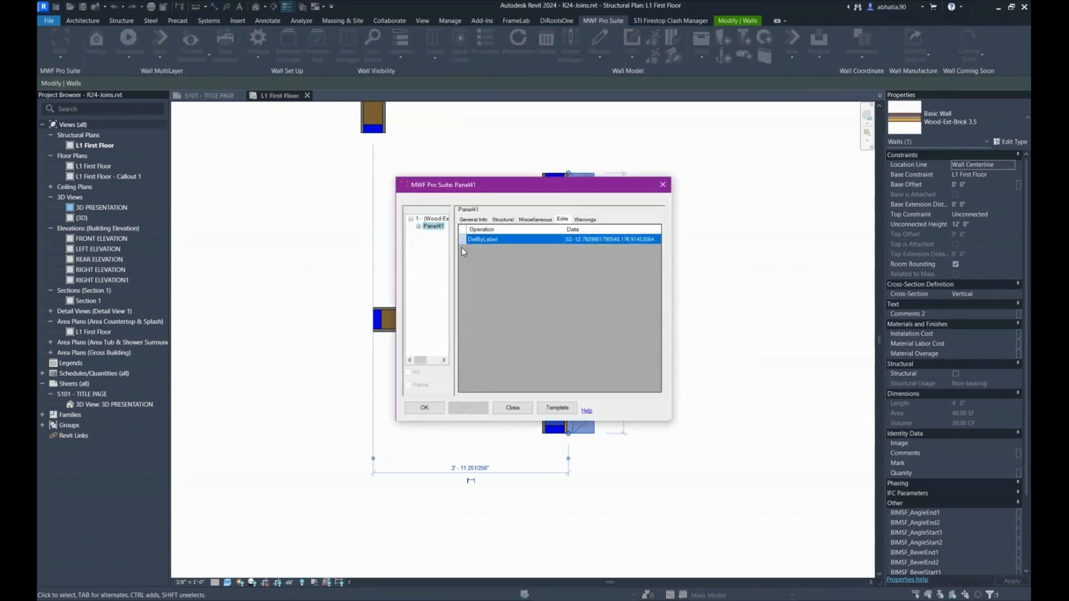
{"action": "left_click", "coordinate": [424, 408]}
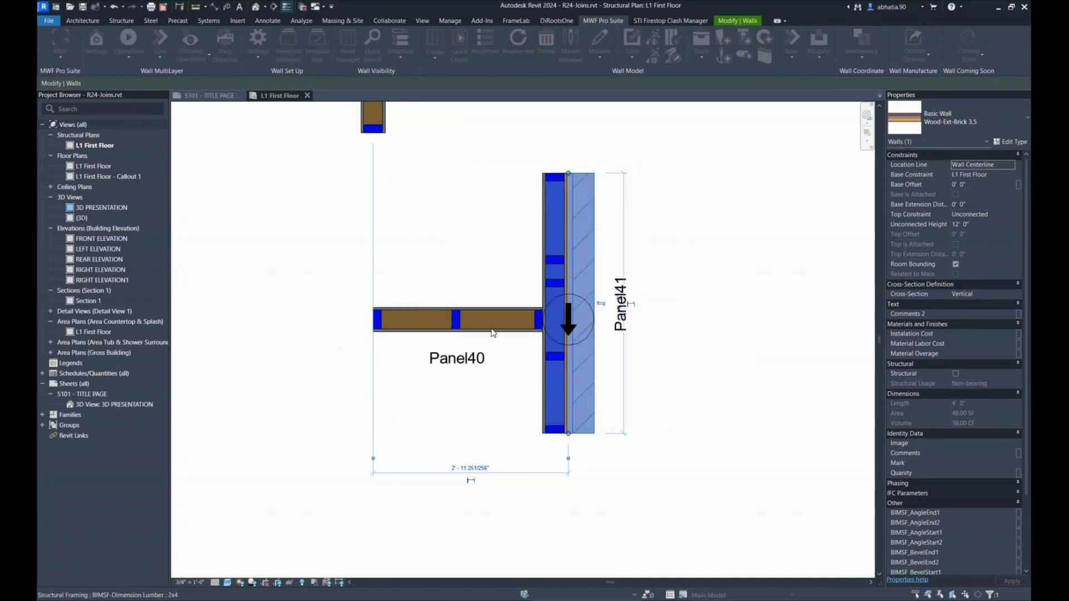
Isolate the intersection of Panel40 and Panel41 in a 3D view with a selection box.
{"action": "scroll", "coordinate": [590, 298], "scroll_direction": "down", "scroll_amount": 2}
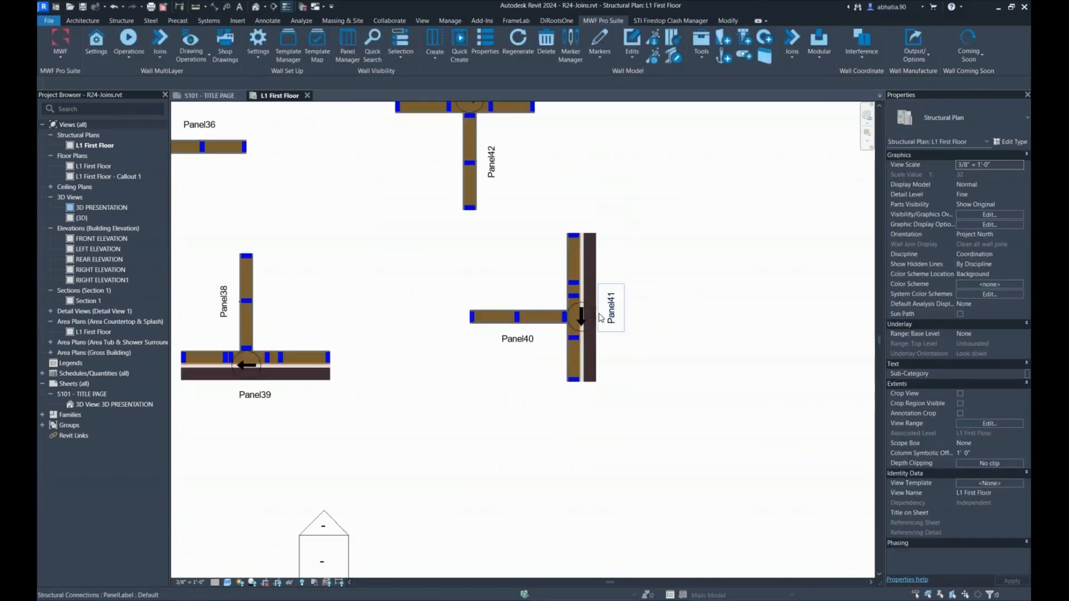
{"action": "scroll", "coordinate": [687, 348], "scroll_direction": "up", "scroll_amount": 2}
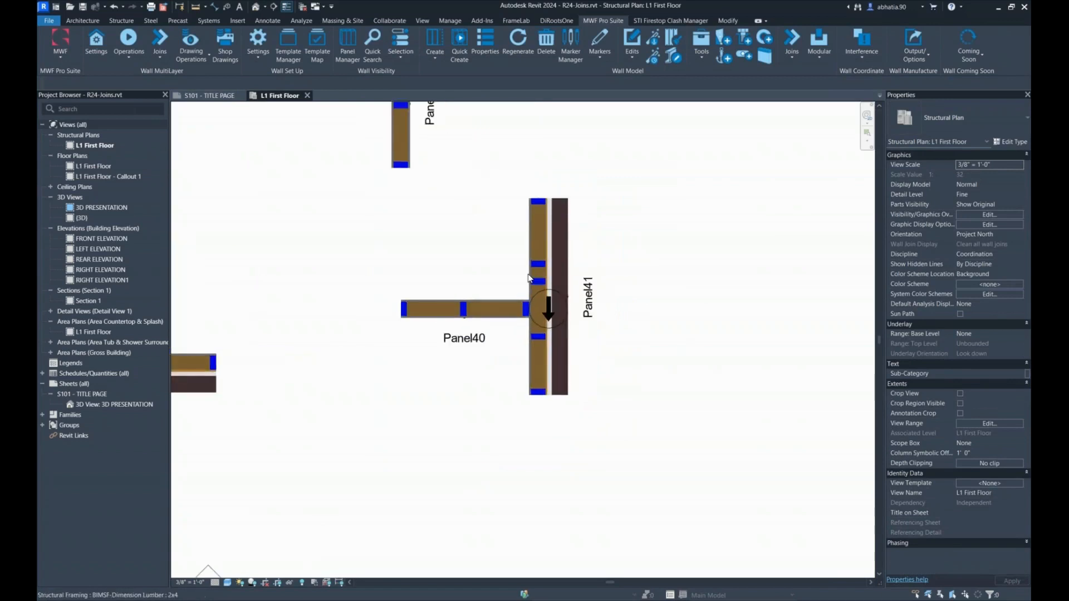
{"action": "left_click_drag", "start_coordinate": [492, 333], "coordinate": [462, 401]}
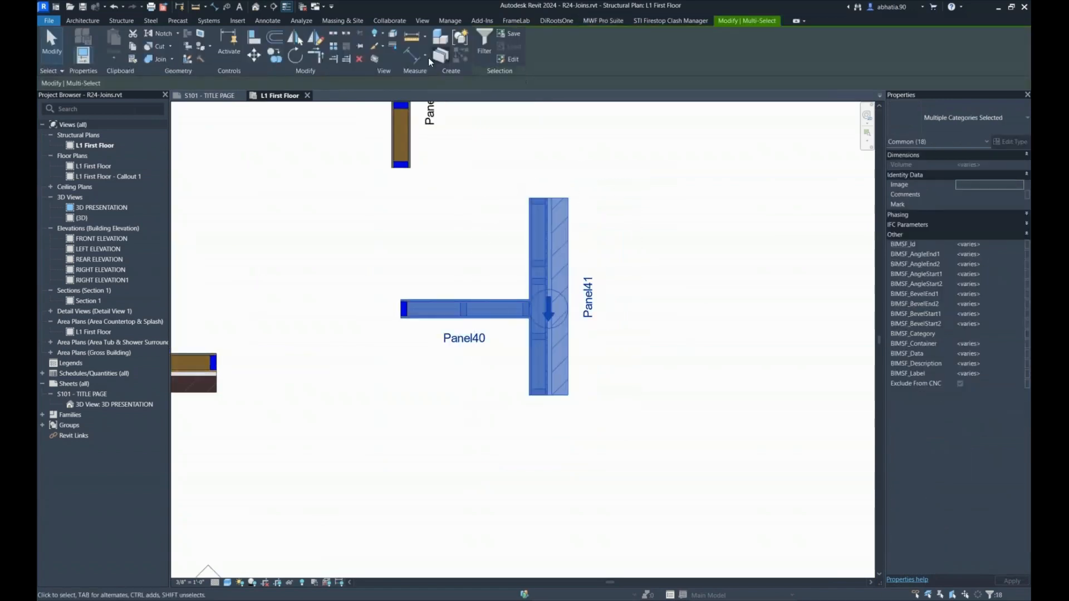
{"action": "left_click", "coordinate": [376, 57]}
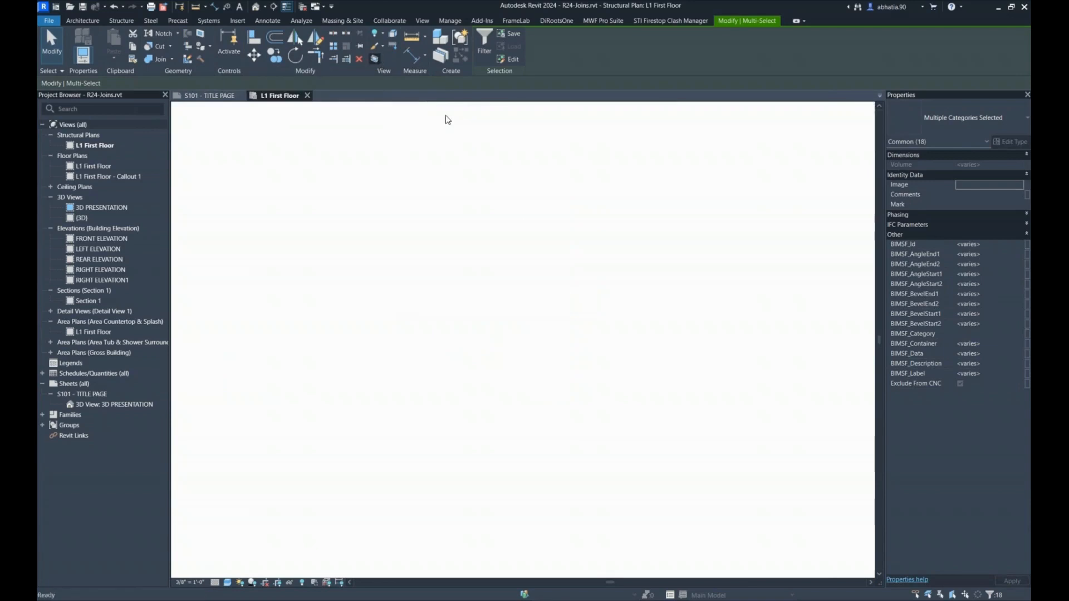
{"action": "key", "text": "Escape"}
{"action": "scroll", "coordinate": [430, 144], "scroll_direction": "up", "scroll_amount": 2}
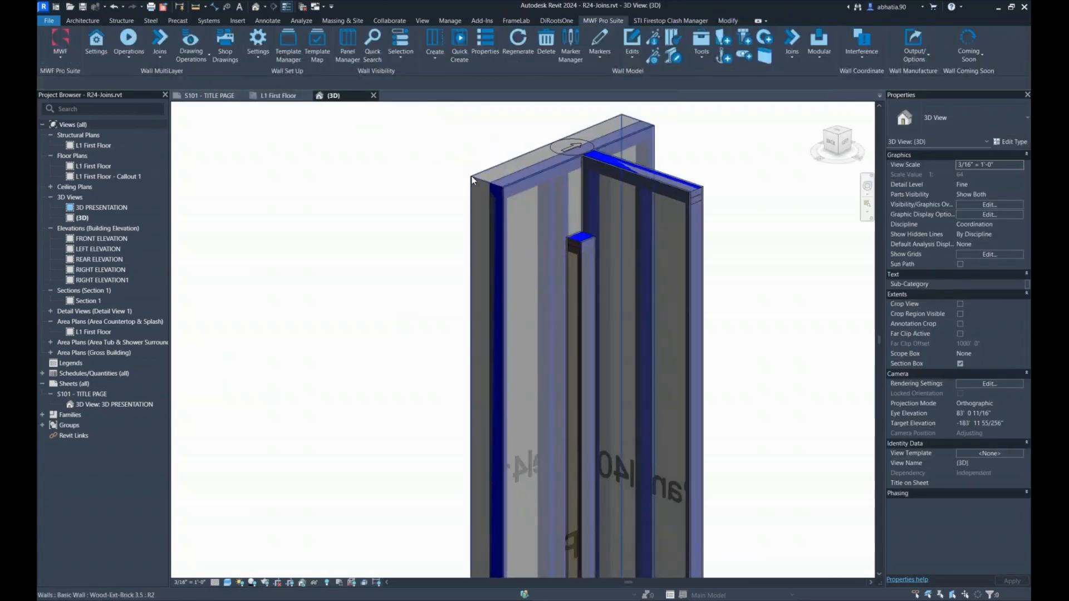
Delete the MWF panel framing from Panel41's brick wall while keeping the wall itself.
{"action": "left_click", "coordinate": [471, 176]}
{"action": "left_click", "coordinate": [942, 124]}
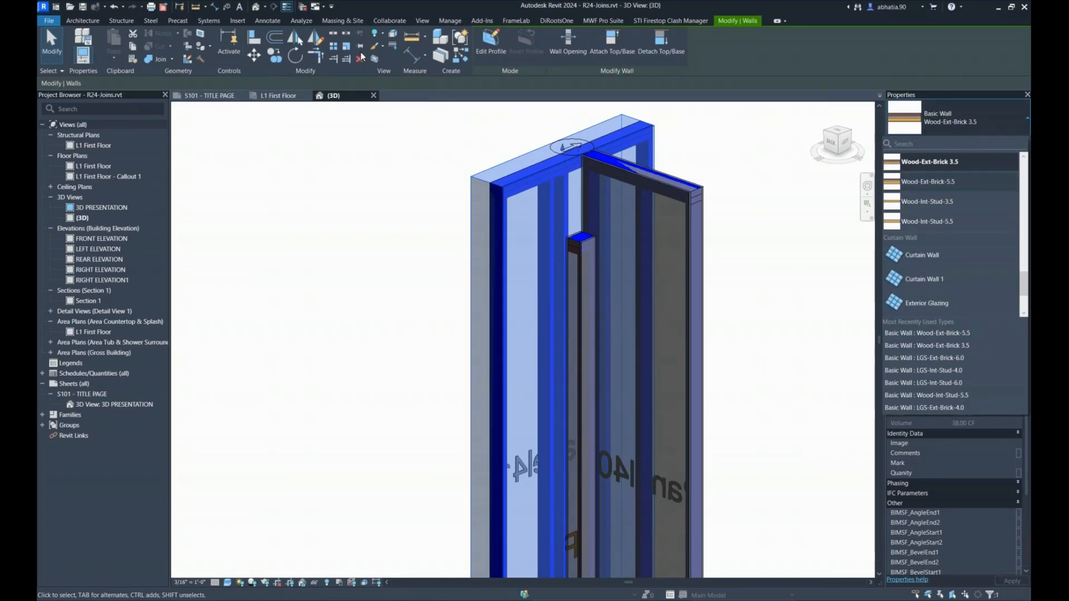
{"action": "left_click", "coordinate": [355, 148]}
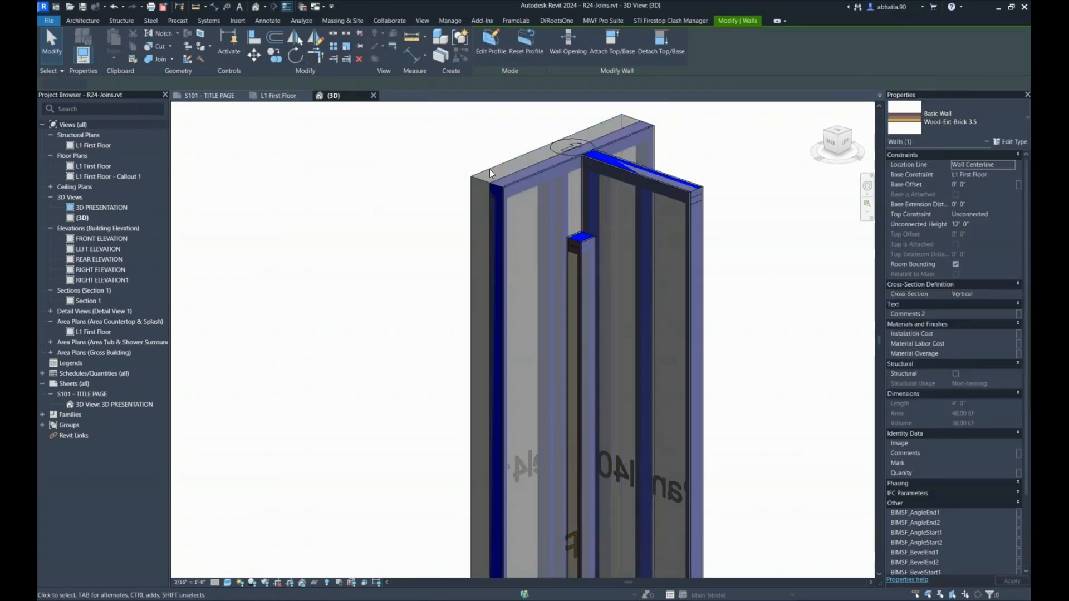
{"action": "left_click", "coordinate": [489, 169]}
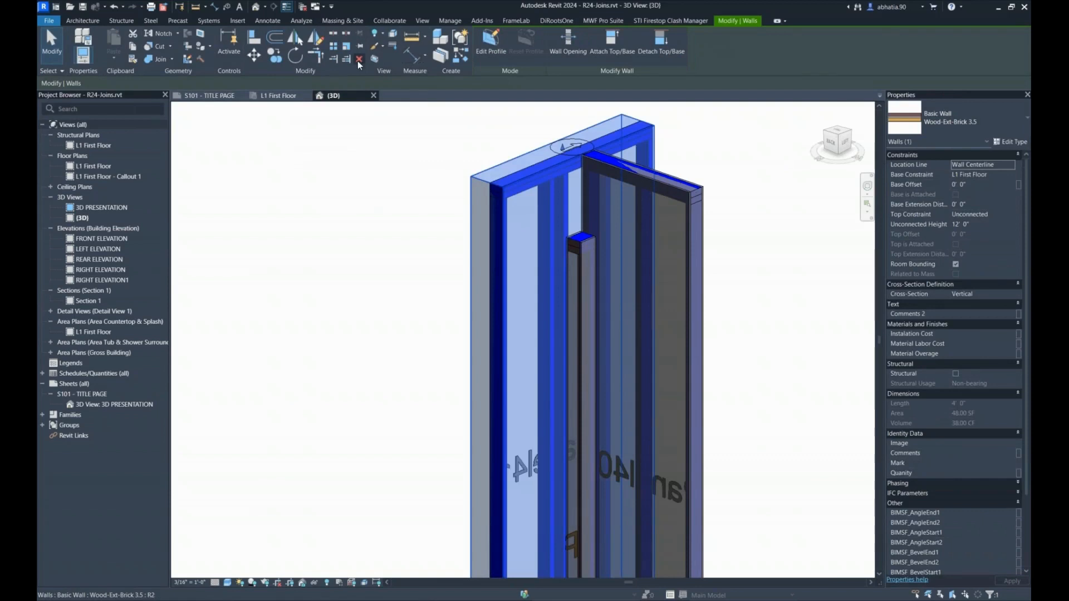
{"action": "left_click", "coordinate": [603, 20]}
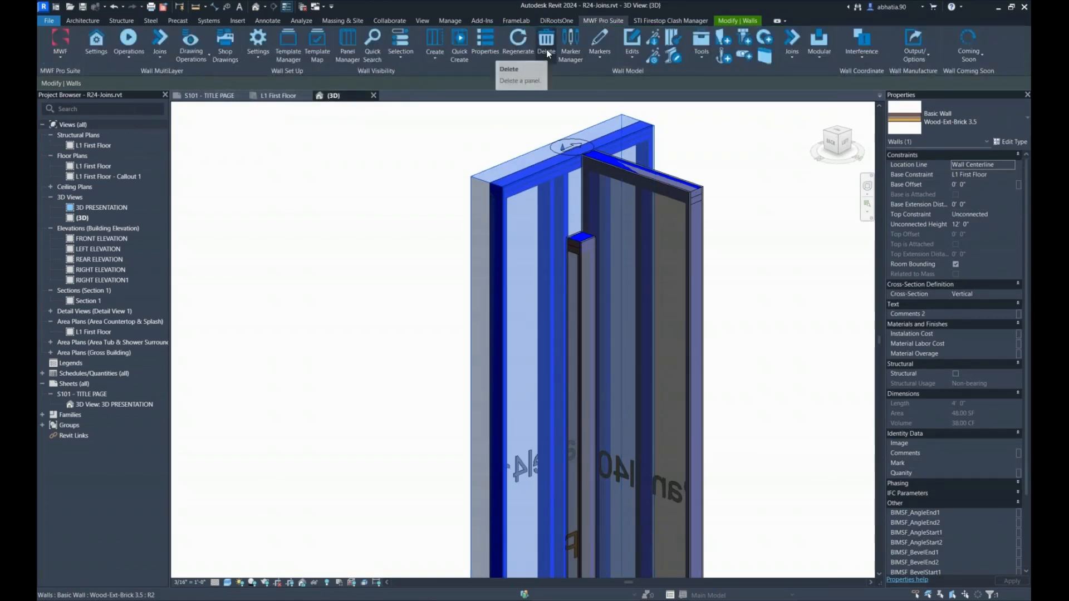
{"action": "left_click", "coordinate": [546, 48]}
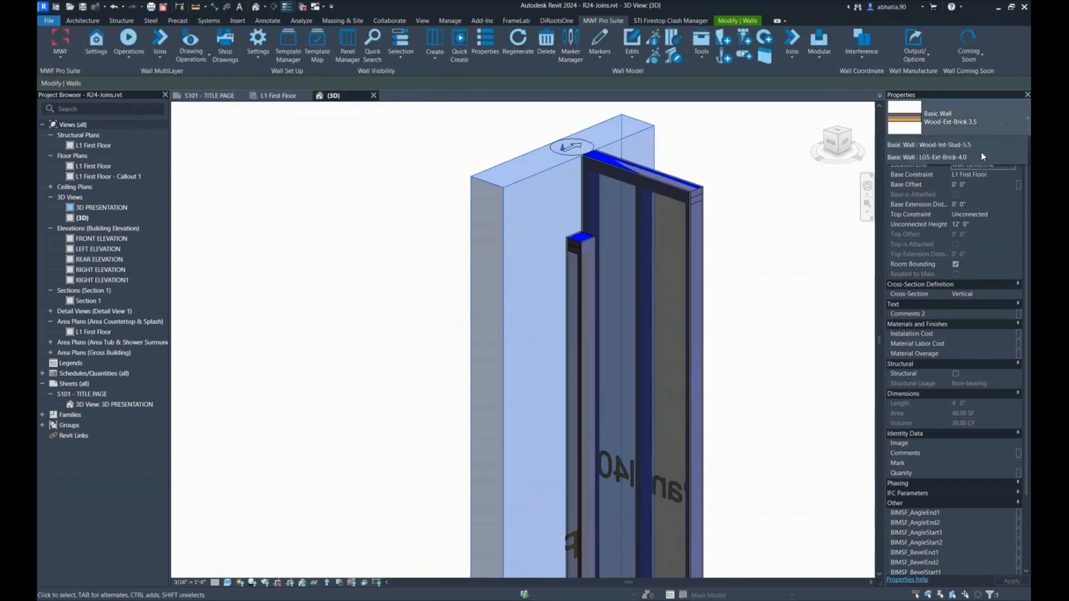
Change the unframed brick wall's type to Wood-Ext-Brick-5.5 and generate its MWF panel framing.
{"action": "left_click", "coordinate": [963, 122]}
{"action": "left_click", "coordinate": [952, 180]}
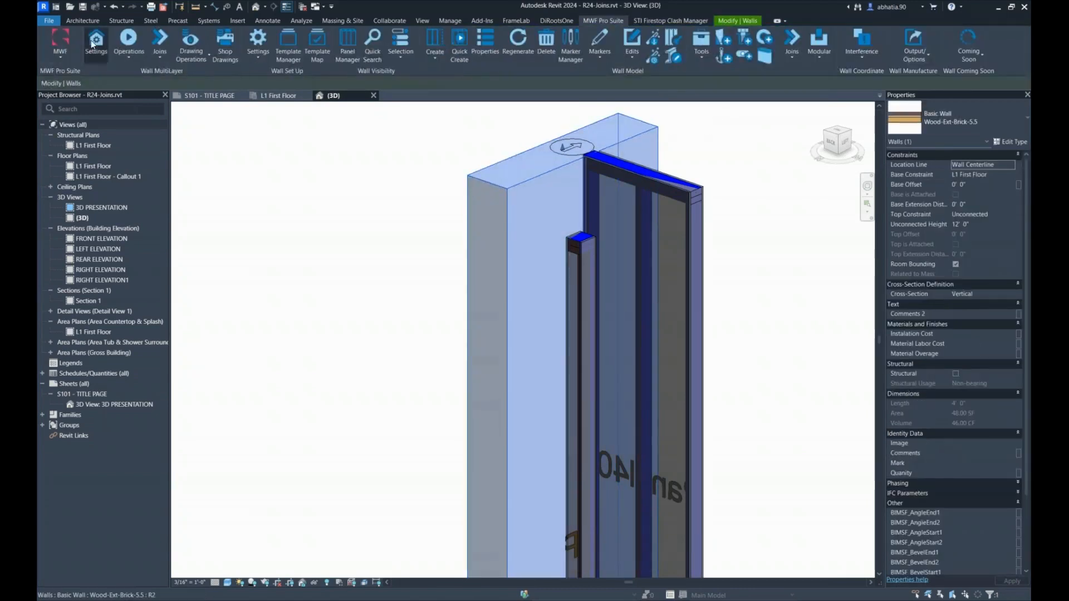
{"action": "left_click", "coordinate": [127, 55]}
{"action": "left_click", "coordinate": [106, 95]}
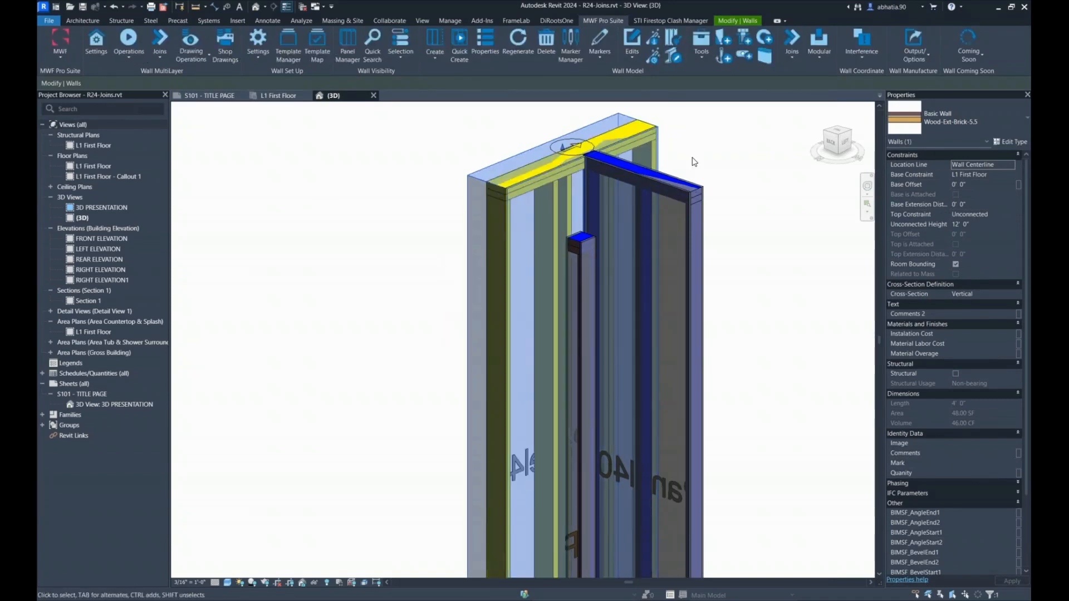
Regenerate Panel40 by category for structural, secondary, sheathing and sheathing nail lines.
{"action": "scroll", "coordinate": [613, 113], "scroll_direction": "up", "scroll_amount": 2}
{"action": "scroll", "coordinate": [613, 113], "scroll_direction": "up", "scroll_amount": 2}
{"action": "left_click_drag", "start_coordinate": [714, 132], "coordinate": [590, 185]}
{"action": "left_click", "coordinate": [599, 20]}
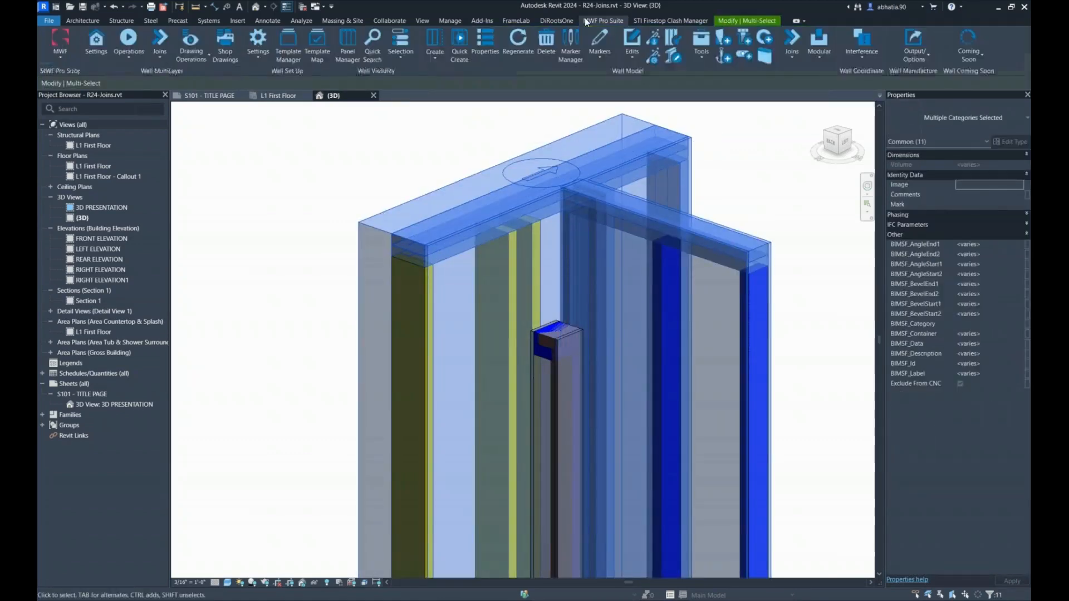
{"action": "left_click_drag", "start_coordinate": [782, 205], "coordinate": [740, 313]}
{"action": "left_click", "coordinate": [602, 20]}
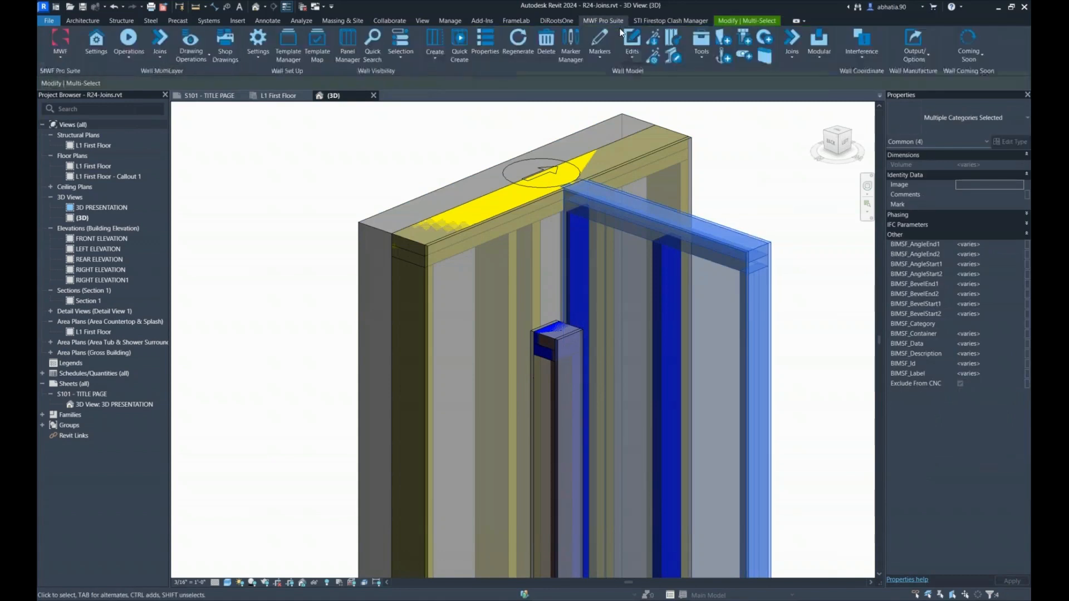
{"action": "left_click", "coordinate": [525, 55]}
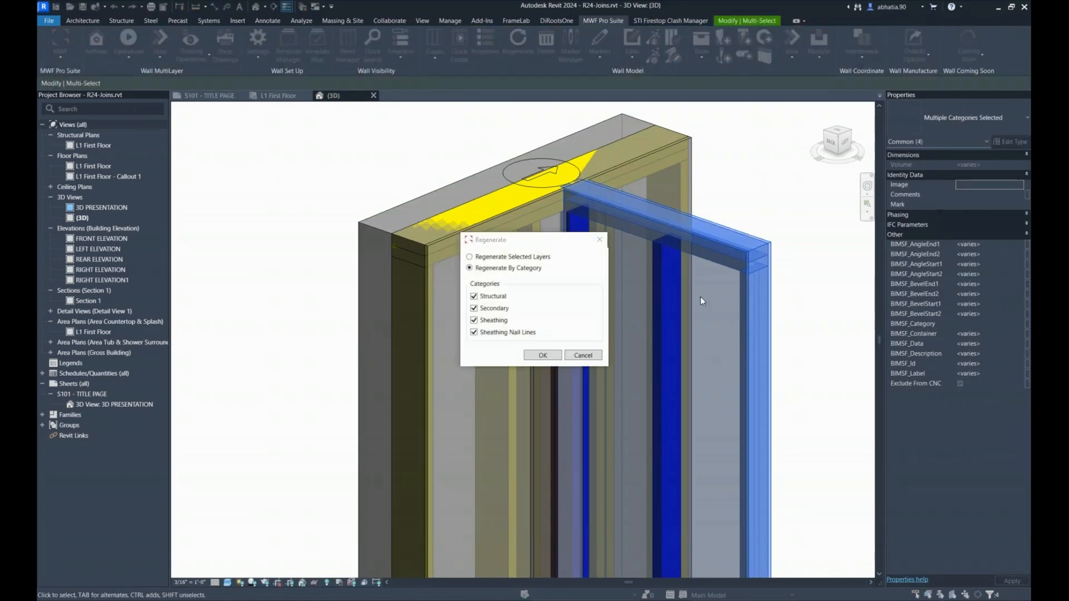
{"action": "left_click", "coordinate": [542, 355]}
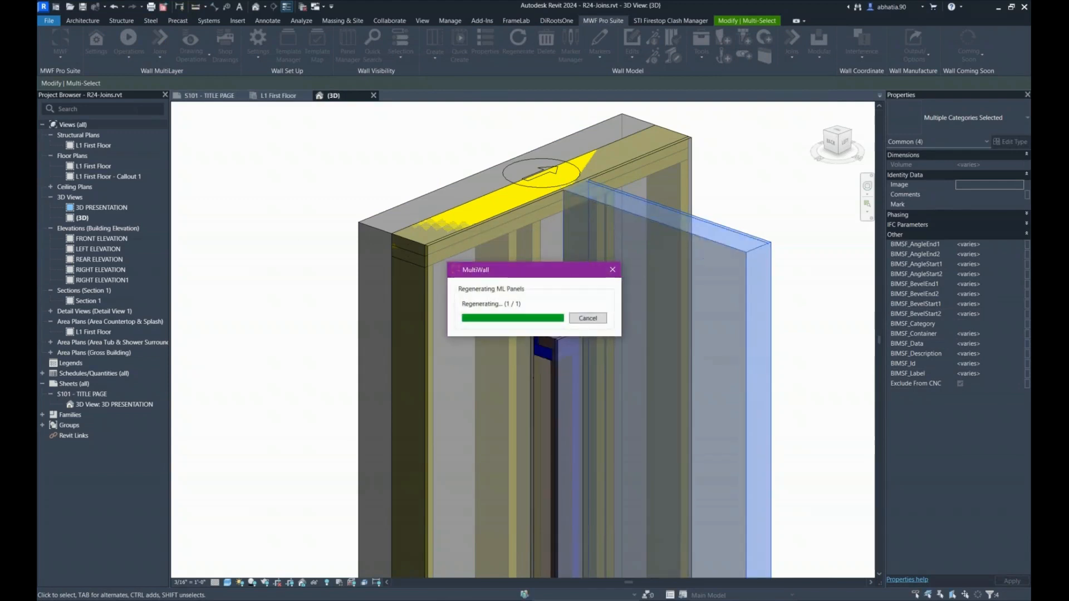
{"action": "left_click", "coordinate": [318, 241]}
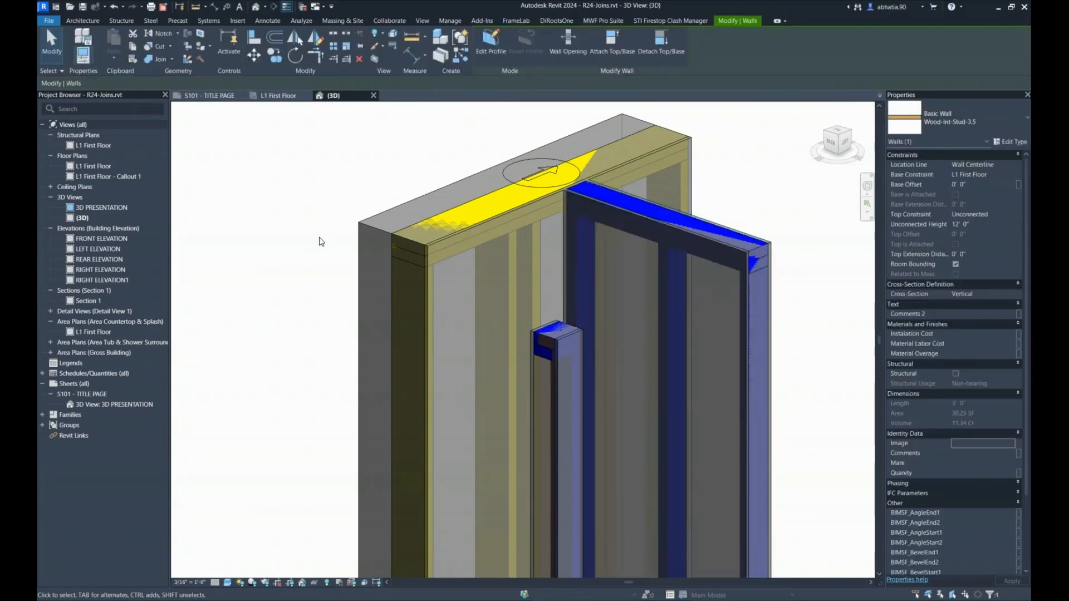
Review the new stud layout in the L1 First Floor plan and isolate Panel40 and Panel44 in a 3D selection-box view.
{"action": "scroll", "coordinate": [319, 237], "scroll_direction": "down", "scroll_amount": 3}
{"action": "left_click", "coordinate": [275, 95]}
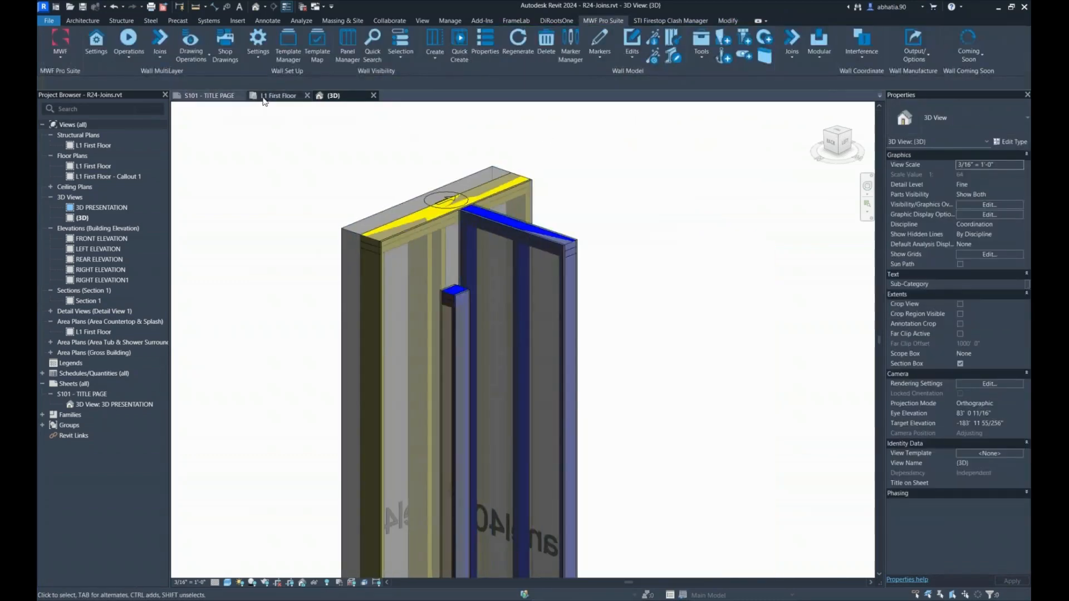
{"action": "scroll", "coordinate": [466, 270], "scroll_direction": "down", "scroll_amount": 3}
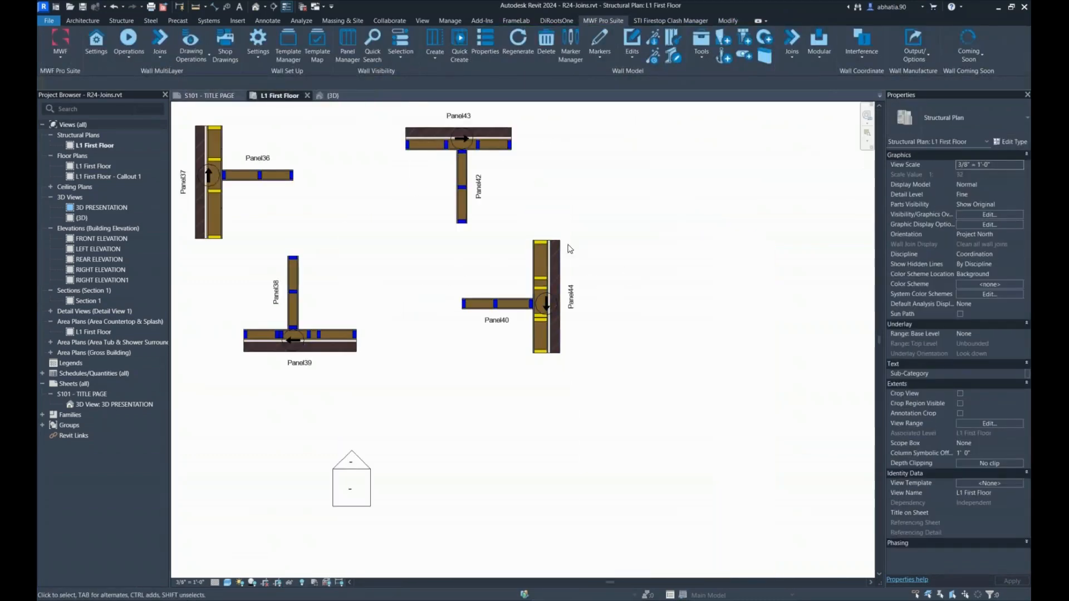
{"action": "scroll", "coordinate": [467, 227], "scroll_direction": "up", "scroll_amount": 3}
{"action": "scroll", "coordinate": [470, 220], "scroll_direction": "up", "scroll_amount": 2}
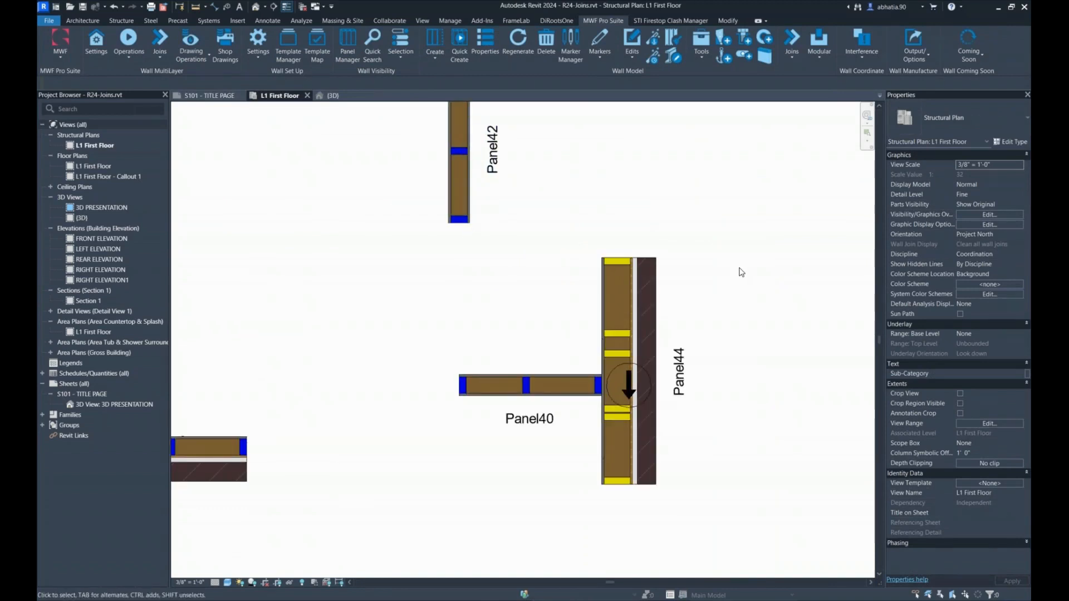
{"action": "left_click_drag", "start_coordinate": [497, 423], "coordinate": [446, 476]}
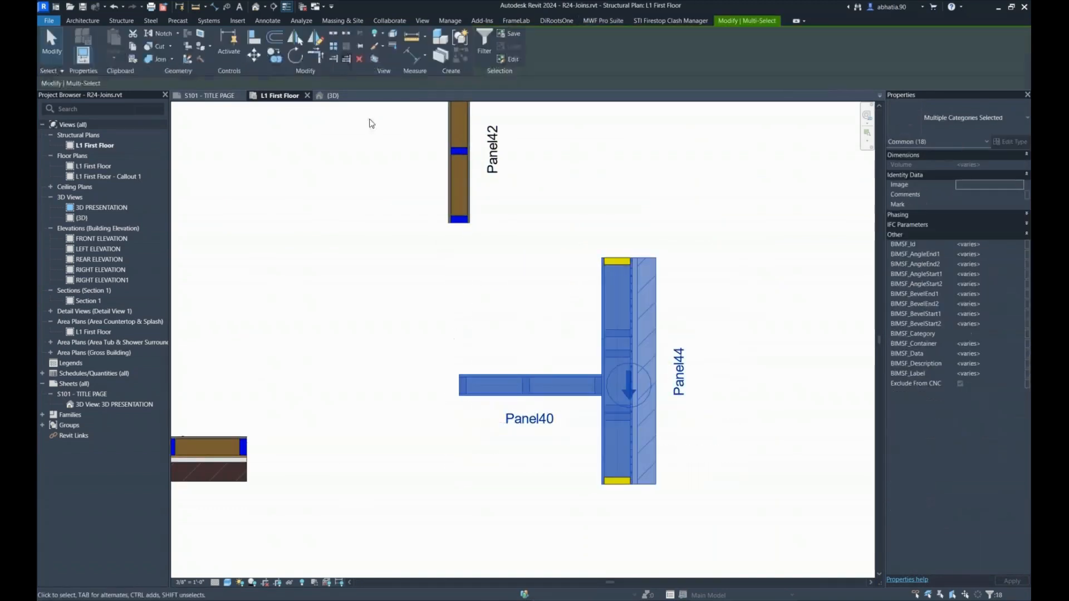
{"action": "left_click", "coordinate": [374, 59]}
{"action": "left_click", "coordinate": [637, 210]}
{"action": "scroll", "coordinate": [499, 310], "scroll_direction": "down", "scroll_amount": 3}
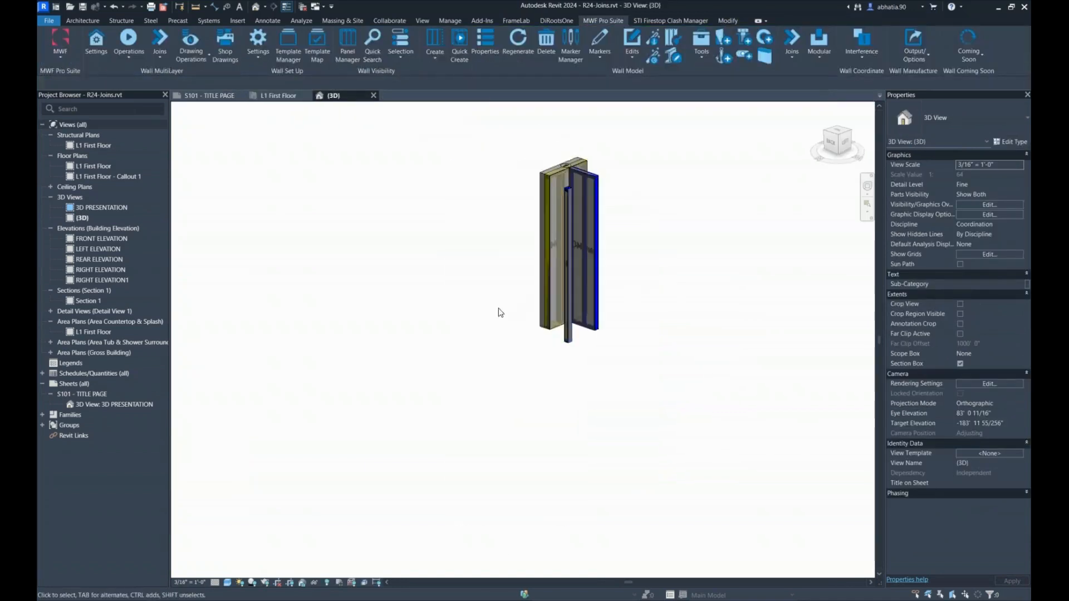
Examine Panel44's framing from the brick side and inspect the properties of the 2x6 stud beside the join centre.
{"action": "middle_click_drag", "start_coordinate": [499, 311], "coordinate": [869, 289], "text": "shift"}
{"action": "scroll", "coordinate": [659, 172], "scroll_direction": "up", "scroll_amount": 2}
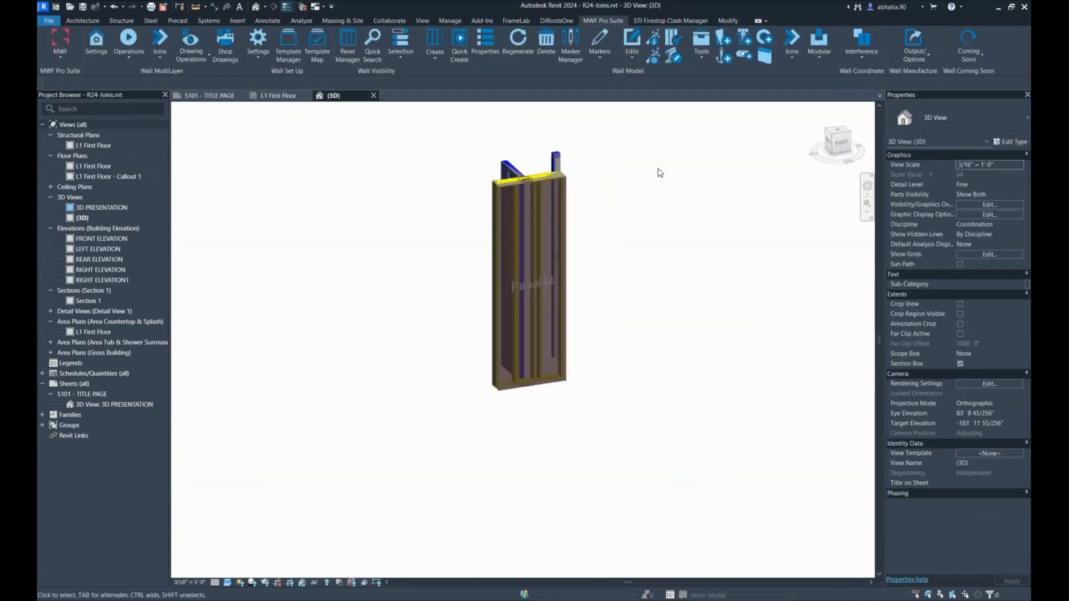
{"action": "left_click_drag", "start_coordinate": [543, 124], "coordinate": [504, 166]}
{"action": "left_click", "coordinate": [709, 303]}
{"action": "scroll", "coordinate": [424, 408], "scroll_direction": "up", "scroll_amount": 3}
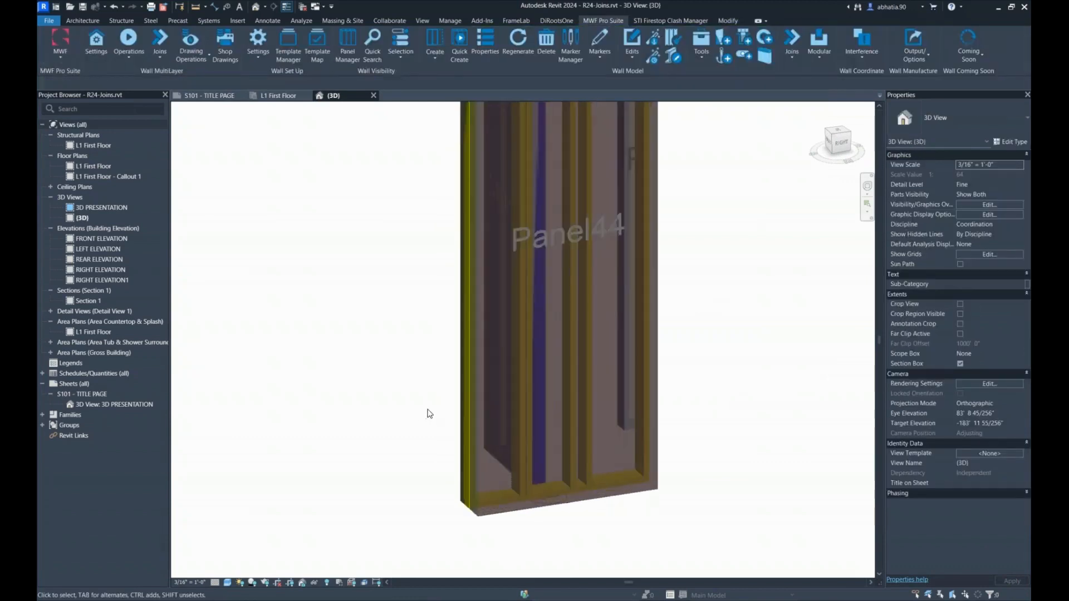
{"action": "scroll", "coordinate": [428, 405], "scroll_direction": "down", "scroll_amount": 2}
{"action": "middle_click_drag", "start_coordinate": [532, 221], "coordinate": [520, 299], "text": "shift"}
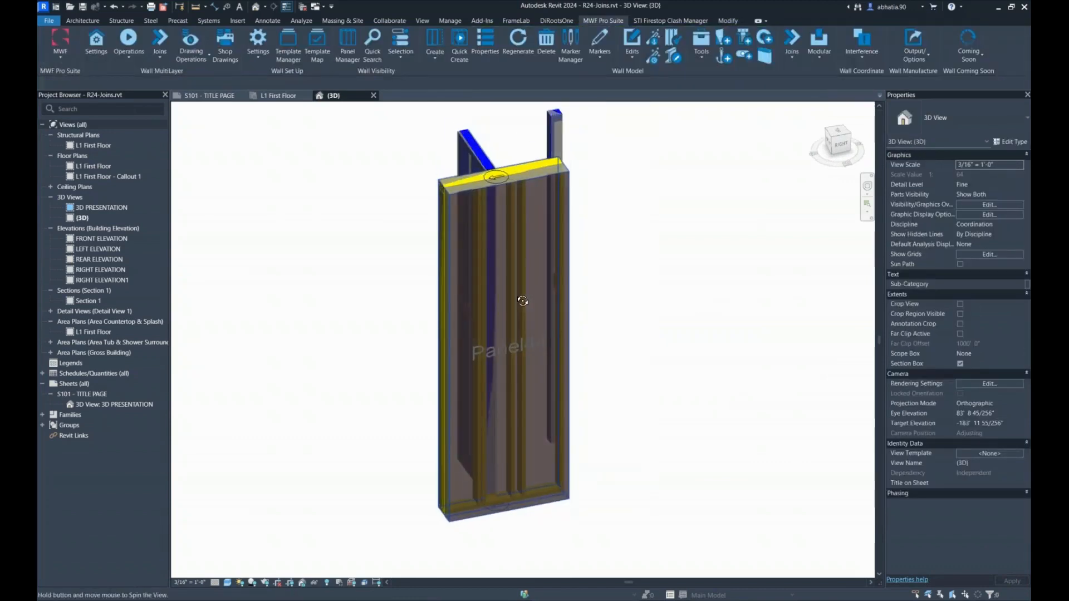
{"action": "left_click", "coordinate": [506, 245]}
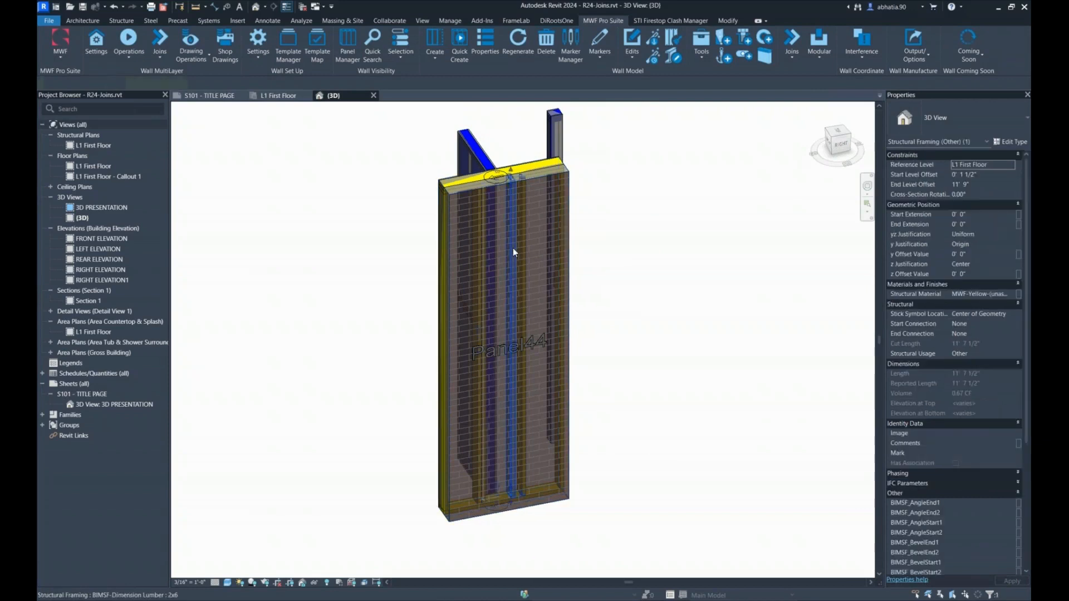
{"action": "scroll", "coordinate": [973, 428], "scroll_direction": "down", "scroll_amount": 1}
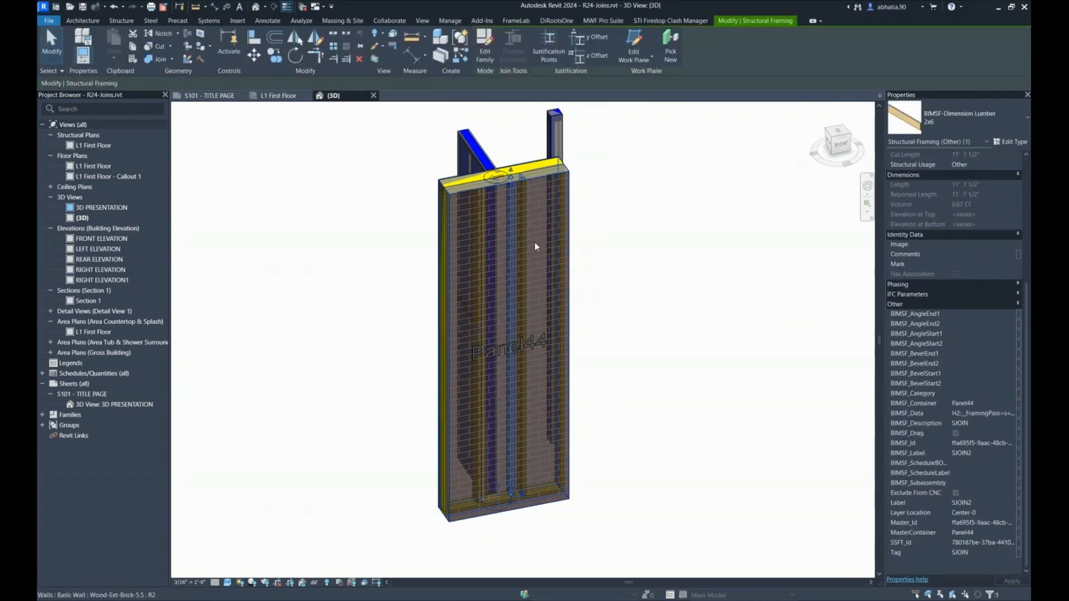
In the L1 First Floor plan, delete Panel44's extra generated stud just below the Panel40 join, beside the neighbouring stud.
{"action": "left_click", "coordinate": [276, 95]}
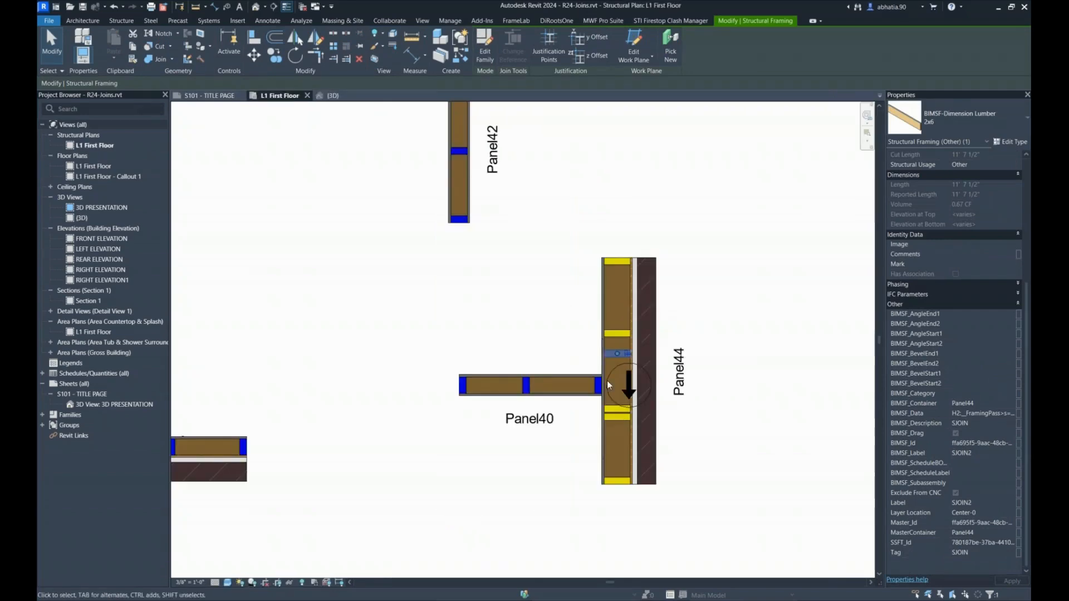
{"action": "scroll", "coordinate": [640, 395], "scroll_direction": "up", "scroll_amount": 4}
{"action": "left_click", "coordinate": [662, 346]}
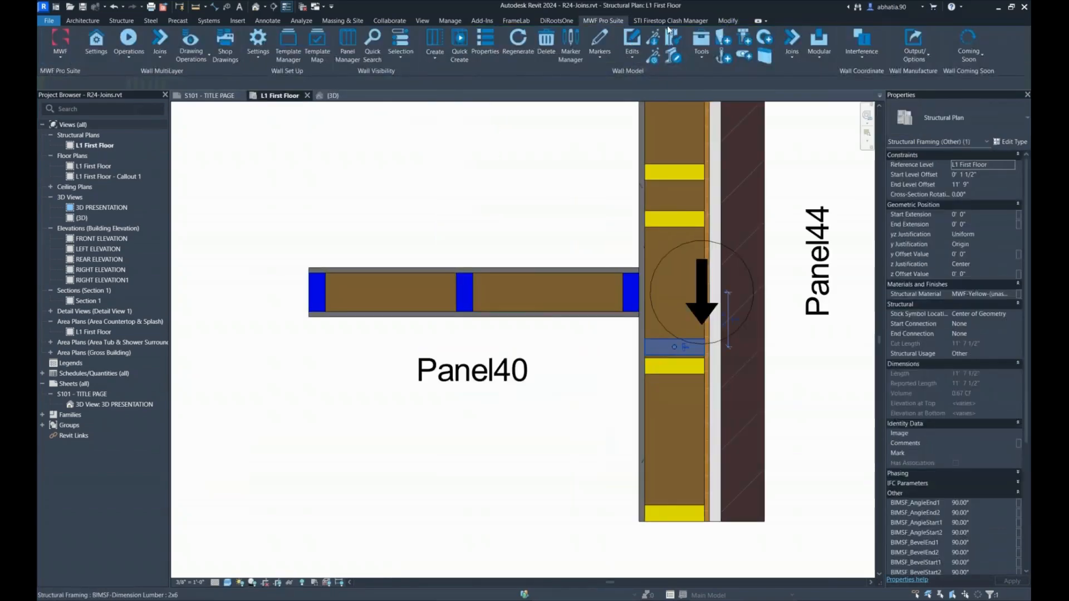
{"action": "left_click", "coordinate": [603, 21]}
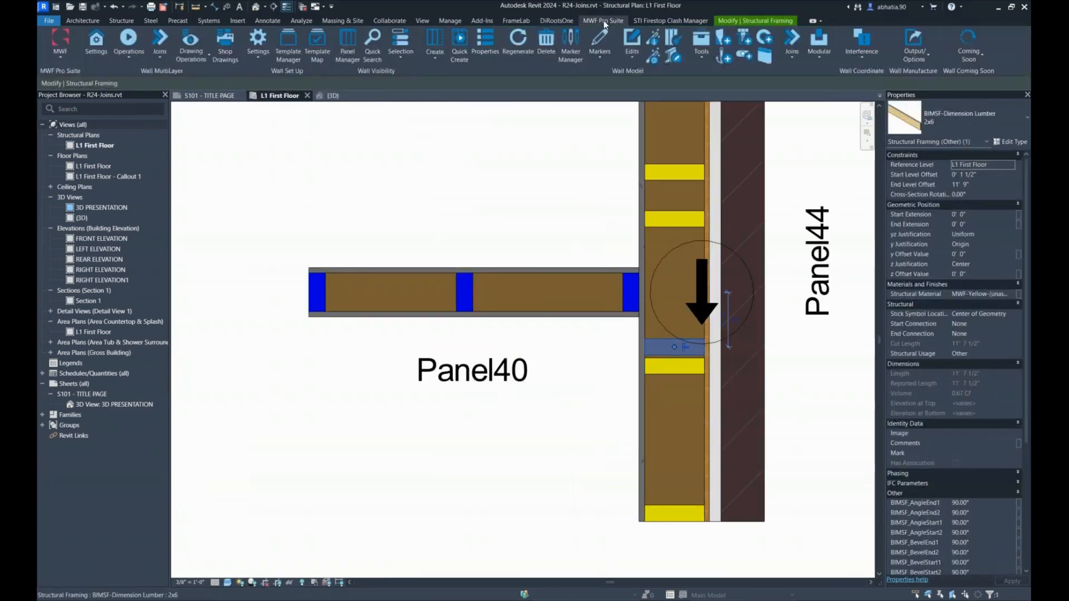
{"action": "left_click", "coordinate": [631, 57]}
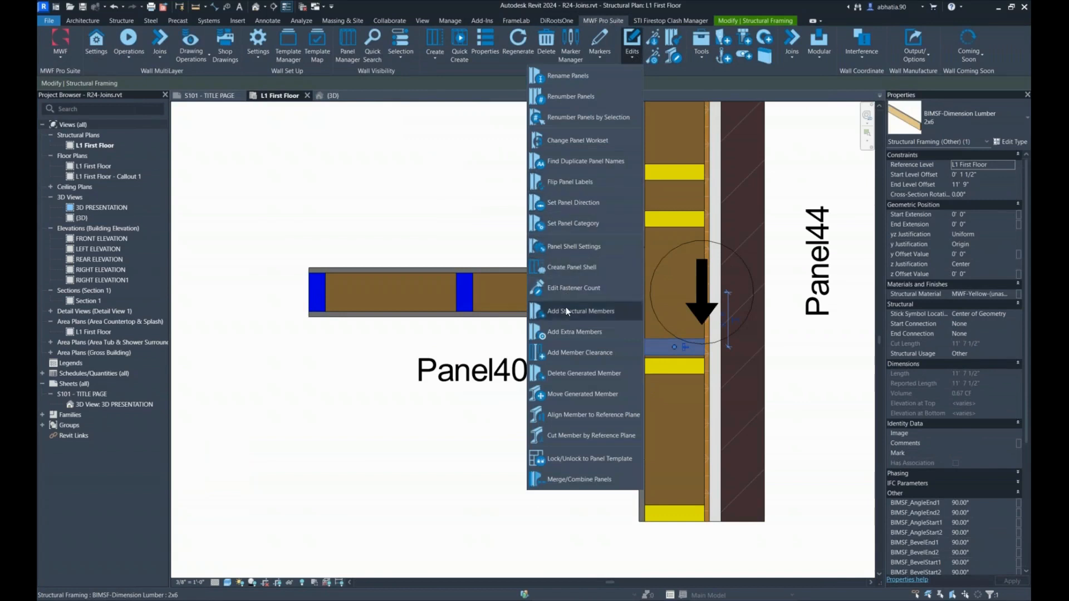
{"action": "left_click", "coordinate": [561, 373]}
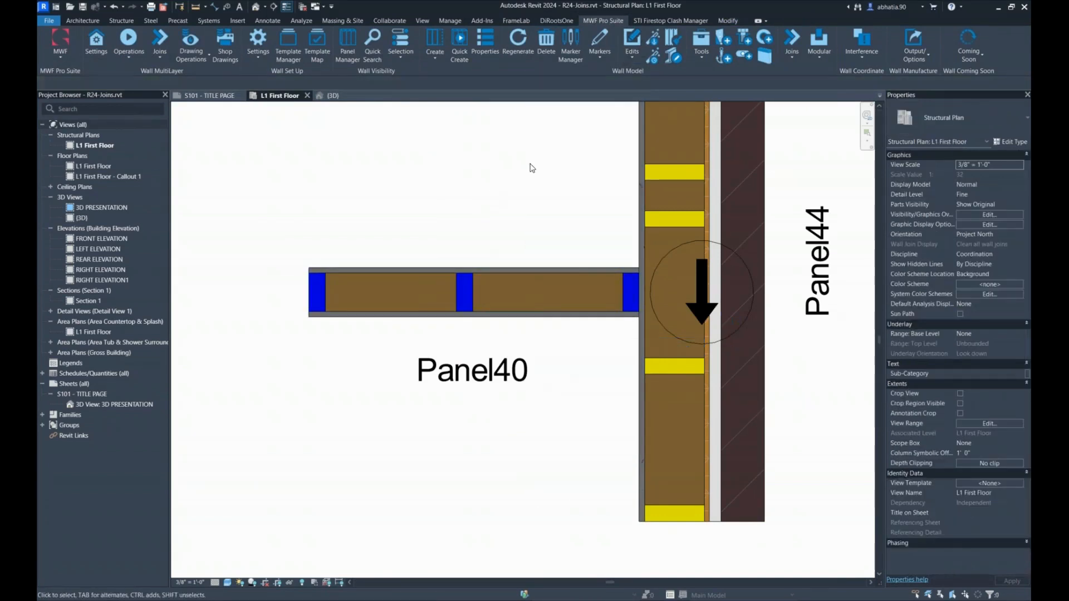
{"action": "scroll", "coordinate": [529, 167], "scroll_direction": "down", "scroll_amount": 2}
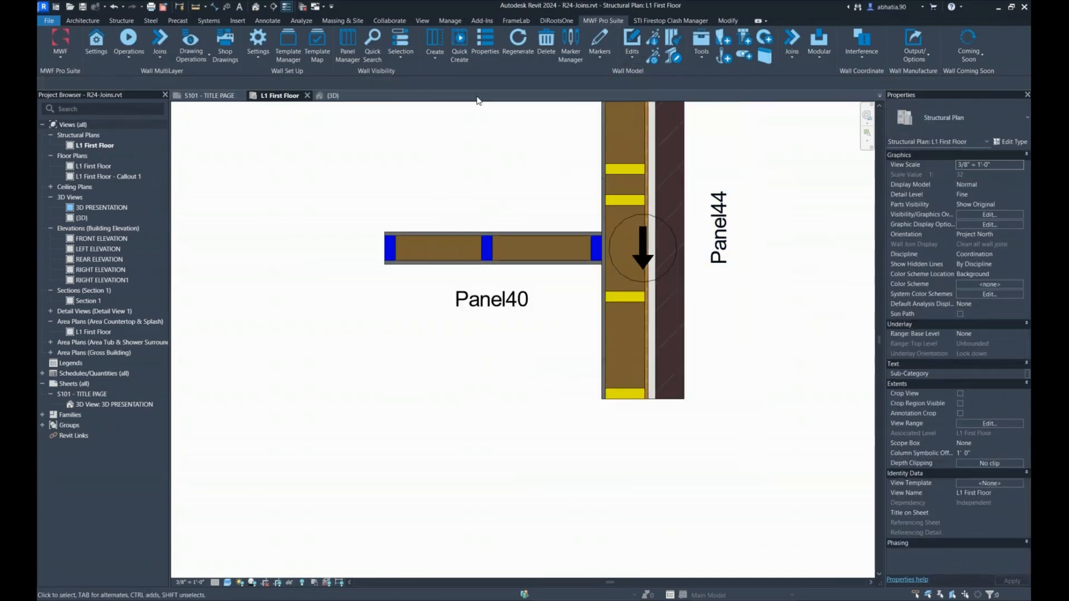
Close the L1 First Floor plan and hide the Walls category in the 3D view.
{"action": "left_click", "coordinate": [307, 95]}
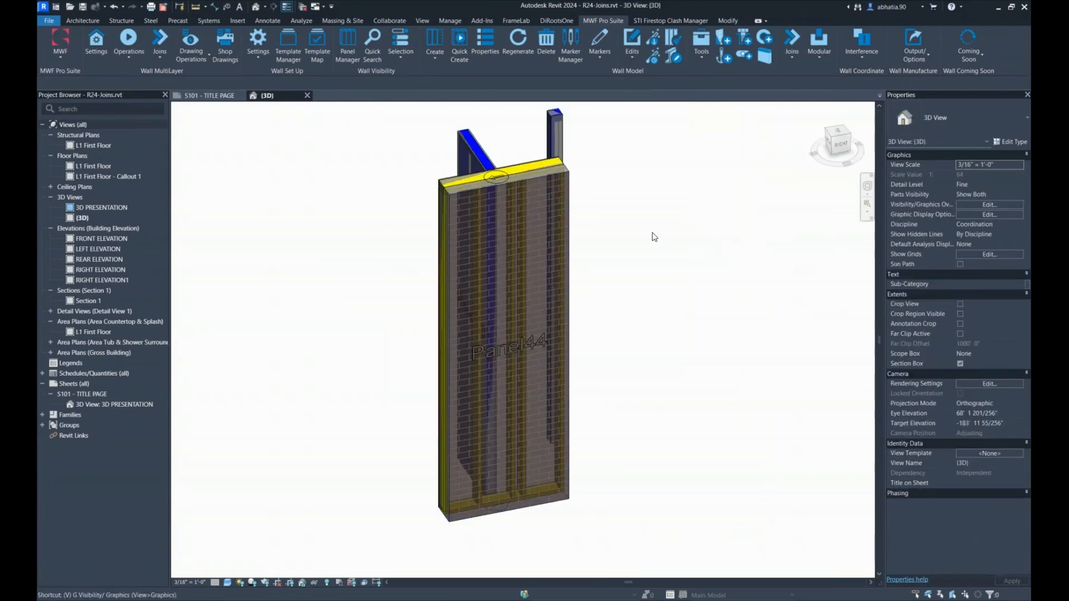
{"action": "key", "text": "v"}
{"action": "key", "text": "g"}
{"action": "left_click", "coordinate": [285, 278]}
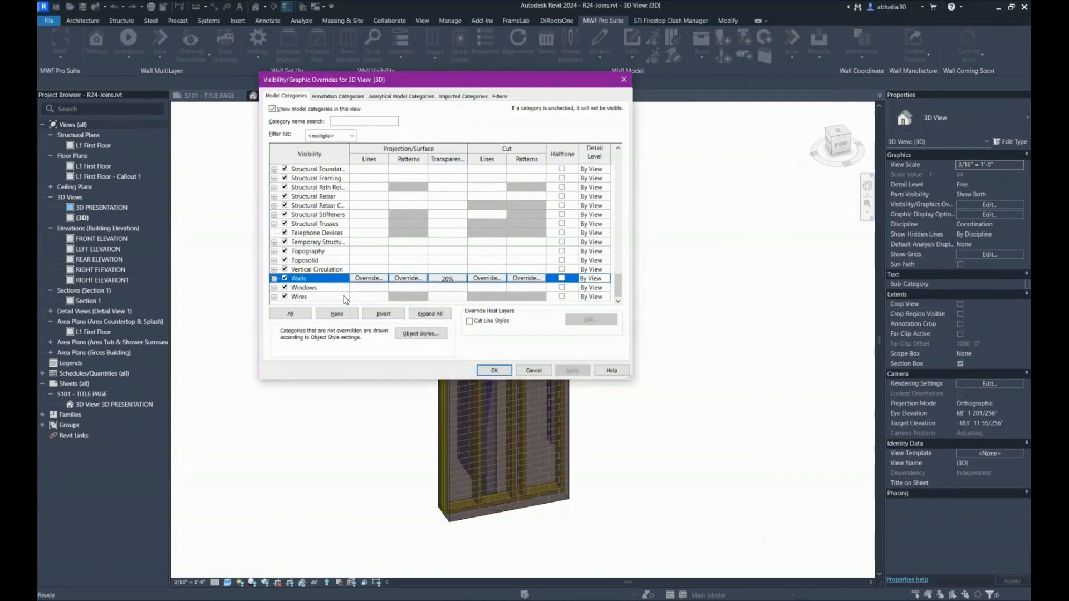
{"action": "left_click", "coordinate": [489, 368]}
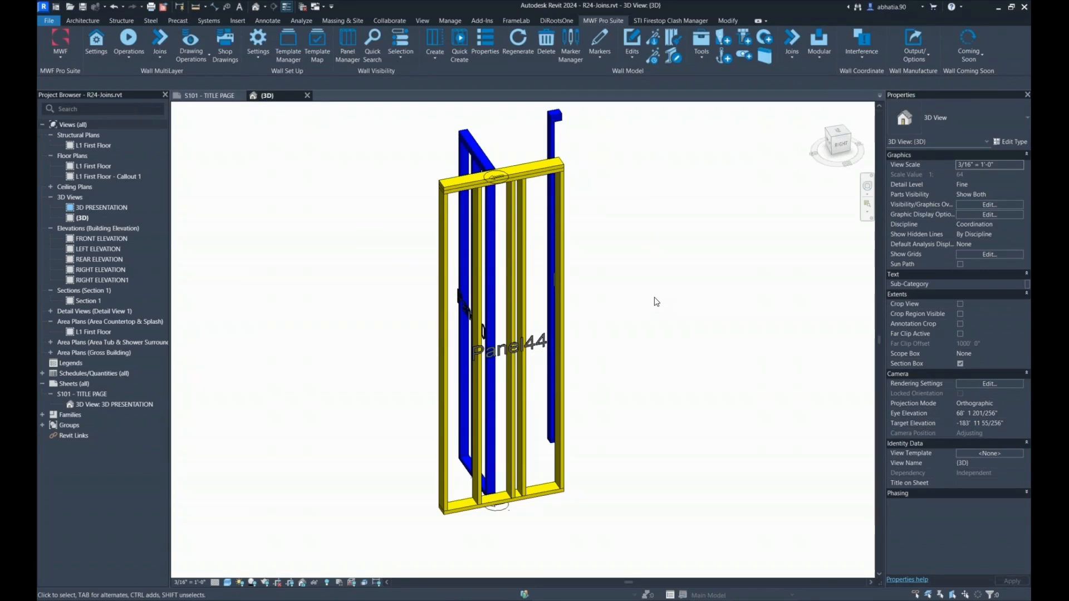
Select the two Panel44 studs on either side of the Panel40 join and start Place Ladder.
{"action": "middle_click_drag", "start_coordinate": [635, 240], "coordinate": [641, 255], "text": "shift"}
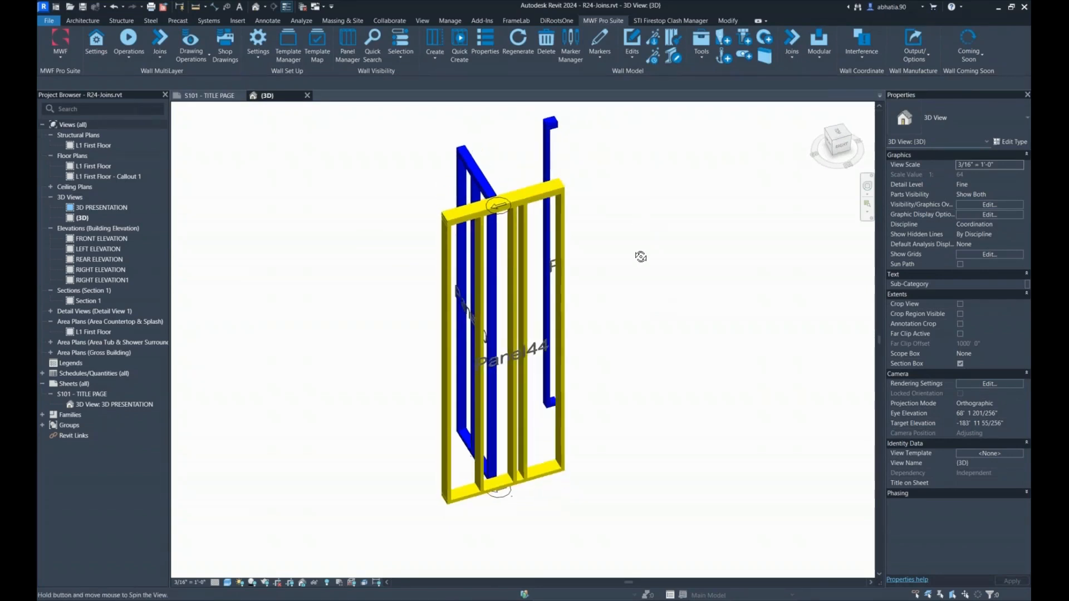
{"action": "scroll", "coordinate": [473, 253], "scroll_direction": "up", "scroll_amount": 2}
{"action": "left_click", "coordinate": [484, 238]}
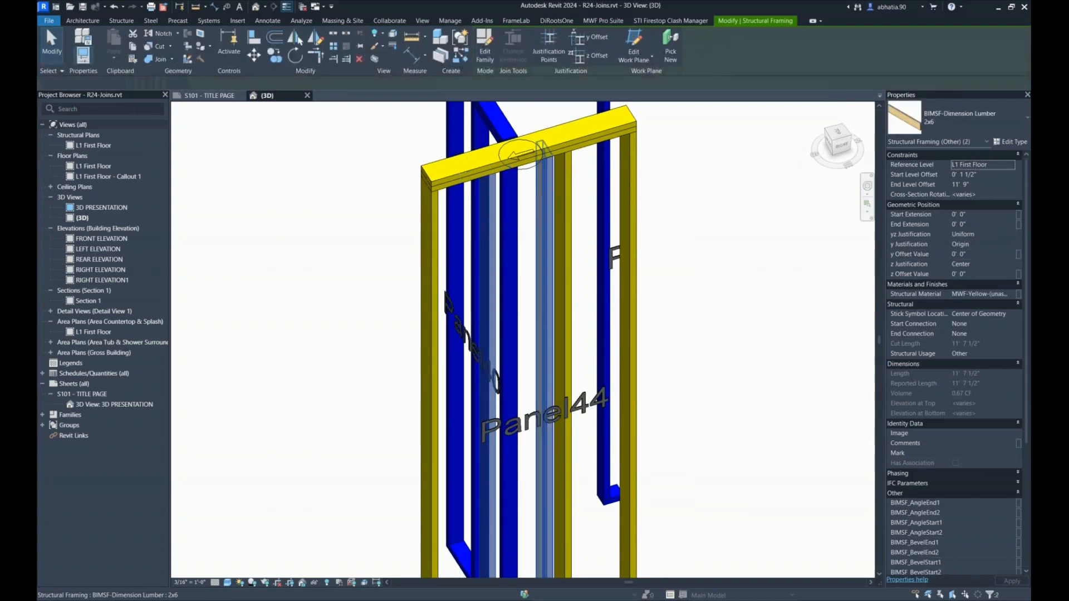
{"action": "left_click", "coordinate": [548, 207], "text": "ctrl"}
{"action": "left_click", "coordinate": [615, 22]}
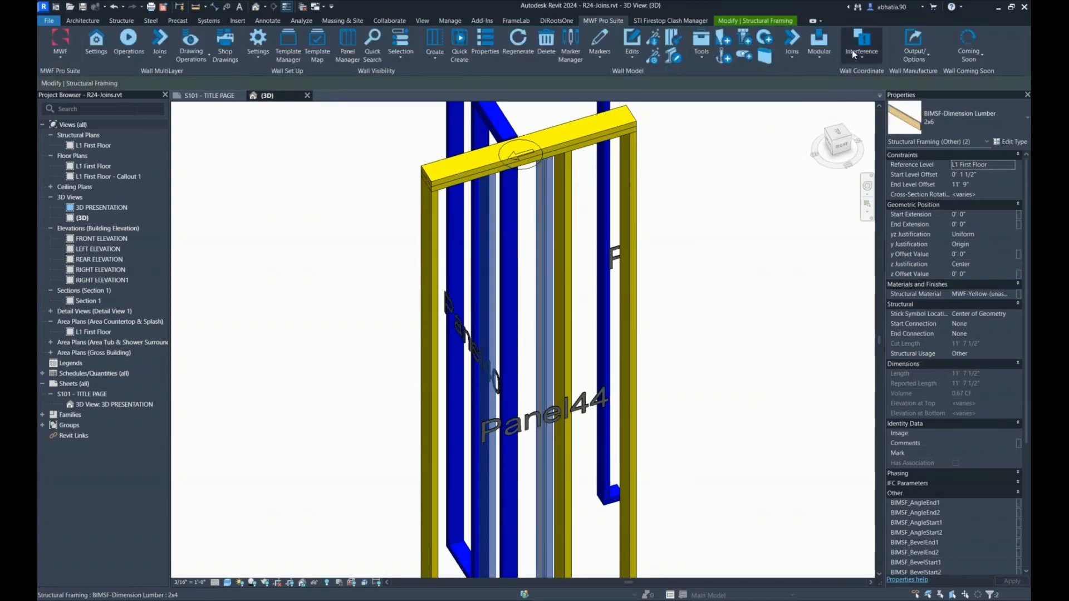
{"action": "left_click", "coordinate": [792, 50]}
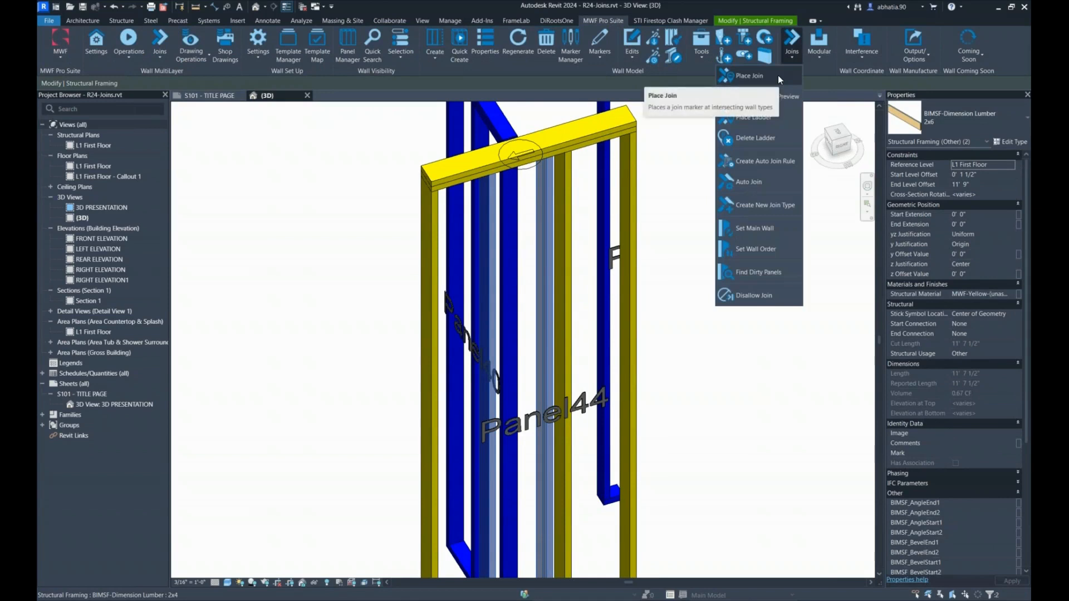
{"action": "left_click", "coordinate": [759, 118]}
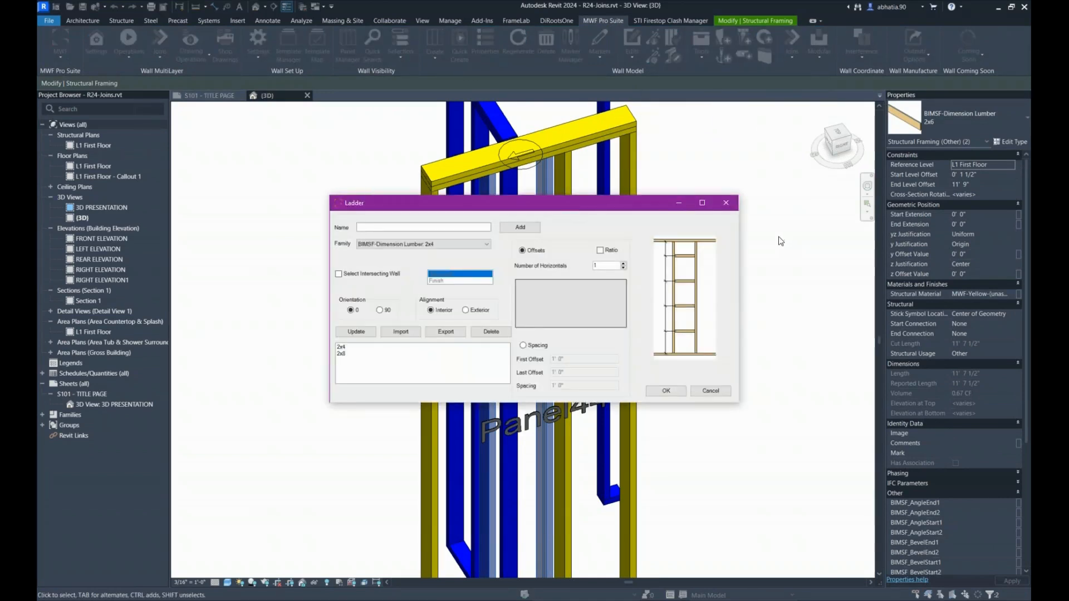
Delete both saved ladder definitions from the list.
{"action": "left_click", "coordinate": [340, 349]}
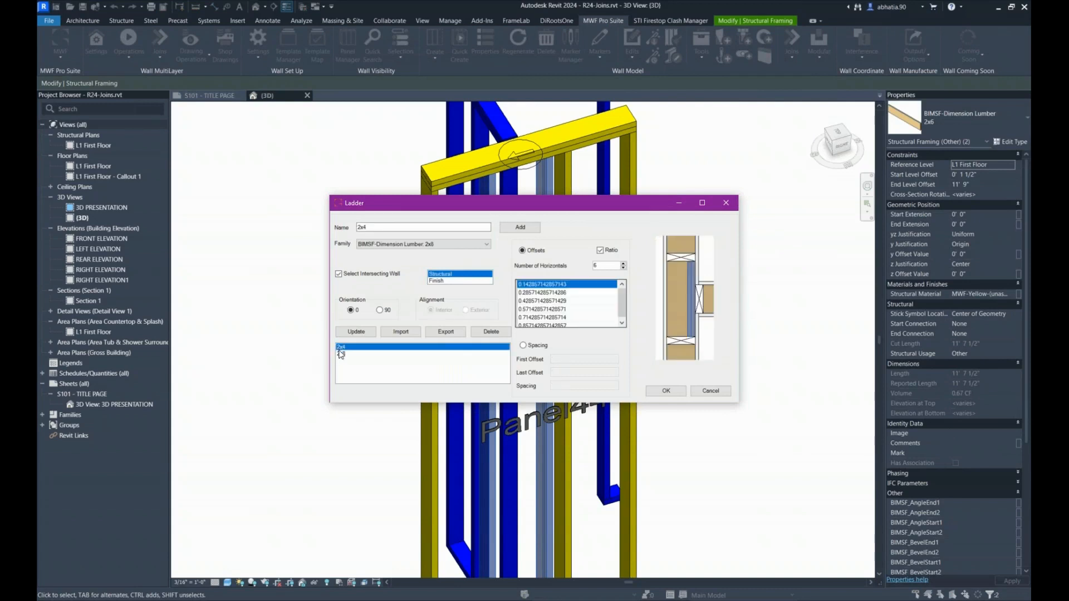
{"action": "left_click", "coordinate": [490, 332]}
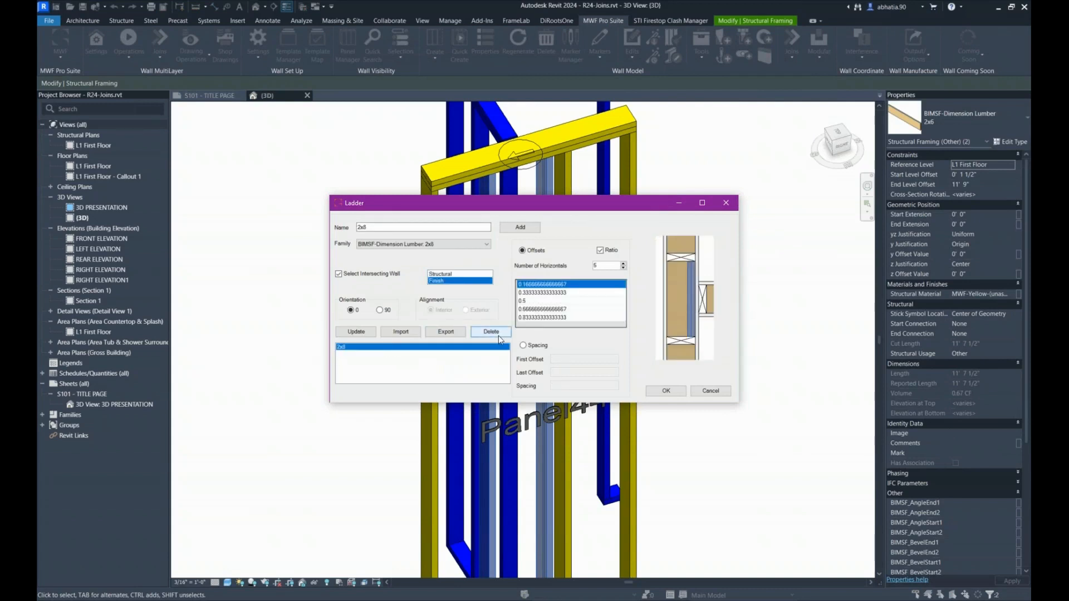
{"action": "left_click", "coordinate": [499, 336]}
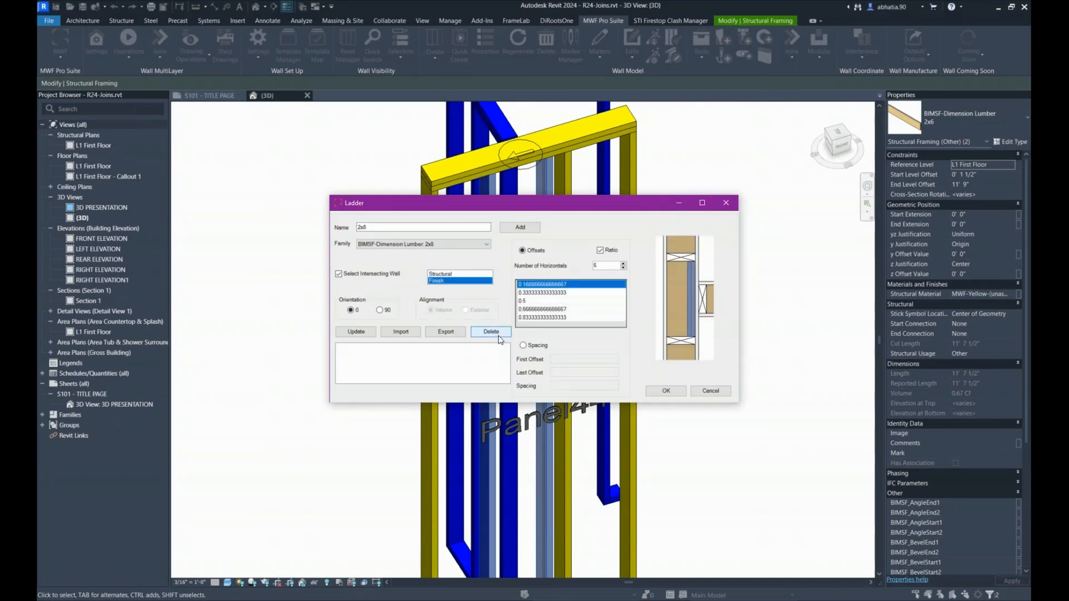
Configure a ladder named 2x6 with BIMSF-Dimension Lumber 2x6 members at orientation 0, keeping Select Intersecting Wall enabled.
{"action": "left_click_drag", "start_coordinate": [389, 227], "coordinate": [241, 214]}
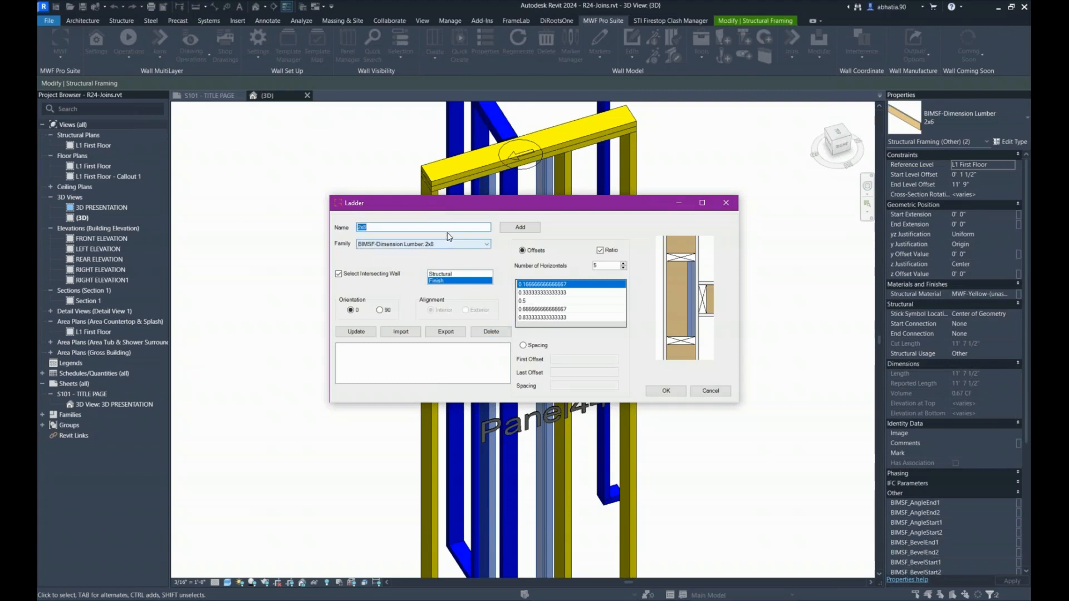
{"action": "left_click", "coordinate": [424, 227]}
{"action": "left_click", "coordinate": [462, 247]}
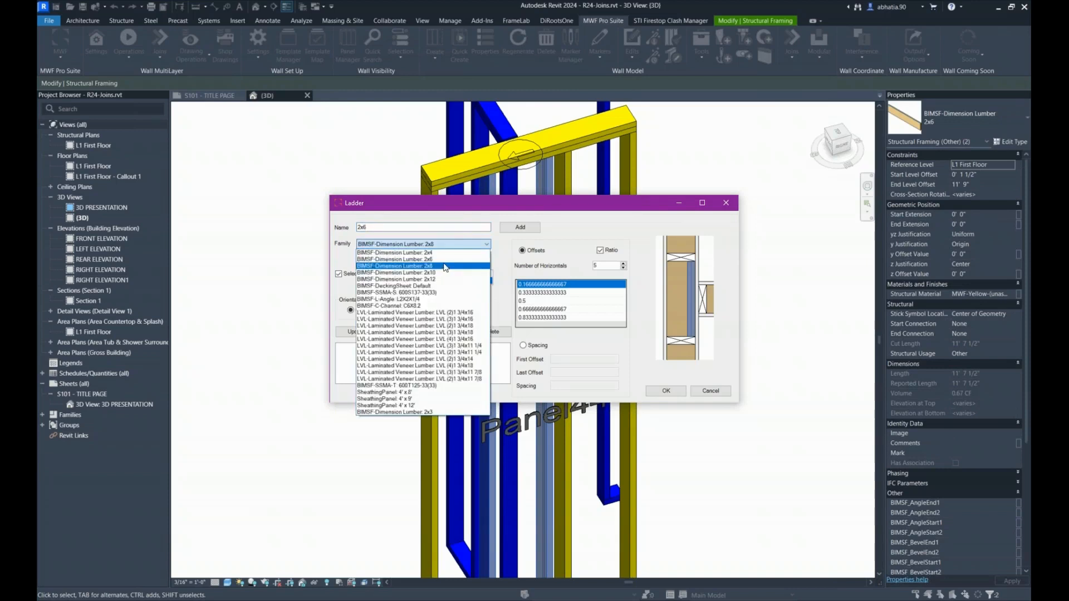
{"action": "left_click", "coordinate": [445, 266]}
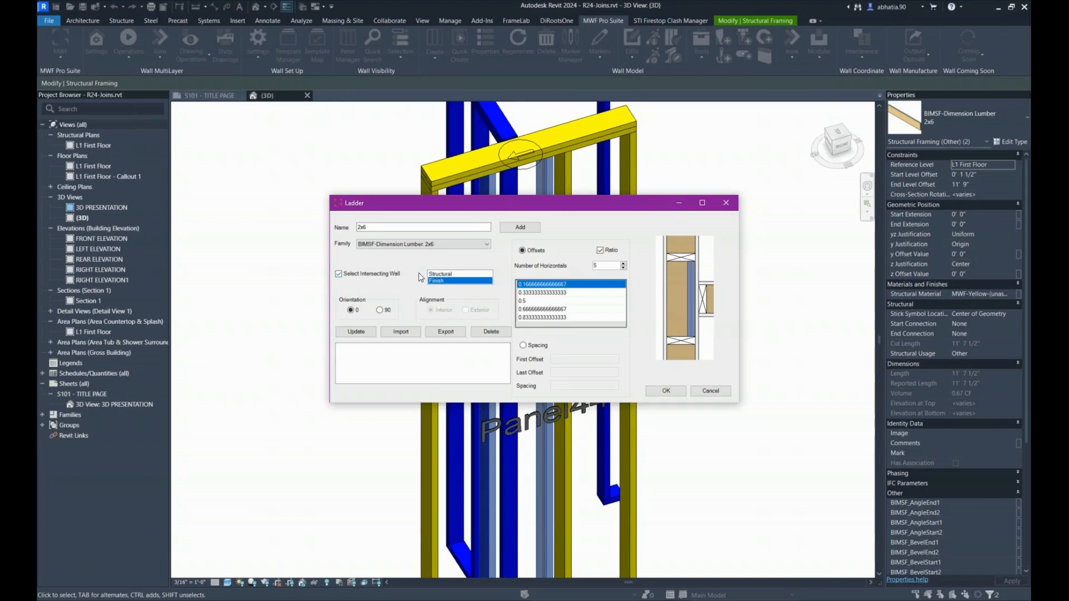
{"action": "left_click", "coordinate": [445, 274]}
{"action": "left_click", "coordinate": [380, 310]}
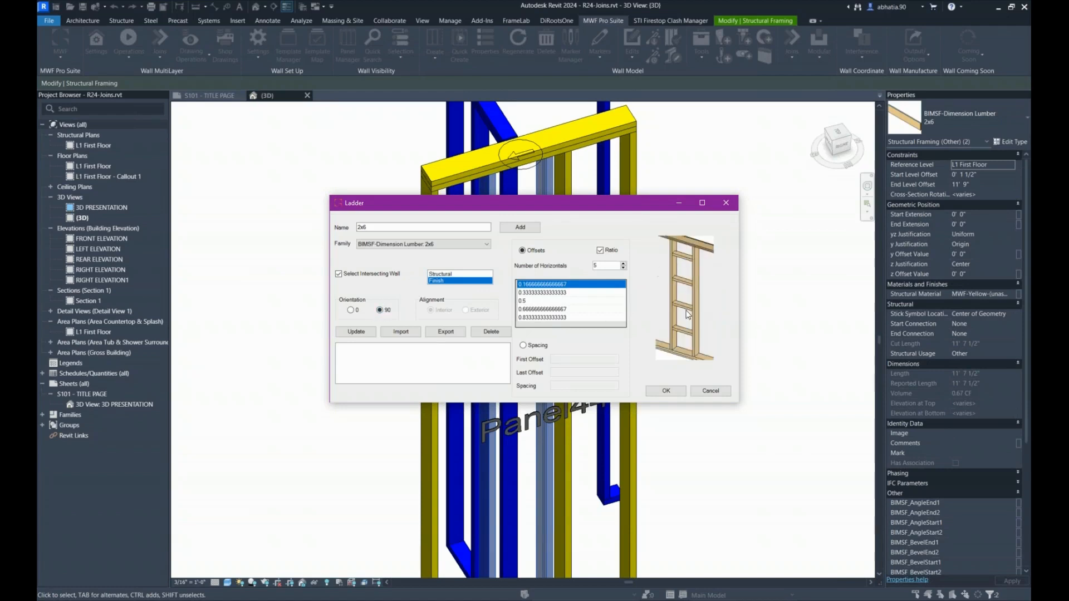
{"action": "left_click", "coordinate": [350, 310]}
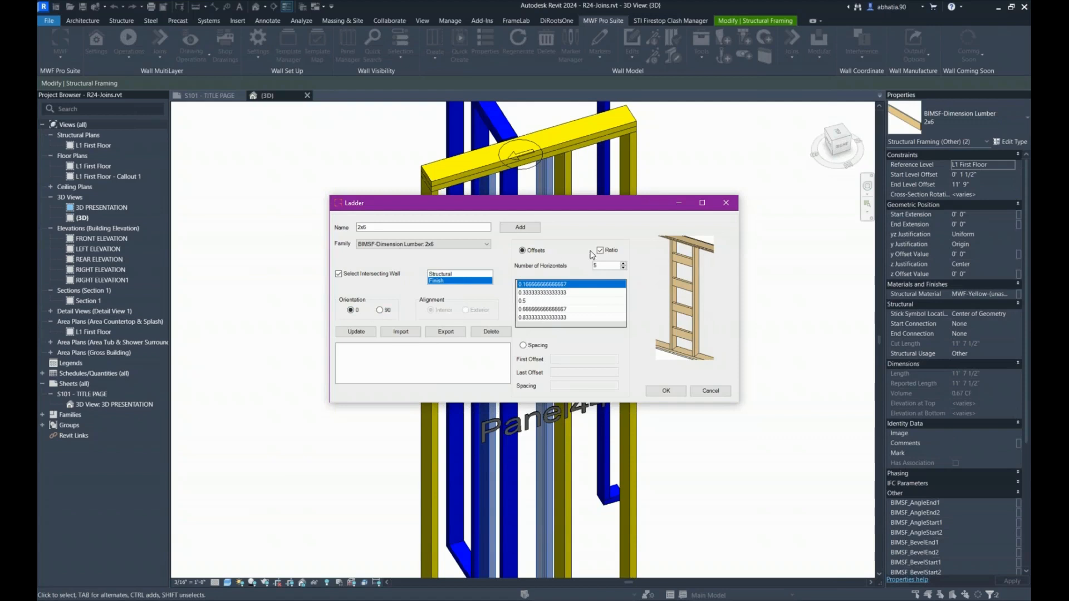
Set the number of horizontals to 6 with ratio offsets, add the 2x6 ladder definition and apply it to the studs.
{"action": "left_click", "coordinate": [624, 262]}
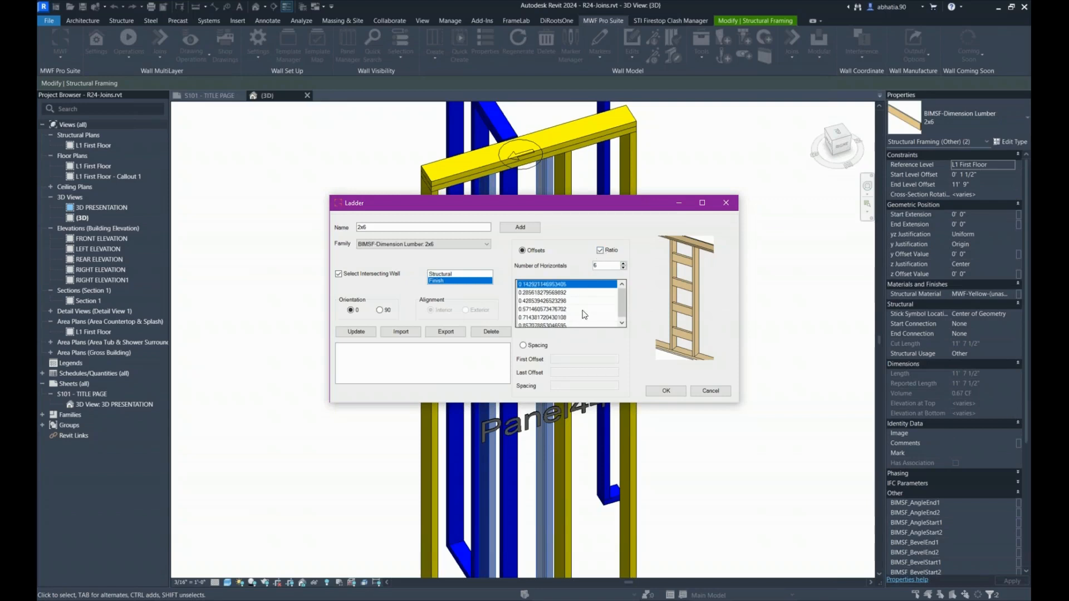
{"action": "scroll", "coordinate": [582, 313], "scroll_direction": "down", "scroll_amount": 1}
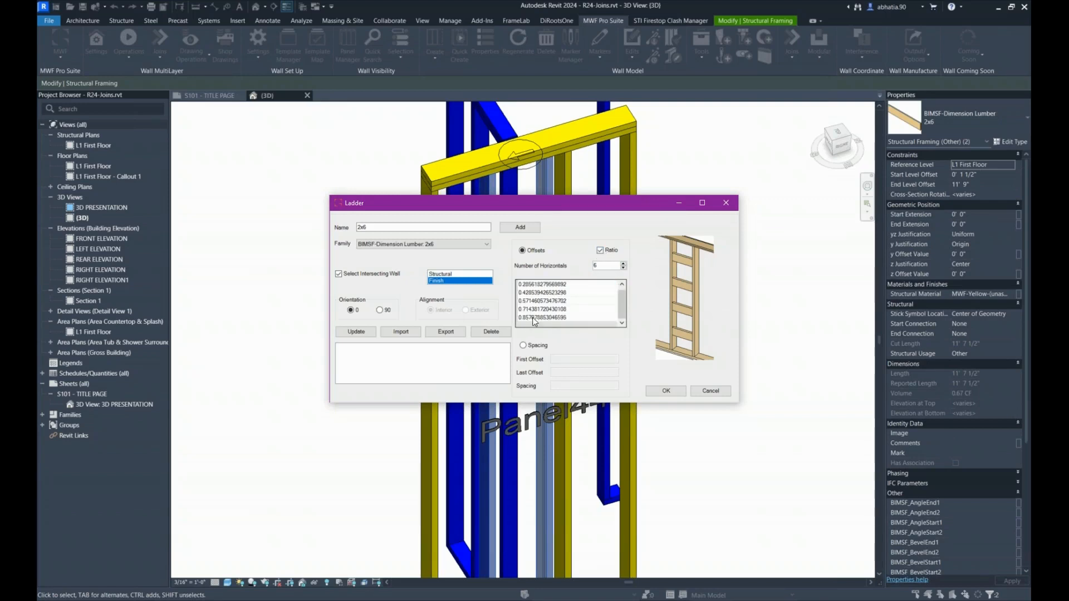
{"action": "scroll", "coordinate": [543, 301], "scroll_direction": "up", "scroll_amount": 1}
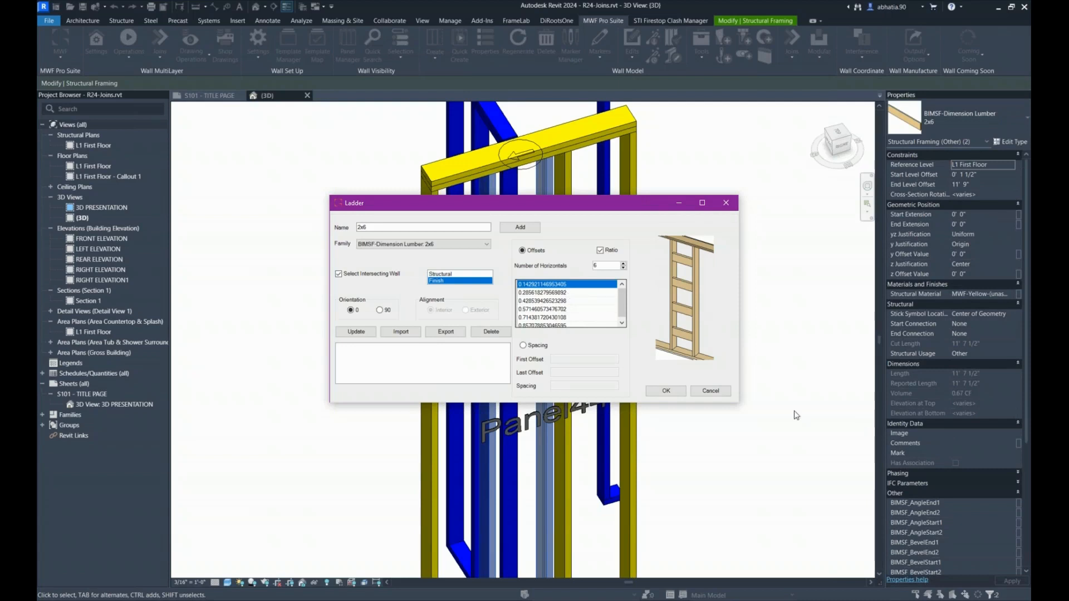
{"action": "left_click", "coordinate": [520, 227]}
{"action": "left_click", "coordinate": [339, 347]}
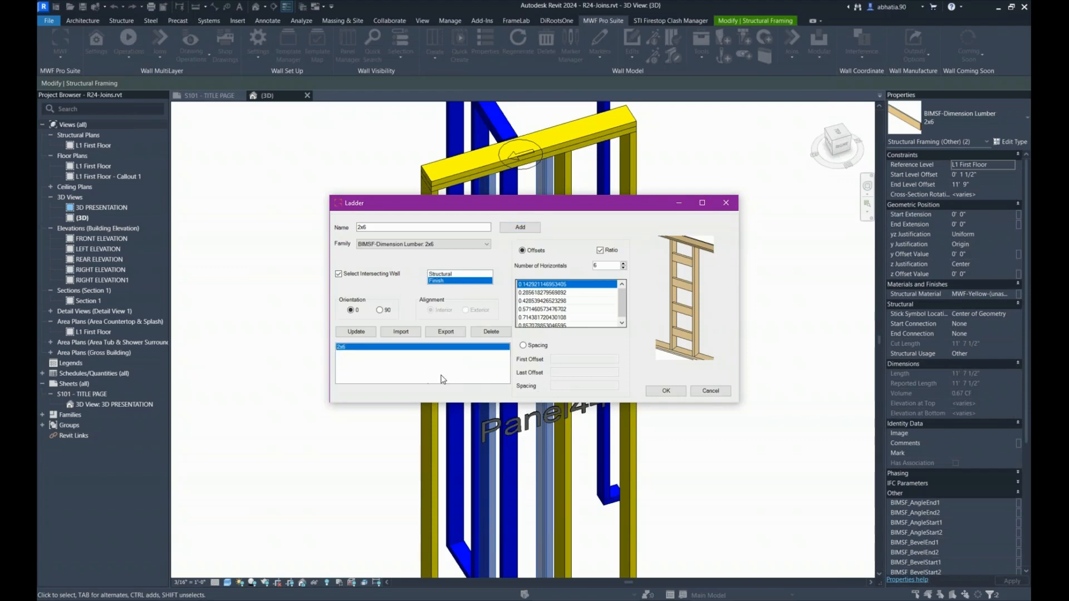
{"action": "left_click", "coordinate": [660, 391]}
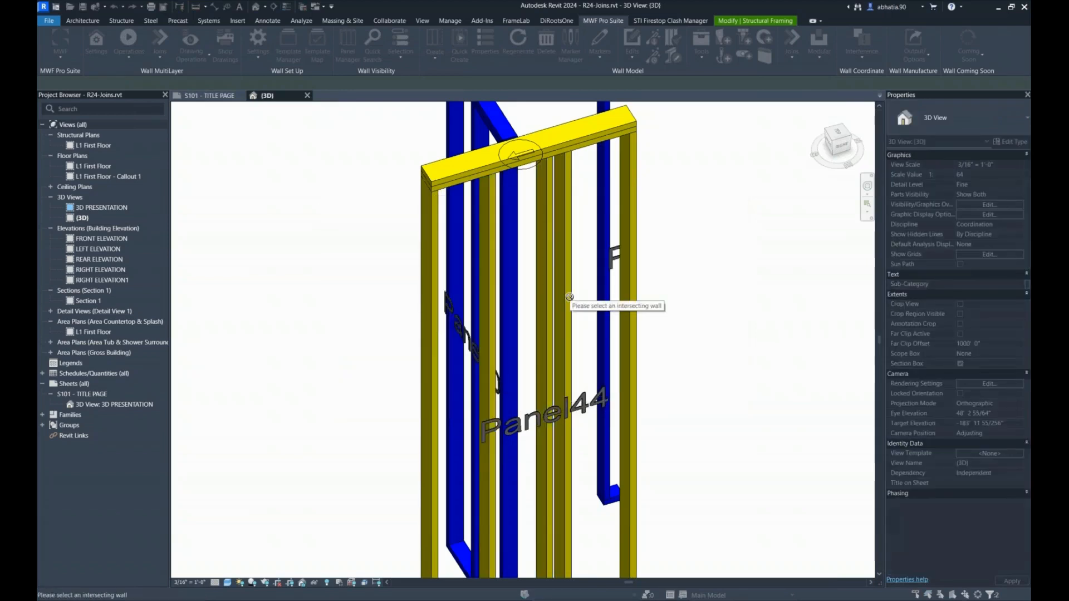
Try to reach the ladder's intersecting wall through the L1 First Floor structural plan, and return to the 3D view.
{"action": "scroll", "coordinate": [569, 297], "scroll_direction": "down", "scroll_amount": 1}
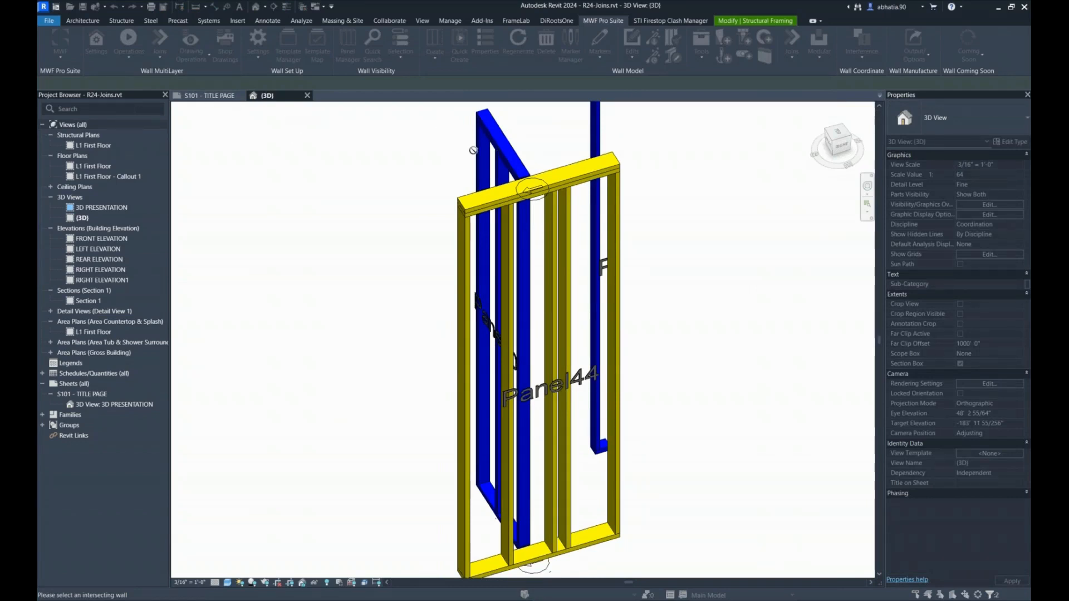
{"action": "double_click", "coordinate": [95, 144]}
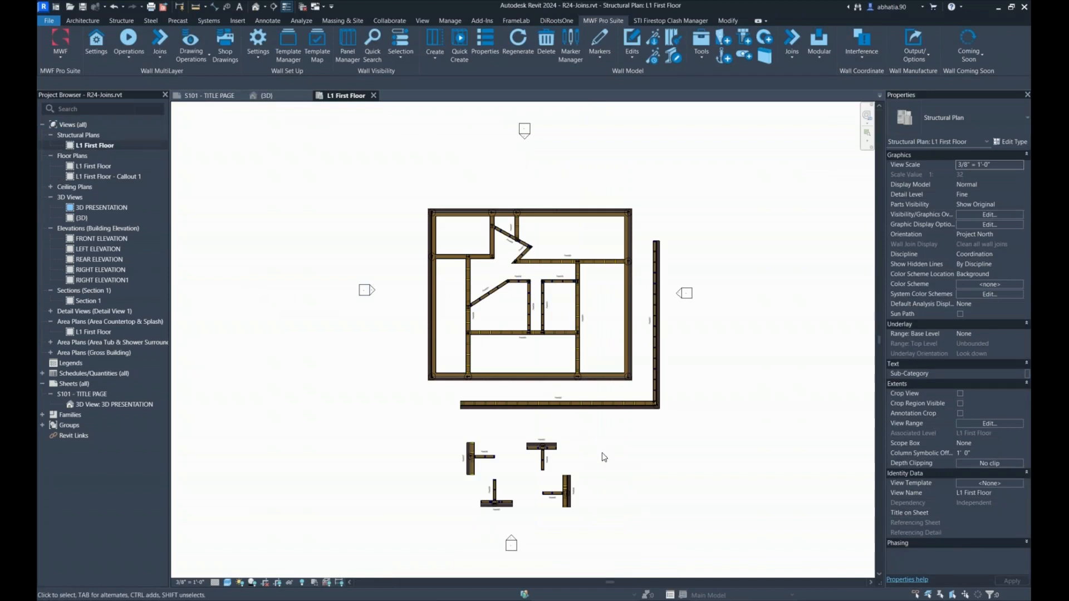
{"action": "left_click", "coordinate": [266, 95]}
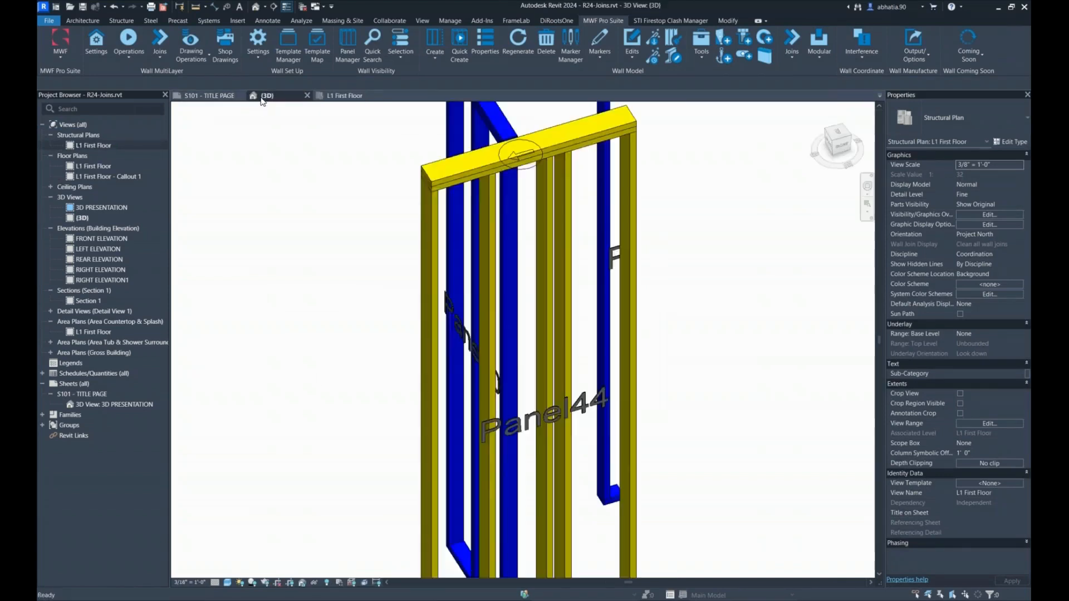
Show the Walls category again in the 3D view and hide only Panel44's brick wall.
{"action": "middle_click_drag", "start_coordinate": [545, 195], "coordinate": [508, 236]}
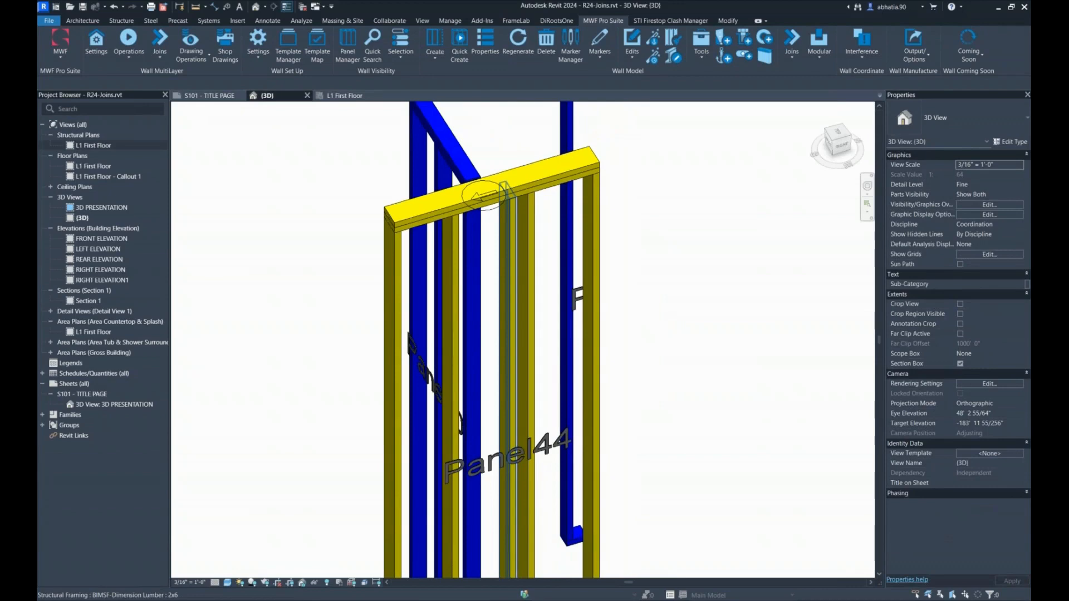
{"action": "key", "text": "v"}
{"action": "key", "text": "v"}
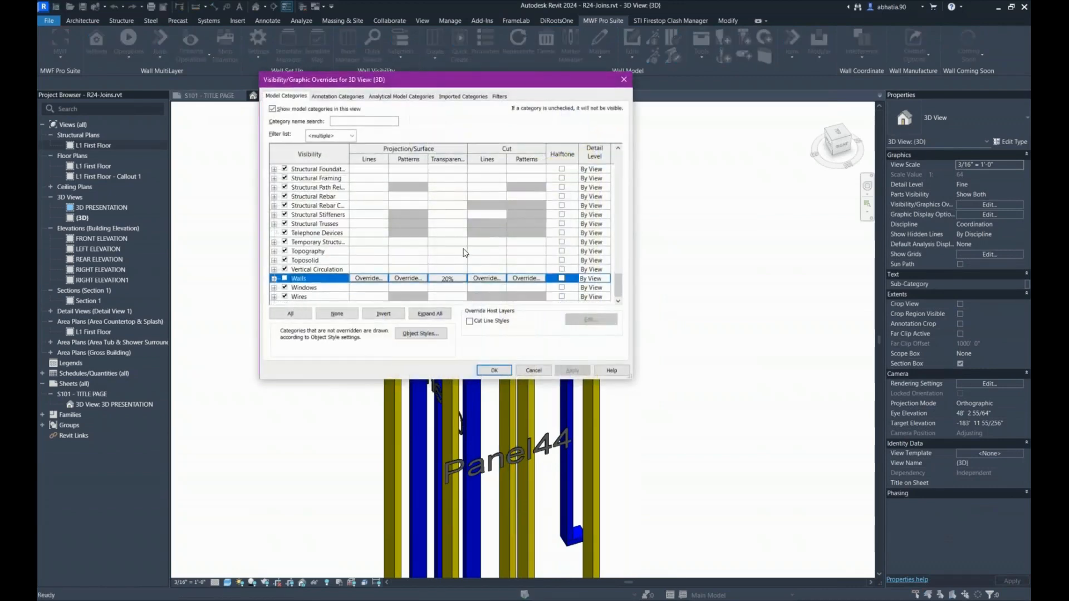
{"action": "left_click", "coordinate": [483, 370]}
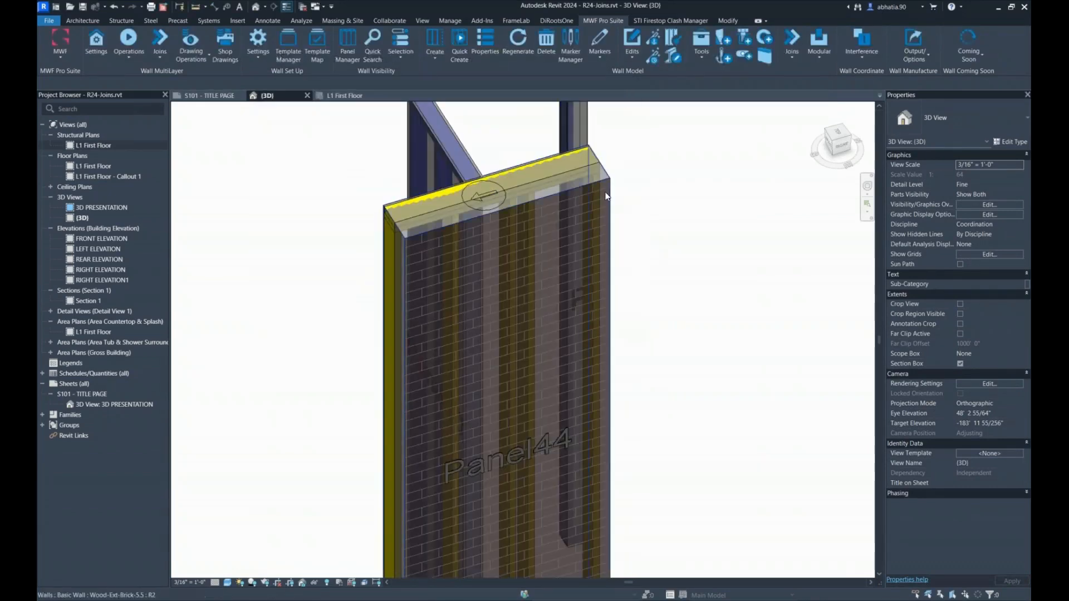
{"action": "left_click", "coordinate": [607, 196]}
{"action": "key", "text": "e"}
{"action": "key", "text": "h"}
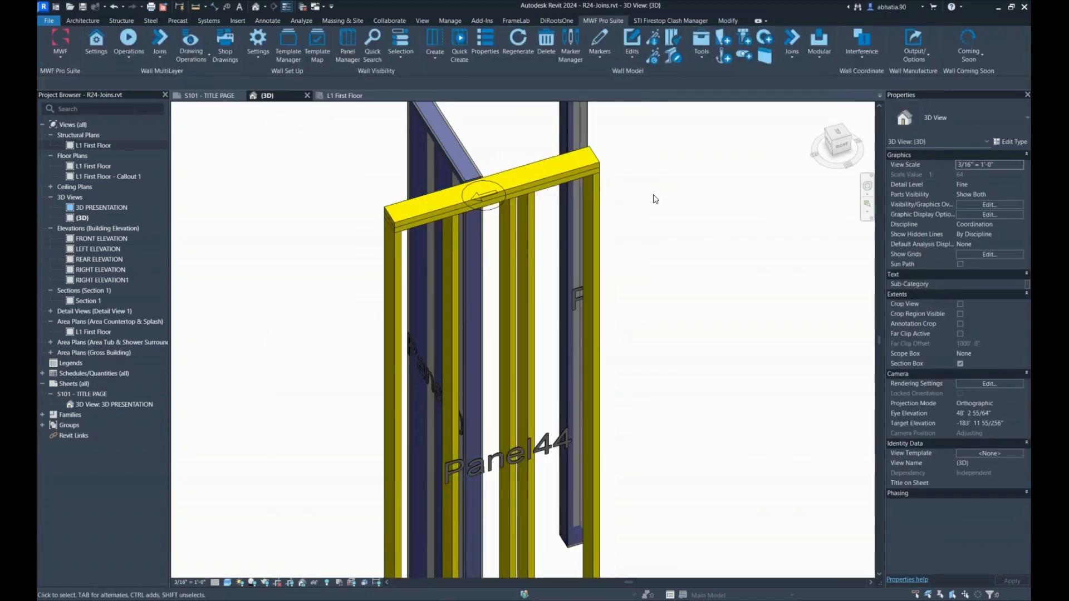
{"action": "scroll", "coordinate": [655, 199], "scroll_direction": "down", "scroll_amount": 3}
{"action": "scroll", "coordinate": [455, 254], "scroll_direction": "up", "scroll_amount": 3}
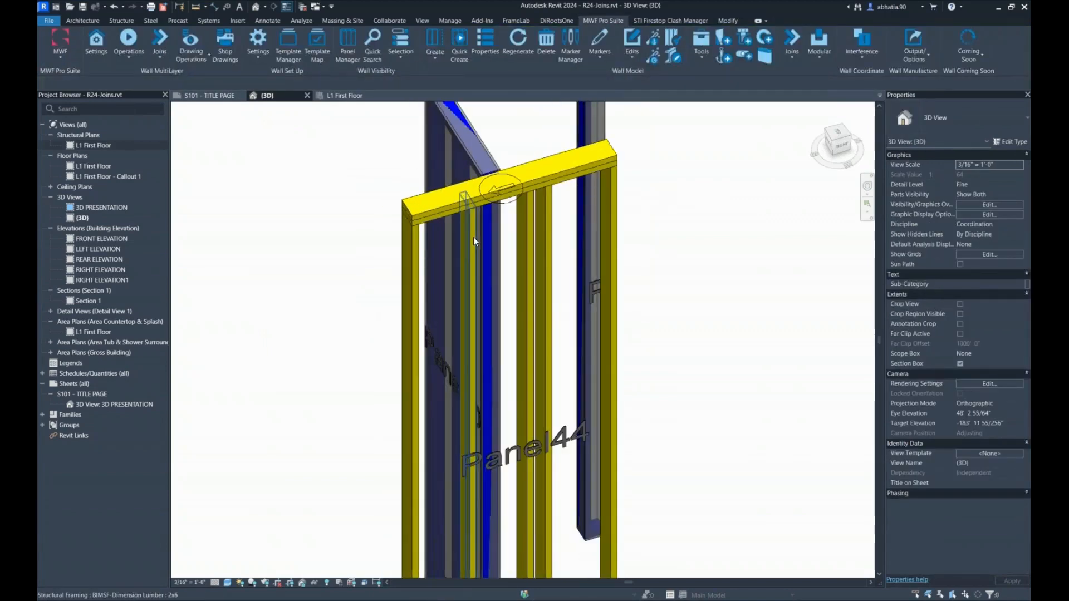
Start a ladder between Panel44's two studs flanking the intersecting wall, naming it 2x6 with the BIMSF-Dimension Lumber: 2x6 family.
{"action": "left_click", "coordinate": [473, 236]}
{"action": "left_click", "coordinate": [526, 230], "text": "ctrl"}
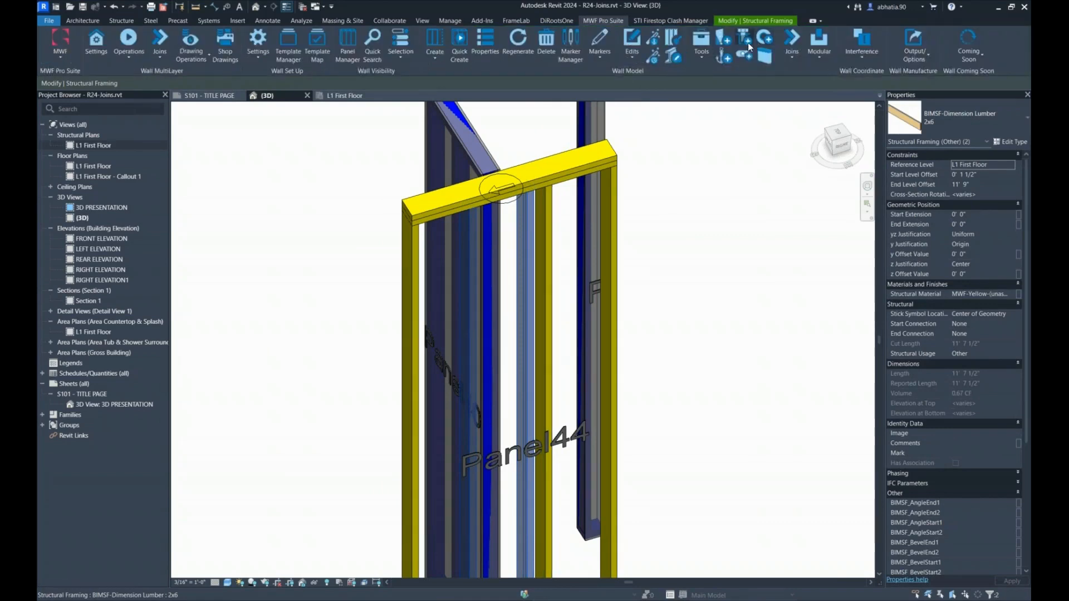
{"action": "left_click", "coordinate": [796, 52]}
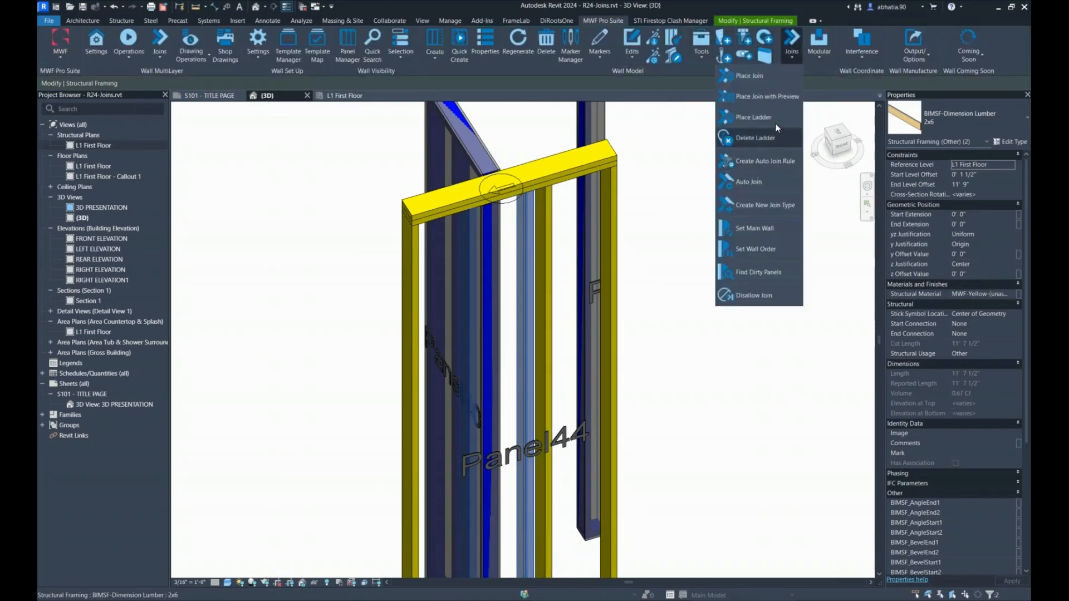
{"action": "left_click", "coordinate": [774, 118]}
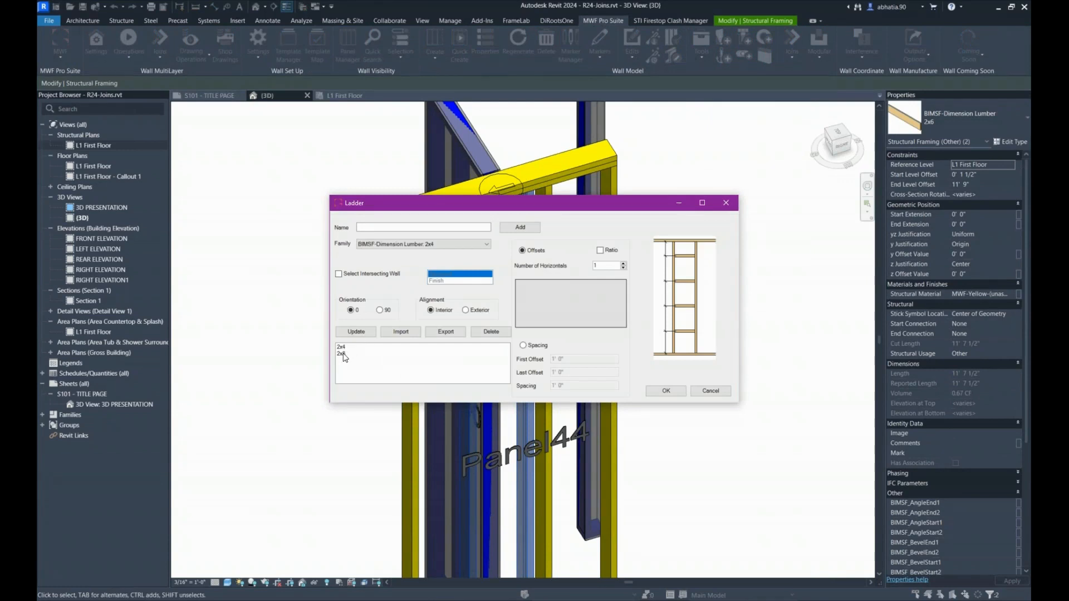
{"action": "left_click", "coordinate": [343, 354]}
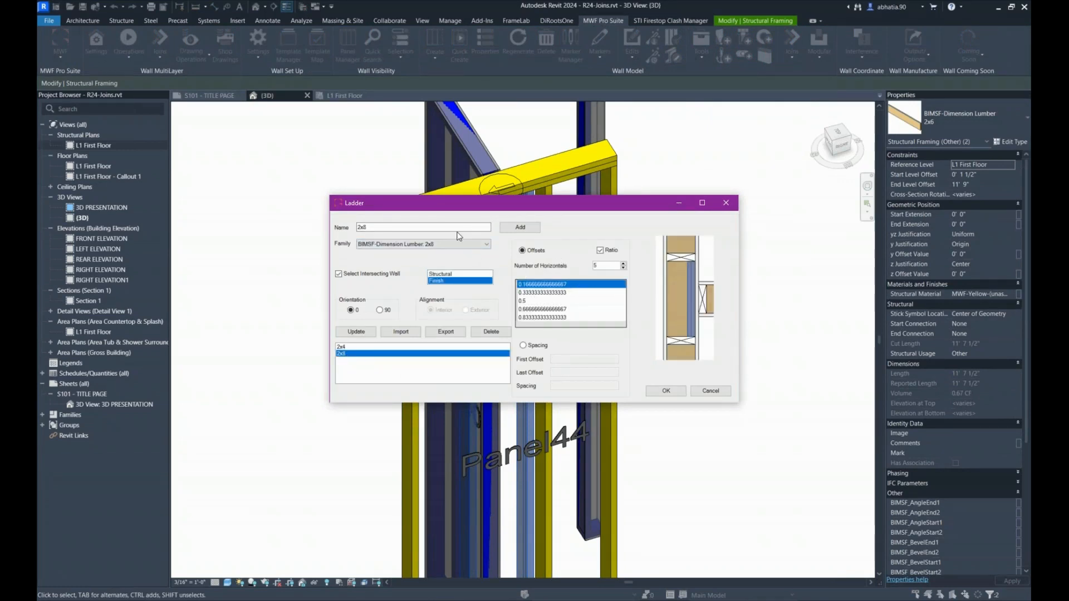
{"action": "left_click_drag", "start_coordinate": [390, 227], "coordinate": [351, 227]}
{"action": "left_click", "coordinate": [396, 244]}
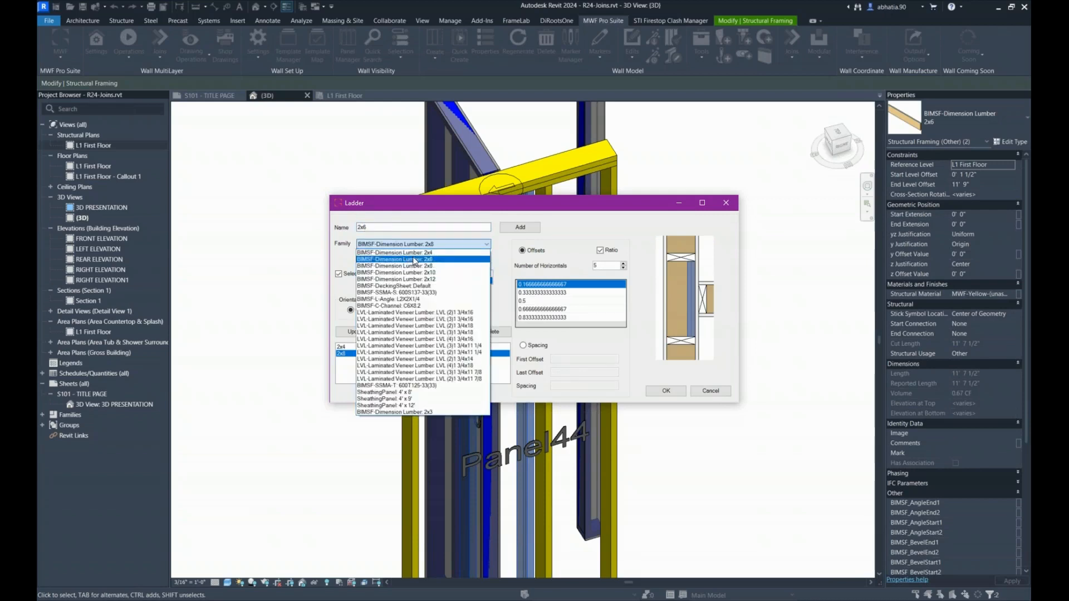
{"action": "left_click", "coordinate": [412, 259]}
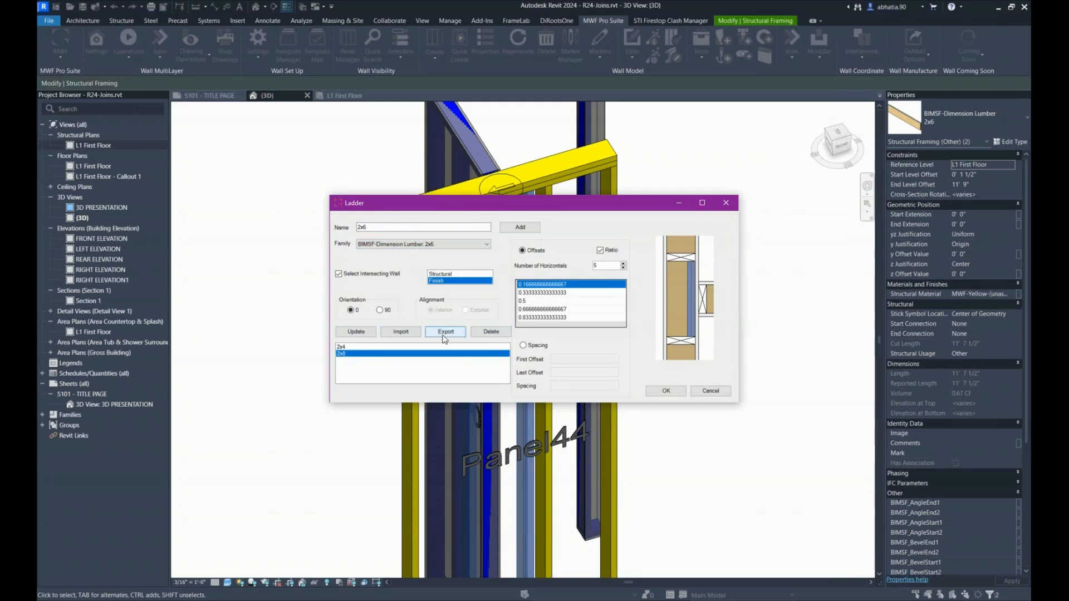
Set the ladder to 6 horizontals with ratio offsets, add it as a new 2x6 definition and select that definition.
{"action": "left_click", "coordinate": [609, 251]}
{"action": "left_click", "coordinate": [610, 251]}
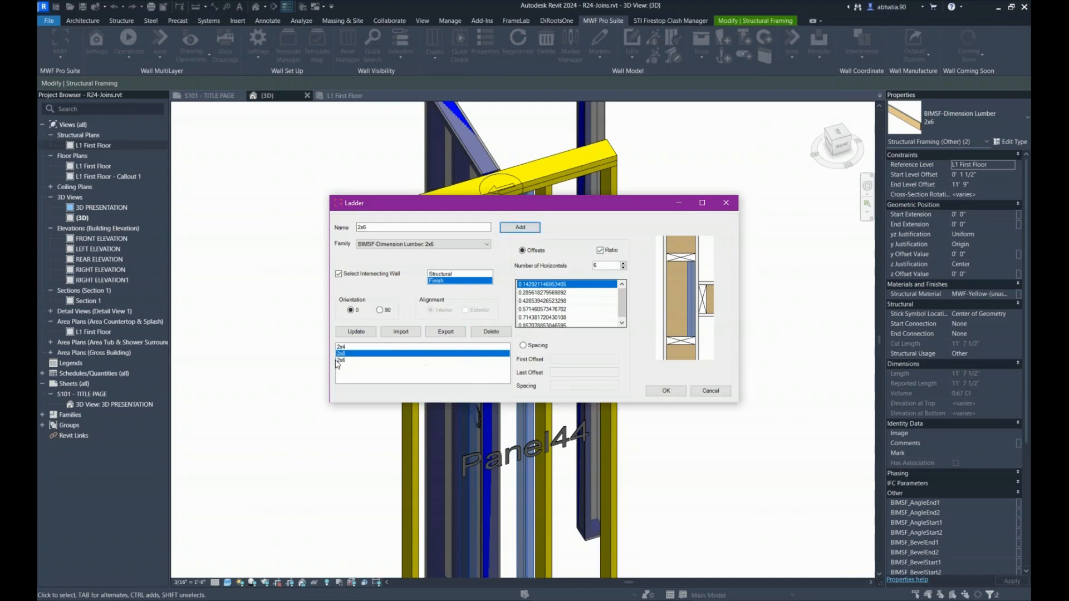
{"action": "left_click", "coordinate": [345, 360]}
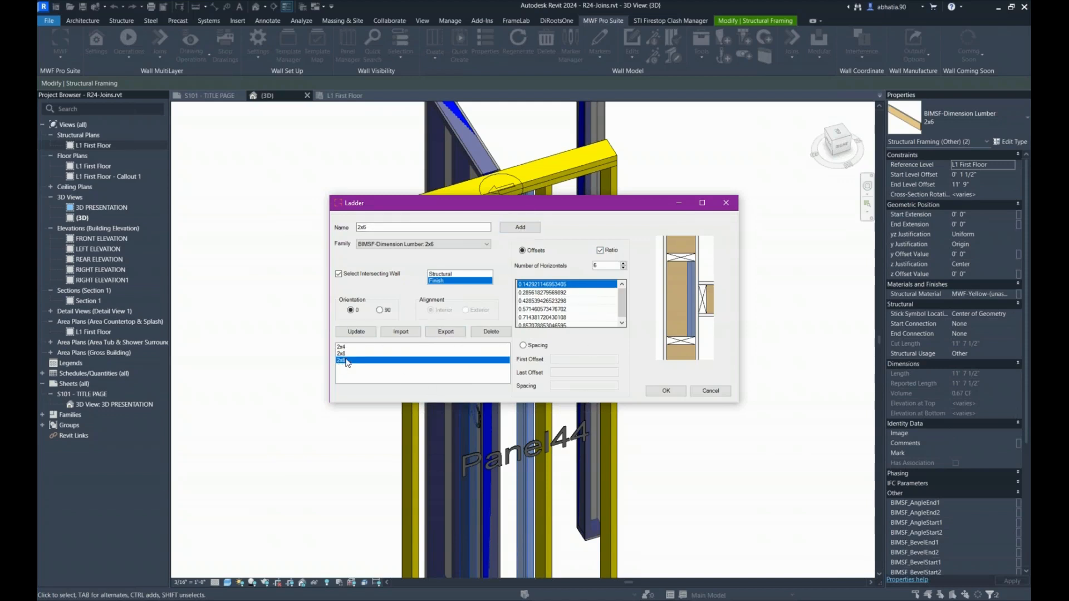
Place the 2x6 ladder between the selected Panel44 studs, choosing Panel40's wall as the intersecting wall, and inspect its rungs.
{"action": "left_click", "coordinate": [667, 391]}
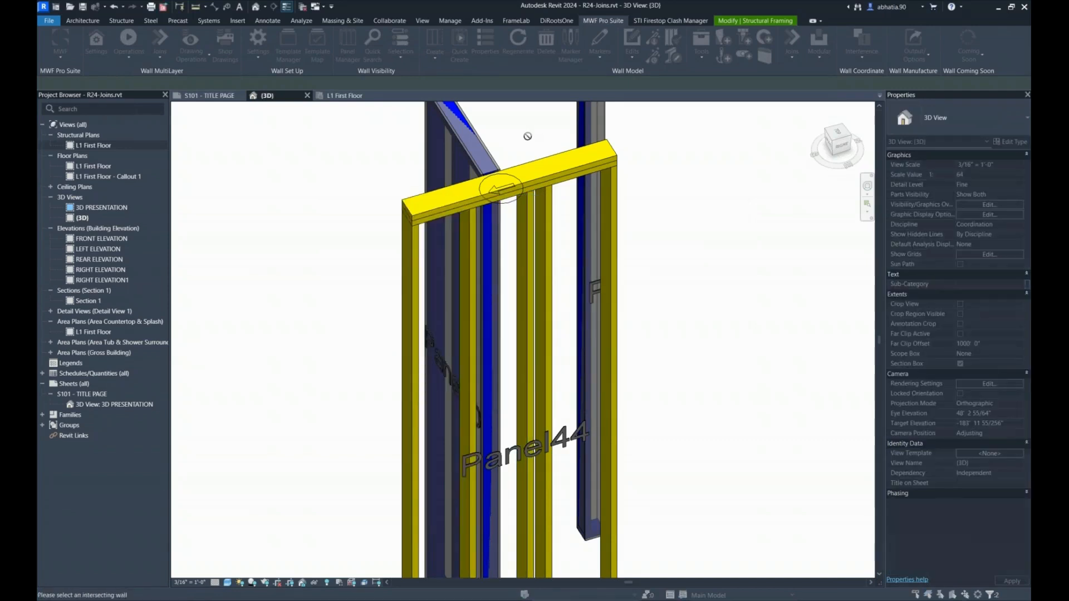
{"action": "left_click", "coordinate": [482, 137]}
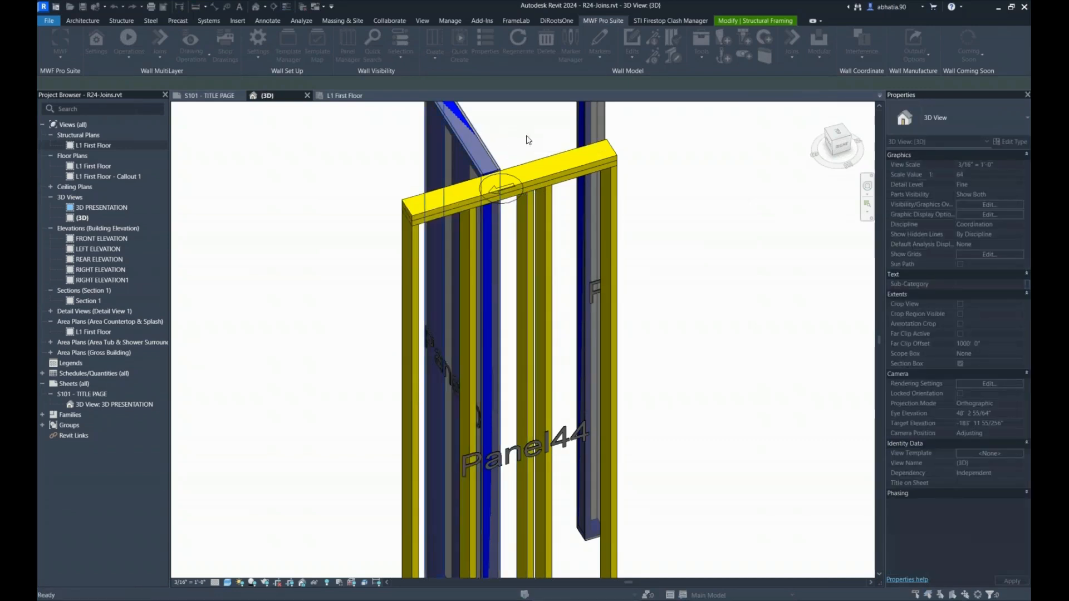
{"action": "scroll", "coordinate": [631, 143], "scroll_direction": "down", "scroll_amount": 2}
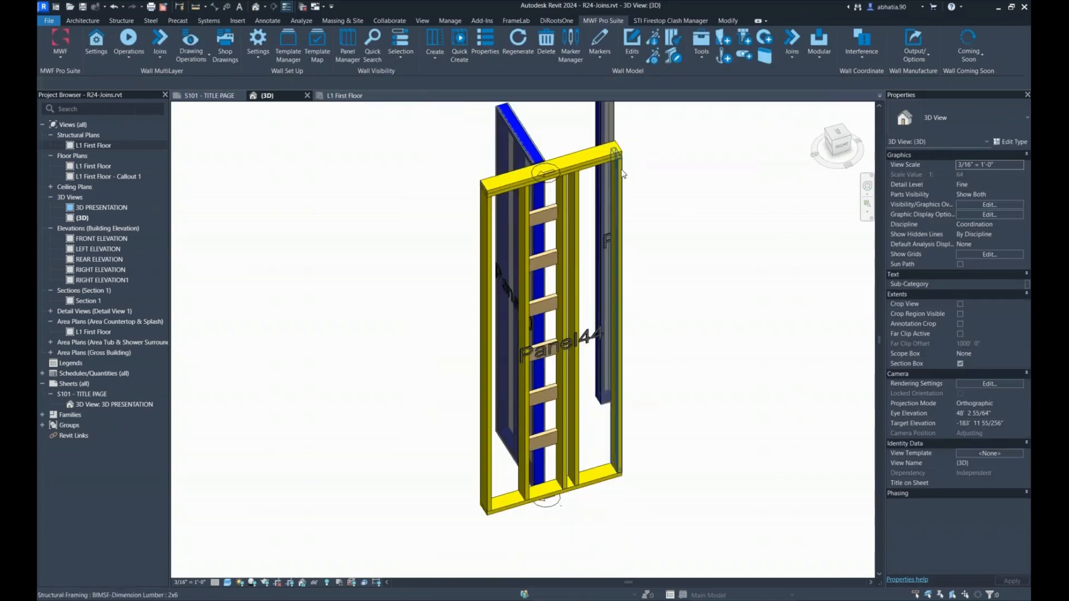
{"action": "scroll", "coordinate": [544, 255], "scroll_direction": "up", "scroll_amount": 1}
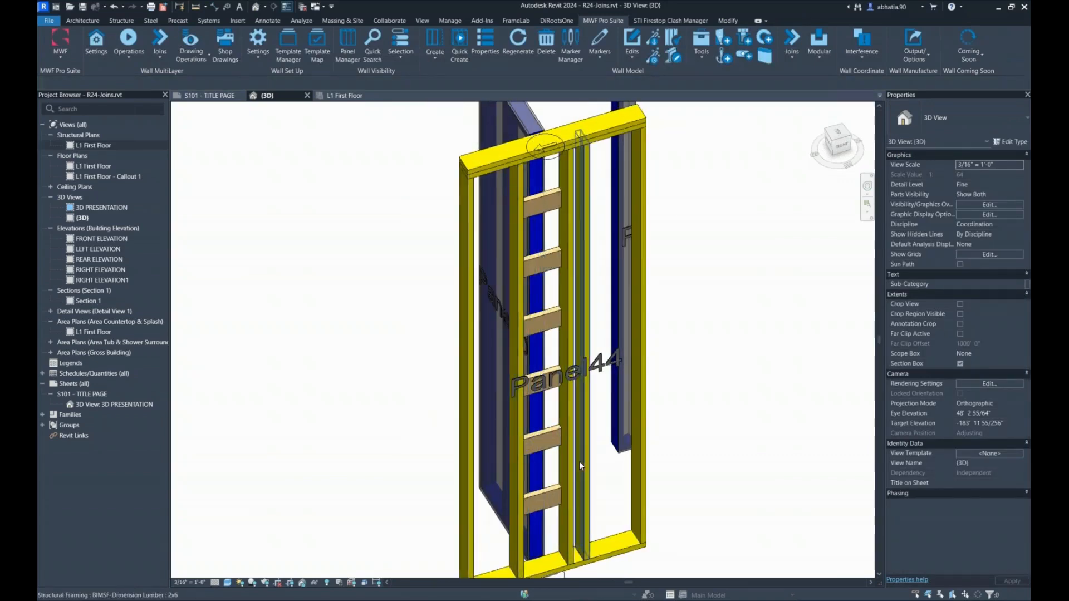
{"action": "scroll", "coordinate": [562, 489], "scroll_direction": "up", "scroll_amount": 3}
{"action": "scroll", "coordinate": [555, 484], "scroll_direction": "down", "scroll_amount": 2}
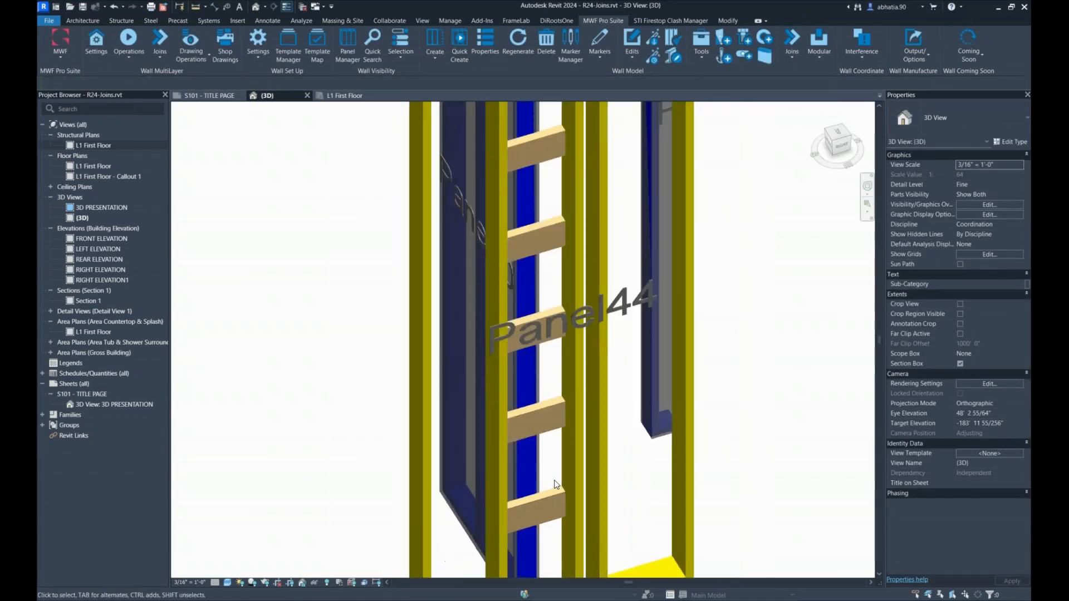
{"action": "scroll", "coordinate": [554, 484], "scroll_direction": "down", "scroll_amount": 3}
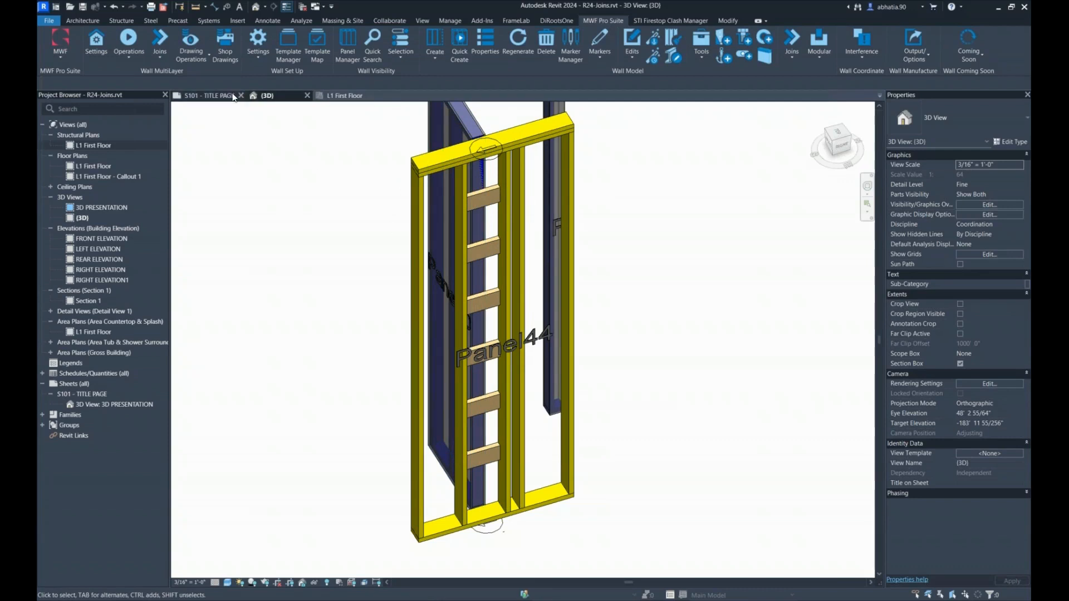
Review the webinar agenda on sheet S101 - TITLE PAGE and return to the L1 First Floor structural plan.
{"action": "left_click", "coordinate": [330, 96]}
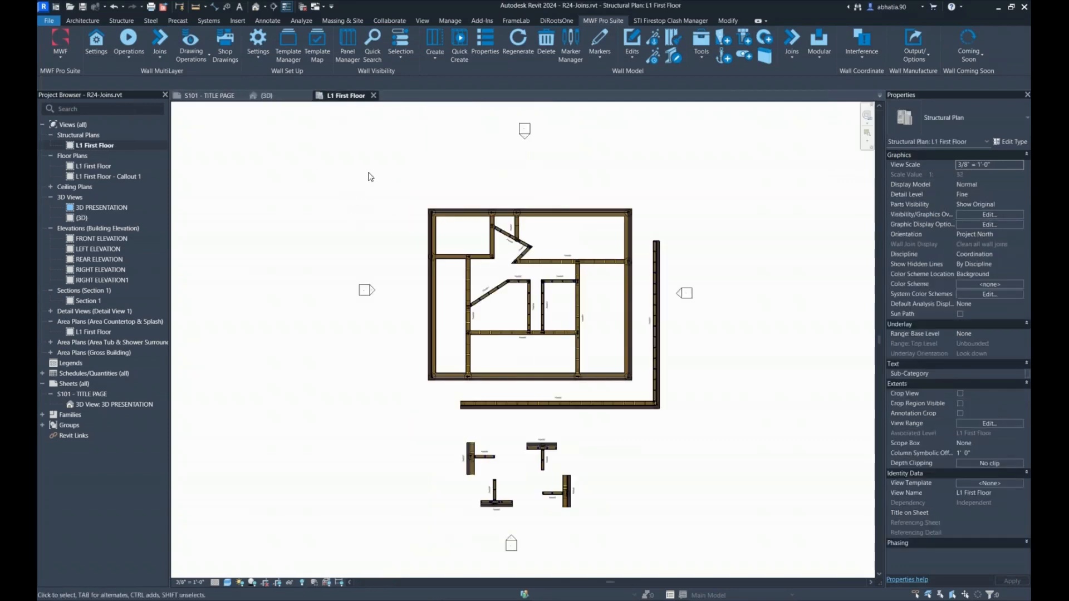
{"action": "left_click", "coordinate": [263, 96]}
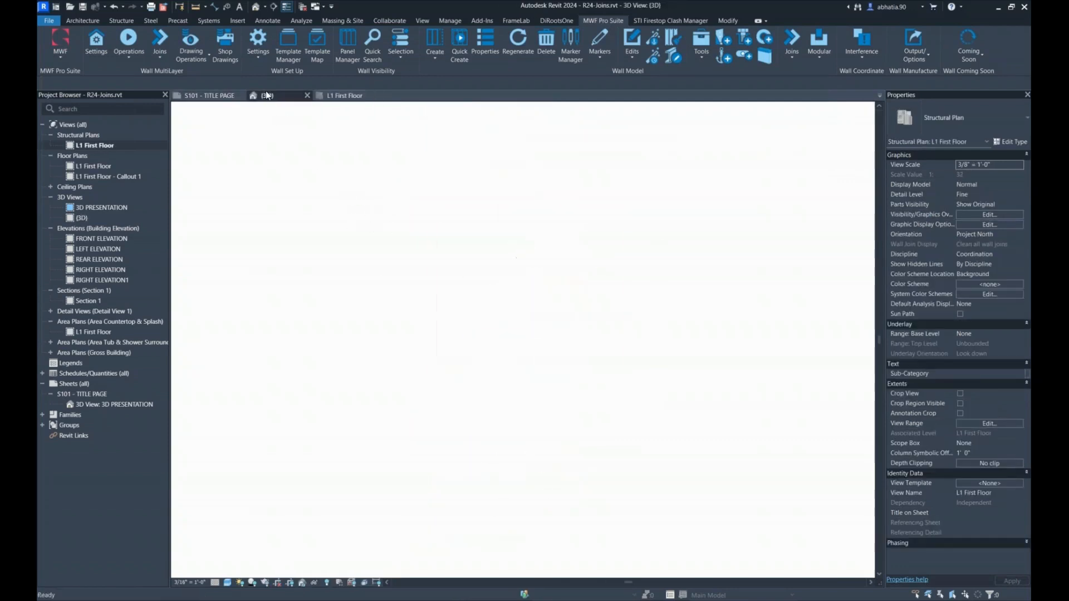
{"action": "left_click", "coordinate": [209, 96]}
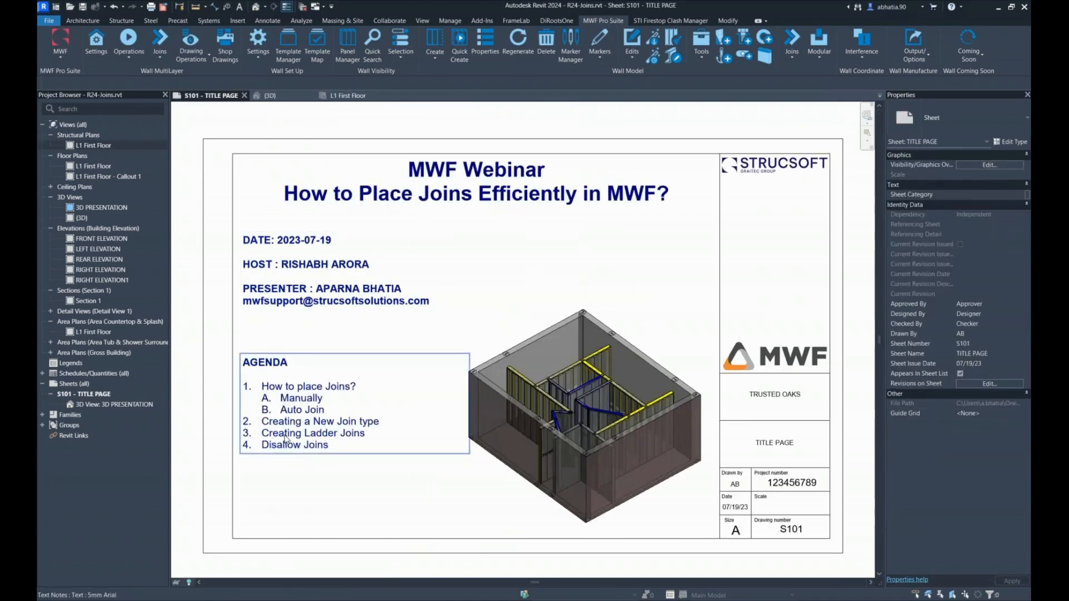
{"action": "left_click", "coordinate": [345, 96]}
Select the house layout in the structural plan and filter the selection down to the Walls category only.
{"action": "middle_click_drag", "start_coordinate": [602, 149], "coordinate": [579, 318]}
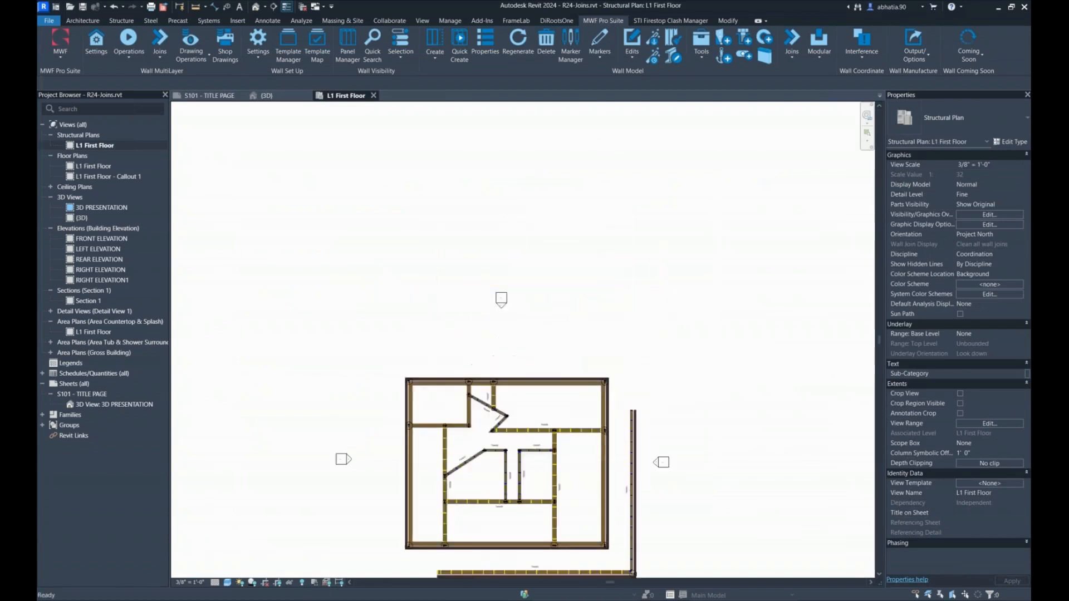
{"action": "scroll", "coordinate": [580, 318], "scroll_direction": "down", "scroll_amount": 1}
{"action": "scroll", "coordinate": [489, 420], "scroll_direction": "up", "scroll_amount": 3}
{"action": "scroll", "coordinate": [397, 286], "scroll_direction": "down", "scroll_amount": 4}
{"action": "scroll", "coordinate": [397, 286], "scroll_direction": "down", "scroll_amount": 1}
{"action": "middle_click_drag", "start_coordinate": [413, 307], "coordinate": [372, 243]}
{"action": "scroll", "coordinate": [372, 243], "scroll_direction": "up", "scroll_amount": 5}
{"action": "left_click_drag", "start_coordinate": [277, 215], "coordinate": [612, 492]}
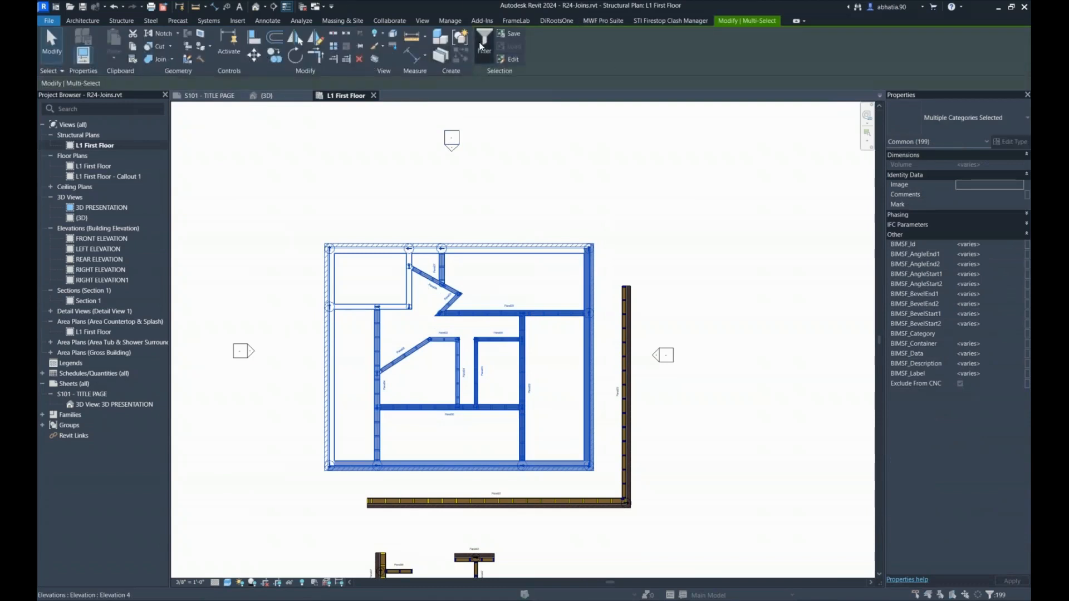
{"action": "left_click", "coordinate": [482, 47]}
{"action": "left_click", "coordinate": [596, 256]}
{"action": "left_click", "coordinate": [451, 259]}
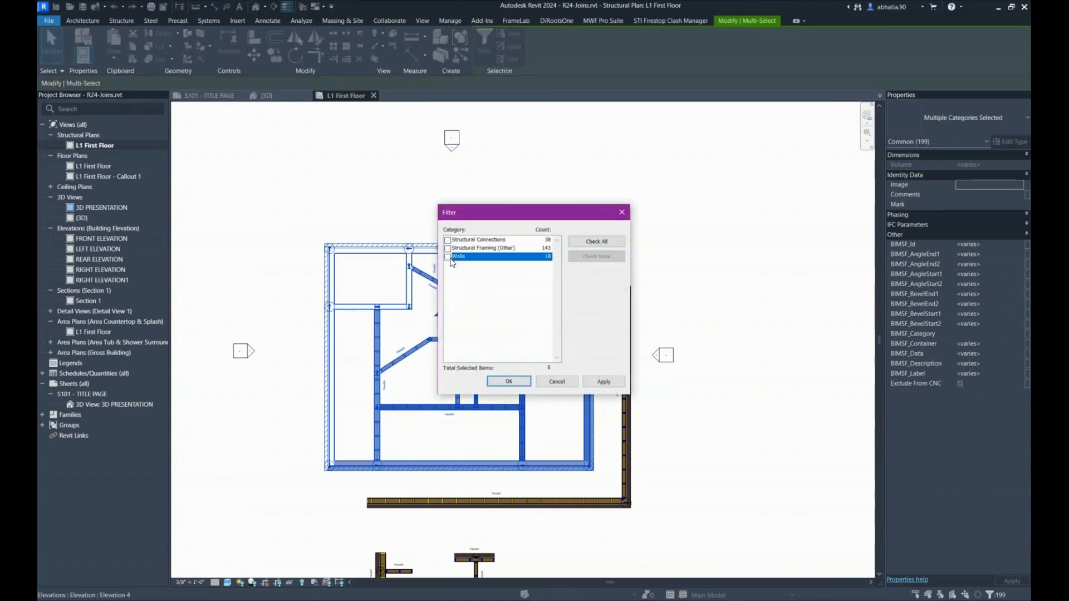
{"action": "left_click", "coordinate": [507, 380]}
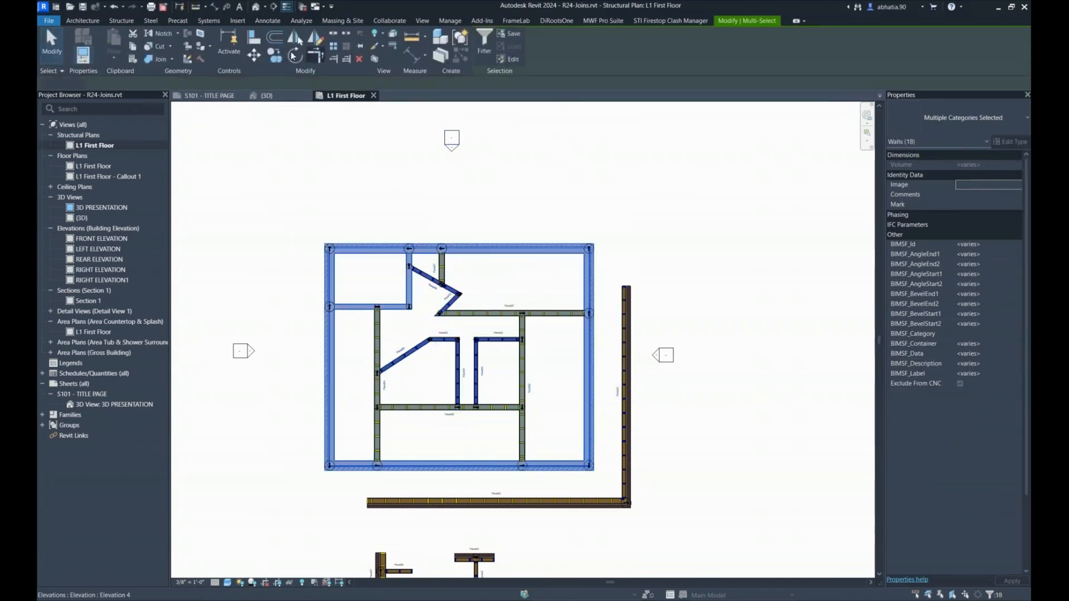
Copy the selected house walls, without their framing, to the empty area to the right of the original layout.
{"action": "left_click", "coordinate": [425, 244]}
{"action": "middle_click_drag", "start_coordinate": [728, 245], "coordinate": [191, 128]}
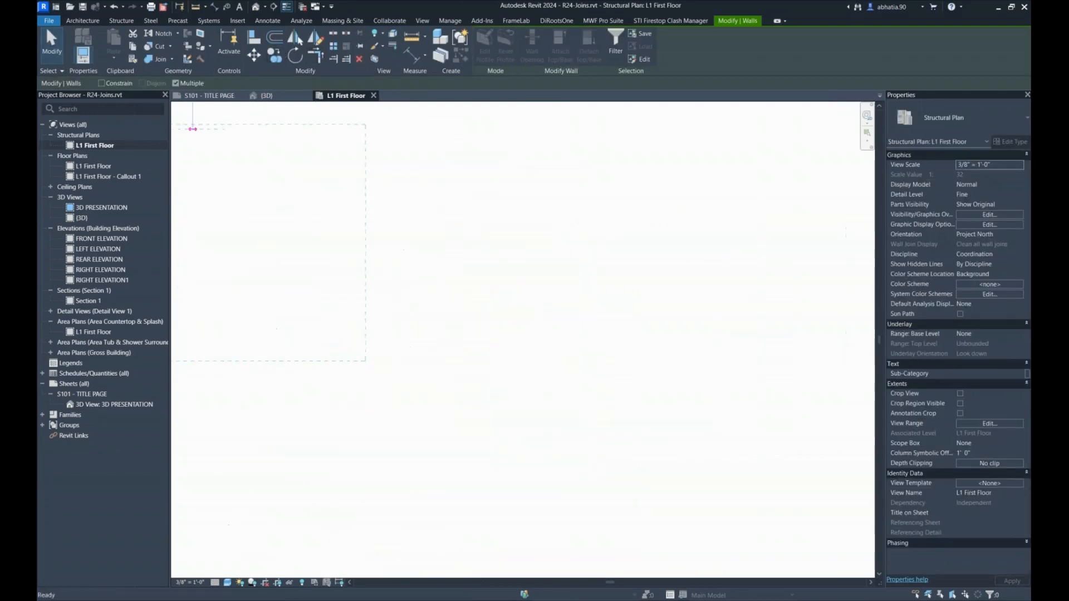
{"action": "left_click", "coordinate": [346, 134]}
{"action": "middle_click_drag", "start_coordinate": [347, 134], "coordinate": [426, 195]}
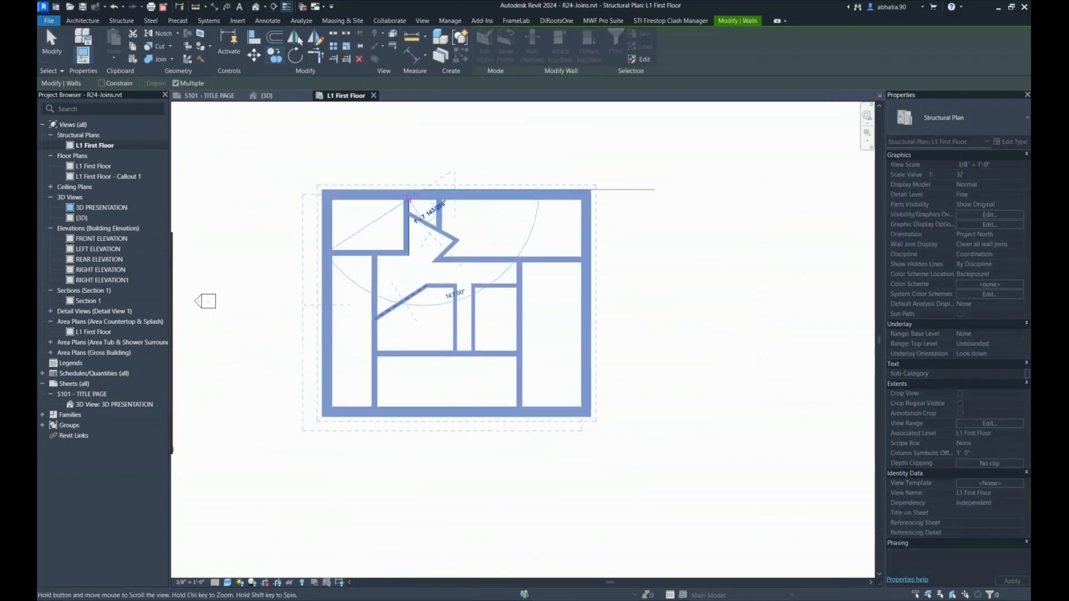
{"action": "scroll", "coordinate": [413, 190], "scroll_direction": "up", "scroll_amount": 3}
{"action": "key", "text": "Escape"}
{"action": "key", "text": "Escape"}
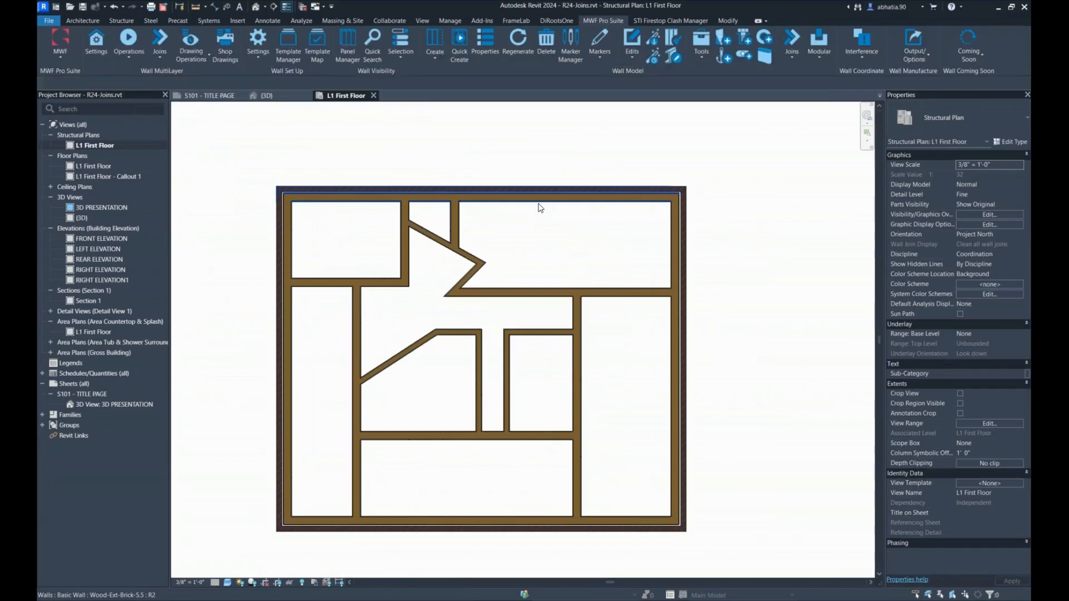
Split the copied horizontal Wood-Int-Stud-5.5 wall just to the right of its T-intersection with the long vertical interior wall.
{"action": "scroll", "coordinate": [446, 282], "scroll_direction": "up", "scroll_amount": 5}
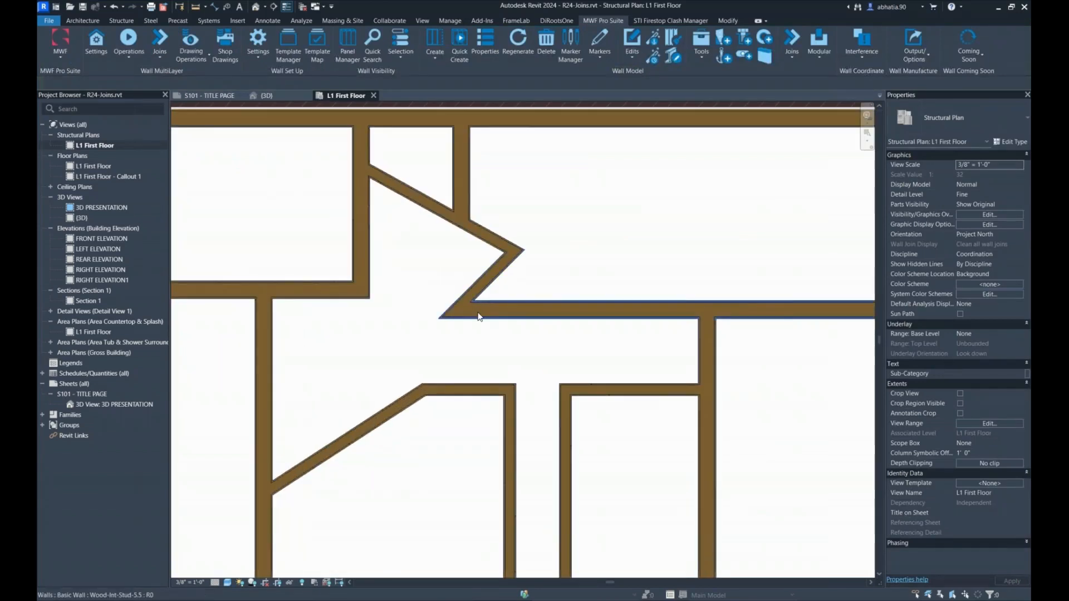
{"action": "middle_click_drag", "start_coordinate": [495, 366], "coordinate": [448, 277]}
{"action": "scroll", "coordinate": [663, 181], "scroll_direction": "up", "scroll_amount": 3}
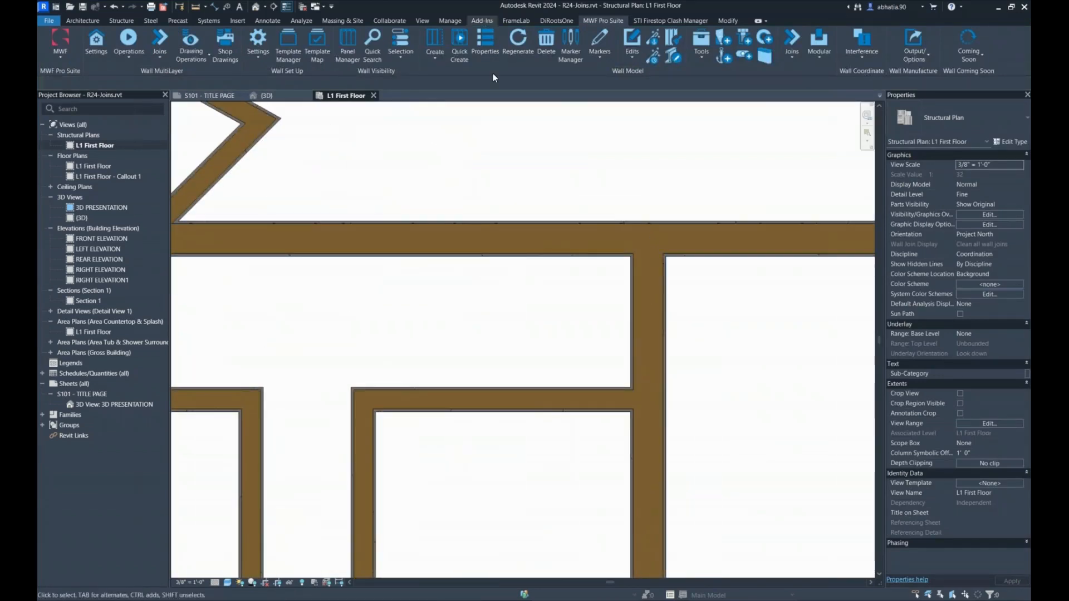
{"action": "left_click", "coordinate": [562, 221]}
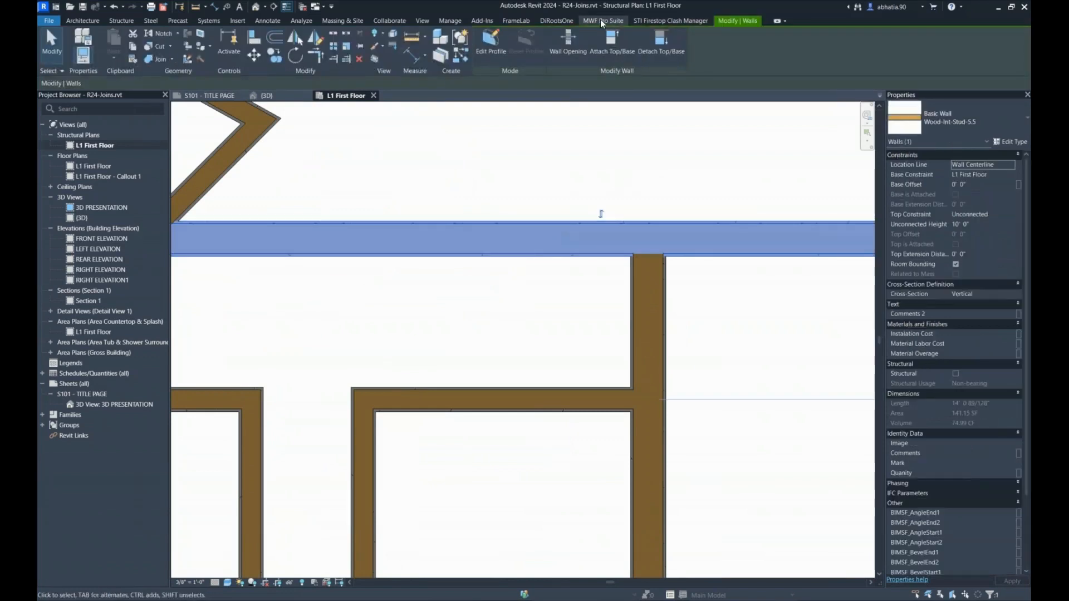
{"action": "left_click", "coordinate": [354, 35]}
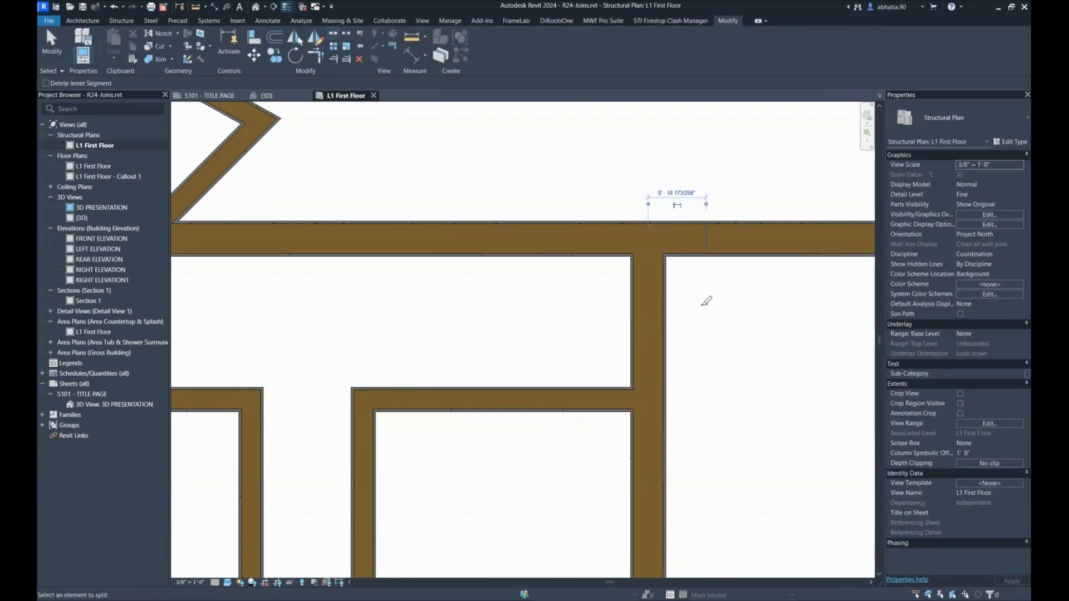
{"action": "scroll", "coordinate": [702, 304], "scroll_direction": "up", "scroll_amount": 2}
{"action": "left_click", "coordinate": [711, 224]}
{"action": "key", "text": "Escape"}
Pull the end of the left split segment back to the vertical wall's centerline, undoing the first attempt and repeating it.
{"action": "left_click", "coordinate": [705, 213]}
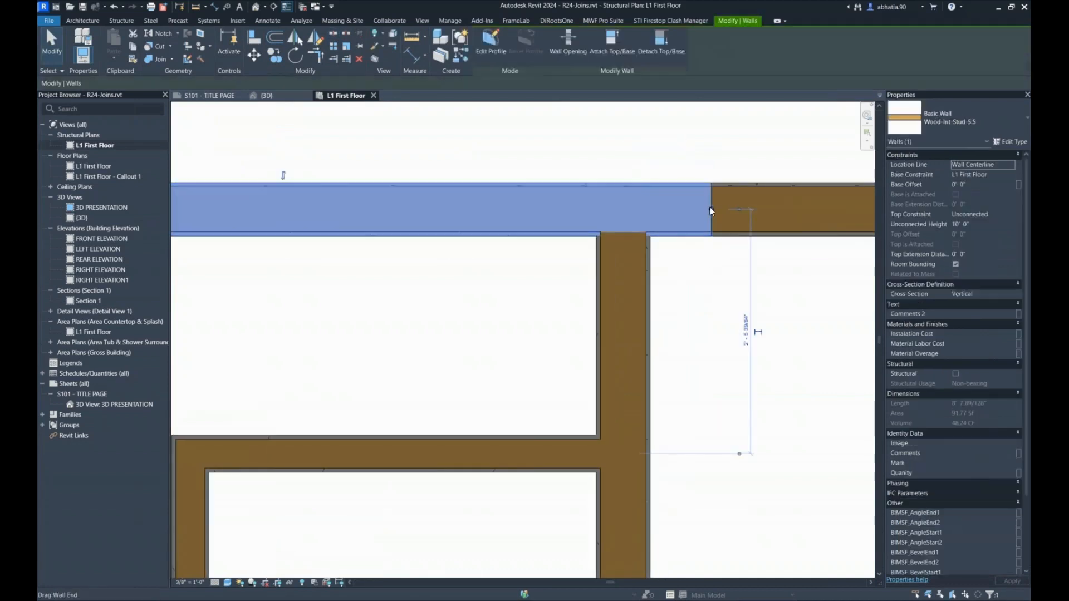
{"action": "left_click_drag", "start_coordinate": [711, 212], "coordinate": [624, 196]}
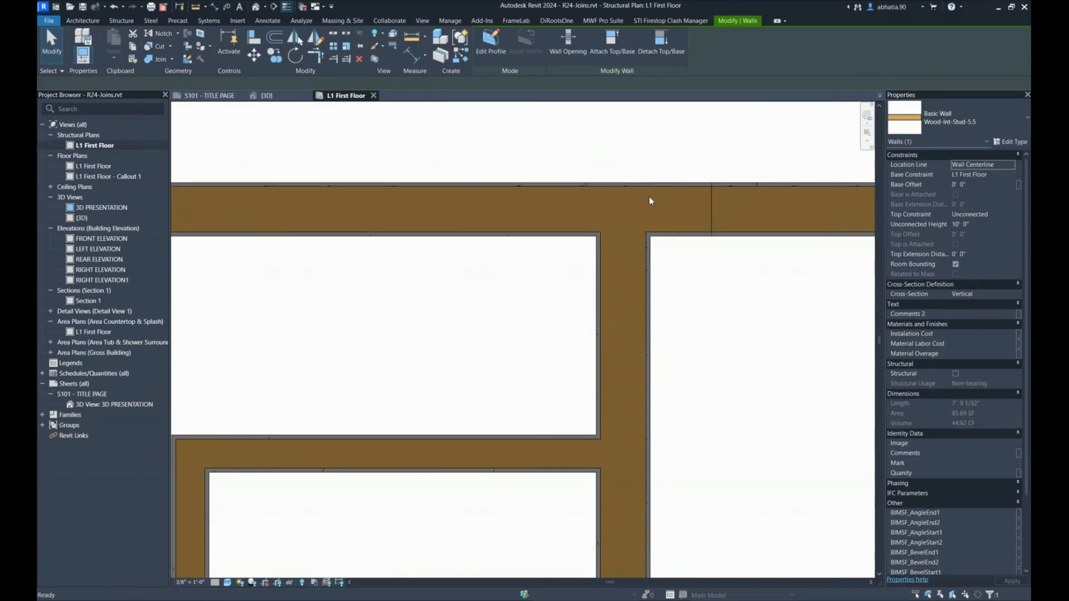
{"action": "key", "text": "ctrl+z"}
{"action": "mouse_move", "coordinate": [643, 215]}
{"action": "left_mouse_down"}
{"action": "mouse_move", "coordinate": [646, 203]}
{"action": "mouse_move", "coordinate": [635, 212]}
{"action": "mouse_move", "coordinate": [710, 217]}
{"action": "mouse_move", "coordinate": [623, 209]}
{"action": "left_mouse_up"}
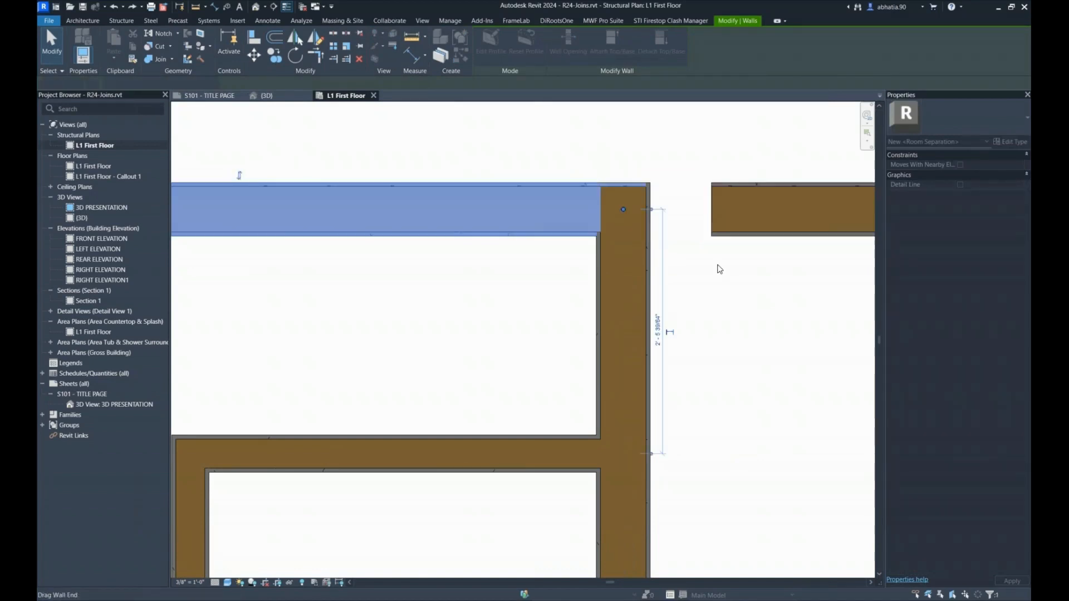
Try to extend the right split segment to the vertical wall so both segments meet as separate walls at the intersection.
{"action": "left_click", "coordinate": [714, 220]}
{"action": "left_click_drag", "start_coordinate": [711, 210], "coordinate": [645, 210]}
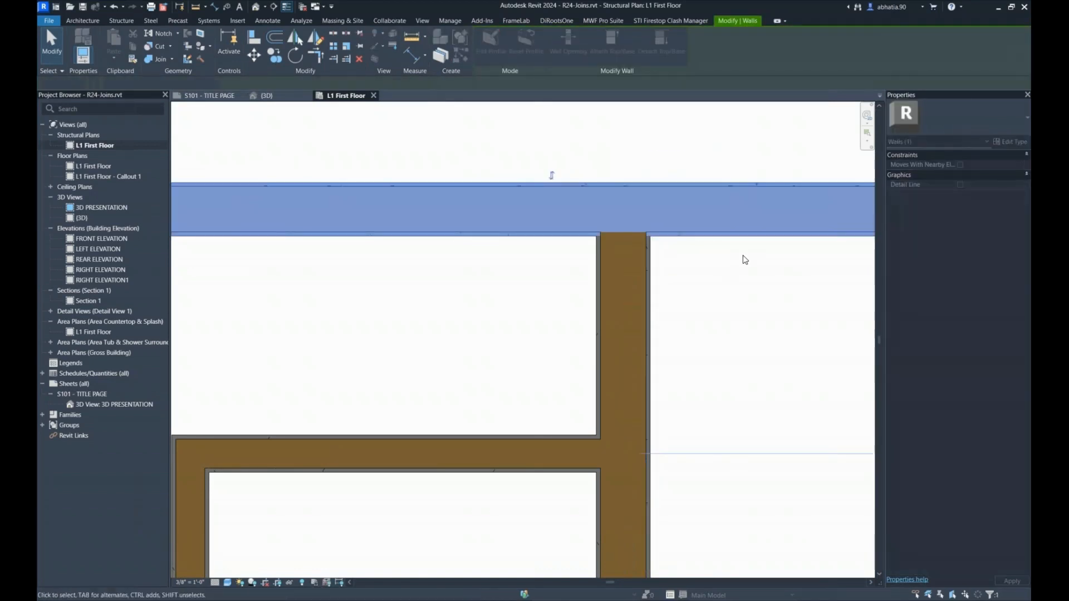
{"action": "left_click", "coordinate": [658, 267]}
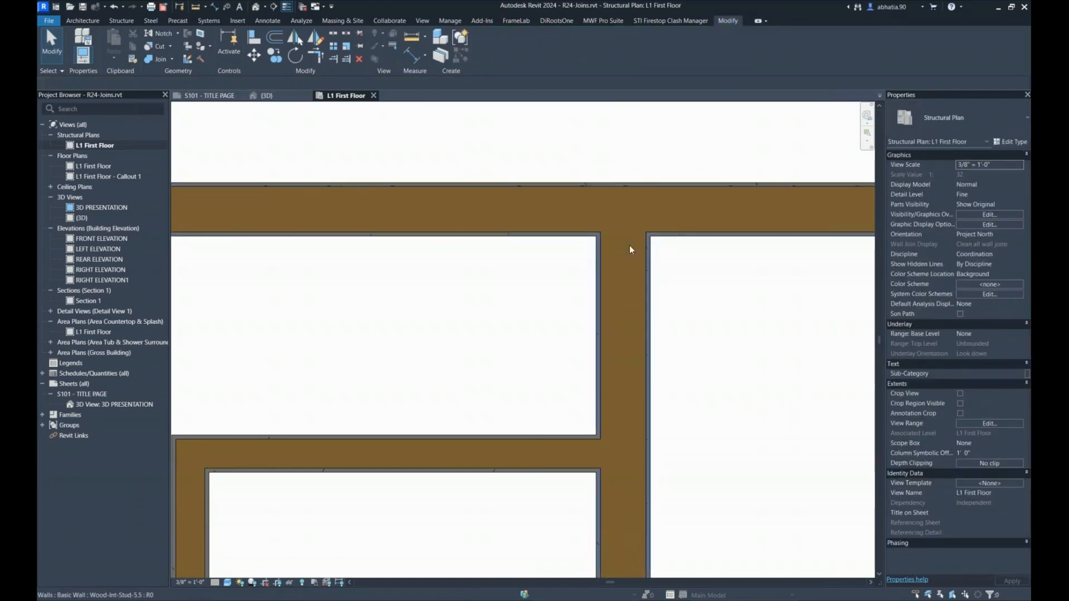
{"action": "scroll", "coordinate": [623, 238], "scroll_direction": "down", "scroll_amount": 5}
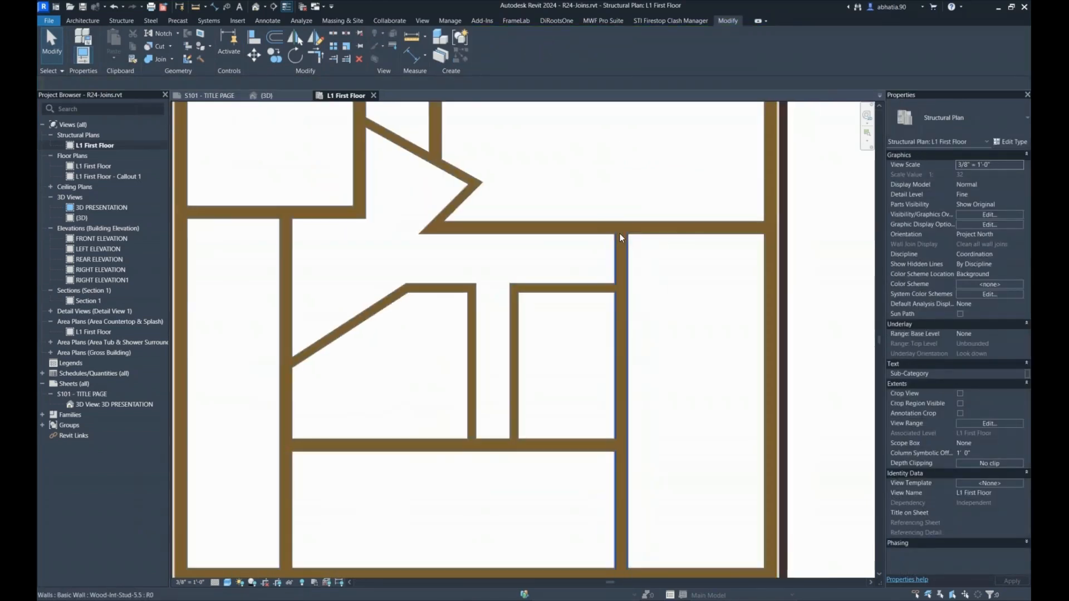
{"action": "scroll", "coordinate": [620, 217], "scroll_direction": "up", "scroll_amount": 4}
{"action": "scroll", "coordinate": [674, 178], "scroll_direction": "down", "scroll_amount": 5}
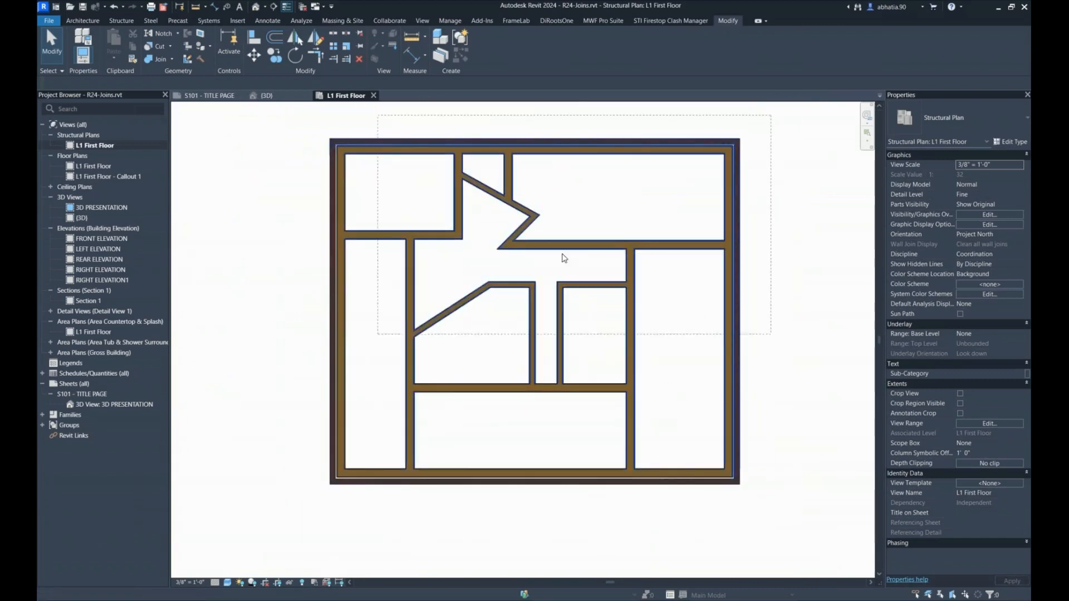
Disallow joins by selection on the long horizontal, long vertical and short horizontal interior walls meeting in the copied layout.
{"action": "scroll", "coordinate": [644, 231], "scroll_direction": "up", "scroll_amount": 3}
{"action": "left_click_drag", "start_coordinate": [666, 209], "coordinate": [570, 299]}
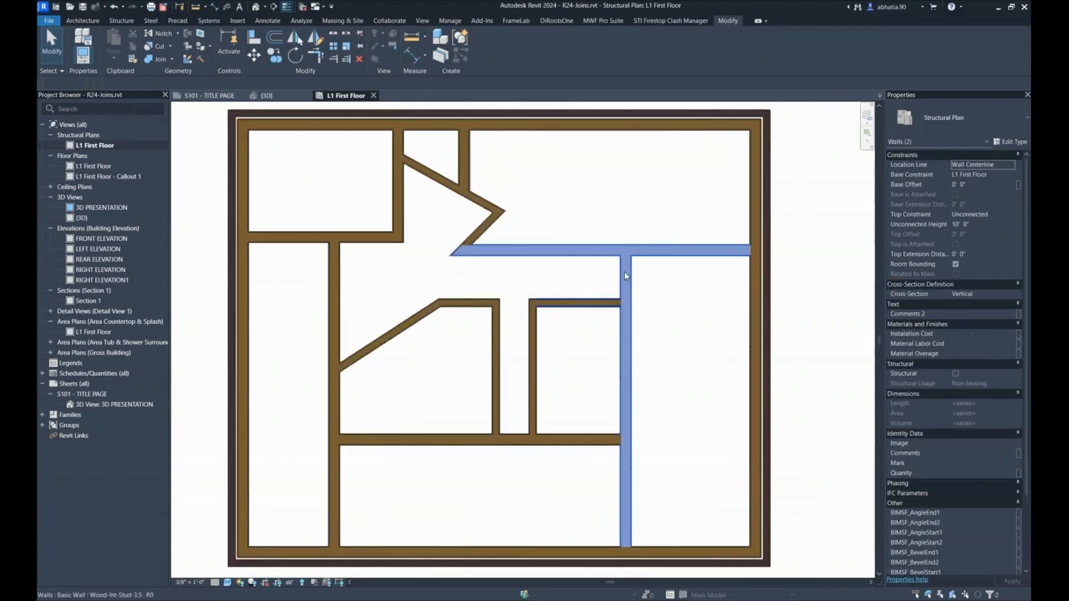
{"action": "scroll", "coordinate": [625, 281], "scroll_direction": "up", "scroll_amount": 3}
{"action": "left_click_drag", "start_coordinate": [680, 186], "coordinate": [569, 393]}
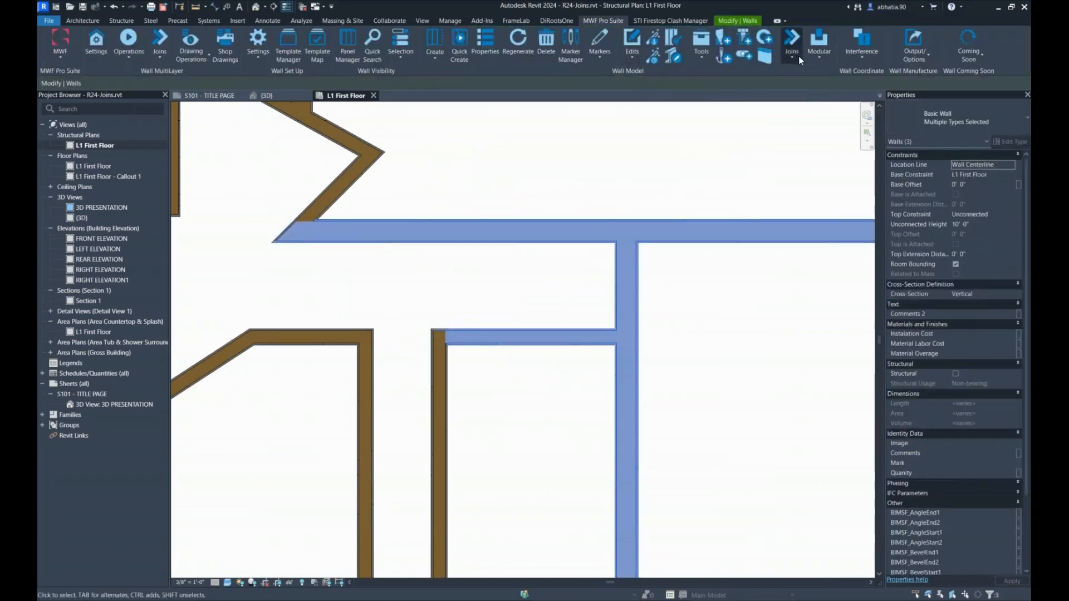
{"action": "left_click", "coordinate": [795, 53]}
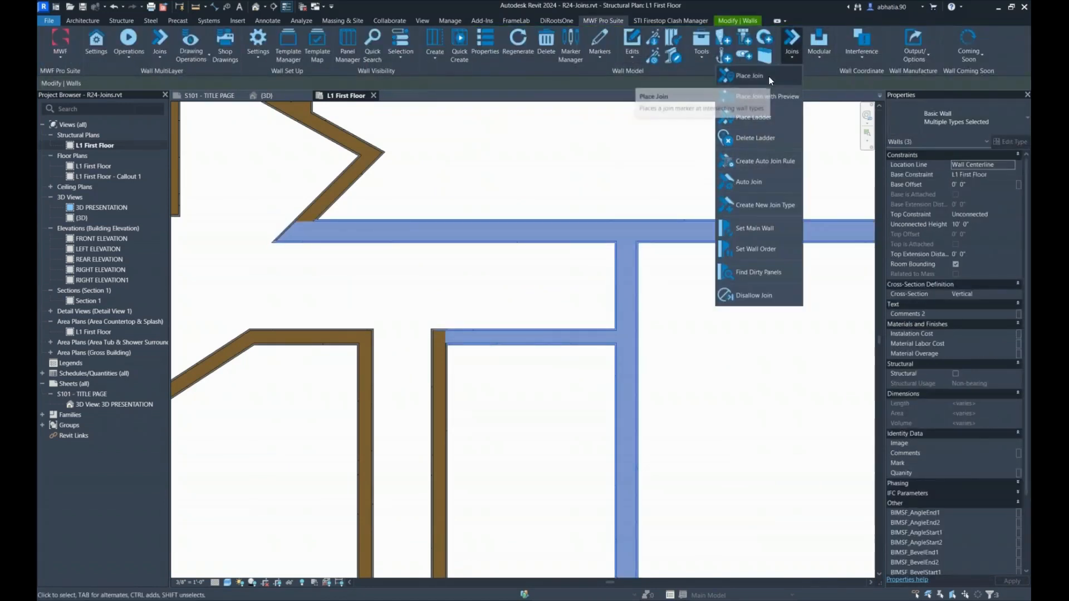
{"action": "left_click", "coordinate": [773, 293]}
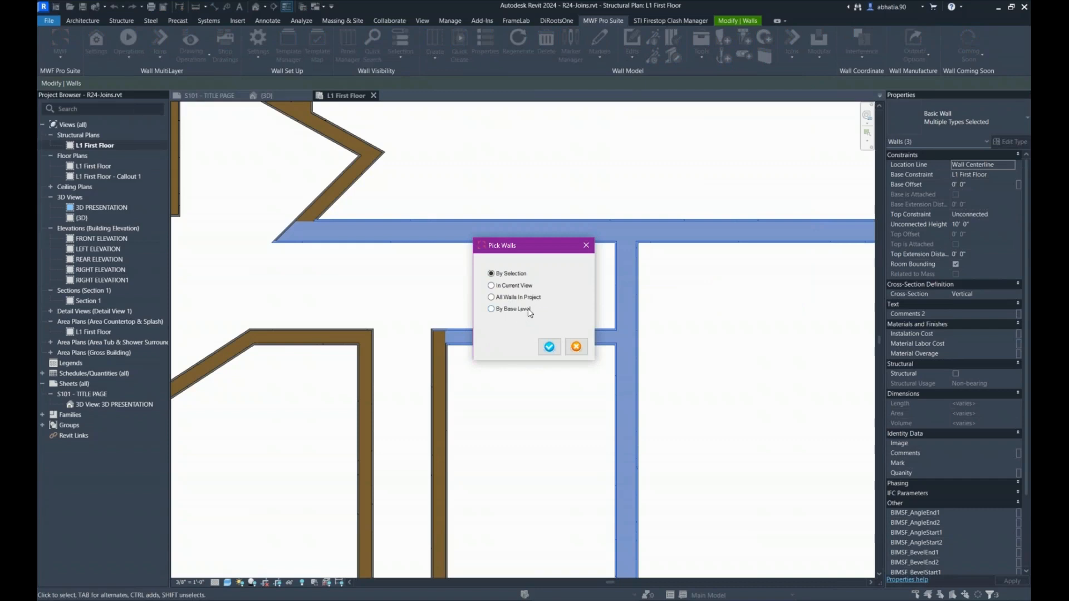
{"action": "left_click", "coordinate": [549, 346]}
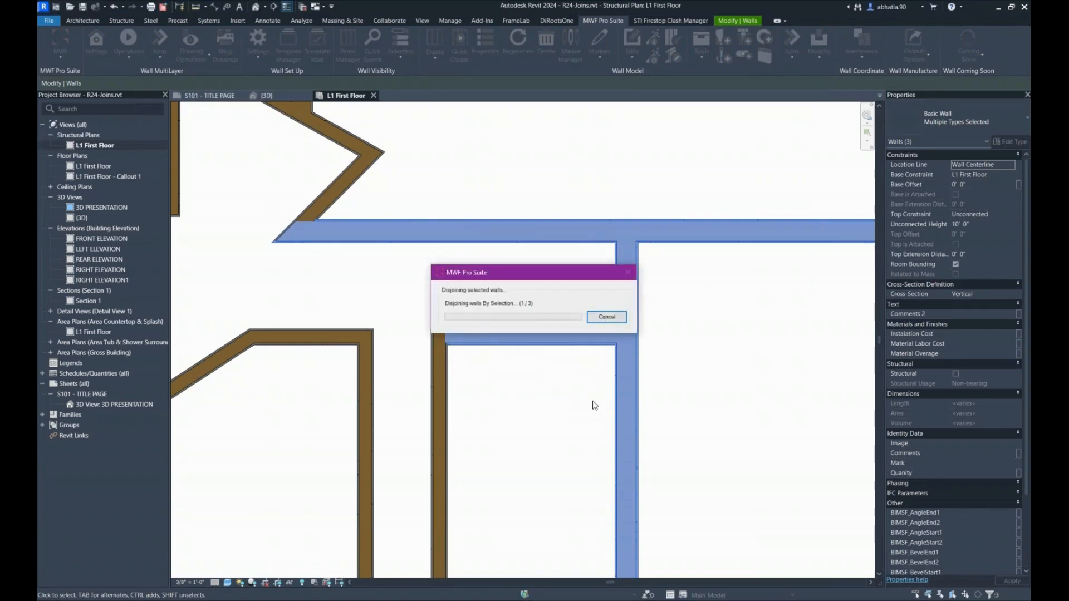
{"action": "left_click", "coordinate": [799, 337]}
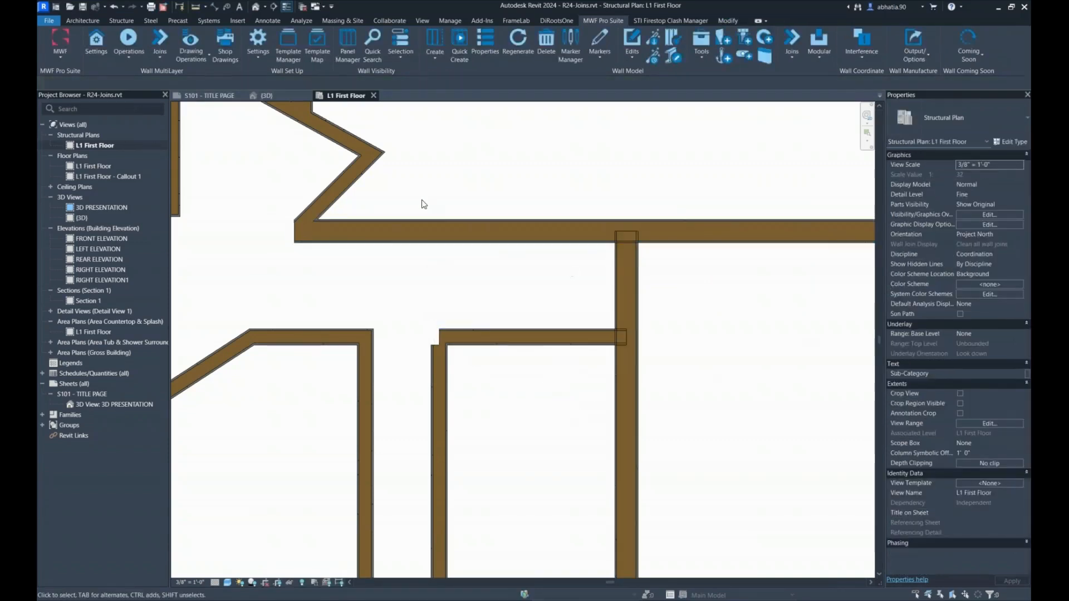
Examine the ends of the disjoined walls at the diagonal wall, the T-intersection and the short horizontal wall.
{"action": "scroll", "coordinate": [306, 205], "scroll_direction": "up", "scroll_amount": 4}
{"action": "left_click", "coordinate": [296, 228]}
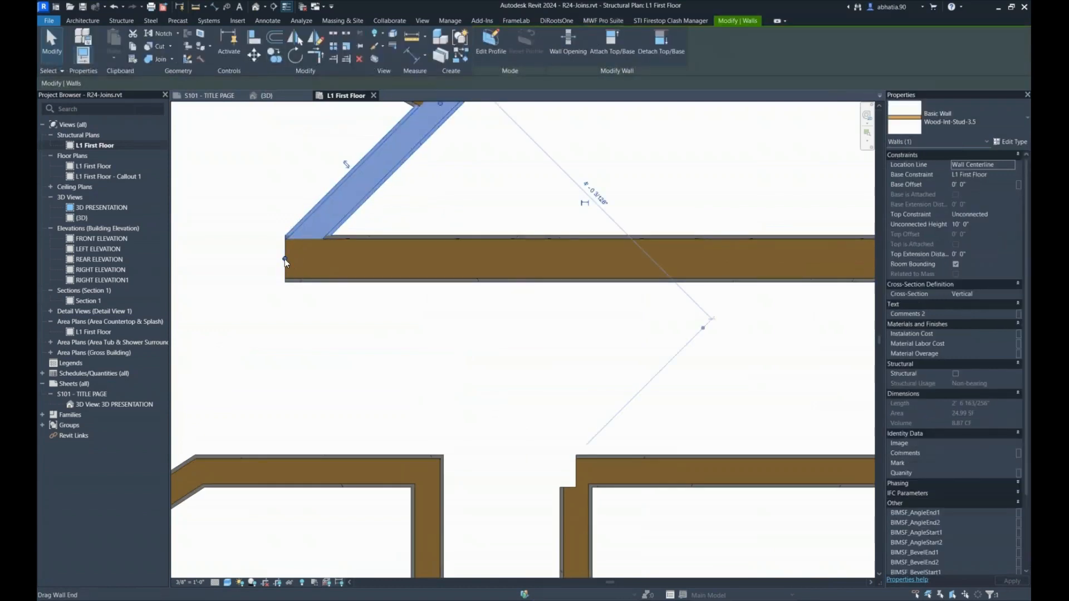
{"action": "left_click", "coordinate": [488, 338]}
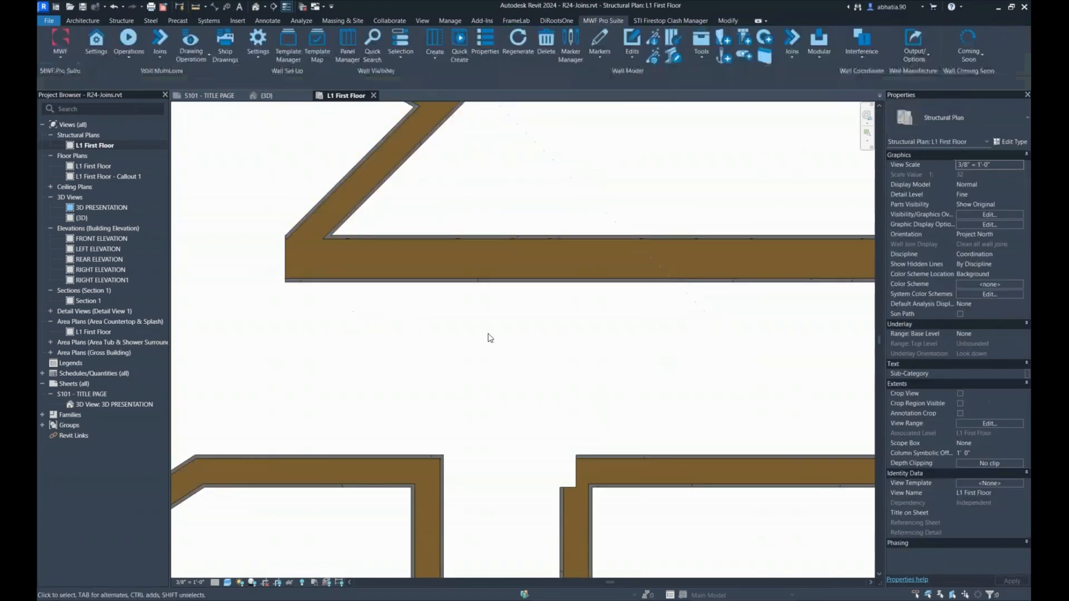
{"action": "scroll", "coordinate": [491, 337], "scroll_direction": "down", "scroll_amount": 3}
{"action": "scroll", "coordinate": [789, 324], "scroll_direction": "up", "scroll_amount": 4}
{"action": "left_click", "coordinate": [744, 326]}
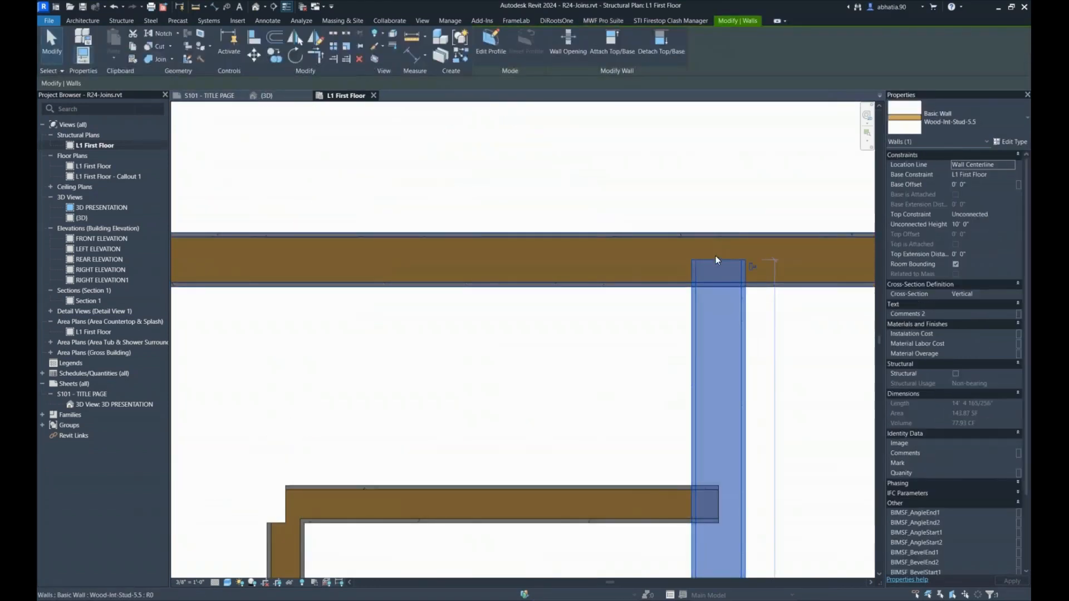
{"action": "scroll", "coordinate": [730, 282], "scroll_direction": "up", "scroll_amount": 4}
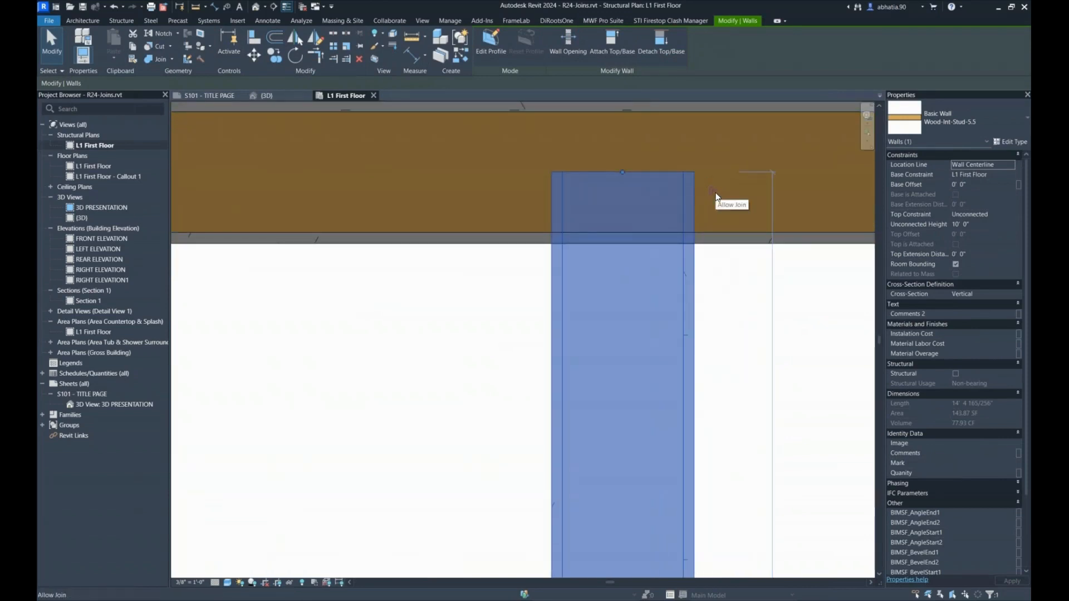
{"action": "scroll", "coordinate": [715, 196], "scroll_direction": "down", "scroll_amount": 3}
{"action": "middle_click_drag", "start_coordinate": [708, 298], "coordinate": [670, 222]}
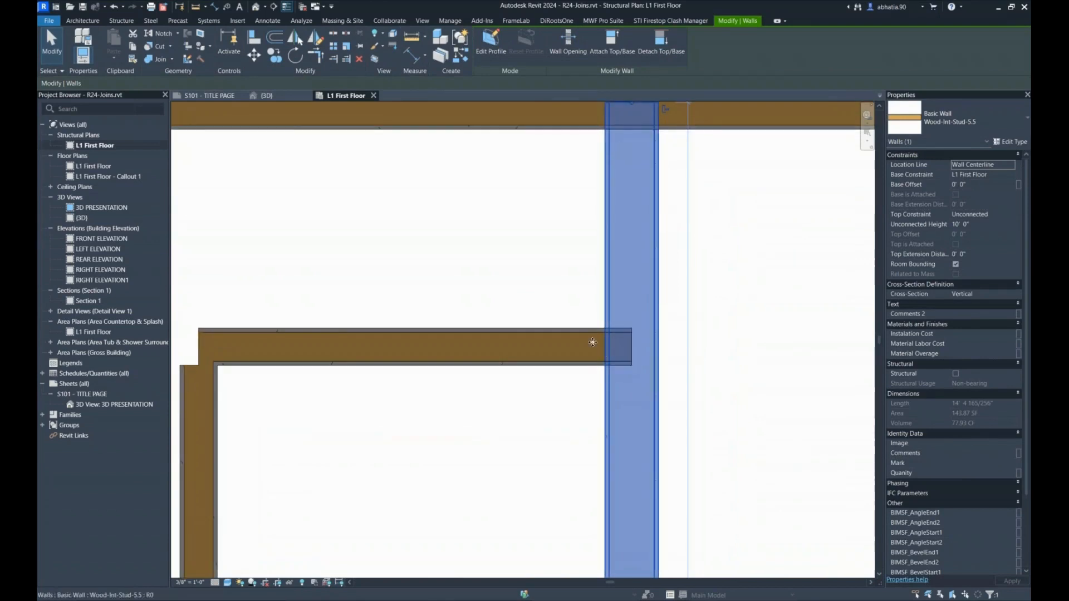
{"action": "left_click", "coordinate": [591, 347]}
{"action": "left_click", "coordinate": [539, 252]}
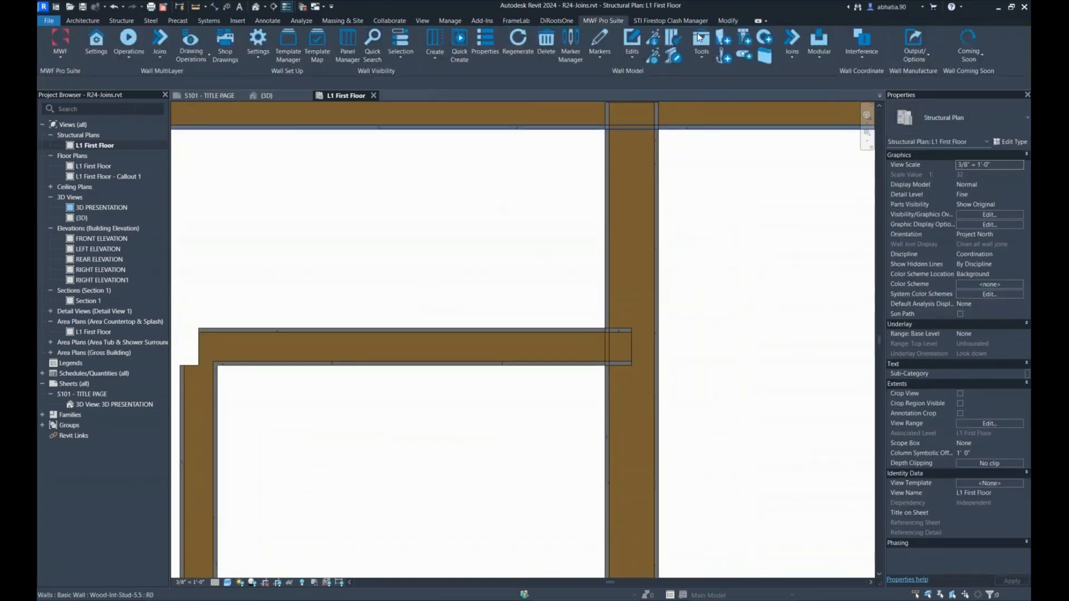
Trim the short horizontal Wood-Int-Stud-3.5 wall back to the near face of the long vertical interior wall.
{"action": "left_click", "coordinate": [731, 21]}
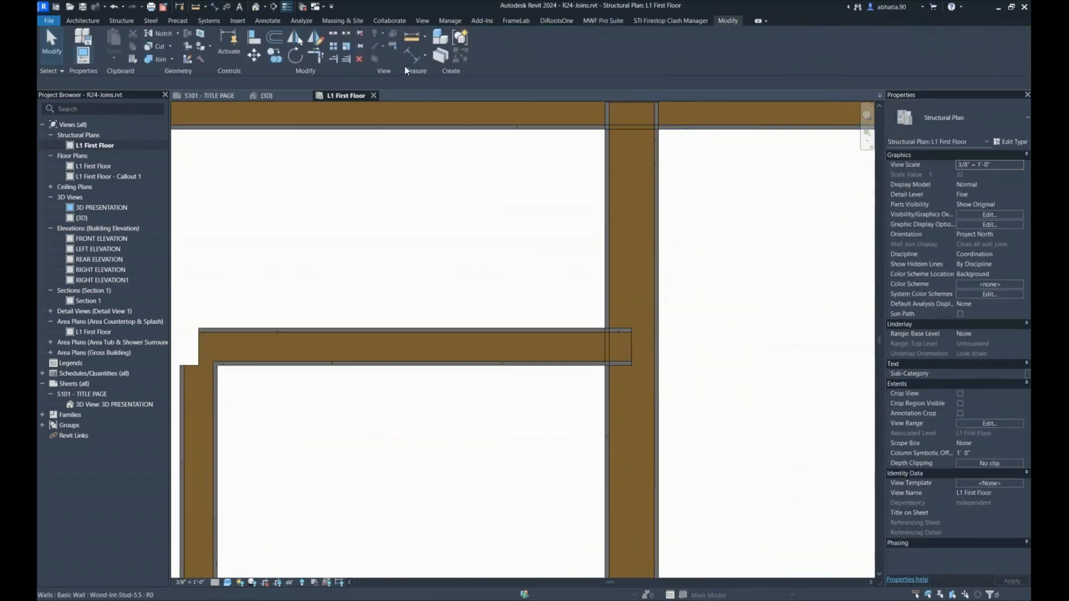
{"action": "left_click", "coordinate": [349, 60]}
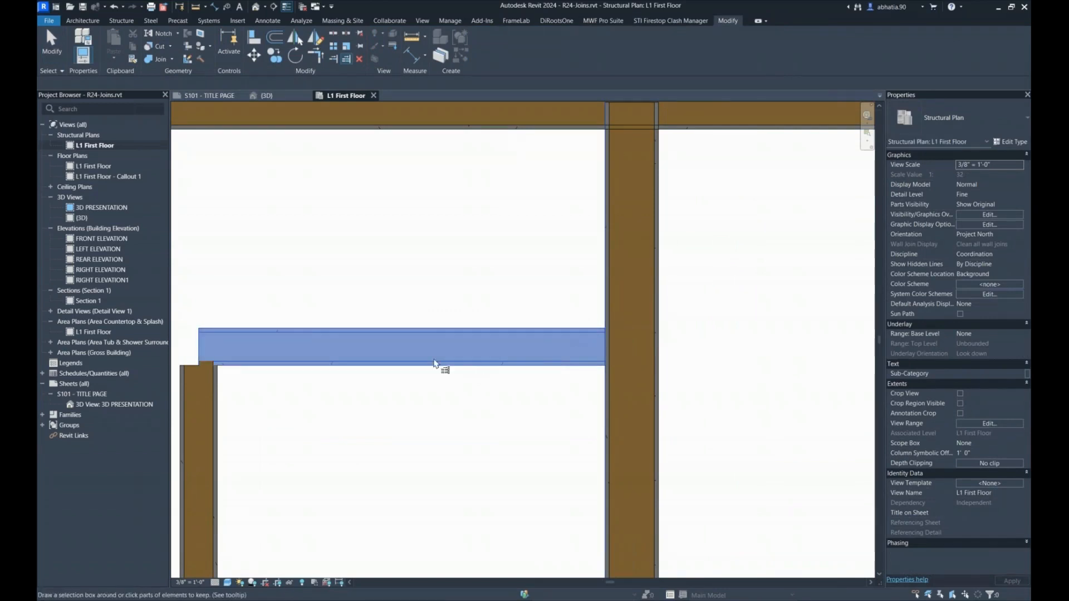
{"action": "middle_click_drag", "start_coordinate": [253, 349], "coordinate": [454, 245]}
{"action": "key", "text": "Escape"}
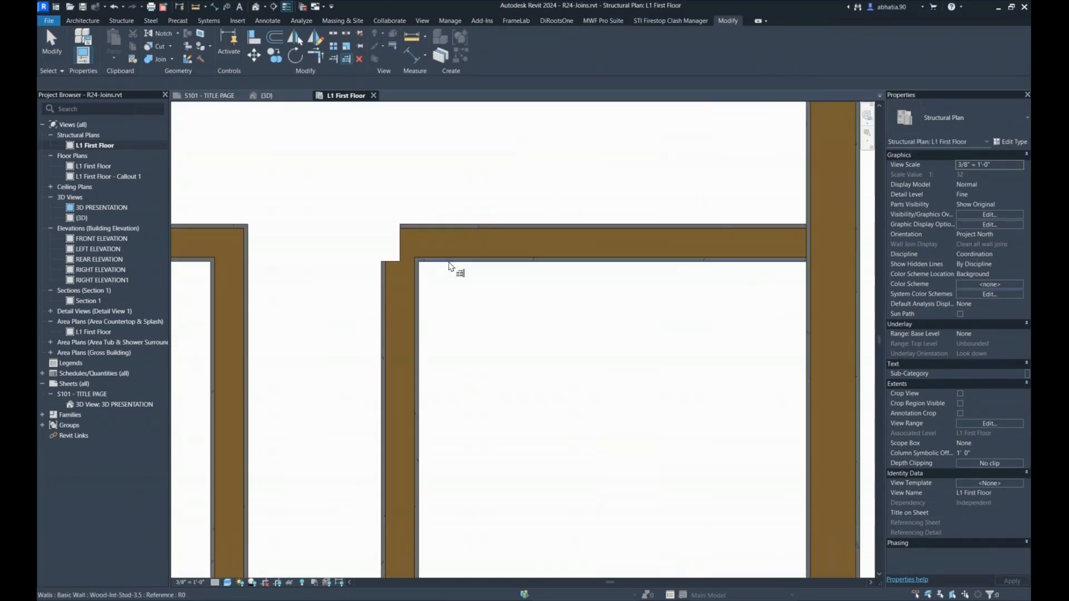
{"action": "left_click", "coordinate": [453, 265]}
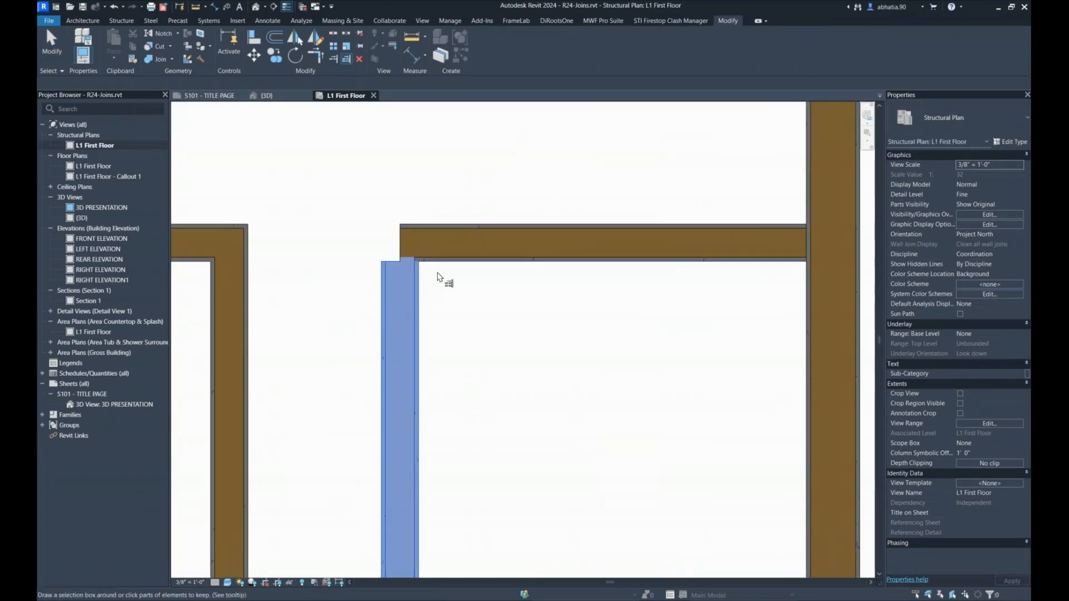
{"action": "key", "text": "Escape"}
Pull the short horizontal wall's free end back to a length of about 3' 9" and unjoin it from the adjoining vertical wall.
{"action": "left_click", "coordinate": [402, 243]}
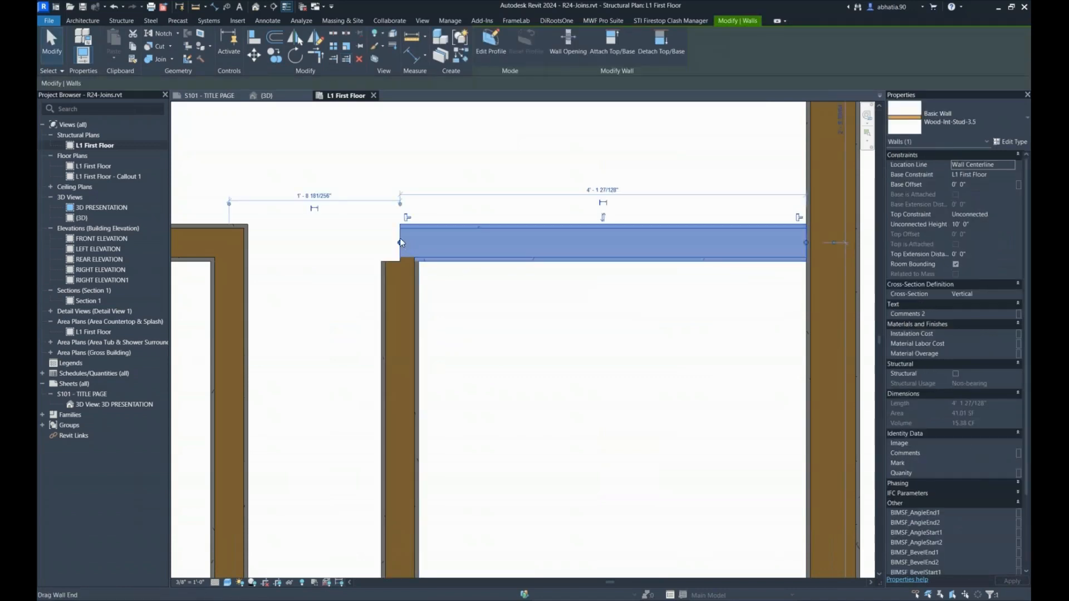
{"action": "left_click_drag", "start_coordinate": [398, 243], "coordinate": [435, 243]}
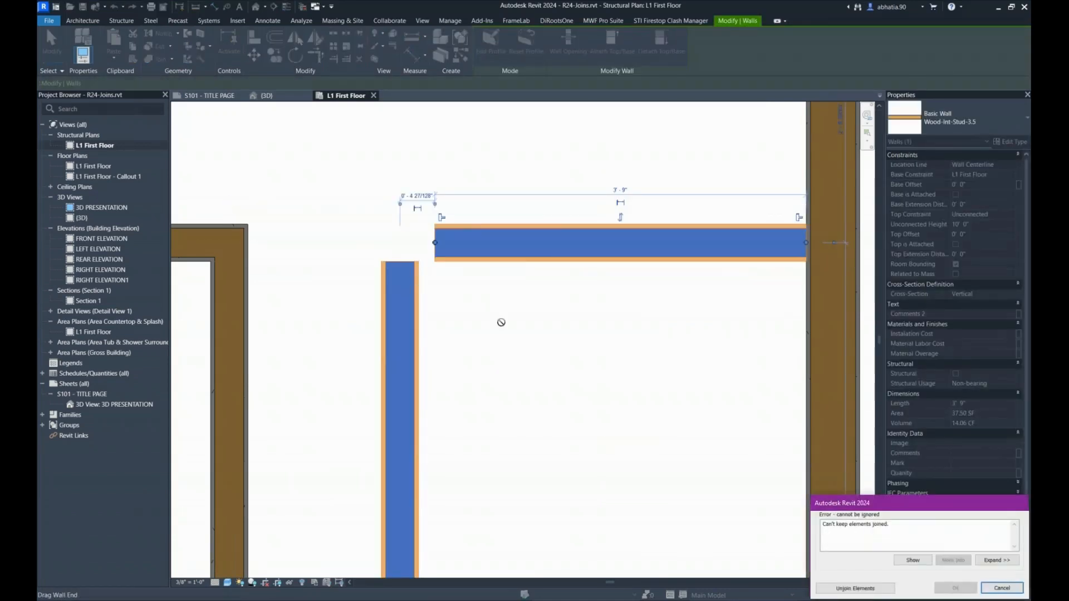
{"action": "left_click", "coordinate": [854, 589]}
{"action": "key", "text": "Escape"}
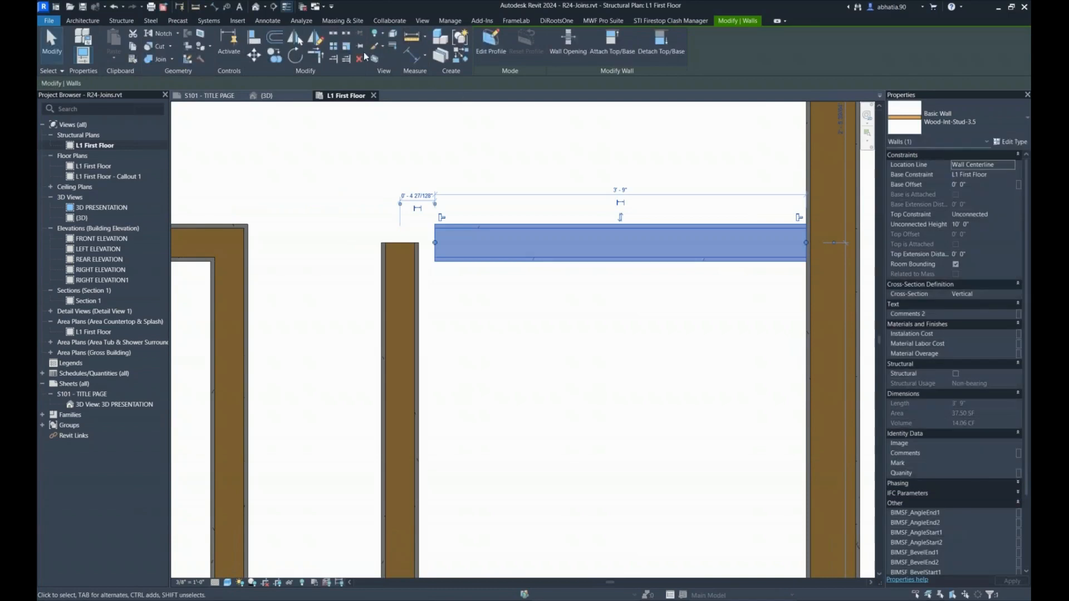
Extend the short vertical wall to the horizontal wall's outer face, and extend the horizontal wall to butt against the vertical wall's inner face.
{"action": "key", "text": "t"}
{"action": "key", "text": "r"}
{"action": "left_click", "coordinate": [445, 225]}
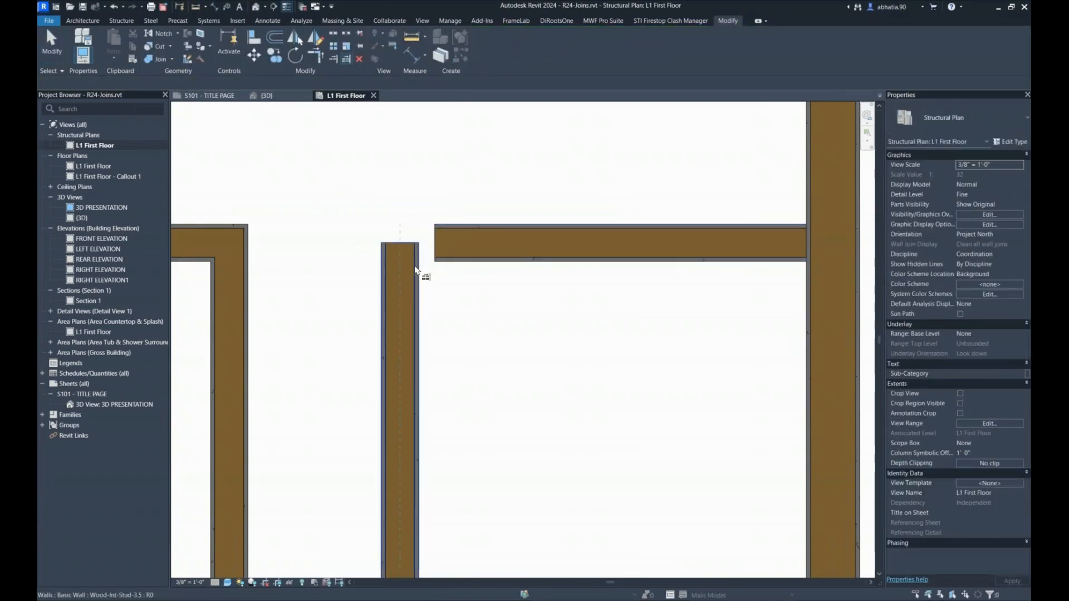
{"action": "left_click", "coordinate": [417, 274]}
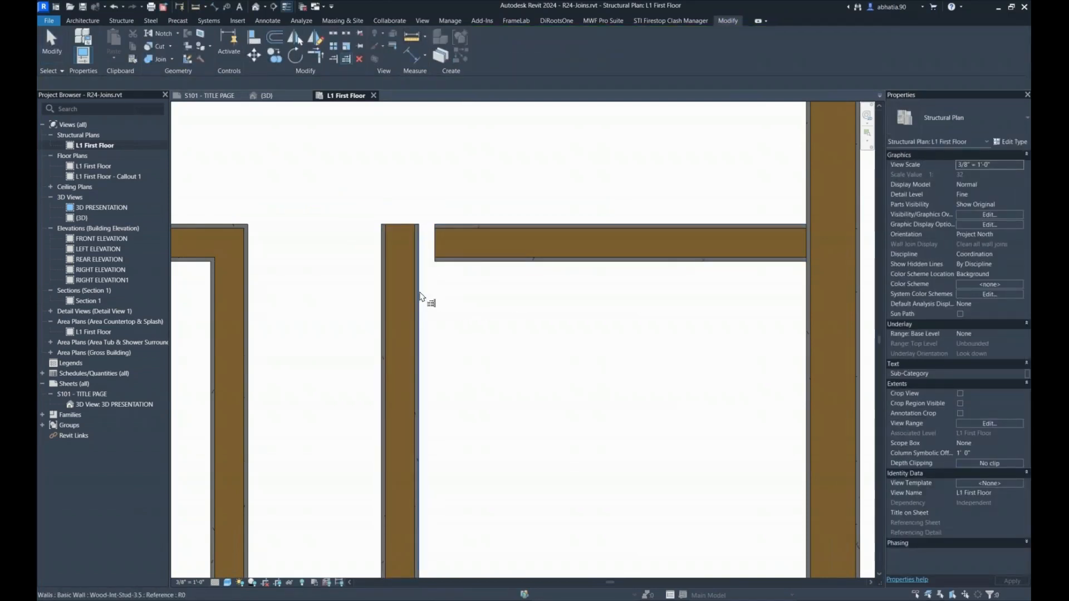
{"action": "left_click", "coordinate": [489, 252]}
{"action": "scroll", "coordinate": [469, 253], "scroll_direction": "down", "scroll_amount": 2}
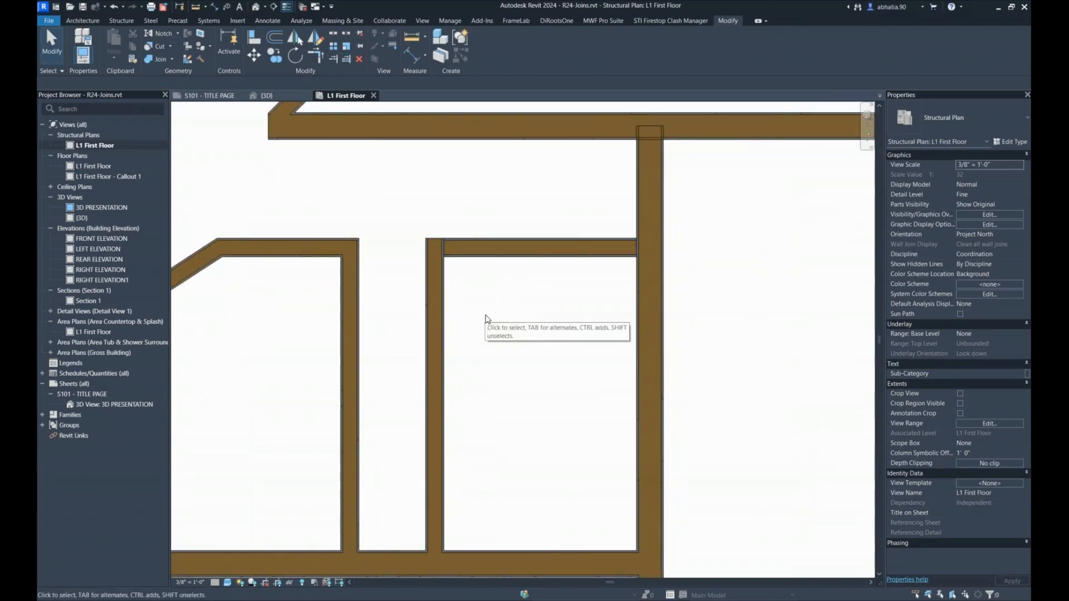
Pull the long vertical wall's upper end back to the lower face of the long horizontal interior wall.
{"action": "scroll", "coordinate": [485, 314], "scroll_direction": "down", "scroll_amount": 2}
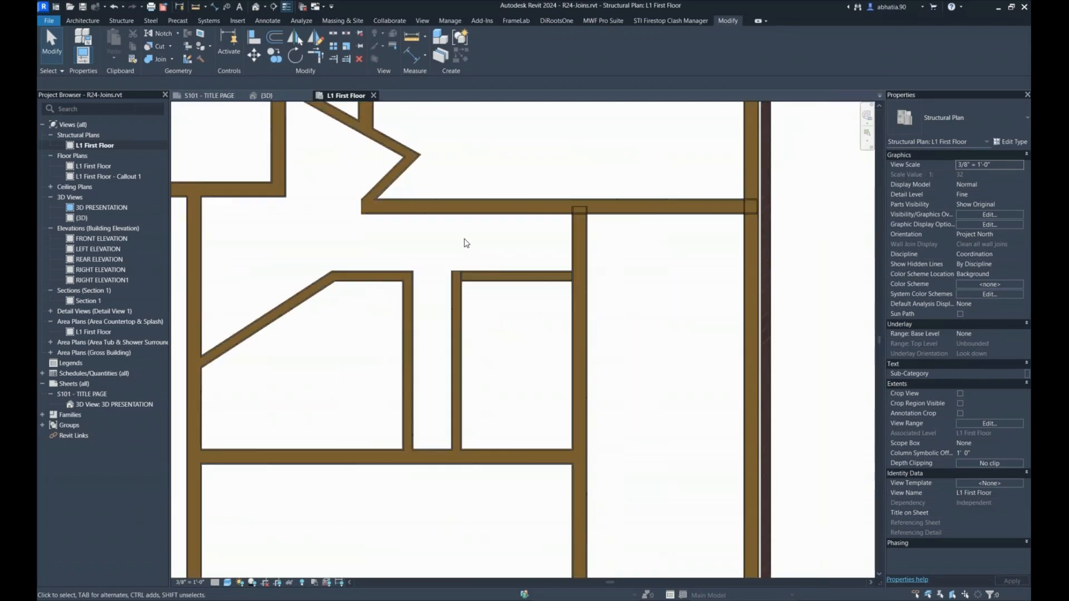
{"action": "middle_click_drag", "start_coordinate": [465, 256], "coordinate": [434, 319]}
{"action": "scroll", "coordinate": [538, 274], "scroll_direction": "up", "scroll_amount": 3}
{"action": "left_click", "coordinate": [539, 277]}
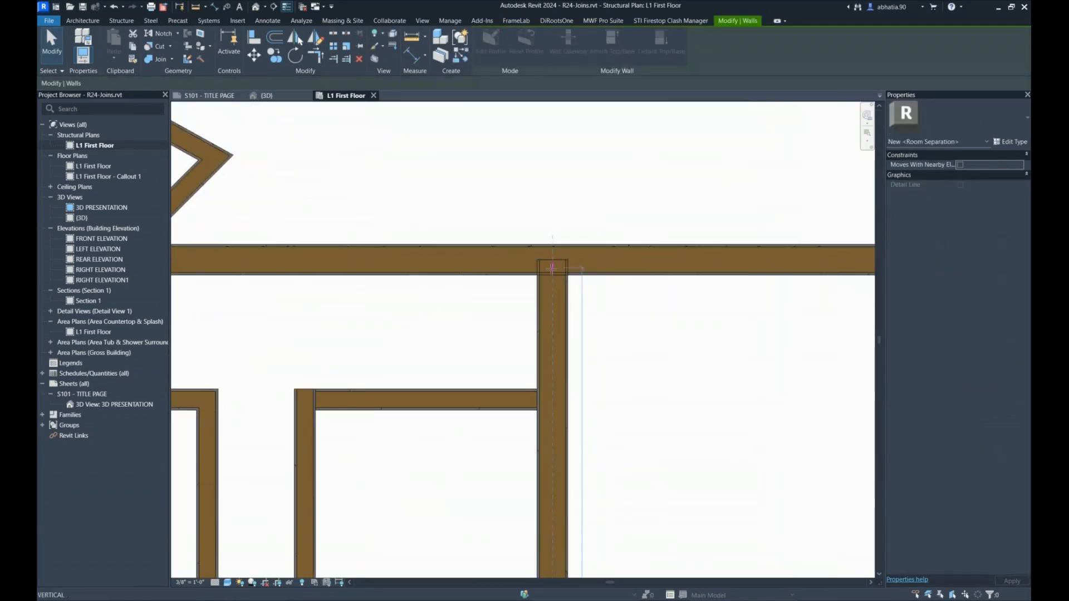
{"action": "left_click_drag", "start_coordinate": [552, 275], "coordinate": [553, 275]}
{"action": "scroll", "coordinate": [562, 256], "scroll_direction": "up", "scroll_amount": 3}
{"action": "left_click", "coordinate": [658, 387]}
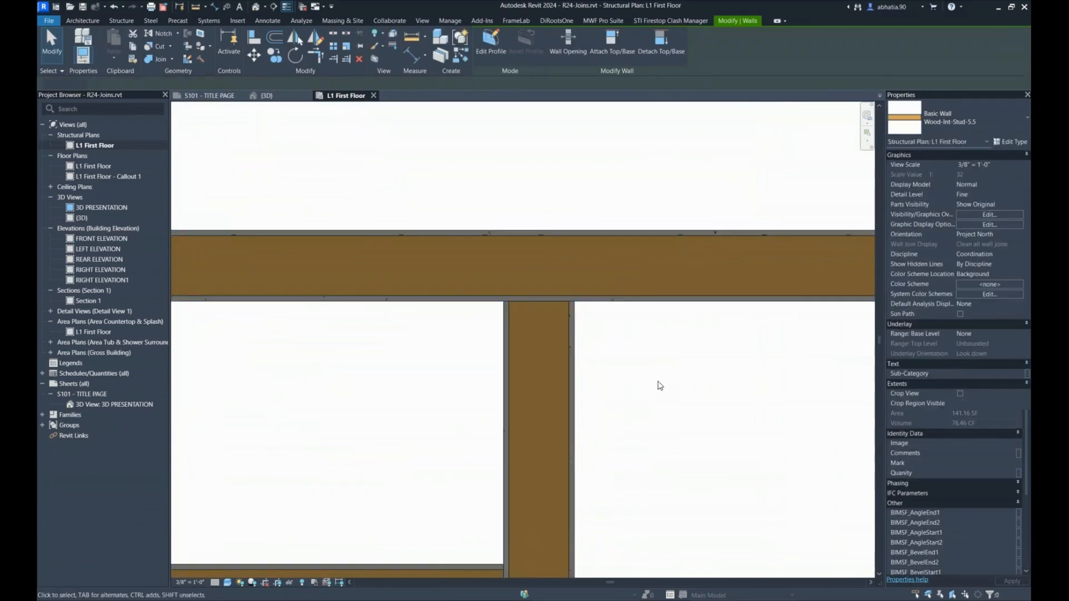
Draw a horizontal Wood-Int-Stud-3.5 wall about 37' long in the empty area above the copied house layout.
{"action": "scroll", "coordinate": [665, 340], "scroll_direction": "down", "scroll_amount": 5}
{"action": "scroll", "coordinate": [673, 310], "scroll_direction": "down", "scroll_amount": 6}
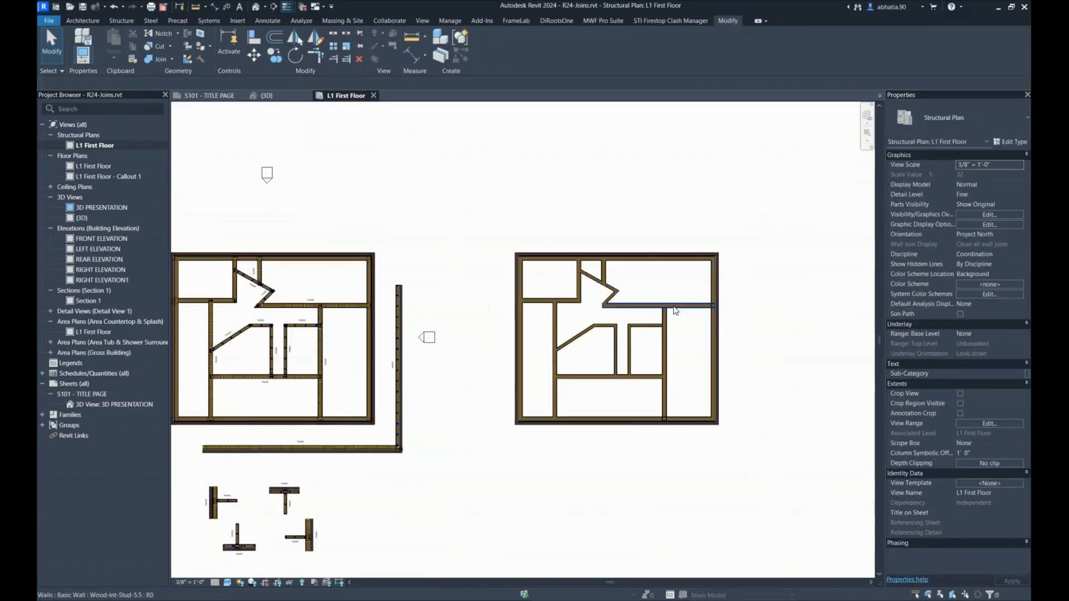
{"action": "middle_click_drag", "start_coordinate": [651, 320], "coordinate": [591, 335]}
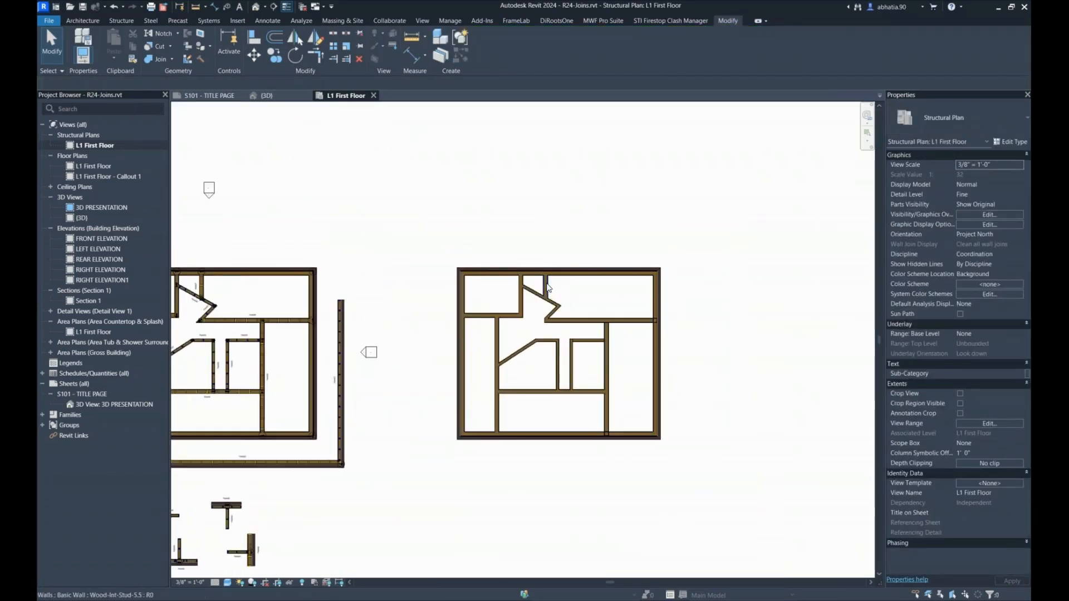
{"action": "key", "text": "w"}
{"action": "key", "text": "a"}
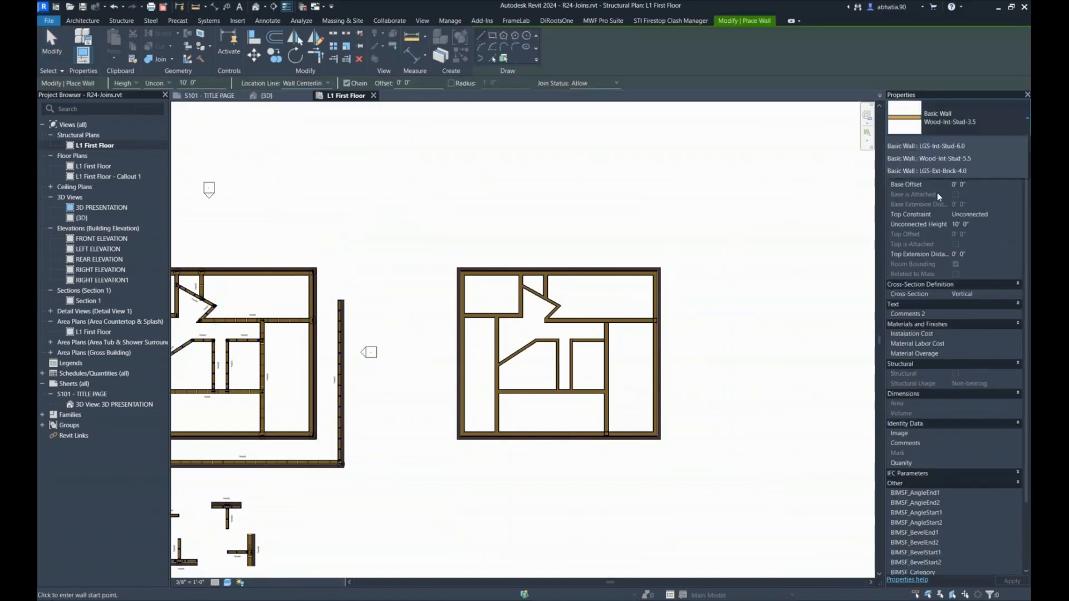
{"action": "left_click", "coordinate": [952, 118]}
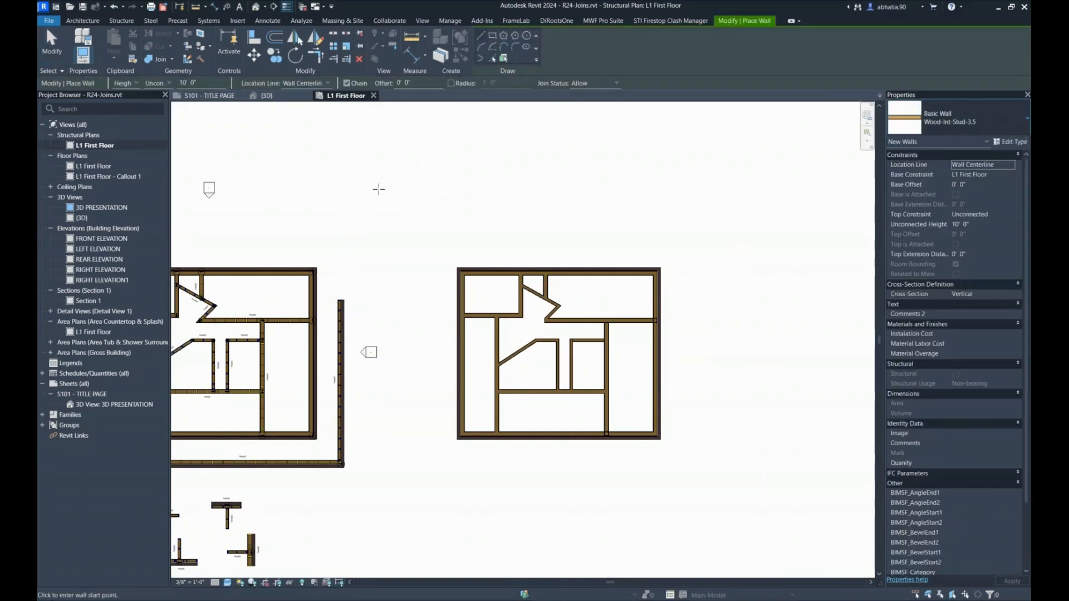
{"action": "left_click", "coordinate": [379, 190]}
{"action": "left_click", "coordinate": [671, 183]}
{"action": "scroll", "coordinate": [436, 193], "scroll_direction": "up", "scroll_amount": 4}
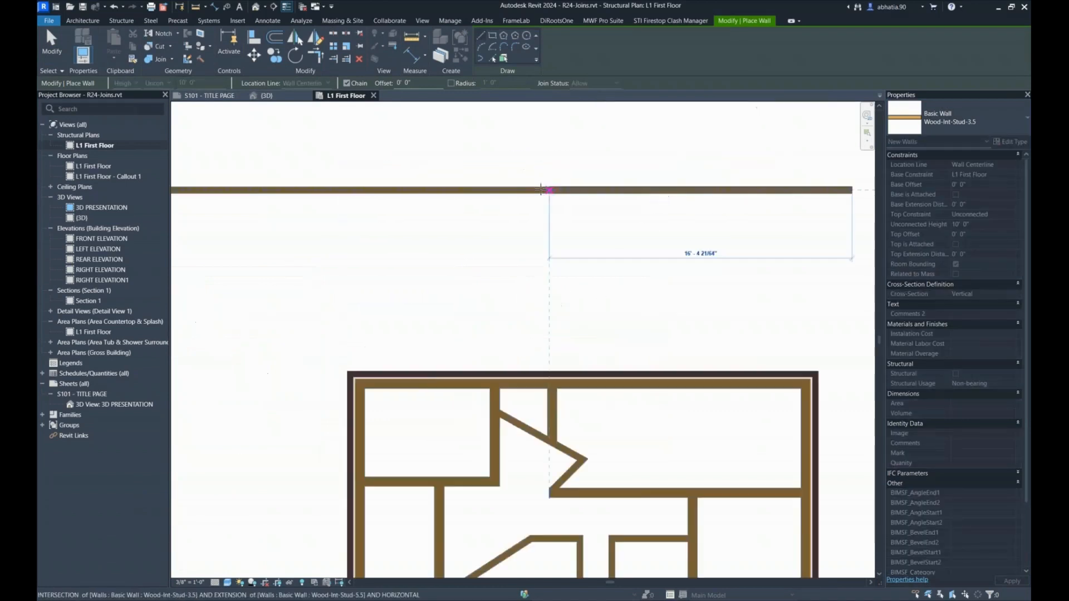
{"action": "key", "text": "Escape"}
{"action": "key", "text": "Escape"}
Split the new Wood-Int-Stud-3.5 wall at four points along its length.
{"action": "left_click", "coordinate": [505, 184]}
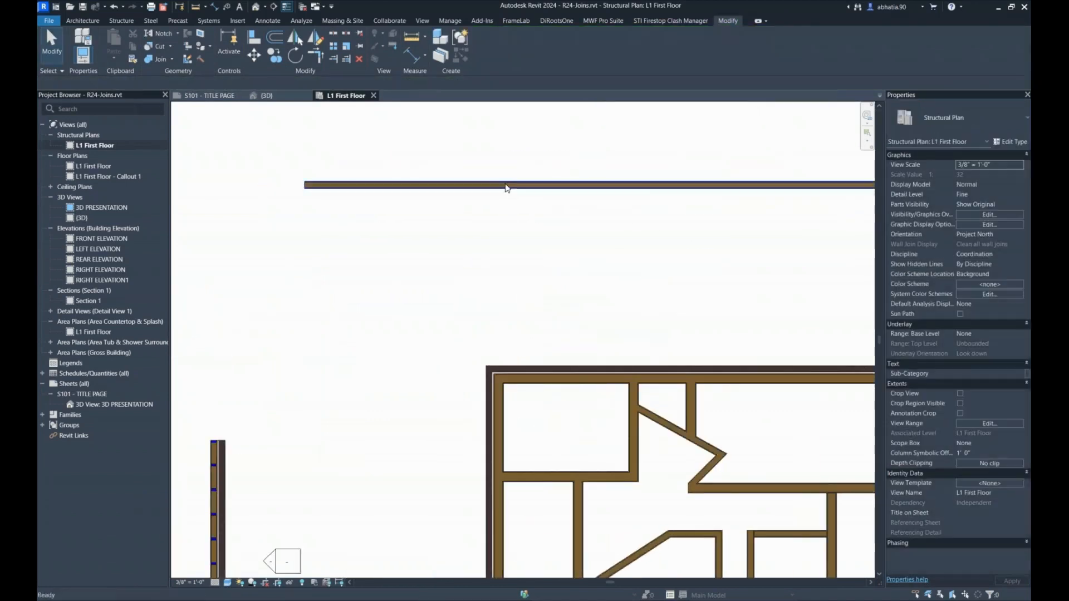
{"action": "scroll", "coordinate": [520, 184], "scroll_direction": "down", "scroll_amount": 3}
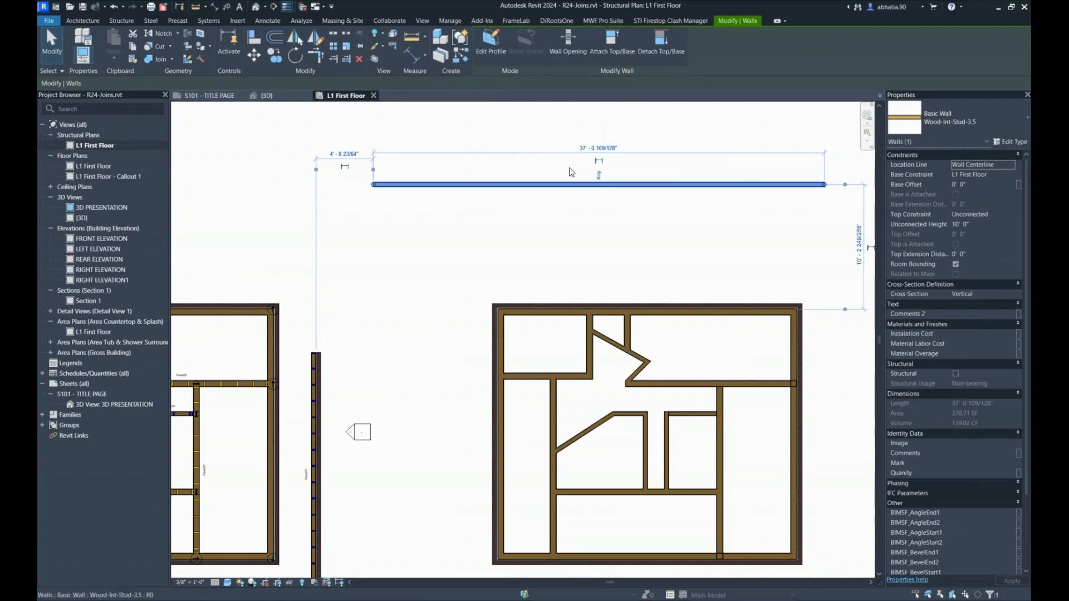
{"action": "left_click", "coordinate": [334, 35]}
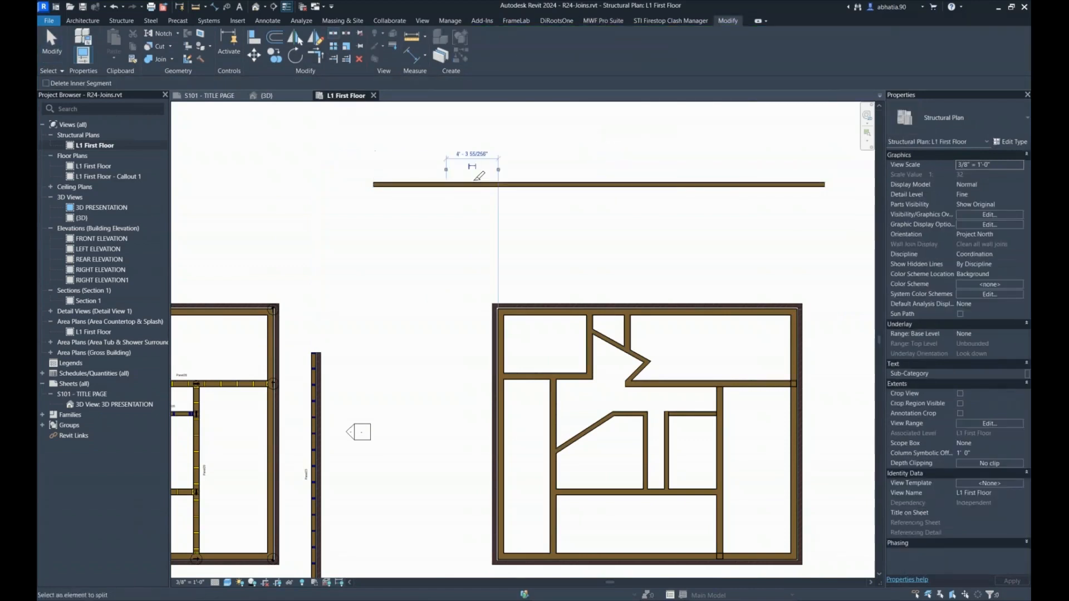
{"action": "left_click", "coordinate": [573, 183]}
{"action": "left_click", "coordinate": [683, 184]}
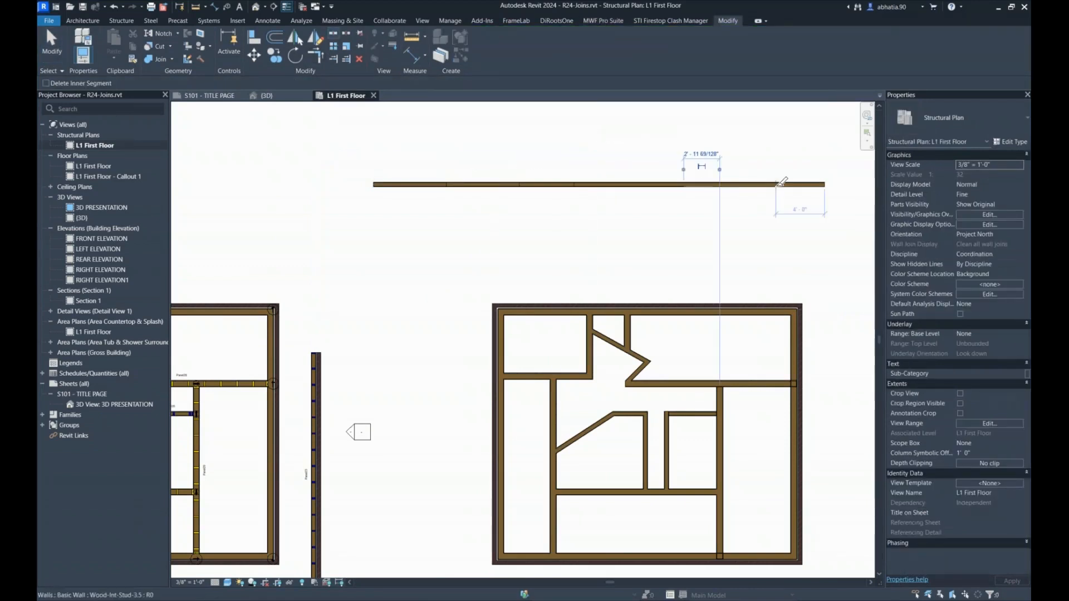
{"action": "left_click", "coordinate": [775, 185]}
{"action": "scroll", "coordinate": [437, 189], "scroll_direction": "up", "scroll_amount": 5}
{"action": "key", "text": "Escape"}
{"action": "key", "text": "Escape"}
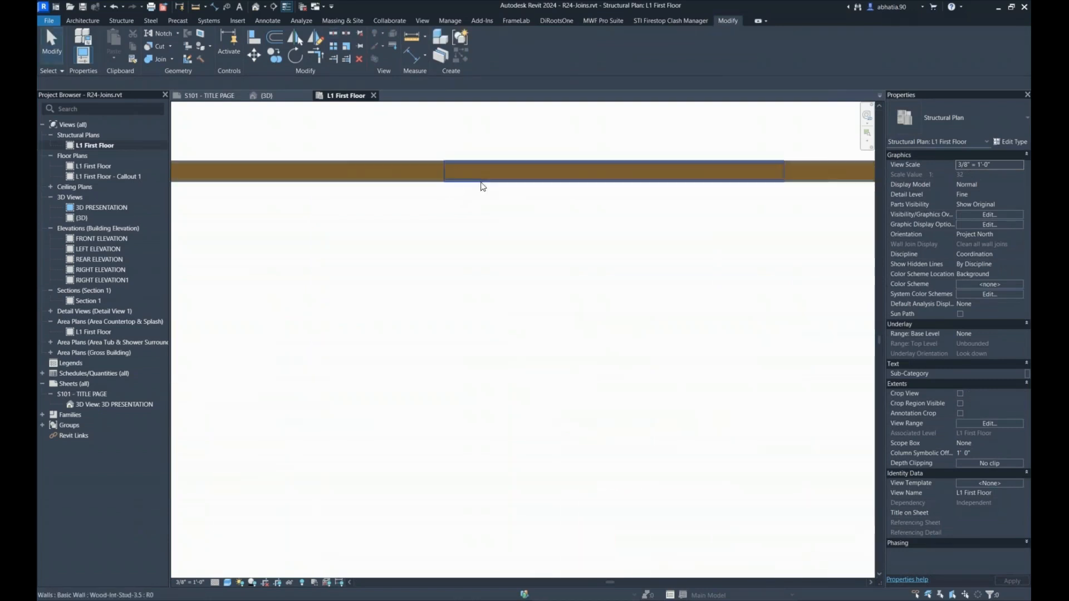
Try to pull the second wall segment's end away from the adjoining segment, and undo the changes.
{"action": "left_click", "coordinate": [466, 184]}
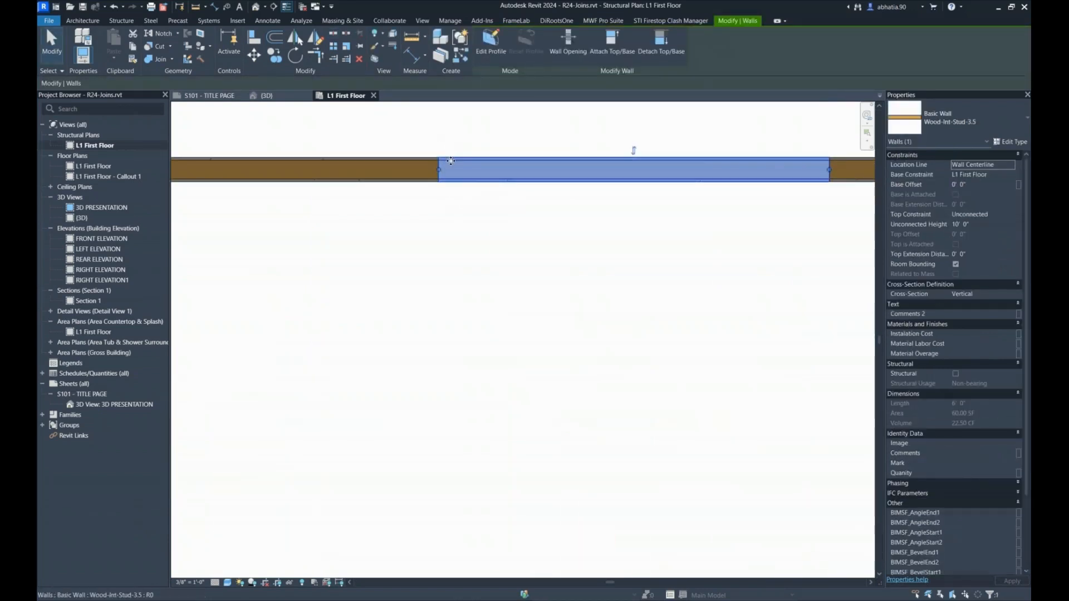
{"action": "scroll", "coordinate": [438, 171], "scroll_direction": "down", "scroll_amount": 2}
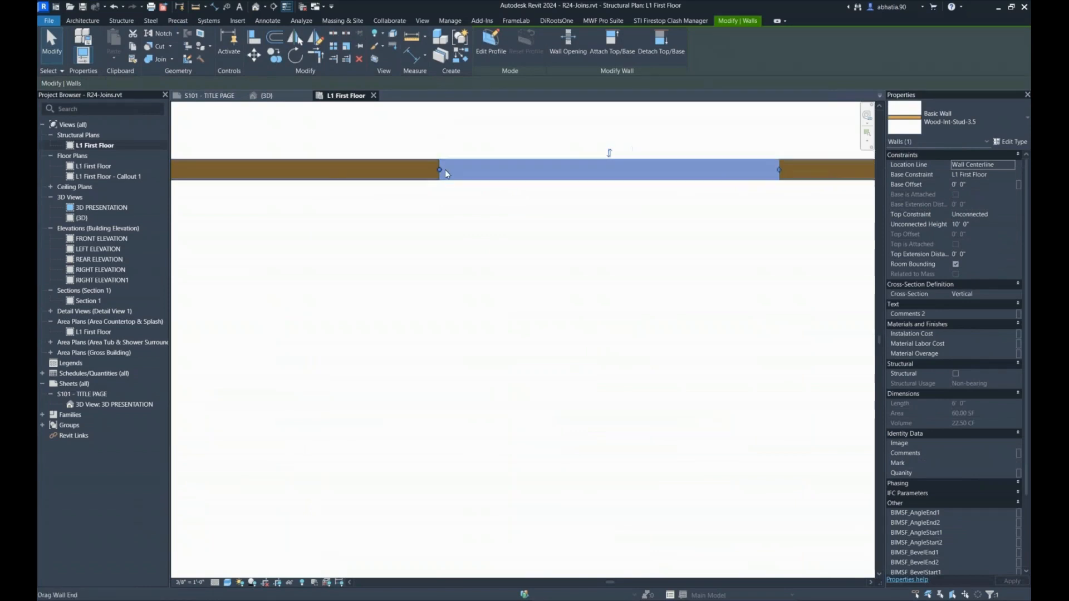
{"action": "key", "text": "ctrl+z"}
{"action": "key", "text": "ctrl+z"}
{"action": "scroll", "coordinate": [432, 169], "scroll_direction": "down", "scroll_amount": 5}
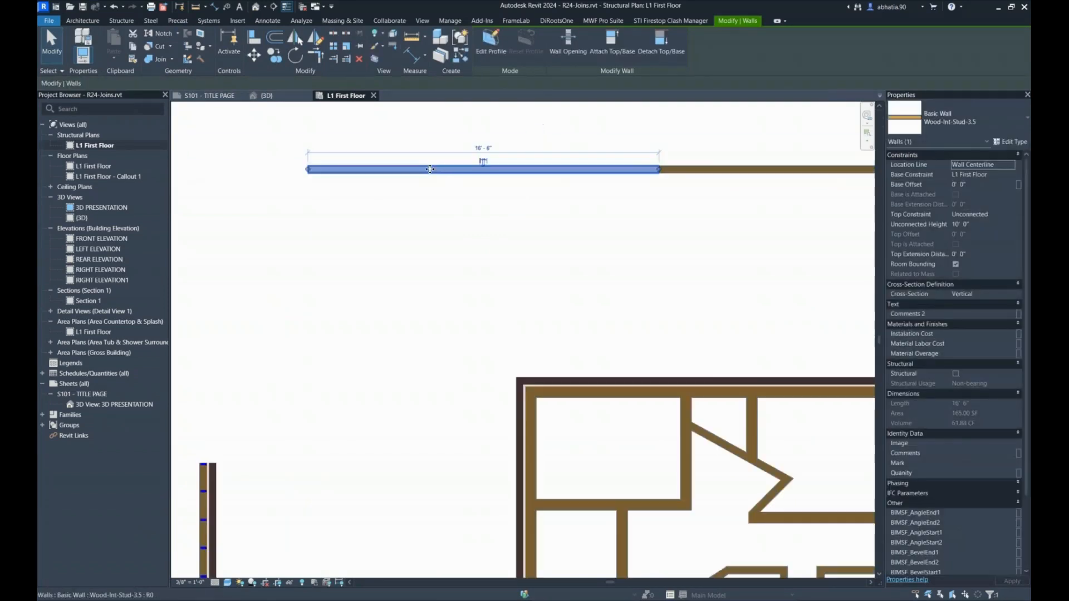
{"action": "left_click", "coordinate": [430, 203]}
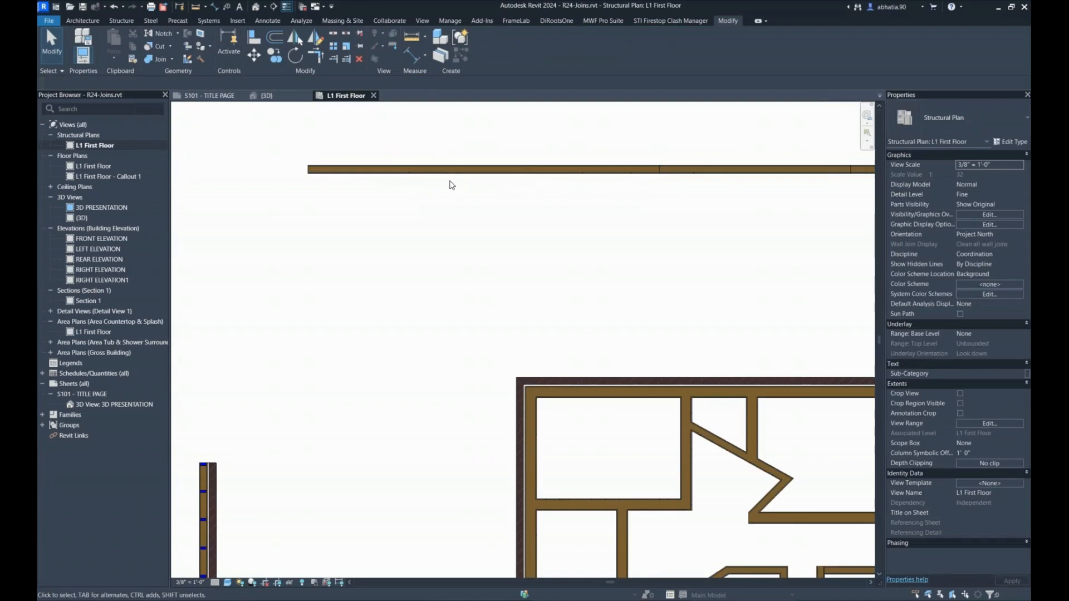
{"action": "scroll", "coordinate": [452, 182], "scroll_direction": "up", "scroll_amount": 4}
{"action": "left_click", "coordinate": [451, 171]}
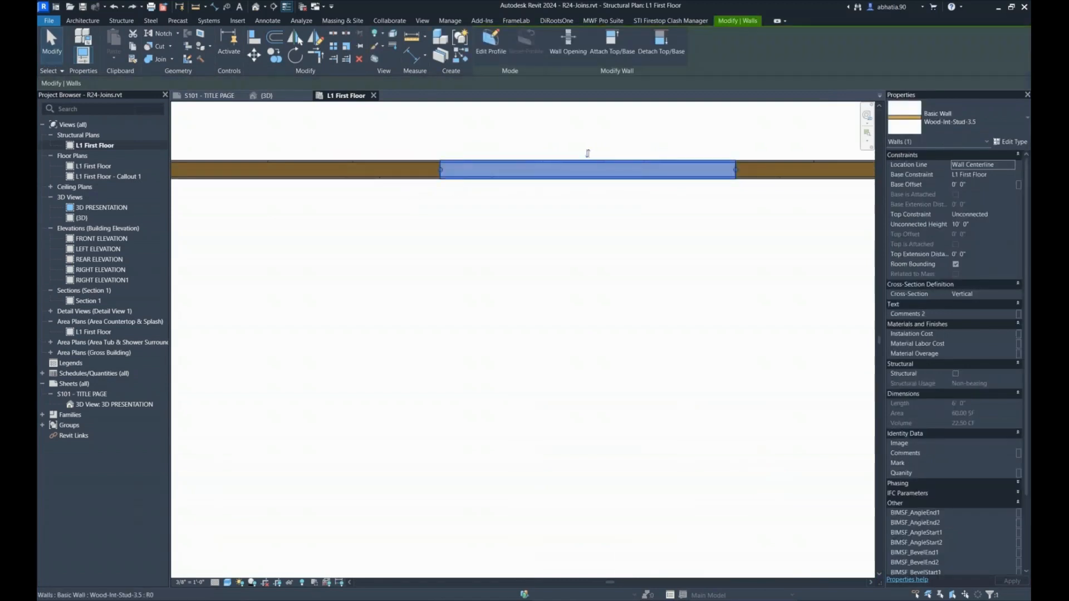
{"action": "scroll", "coordinate": [429, 184], "scroll_direction": "down", "scroll_amount": 3}
{"action": "key", "text": "Escape"}
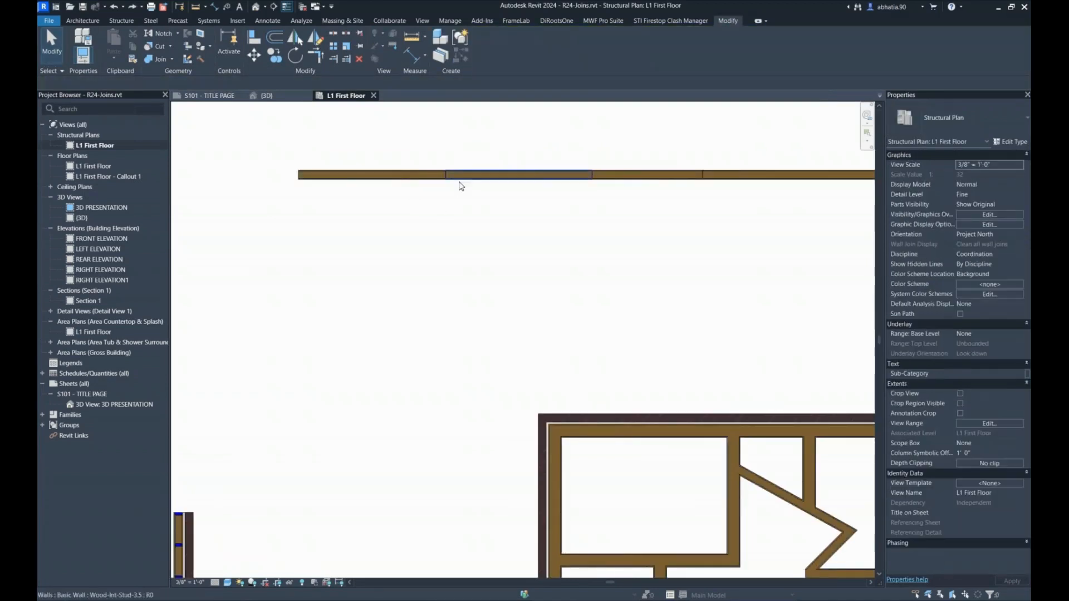
Try to shift the second segment's start slightly over the first segment, and undo the overlap and further end changes.
{"action": "left_click", "coordinate": [452, 177]}
{"action": "left_click_drag", "start_coordinate": [445, 175], "coordinate": [439, 174]}
{"action": "key", "text": "ctrl+z"}
{"action": "left_click", "coordinate": [451, 178]}
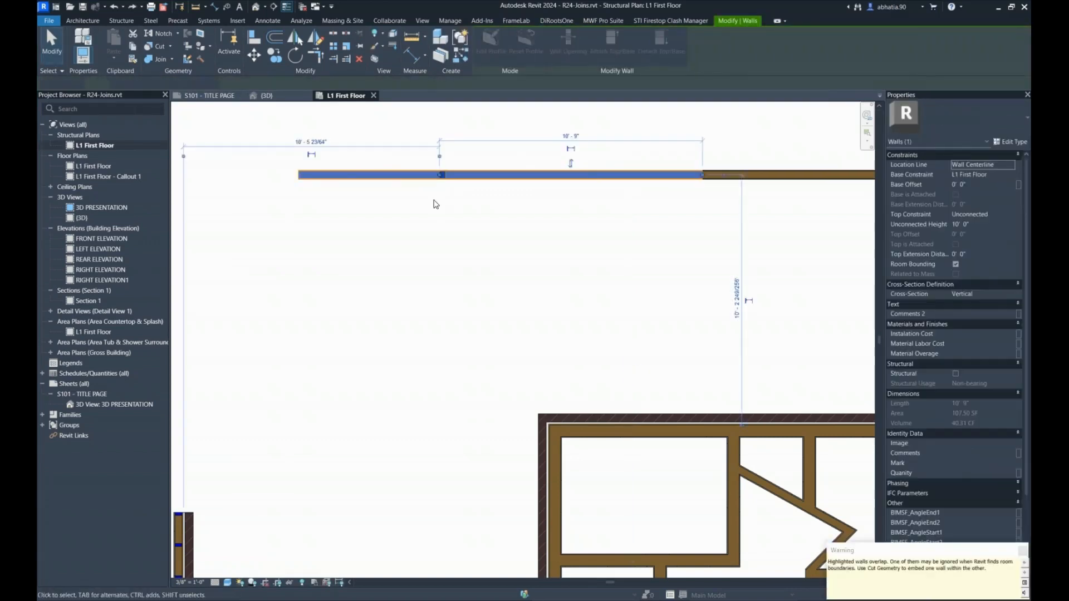
{"action": "key", "text": "ctrl+z"}
{"action": "scroll", "coordinate": [440, 199], "scroll_direction": "up", "scroll_amount": 5}
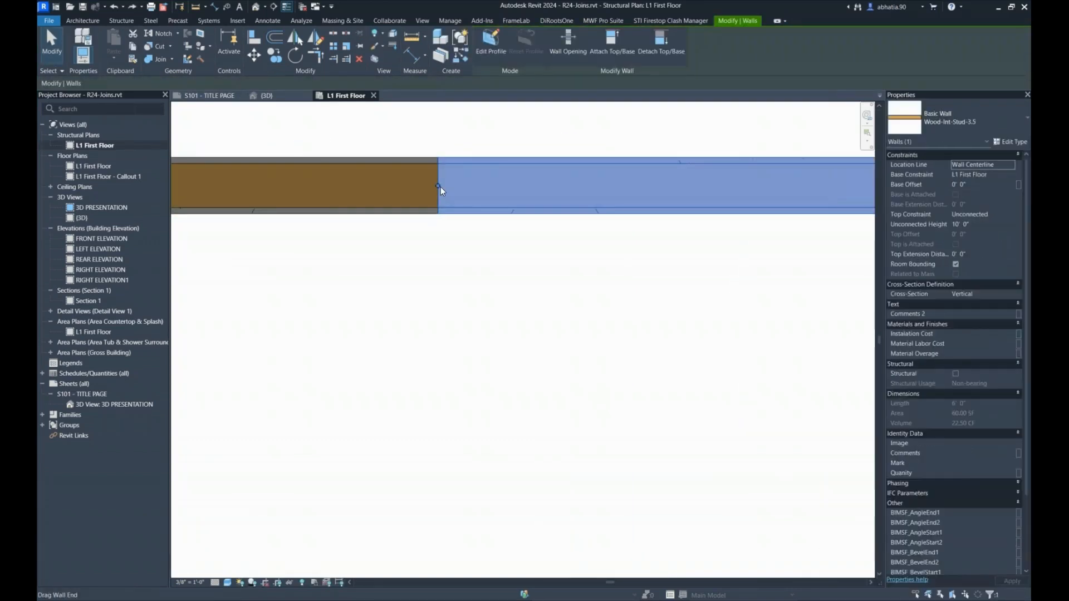
{"action": "scroll", "coordinate": [484, 181], "scroll_direction": "down", "scroll_amount": 4}
{"action": "scroll", "coordinate": [503, 200], "scroll_direction": "up", "scroll_amount": 4}
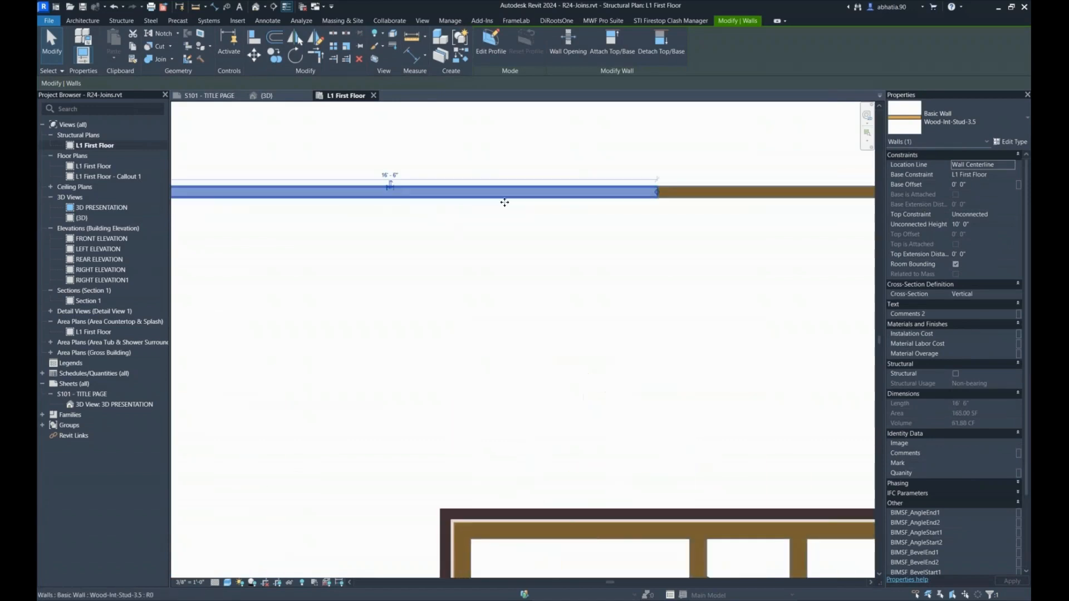
{"action": "left_click", "coordinate": [514, 254]}
{"action": "scroll", "coordinate": [484, 234], "scroll_direction": "down", "scroll_amount": 2}
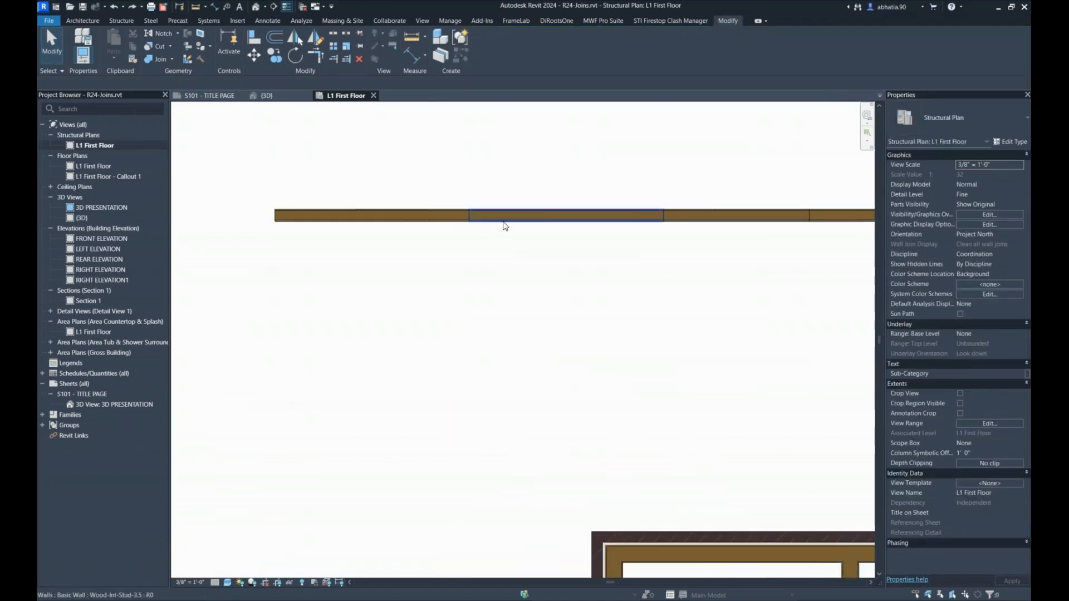
Disallow joins on all six segments of the split Wood-Int-Stud-3.5 wall, picking the walls By Selection.
{"action": "scroll", "coordinate": [354, 208], "scroll_direction": "down", "scroll_amount": 2}
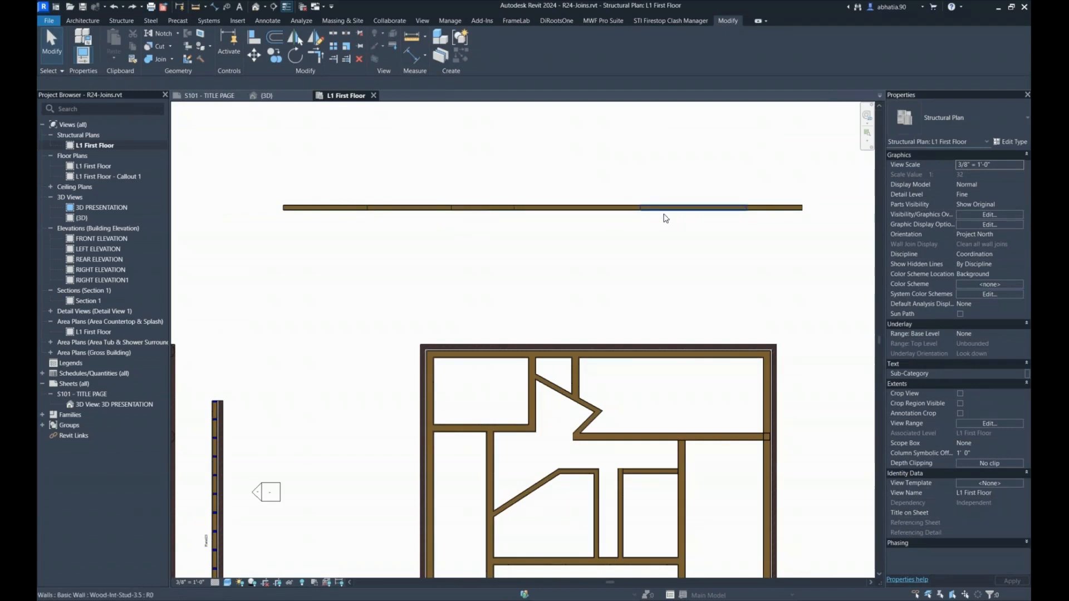
{"action": "left_click_drag", "start_coordinate": [818, 197], "coordinate": [256, 250]}
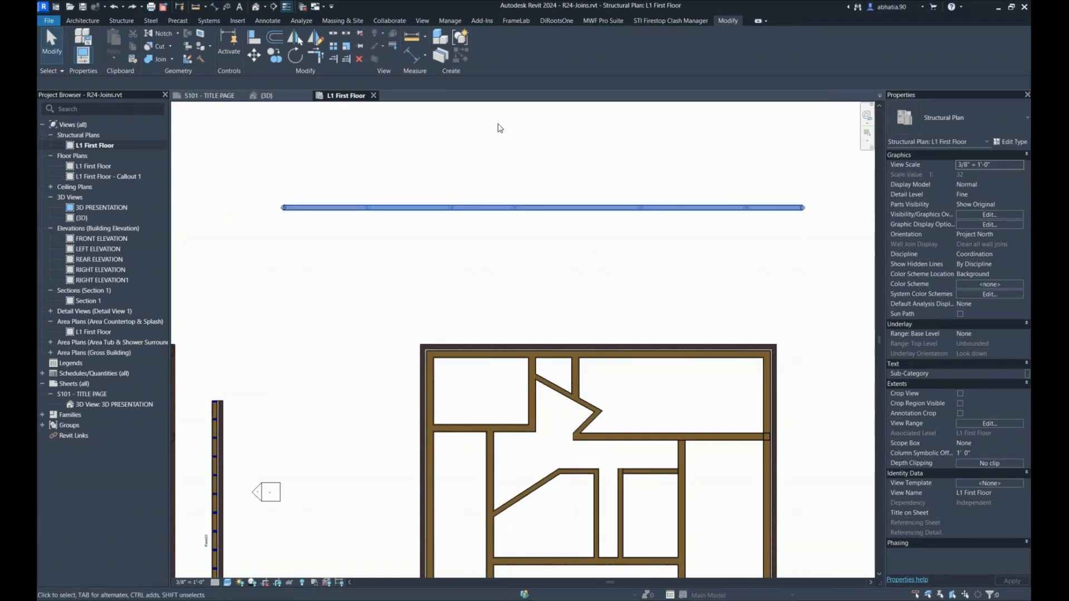
{"action": "left_click", "coordinate": [609, 20]}
{"action": "left_click", "coordinate": [790, 56]}
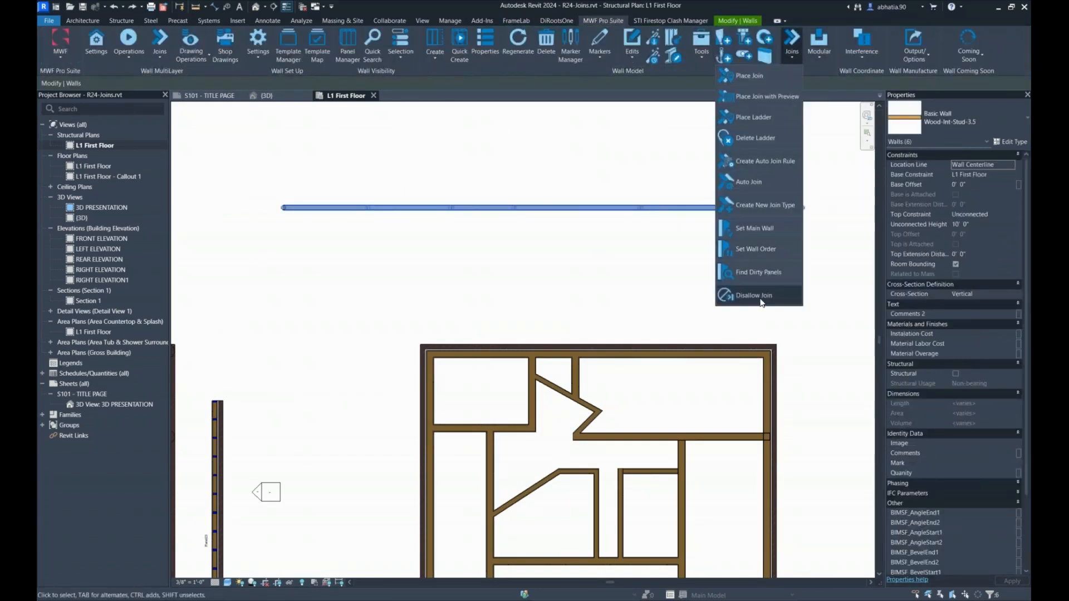
{"action": "left_click", "coordinate": [760, 301]}
{"action": "left_click", "coordinate": [490, 274]}
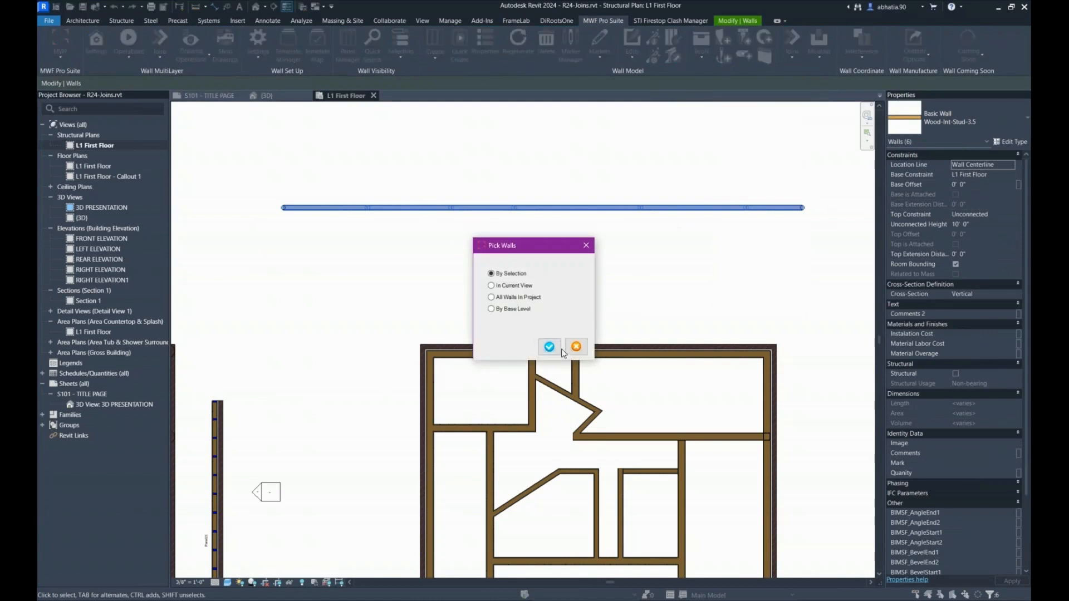
{"action": "left_click", "coordinate": [549, 346]}
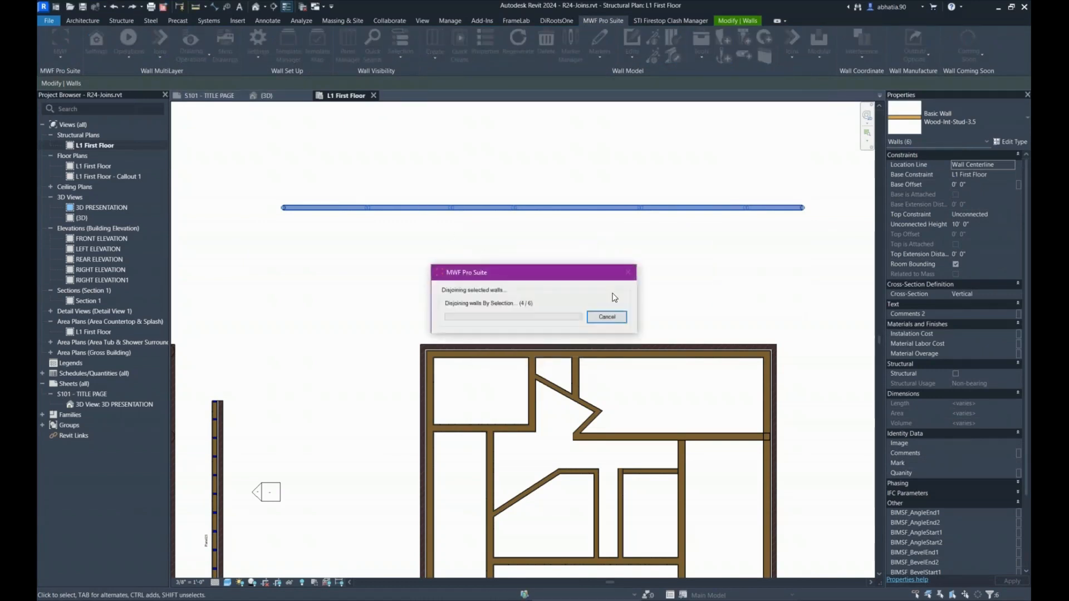
Examine the ends of the second wall segment where it meets its neighbours for the disallowed joins.
{"action": "scroll", "coordinate": [357, 192], "scroll_direction": "up", "scroll_amount": 6}
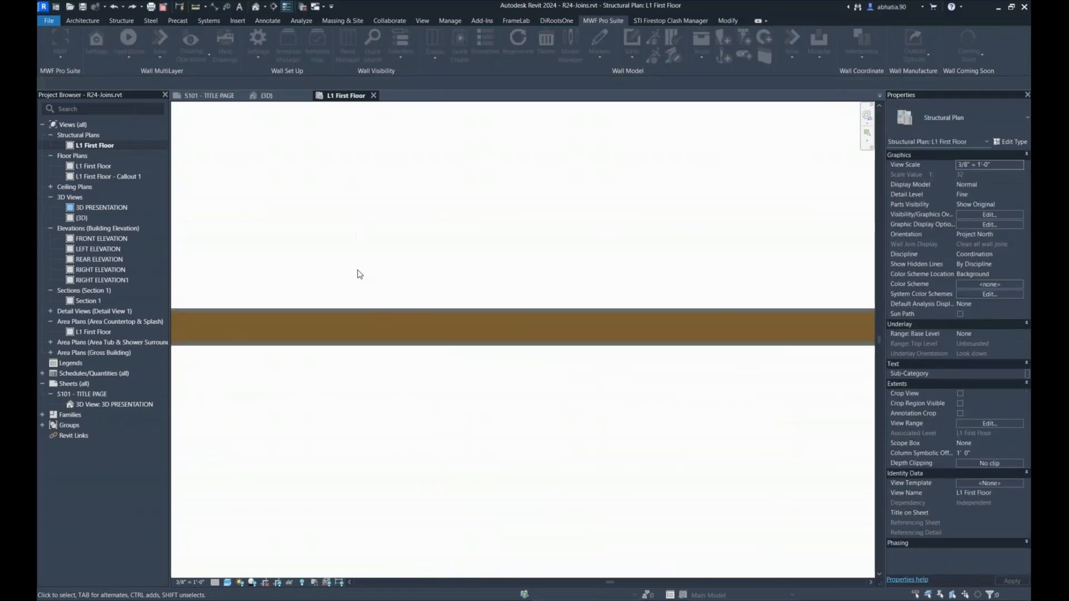
{"action": "left_click", "coordinate": [370, 323]}
{"action": "left_click", "coordinate": [535, 326]}
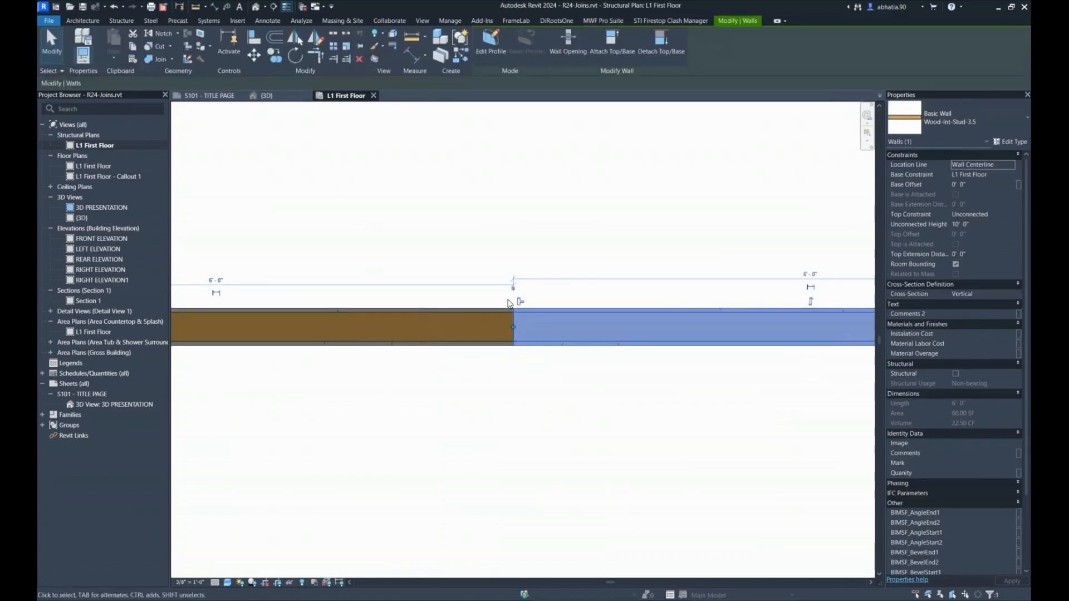
{"action": "scroll", "coordinate": [516, 306], "scroll_direction": "down", "scroll_amount": 6}
{"action": "middle_click_drag", "start_coordinate": [516, 307], "coordinate": [261, 286]}
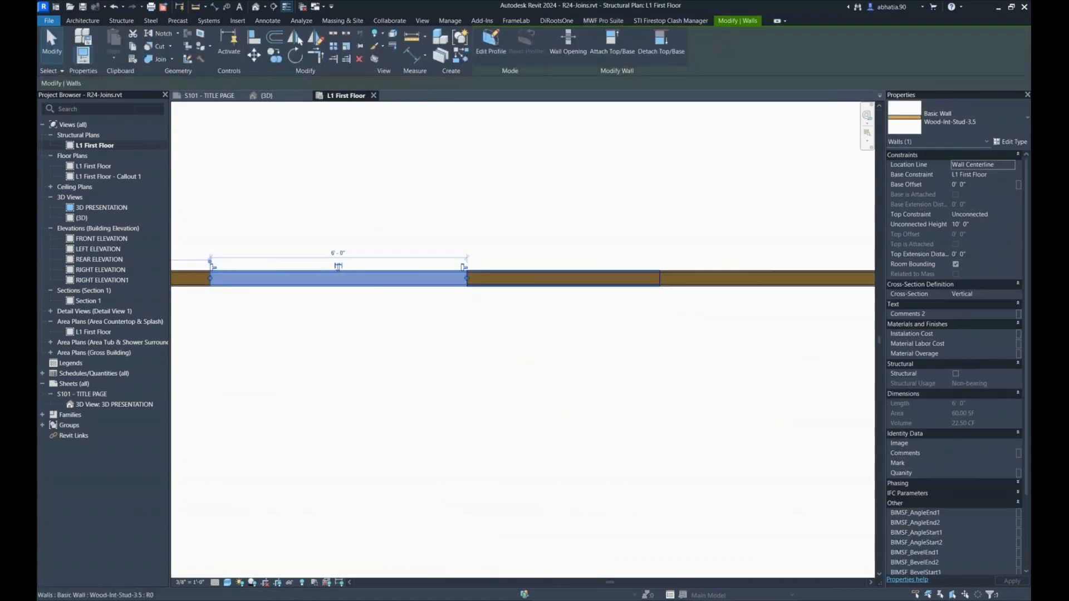
Deselect the wall segment and open the S101 - TITLE PAGE sheet.
{"action": "left_click", "coordinate": [522, 350]}
{"action": "scroll", "coordinate": [524, 348], "scroll_direction": "down", "scroll_amount": 3}
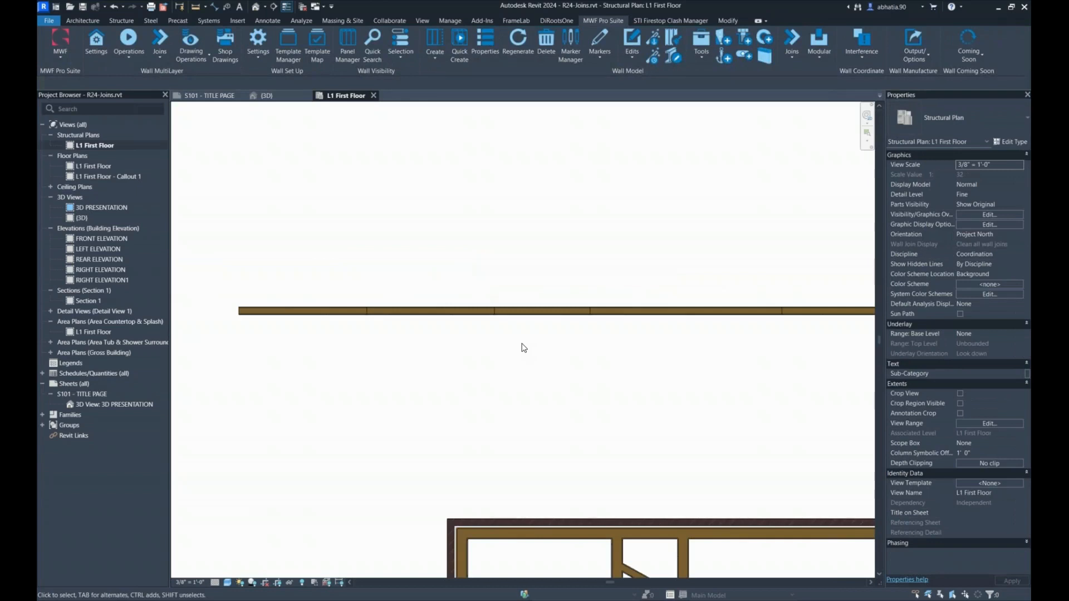
{"action": "left_click", "coordinate": [211, 96]}
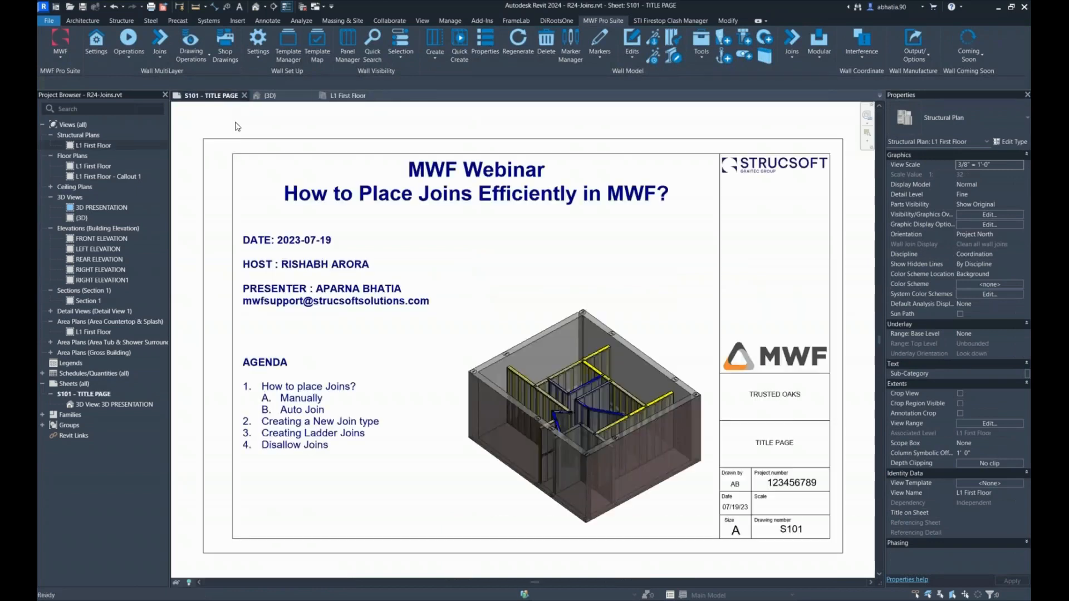